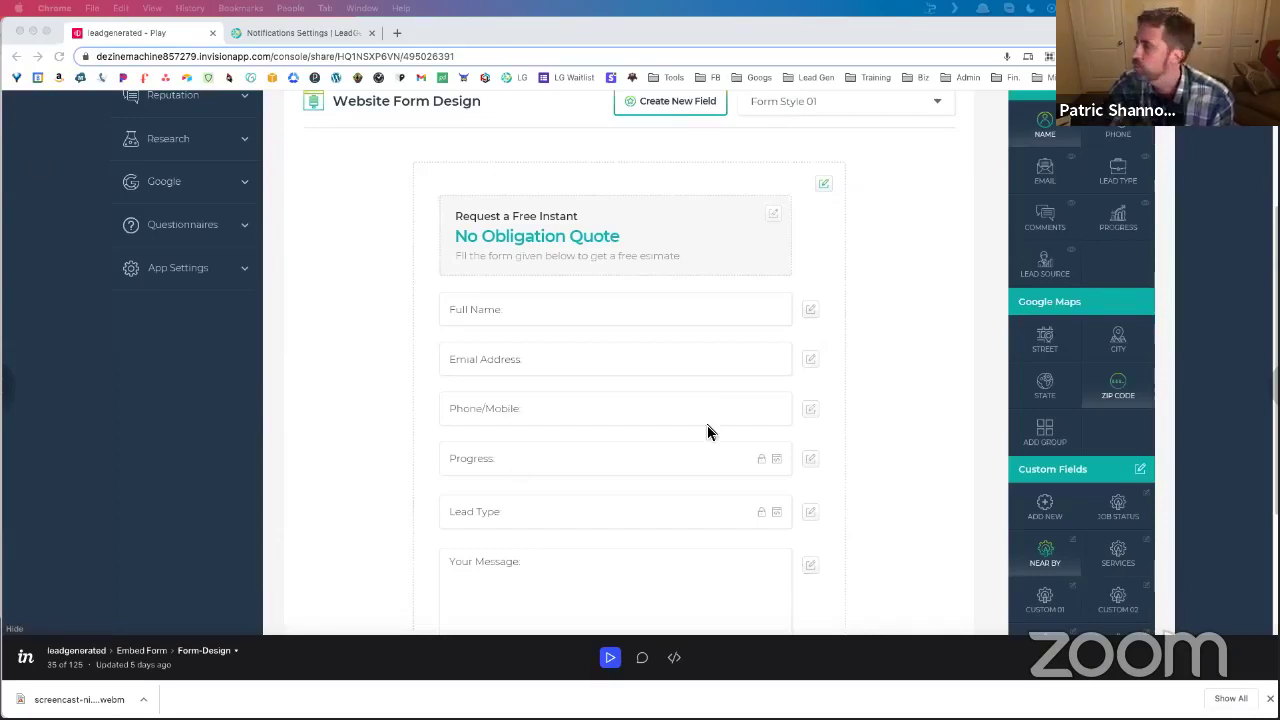
Look over the website form design of the General Leads Template, including its fields, submit button and available field types.
{"action": "left_click", "coordinate": [955, 230]}
{"action": "scroll", "coordinate": [955, 230], "scroll_direction": "up", "scroll_amount": 5}
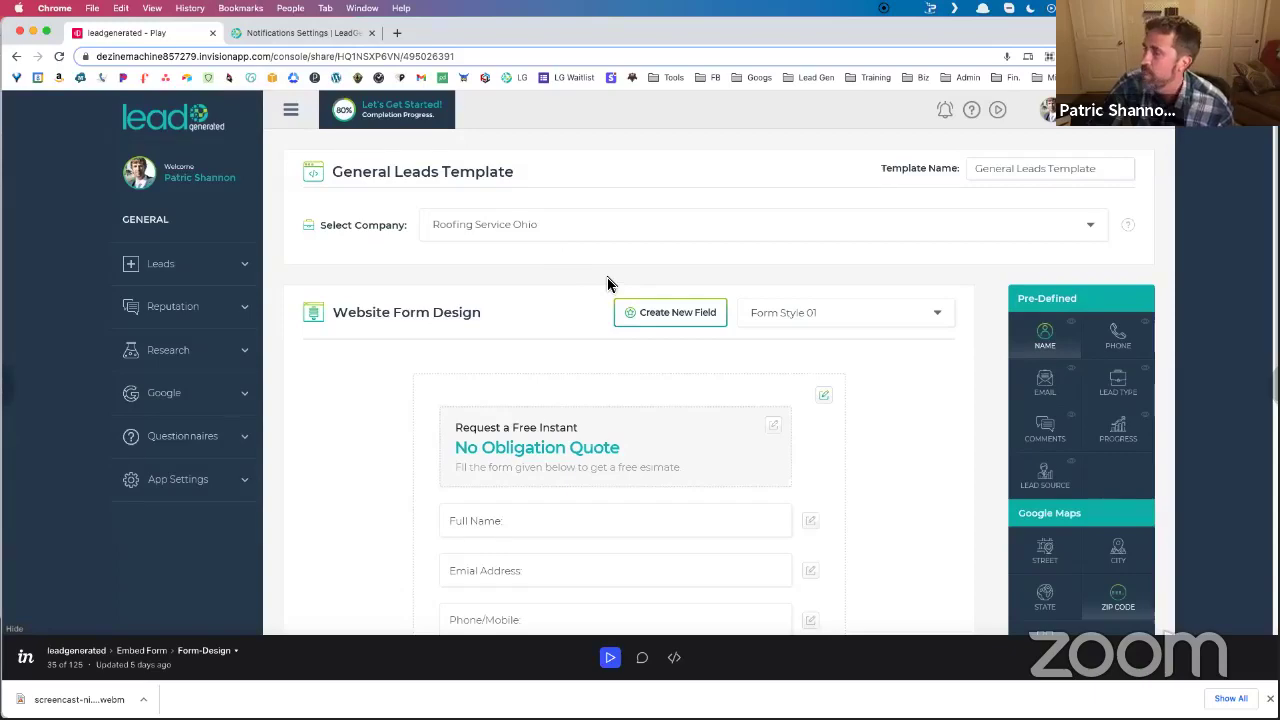
{"action": "scroll", "coordinate": [607, 278], "scroll_direction": "down", "scroll_amount": 3}
{"action": "scroll", "coordinate": [607, 278], "scroll_direction": "down", "scroll_amount": 8}
{"action": "scroll", "coordinate": [607, 278], "scroll_direction": "up", "scroll_amount": 3}
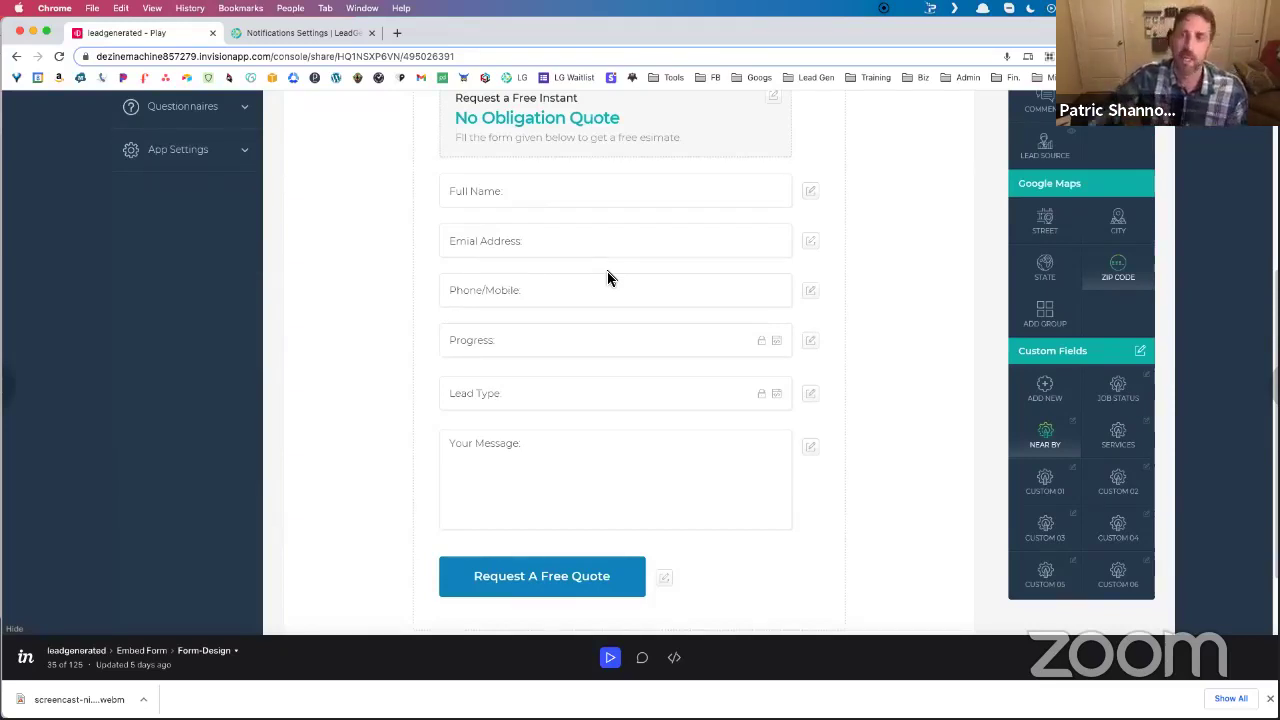
{"action": "scroll", "coordinate": [899, 330], "scroll_direction": "up", "scroll_amount": 1}
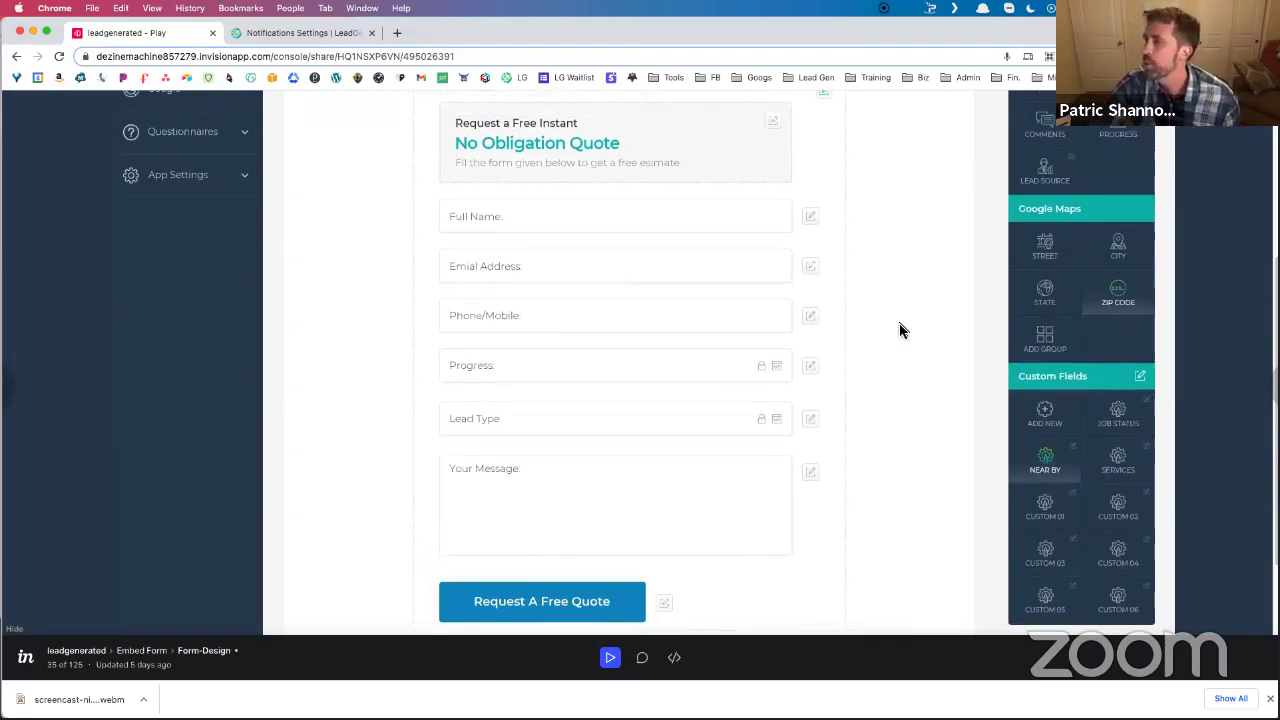
{"action": "scroll", "coordinate": [899, 325], "scroll_direction": "up", "scroll_amount": 5}
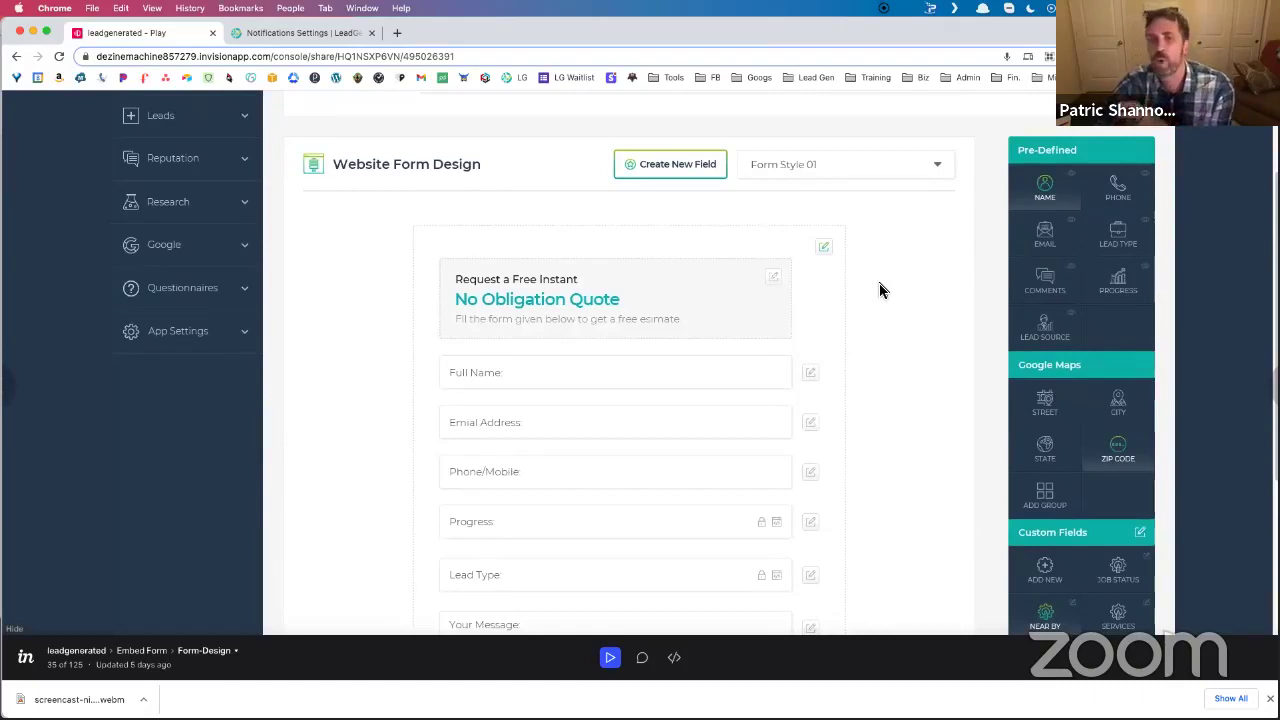
Open the form heading's customization settings, review the text and color styling options, and return to the form design.
{"action": "left_click", "coordinate": [885, 252]}
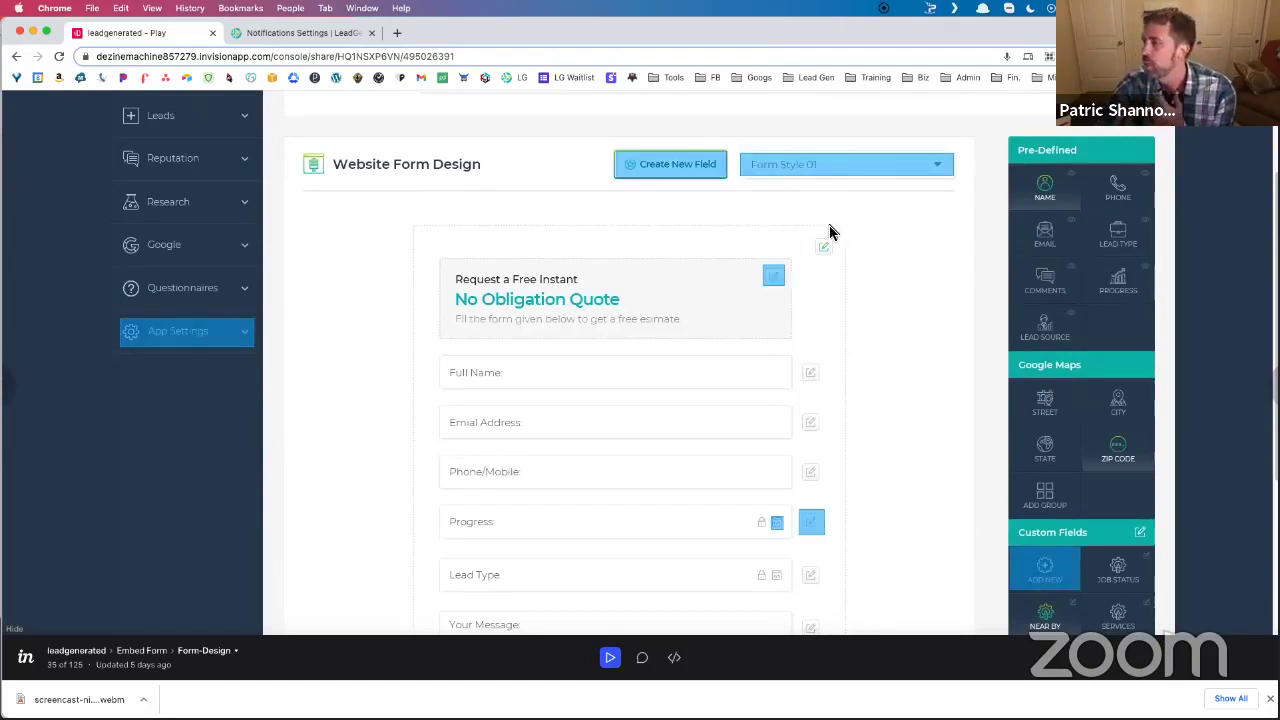
{"action": "left_click", "coordinate": [773, 277]}
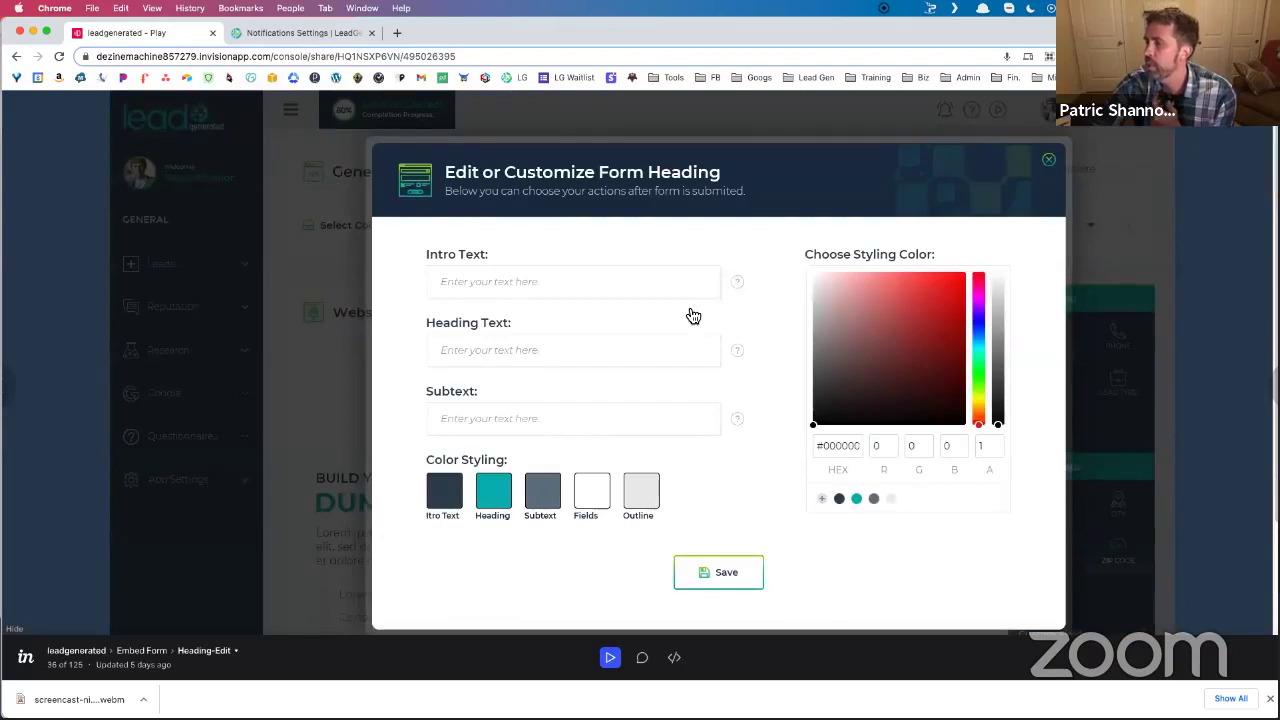
{"action": "scroll", "coordinate": [690, 310], "scroll_direction": "down", "scroll_amount": 2}
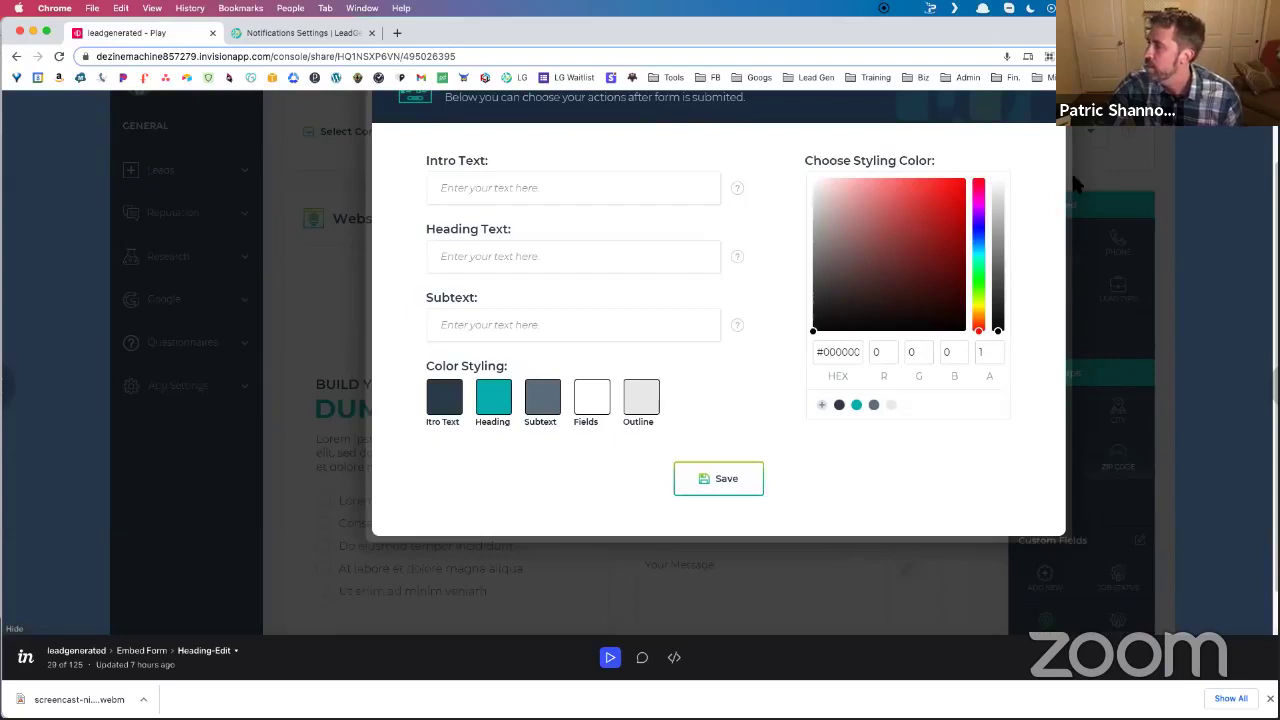
{"action": "scroll", "coordinate": [1013, 210], "scroll_direction": "up", "scroll_amount": 2}
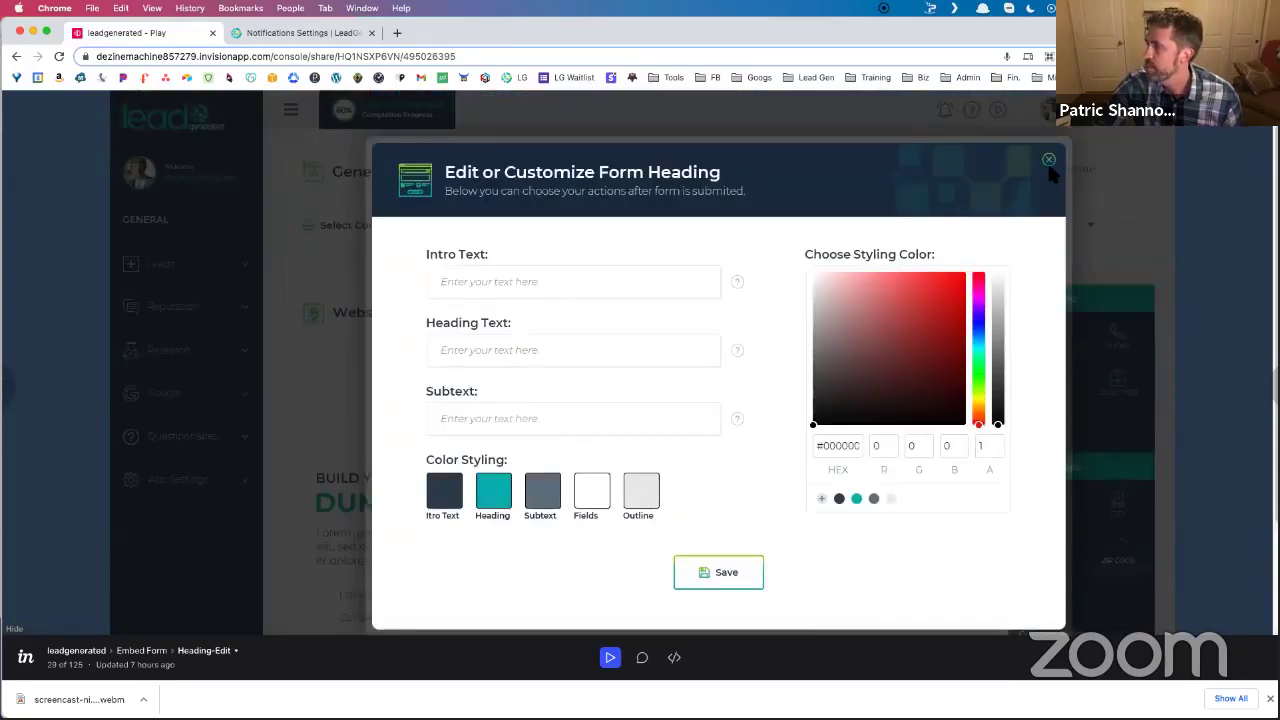
{"action": "scroll", "coordinate": [723, 423], "scroll_direction": "down", "scroll_amount": 4}
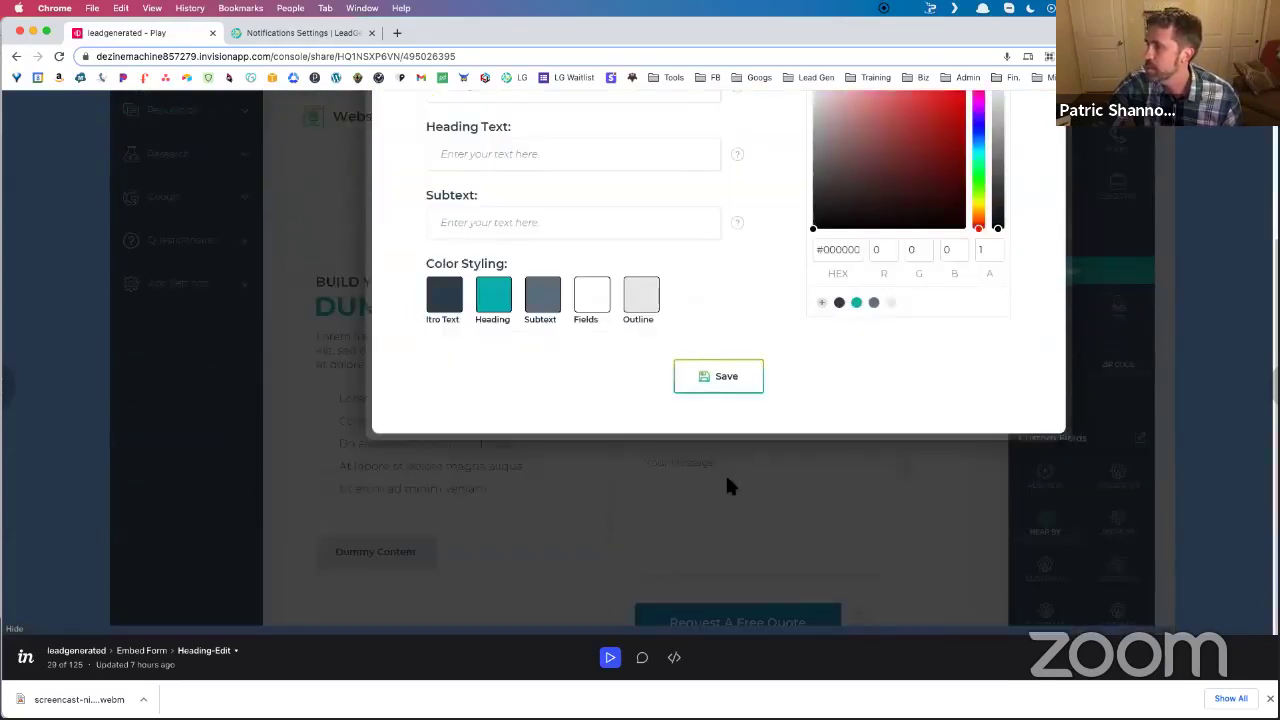
{"action": "left_click", "coordinate": [16, 56]}
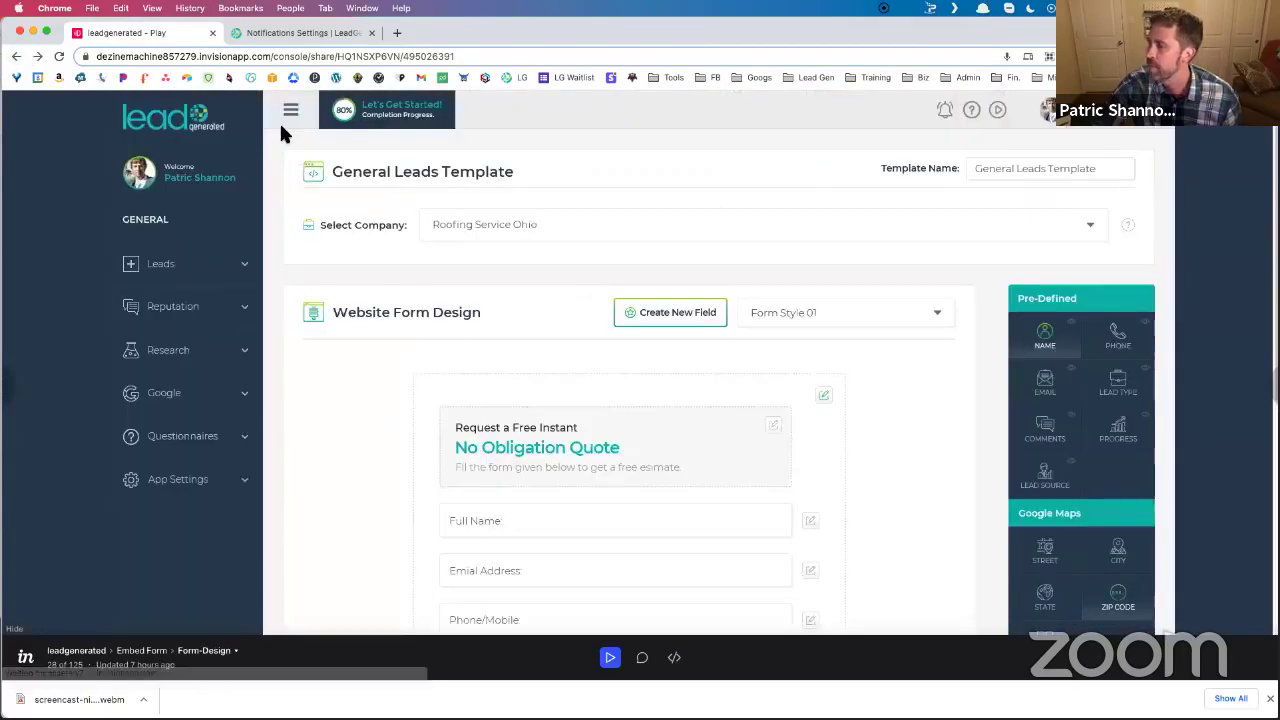
Reload the prototype to its embed code list and open the form design for AC Repair Las Vegas.
{"action": "scroll", "coordinate": [703, 300], "scroll_direction": "down", "scroll_amount": 4}
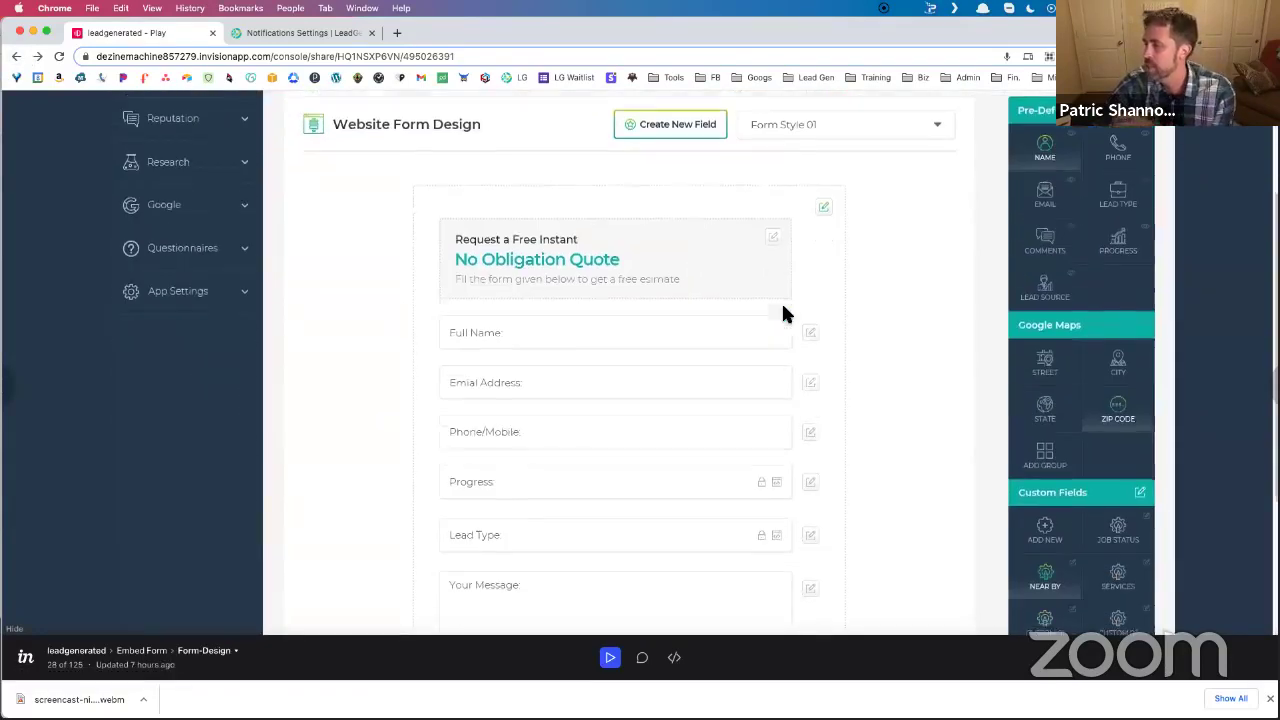
{"action": "scroll", "coordinate": [823, 316], "scroll_direction": "down", "scroll_amount": 1}
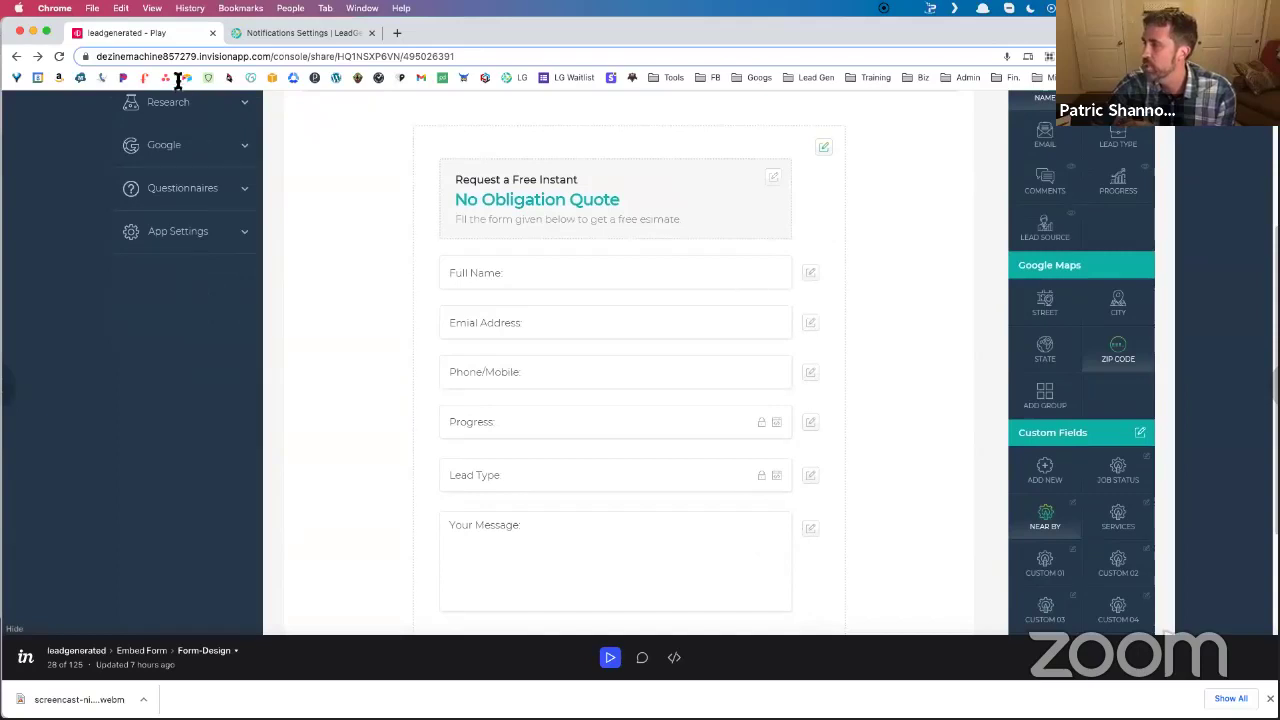
{"action": "left_click", "coordinate": [58, 57]}
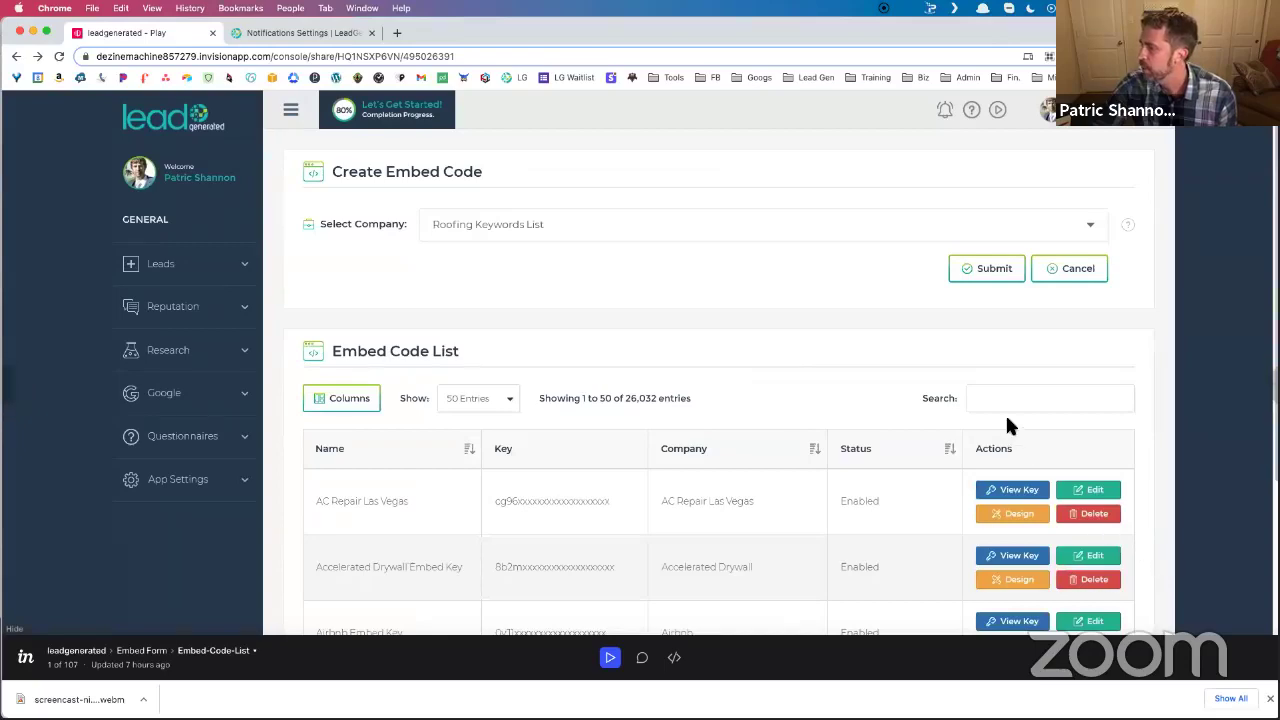
{"action": "left_click", "coordinate": [1014, 516]}
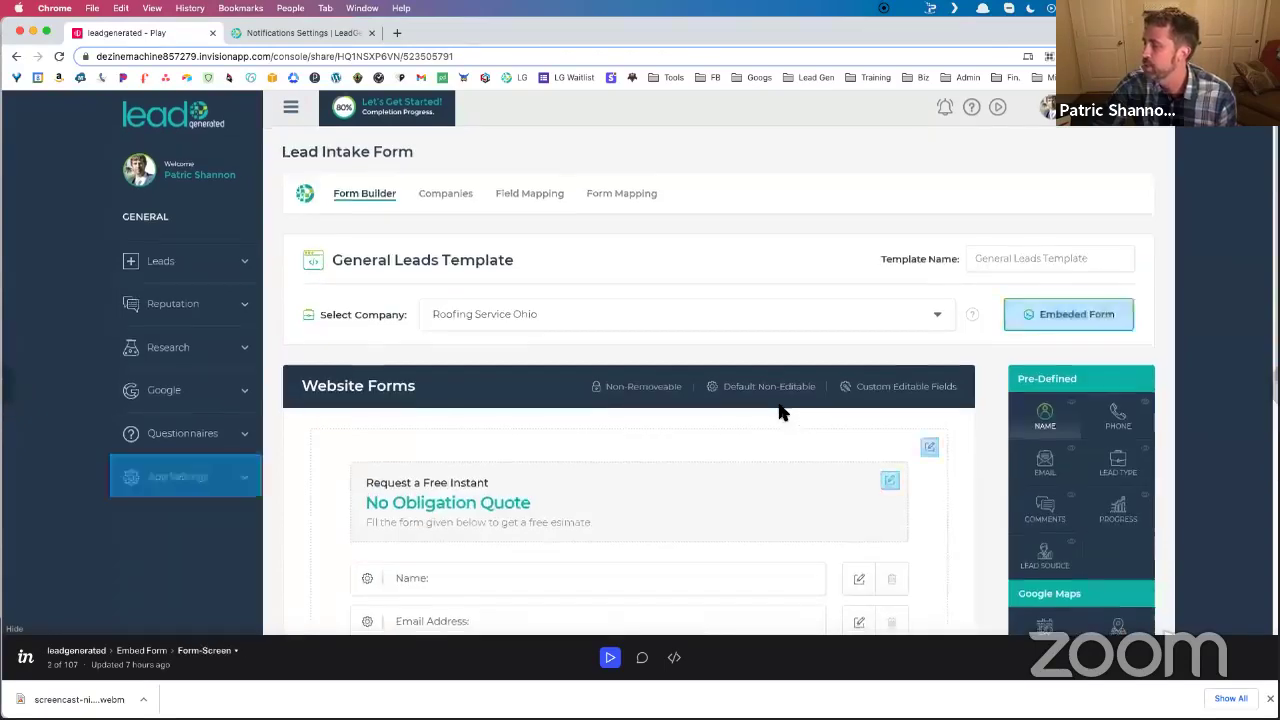
Open the Lead Type field's settings, review its size, margin, color and behavior options, and close them without saving.
{"action": "scroll", "coordinate": [780, 410], "scroll_direction": "down", "scroll_amount": 2}
{"action": "left_click", "coordinate": [945, 368]}
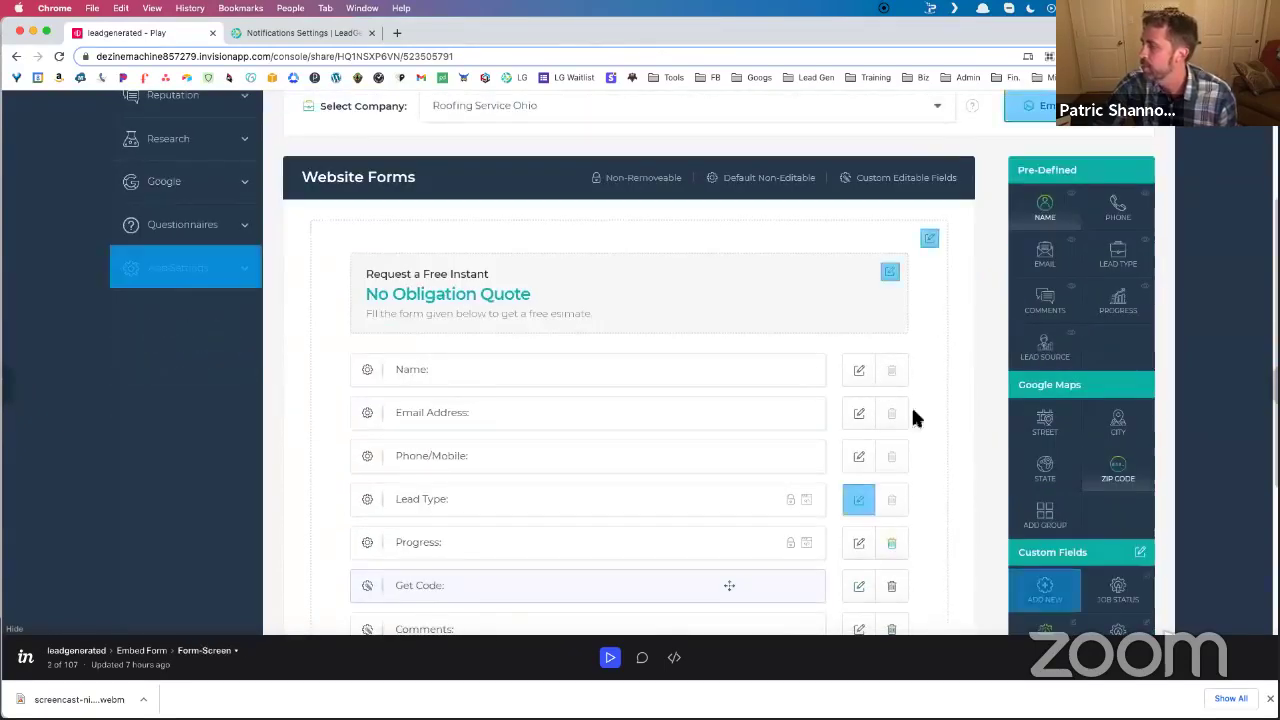
{"action": "left_click", "coordinate": [859, 503]}
{"action": "scroll", "coordinate": [750, 340], "scroll_direction": "up", "scroll_amount": 2}
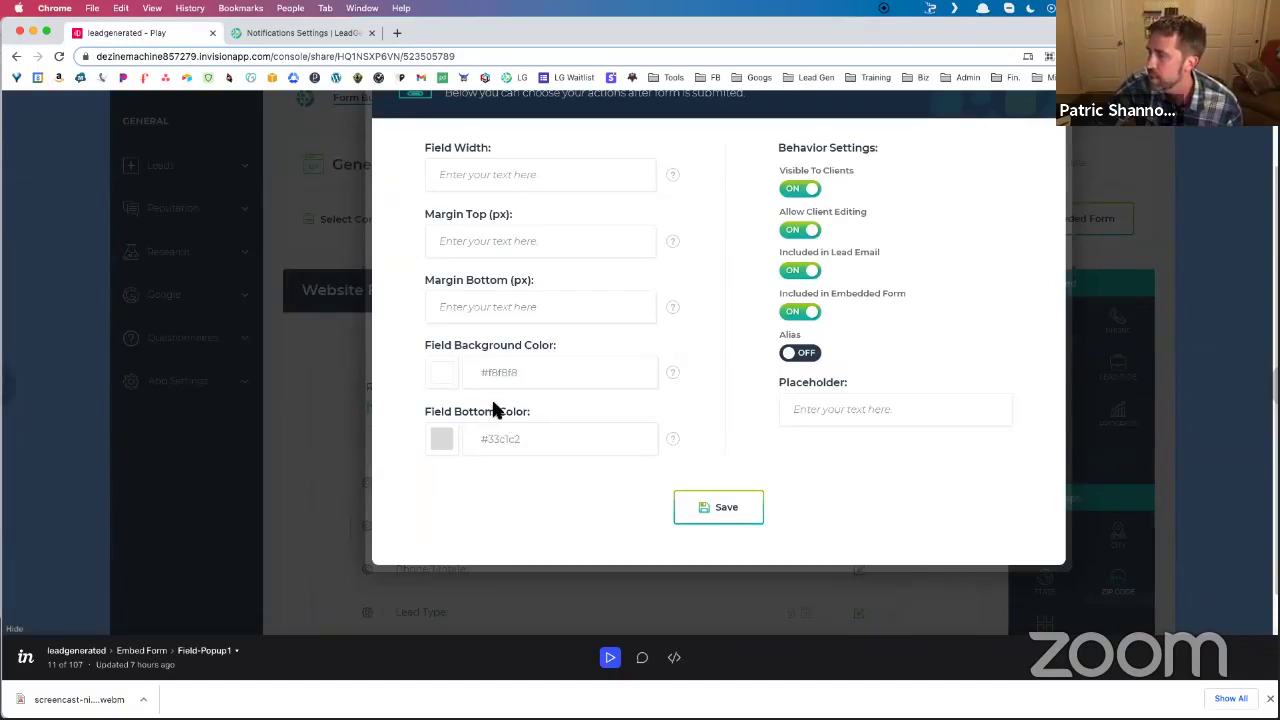
{"action": "scroll", "coordinate": [527, 386], "scroll_direction": "up", "scroll_amount": 2}
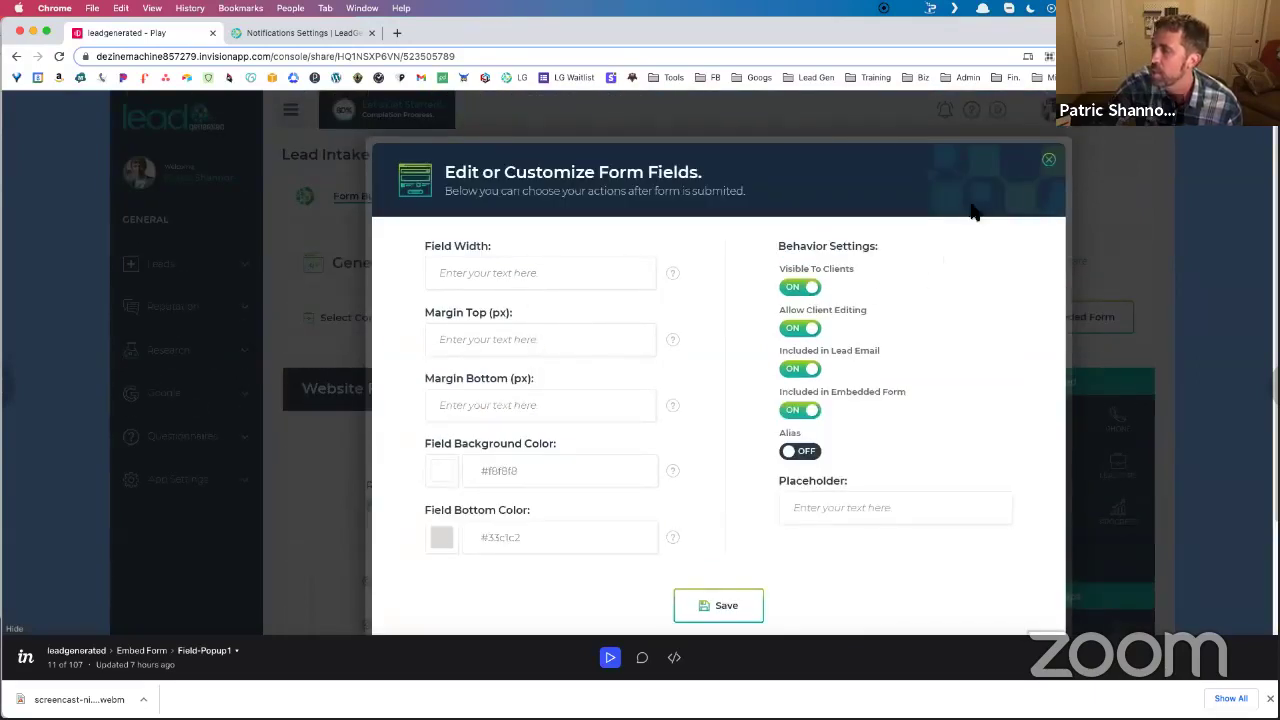
{"action": "left_click", "coordinate": [1049, 162]}
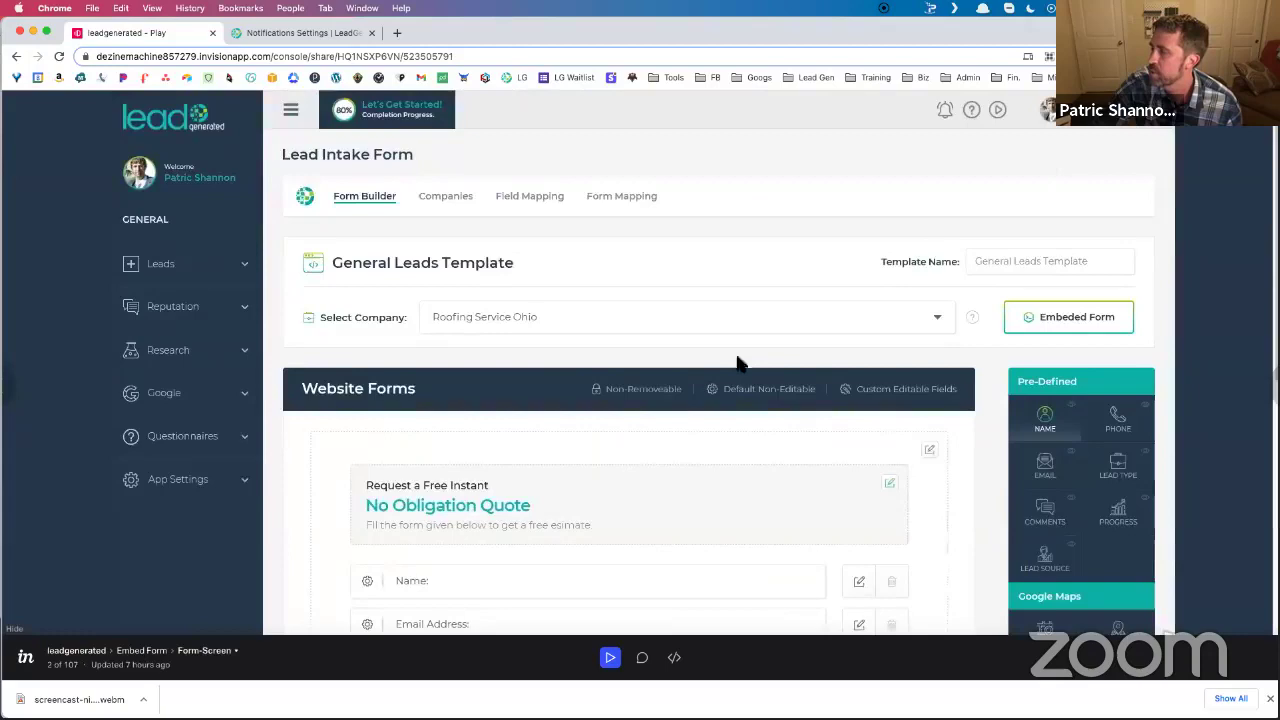
Open the Request A Free Quote button's settings, review its color and text options, and close them without saving.
{"action": "scroll", "coordinate": [595, 435], "scroll_direction": "down", "scroll_amount": 5}
{"action": "left_click", "coordinate": [576, 445]}
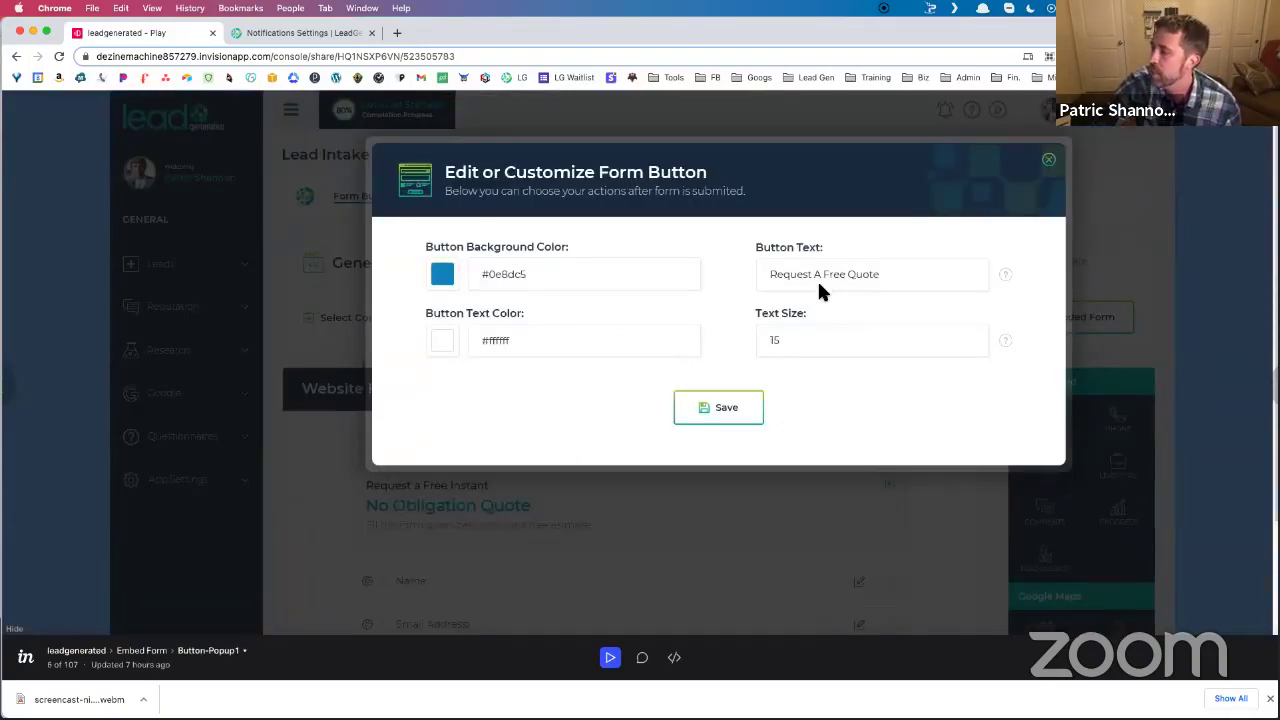
{"action": "left_click", "coordinate": [1048, 166]}
Review the field types available for a new custom field, close the selection, and look over the website form.
{"action": "scroll", "coordinate": [891, 409], "scroll_direction": "down", "scroll_amount": 4}
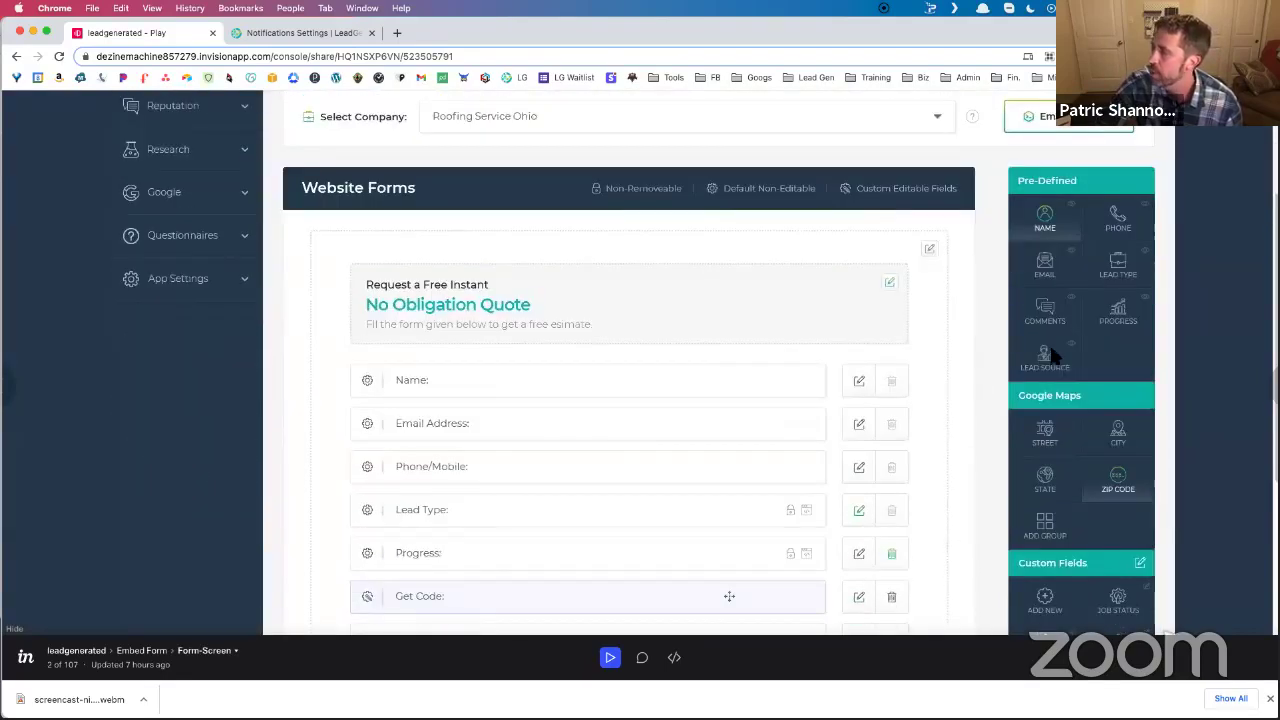
{"action": "scroll", "coordinate": [1050, 355], "scroll_direction": "down", "scroll_amount": 4}
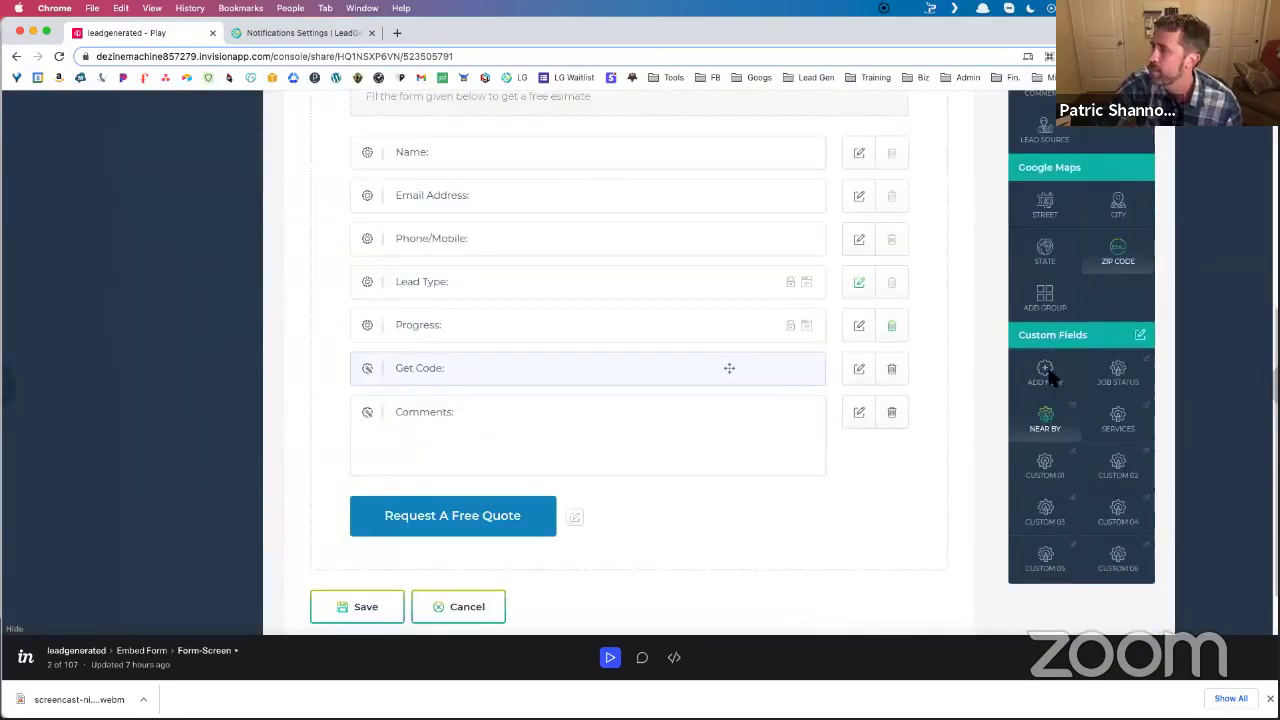
{"action": "left_click", "coordinate": [1047, 372]}
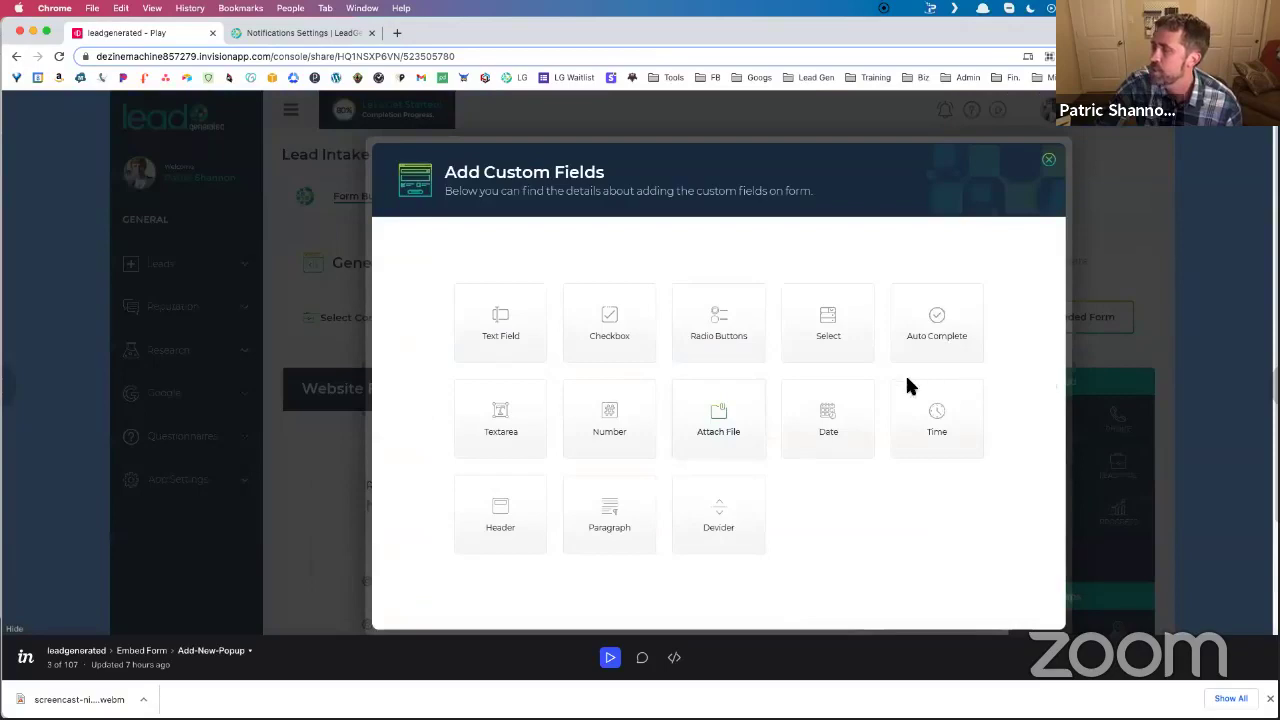
{"action": "left_click", "coordinate": [1049, 162]}
{"action": "scroll", "coordinate": [697, 247], "scroll_direction": "down", "scroll_amount": 8}
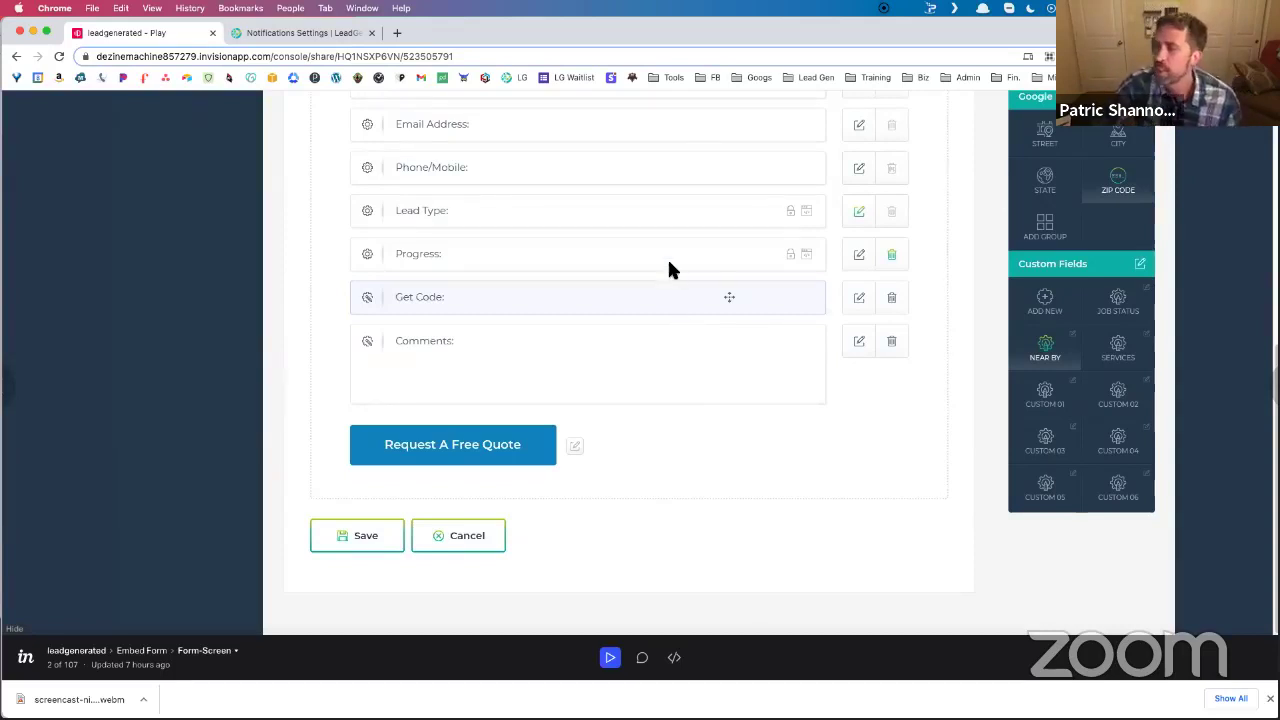
{"action": "scroll", "coordinate": [665, 432], "scroll_direction": "up", "scroll_amount": 3}
{"action": "scroll", "coordinate": [665, 432], "scroll_direction": "up", "scroll_amount": 2}
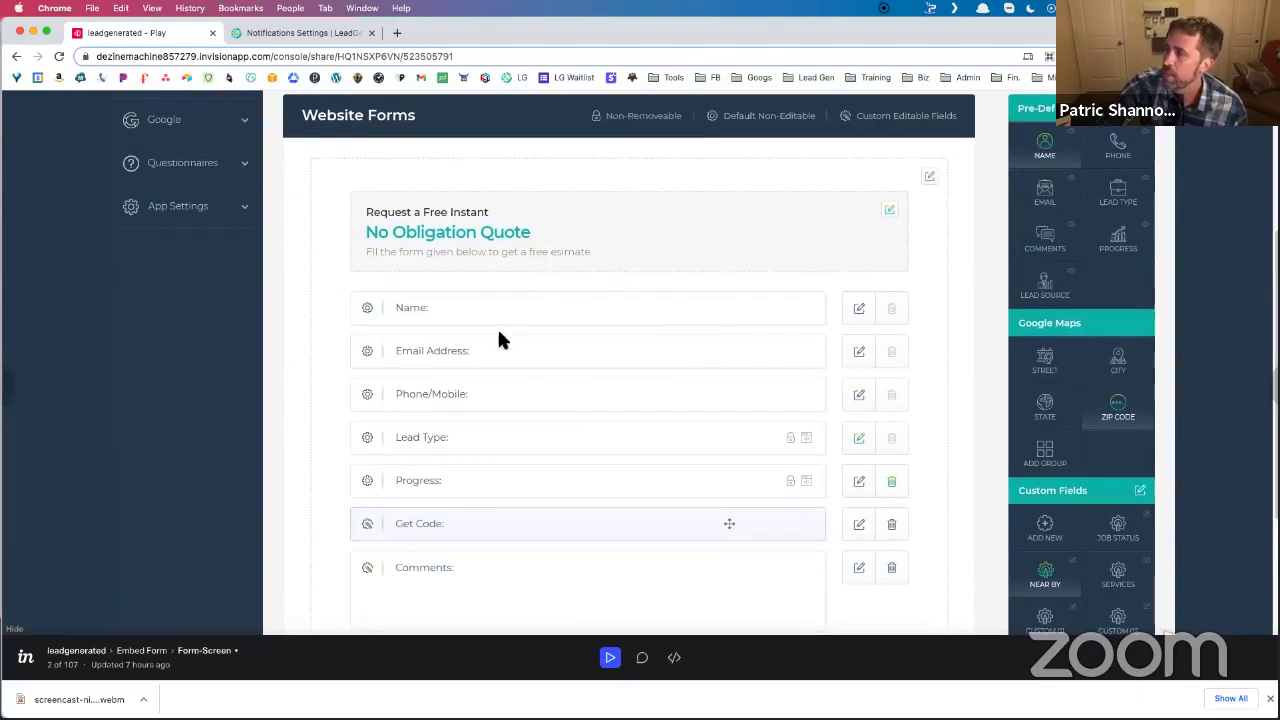
Switch to the live LeadGenerated notification settings and examine the company events, highlighting New Call.
{"action": "left_click", "coordinate": [332, 33]}
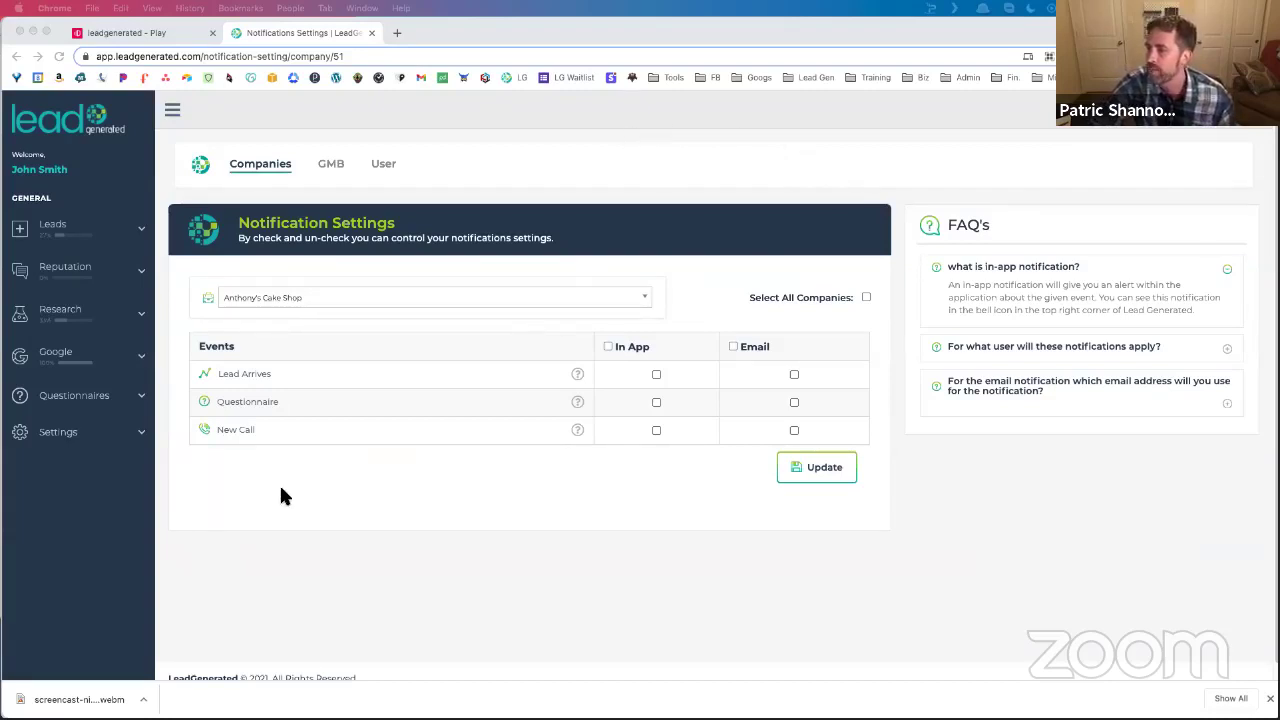
{"action": "left_click", "coordinate": [245, 428]}
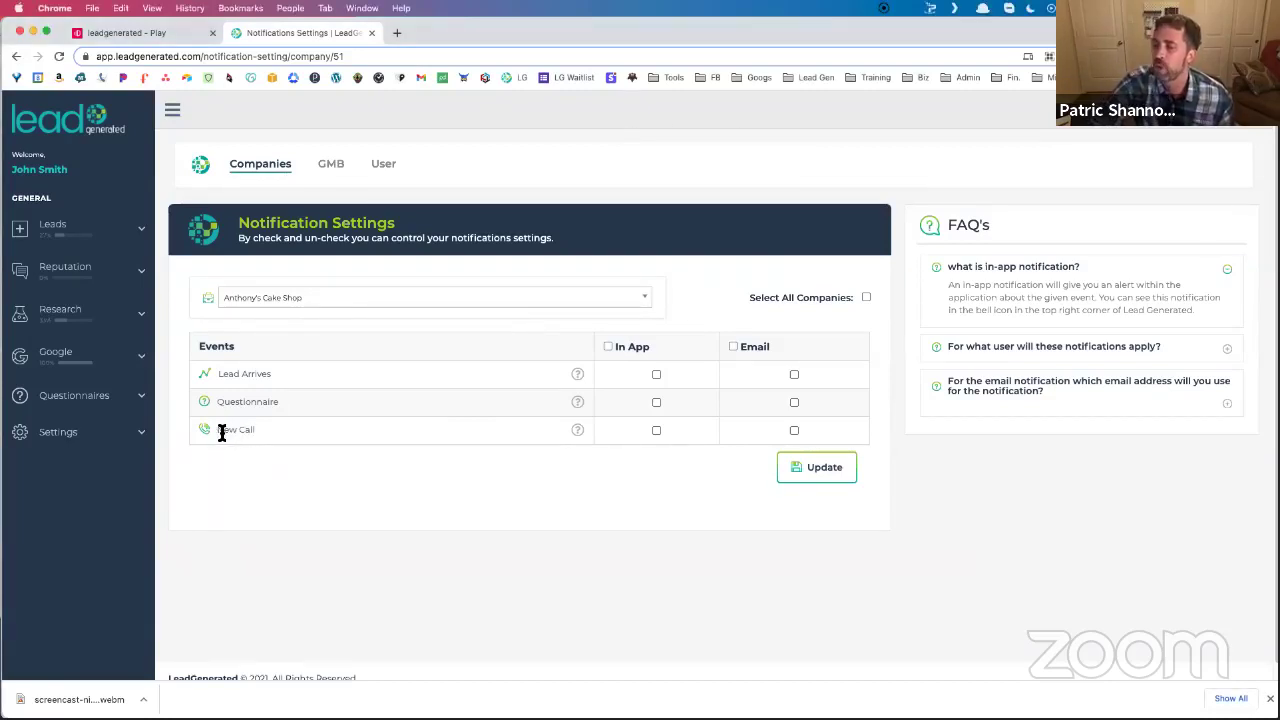
{"action": "left_click_drag", "start_coordinate": [217, 431], "coordinate": [268, 435]}
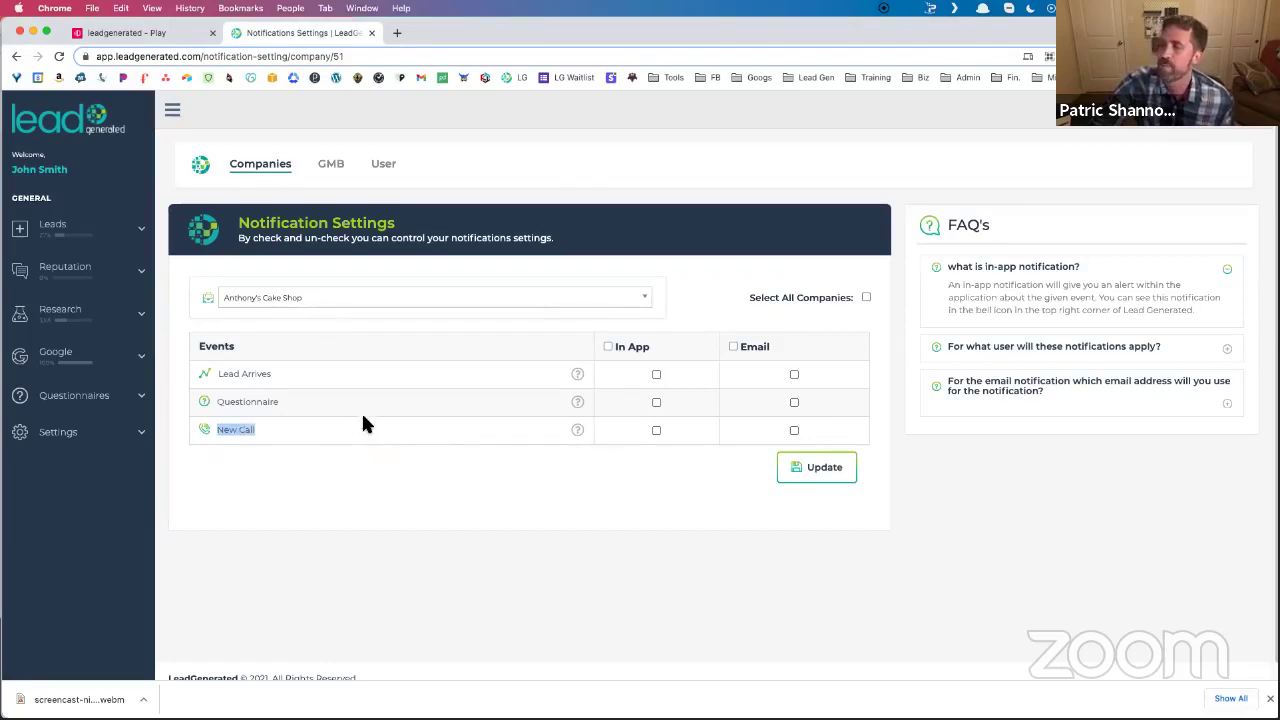
{"action": "left_click", "coordinate": [1118, 130]}
{"action": "left_click", "coordinate": [1050, 118]}
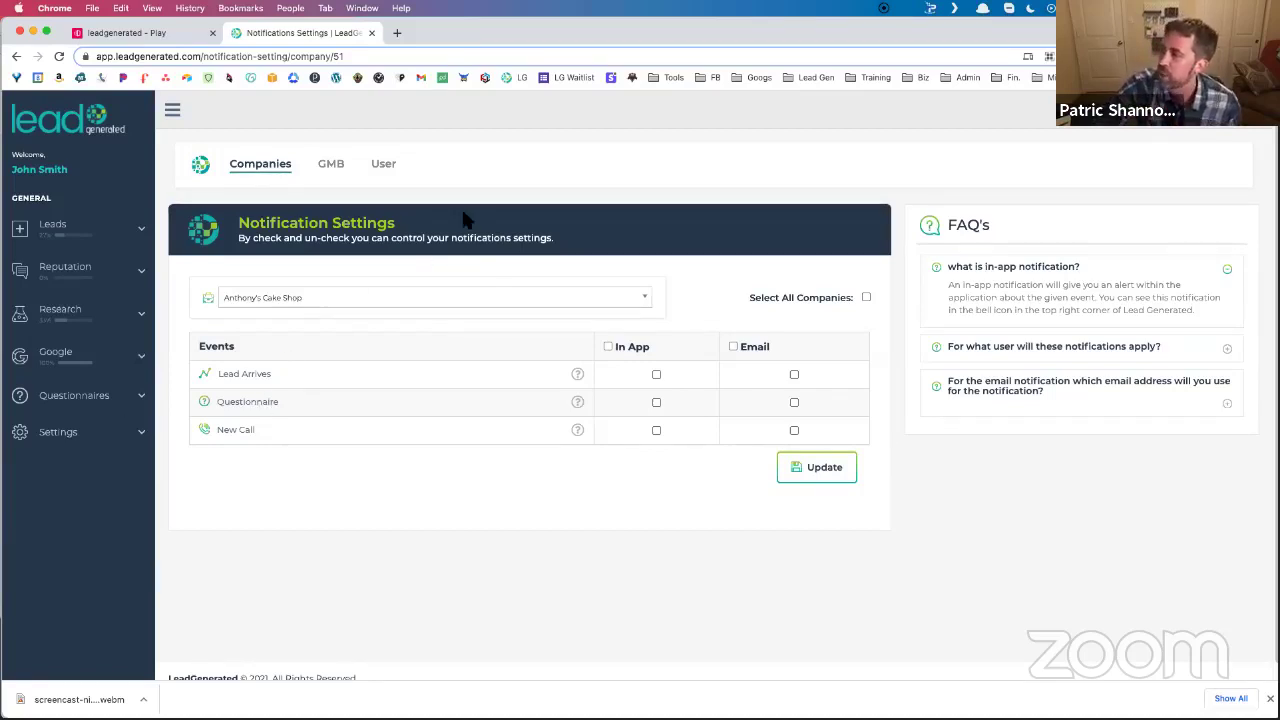
Try the Select All Companies option, clear it again, and check the company selection list without changing the company.
{"action": "left_click", "coordinate": [866, 298]}
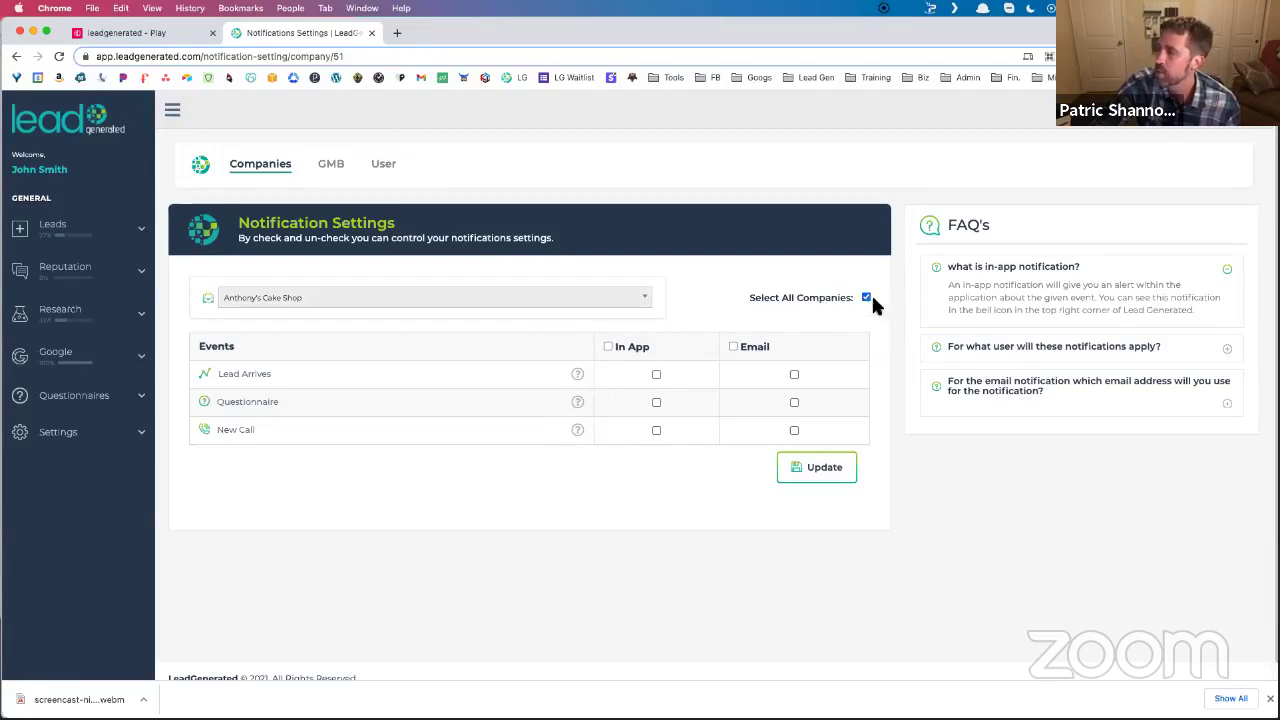
{"action": "left_click", "coordinate": [866, 297]}
{"action": "left_click", "coordinate": [646, 303]}
{"action": "left_click", "coordinate": [647, 304]}
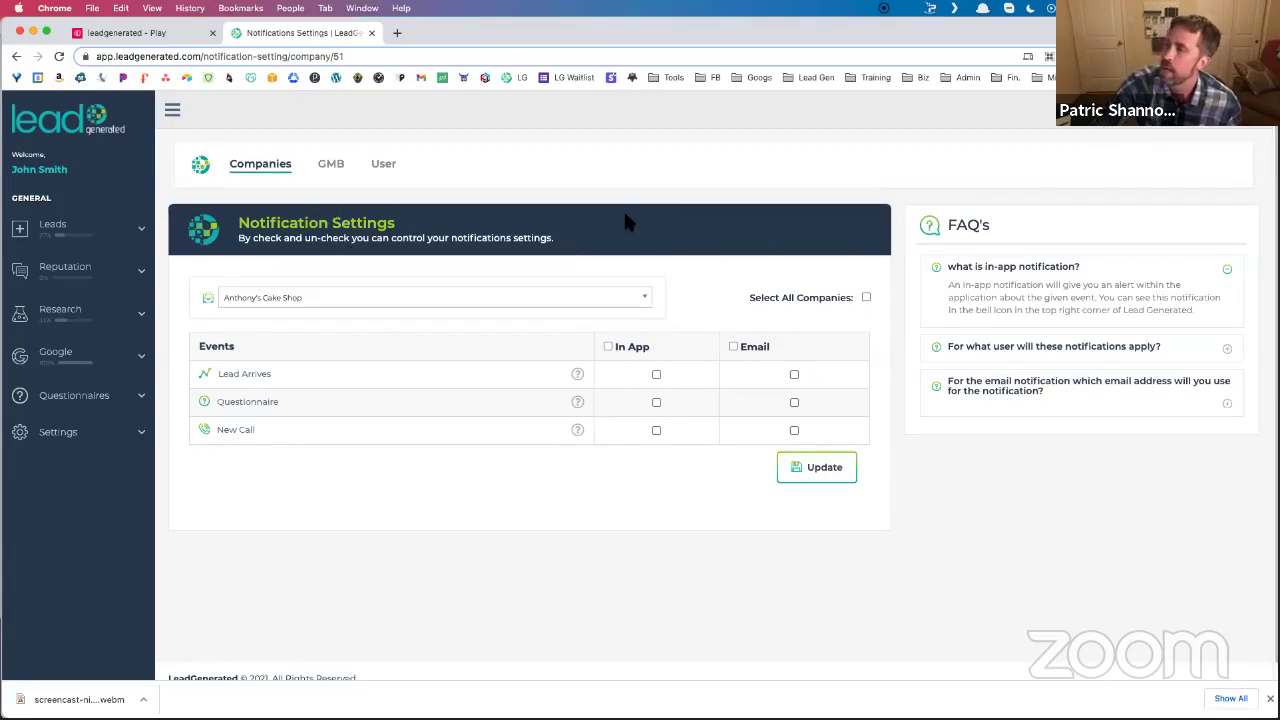
Review the GMB notification events and the User notification settings, highlighting the Questionnaire Submission event.
{"action": "left_click", "coordinate": [339, 172]}
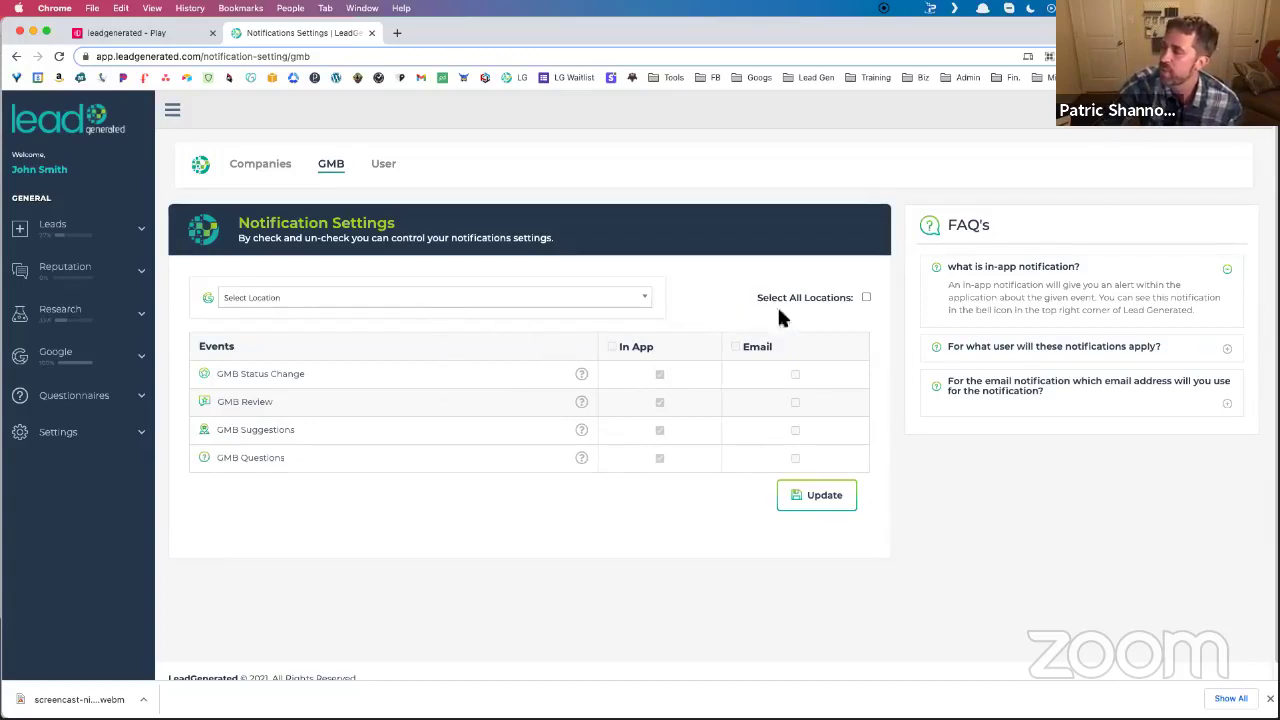
{"action": "left_click", "coordinate": [384, 165]}
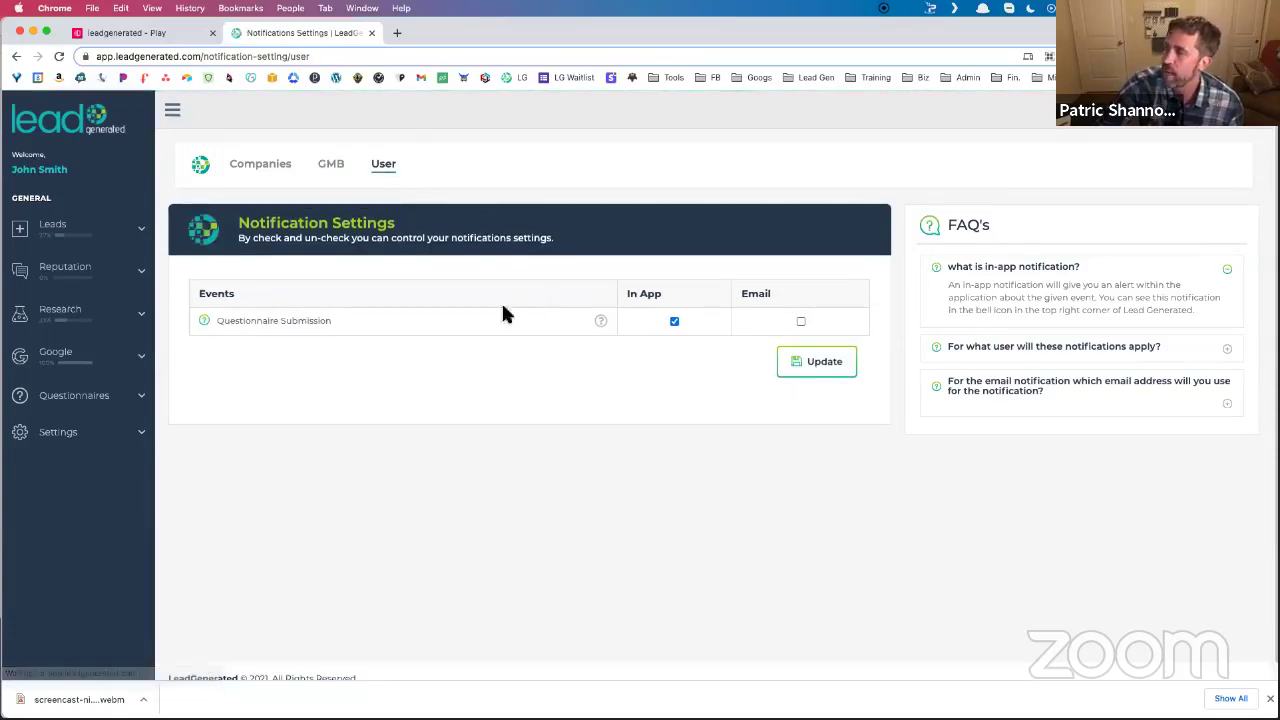
{"action": "left_click_drag", "start_coordinate": [345, 320], "coordinate": [224, 318]}
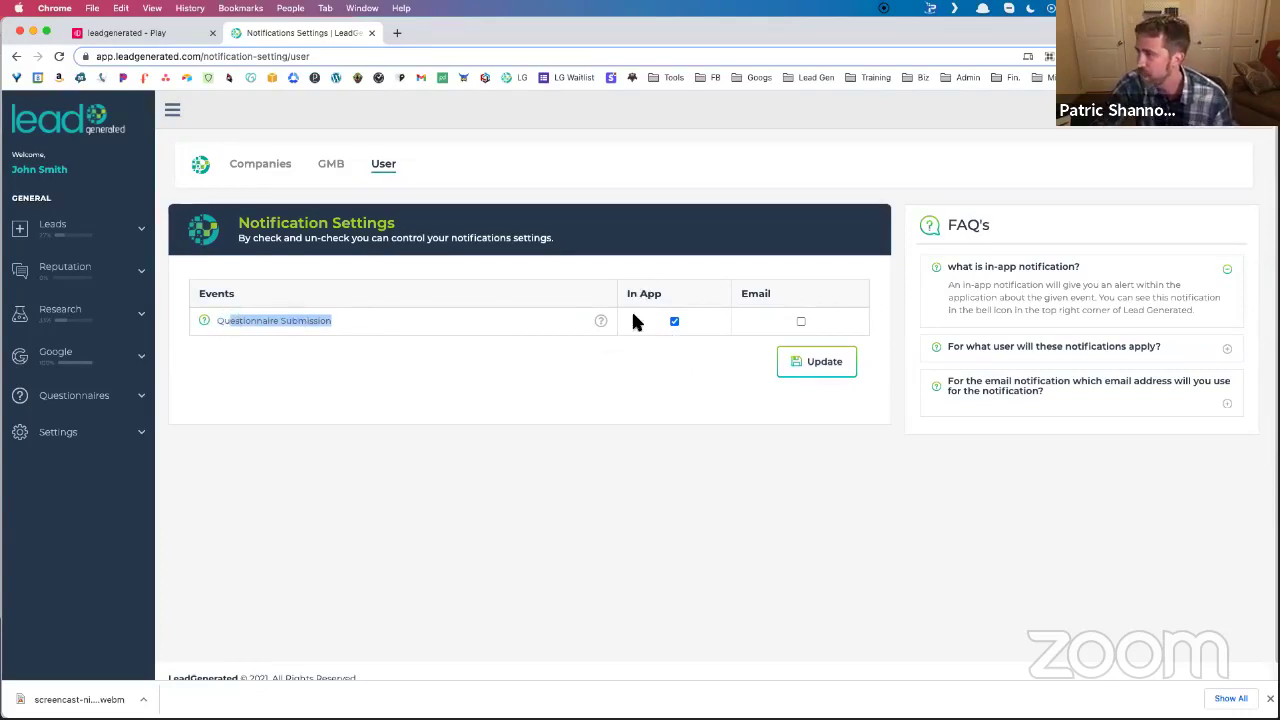
{"action": "left_click", "coordinate": [377, 381]}
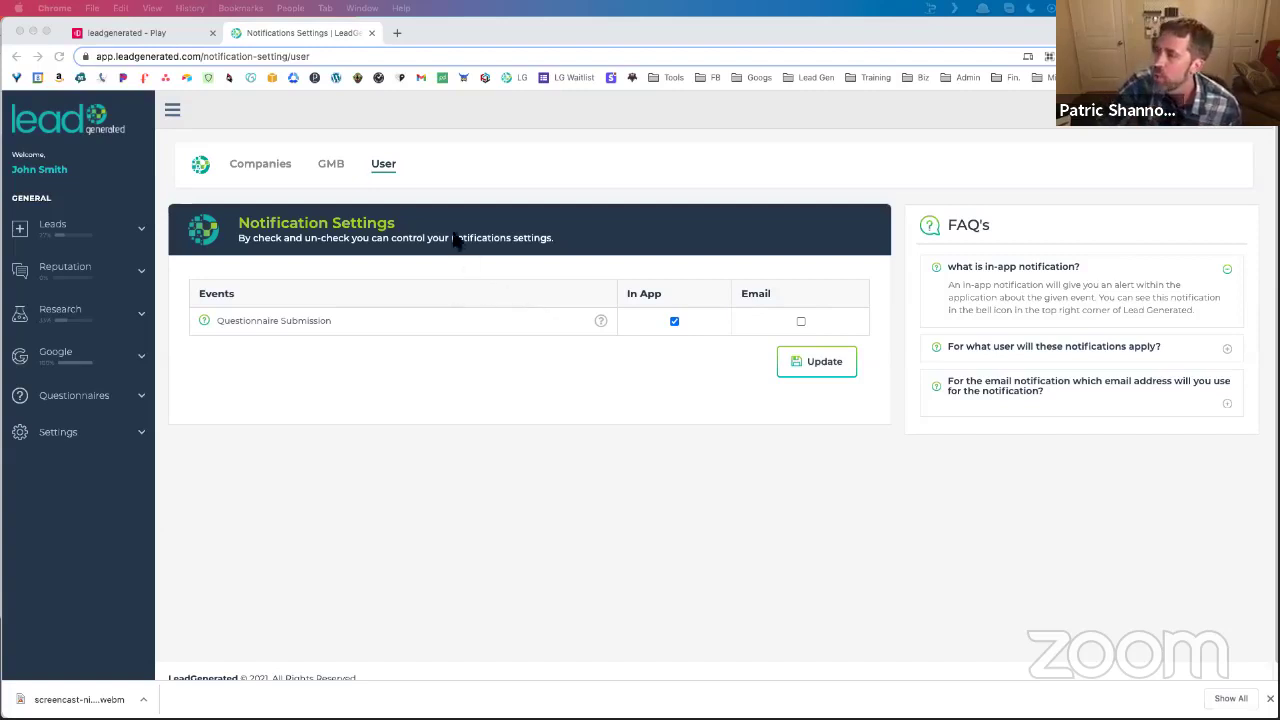
{"action": "left_click", "coordinate": [485, 165]}
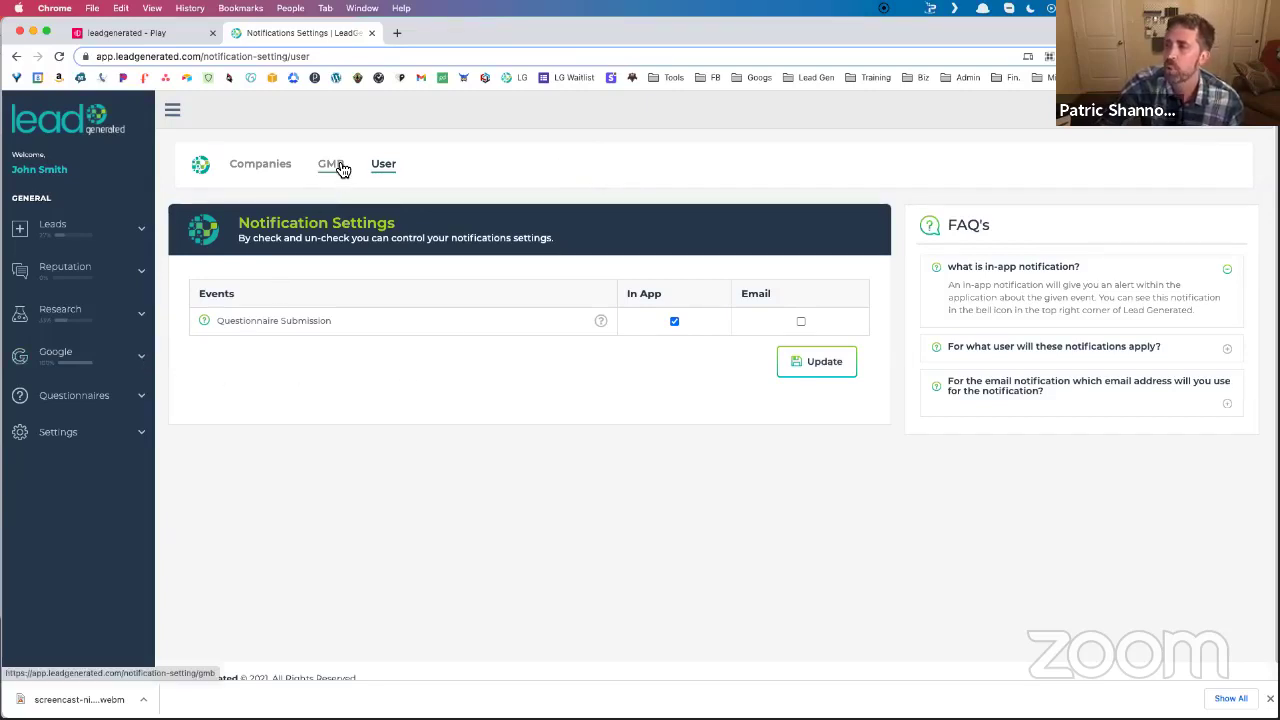
Dismiss the downloads bar and demonstrate reaching the notification settings through the notification list, ending on the GMB events.
{"action": "left_click", "coordinate": [1270, 698]}
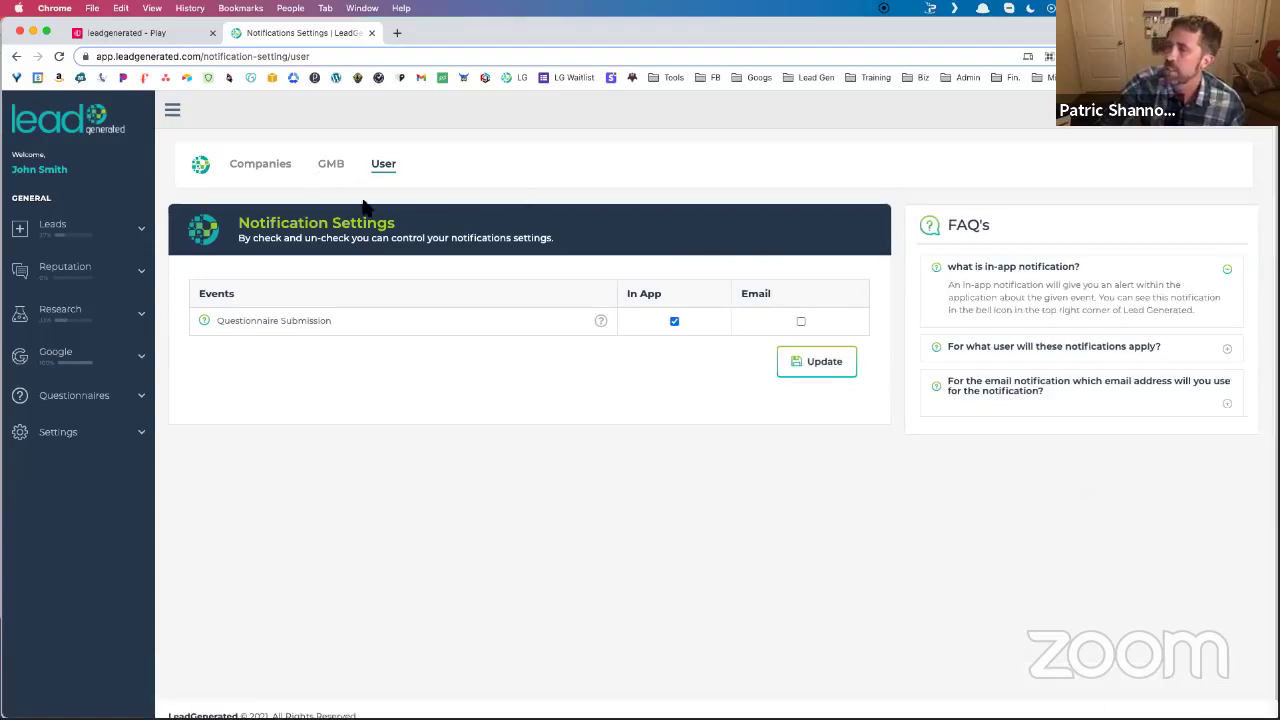
{"action": "left_click", "coordinate": [1120, 125]}
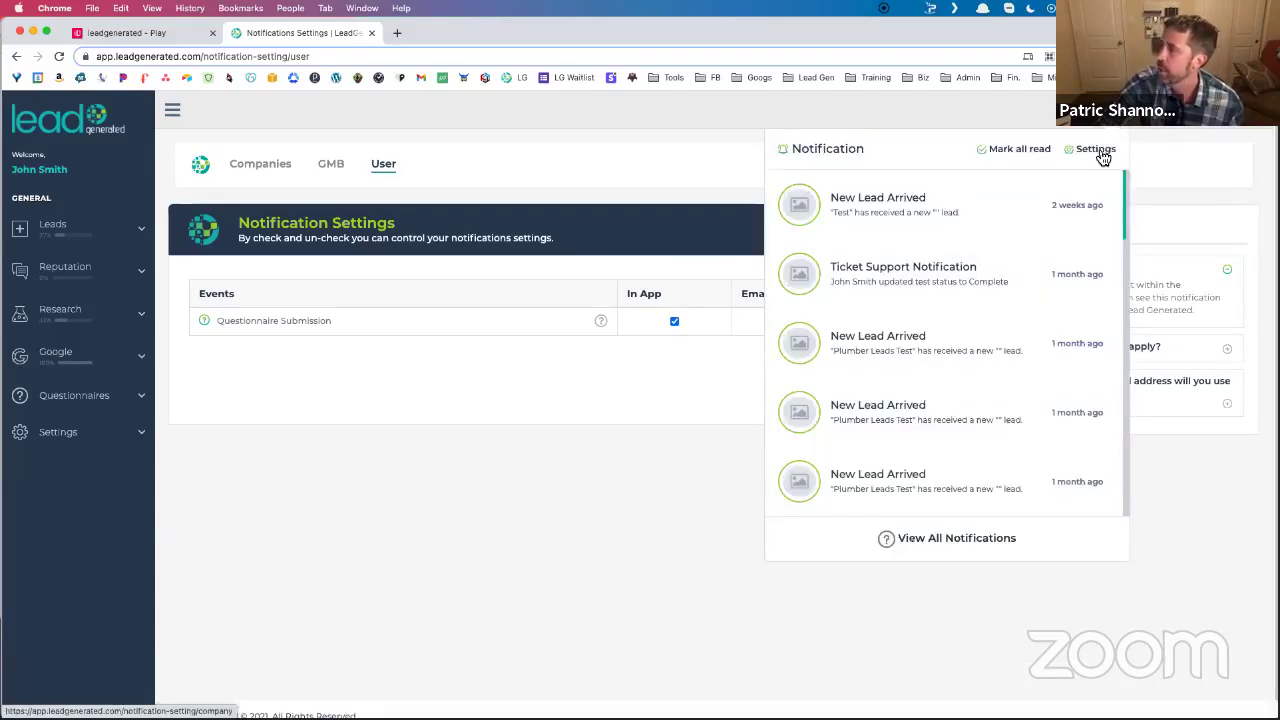
{"action": "left_click", "coordinate": [1090, 150]}
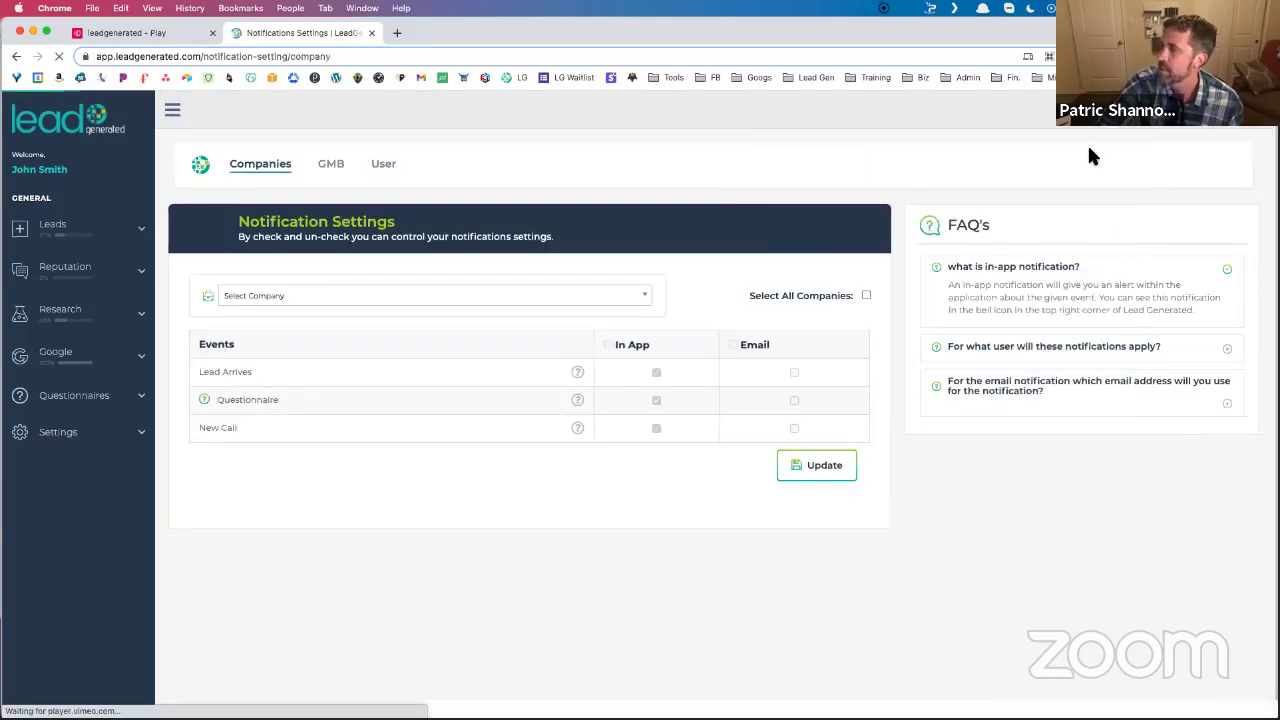
{"action": "left_click", "coordinate": [343, 170]}
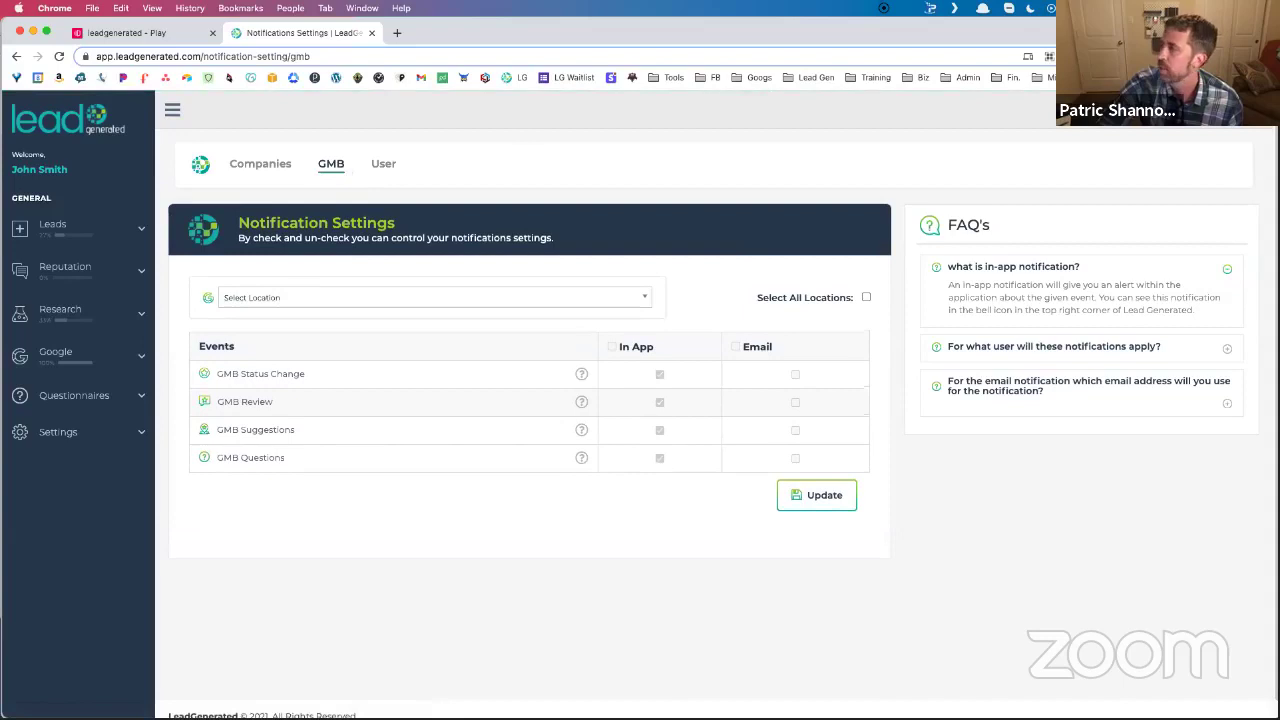
{"action": "left_click", "coordinate": [1104, 125]}
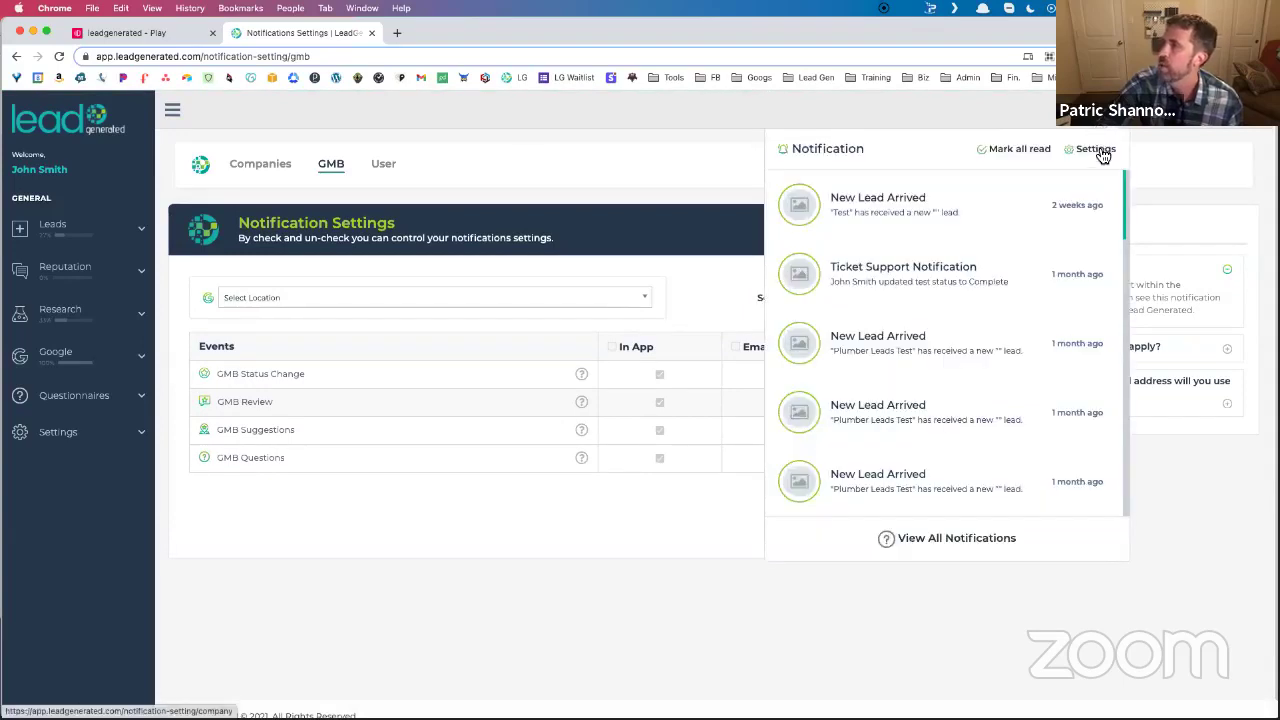
{"action": "left_click", "coordinate": [1095, 149]}
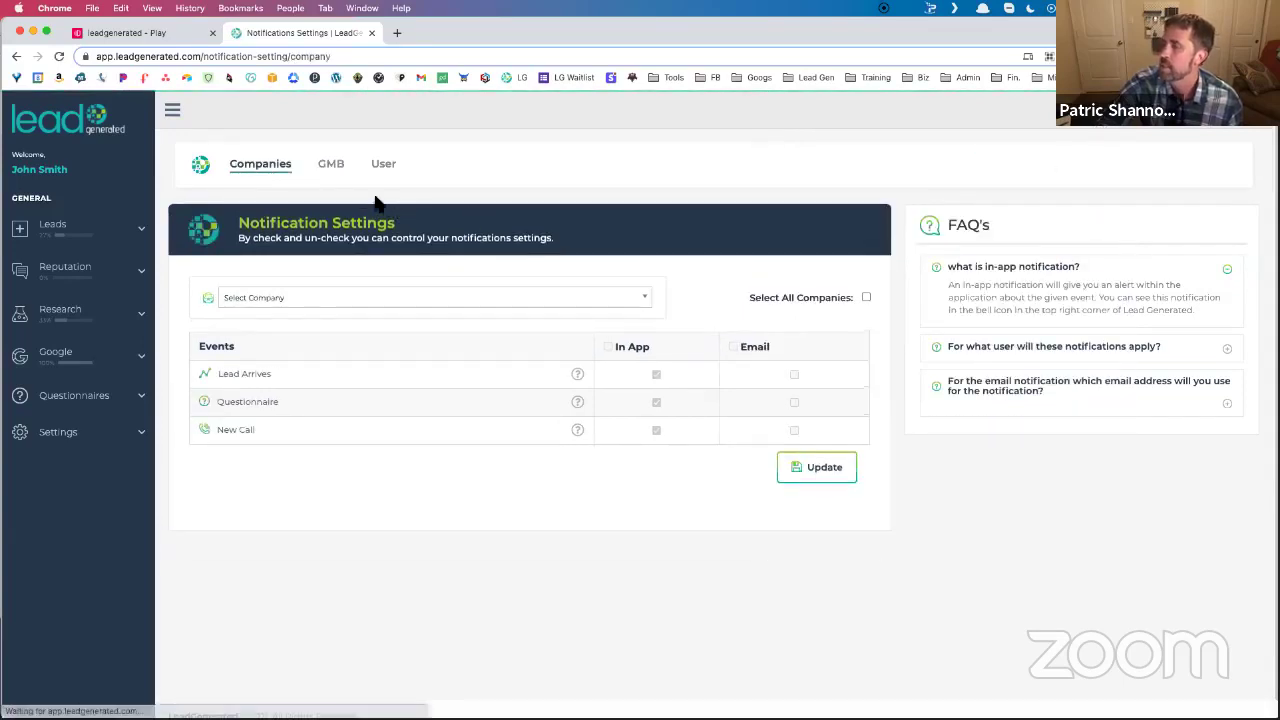
{"action": "left_click", "coordinate": [335, 172]}
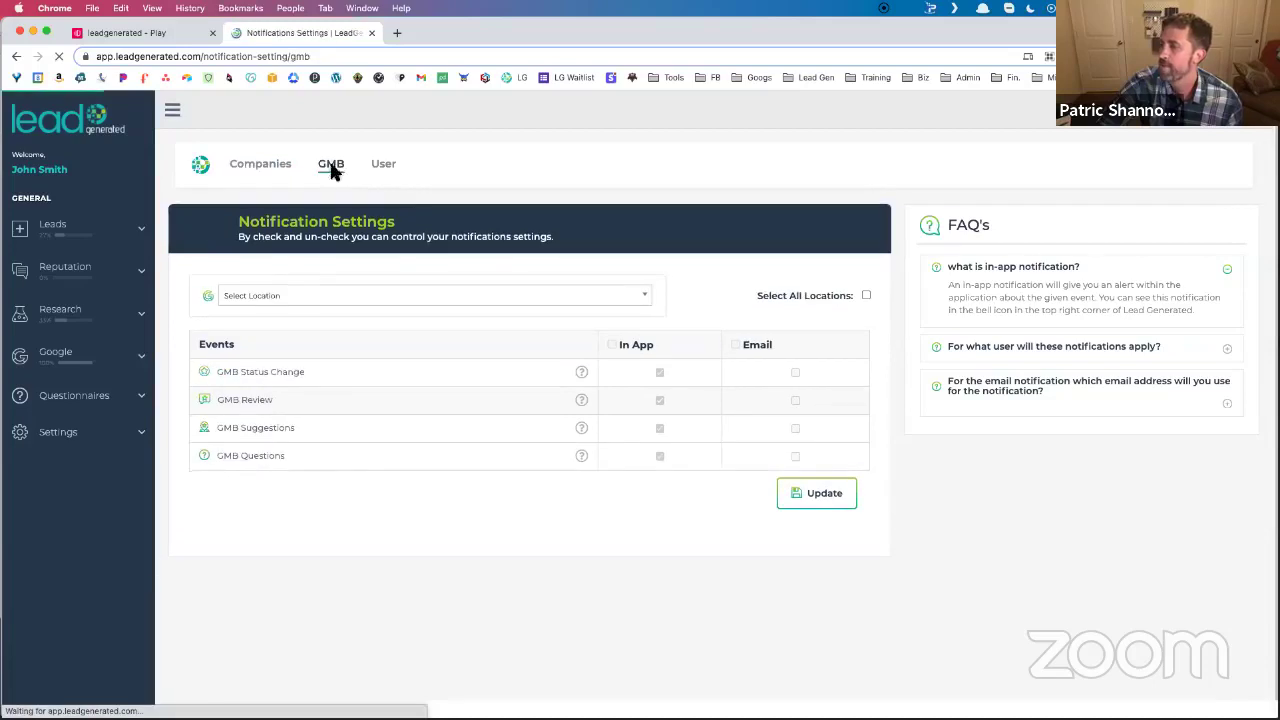
Show the GMB notification settings for the Bob's Bear Removal Pro location and highlight the GMB Status Change event.
{"action": "left_click", "coordinate": [645, 299]}
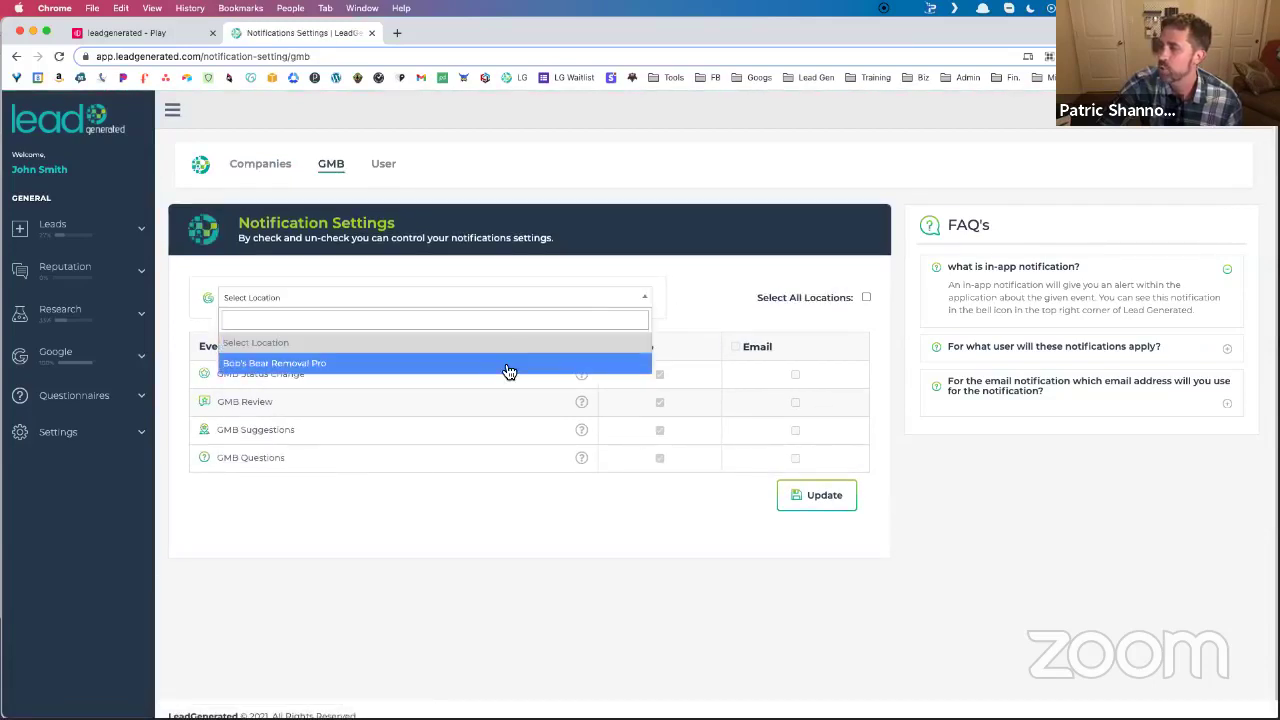
{"action": "left_click", "coordinate": [498, 368]}
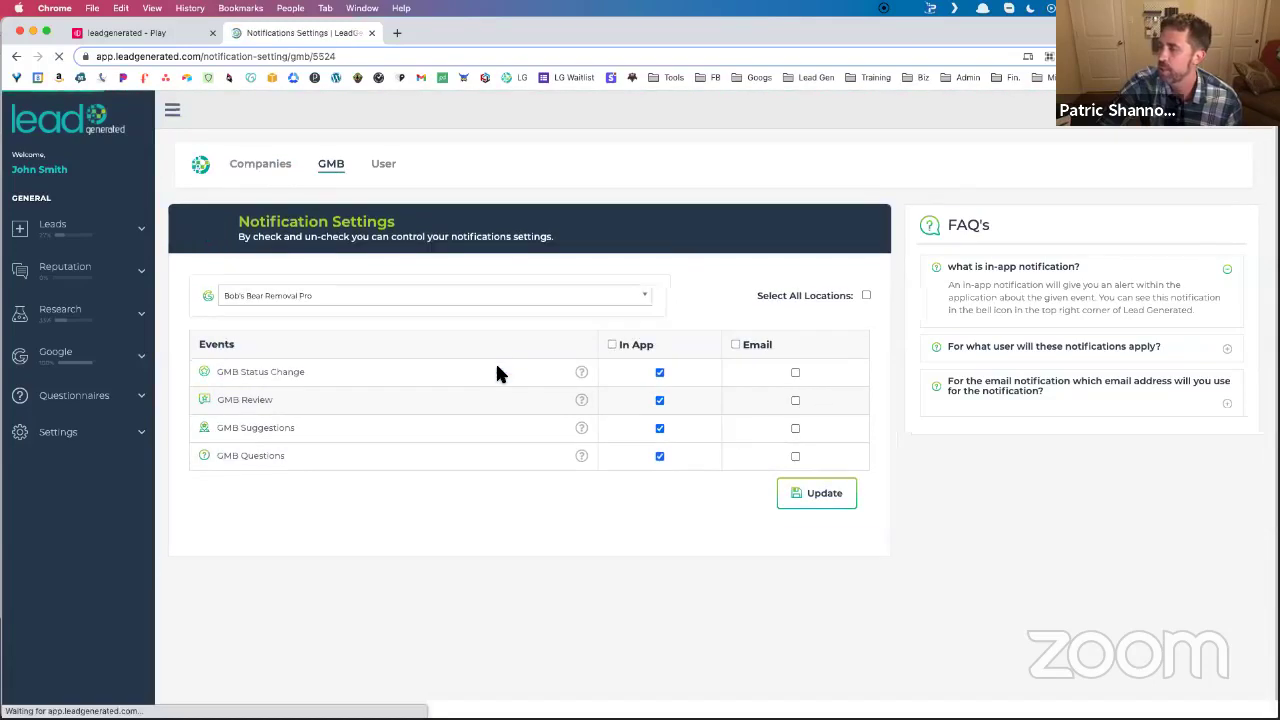
{"action": "left_click_drag", "start_coordinate": [321, 374], "coordinate": [201, 372]}
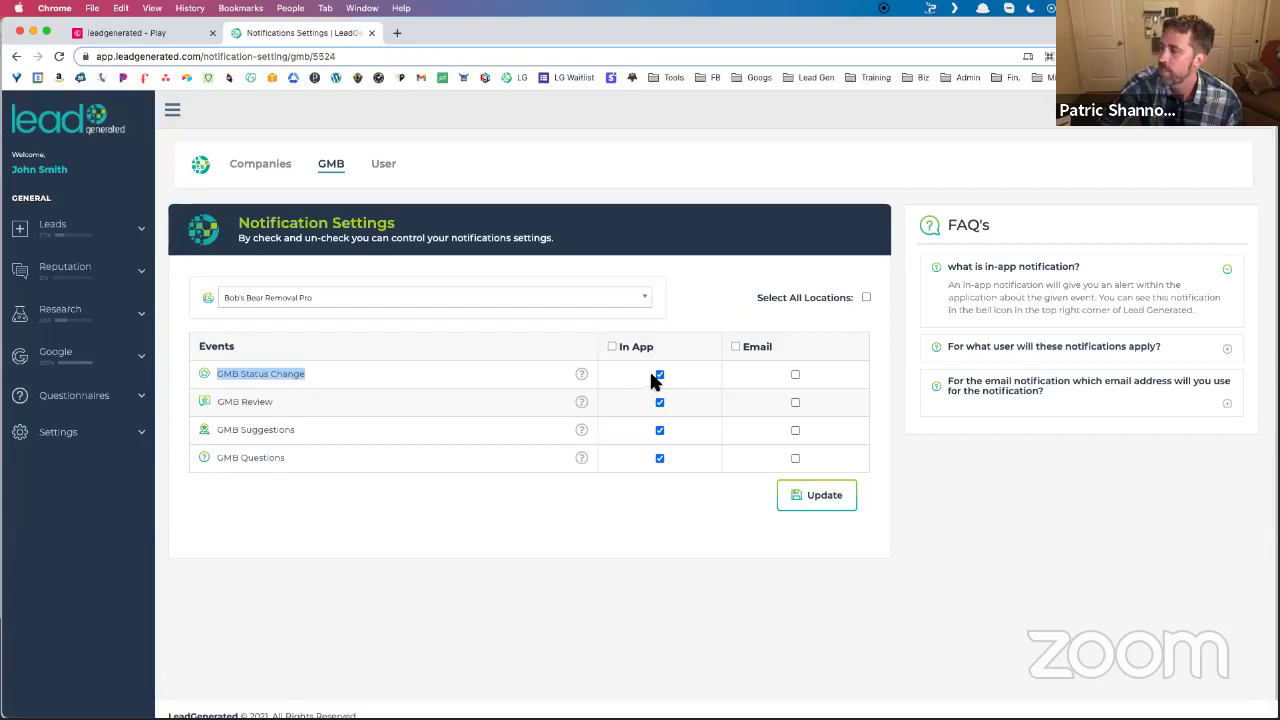
View the Bob's Bear Removal Pro location from the GMB locations list and show its notification settings.
{"action": "left_click", "coordinate": [110, 365]}
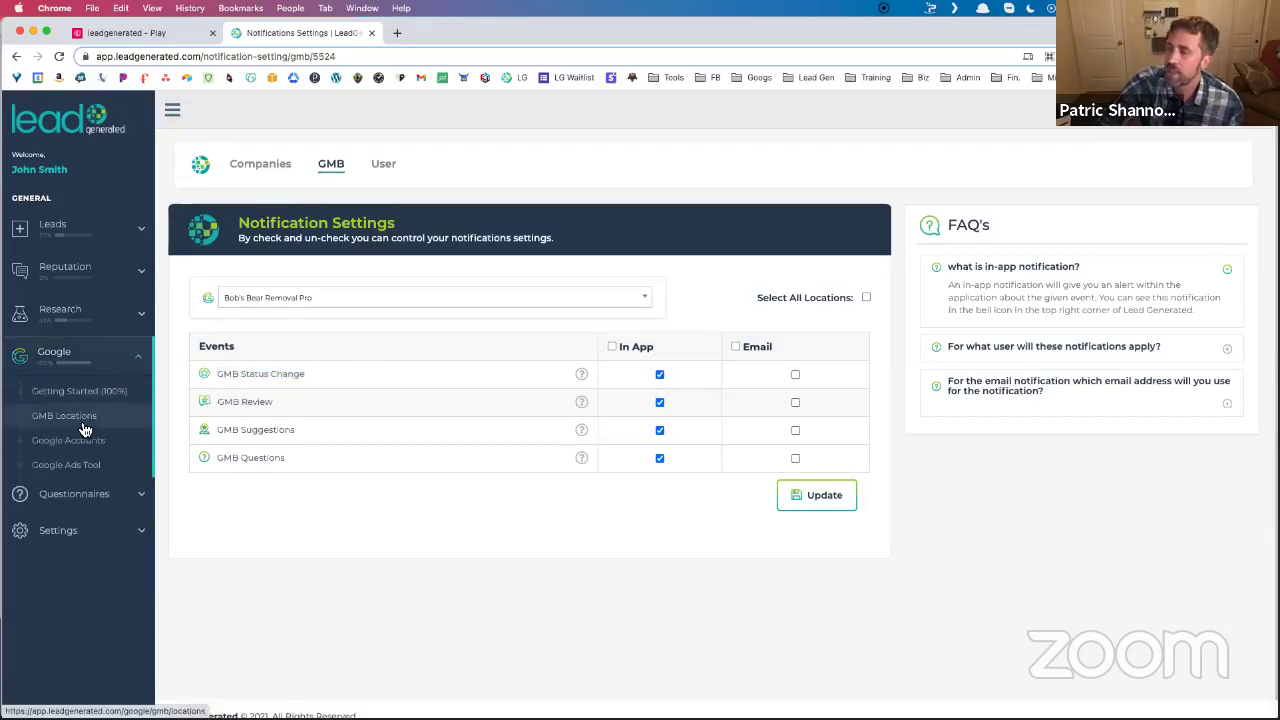
{"action": "left_click", "coordinate": [82, 425]}
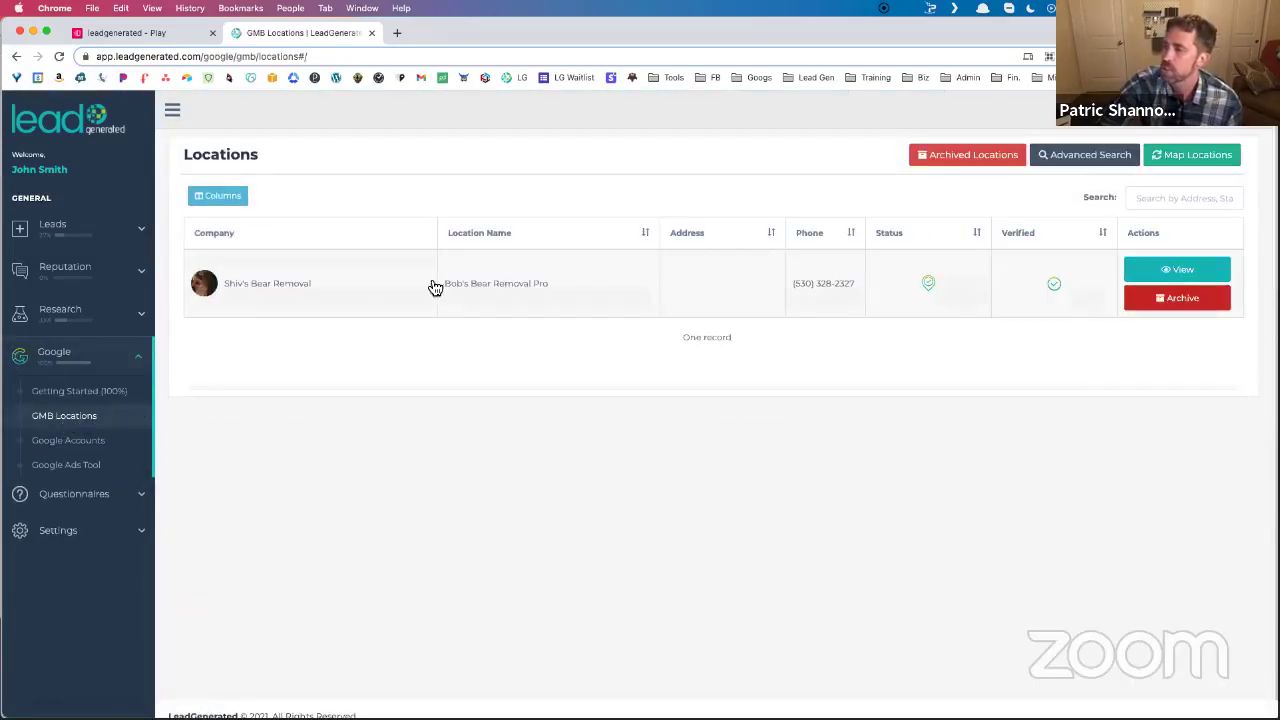
{"action": "left_click", "coordinate": [1174, 270]}
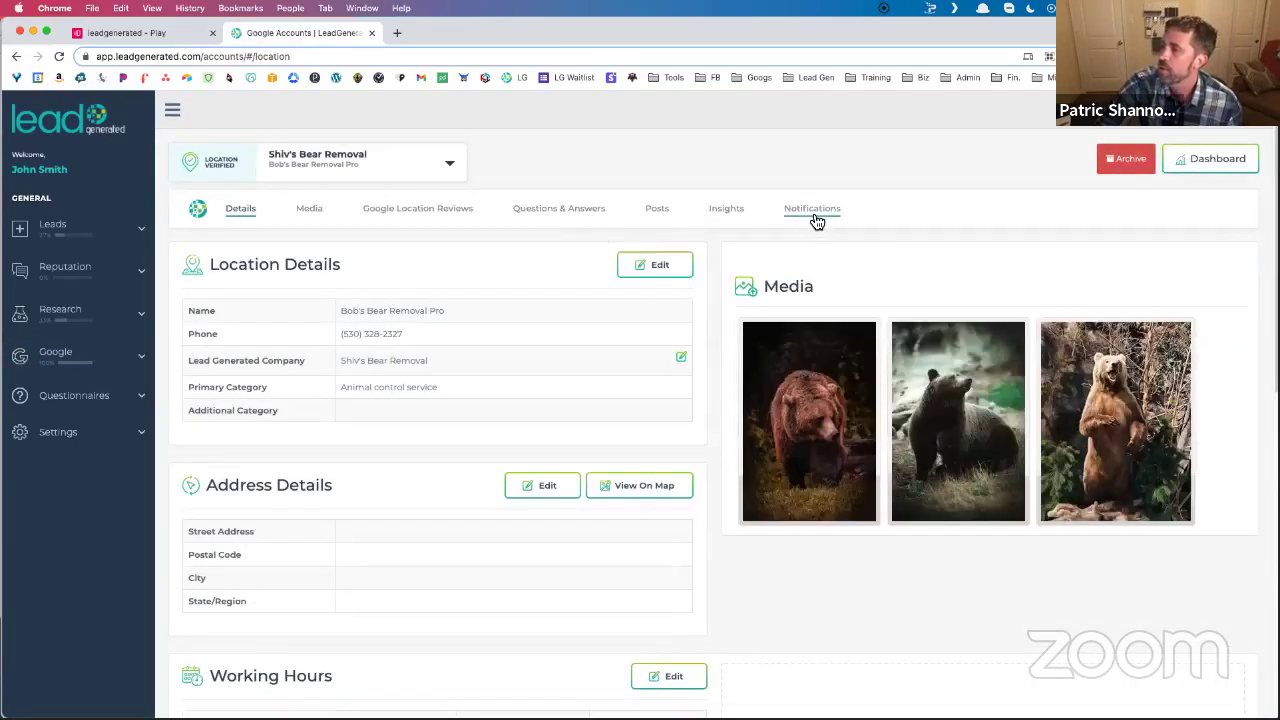
{"action": "left_click", "coordinate": [813, 213]}
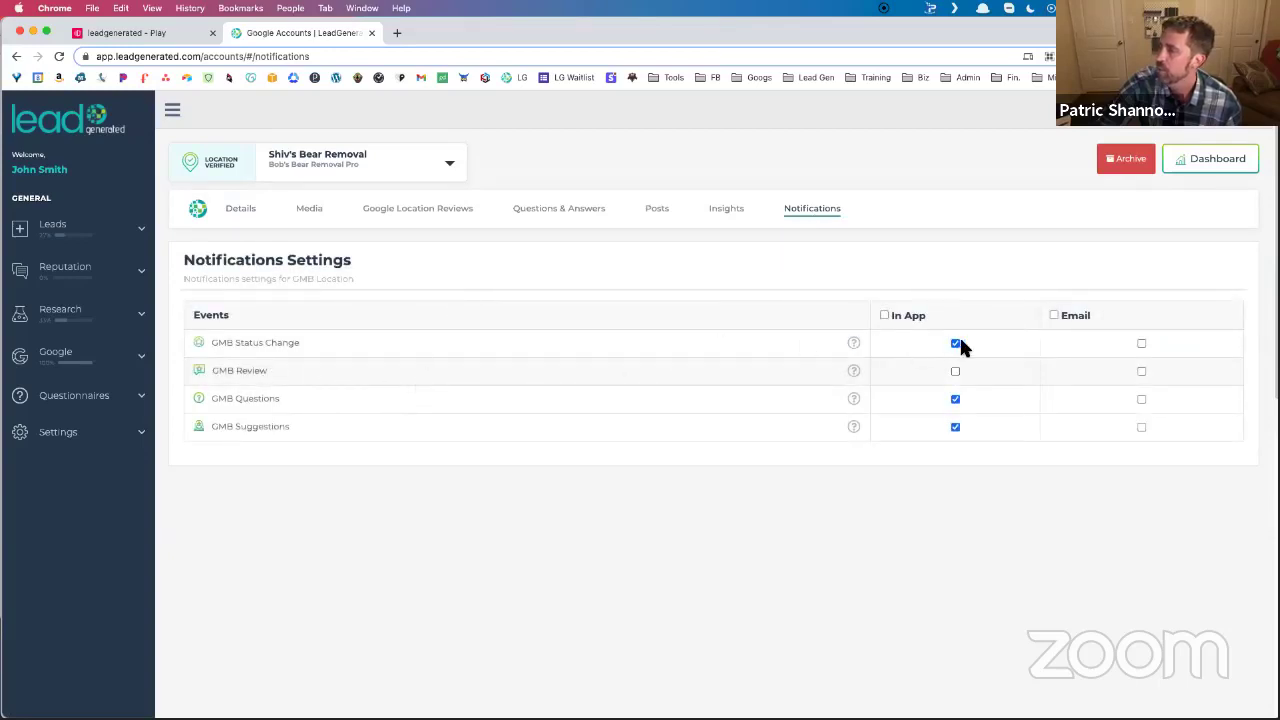
Highlight the location's GMB Status Change event and enable email notifications for it, keeping in-app notifications on.
{"action": "left_click_drag", "start_coordinate": [316, 342], "coordinate": [211, 342]}
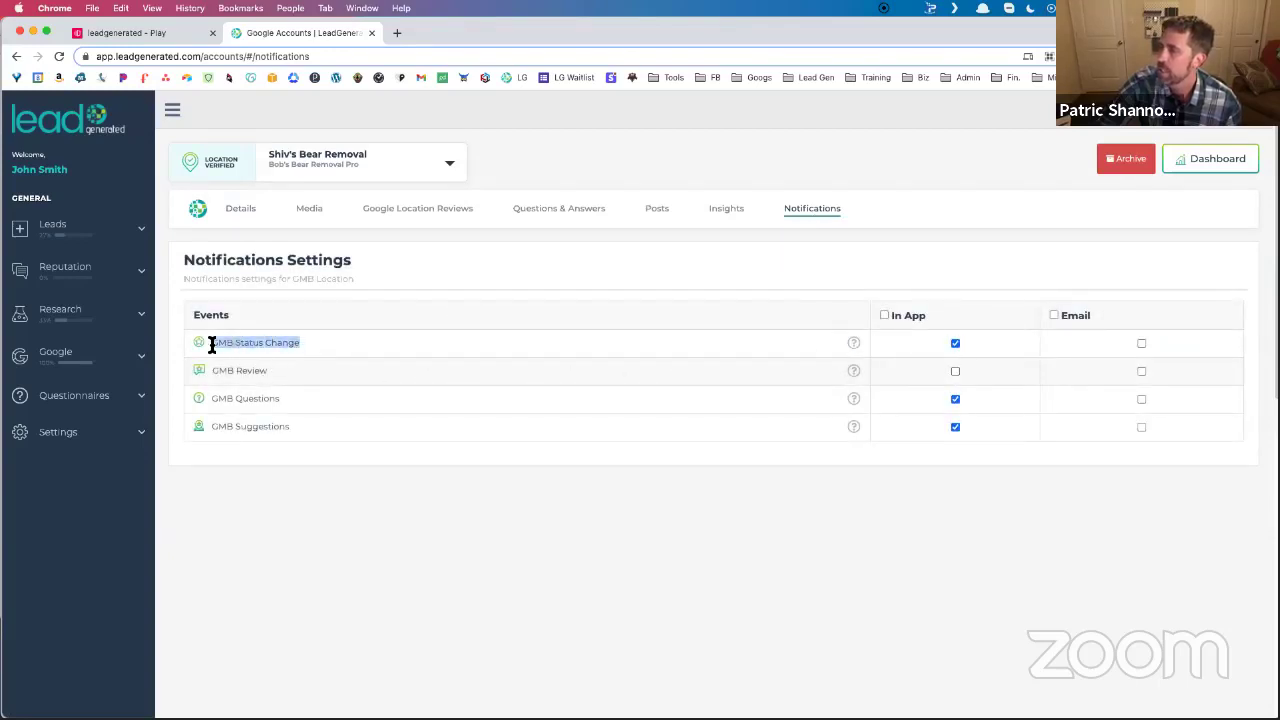
{"action": "left_click", "coordinate": [955, 343]}
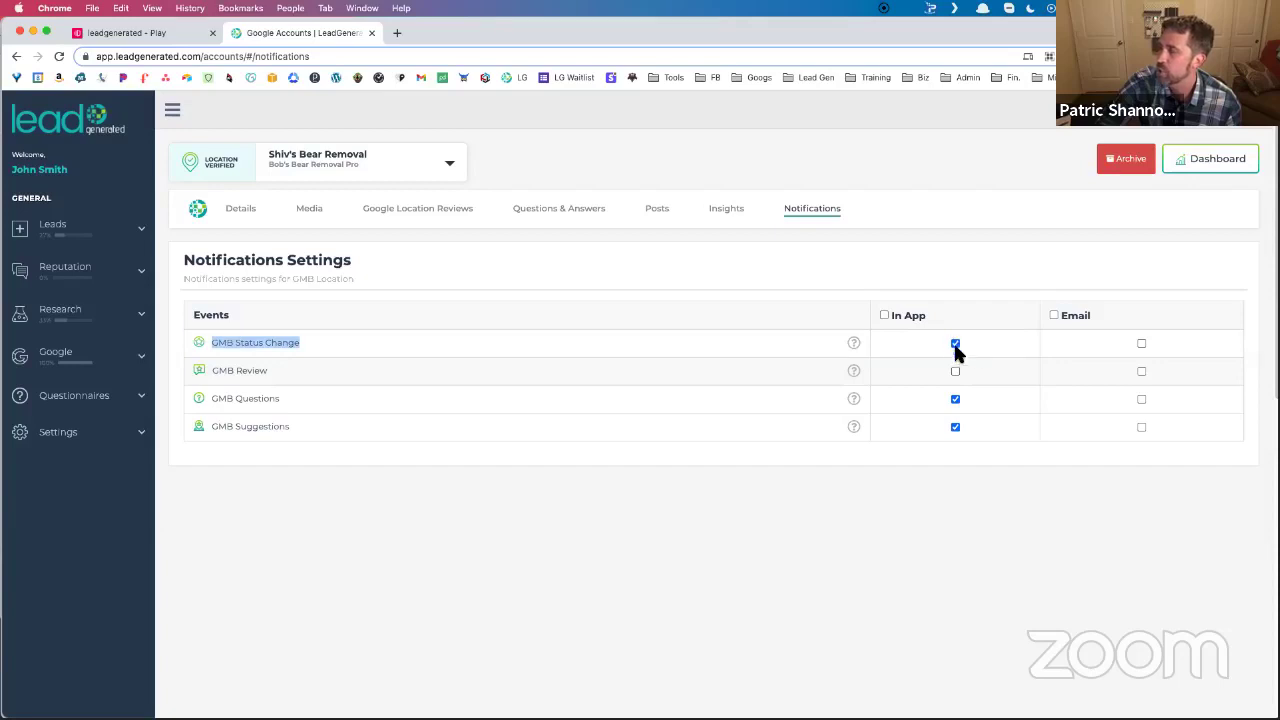
{"action": "left_click", "coordinate": [1141, 343]}
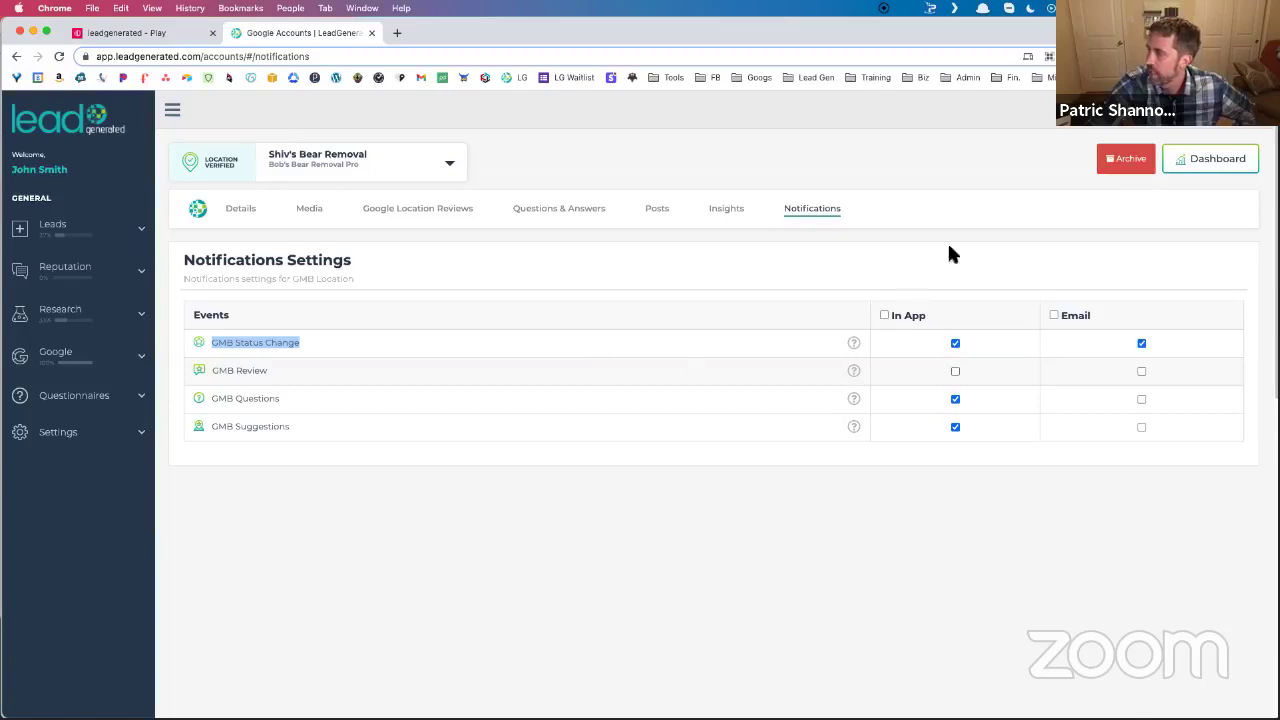
Look through the recent in-app notifications and close the notification list.
{"action": "left_click", "coordinate": [1092, 110]}
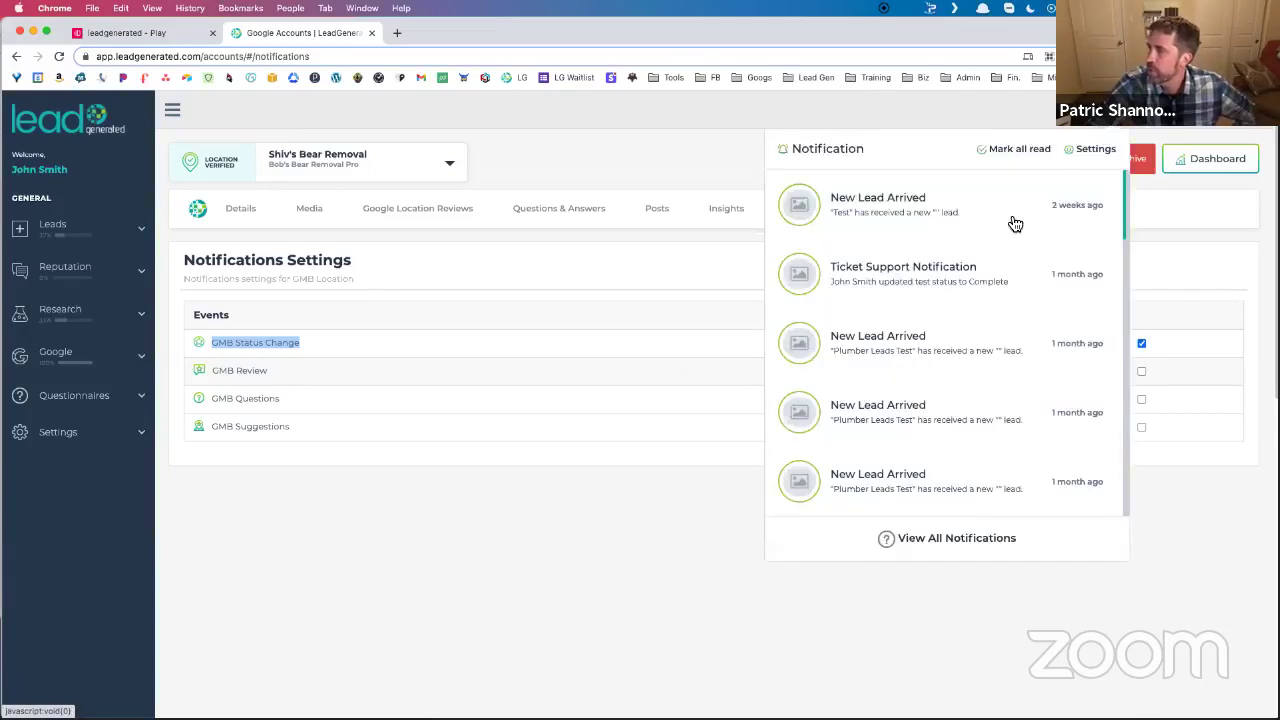
{"action": "scroll", "coordinate": [1015, 224], "scroll_direction": "down", "scroll_amount": 10}
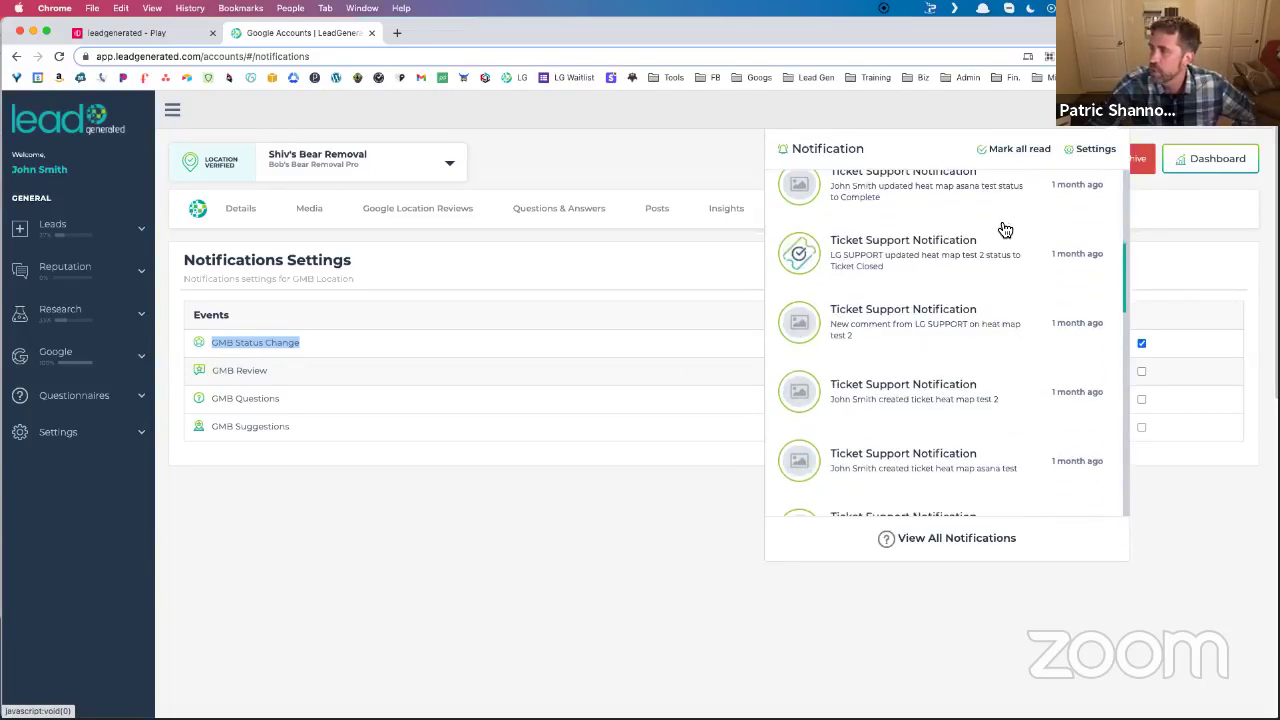
{"action": "left_click", "coordinate": [690, 628]}
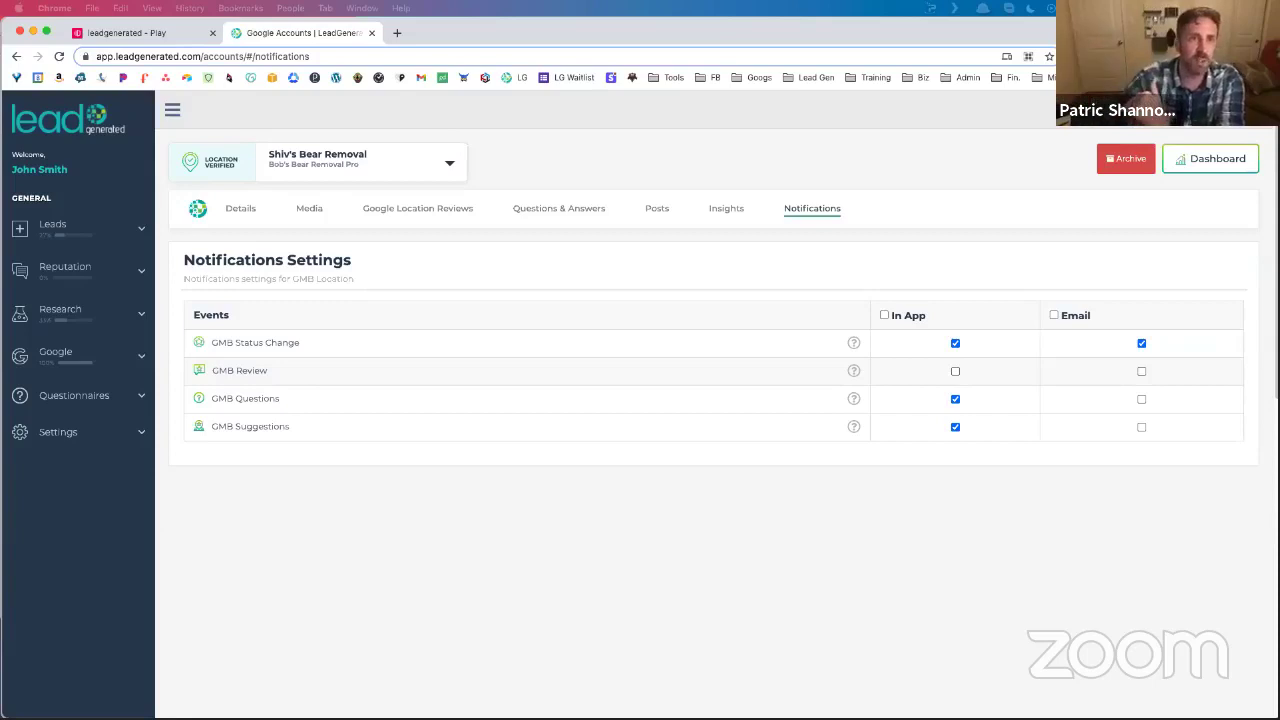
Display the list of all leads in LeadGenerated.
{"action": "left_click", "coordinate": [130, 237]}
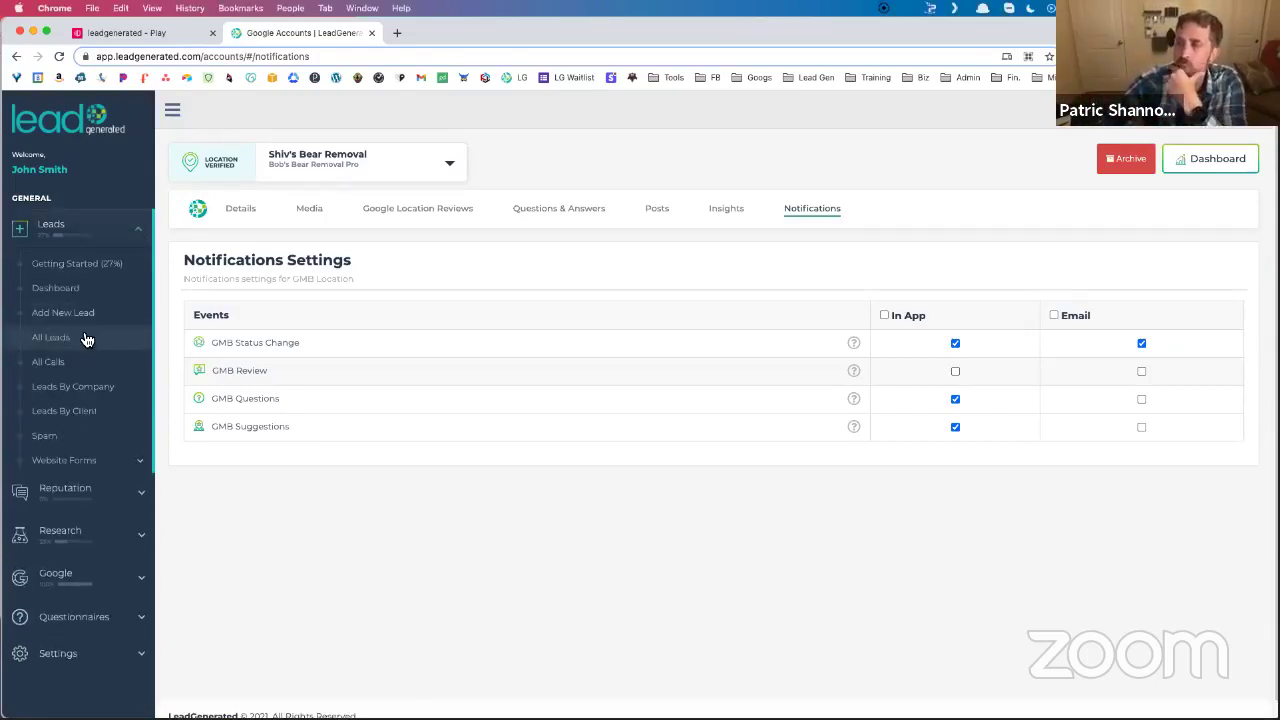
{"action": "left_click", "coordinate": [80, 338]}
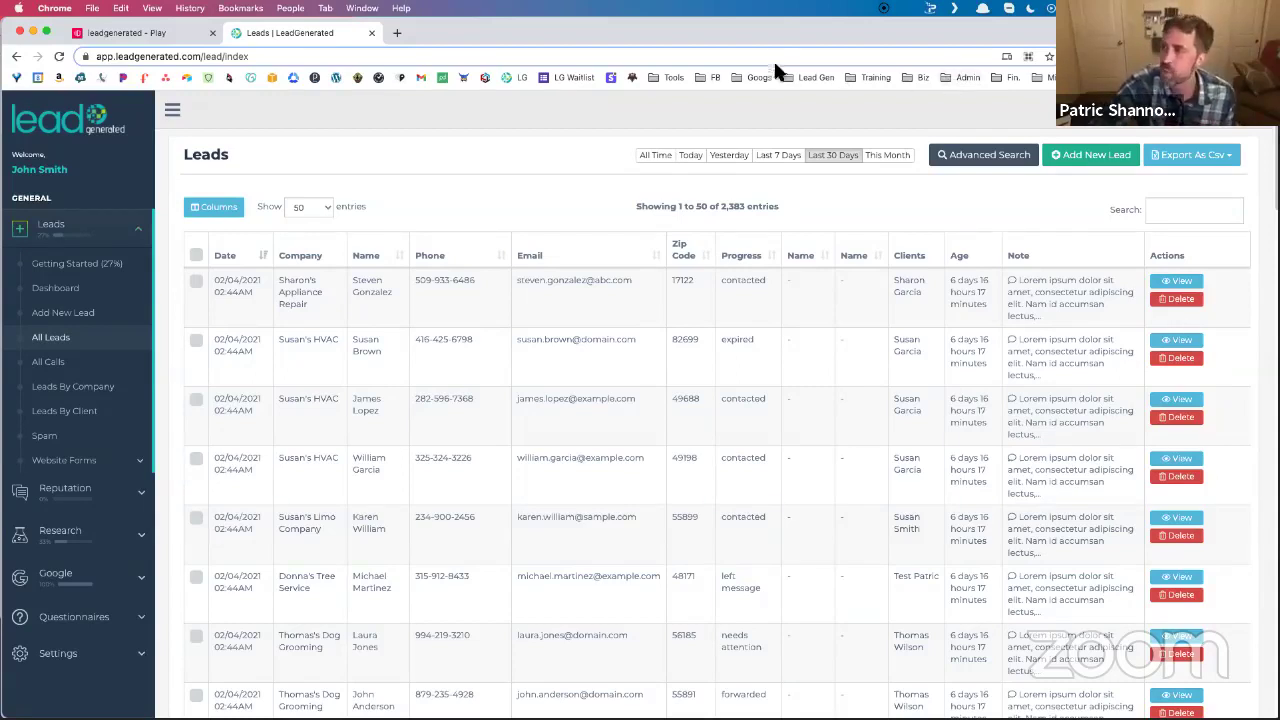
Switch to the Airtable User research base in a separate browser tab and show its Feedback sessions table.
{"action": "left_click", "coordinate": [396, 33]}
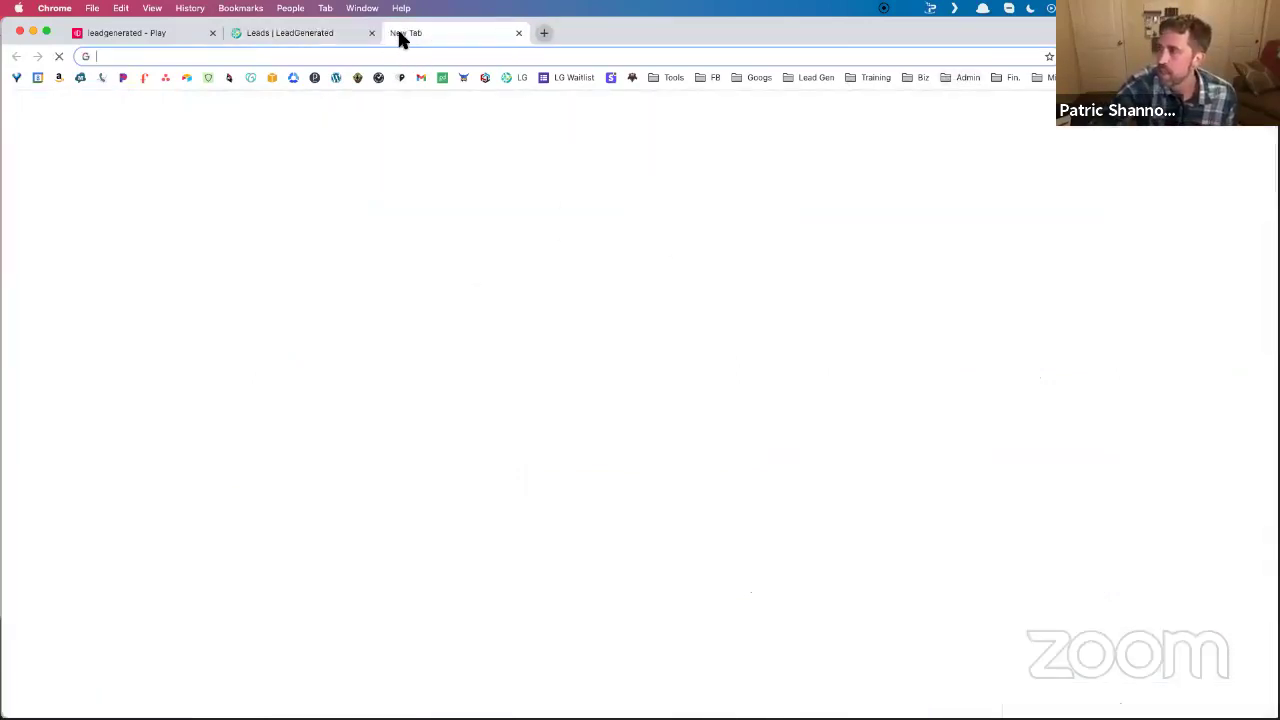
{"action": "key", "text": "super+w"}
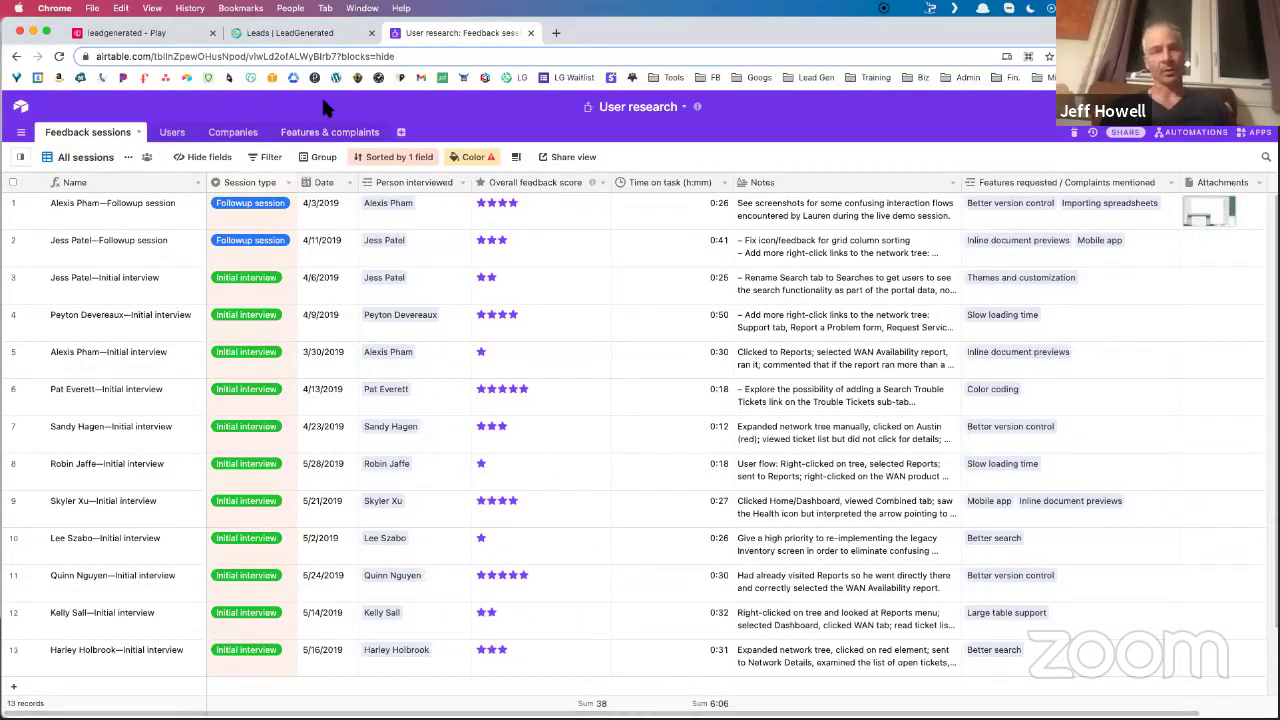
{"action": "left_click_drag", "start_coordinate": [435, 40], "coordinate": [1279, 40]}
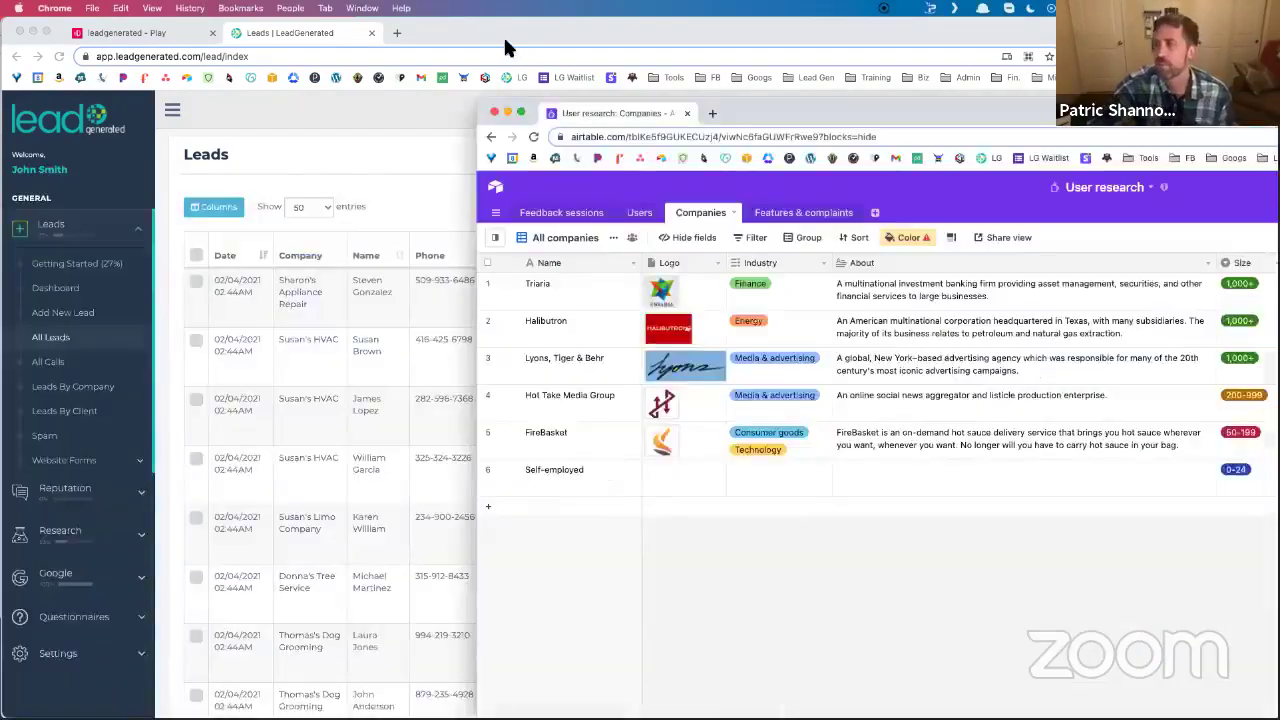
{"action": "left_click_drag", "start_coordinate": [571, 114], "coordinate": [487, 31]}
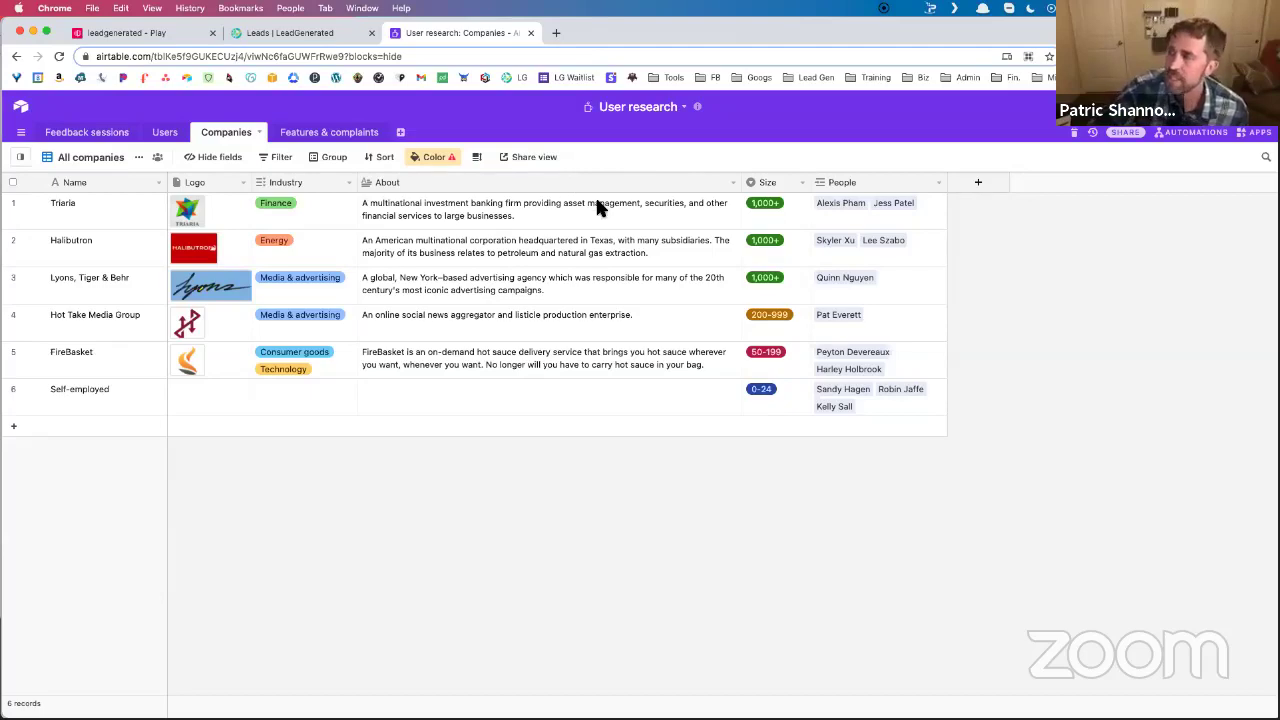
{"action": "left_click", "coordinate": [86, 140]}
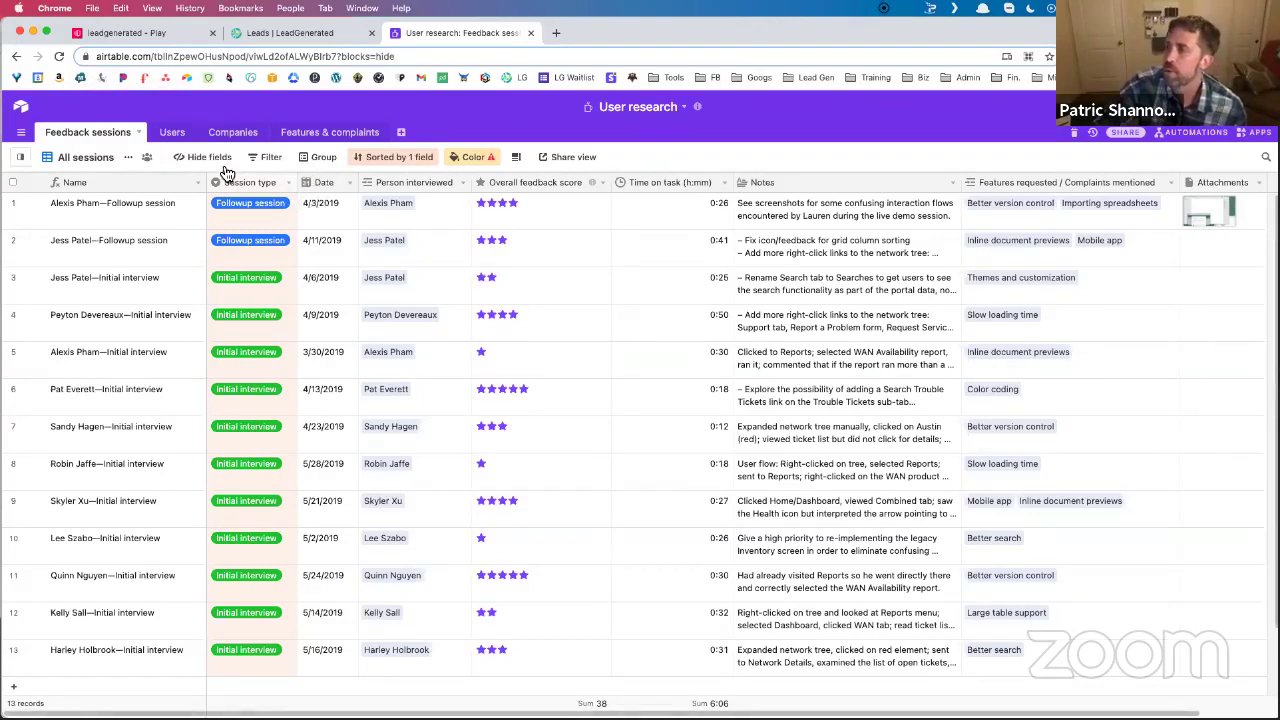
Filter the Feedback sessions table to records where Session type is Initial interview.
{"action": "left_click", "coordinate": [280, 165]}
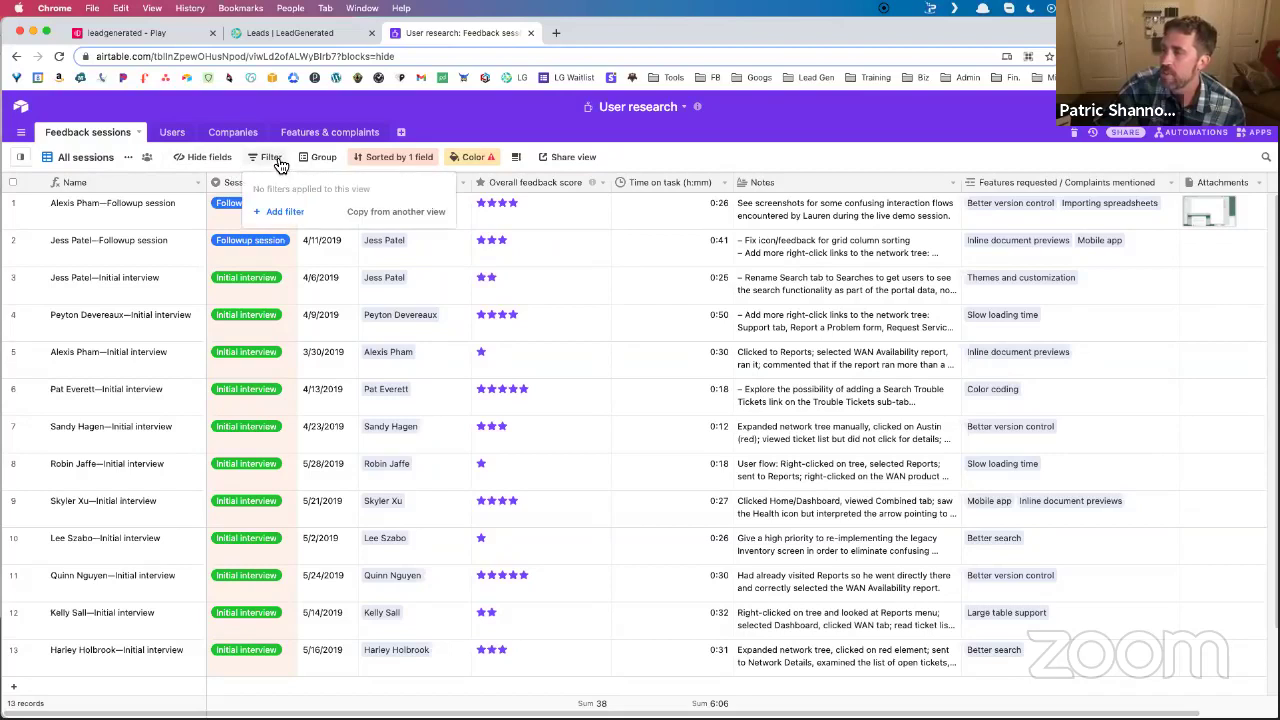
{"action": "left_click", "coordinate": [288, 213]}
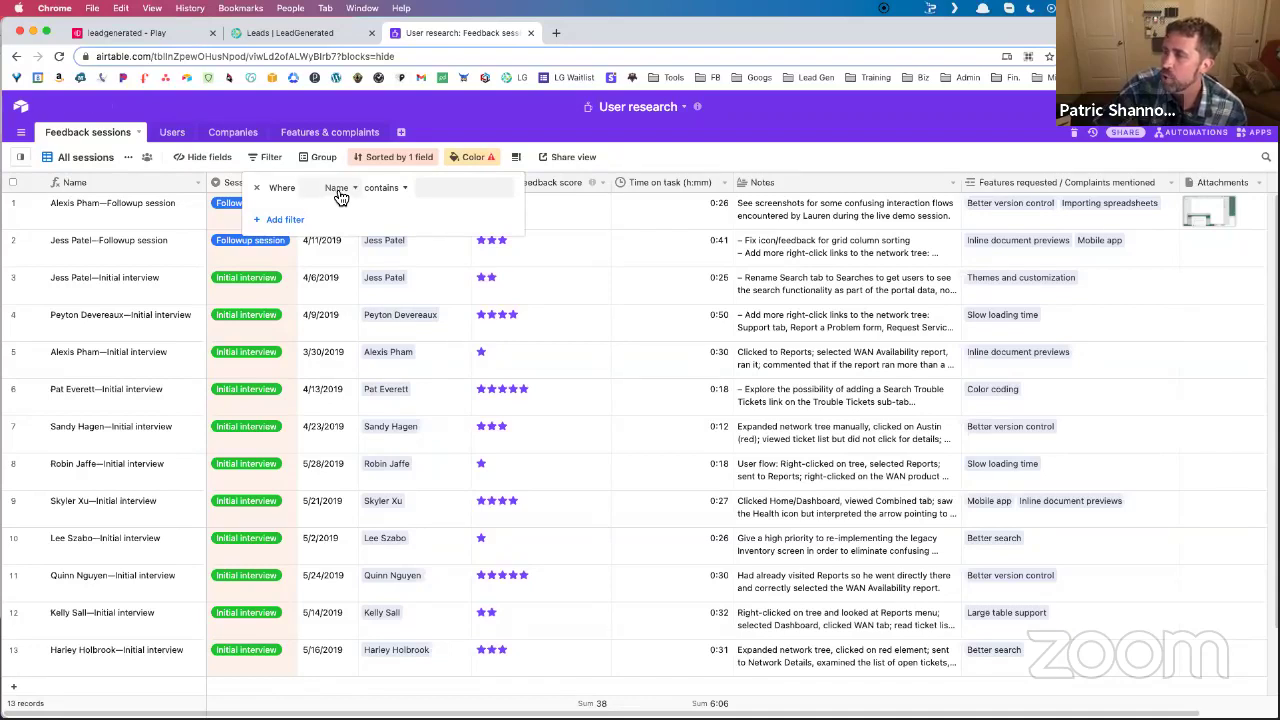
{"action": "left_click", "coordinate": [337, 191]}
{"action": "left_click", "coordinate": [345, 252]}
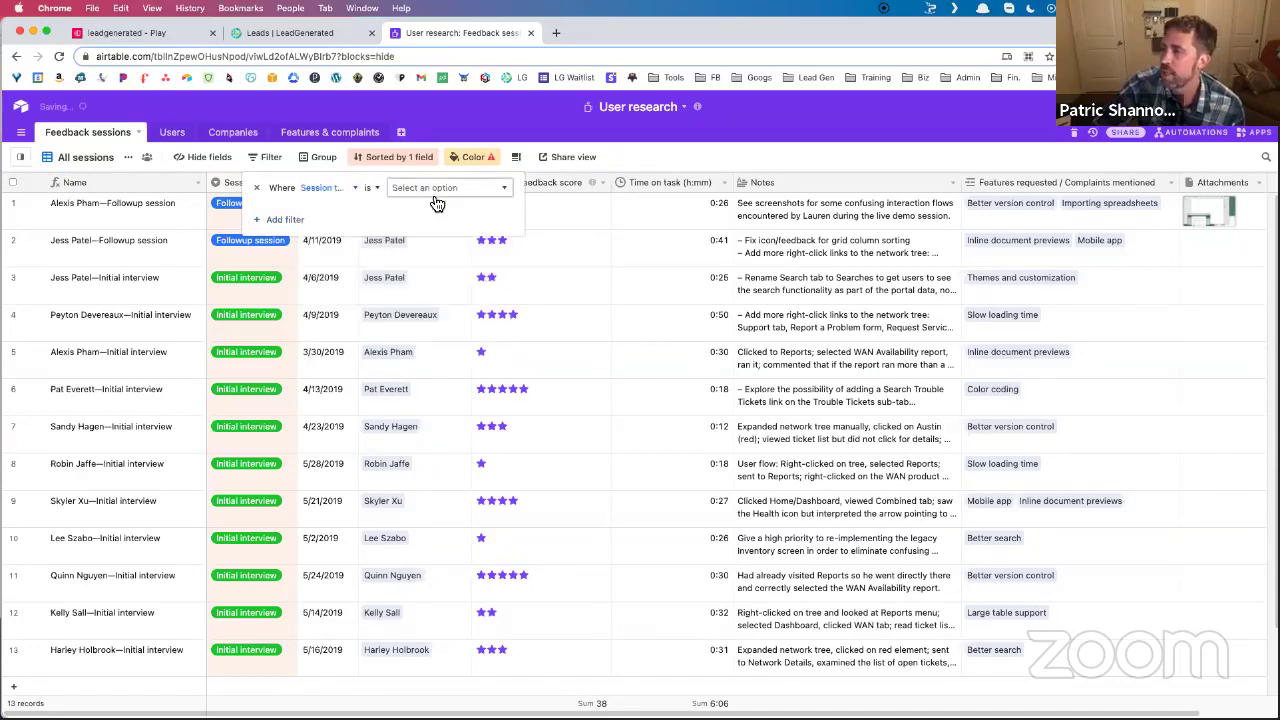
{"action": "left_click", "coordinate": [431, 190]}
{"action": "left_click", "coordinate": [458, 252]}
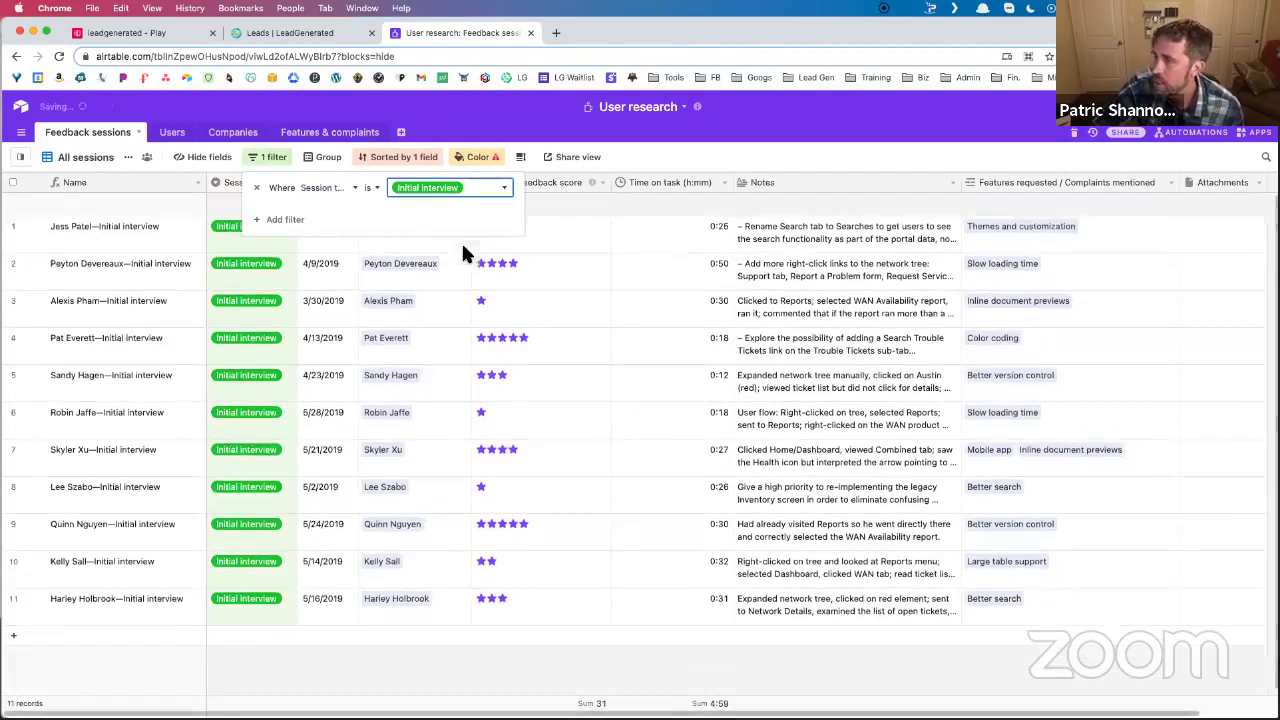
Add a second filter condition to the Feedback sessions table and join it to the first with Or.
{"action": "left_click", "coordinate": [277, 220]}
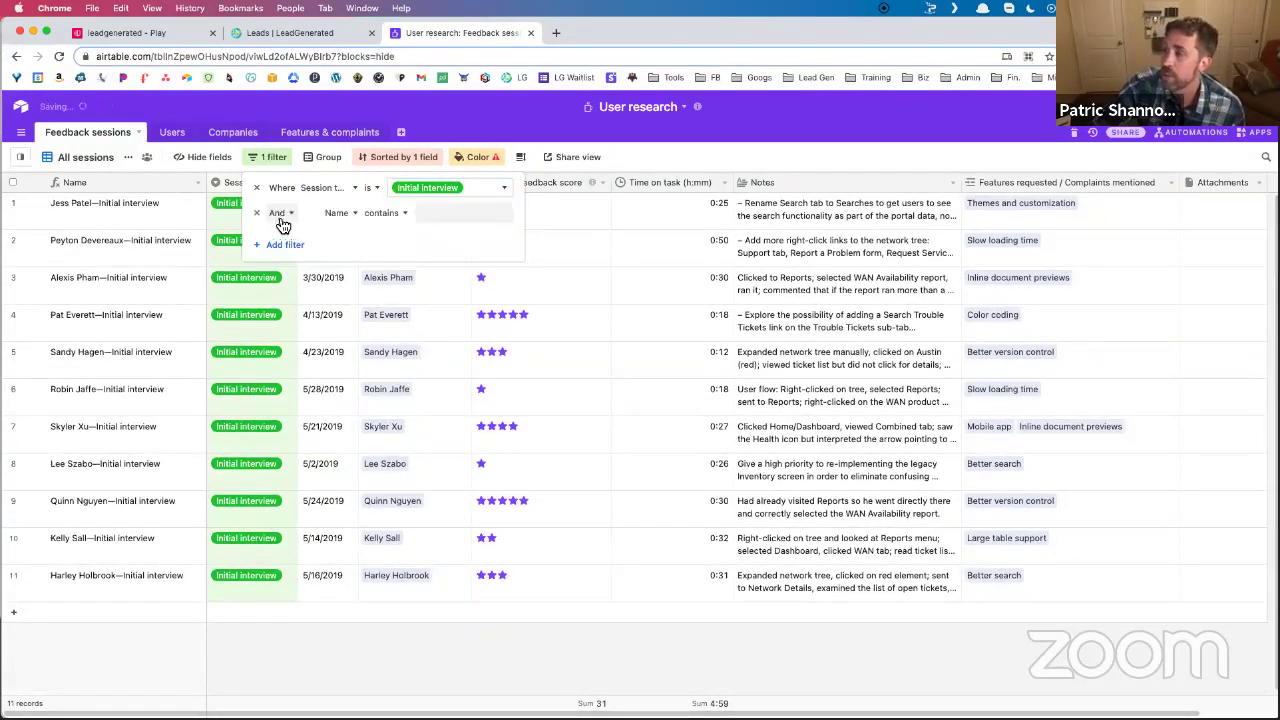
{"action": "left_click", "coordinate": [288, 222]}
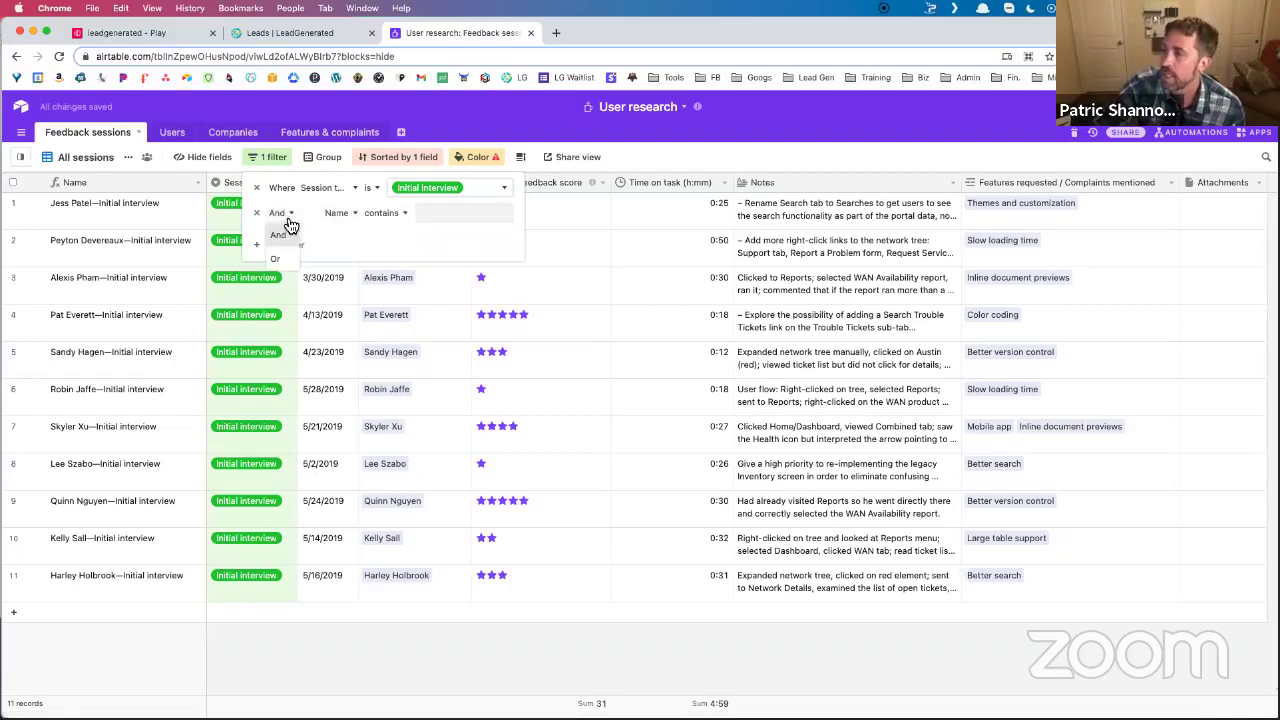
{"action": "left_click", "coordinate": [285, 250]}
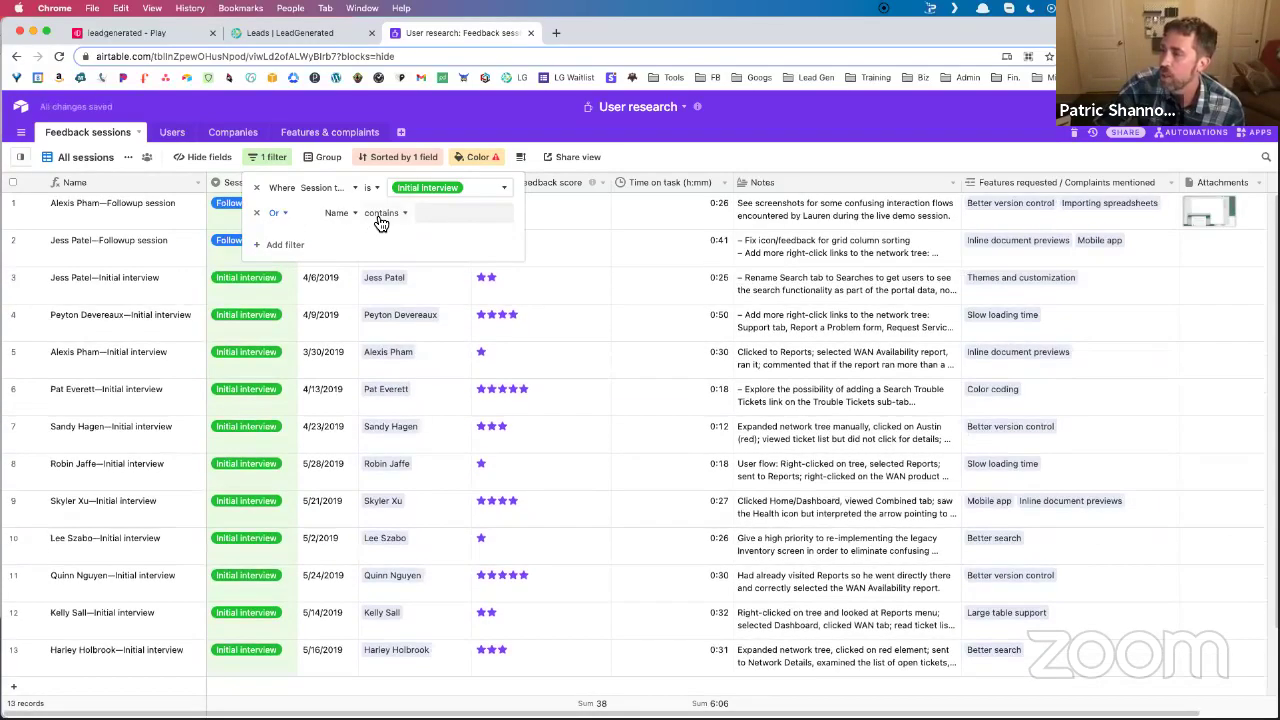
Set the Or condition to match an Overall feedback score star rating and close the filter settings.
{"action": "left_click", "coordinate": [345, 212]}
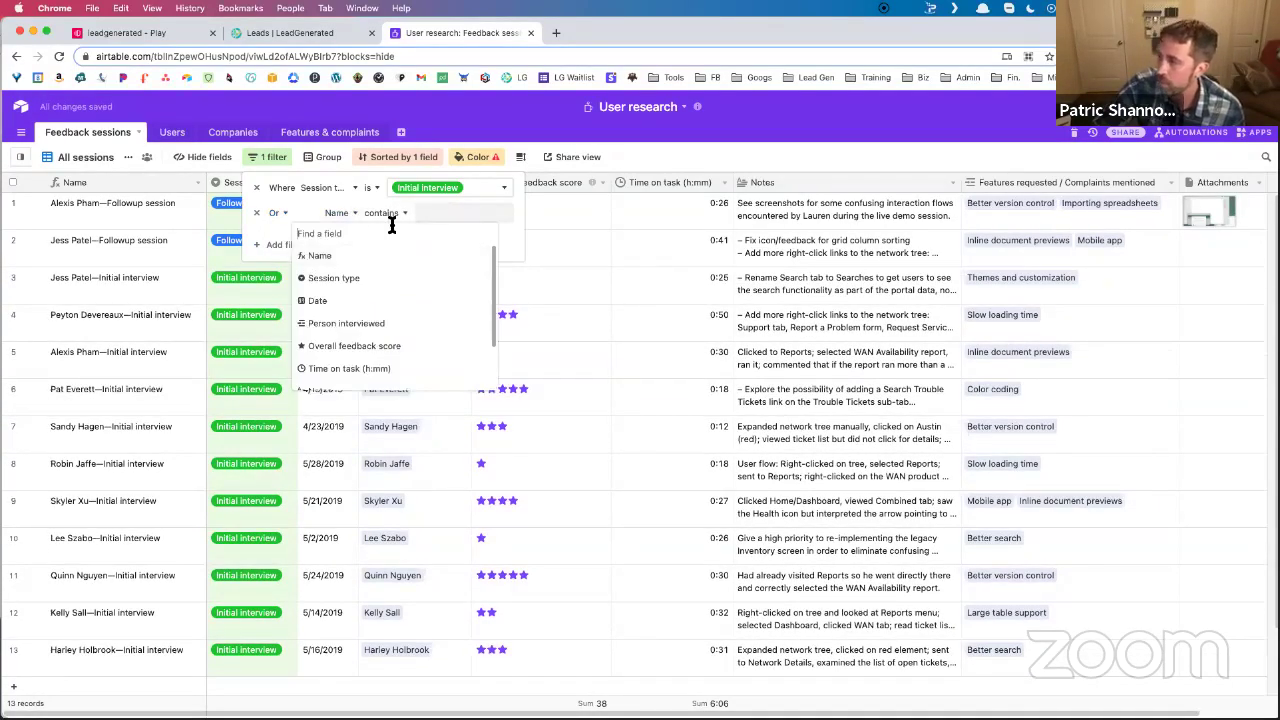
{"action": "left_click", "coordinate": [386, 346]}
{"action": "left_click", "coordinate": [447, 213]}
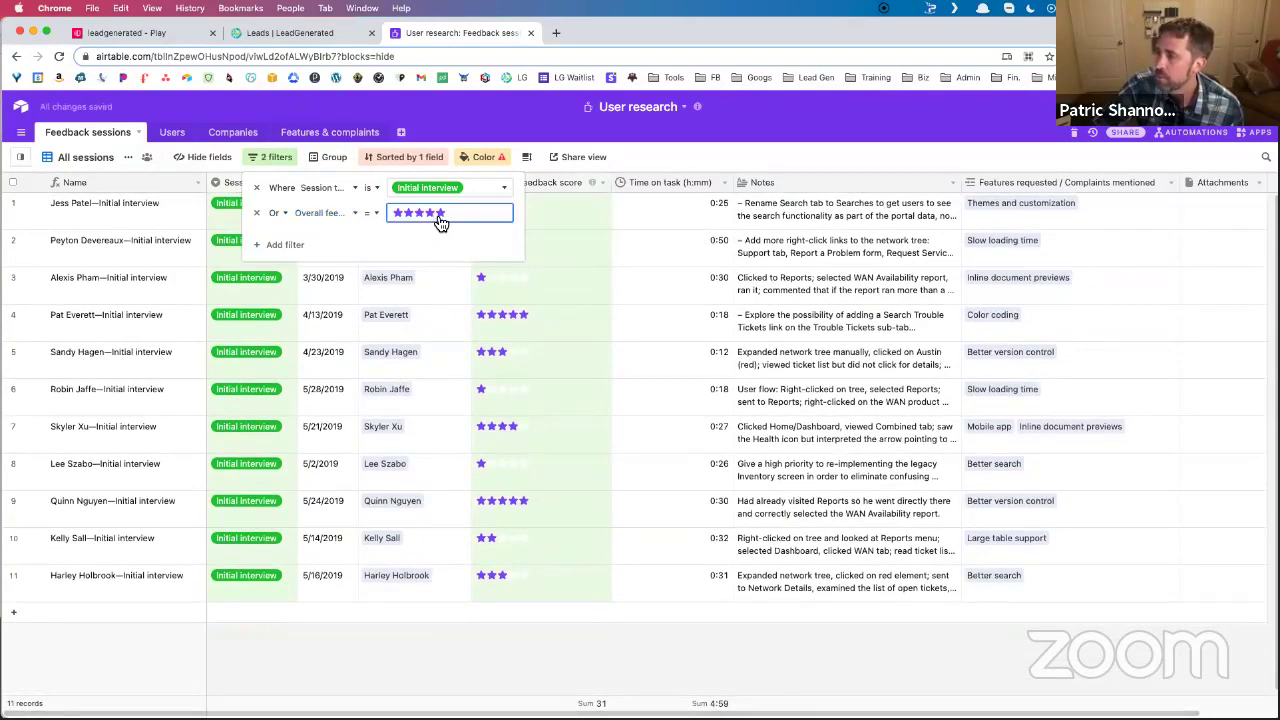
{"action": "left_click", "coordinate": [413, 218]}
{"action": "left_click", "coordinate": [406, 216]}
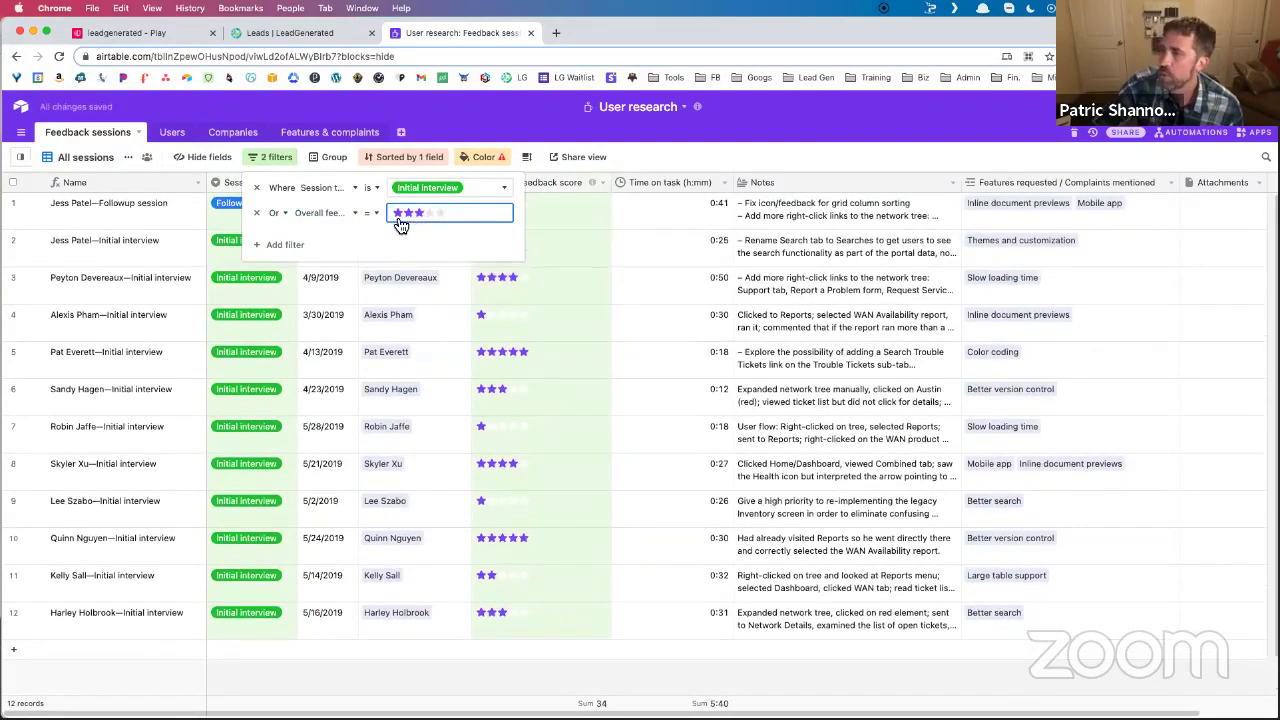
{"action": "left_click", "coordinate": [678, 134]}
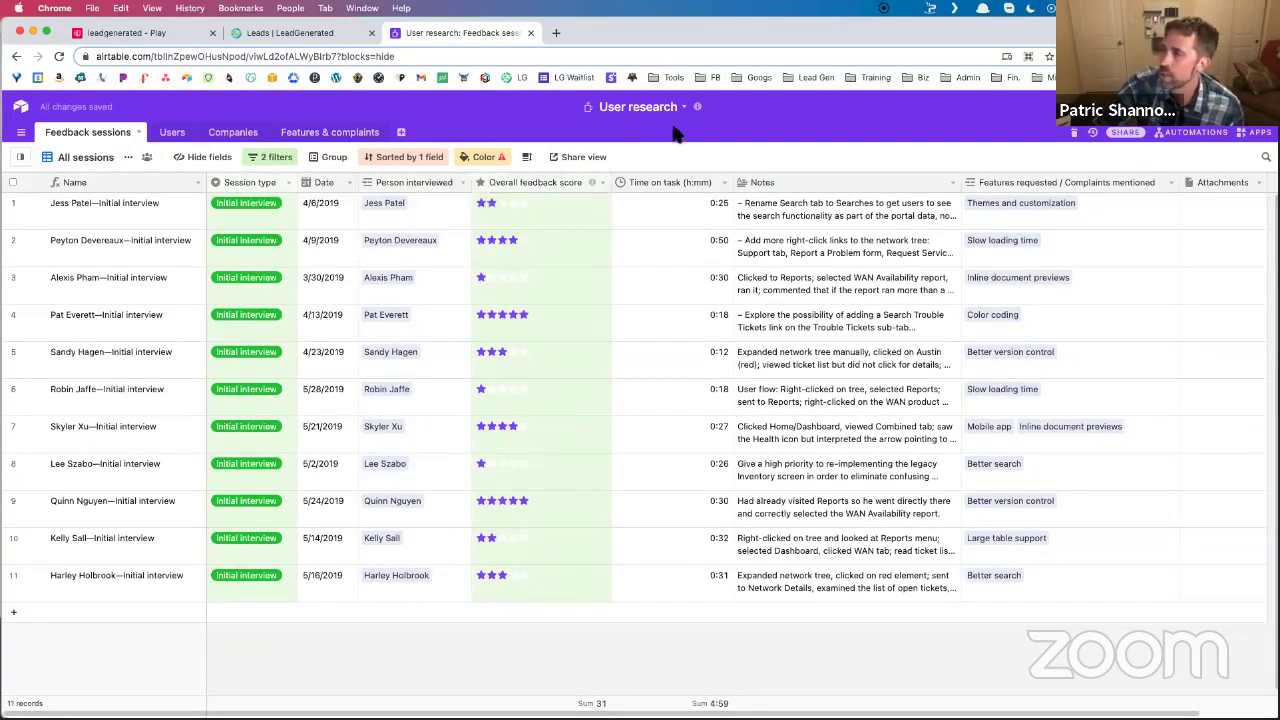
Look at the Feedback sessions table in its Scheduled sessions calendar view and its Feedback notes view.
{"action": "left_click", "coordinate": [95, 155]}
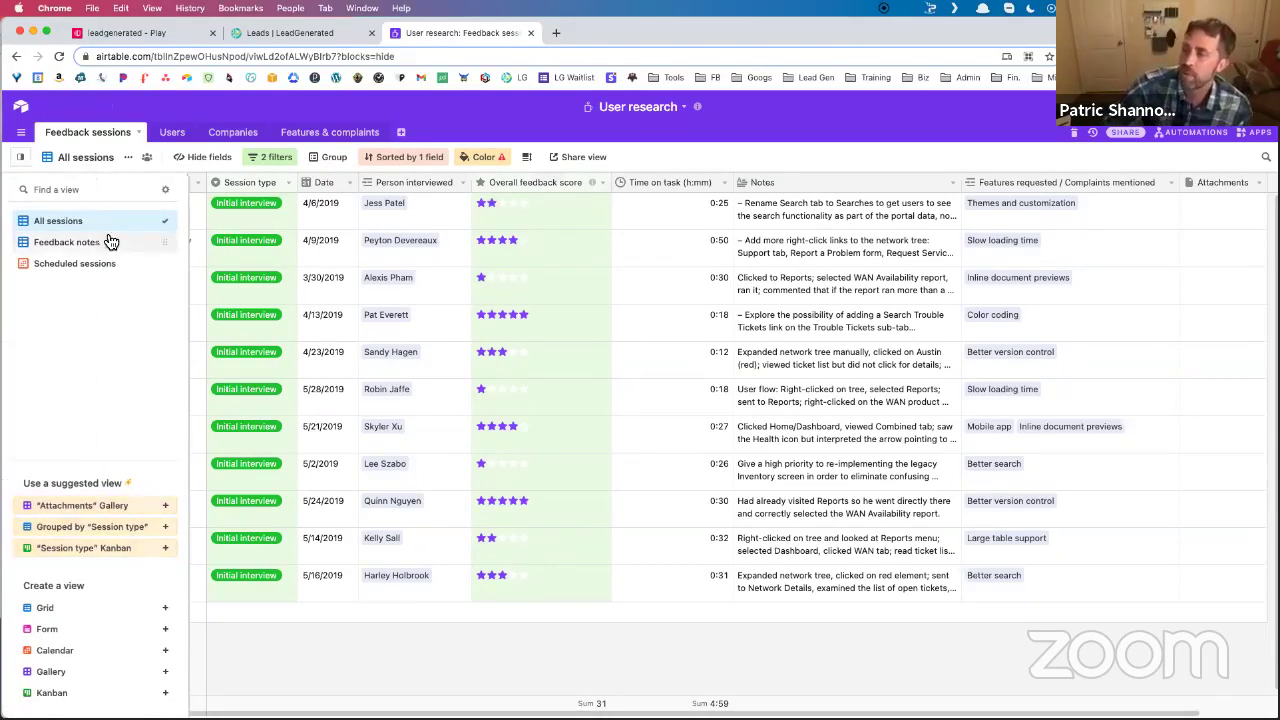
{"action": "left_click", "coordinate": [177, 186]}
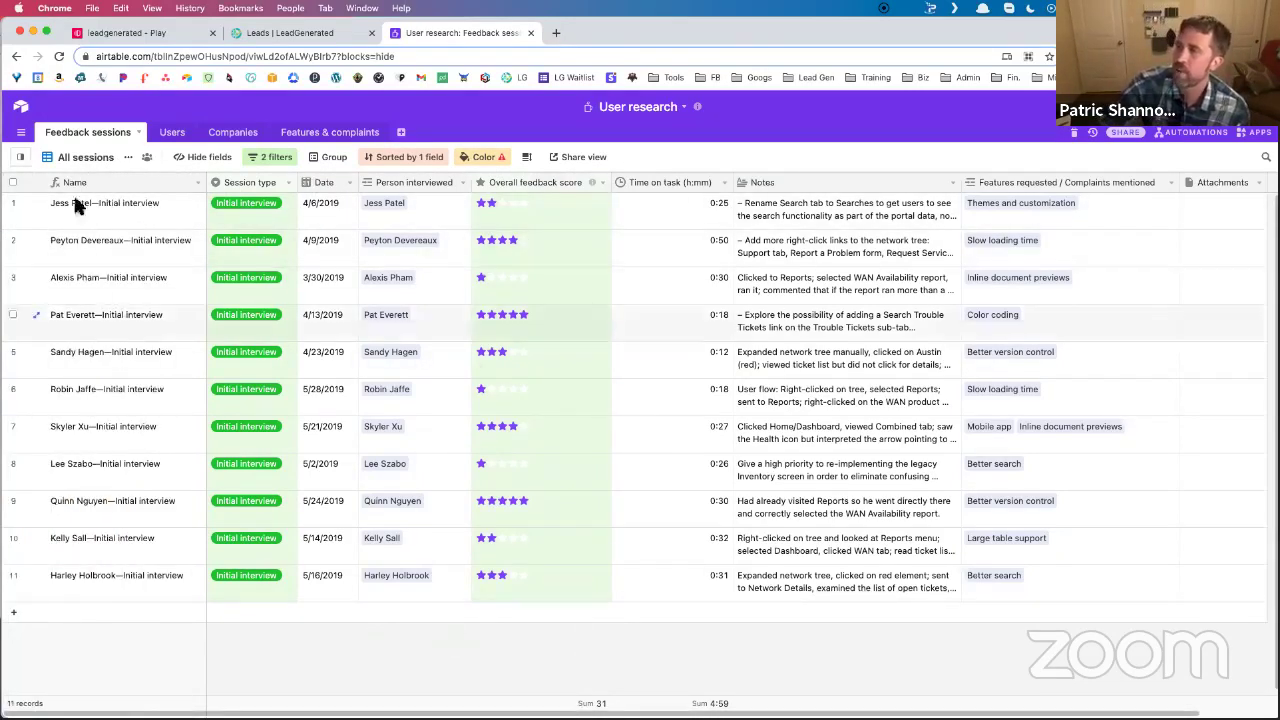
{"action": "left_click", "coordinate": [90, 157]}
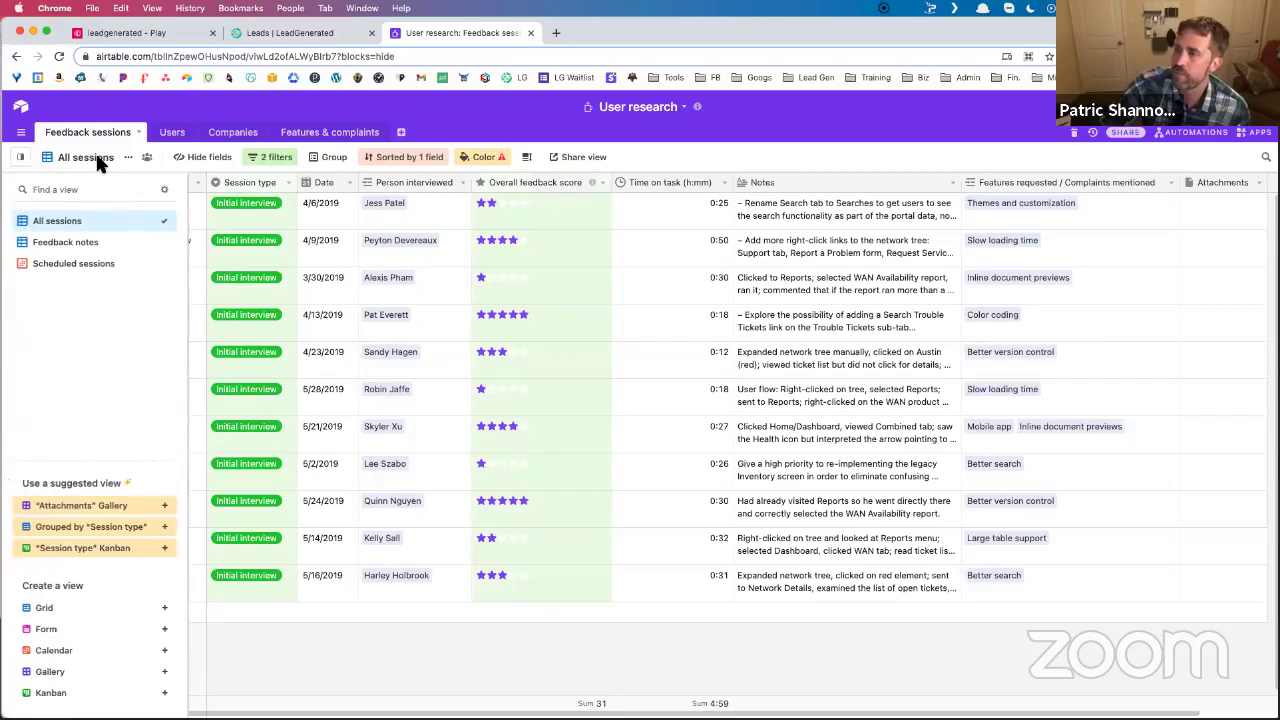
{"action": "left_click", "coordinate": [100, 266]}
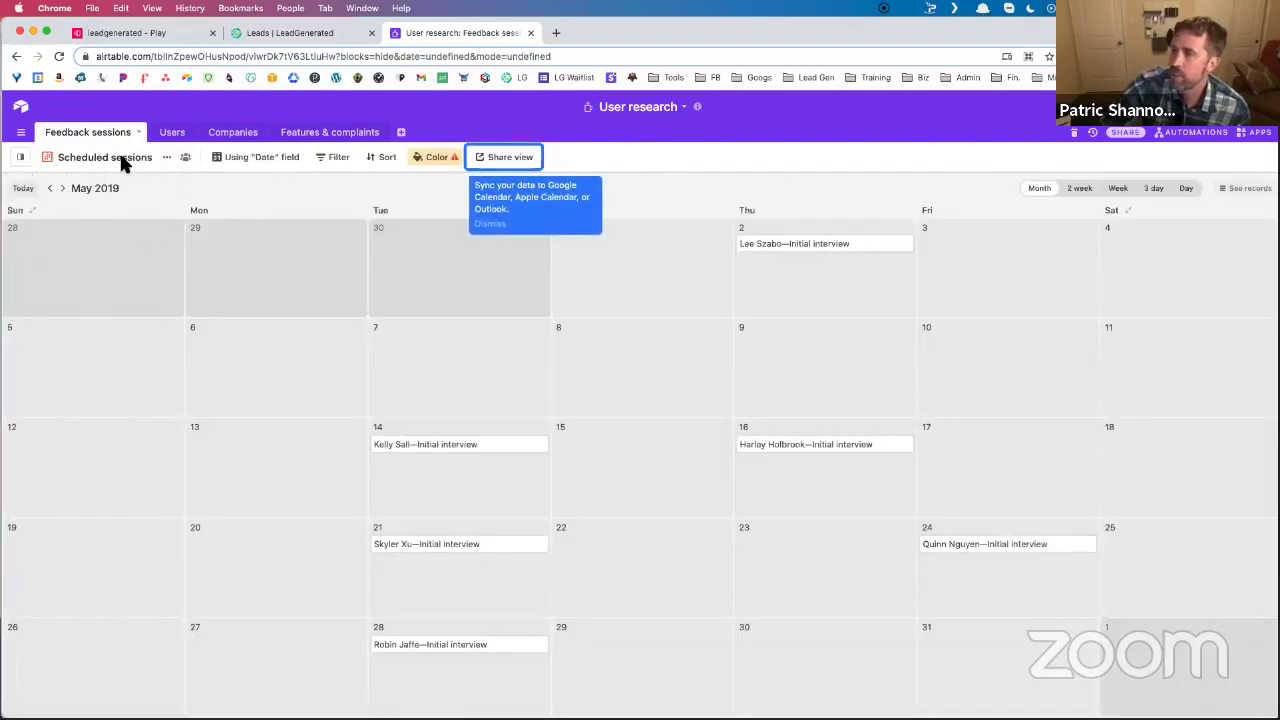
{"action": "left_click", "coordinate": [120, 160]}
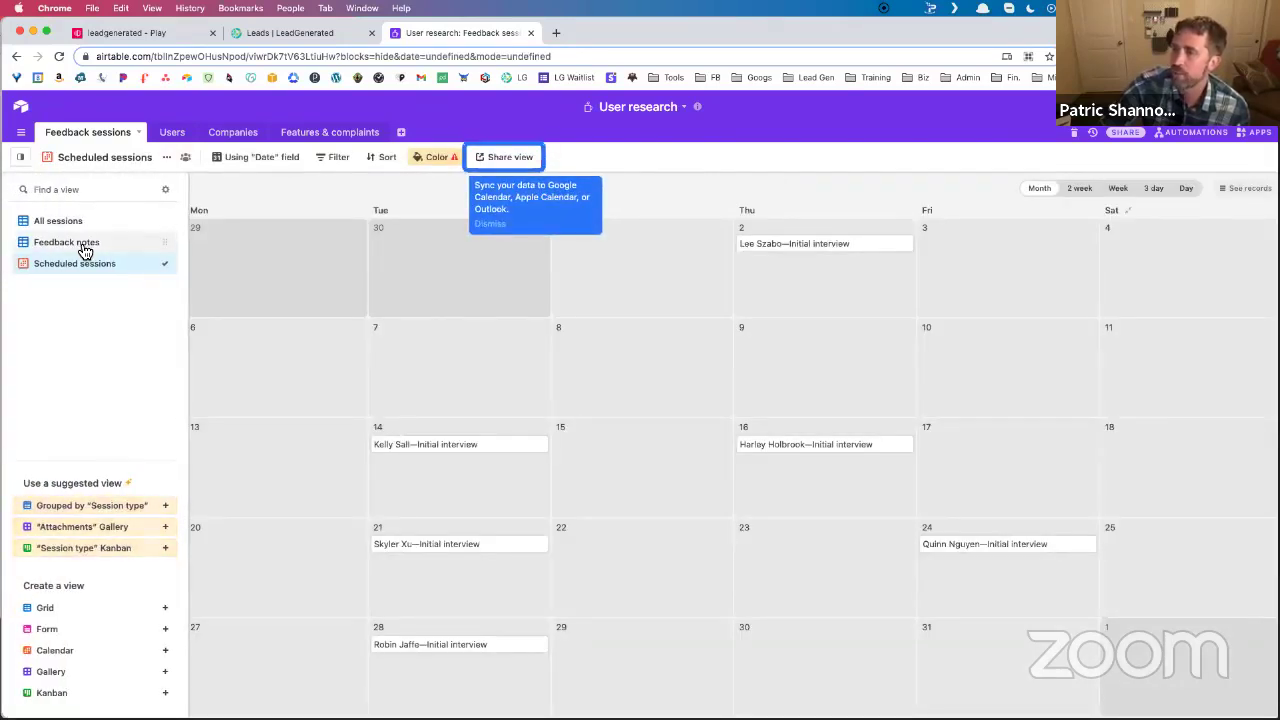
{"action": "left_click", "coordinate": [84, 248]}
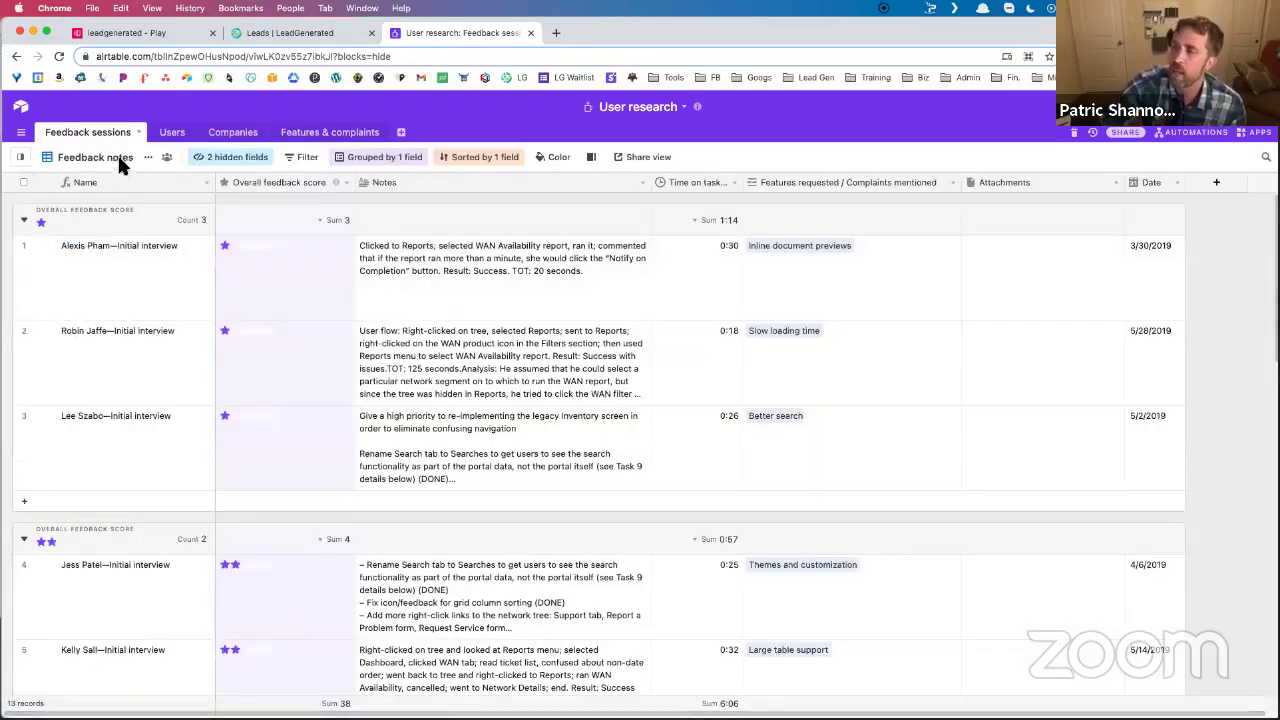
Create a Form view for the Feedback sessions table and look through its fields down to the Submit button.
{"action": "left_click", "coordinate": [110, 158]}
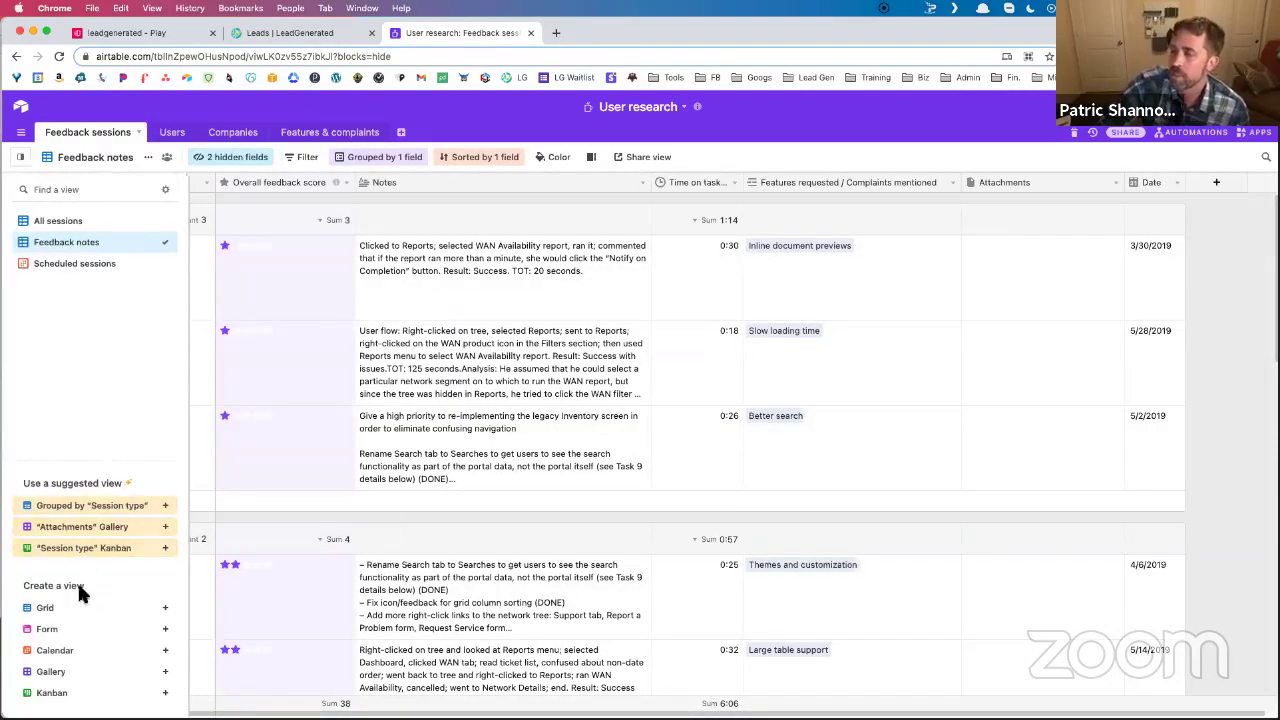
{"action": "mouse_move", "coordinate": [83, 627]}
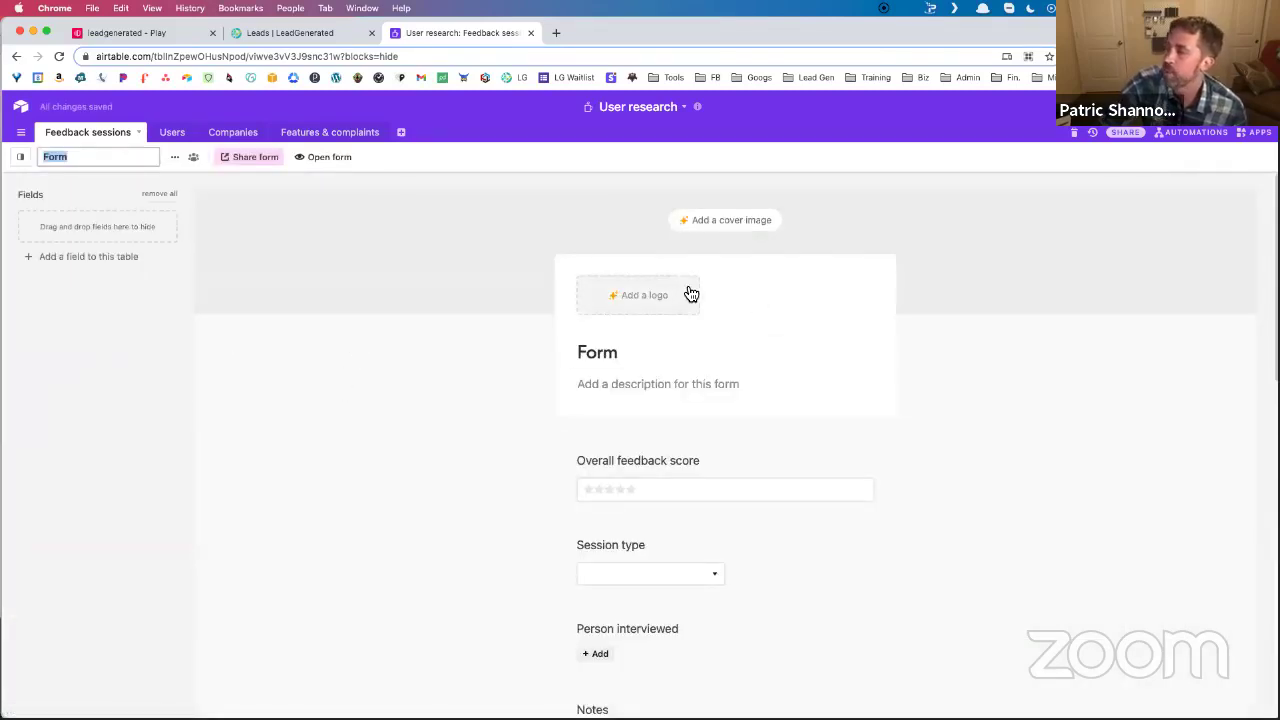
{"action": "scroll", "coordinate": [686, 300], "scroll_direction": "down", "scroll_amount": 5}
{"action": "scroll", "coordinate": [688, 319], "scroll_direction": "down", "scroll_amount": 2}
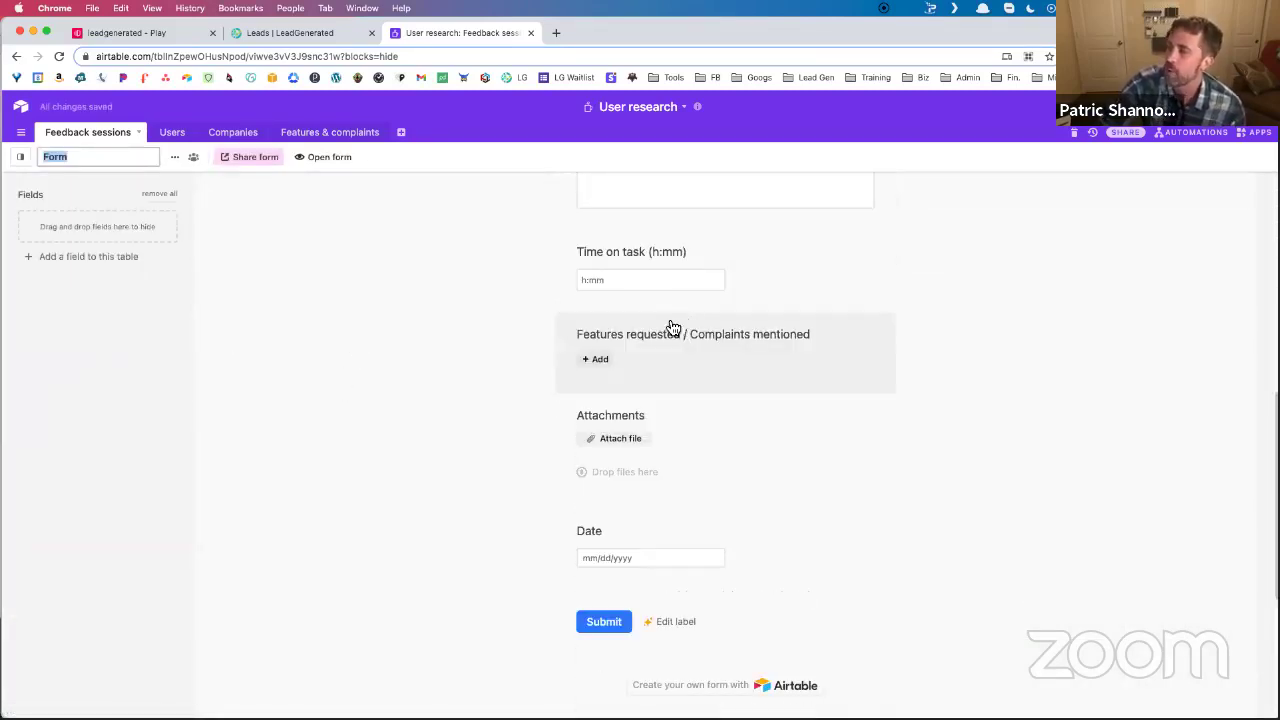
{"action": "scroll", "coordinate": [374, 303], "scroll_direction": "up", "scroll_amount": 5}
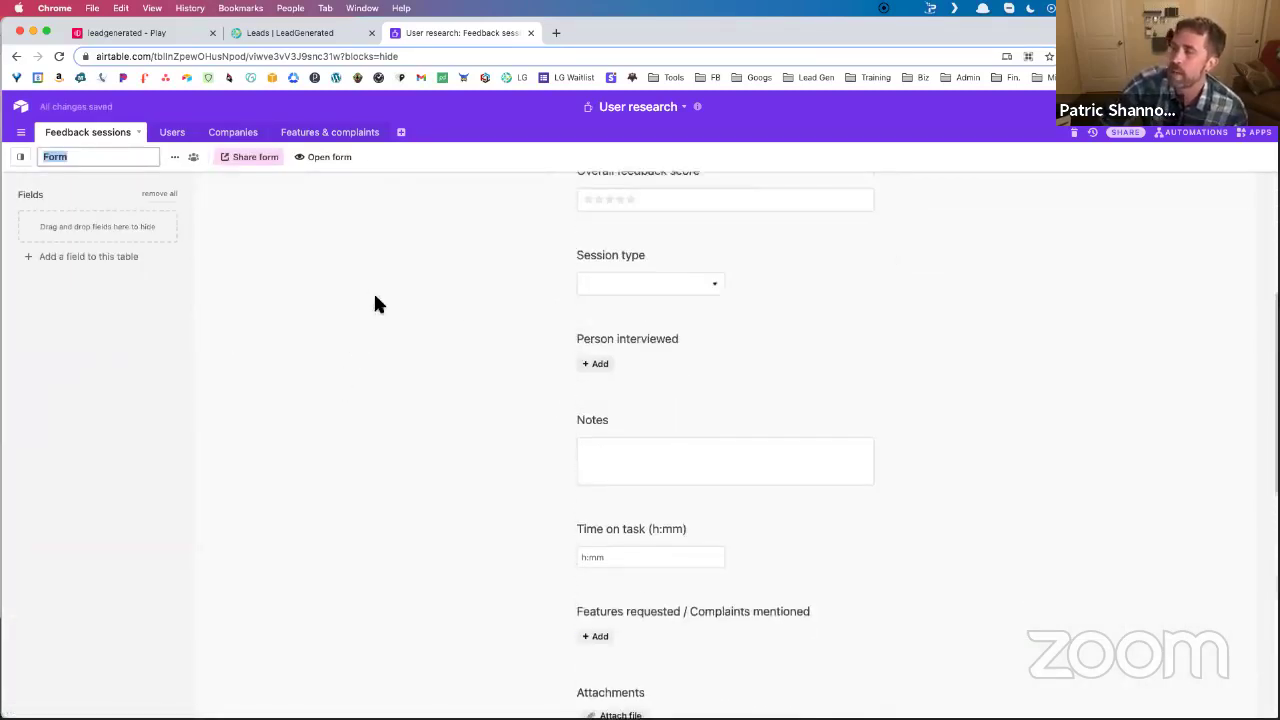
Return the Feedback sessions table to the All sessions view and compare it briefly with the Users table.
{"action": "left_click", "coordinate": [180, 138]}
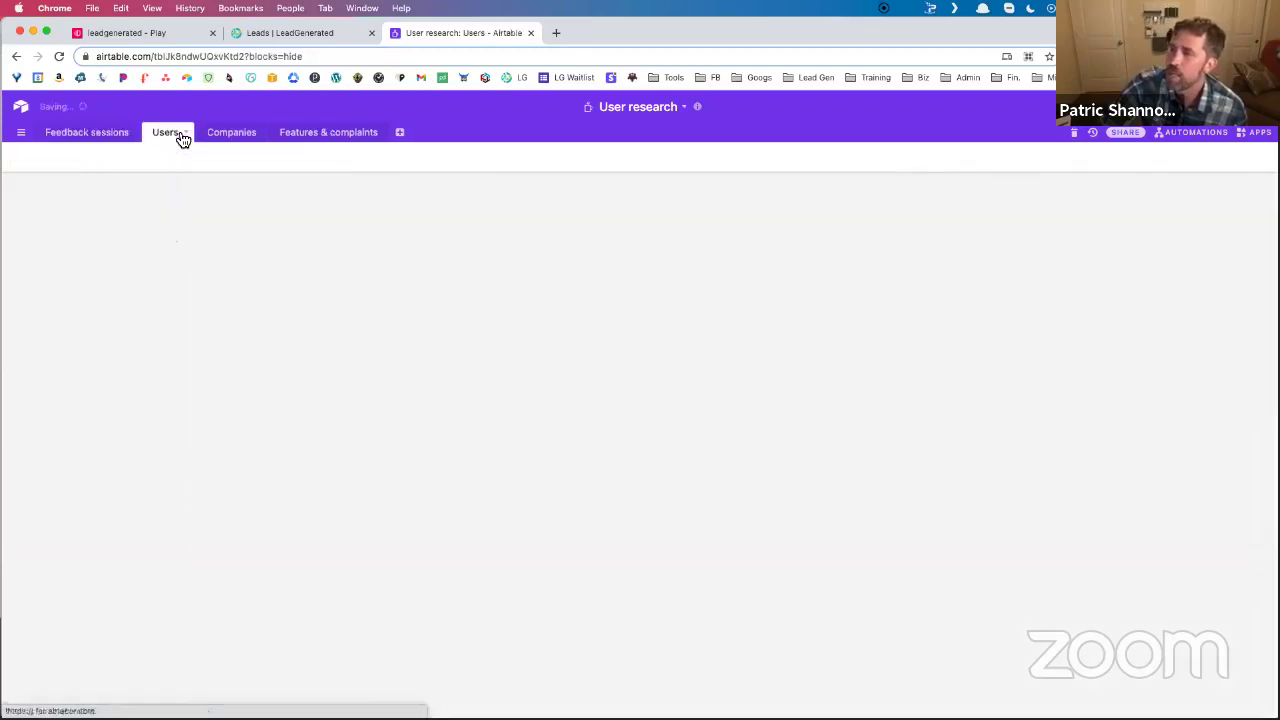
{"action": "left_click", "coordinate": [99, 140]}
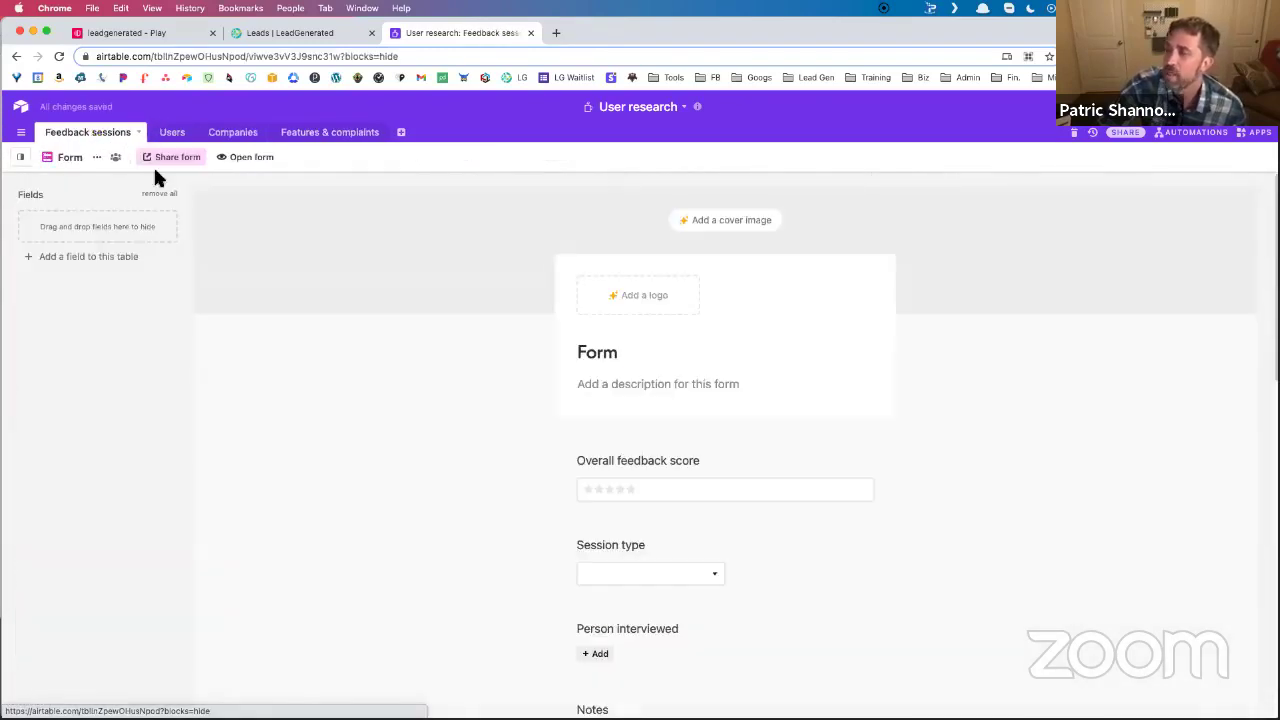
{"action": "left_click", "coordinate": [72, 157]}
{"action": "left_click", "coordinate": [88, 221]}
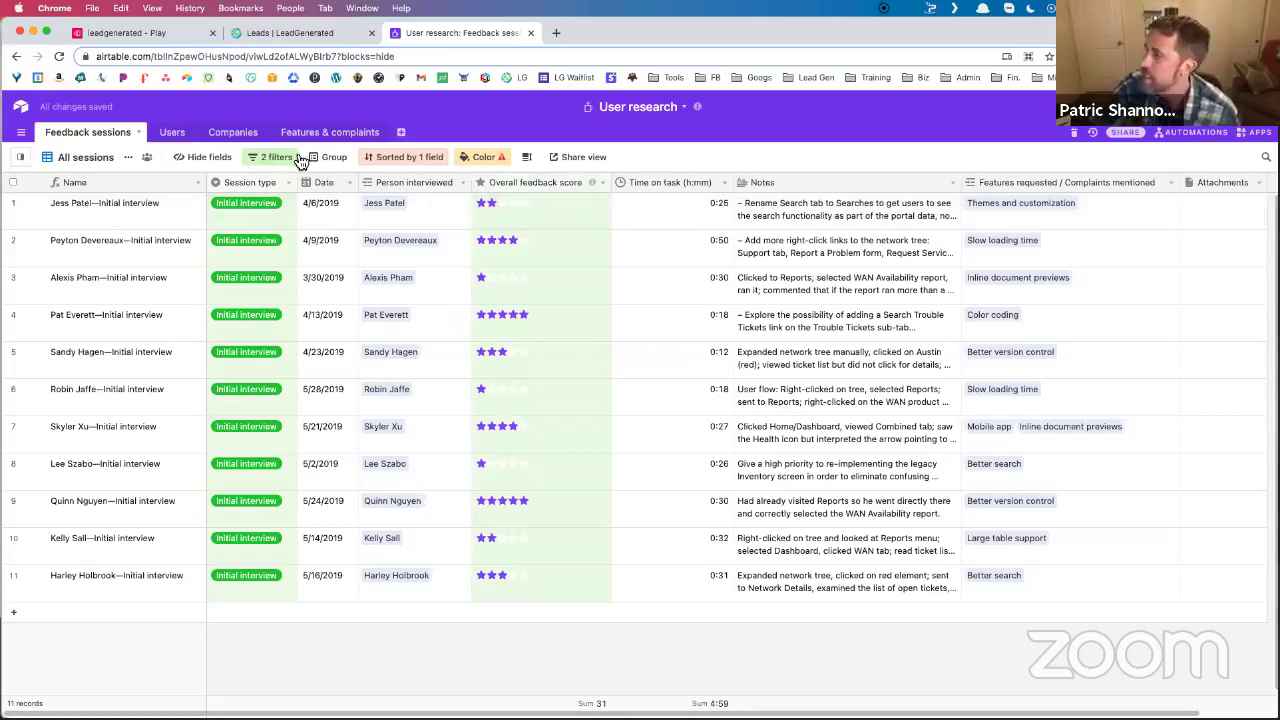
{"action": "left_click", "coordinate": [181, 137]}
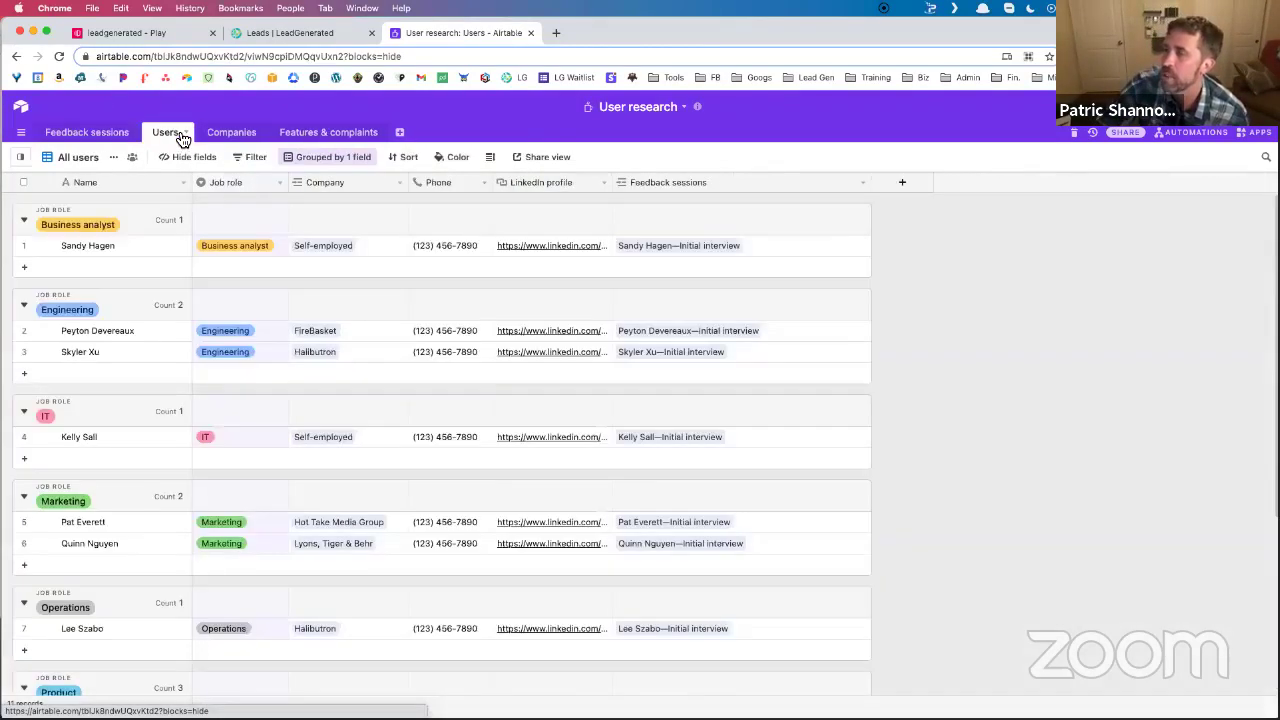
{"action": "left_click", "coordinate": [123, 131]}
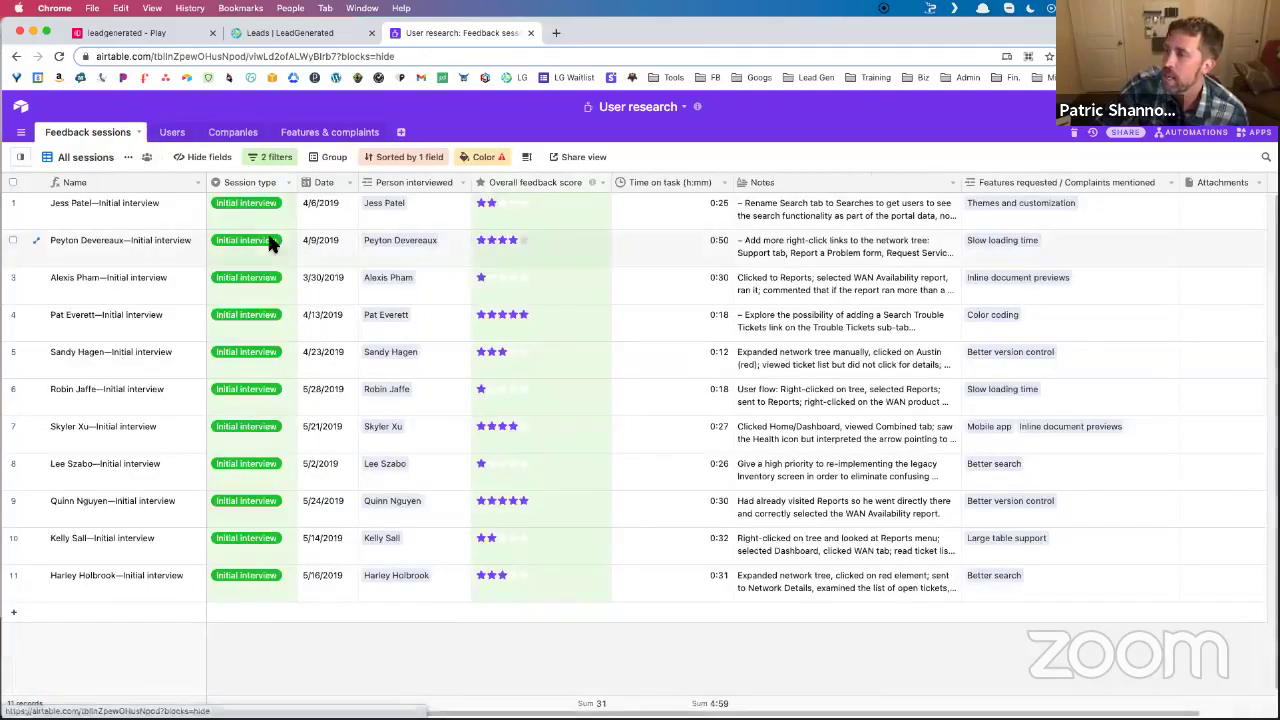
Review the linked Users record from the first session's Person interviewed field, close it and revisit the Users table before returning to Feedback sessions.
{"action": "left_click", "coordinate": [387, 198]}
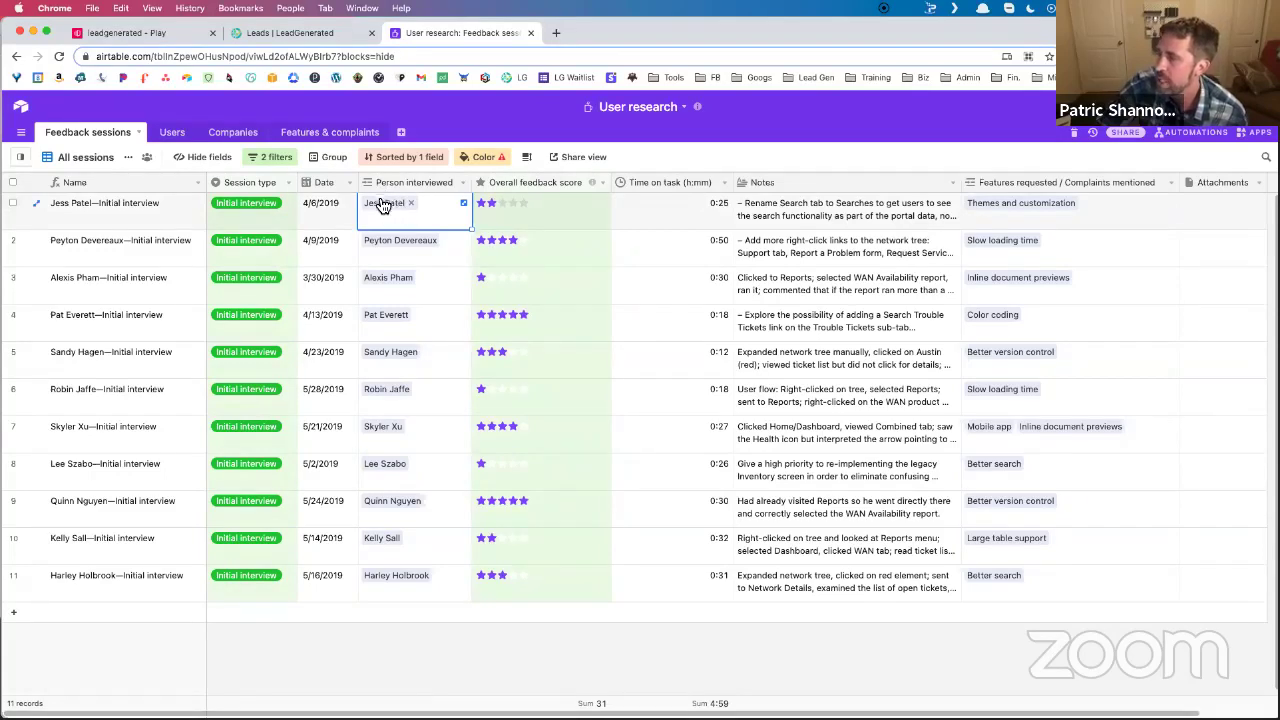
{"action": "left_click", "coordinate": [405, 207]}
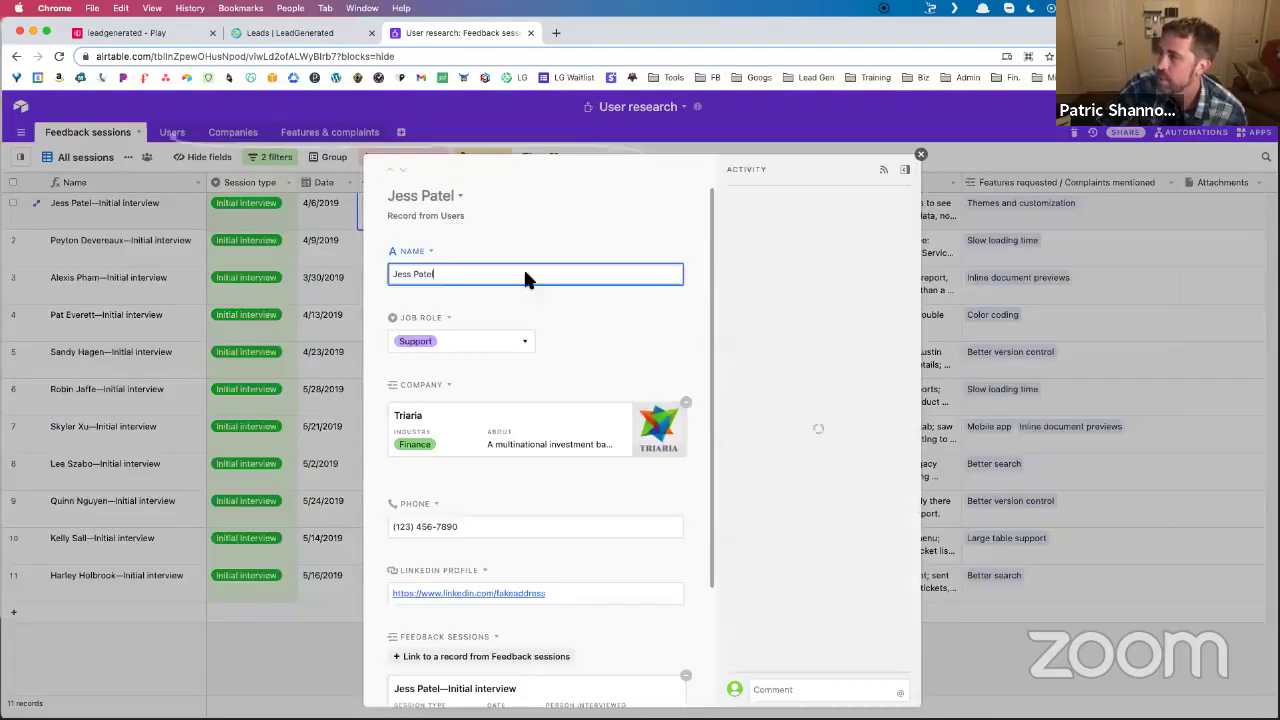
{"action": "scroll", "coordinate": [527, 295], "scroll_direction": "down", "scroll_amount": 3}
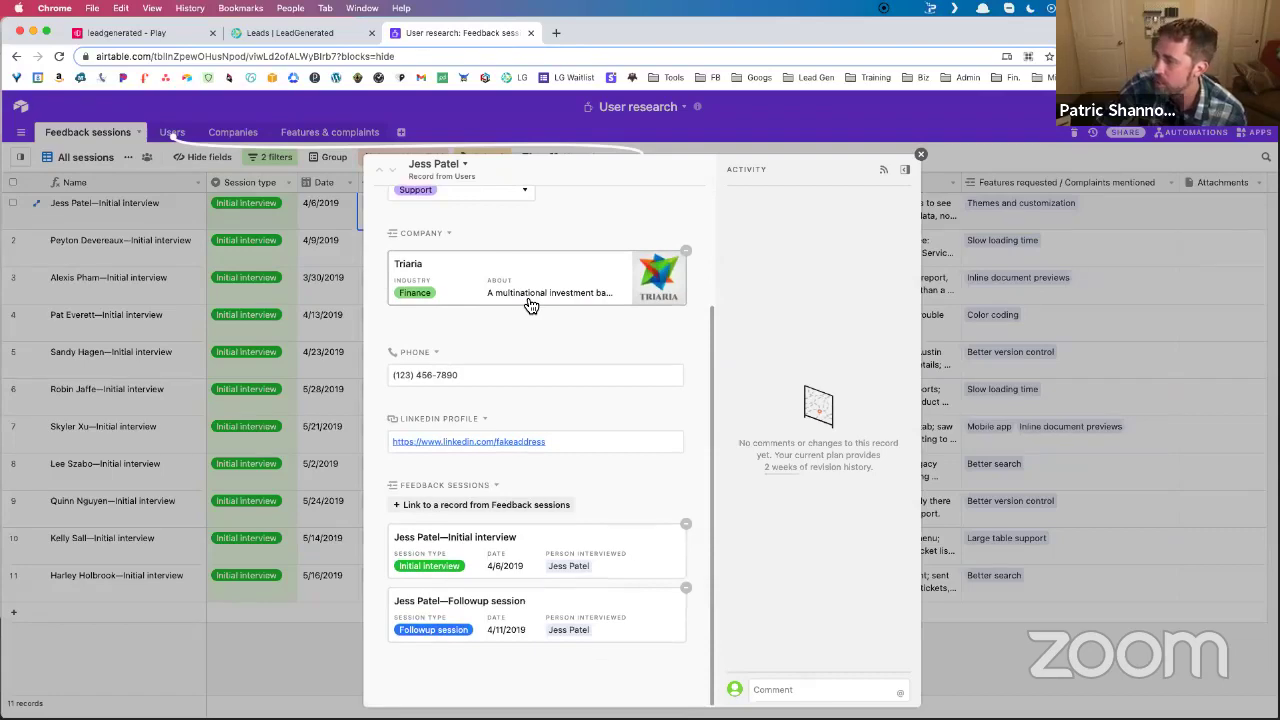
{"action": "scroll", "coordinate": [528, 305], "scroll_direction": "up", "scroll_amount": 3}
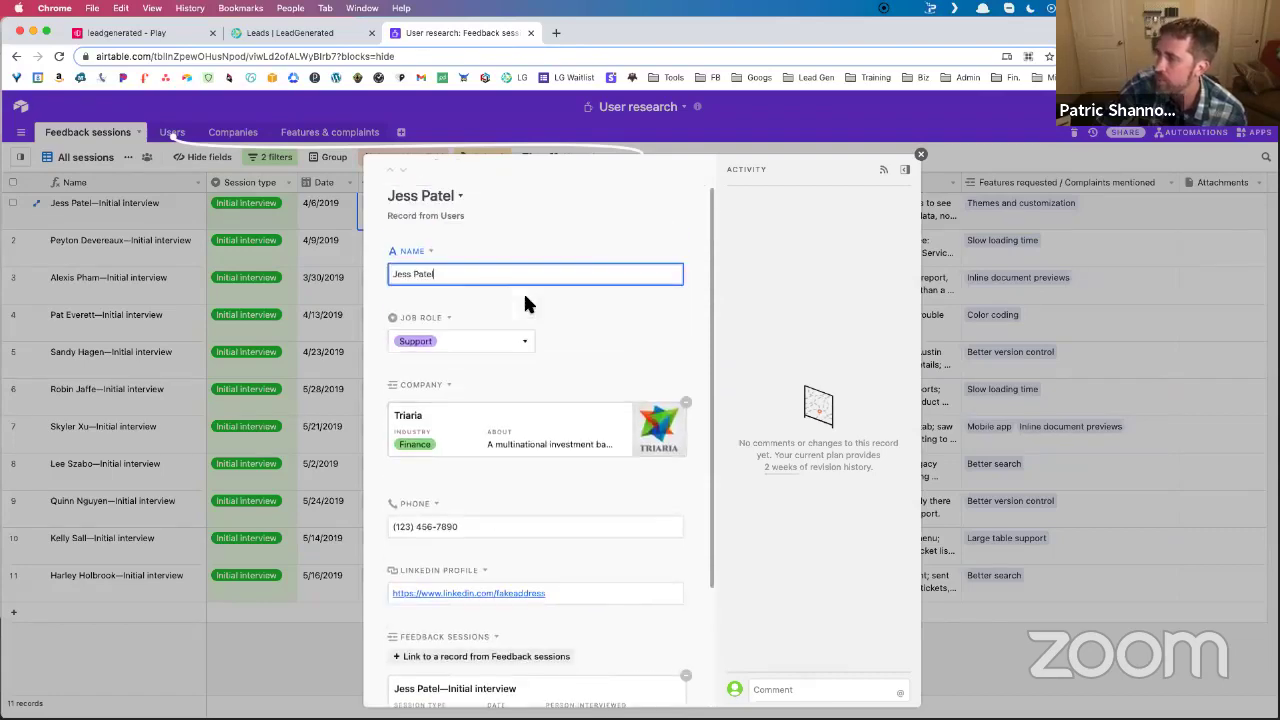
{"action": "left_click", "coordinate": [921, 154]}
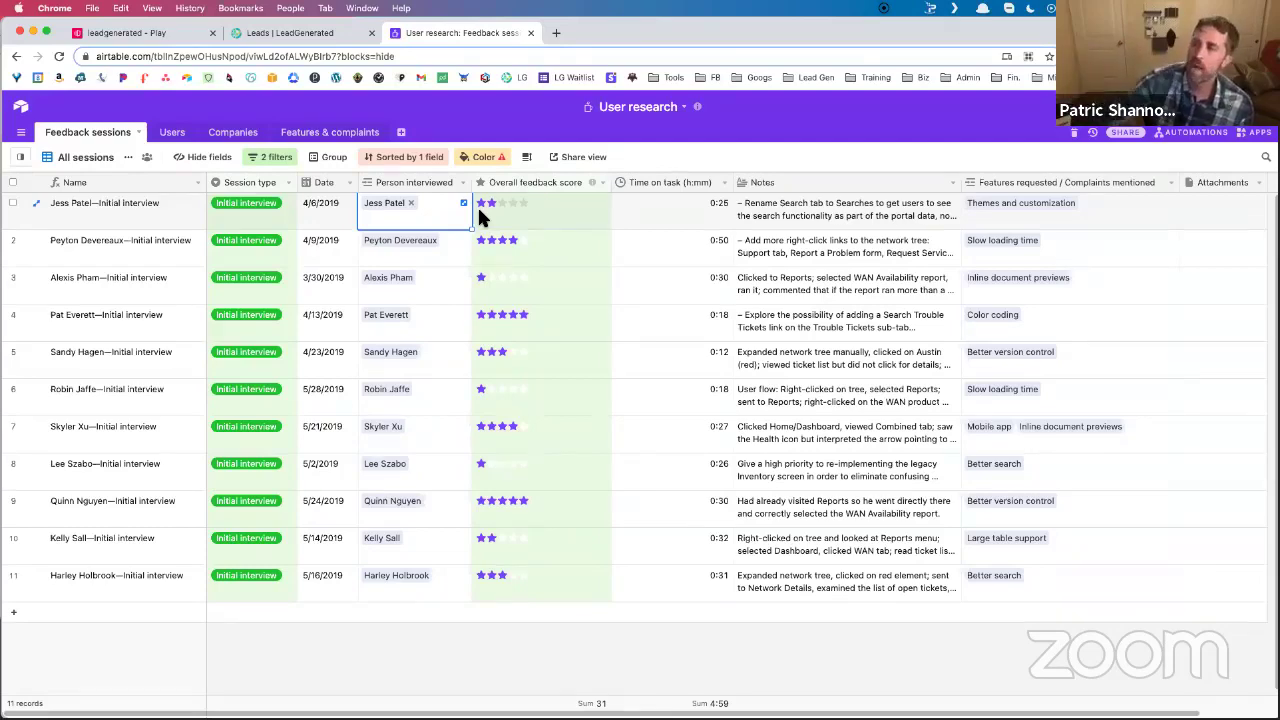
{"action": "left_click", "coordinate": [176, 137]}
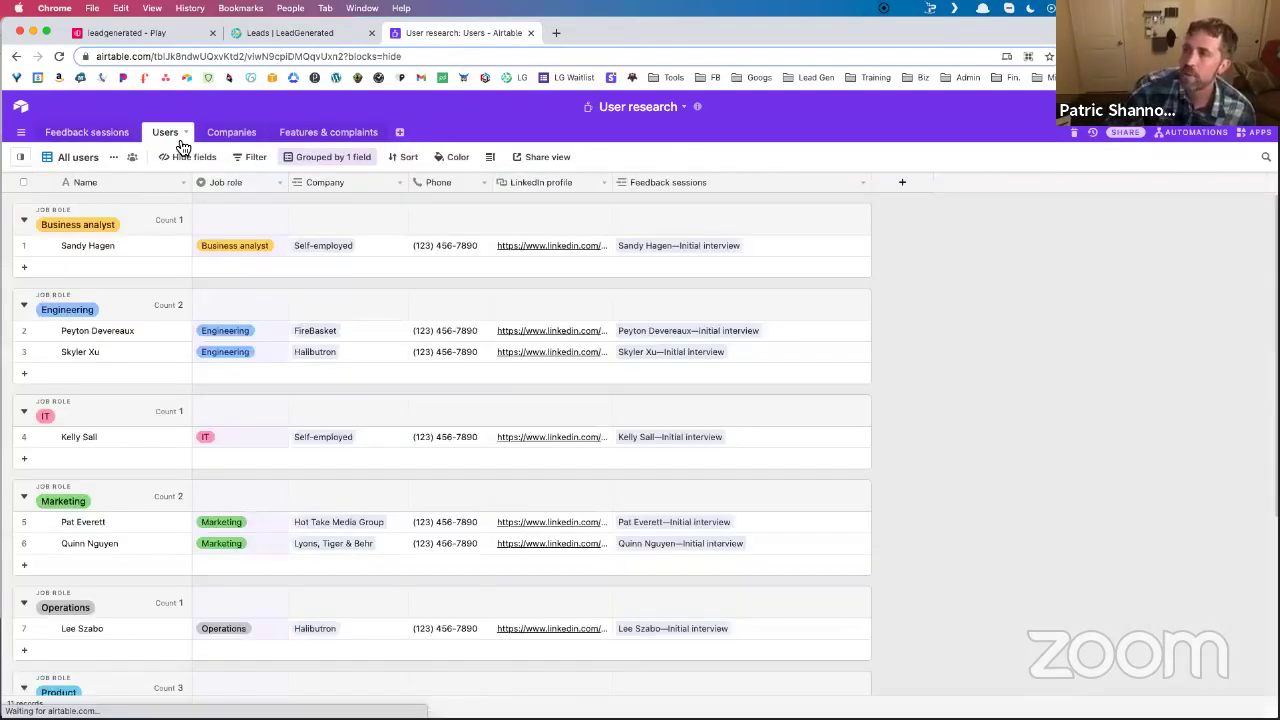
{"action": "left_click", "coordinate": [94, 142]}
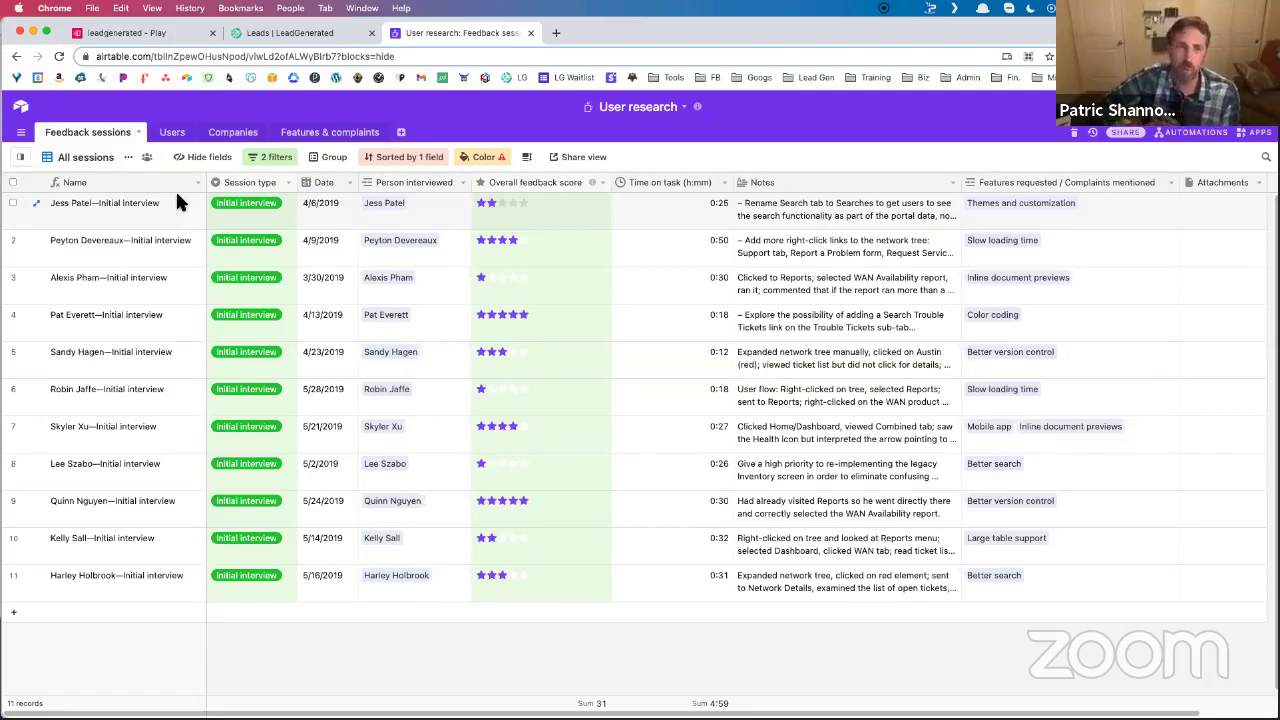
Search Google for asana in a new browser tab, view the Asana home page and close that tab.
{"action": "left_click", "coordinate": [556, 33]}
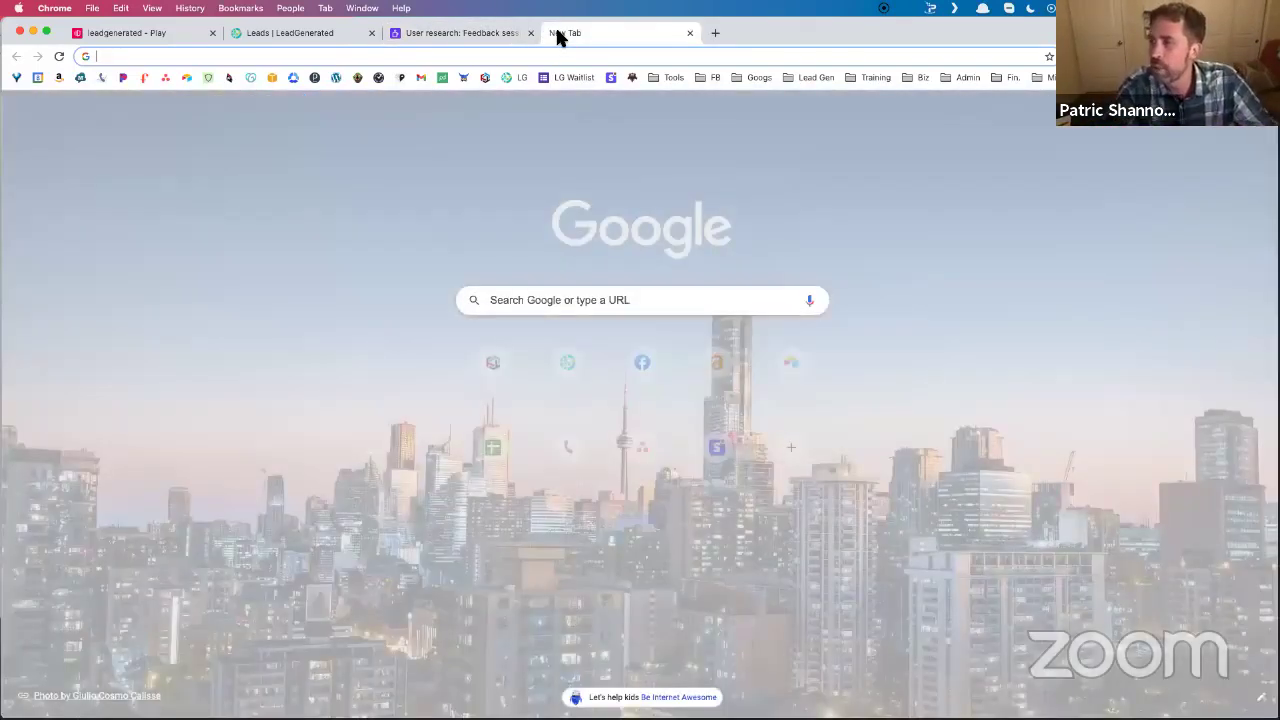
{"action": "type", "text": "asn"}
{"action": "key", "text": "BackSpace"}
{"action": "type", "text": "ana"}
{"action": "key", "text": "Return"}
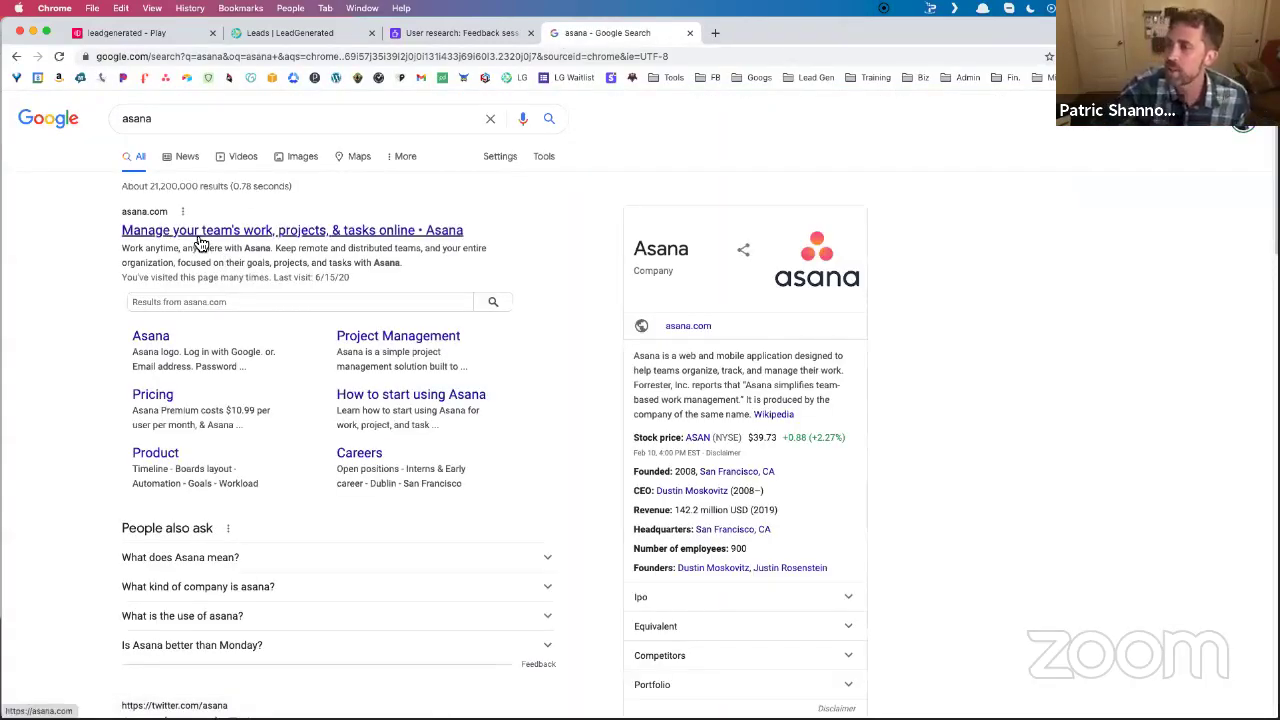
{"action": "left_click", "coordinate": [200, 232]}
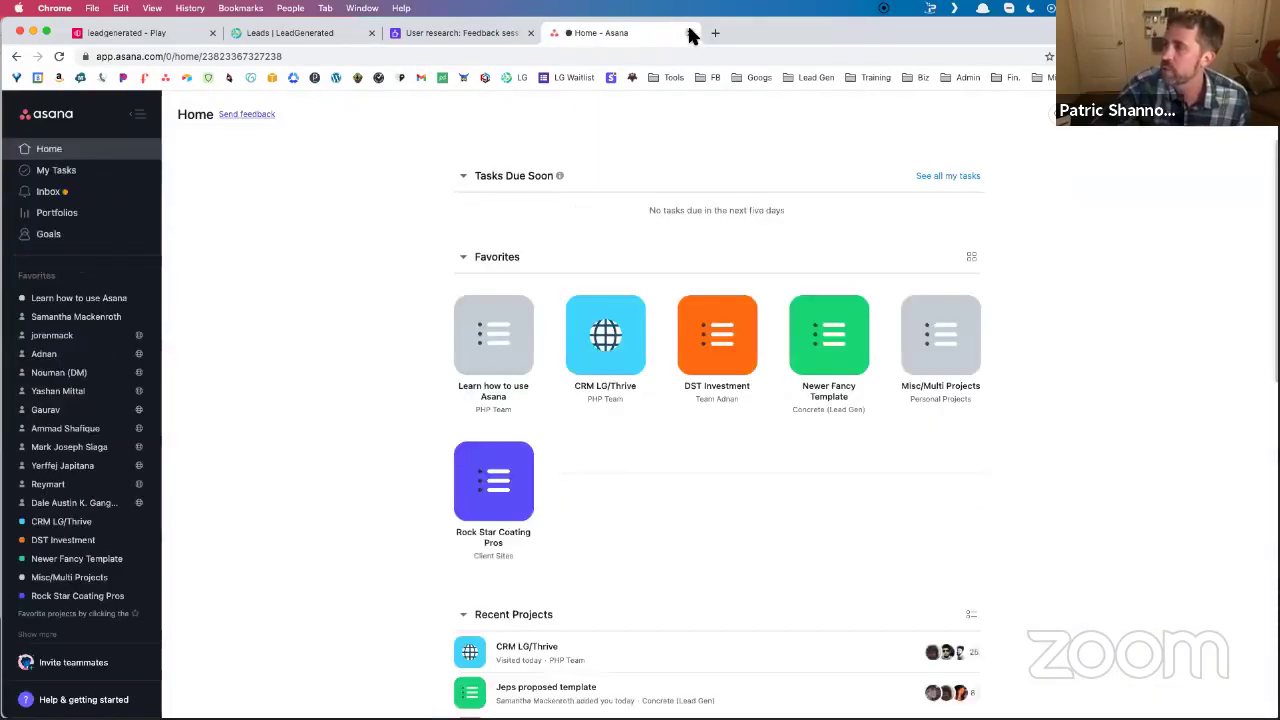
{"action": "left_click", "coordinate": [691, 33]}
Search Google for trello in a new browser tab and open the official Trello website from the unsponsored result.
{"action": "left_click", "coordinate": [558, 33]}
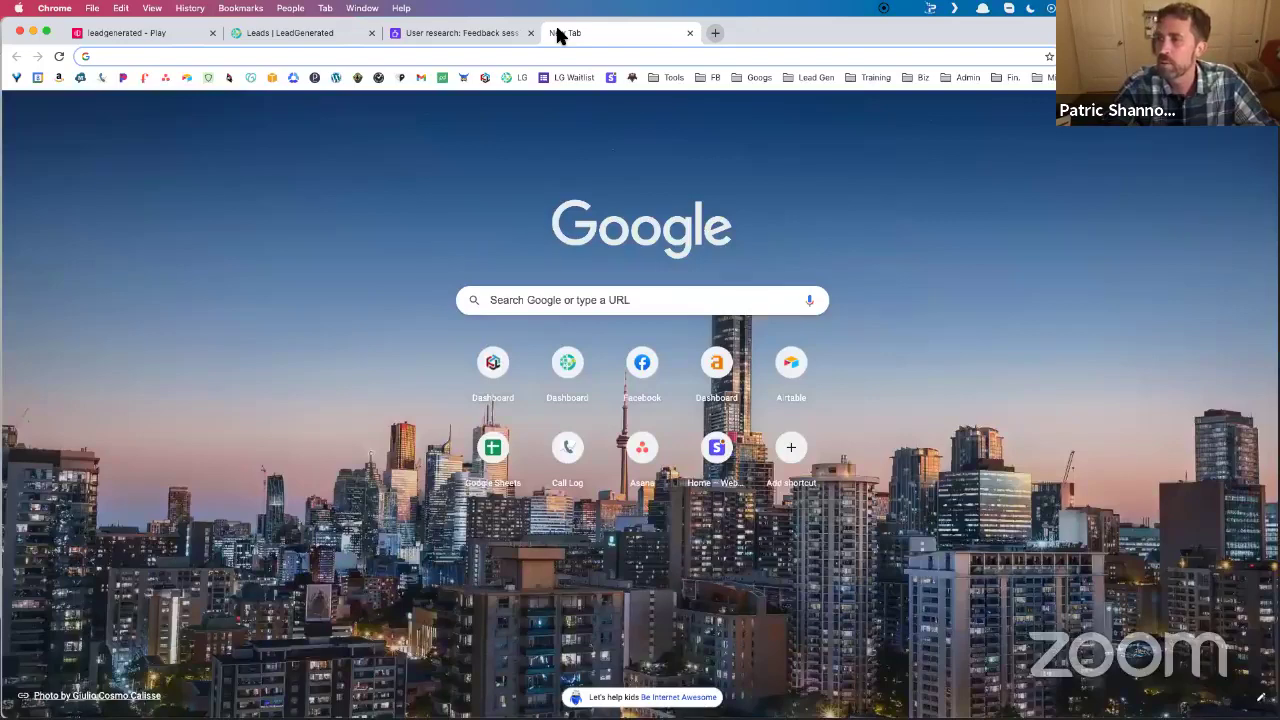
{"action": "type", "text": "treel"}
{"action": "left_click", "coordinate": [115, 128]}
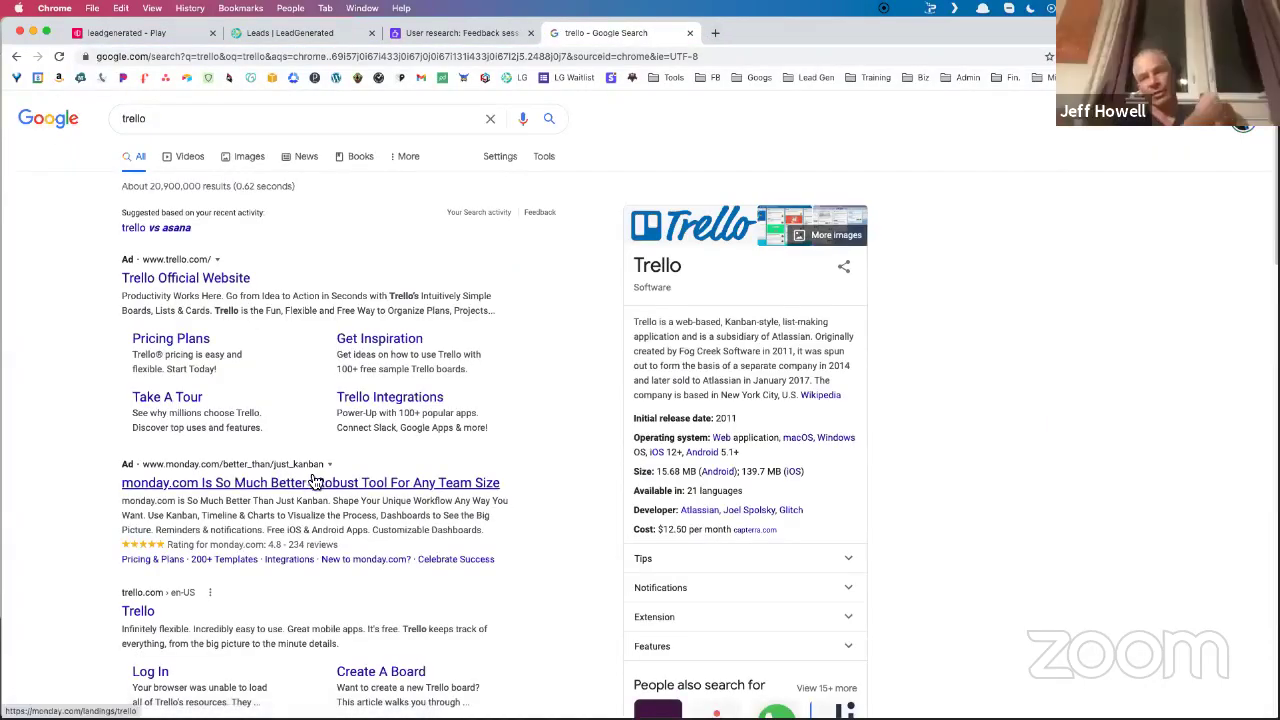
{"action": "left_click", "coordinate": [139, 612]}
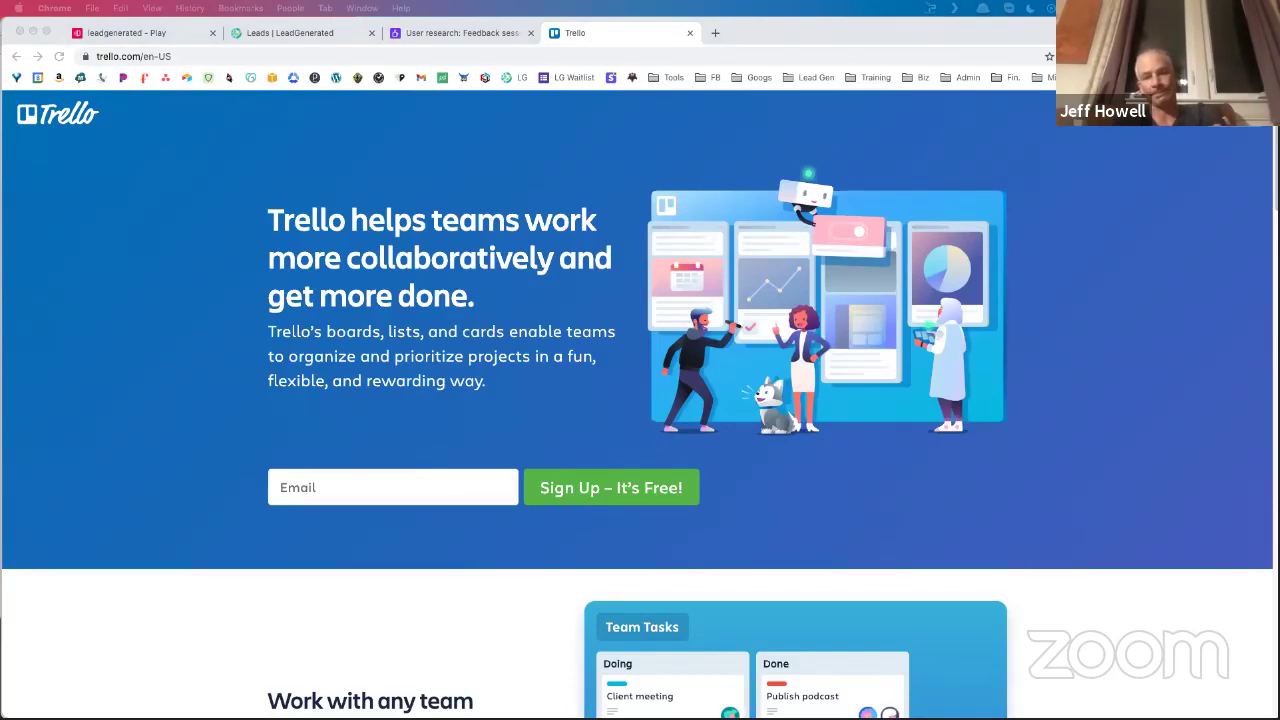
Return to the LeadGenerated leads list, open the Sharon's Appliance Repair lead for editing and review the Progress field's options.
{"action": "left_click", "coordinate": [290, 33]}
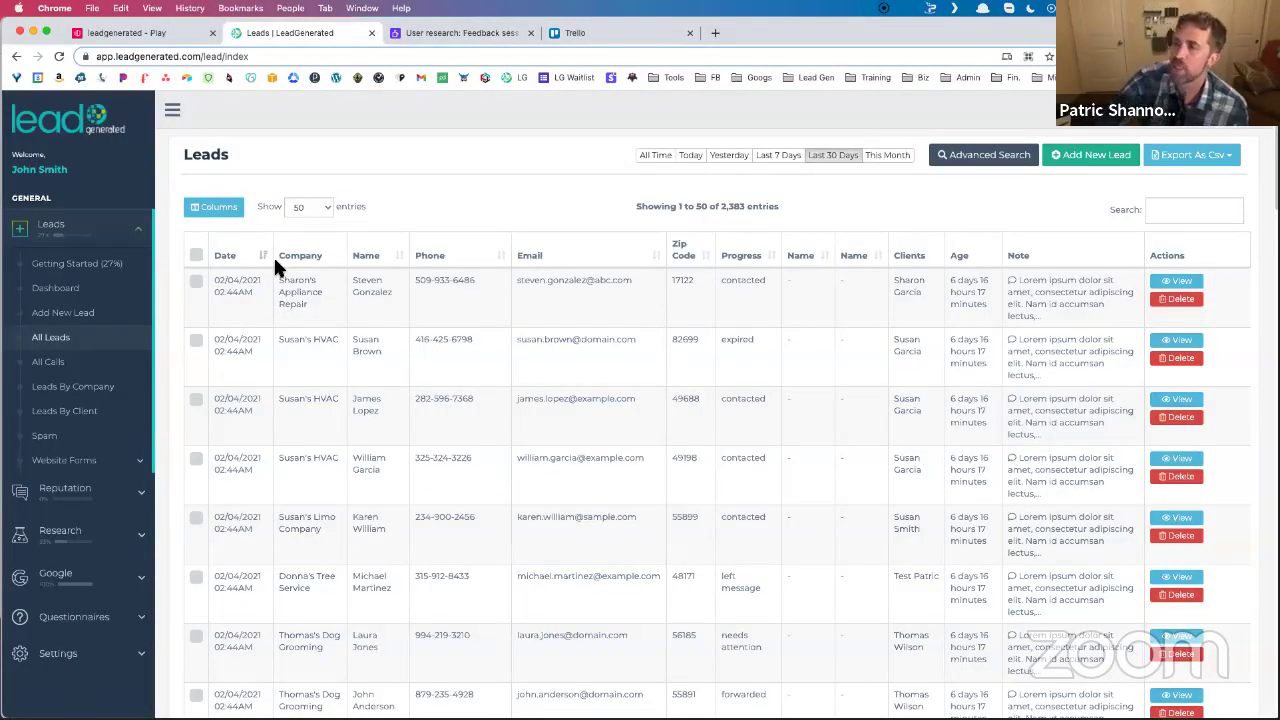
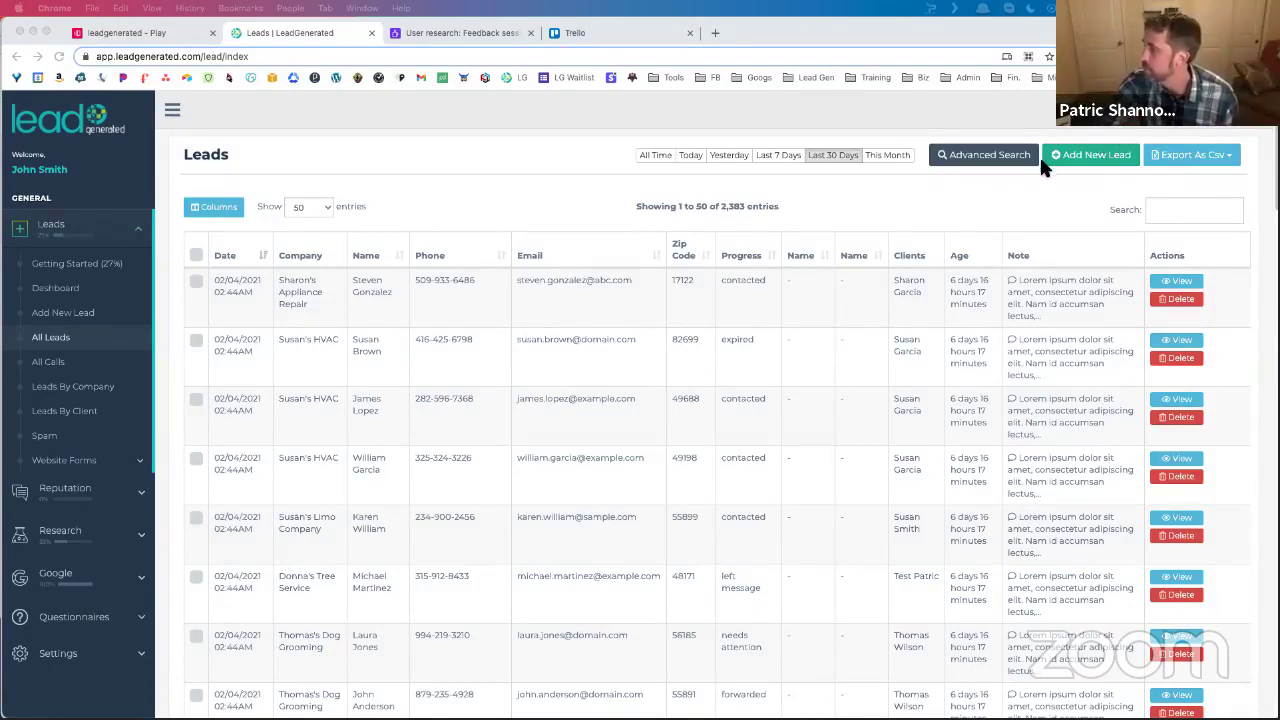
{"action": "left_click", "coordinate": [1178, 284]}
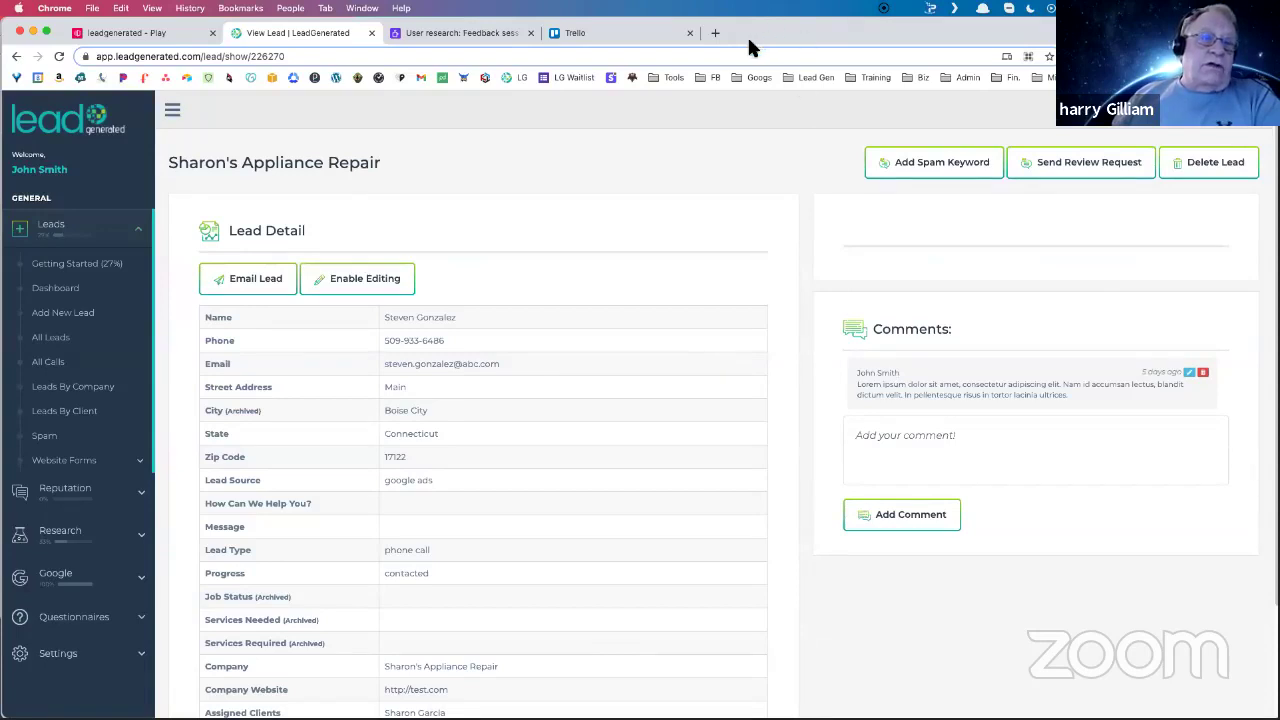
{"action": "left_click", "coordinate": [380, 278]}
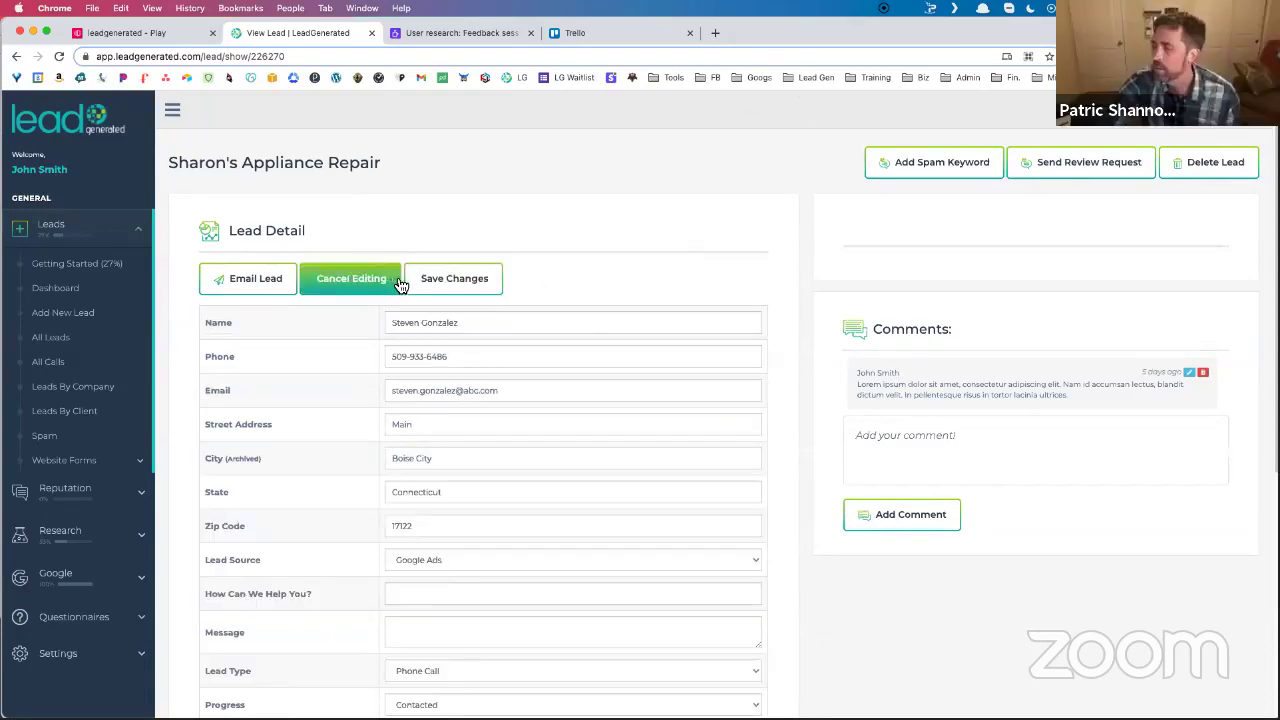
{"action": "scroll", "coordinate": [577, 309], "scroll_direction": "down", "scroll_amount": 3}
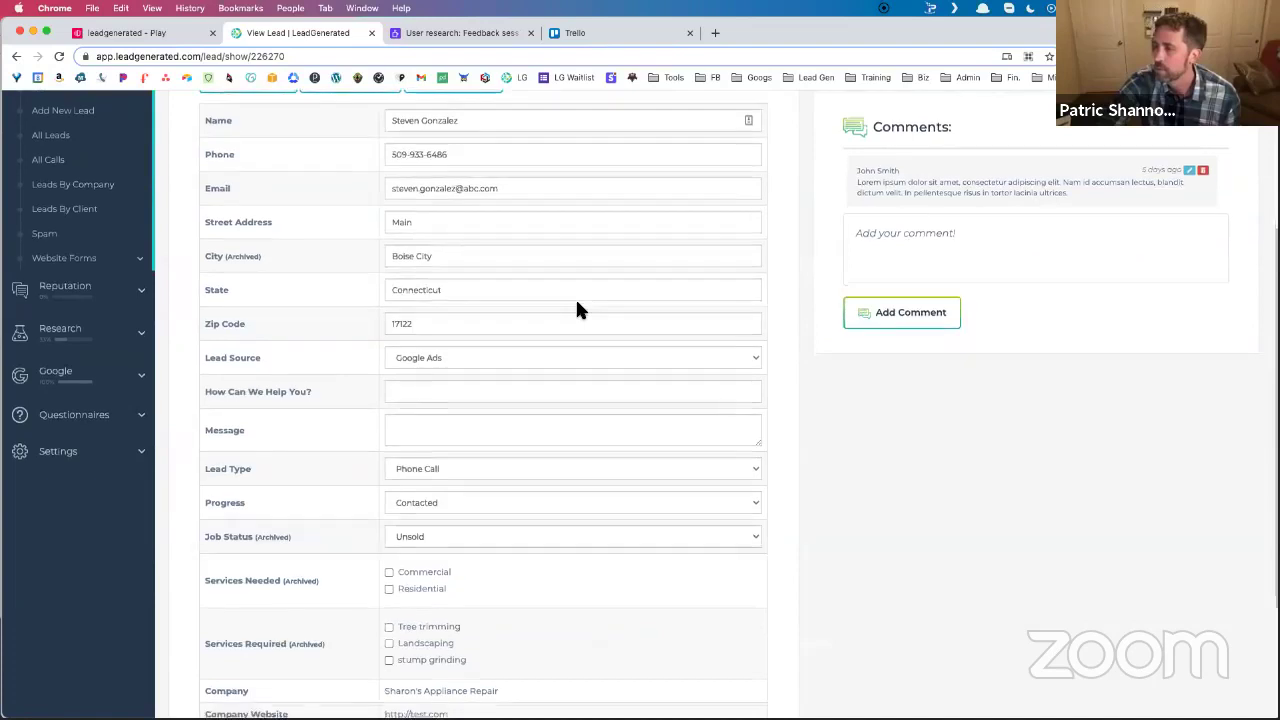
{"action": "scroll", "coordinate": [577, 309], "scroll_direction": "down", "scroll_amount": 3}
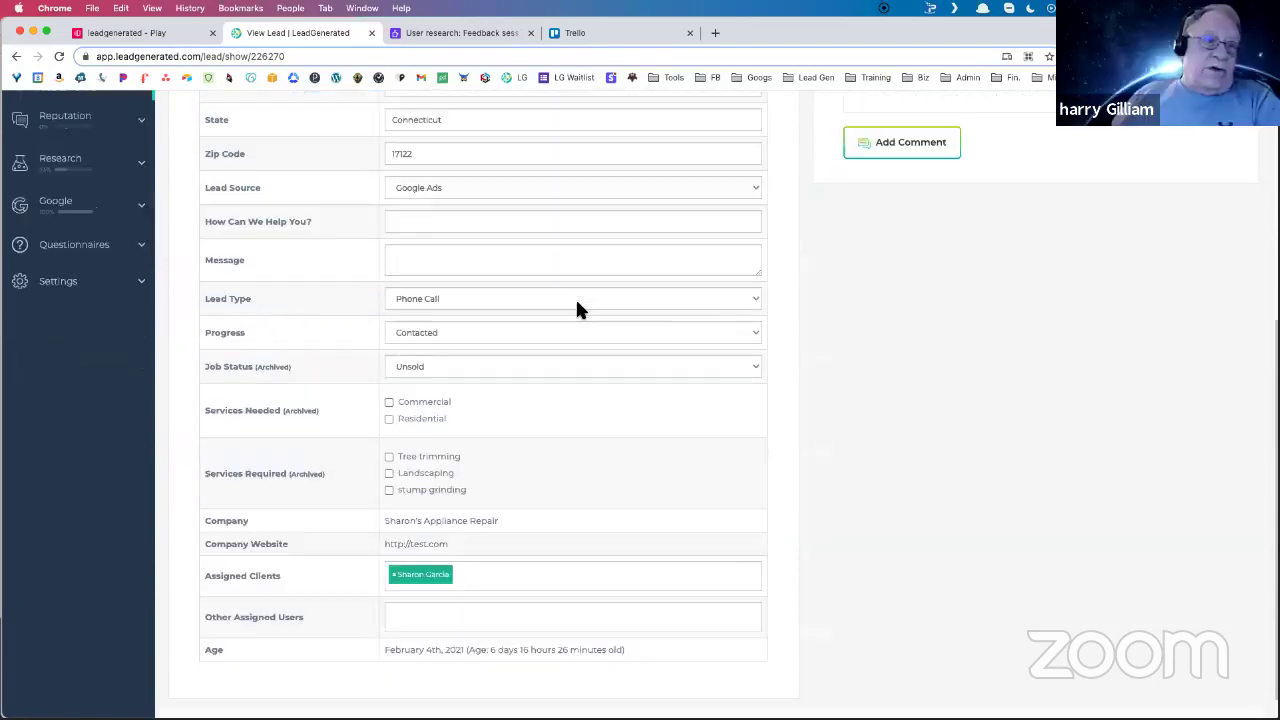
{"action": "left_click", "coordinate": [432, 340]}
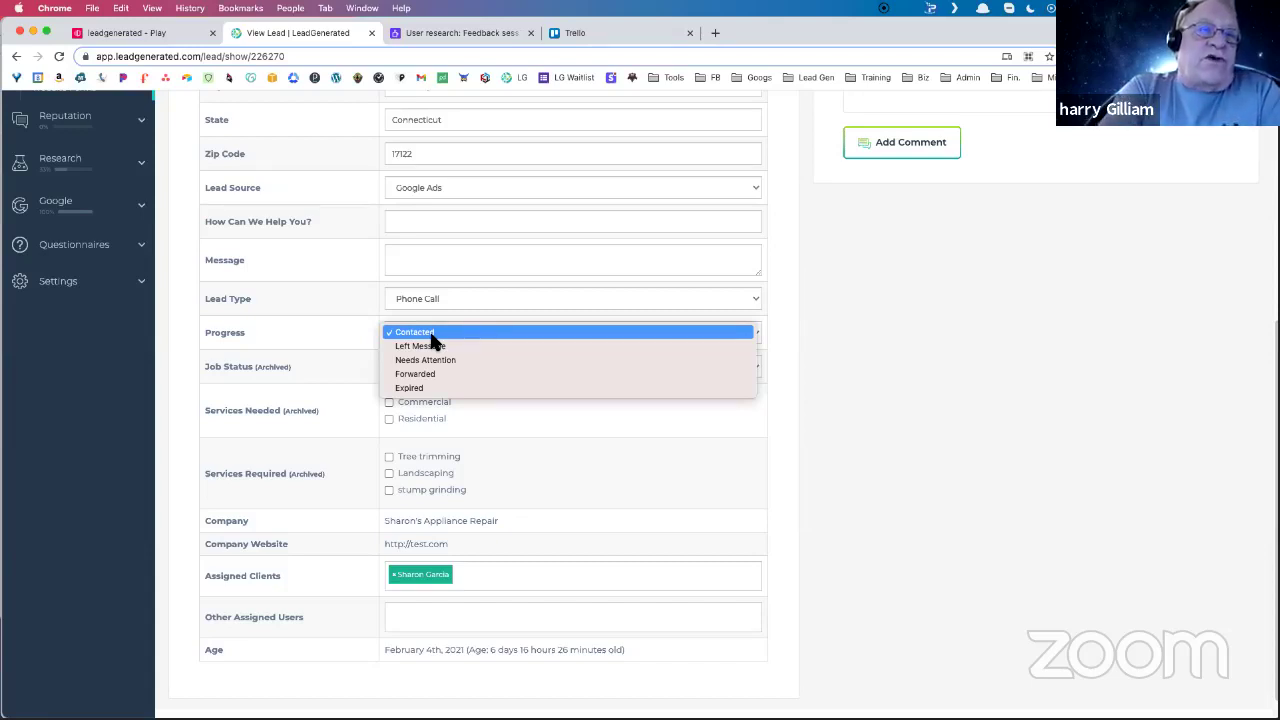
{"action": "left_click", "coordinate": [848, 336]}
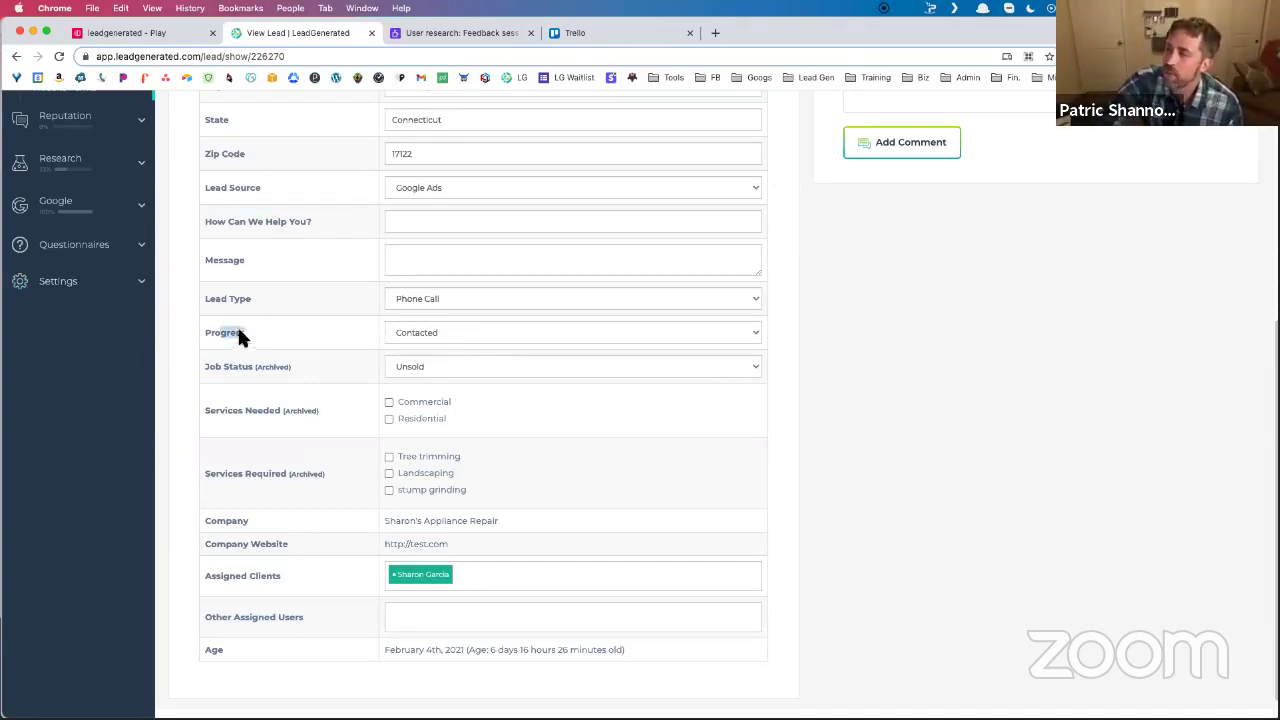
Highlight the Progress and Lead Type field labels in the lead's edit form and leave editing without saving.
{"action": "left_click_drag", "start_coordinate": [237, 333], "coordinate": [202, 335]}
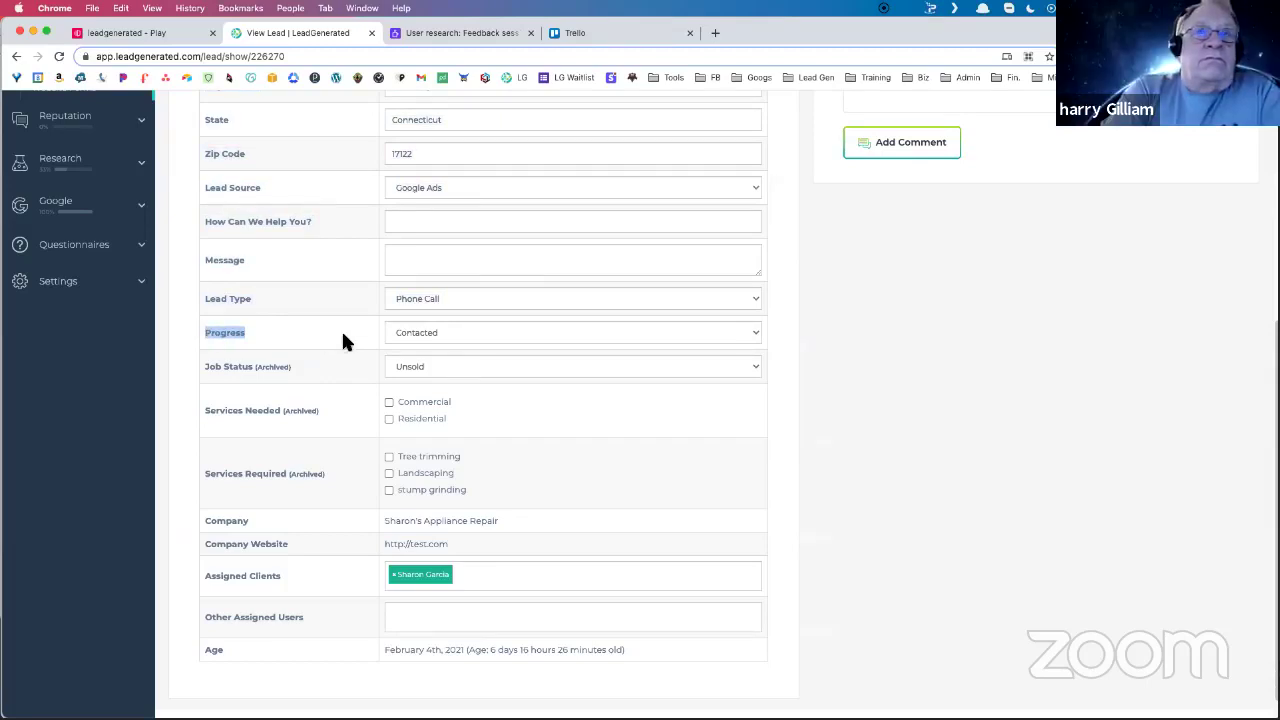
{"action": "scroll", "coordinate": [381, 330], "scroll_direction": "up", "scroll_amount": 5}
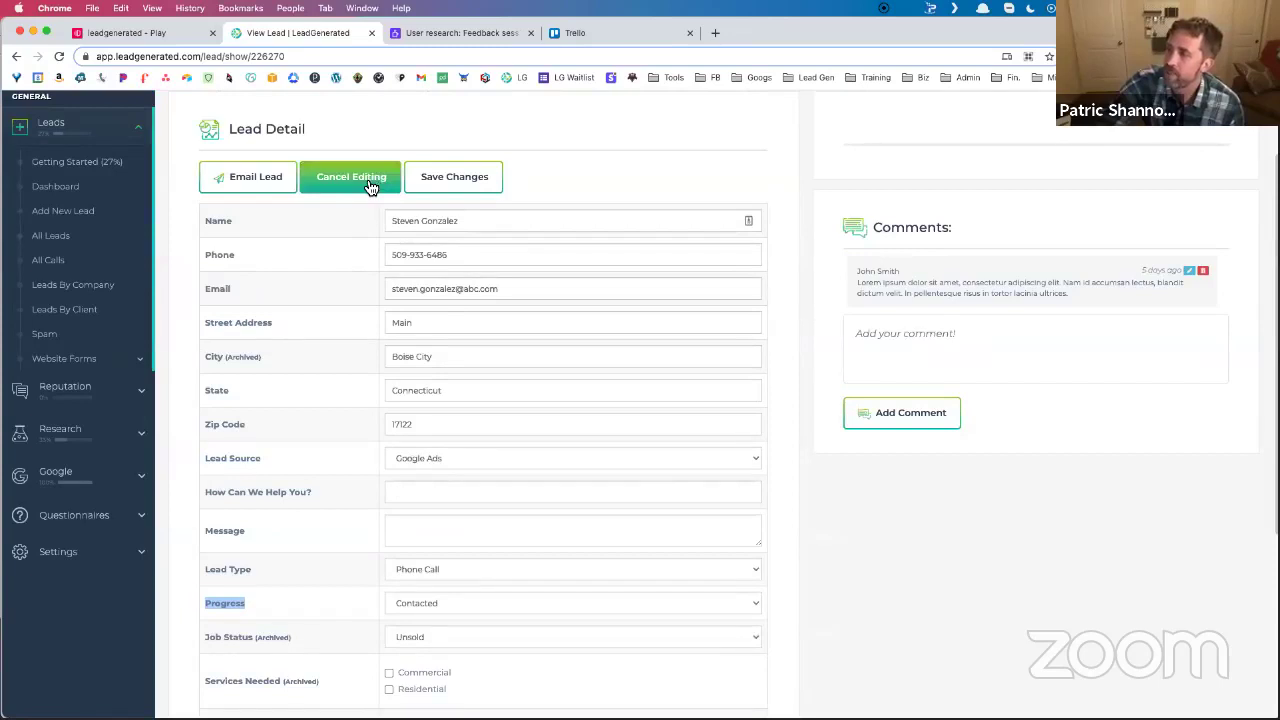
{"action": "scroll", "coordinate": [337, 472], "scroll_direction": "down", "scroll_amount": 2}
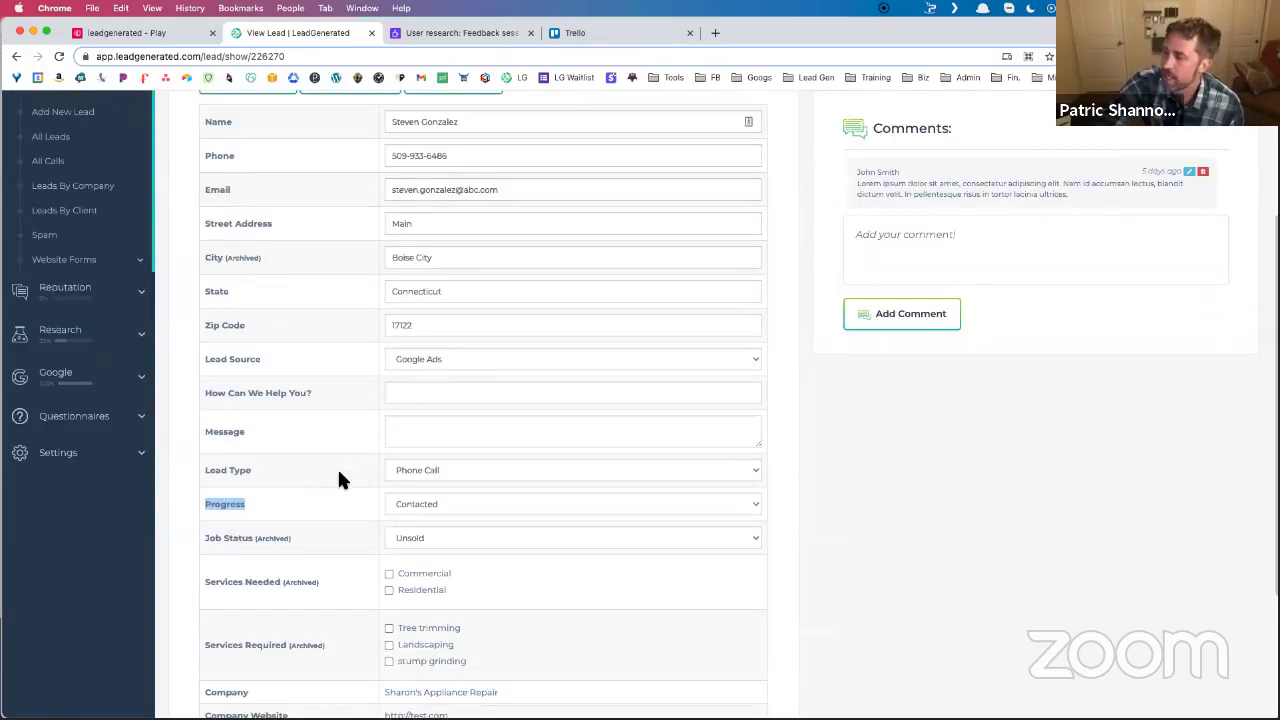
{"action": "left_click_drag", "start_coordinate": [254, 471], "coordinate": [209, 470]}
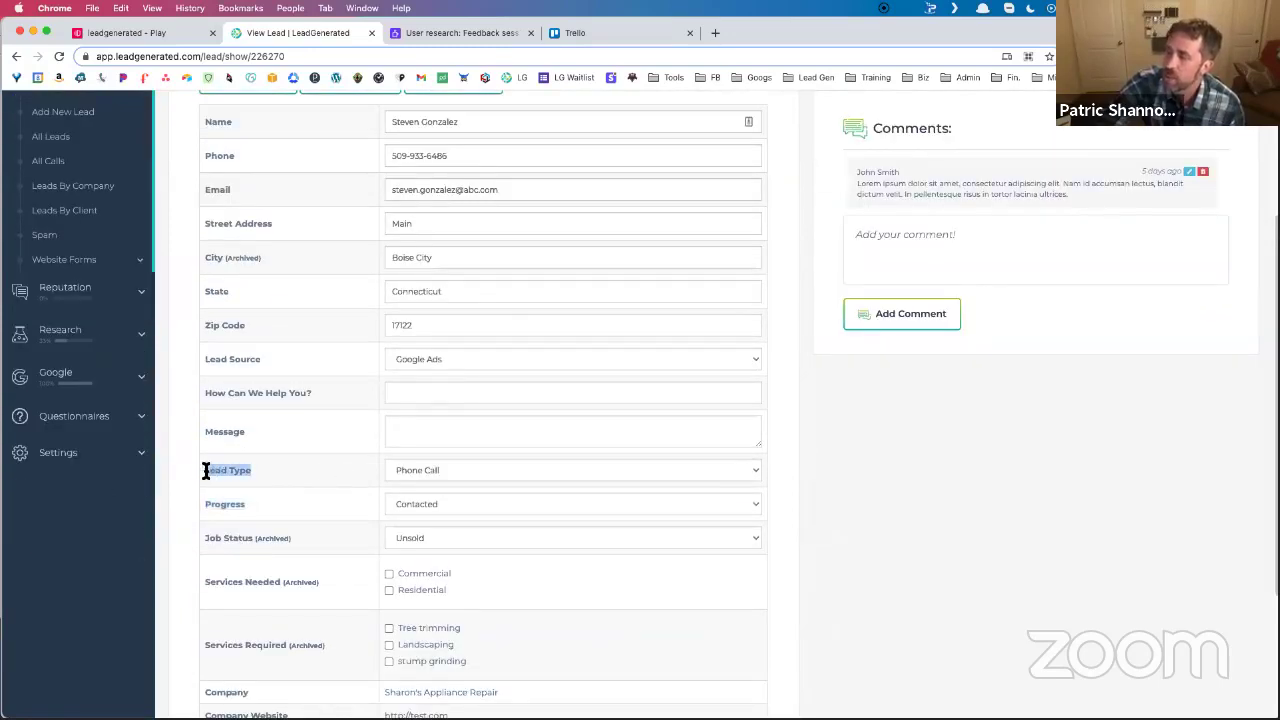
{"action": "scroll", "coordinate": [345, 359], "scroll_direction": "up", "scroll_amount": 4}
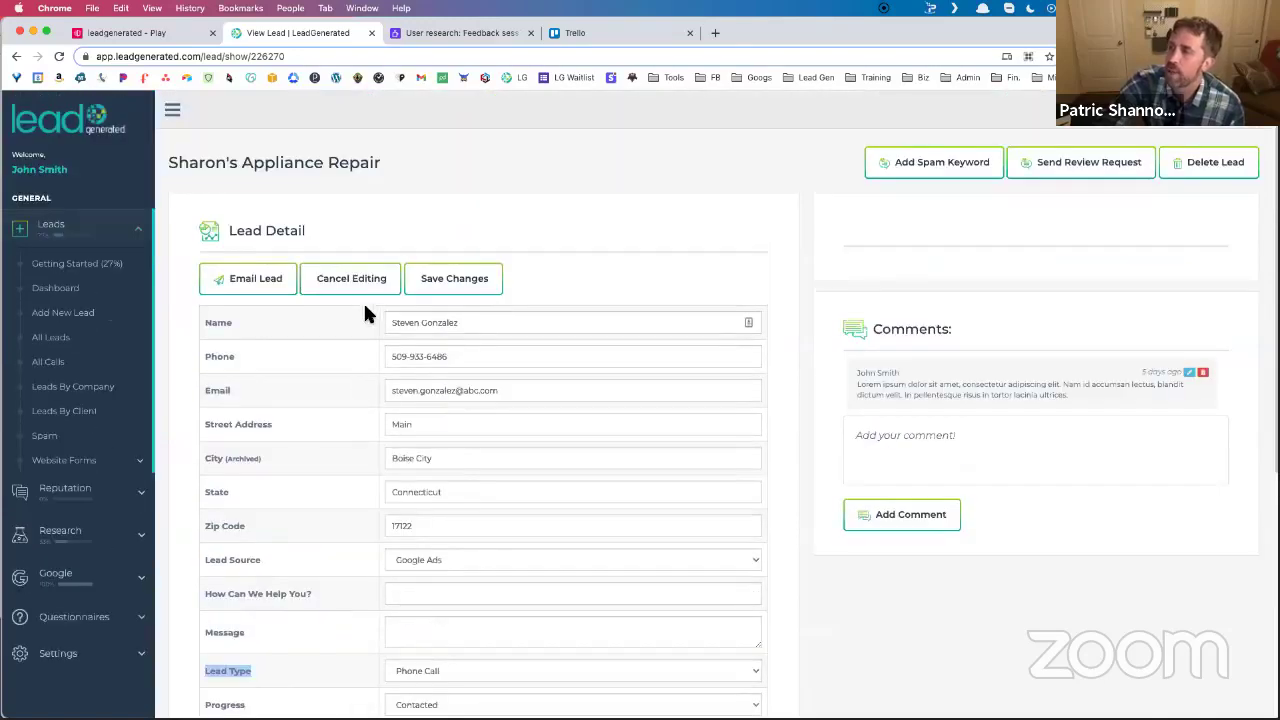
{"action": "left_click", "coordinate": [365, 296]}
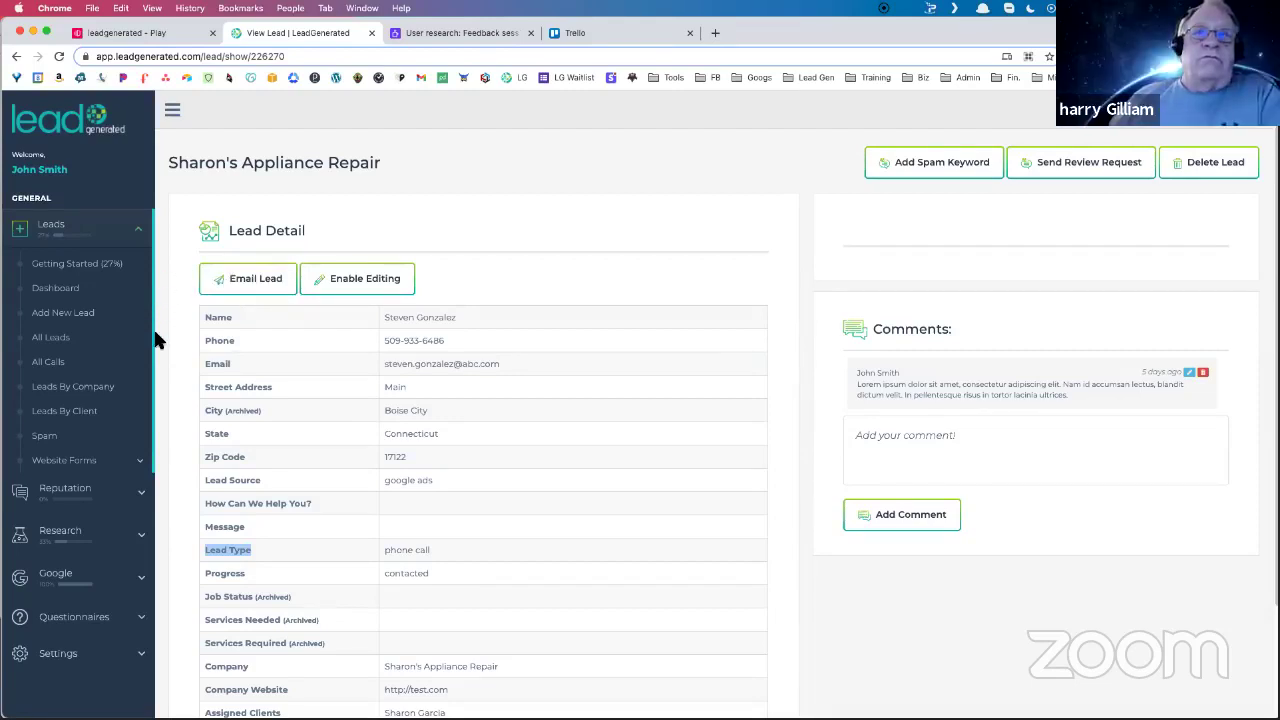
Expand the Website Forms options and point out the Progress field and its value in the lead detail, briefly toggling edit mode.
{"action": "scroll", "coordinate": [200, 428], "scroll_direction": "down", "scroll_amount": 2}
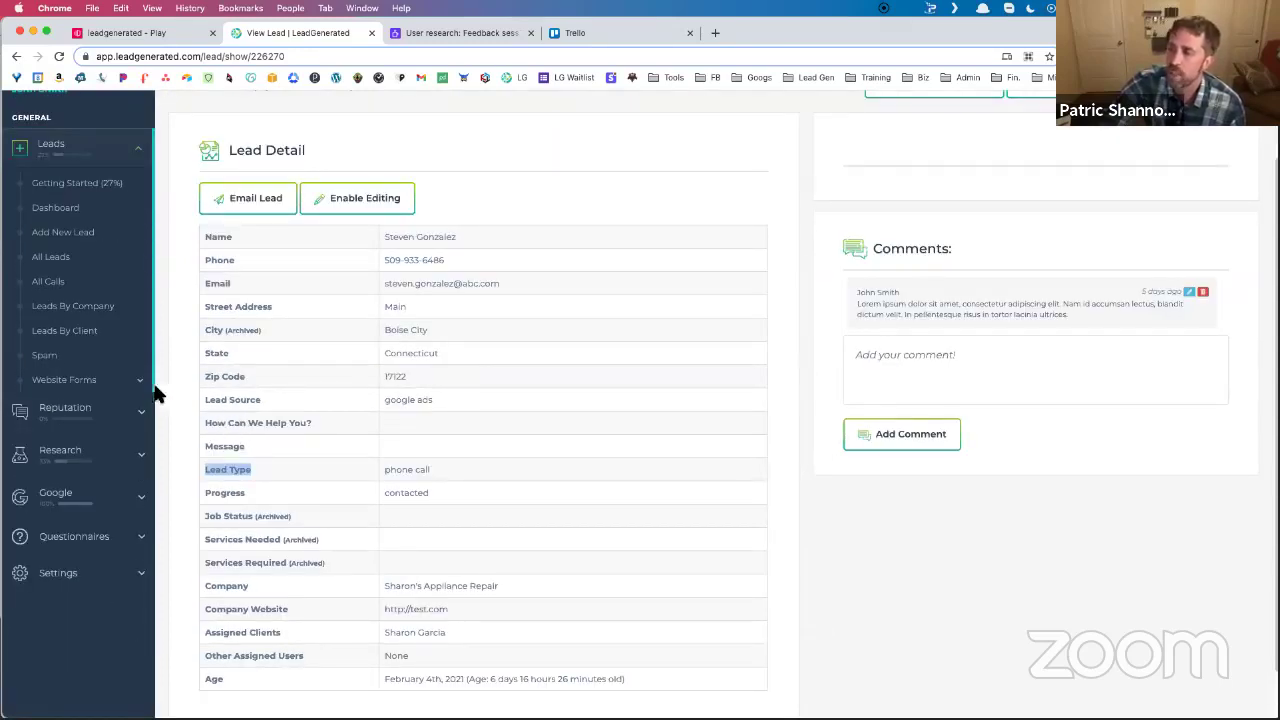
{"action": "left_click", "coordinate": [117, 390]}
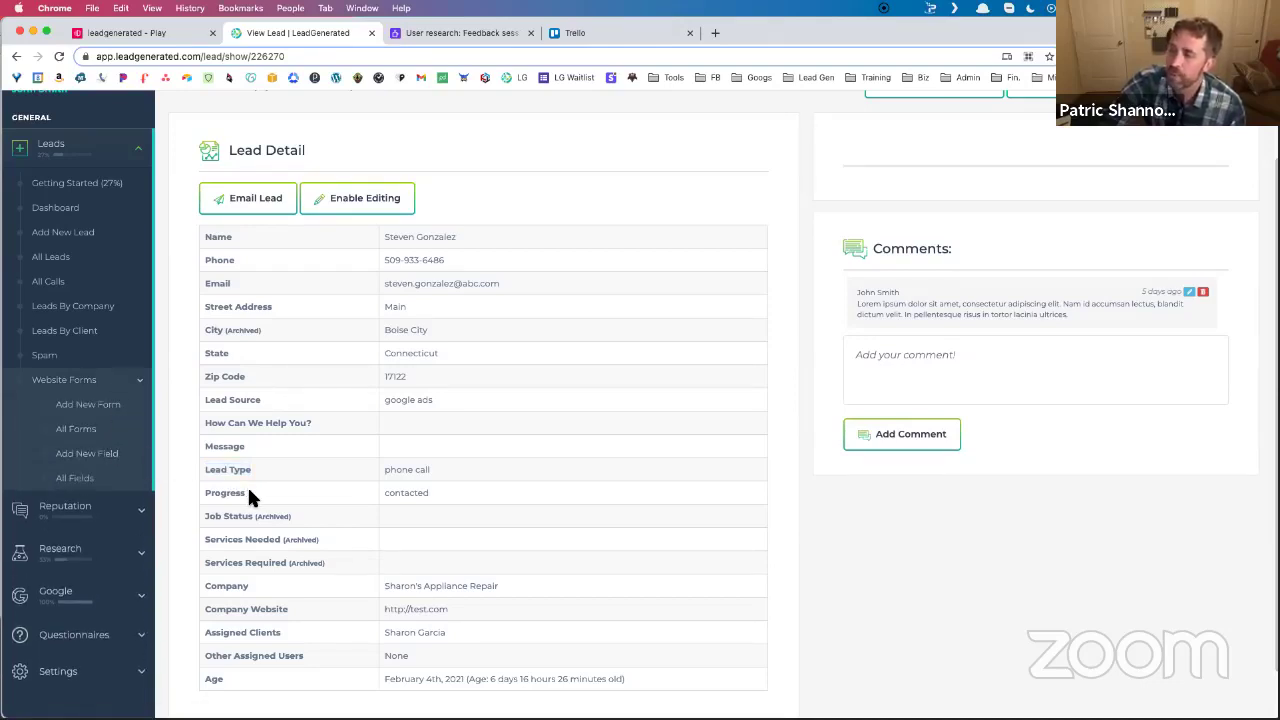
{"action": "left_click_drag", "start_coordinate": [249, 497], "coordinate": [204, 496]}
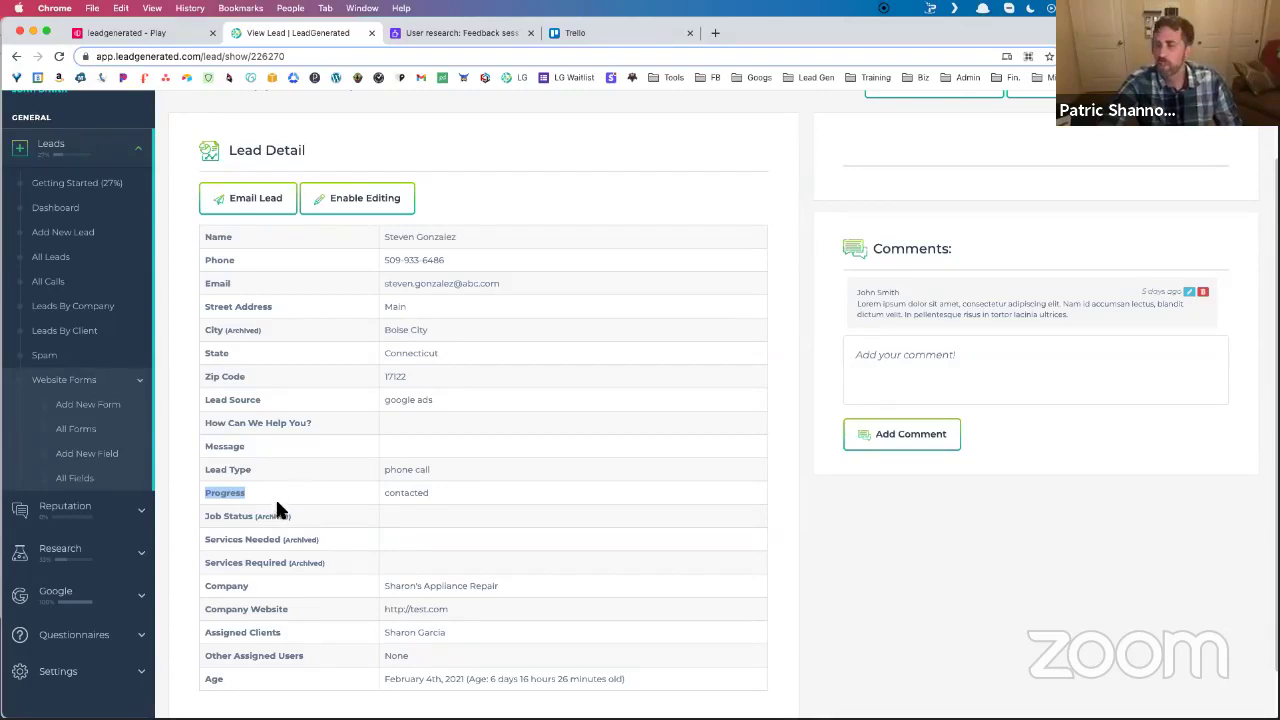
{"action": "double_click", "coordinate": [236, 493]}
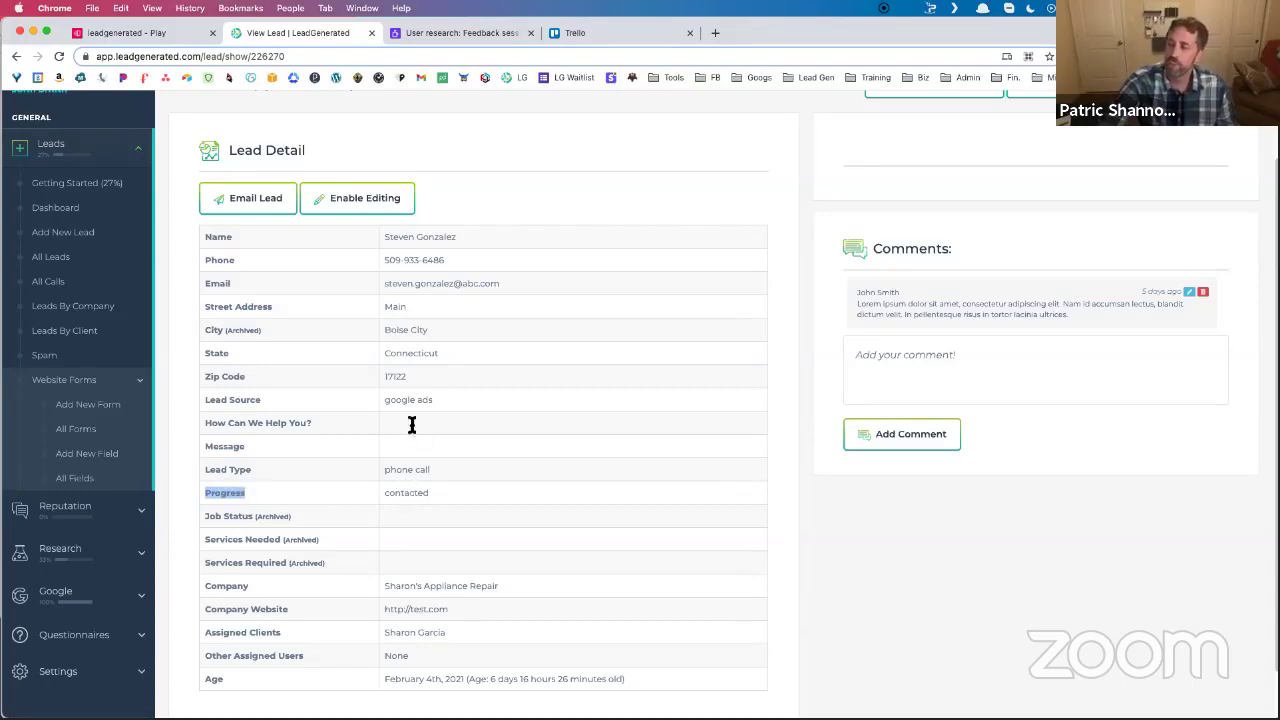
{"action": "left_click", "coordinate": [355, 205]}
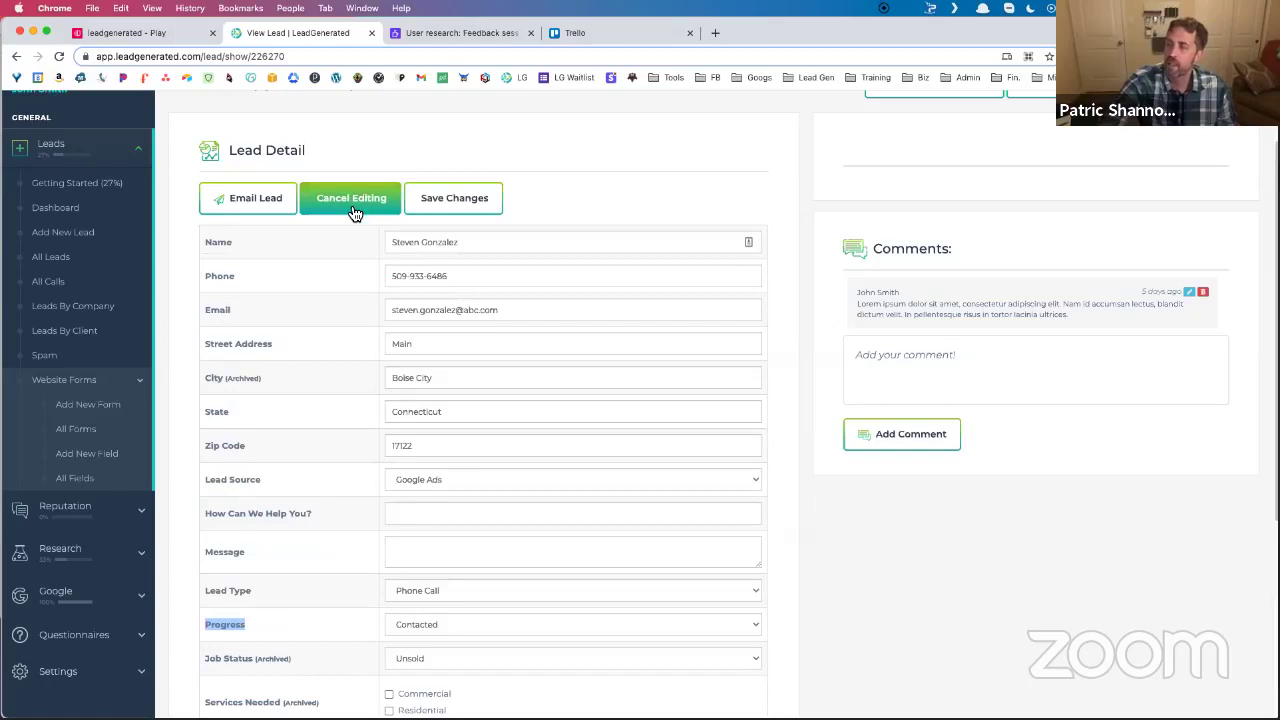
{"action": "left_click", "coordinate": [354, 211]}
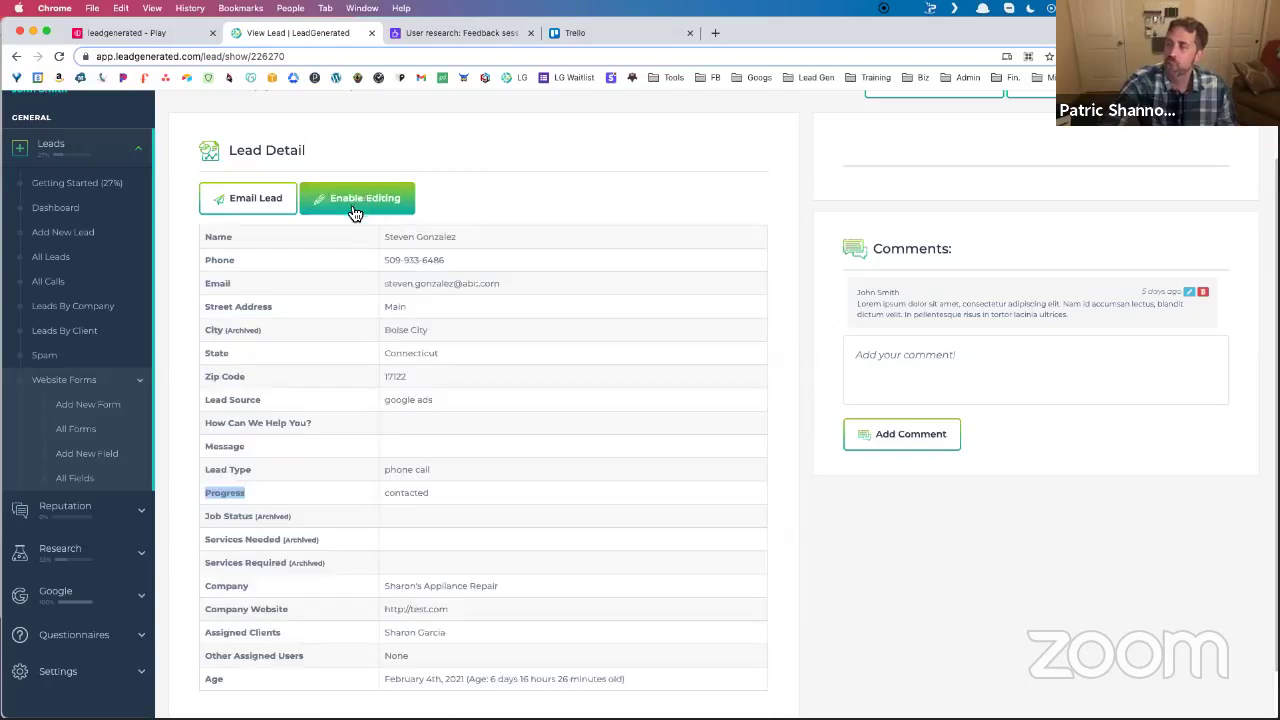
{"action": "double_click", "coordinate": [414, 493]}
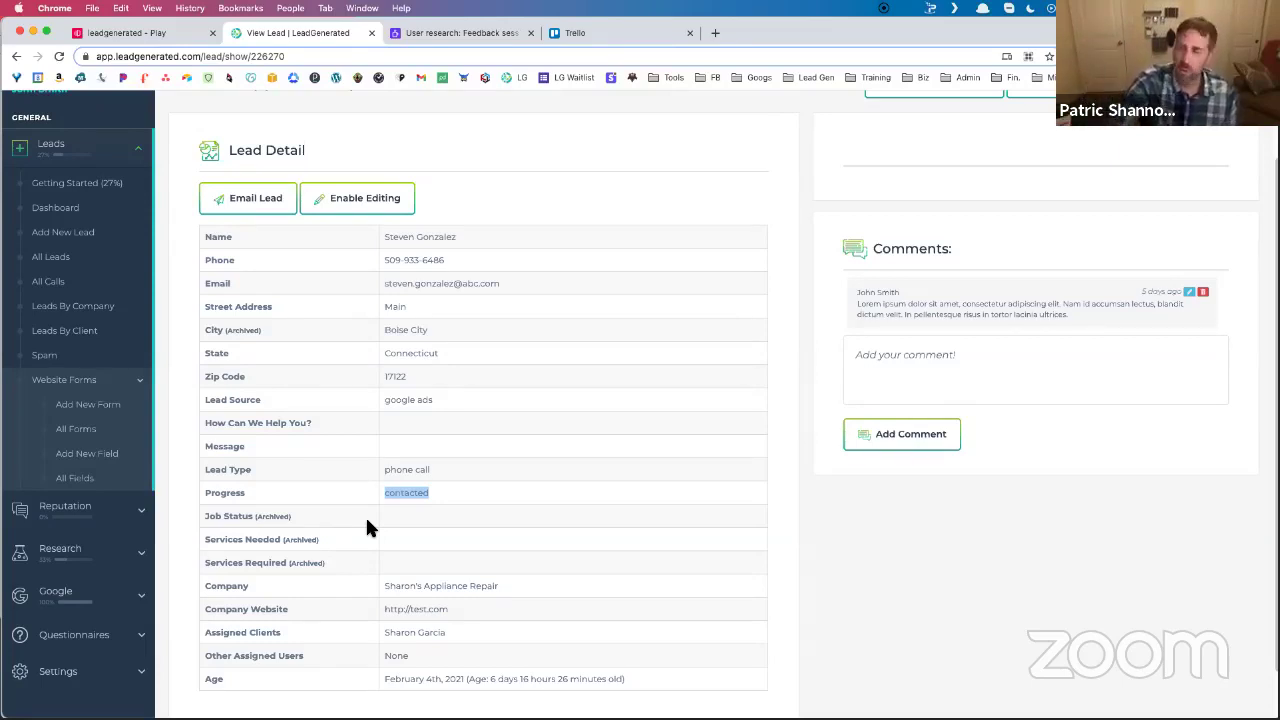
Open the General Leads Template website form for editing and bring up the Create Field form for a Select field.
{"action": "left_click", "coordinate": [88, 430]}
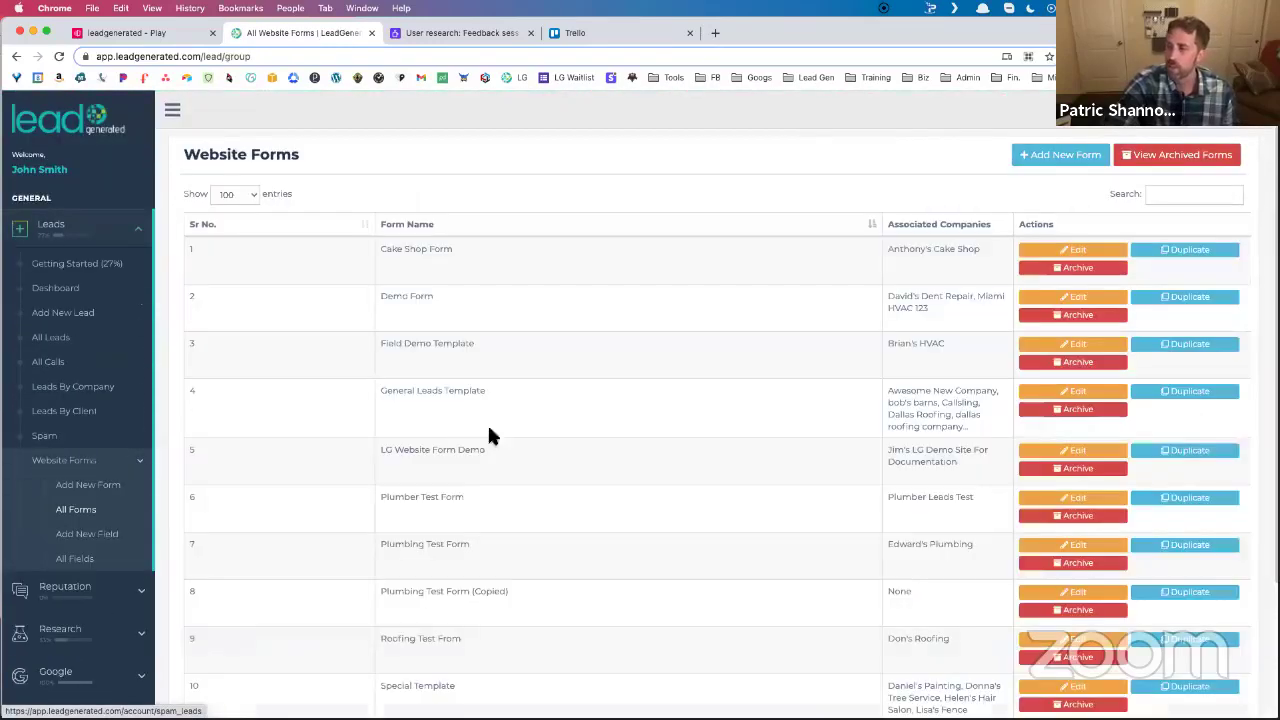
{"action": "left_click", "coordinate": [1071, 392]}
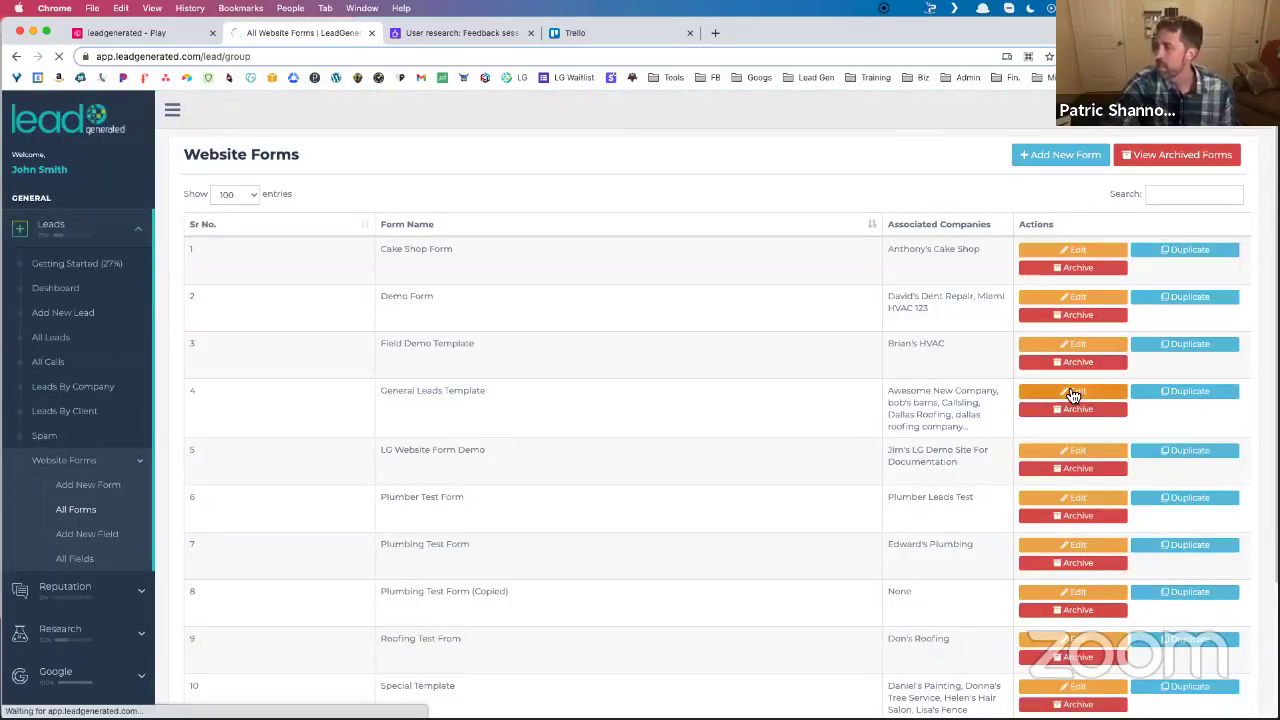
{"action": "scroll", "coordinate": [1021, 423], "scroll_direction": "down", "scroll_amount": 3}
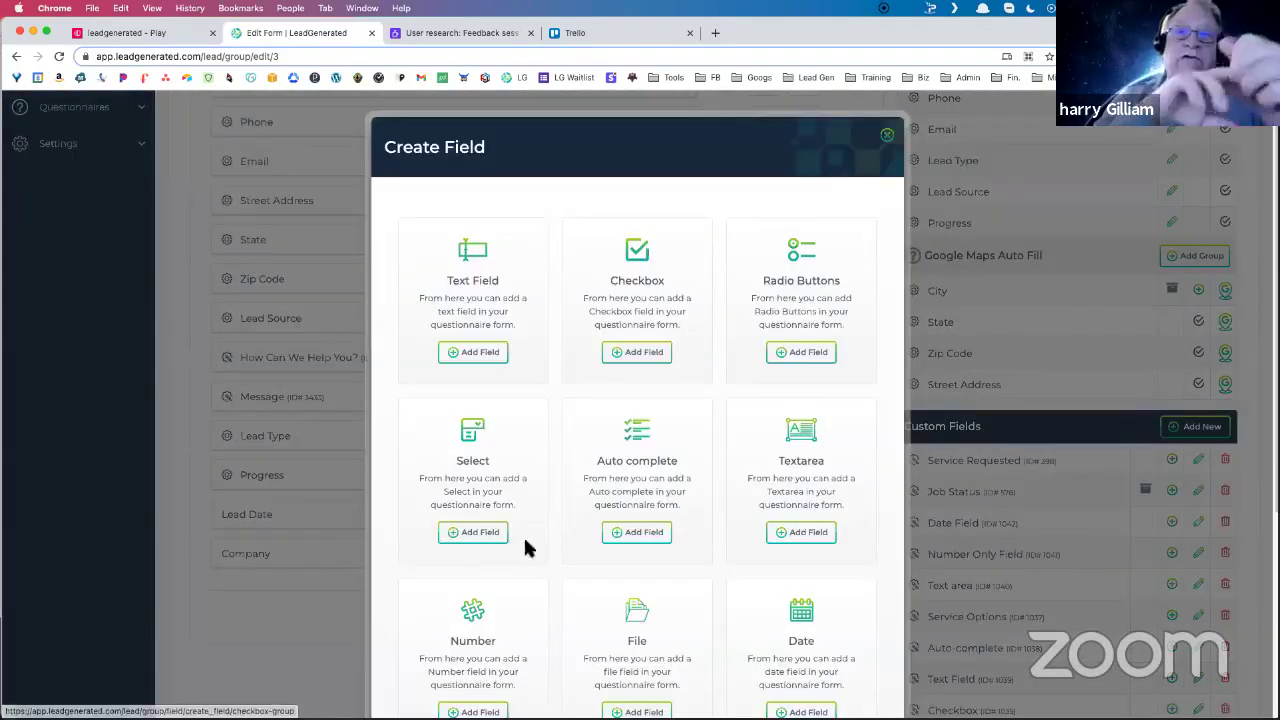
{"action": "left_click", "coordinate": [478, 540]}
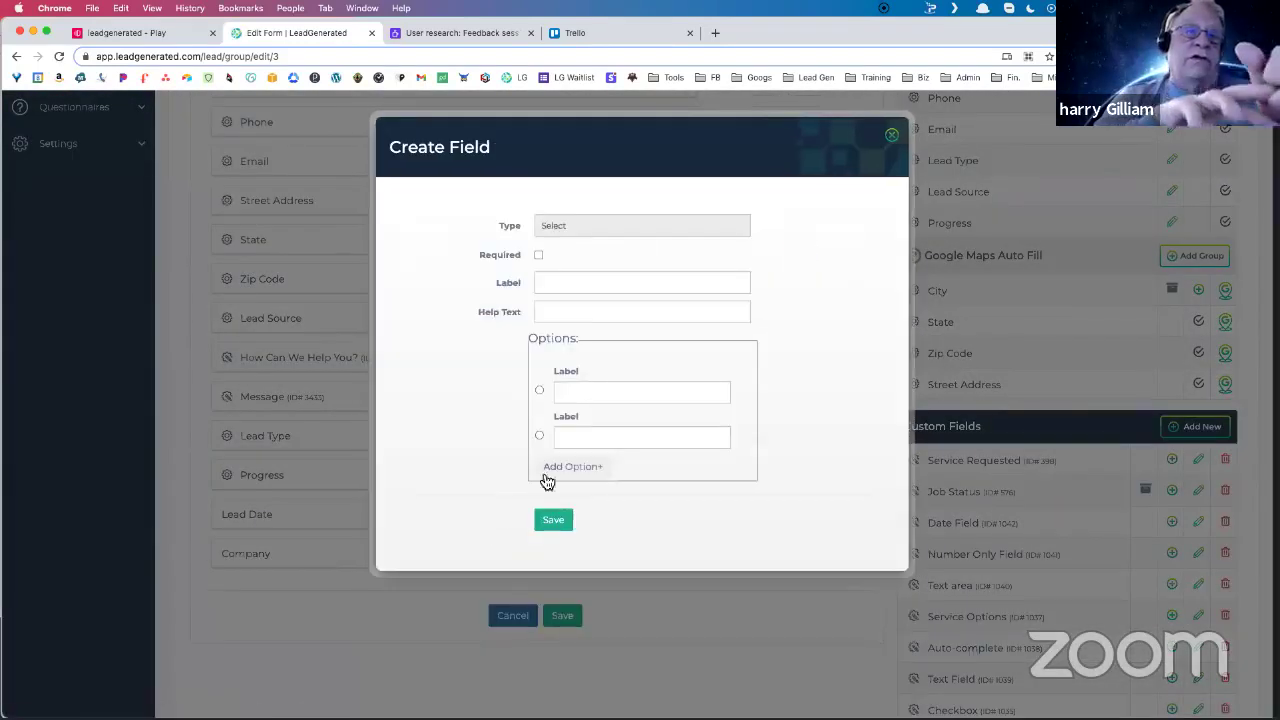
{"action": "left_click", "coordinate": [591, 393]}
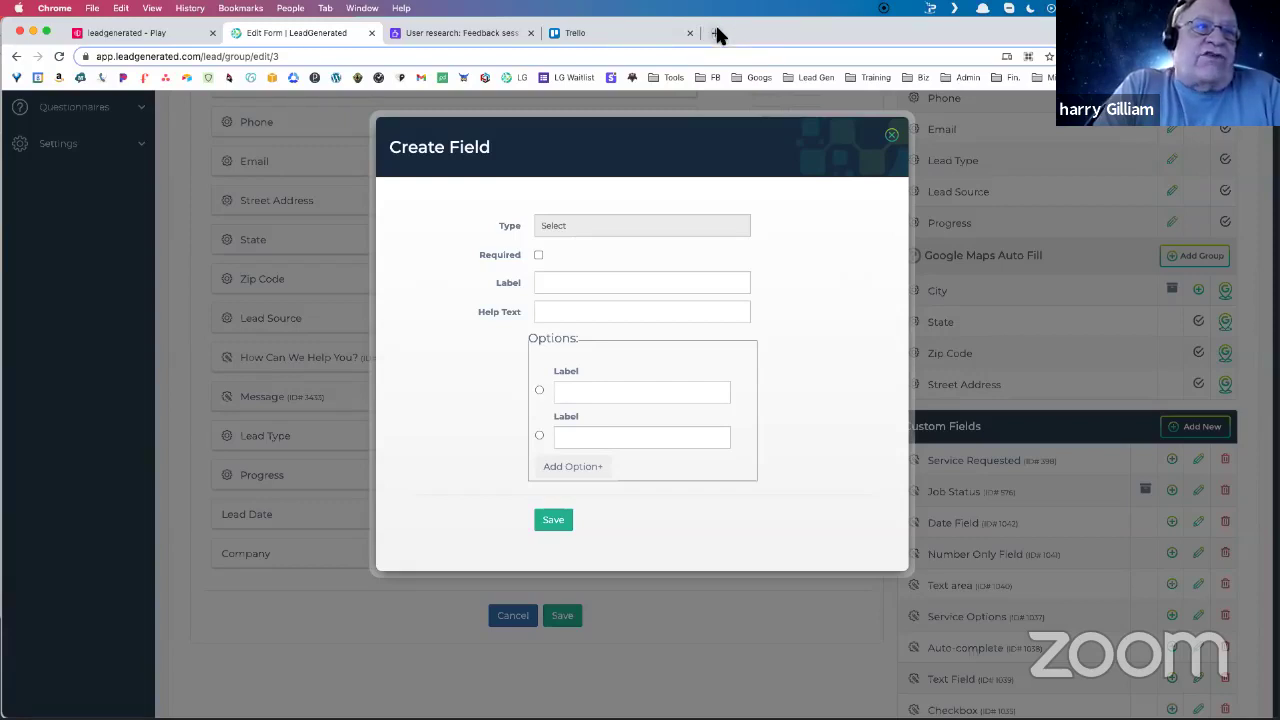
Bring the InVision Pipeline Deals prototype into the main browser window as a tab and examine its deal stages.
{"action": "left_click", "coordinate": [715, 34]}
{"action": "key", "text": "super+w"}
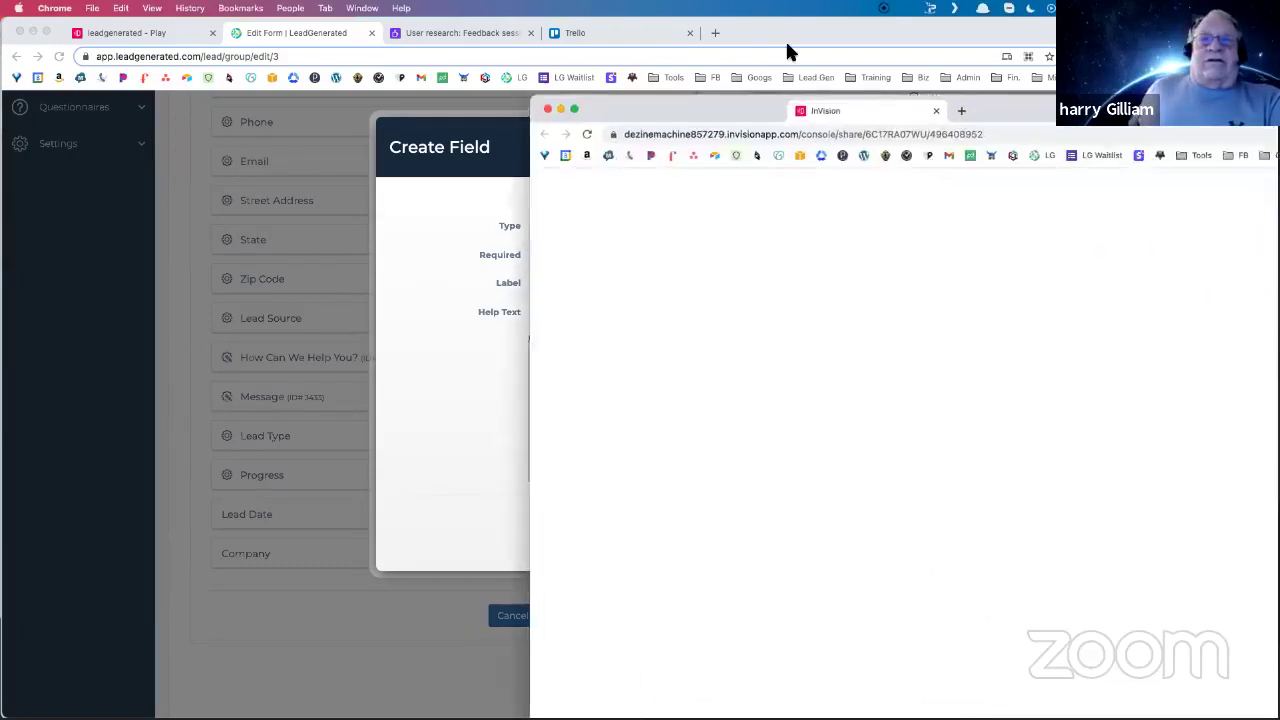
{"action": "left_click_drag", "start_coordinate": [785, 38], "coordinate": [769, 33]}
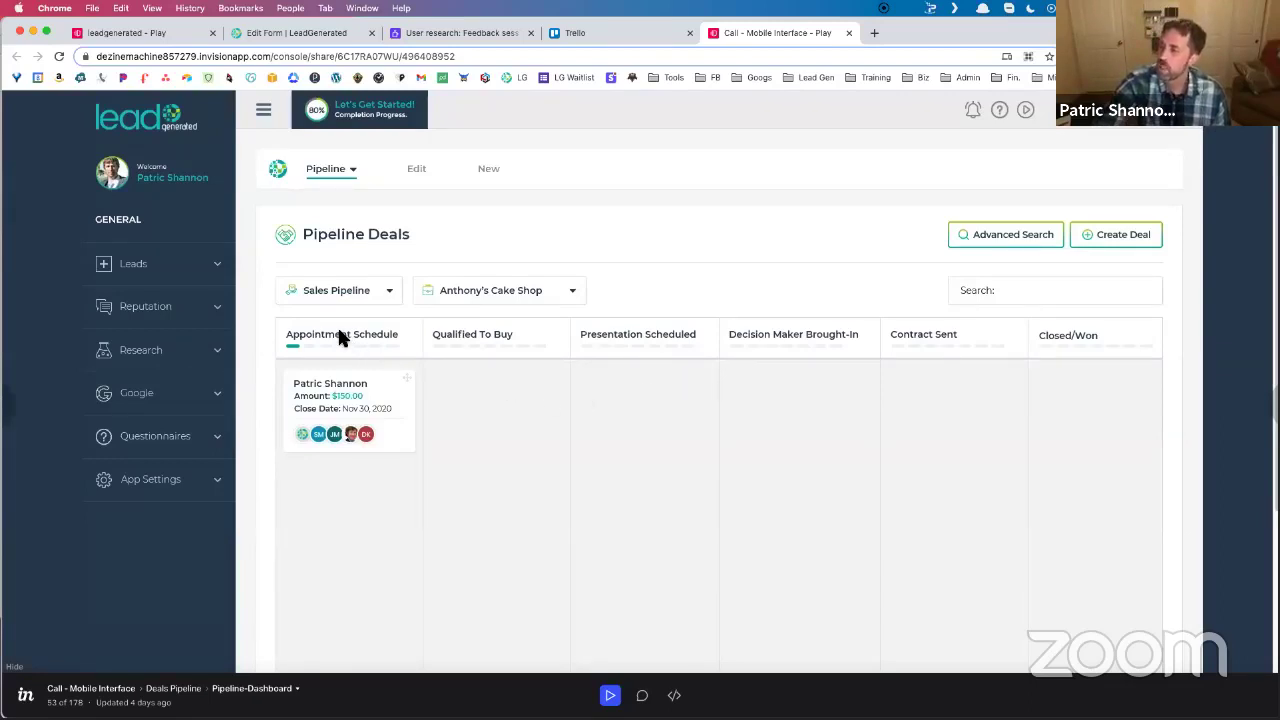
{"action": "left_click", "coordinate": [531, 408]}
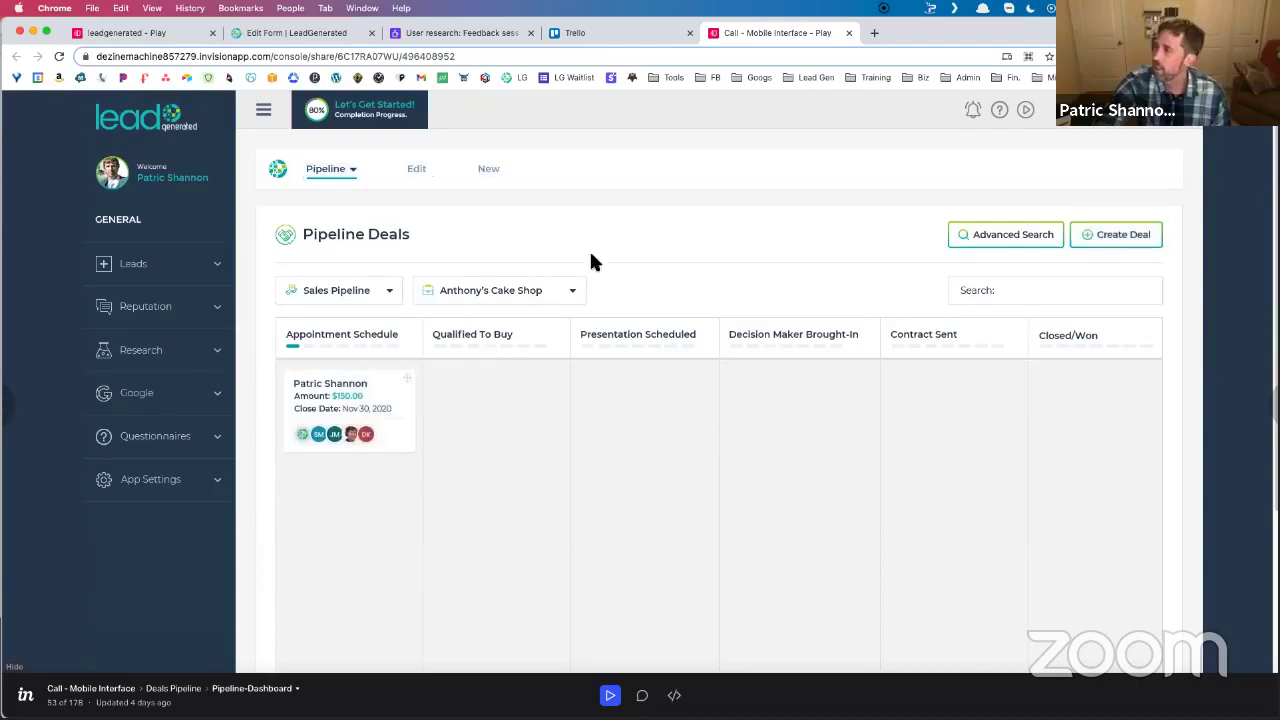
Open the deal card under Appointment Schedule and review its stage, company, associated records, contacts and attachments sections.
{"action": "left_click", "coordinate": [412, 390]}
{"action": "scroll", "coordinate": [647, 313], "scroll_direction": "down", "scroll_amount": 2}
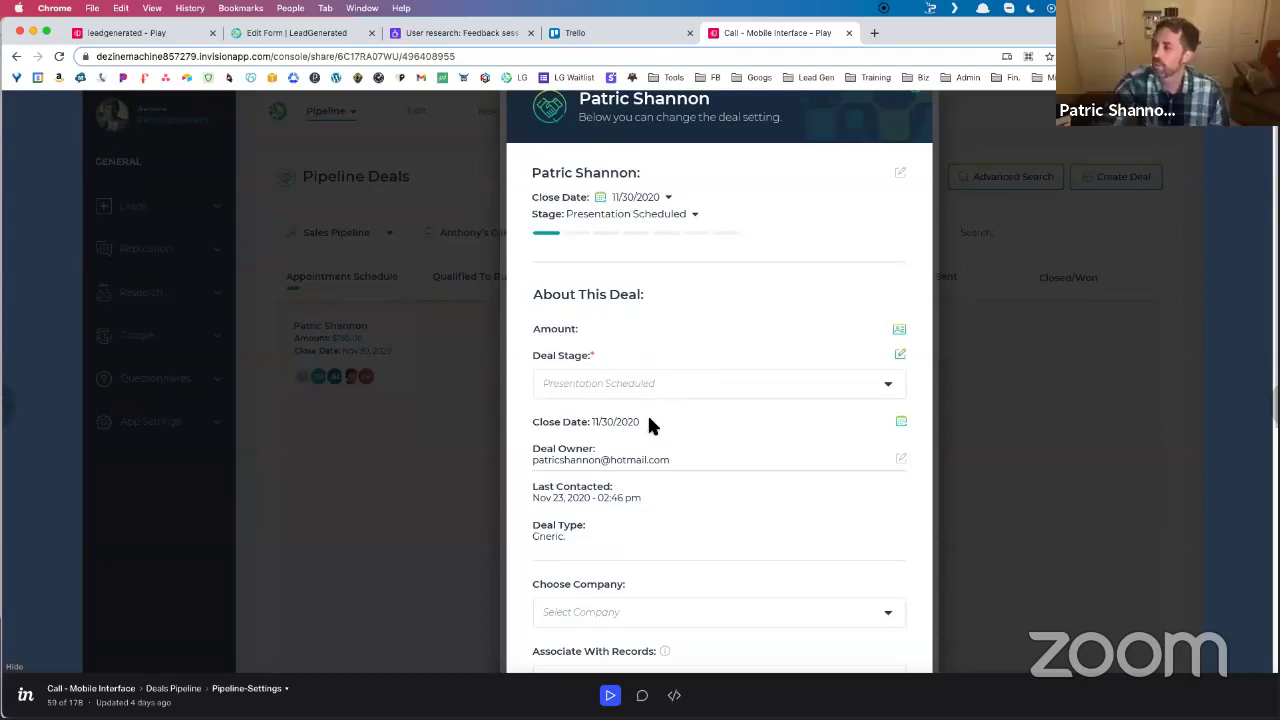
{"action": "scroll", "coordinate": [649, 423], "scroll_direction": "down", "scroll_amount": 7}
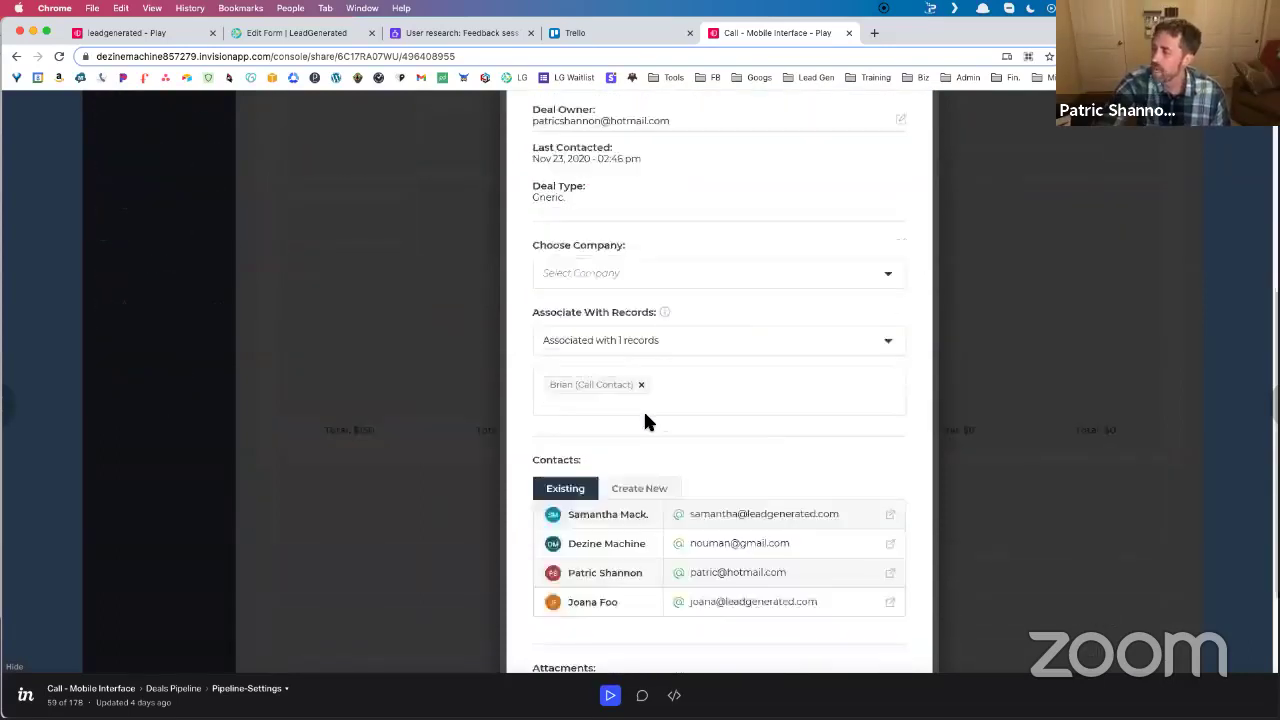
{"action": "scroll", "coordinate": [645, 421], "scroll_direction": "down", "scroll_amount": 3}
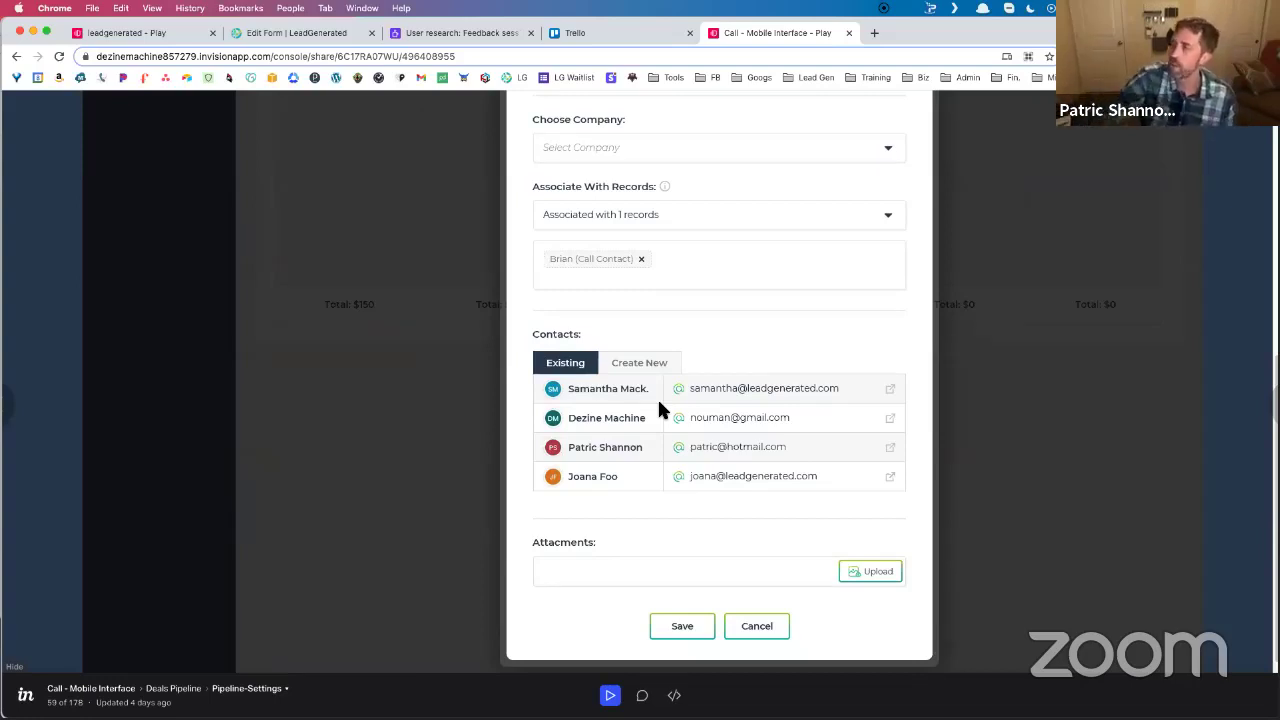
{"action": "scroll", "coordinate": [665, 385], "scroll_direction": "up", "scroll_amount": 10}
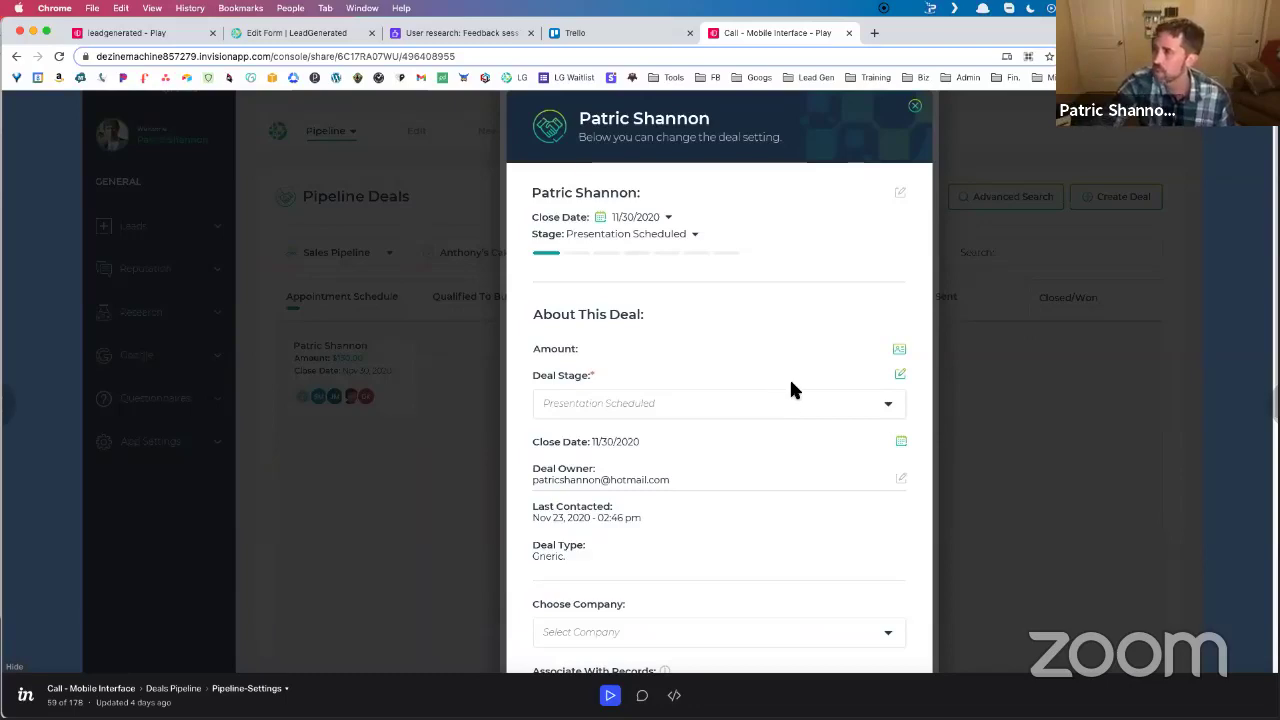
{"action": "scroll", "coordinate": [805, 390], "scroll_direction": "down", "scroll_amount": 2}
{"action": "scroll", "coordinate": [800, 400], "scroll_direction": "down", "scroll_amount": 8}
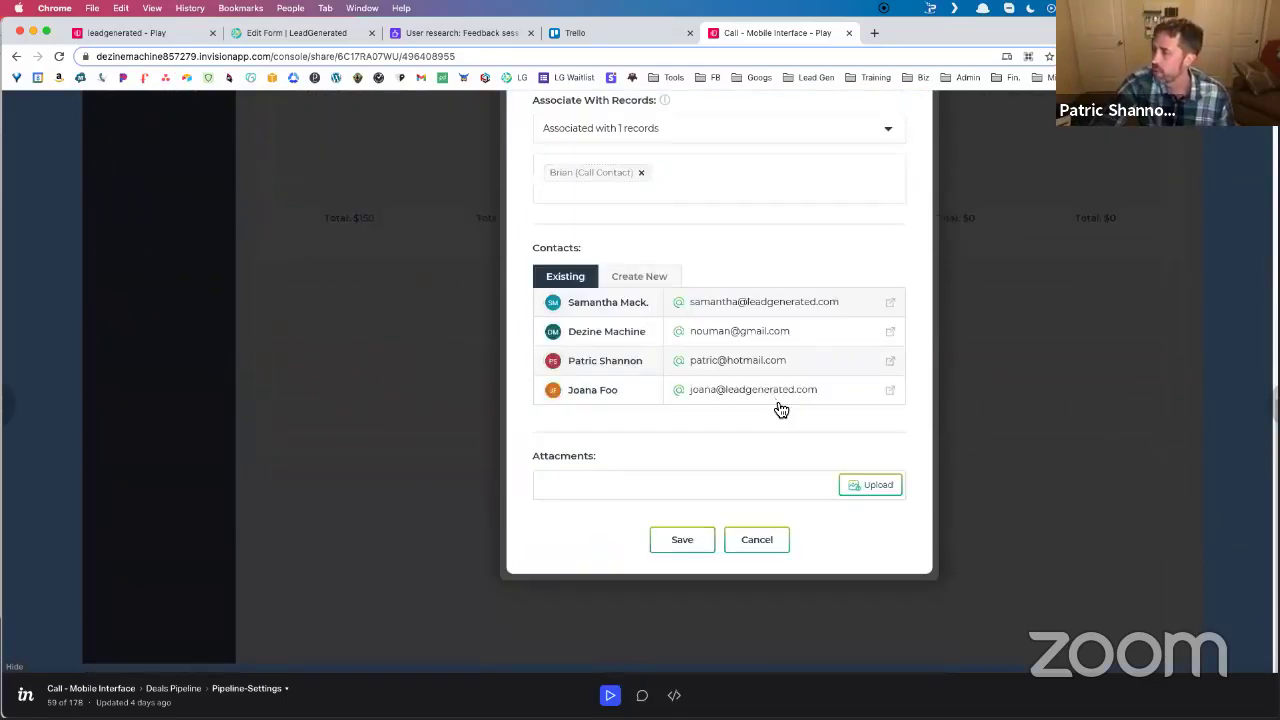
{"action": "scroll", "coordinate": [778, 405], "scroll_direction": "up", "scroll_amount": 5}
{"action": "scroll", "coordinate": [780, 395], "scroll_direction": "up", "scroll_amount": 1}
{"action": "left_click", "coordinate": [766, 310]}
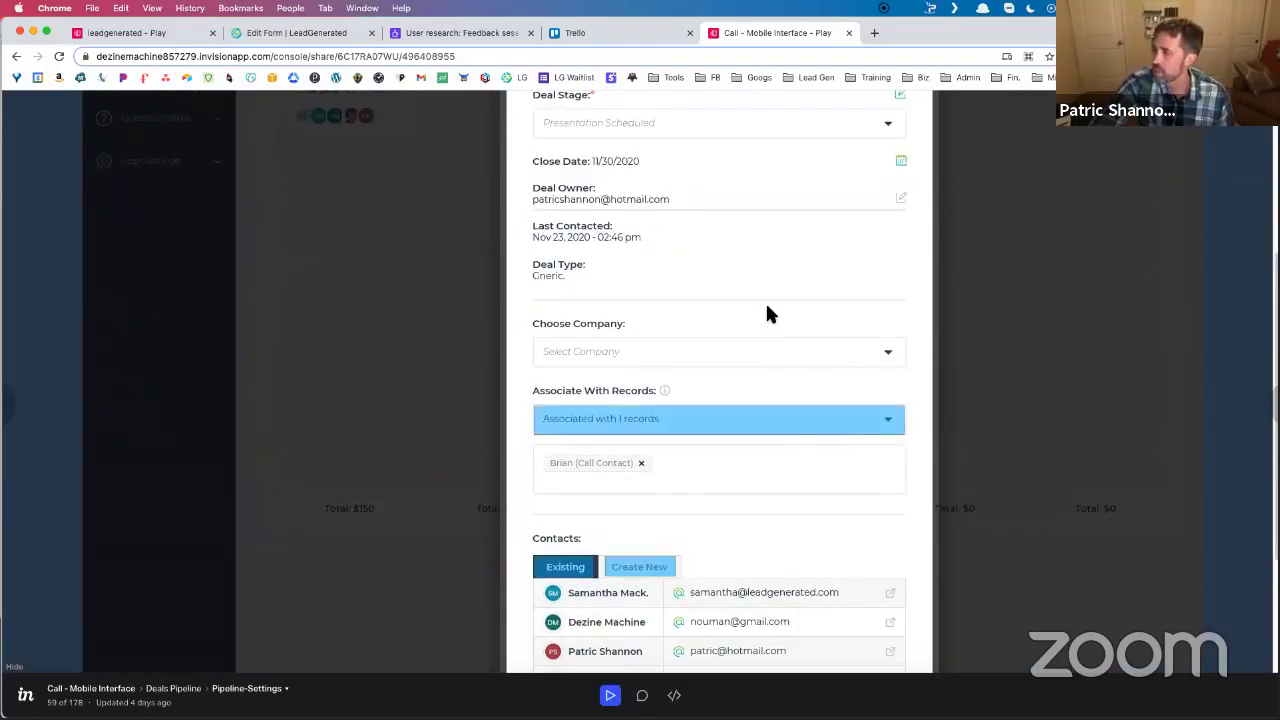
Expand the deal's associated records to review companies, contacts and deals, and close the deal to return to the Pipeline Deals board.
{"action": "left_click", "coordinate": [755, 429]}
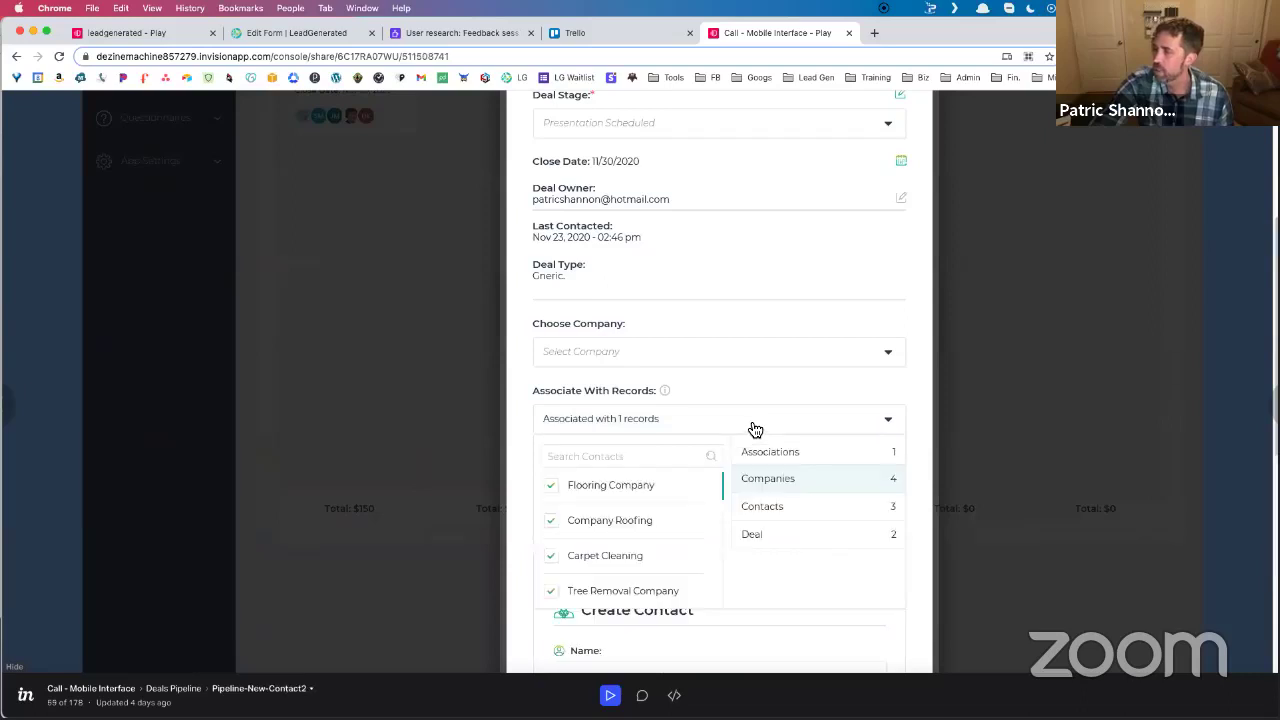
{"action": "scroll", "coordinate": [755, 429], "scroll_direction": "down", "scroll_amount": 3}
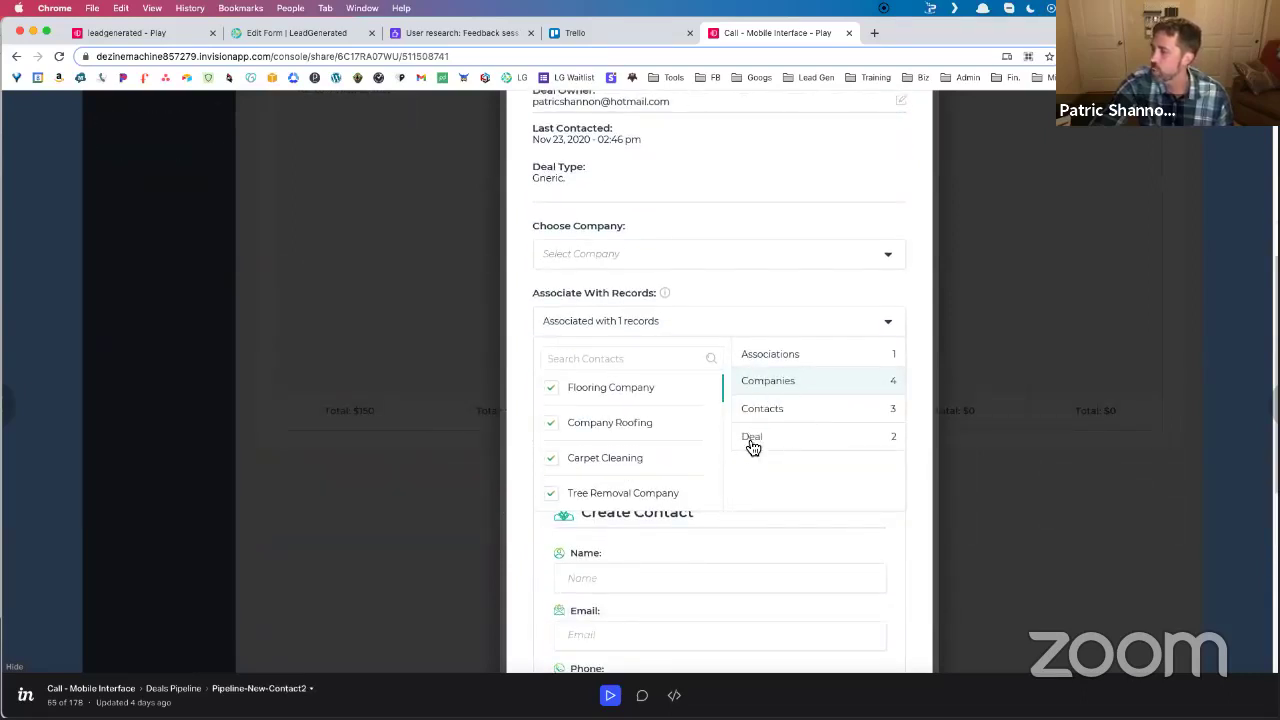
{"action": "scroll", "coordinate": [830, 432], "scroll_direction": "up", "scroll_amount": 10}
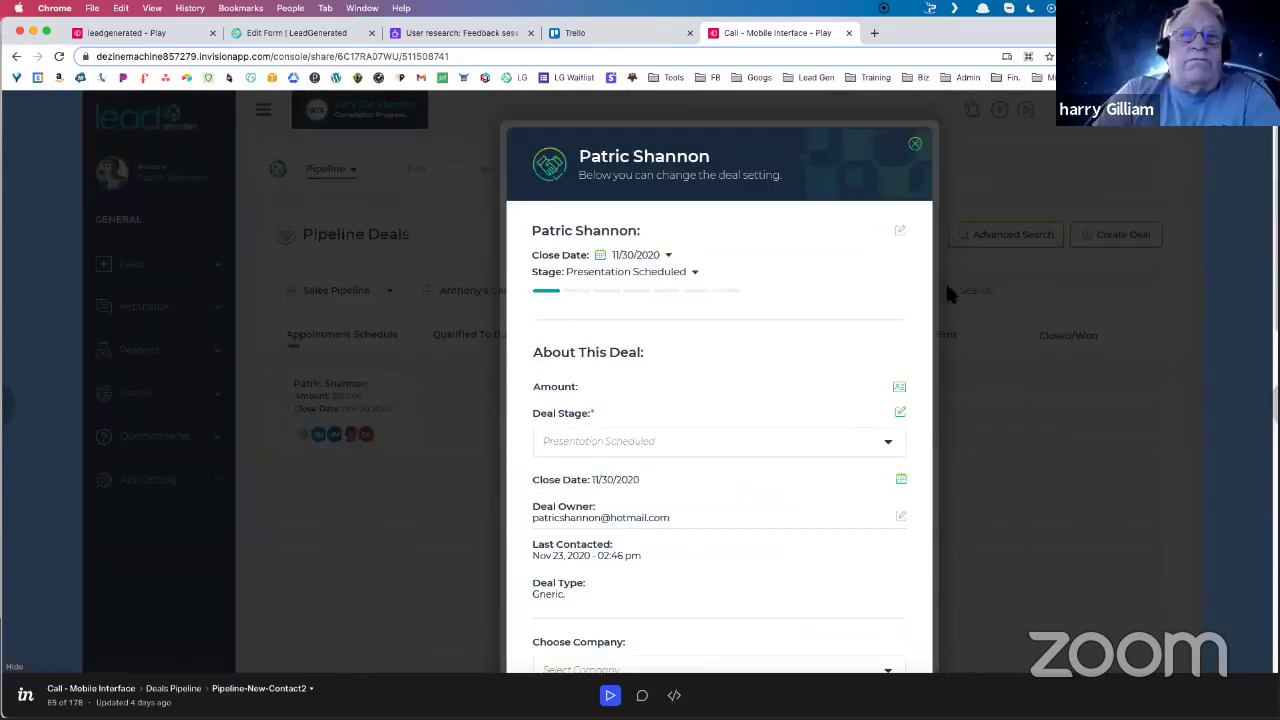
{"action": "left_click", "coordinate": [915, 145]}
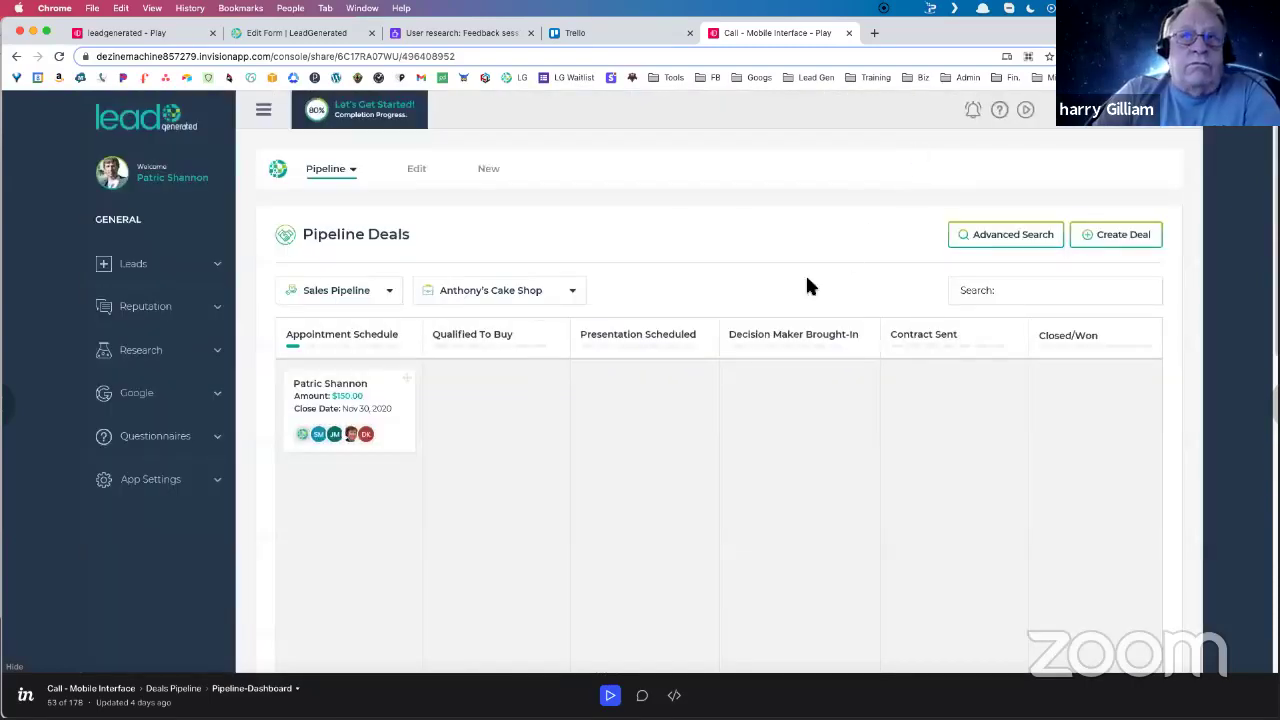
{"action": "left_click", "coordinate": [521, 221]}
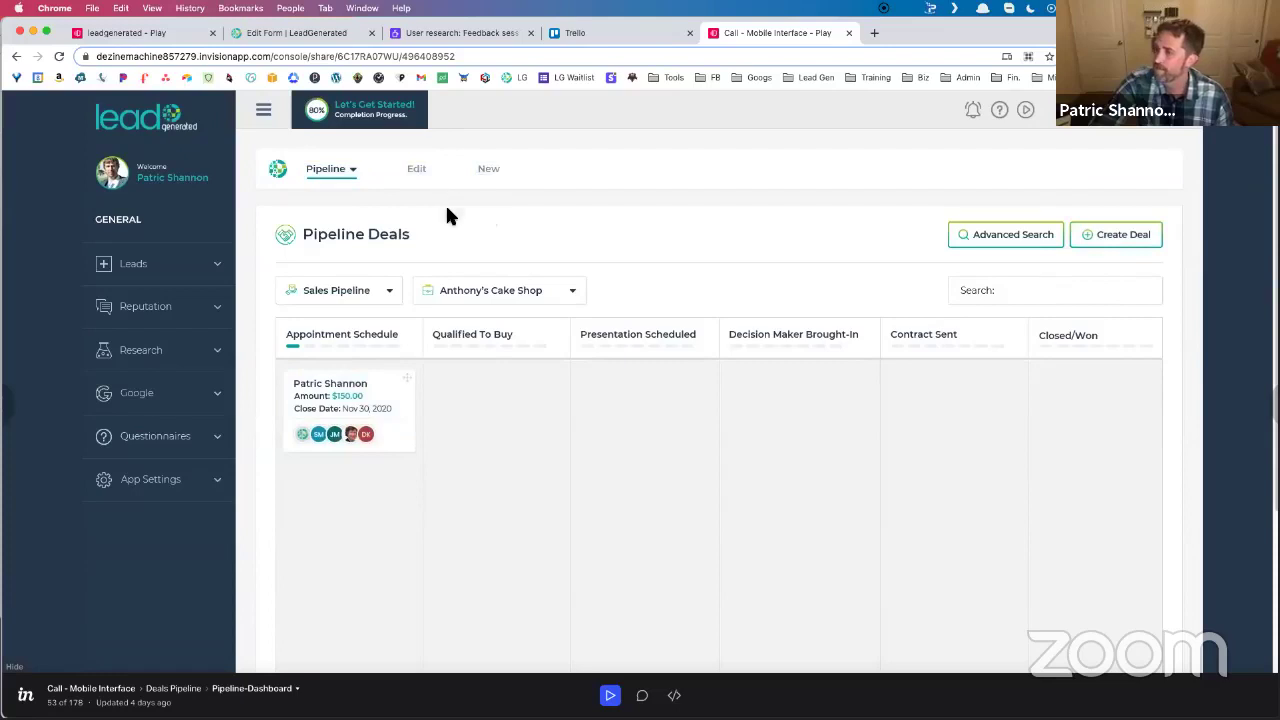
{"action": "left_click", "coordinate": [197, 255]}
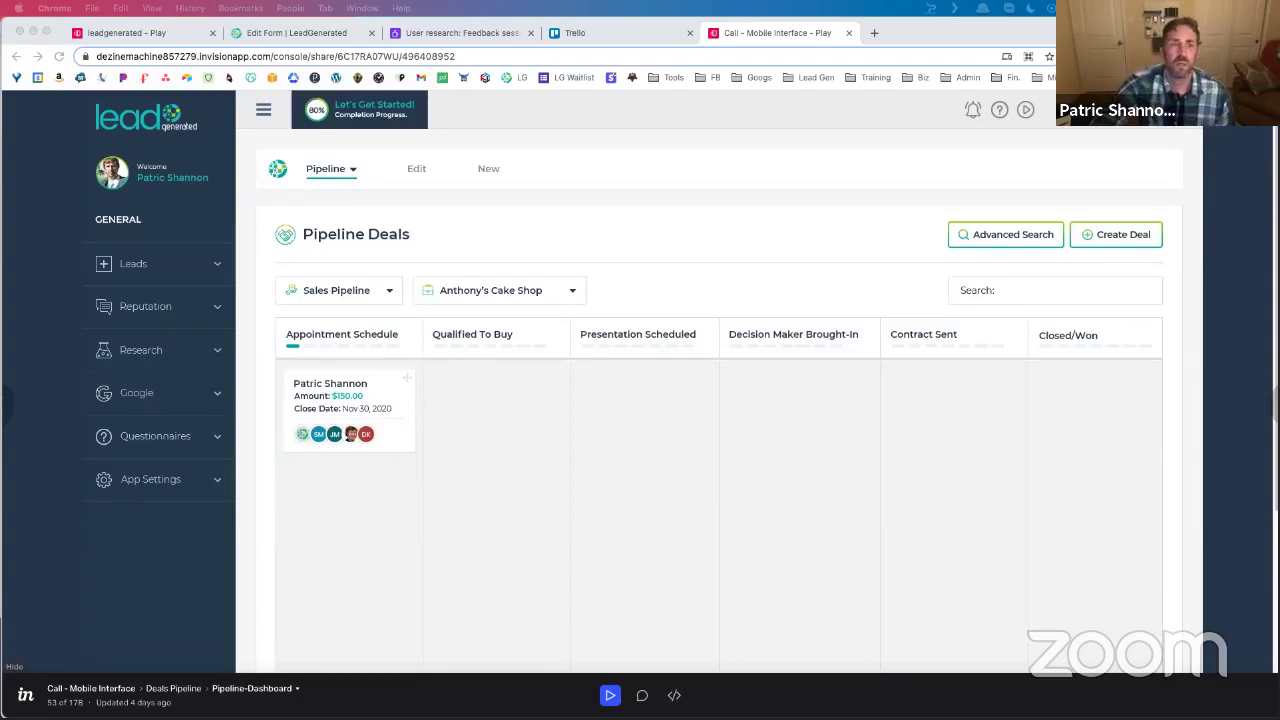
Bring the InVision Tasks prototype into the main browser window as a tab and open its Create Task form.
{"action": "left_click_drag", "start_coordinate": [1000, 129], "coordinate": [929, 29]}
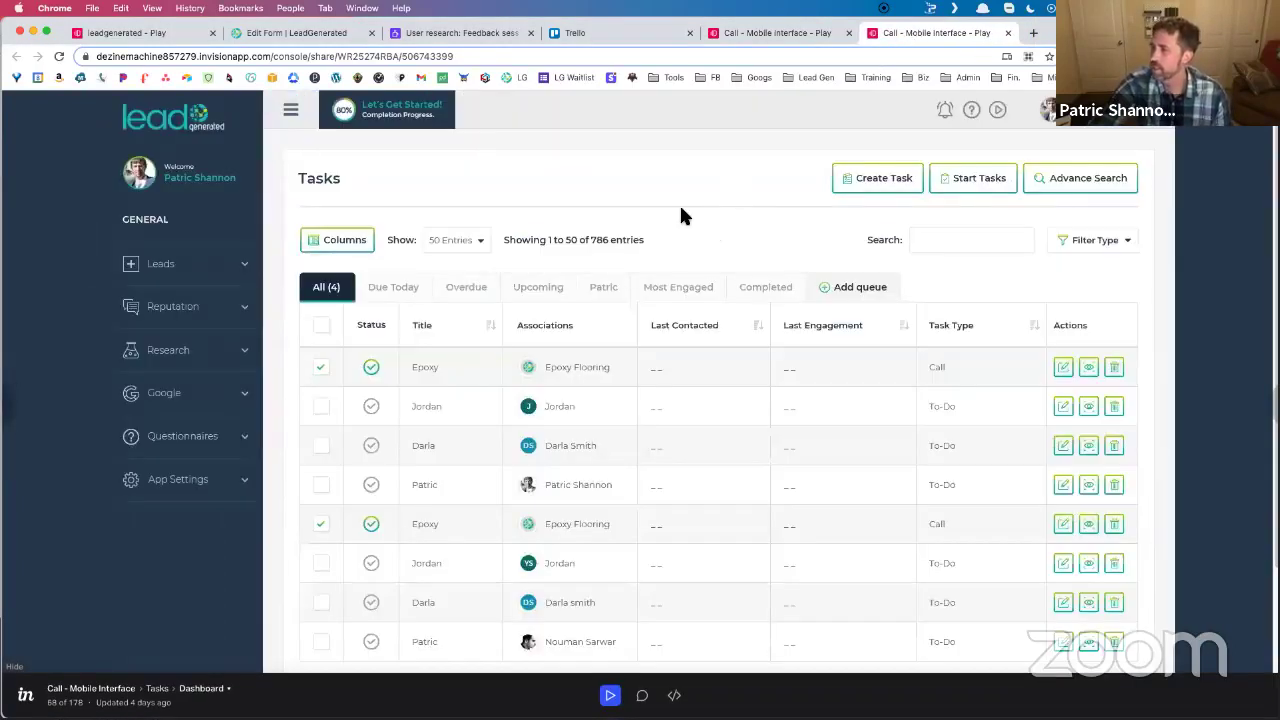
{"action": "left_click", "coordinate": [862, 187]}
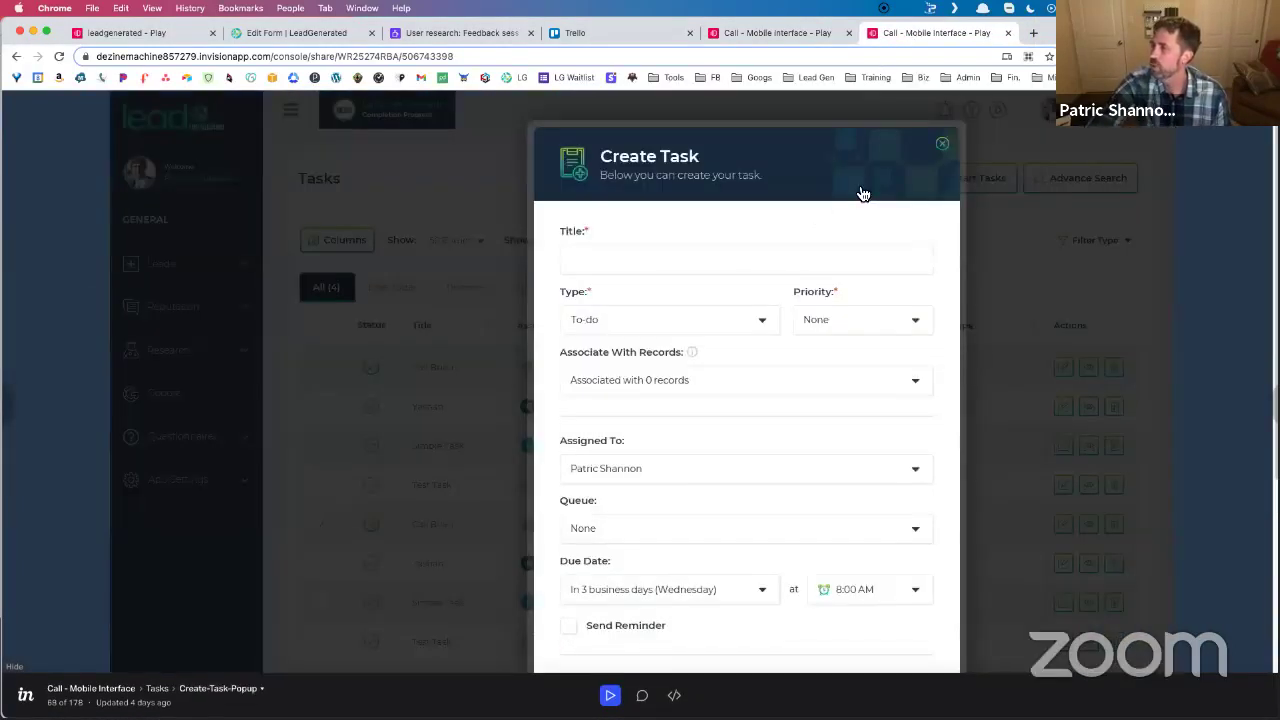
{"action": "scroll", "coordinate": [697, 345], "scroll_direction": "down", "scroll_amount": 3}
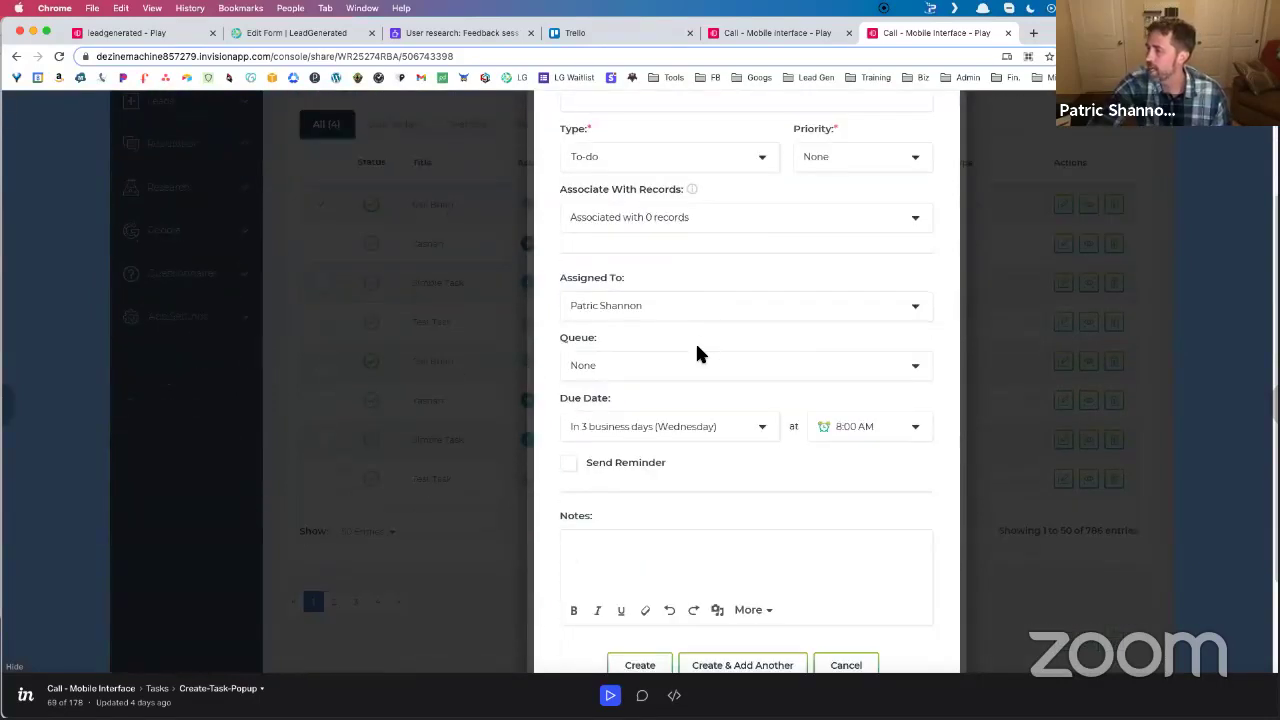
Enable Send Reminder for the task and review its priority, associated records, due date and text message reminder settings.
{"action": "left_click", "coordinate": [569, 465]}
{"action": "scroll", "coordinate": [580, 470], "scroll_direction": "down", "scroll_amount": 5}
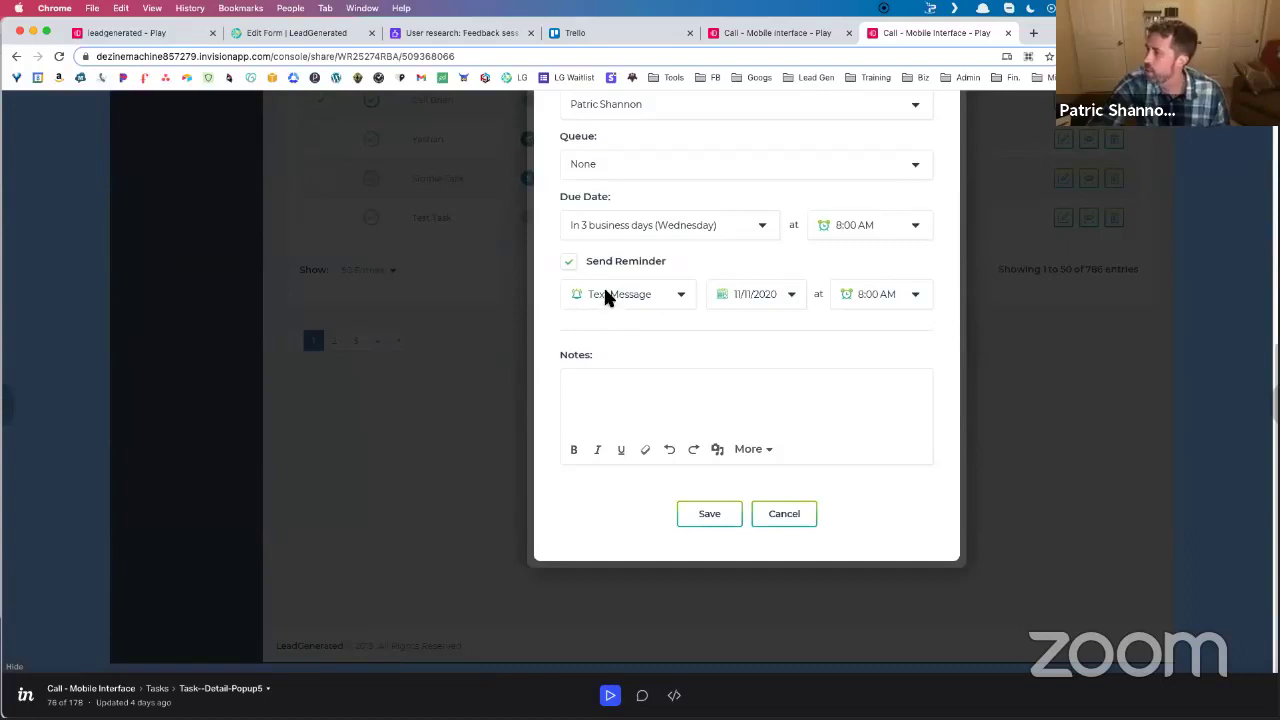
{"action": "scroll", "coordinate": [659, 240], "scroll_direction": "up", "scroll_amount": 5}
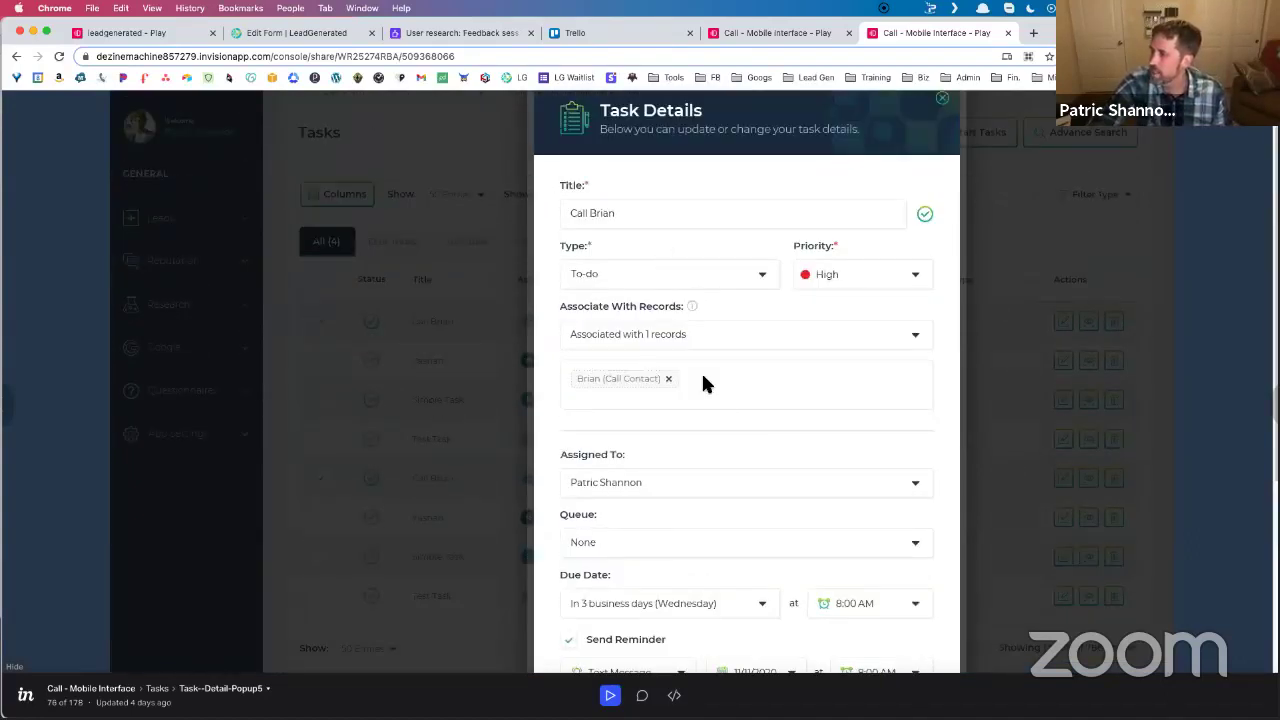
{"action": "scroll", "coordinate": [703, 384], "scroll_direction": "down", "scroll_amount": 3}
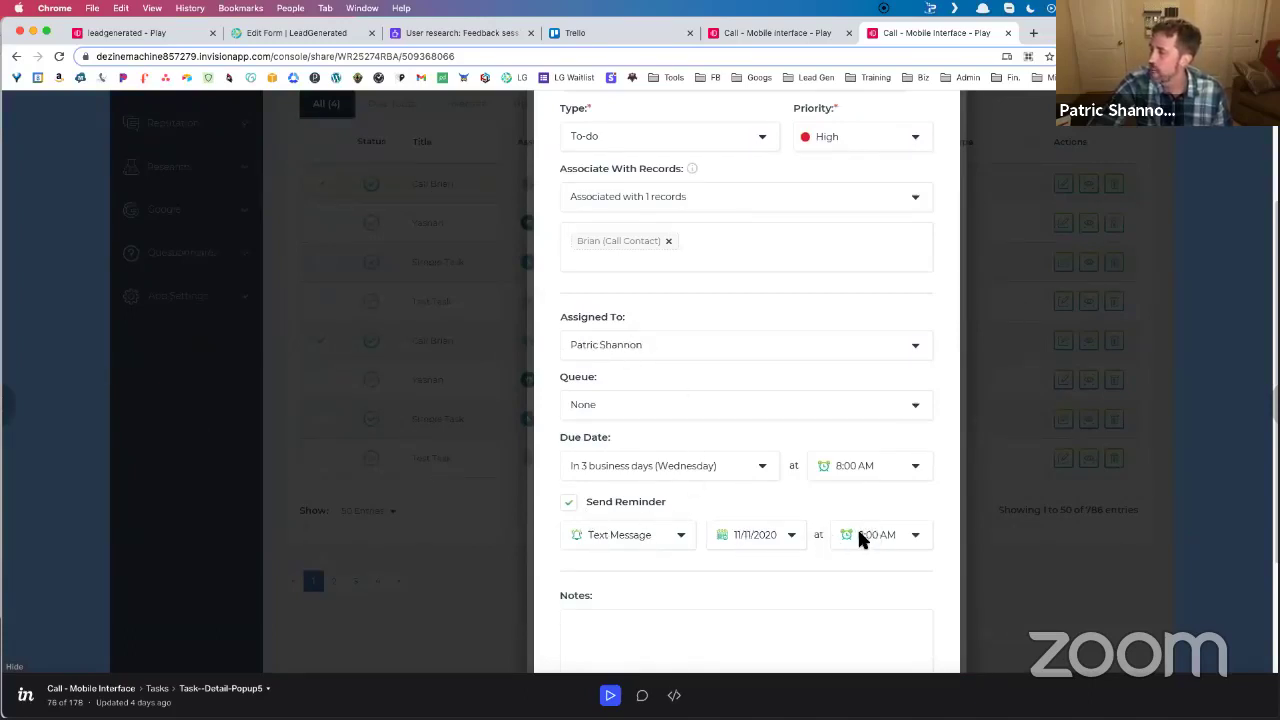
{"action": "scroll", "coordinate": [613, 451], "scroll_direction": "down", "scroll_amount": 1}
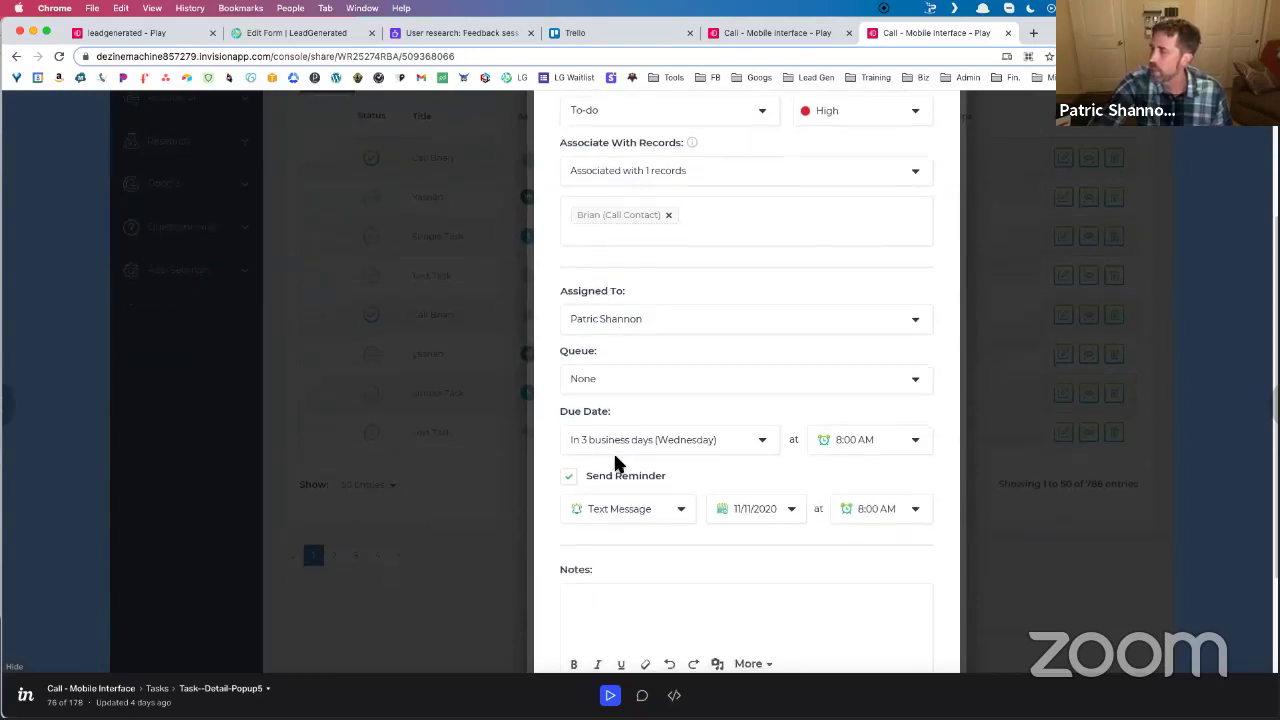
{"action": "scroll", "coordinate": [613, 451], "scroll_direction": "up", "scroll_amount": 4}
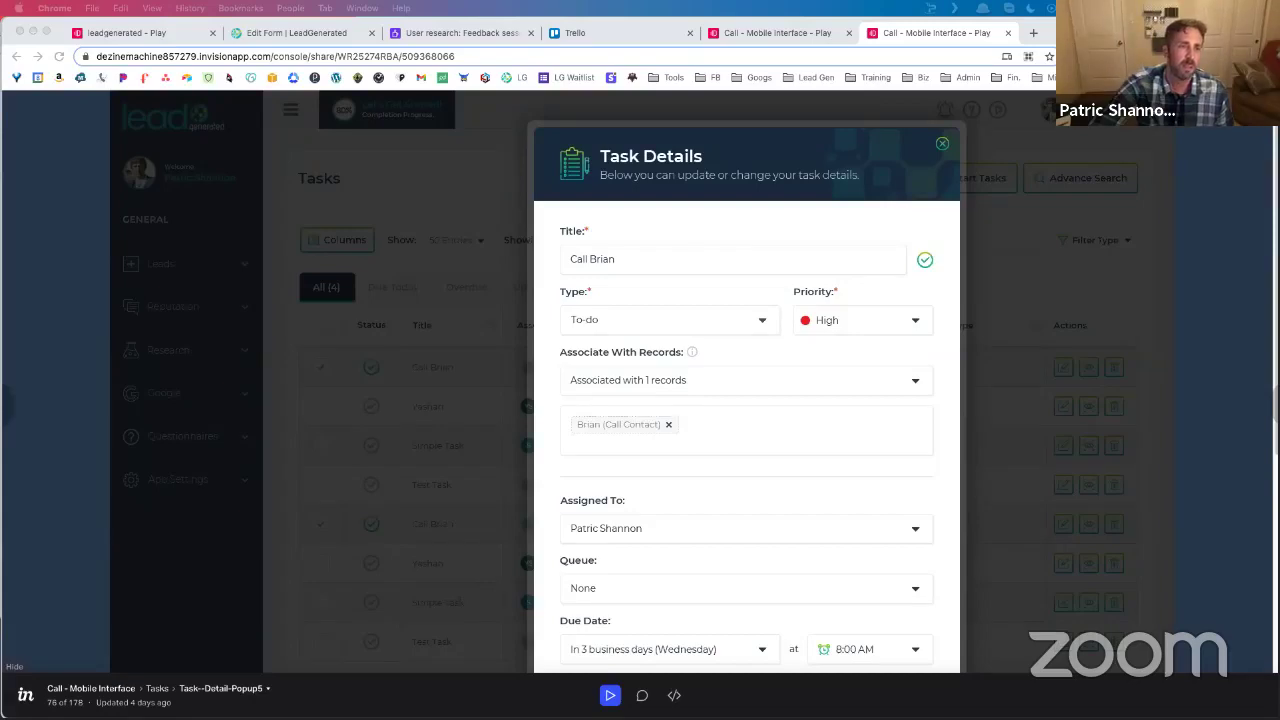
Bring the InVision Contacts prototype into the main browser window as a tab and open the first contact's detail page.
{"action": "left_click_drag", "start_coordinate": [471, 715], "coordinate": [489, 17]}
{"action": "left_click", "coordinate": [685, 158]}
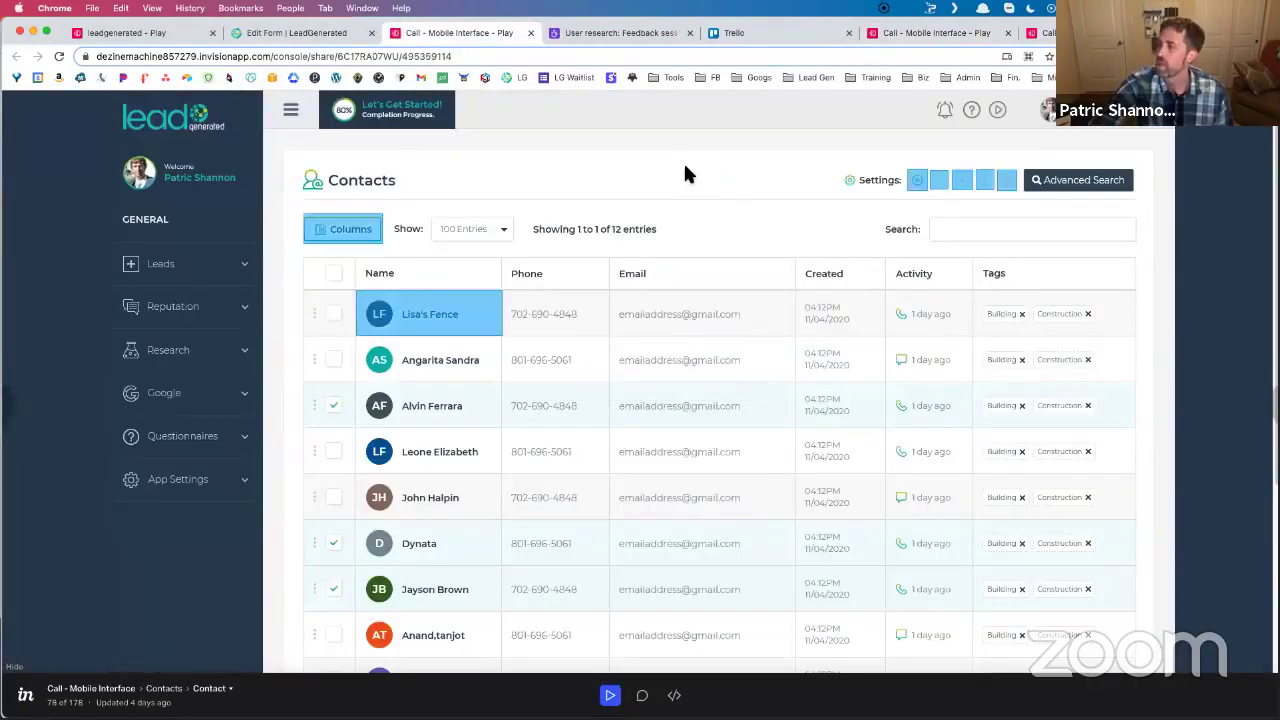
{"action": "left_click", "coordinate": [447, 325]}
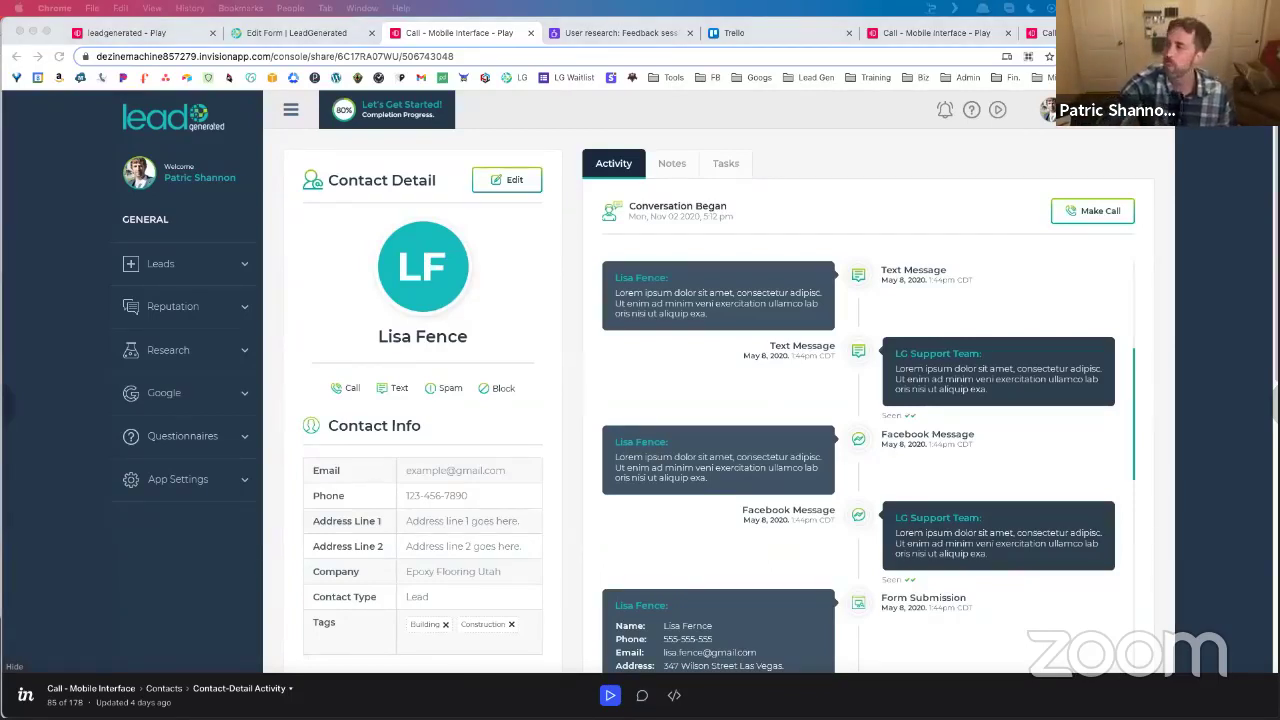
Review the contact's info, tags, history and activity timeline down to the SMS message box.
{"action": "scroll", "coordinate": [805, 425], "scroll_direction": "down", "scroll_amount": 2}
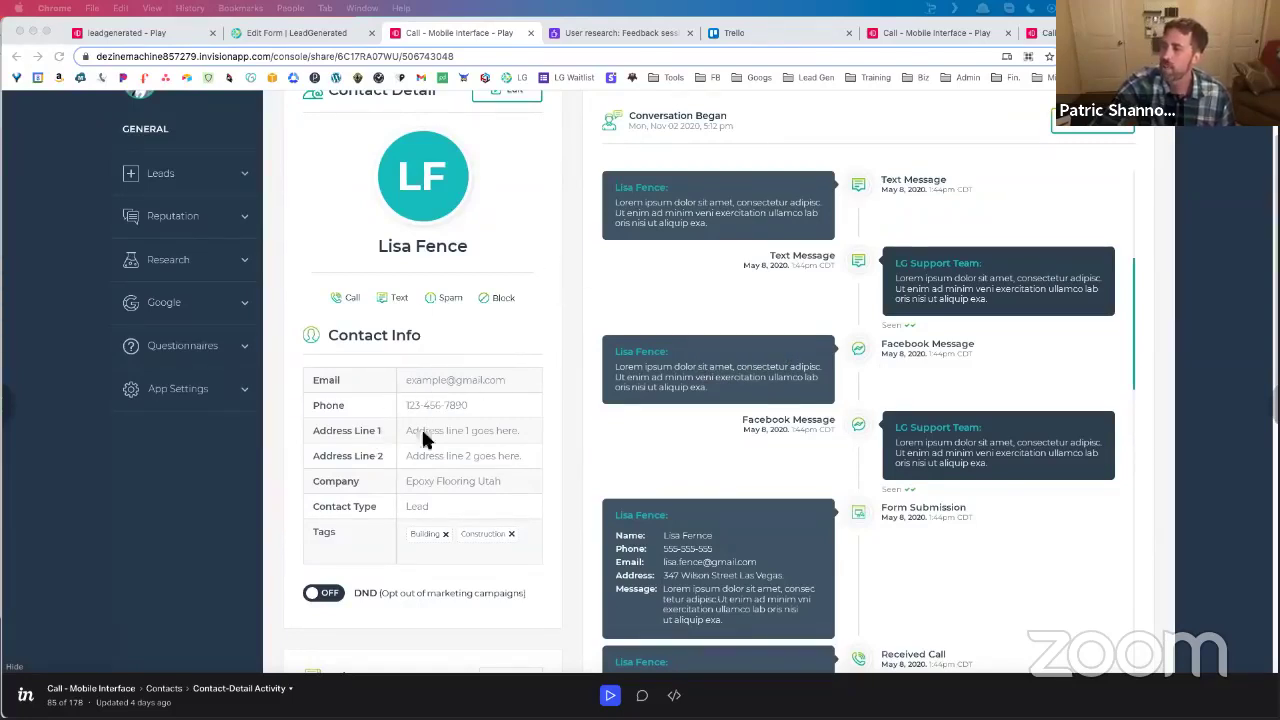
{"action": "scroll", "coordinate": [931, 390], "scroll_direction": "down", "scroll_amount": 3}
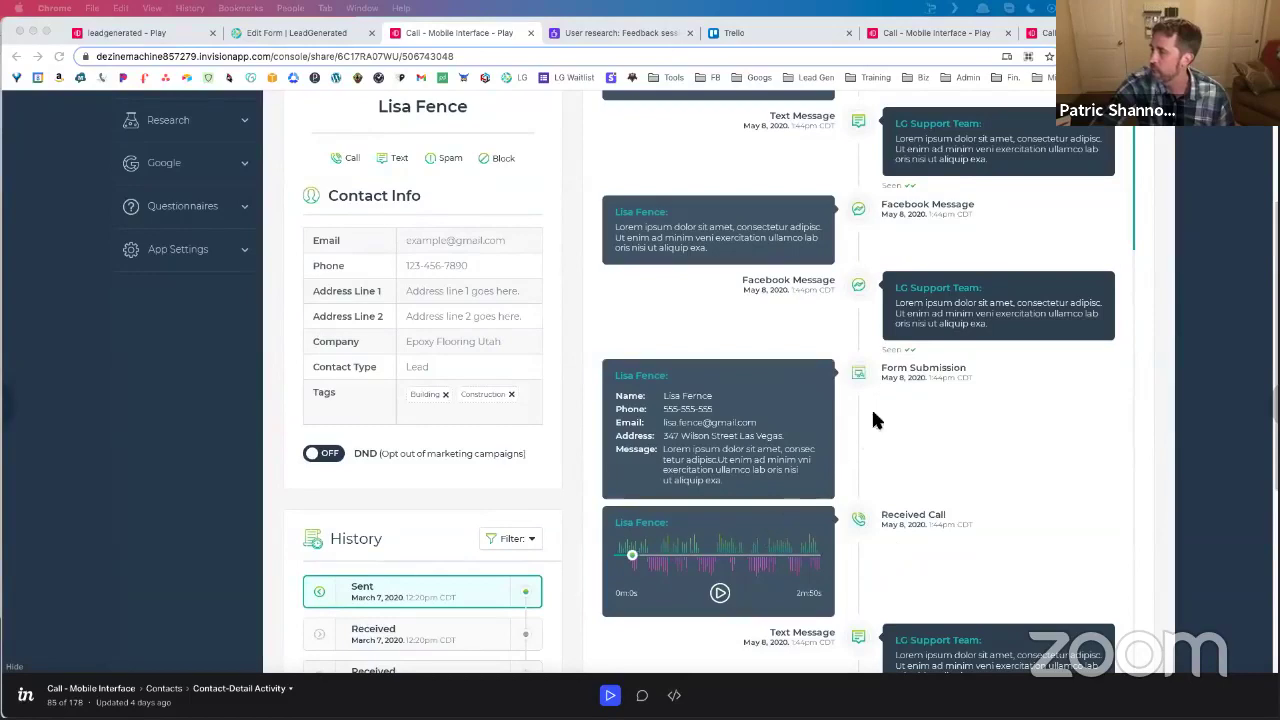
{"action": "scroll", "coordinate": [735, 373], "scroll_direction": "down", "scroll_amount": 1}
{"action": "scroll", "coordinate": [733, 363], "scroll_direction": "down", "scroll_amount": 5}
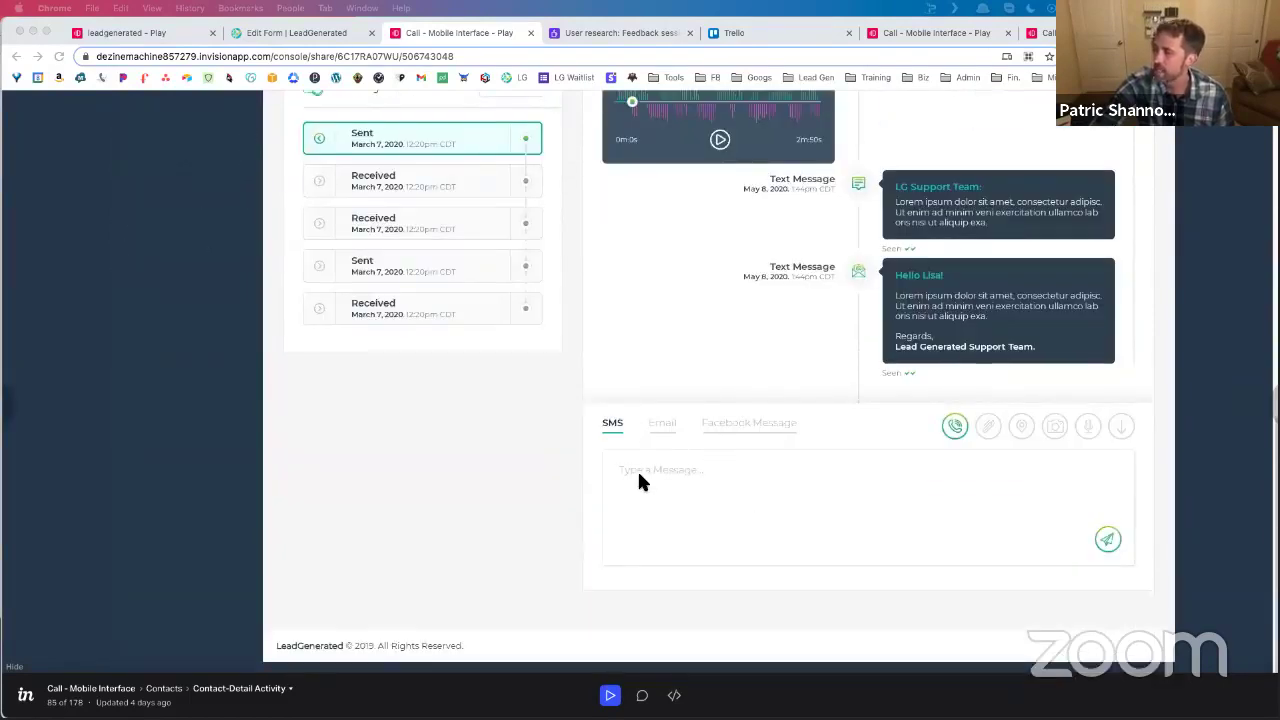
{"action": "left_click", "coordinate": [637, 474]}
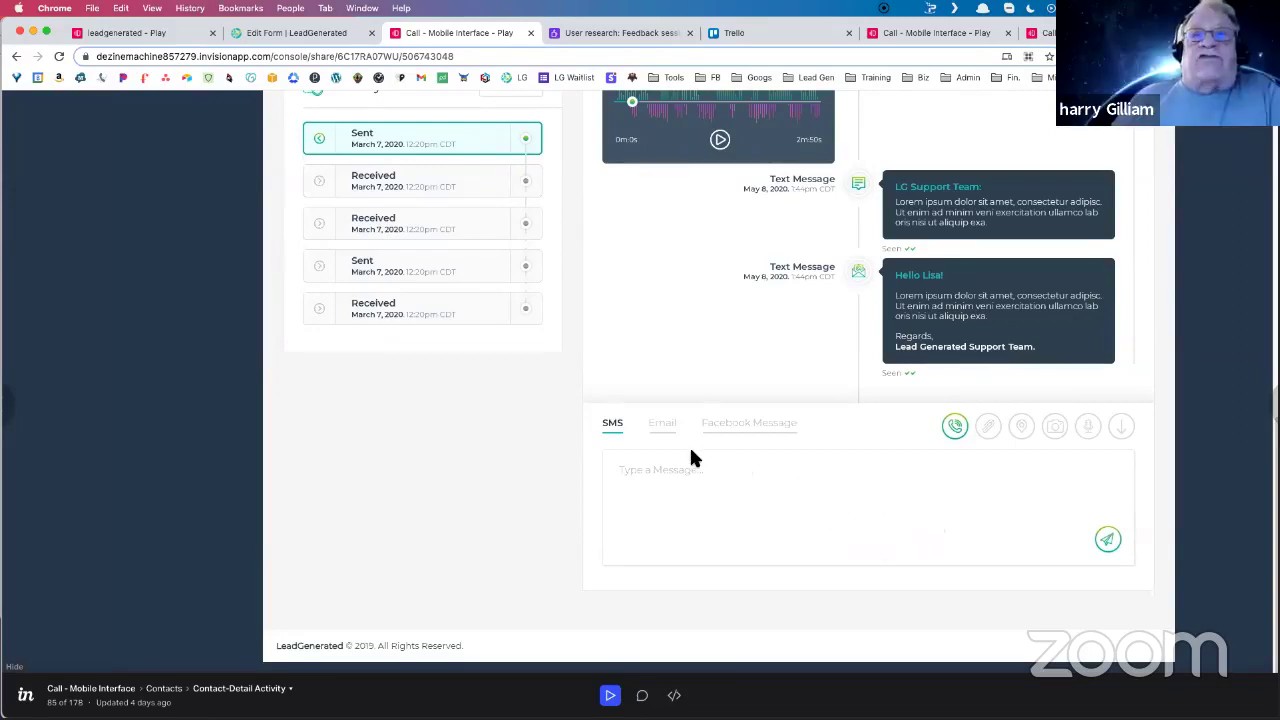
Go back over the contact's activity timeline, examining the Facebook messages, form submission, received call and text message entries.
{"action": "scroll", "coordinate": [688, 452], "scroll_direction": "up", "scroll_amount": 5}
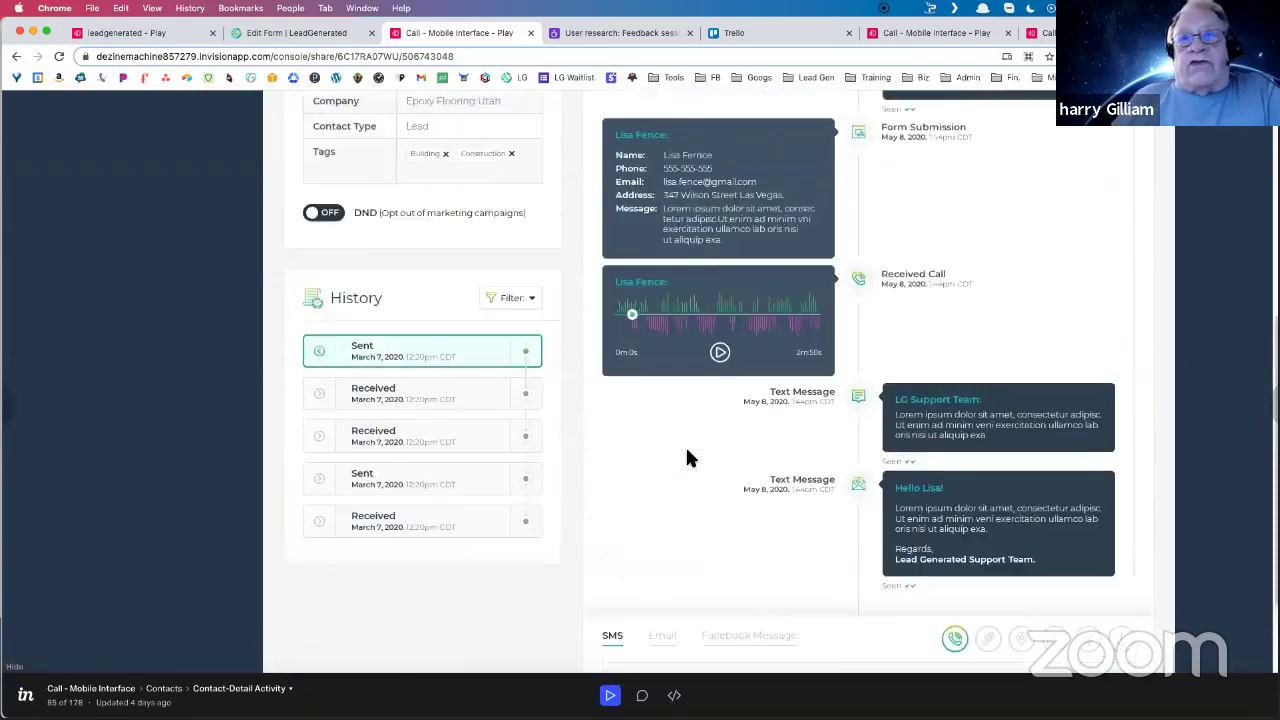
{"action": "scroll", "coordinate": [685, 444], "scroll_direction": "up", "scroll_amount": 2}
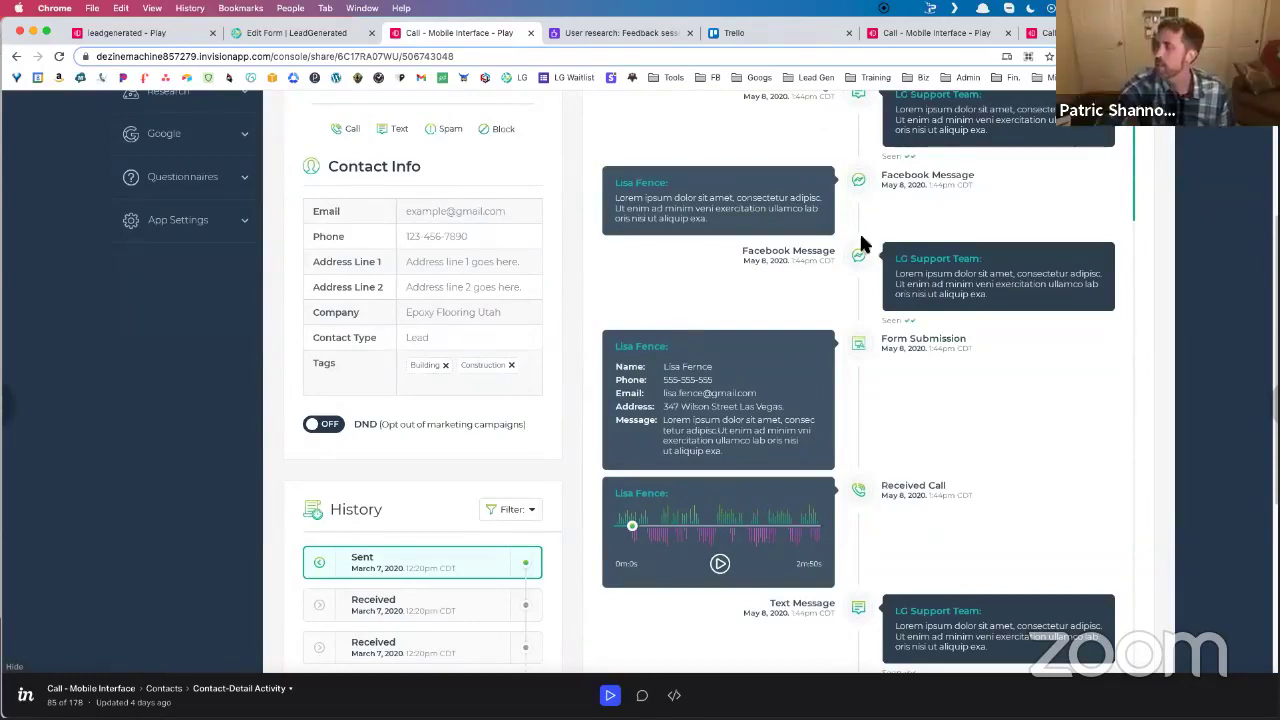
{"action": "scroll", "coordinate": [848, 240], "scroll_direction": "down", "scroll_amount": 1}
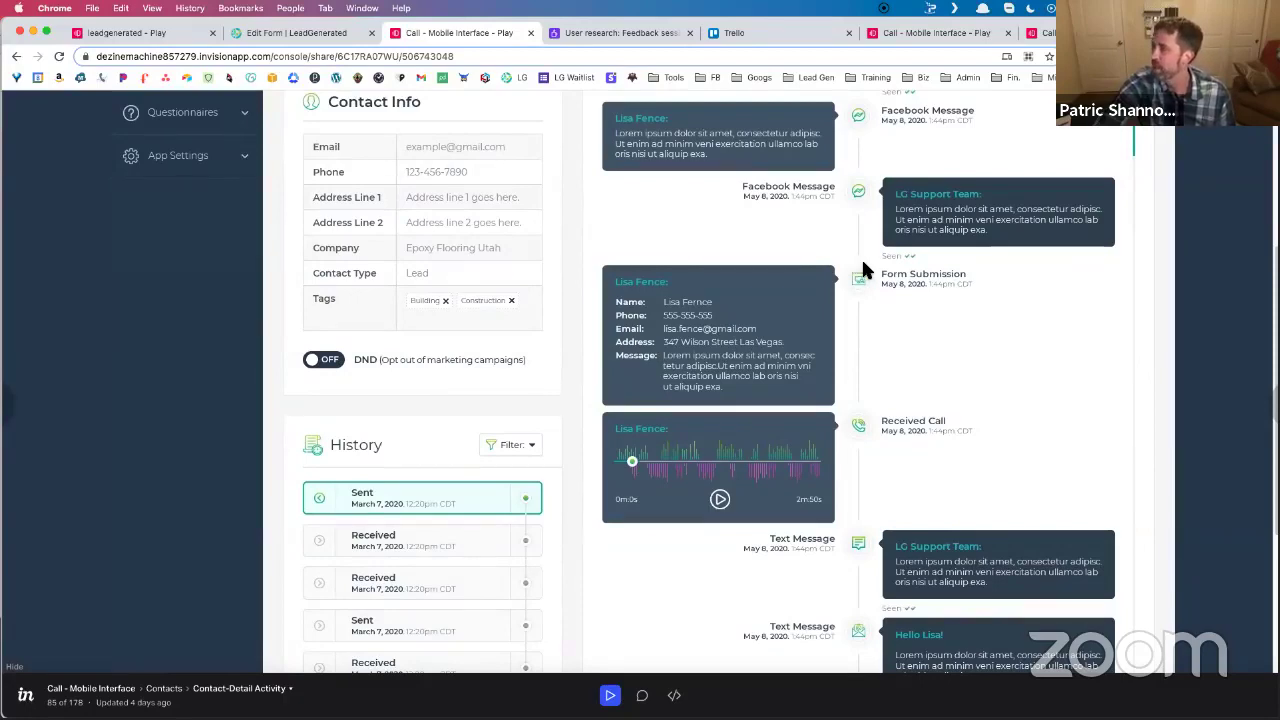
{"action": "scroll", "coordinate": [866, 268], "scroll_direction": "up", "scroll_amount": 3}
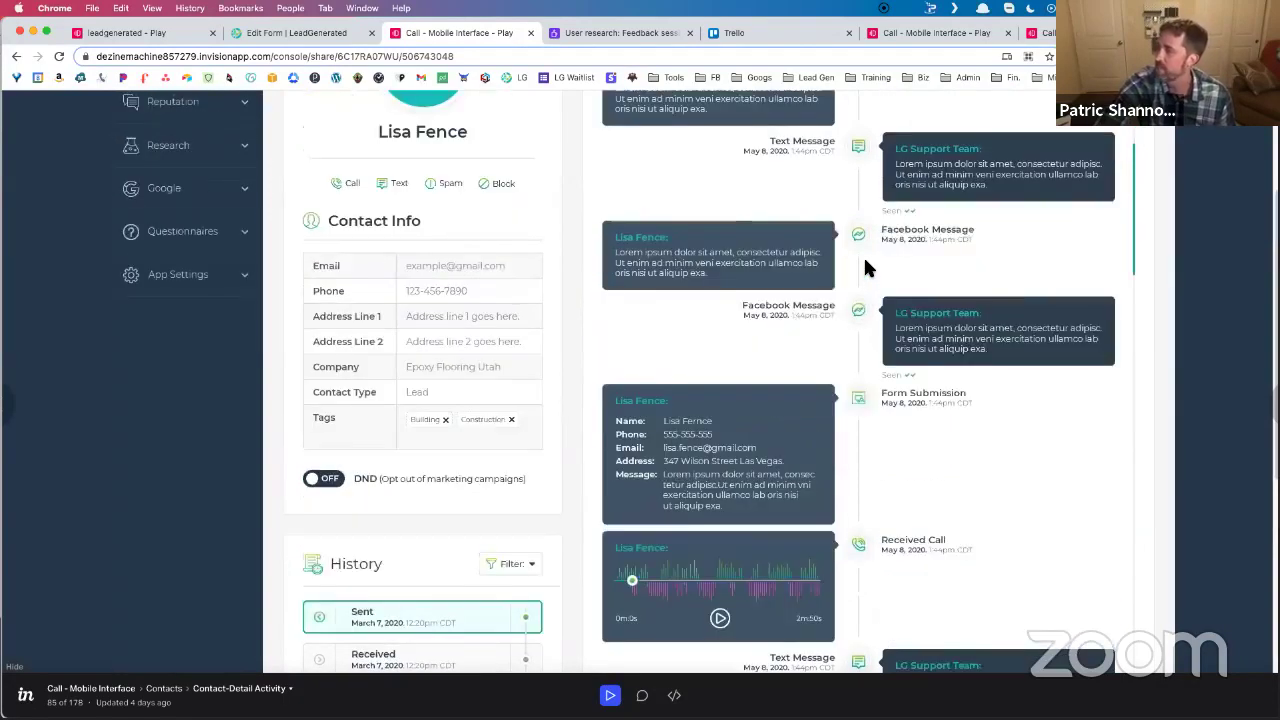
{"action": "scroll", "coordinate": [866, 268], "scroll_direction": "up", "scroll_amount": 1}
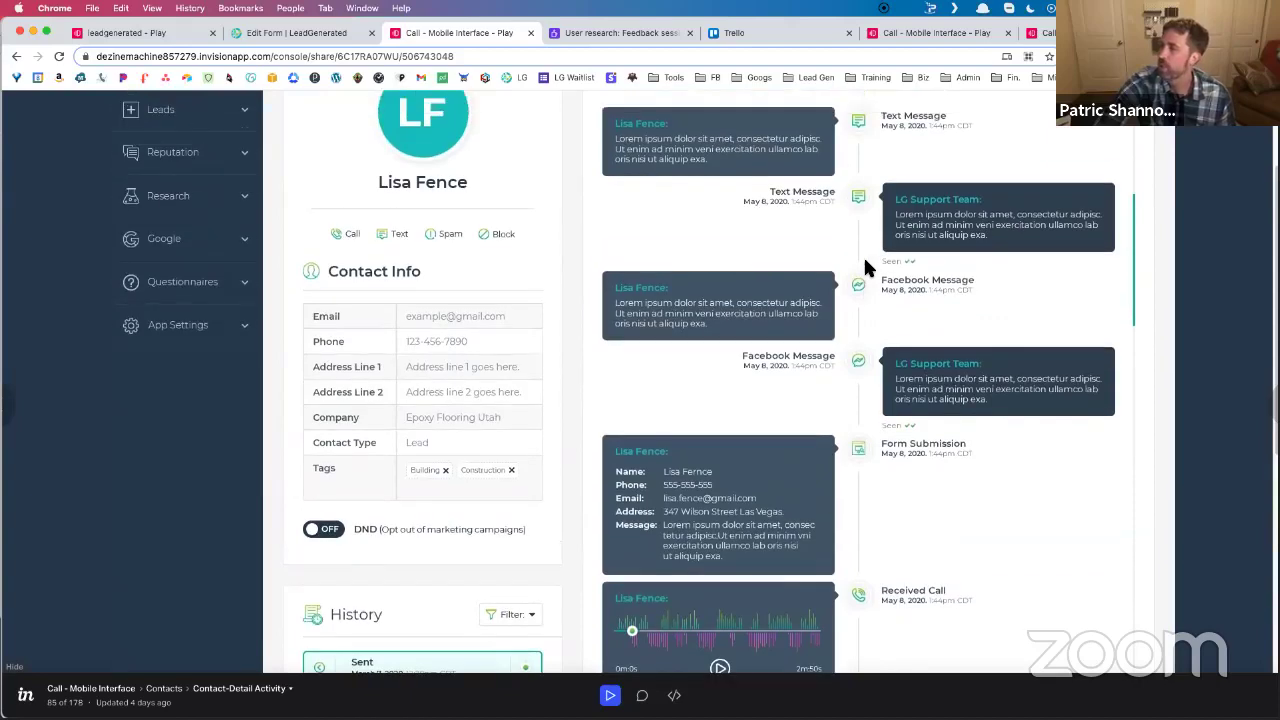
{"action": "scroll", "coordinate": [866, 268], "scroll_direction": "down", "scroll_amount": 10}
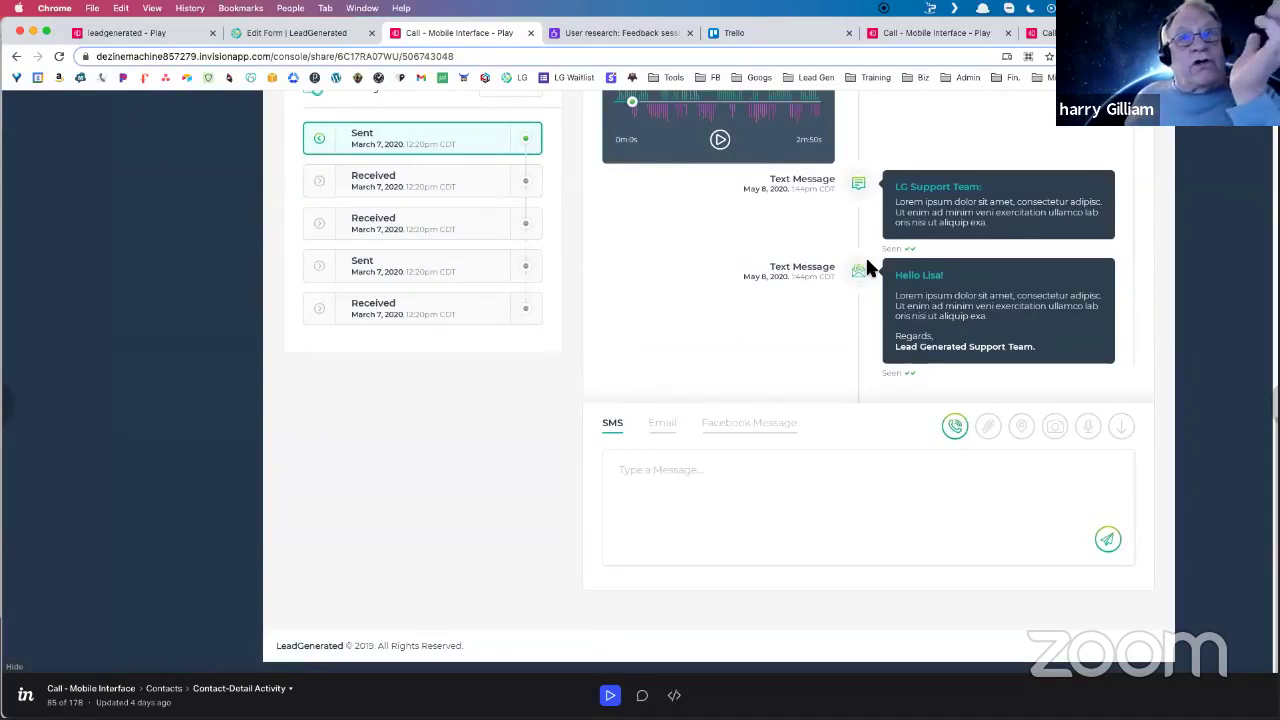
{"action": "scroll", "coordinate": [866, 266], "scroll_direction": "up", "scroll_amount": 1}
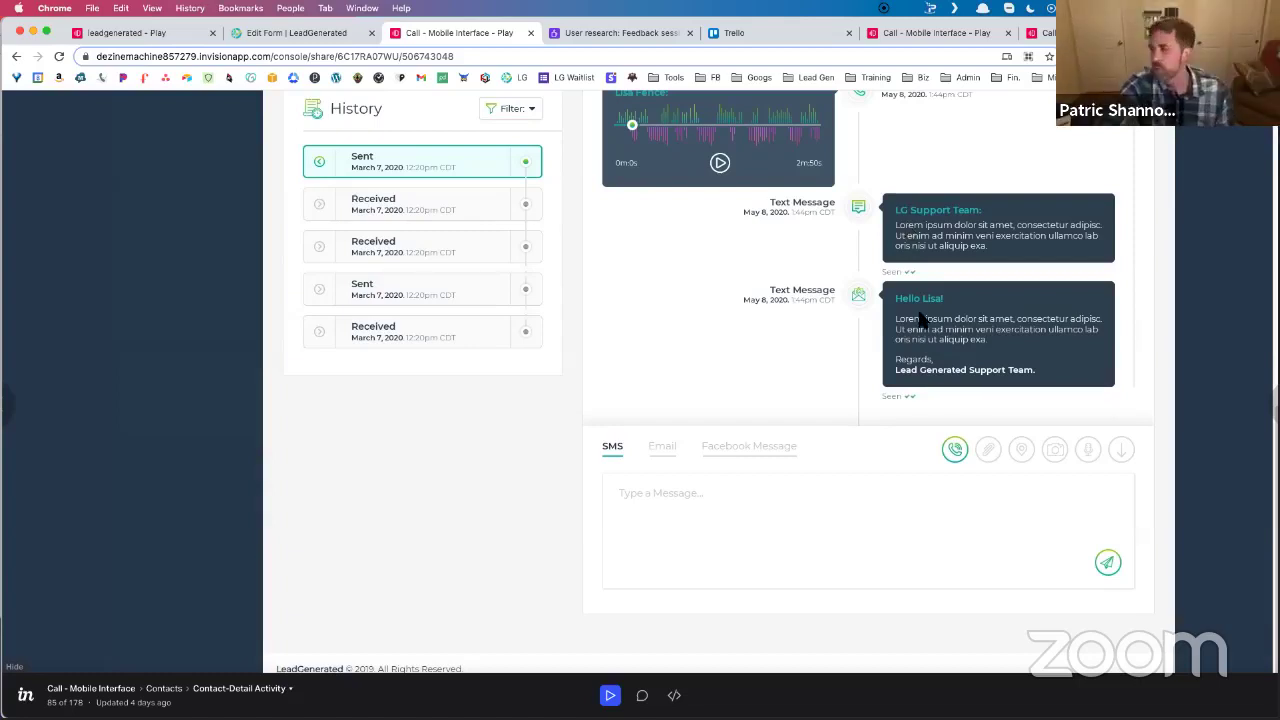
{"action": "scroll", "coordinate": [906, 329], "scroll_direction": "down", "scroll_amount": 1}
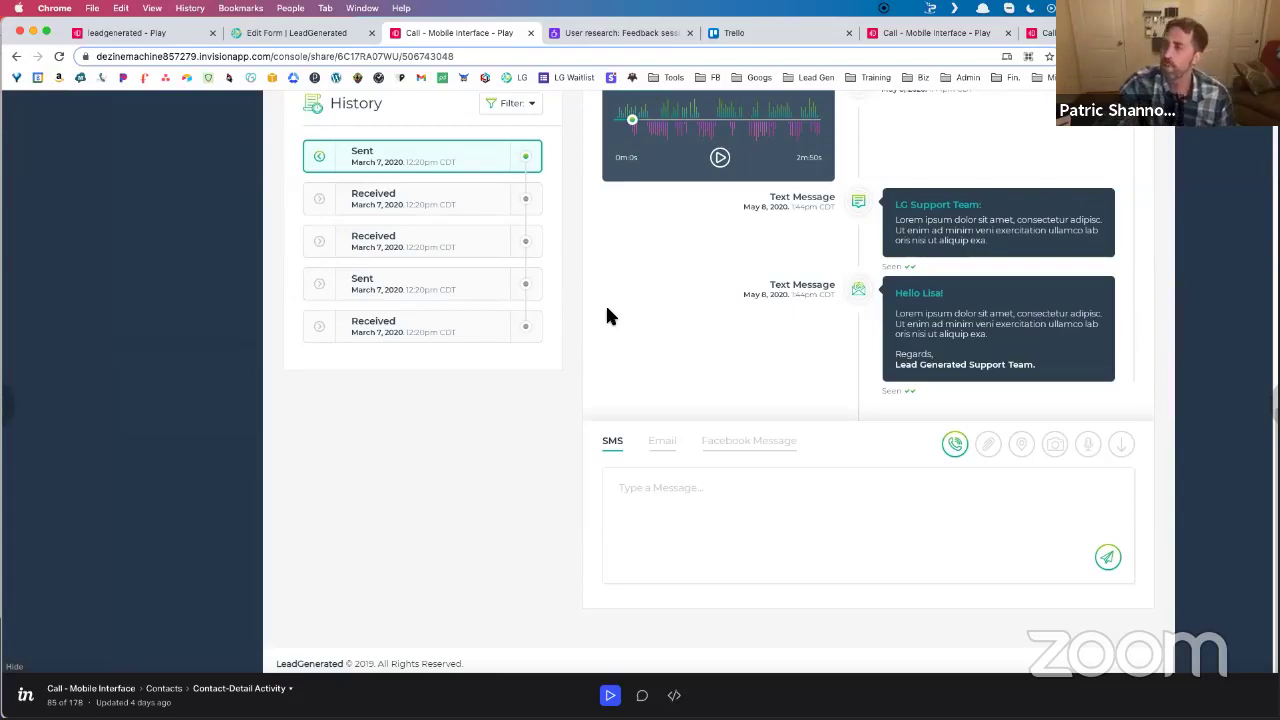
Return to the LeadGenerated form editor and close the Create Field form without saving.
{"action": "left_click", "coordinate": [300, 36]}
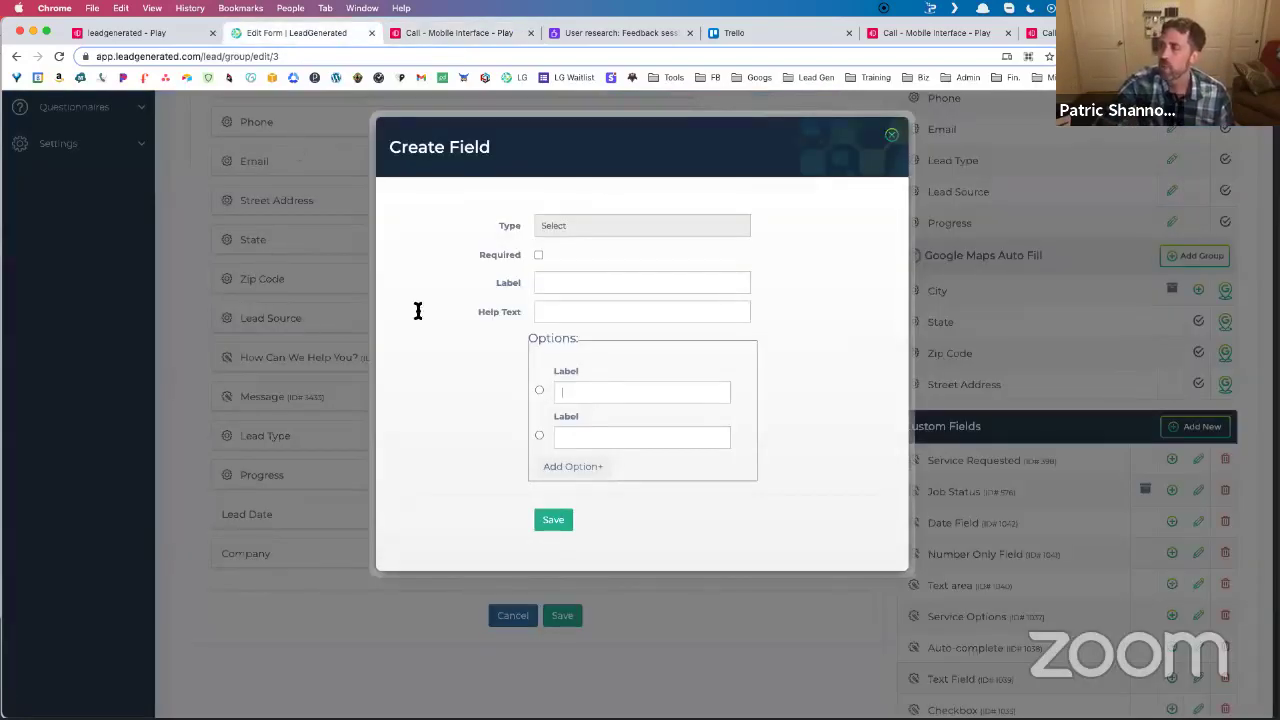
{"action": "left_click", "coordinate": [892, 135]}
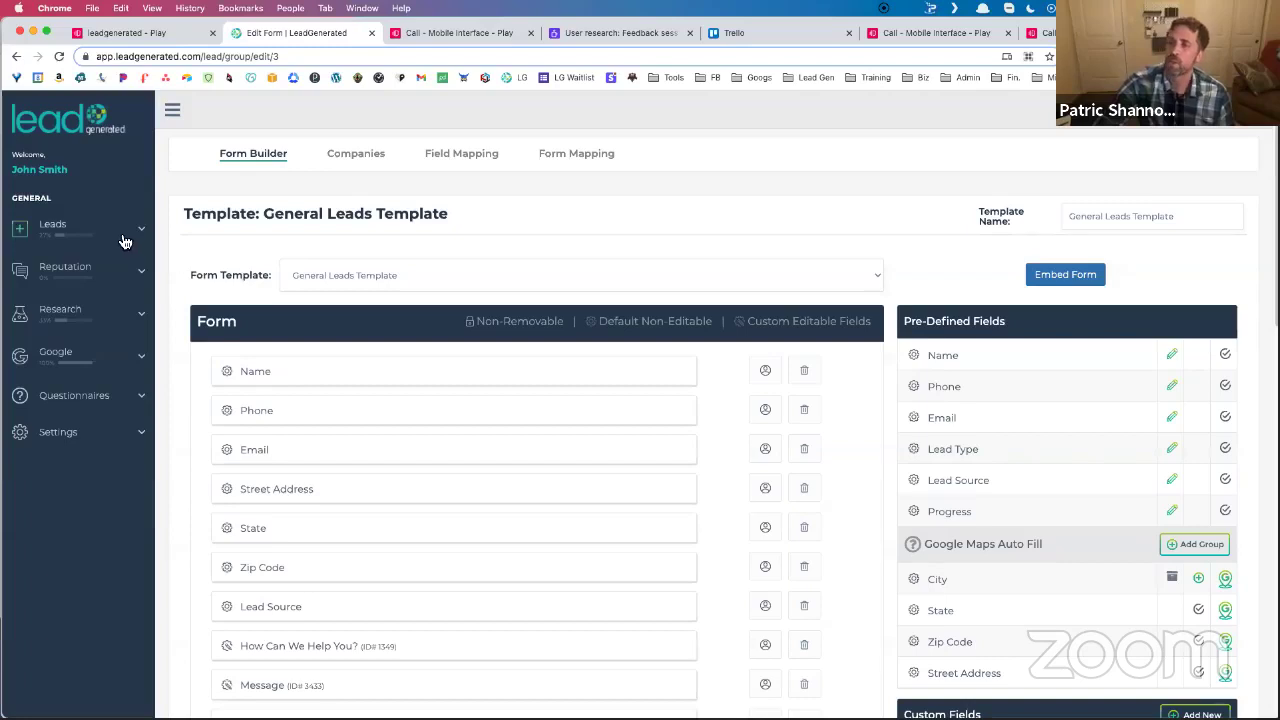
Look through the Leads, Reputation and Research sections' options, and expand Website Forms under Leads.
{"action": "left_click", "coordinate": [125, 242]}
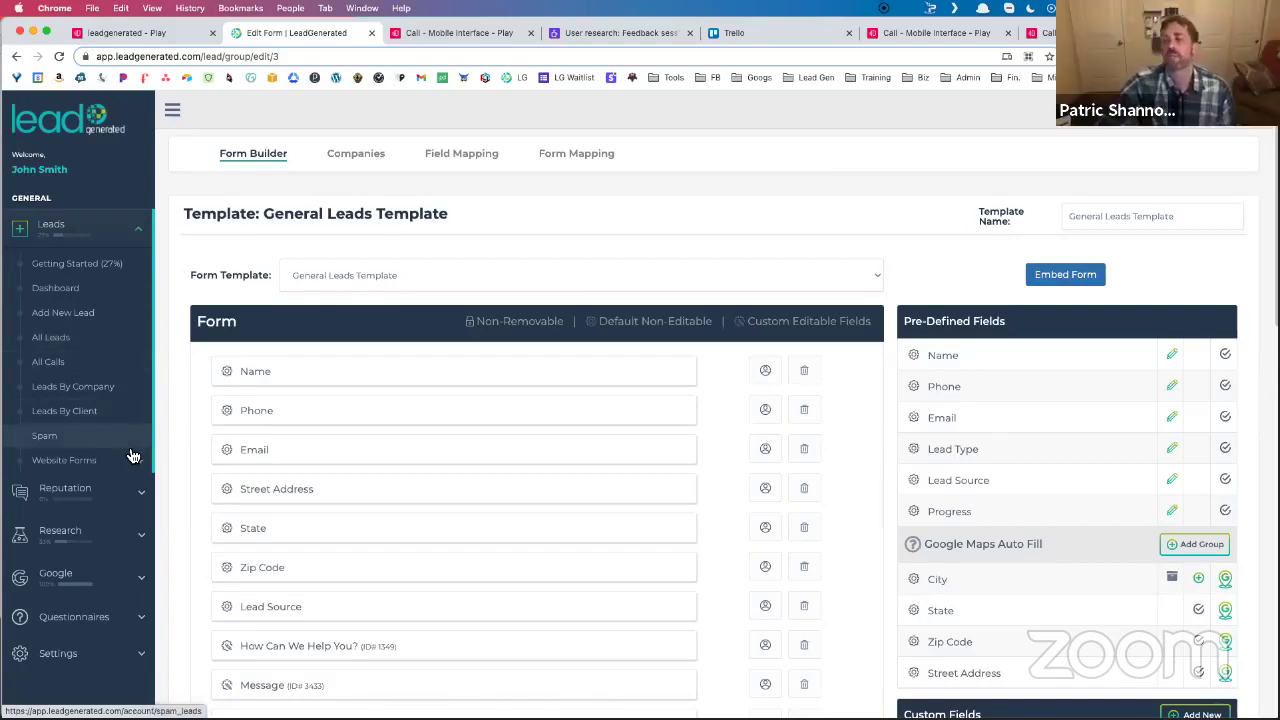
{"action": "left_click", "coordinate": [140, 505]}
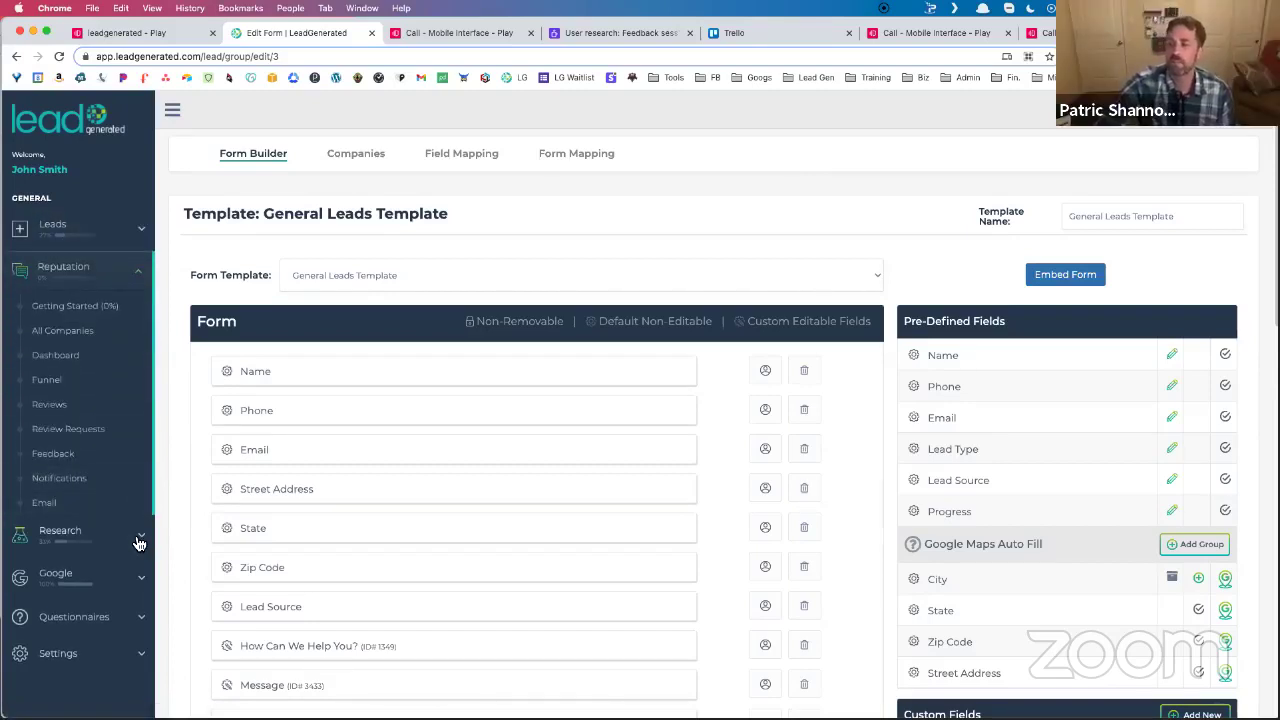
{"action": "left_click", "coordinate": [137, 543]}
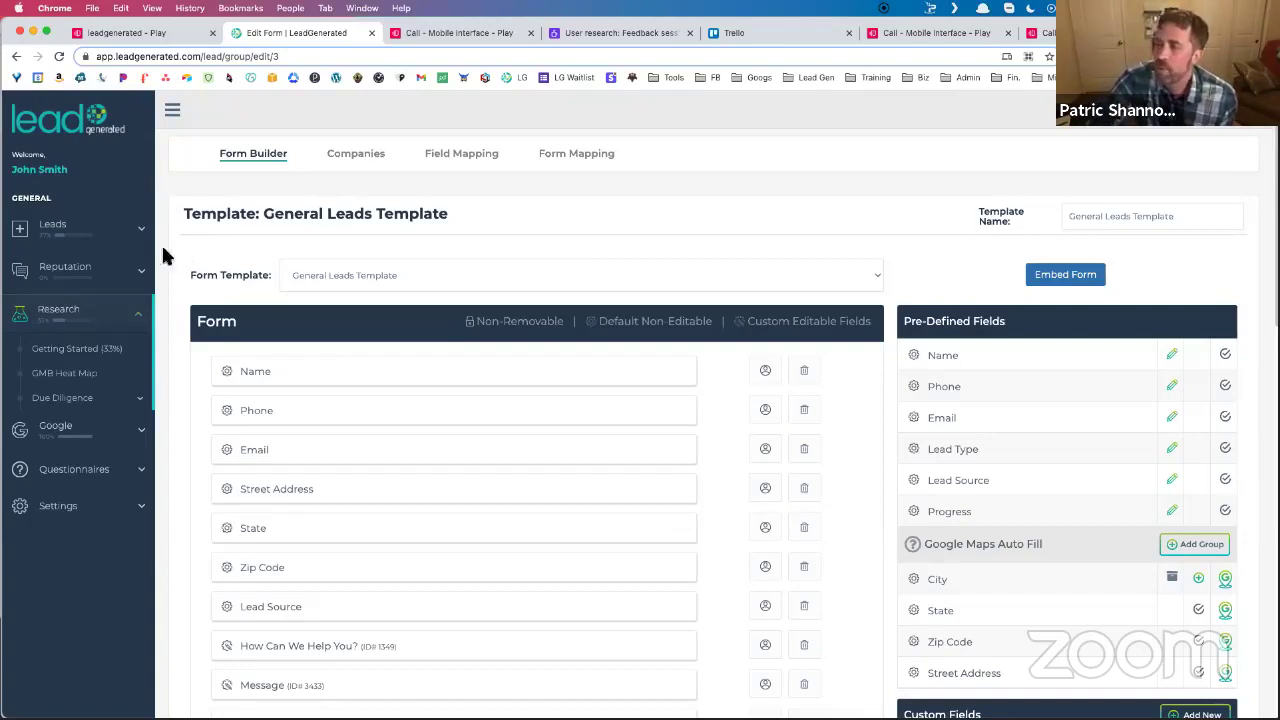
{"action": "left_click", "coordinate": [126, 236]}
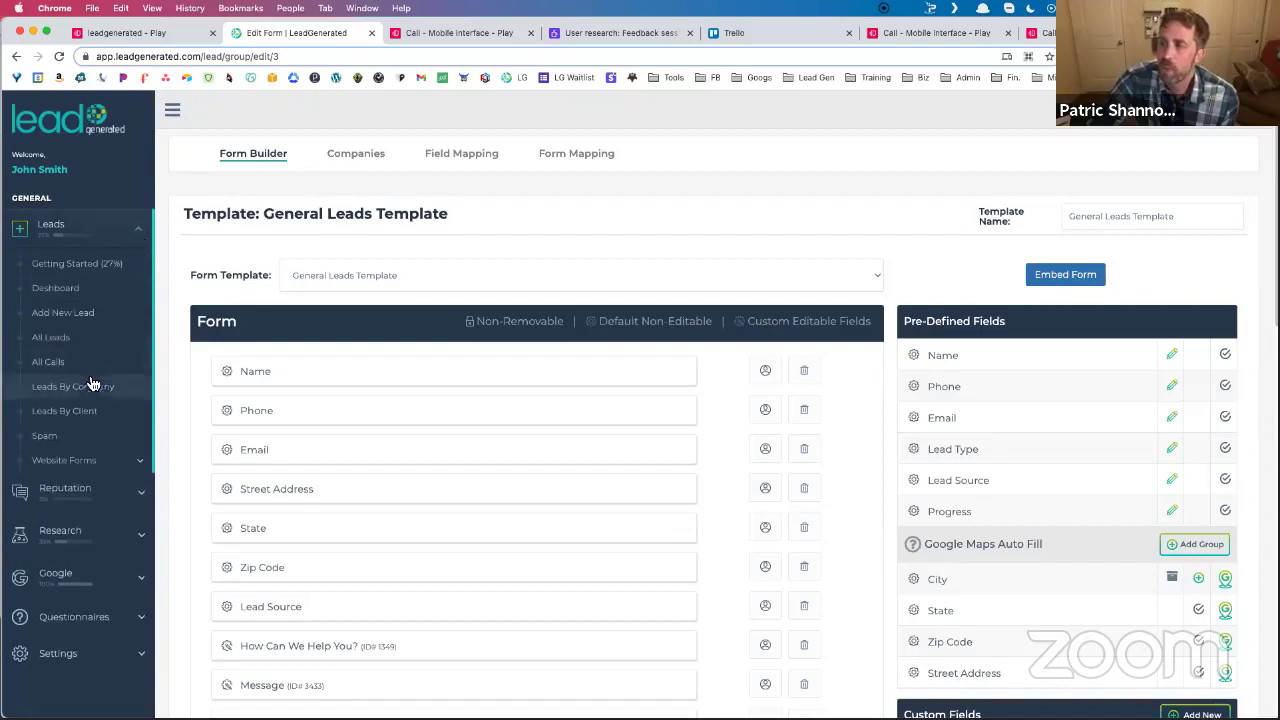
{"action": "left_click", "coordinate": [110, 468]}
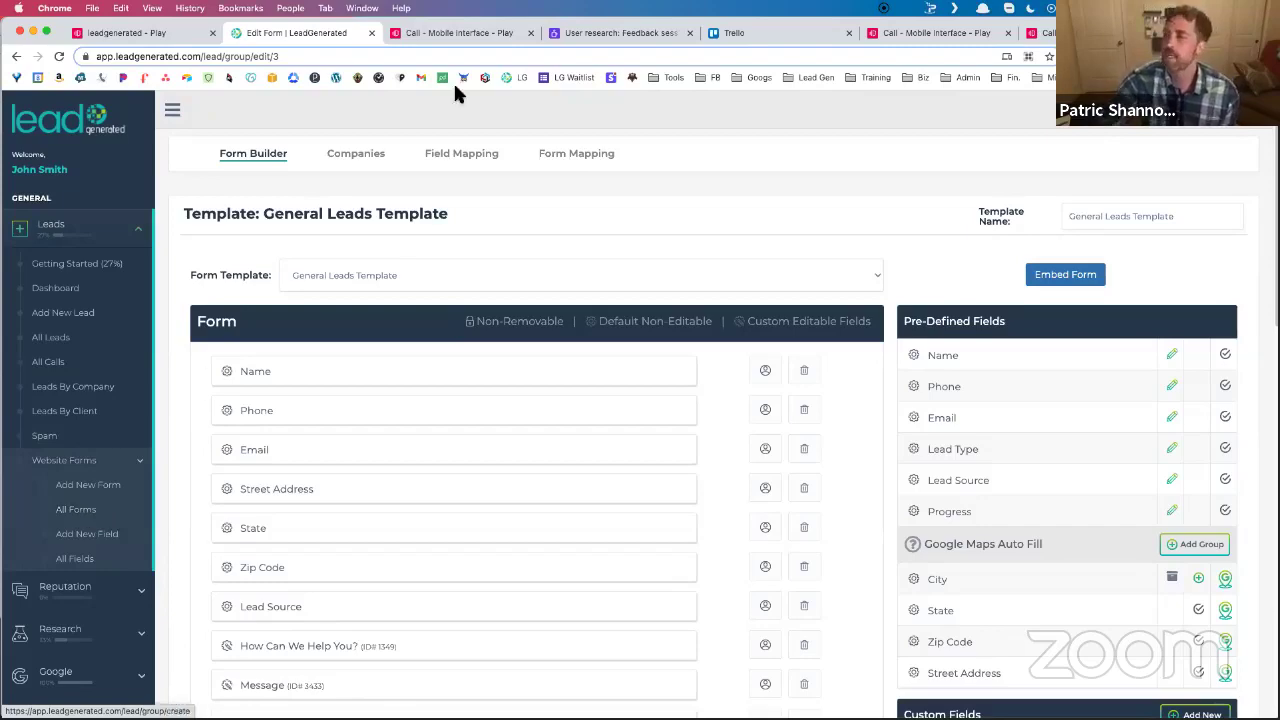
Revisit the website form builder, contact detail and pipeline deals prototypes in turn.
{"action": "left_click", "coordinate": [171, 31]}
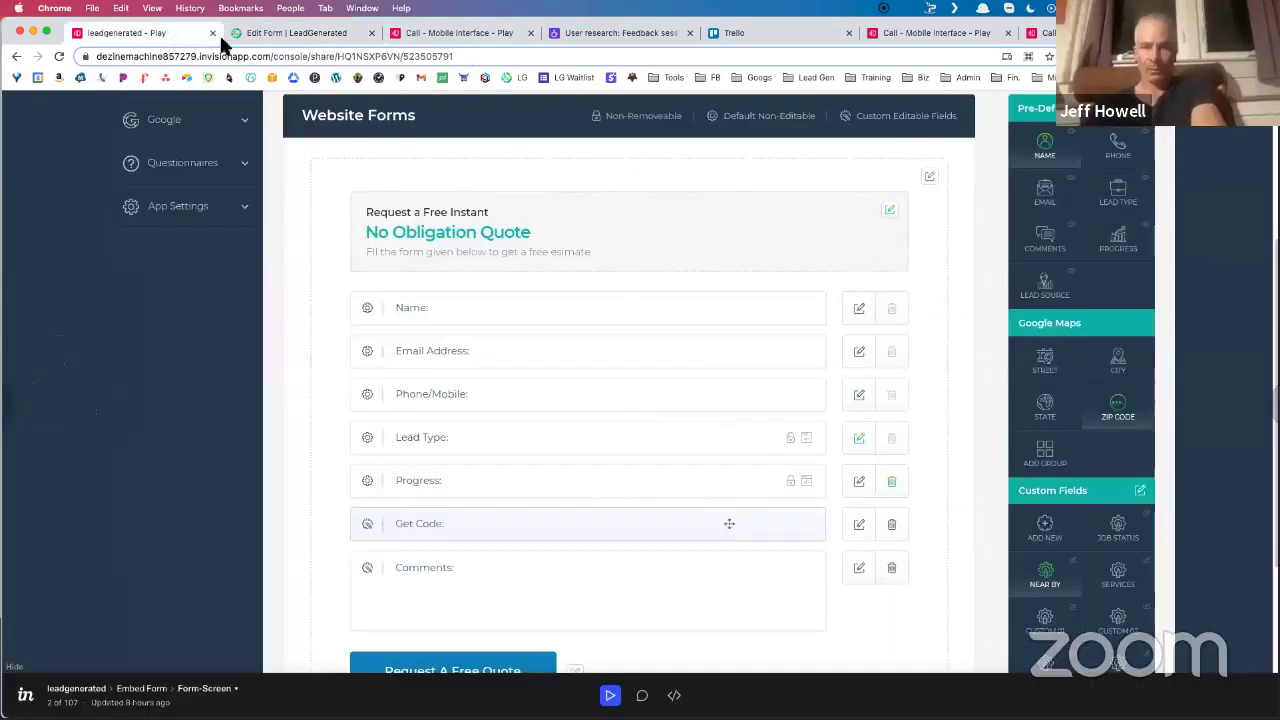
{"action": "left_click", "coordinate": [418, 34]}
{"action": "scroll", "coordinate": [403, 198], "scroll_direction": "up", "scroll_amount": 10}
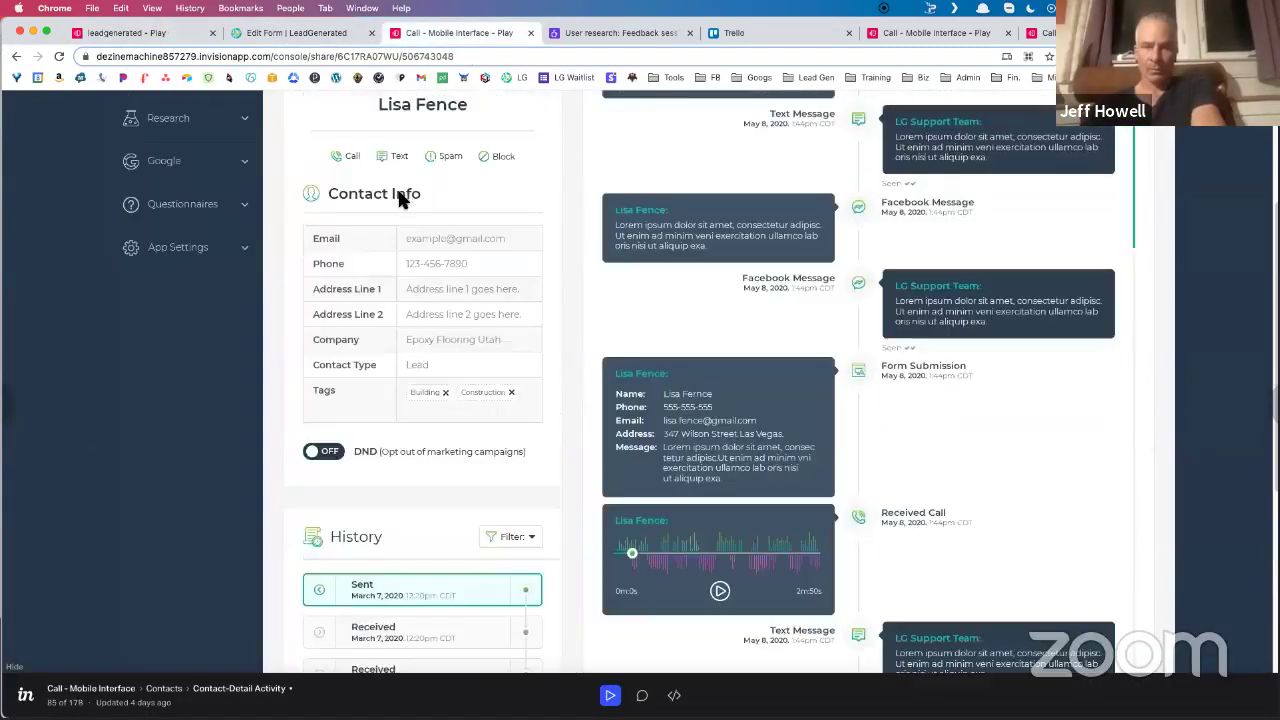
{"action": "left_click", "coordinate": [935, 33]}
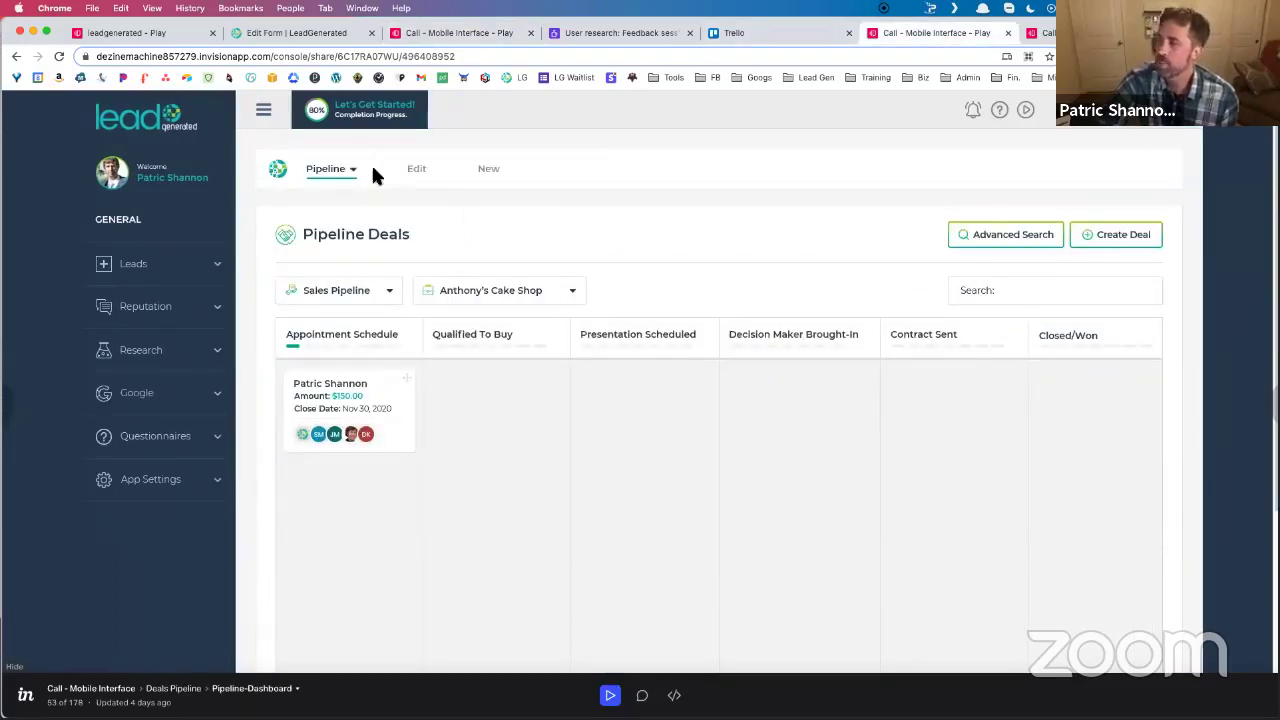
Show all leads in LeadGenerated, open the Sharon's Appliance Repair company from its lead, and return to the leads list.
{"action": "left_click", "coordinate": [273, 33]}
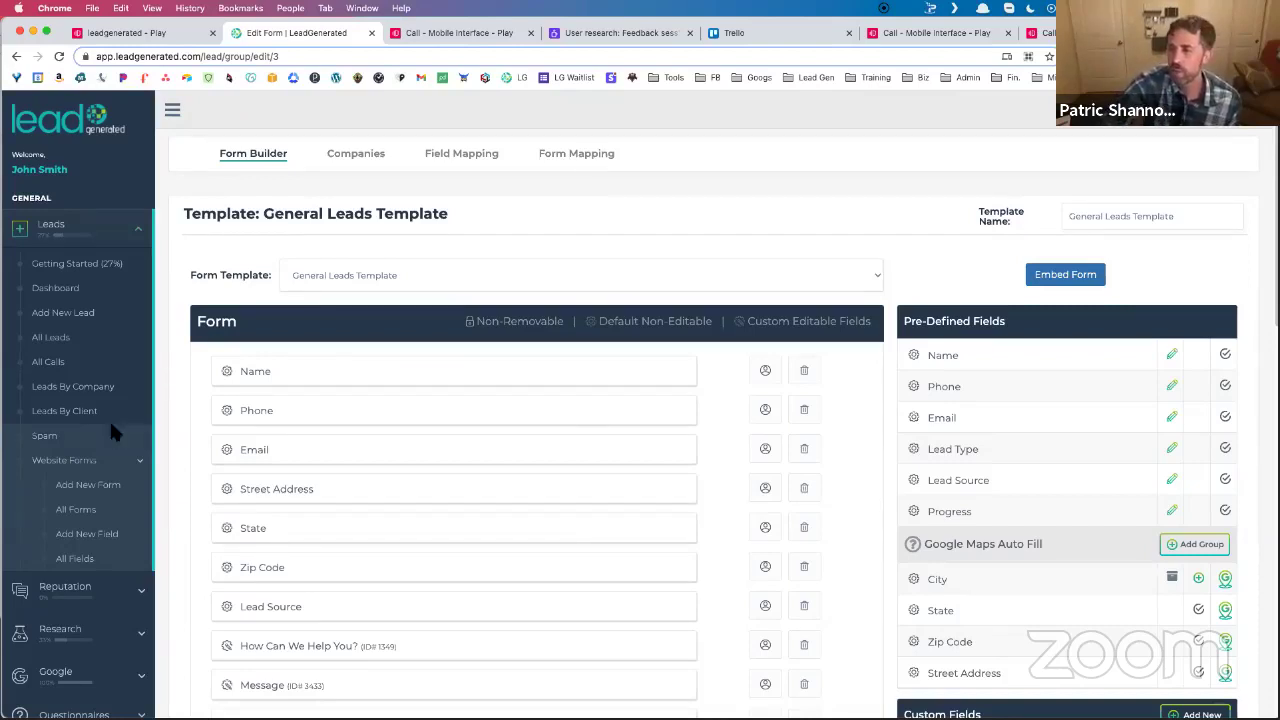
{"action": "left_click", "coordinate": [76, 347]}
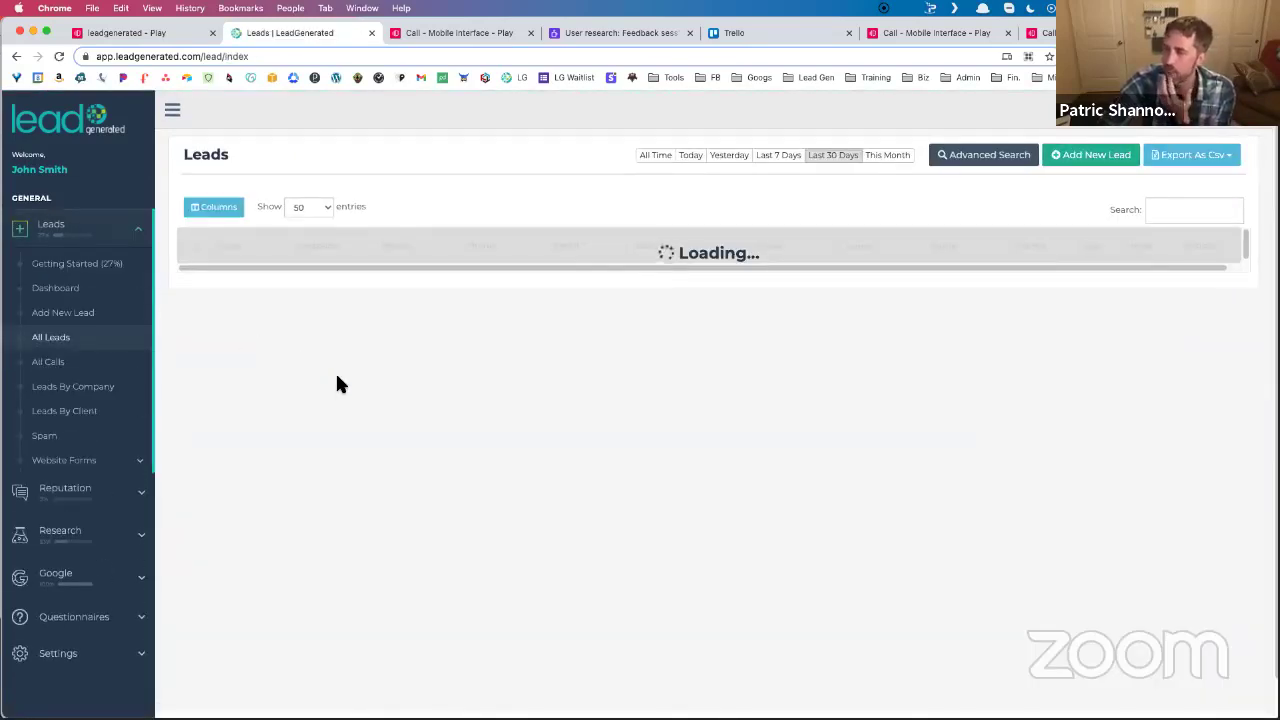
{"action": "left_click", "coordinate": [292, 306]}
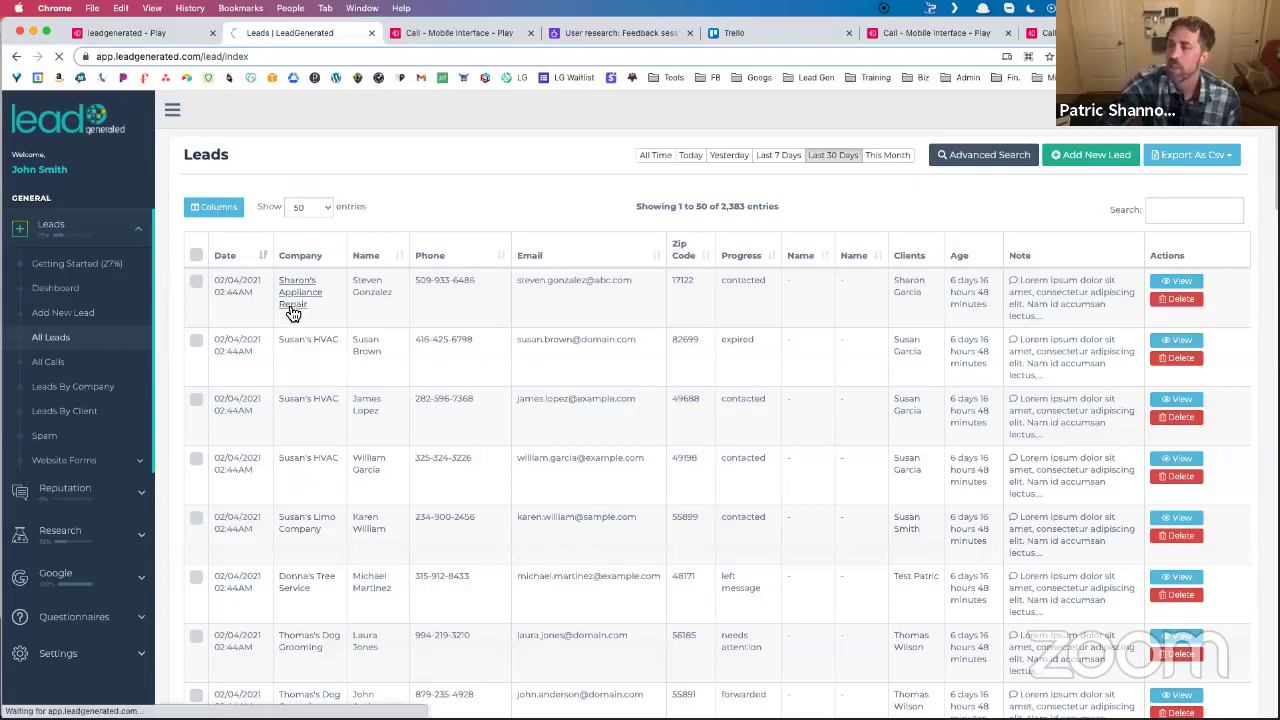
{"action": "key", "text": "super+bracketleft"}
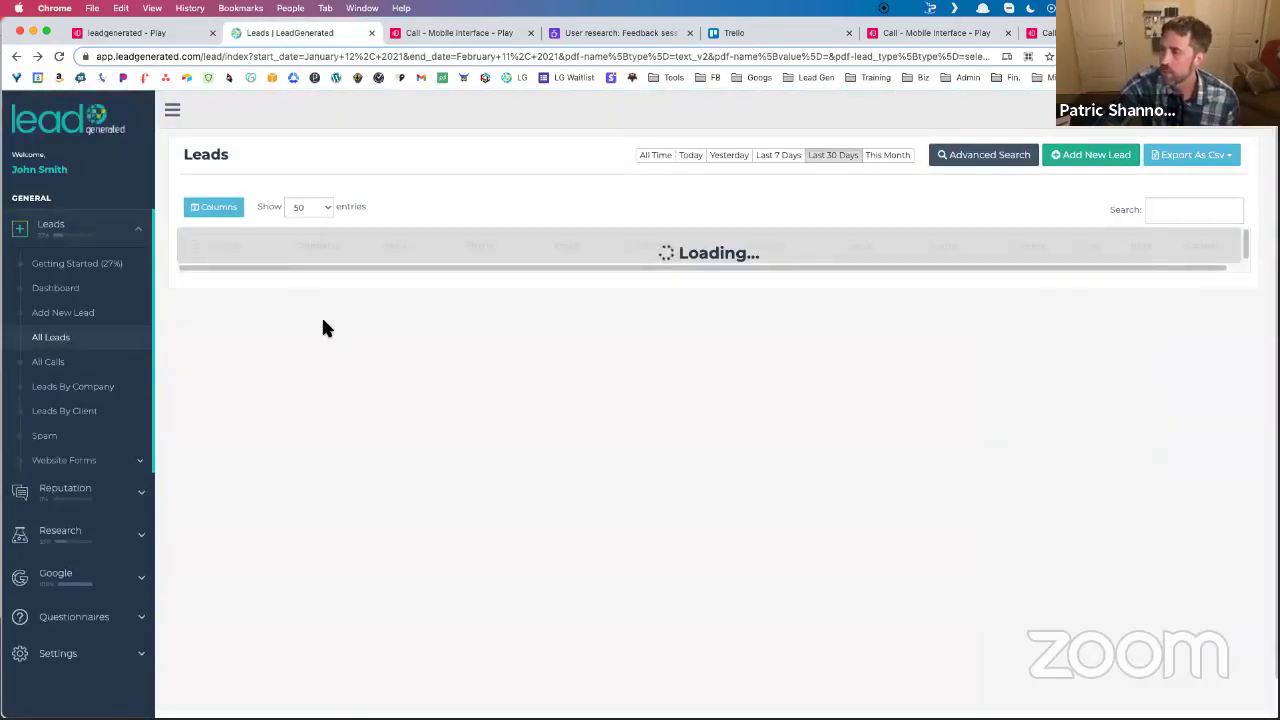
Find Awesome New Company in the settings' list of all companies and open its details for editing.
{"action": "left_click", "coordinate": [100, 655]}
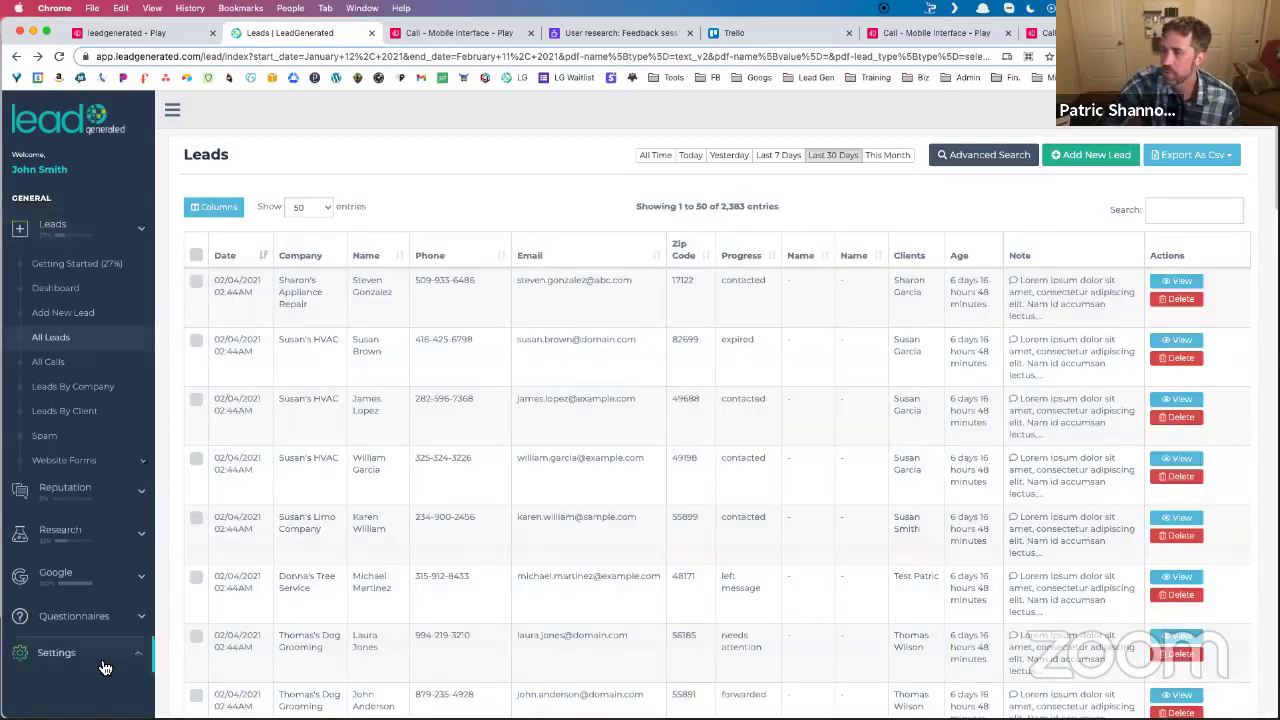
{"action": "left_click", "coordinate": [93, 495]}
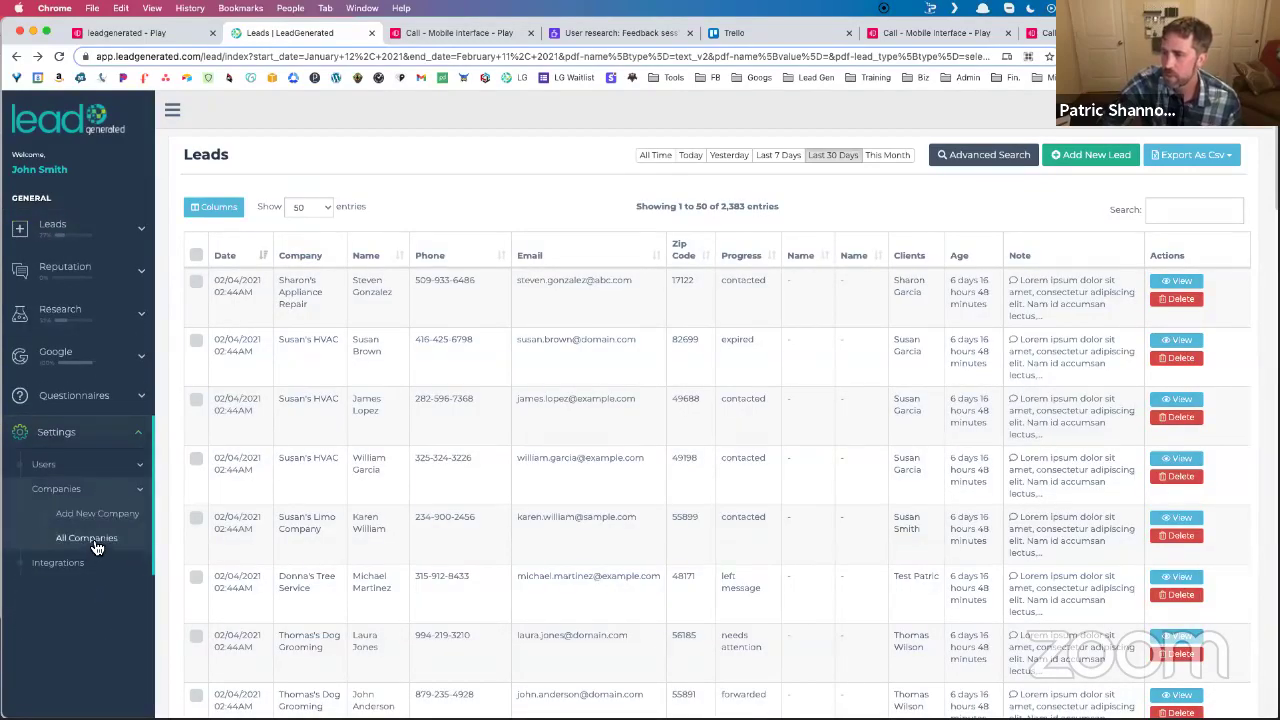
{"action": "left_click", "coordinate": [92, 538]}
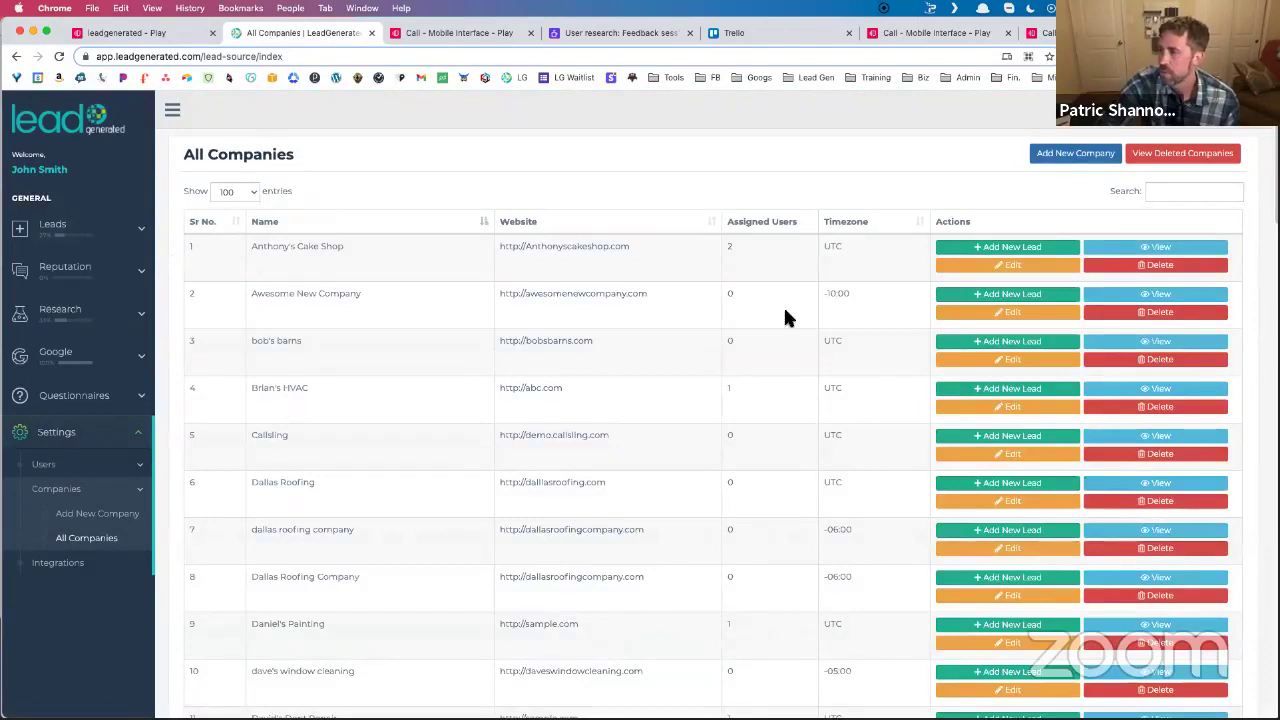
{"action": "left_click", "coordinate": [1140, 300]}
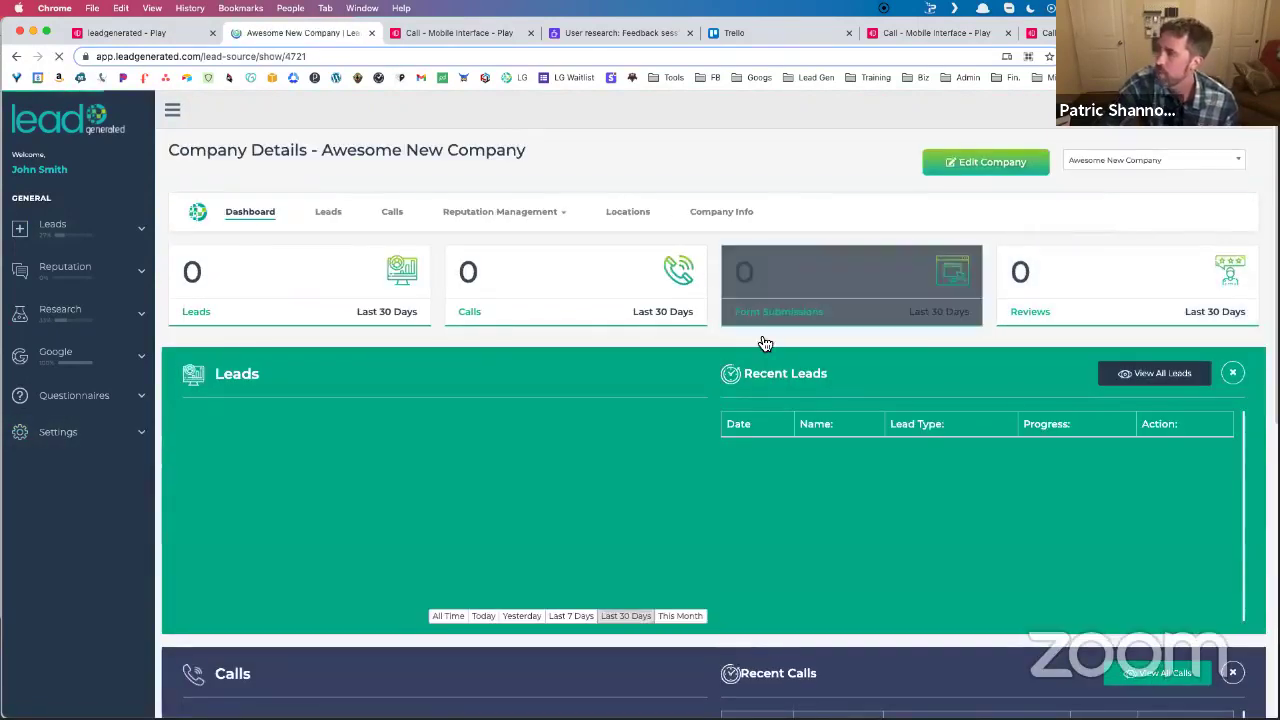
{"action": "left_click", "coordinate": [1003, 170]}
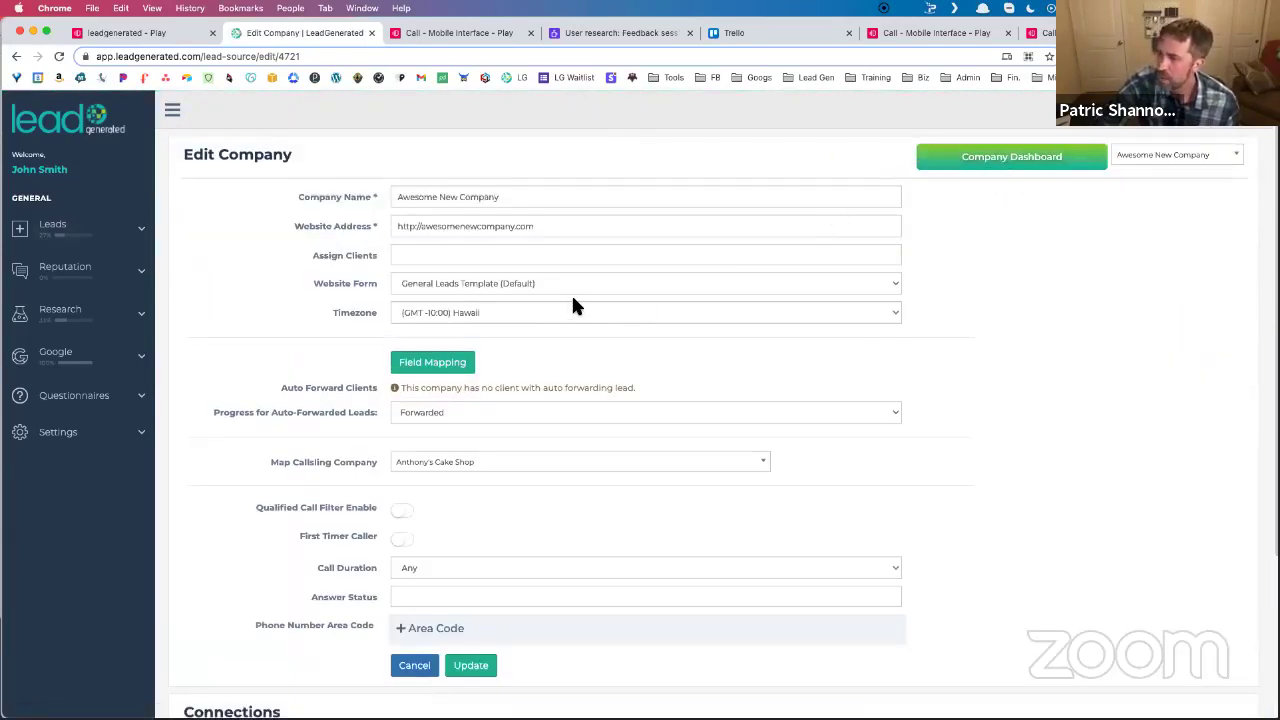
{"action": "scroll", "coordinate": [573, 305], "scroll_direction": "down", "scroll_amount": 1}
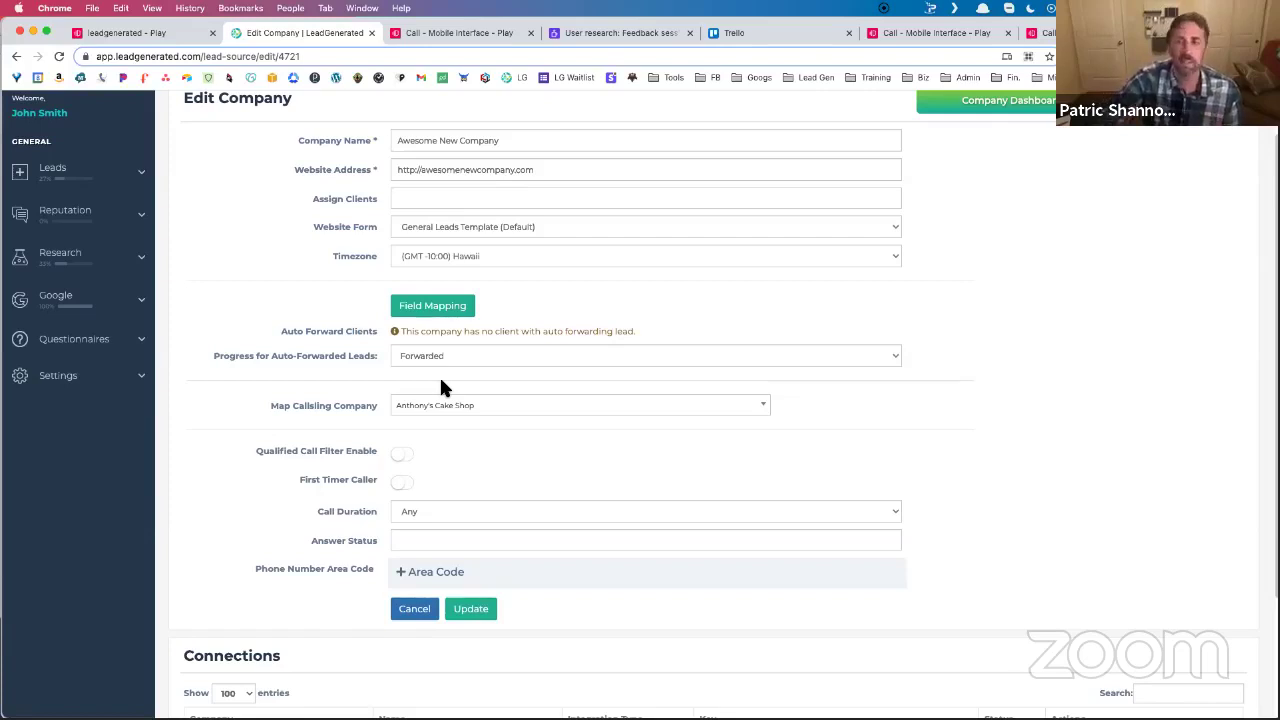
Enable the company's qualified call filter with a 90 seconds call duration and the Answered status.
{"action": "left_click", "coordinate": [404, 457]}
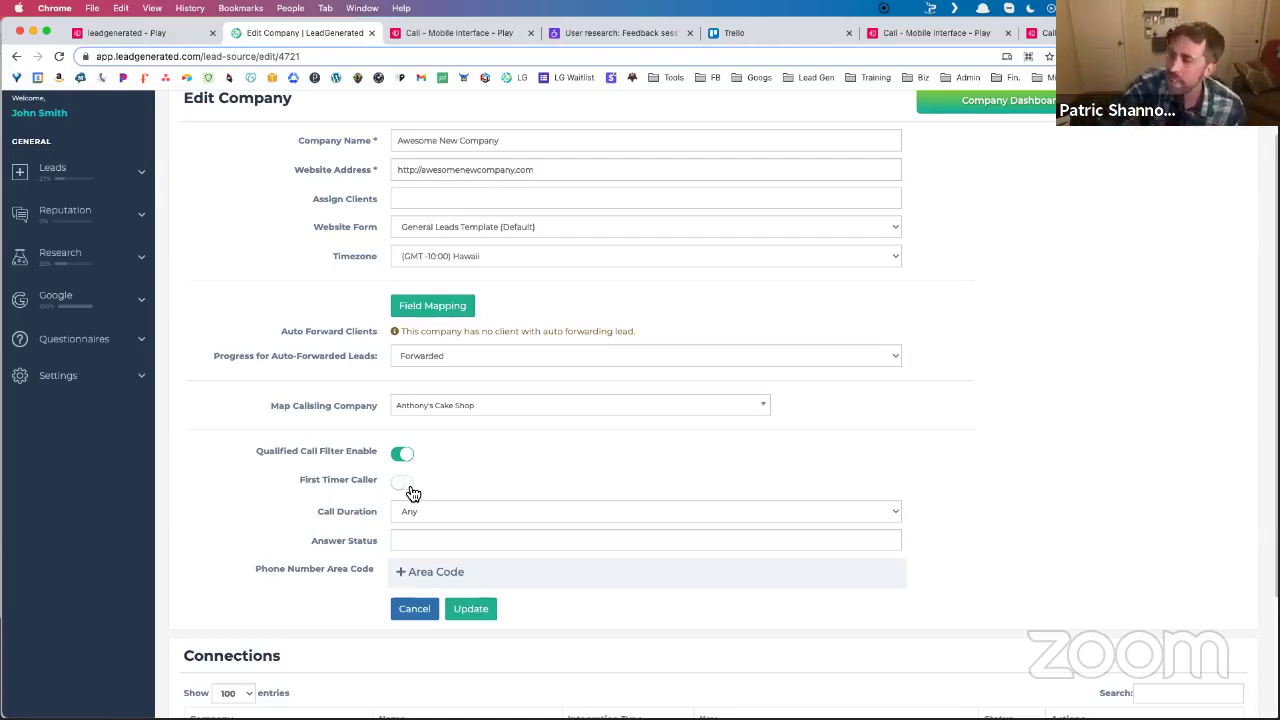
{"action": "left_click", "coordinate": [437, 514]}
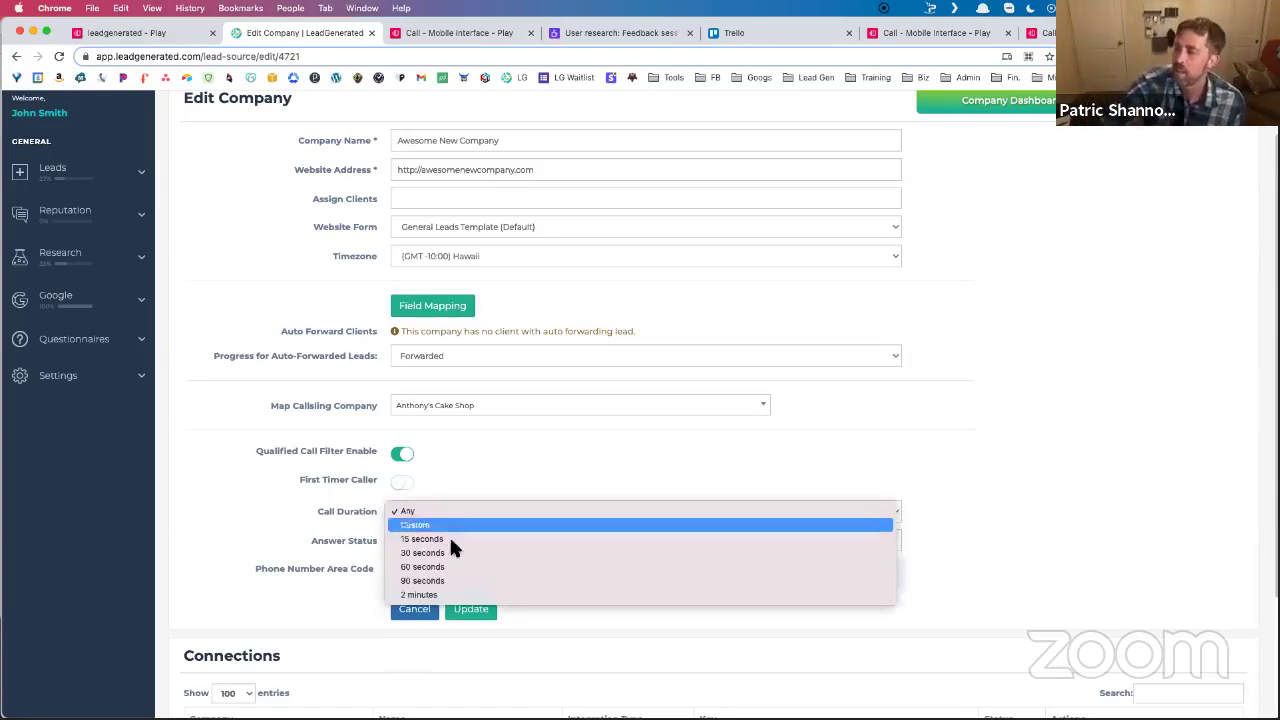
{"action": "left_click", "coordinate": [455, 584]}
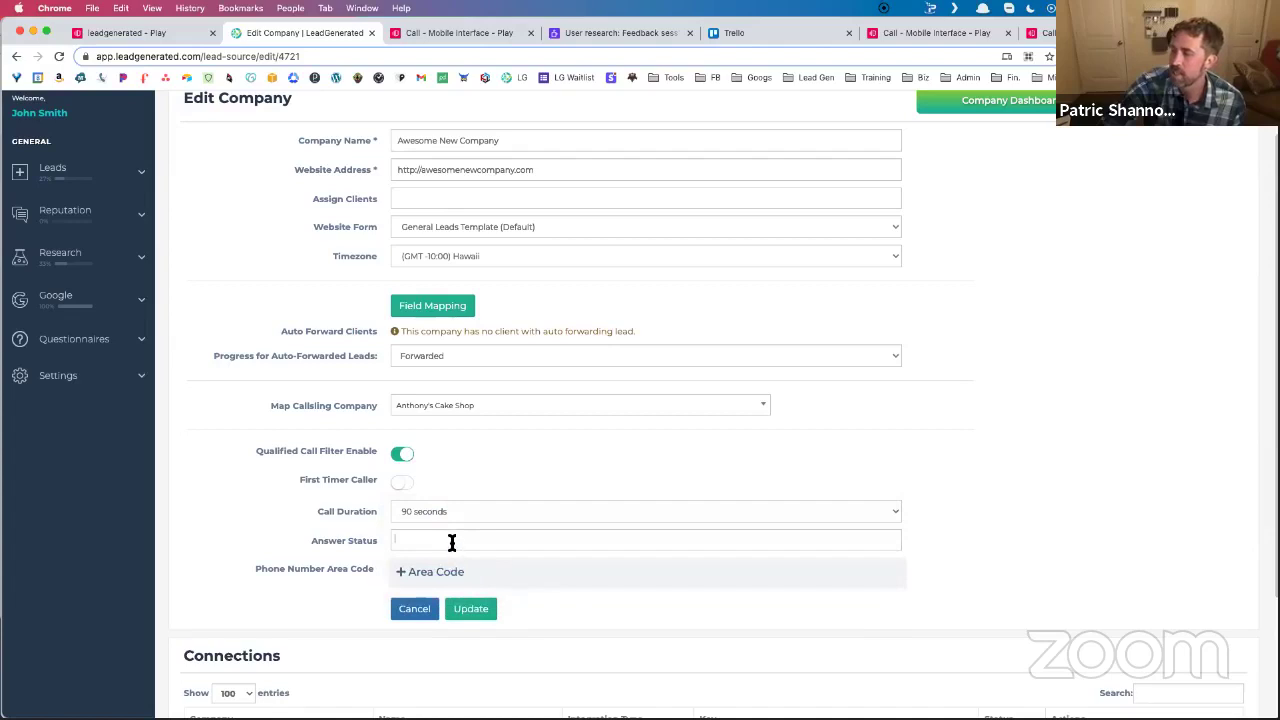
{"action": "left_click", "coordinate": [451, 540]}
{"action": "left_click", "coordinate": [460, 564]}
Add the phone number area code 513 to the company's call filter.
{"action": "left_click", "coordinate": [463, 570]}
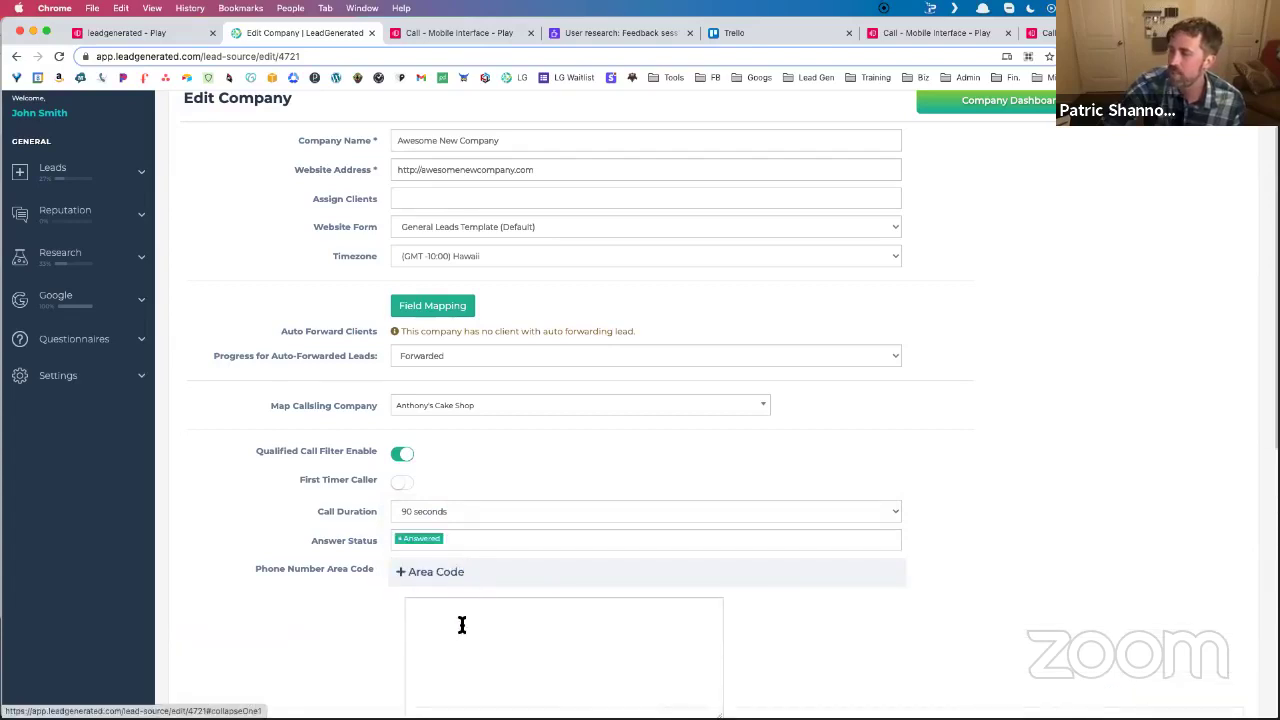
{"action": "scroll", "coordinate": [460, 620], "scroll_direction": "down", "scroll_amount": 3}
{"action": "type", "text": "513"}
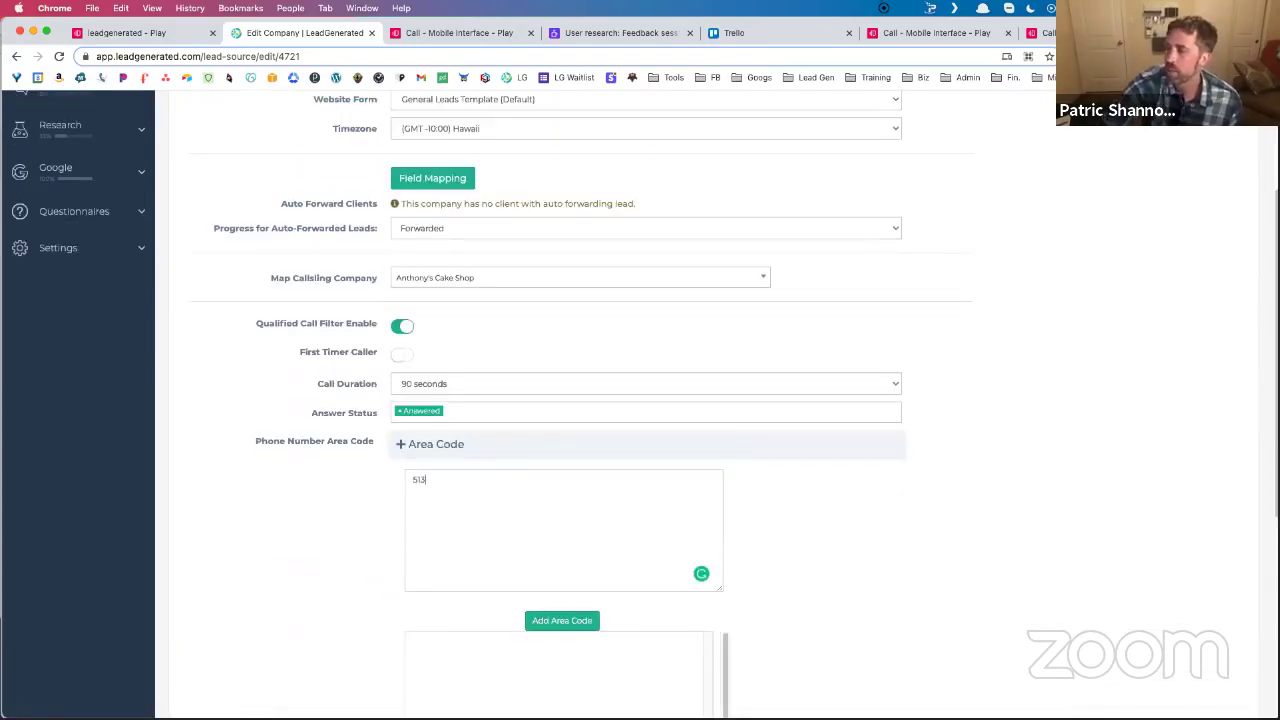
{"action": "left_click", "coordinate": [548, 621]}
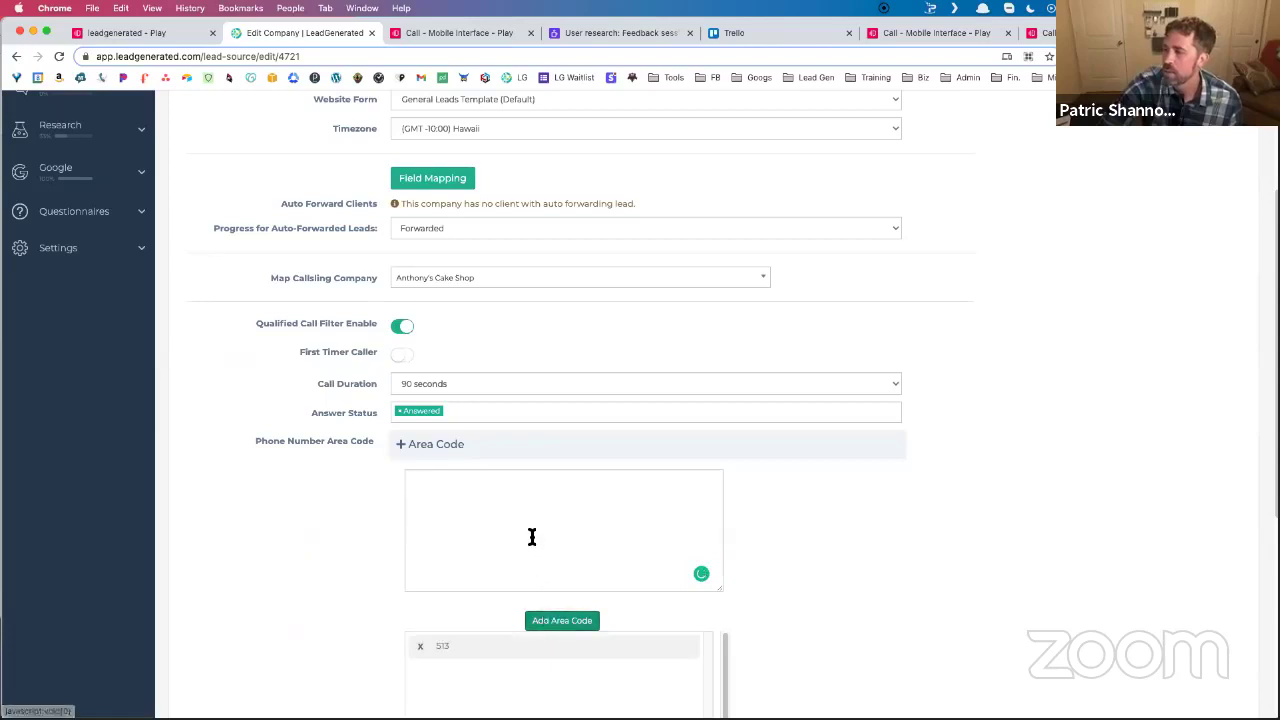
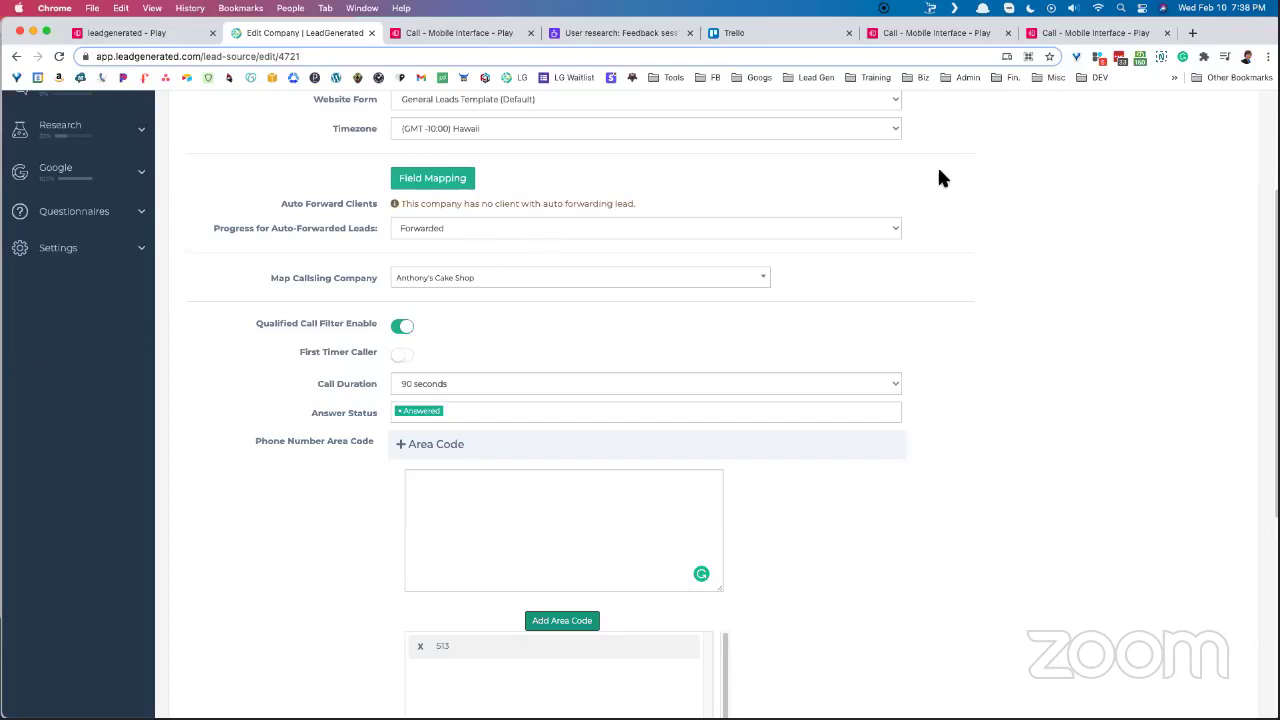
Open the notification settings for companies.
{"action": "scroll", "coordinate": [940, 178], "scroll_direction": "up", "scroll_amount": 3}
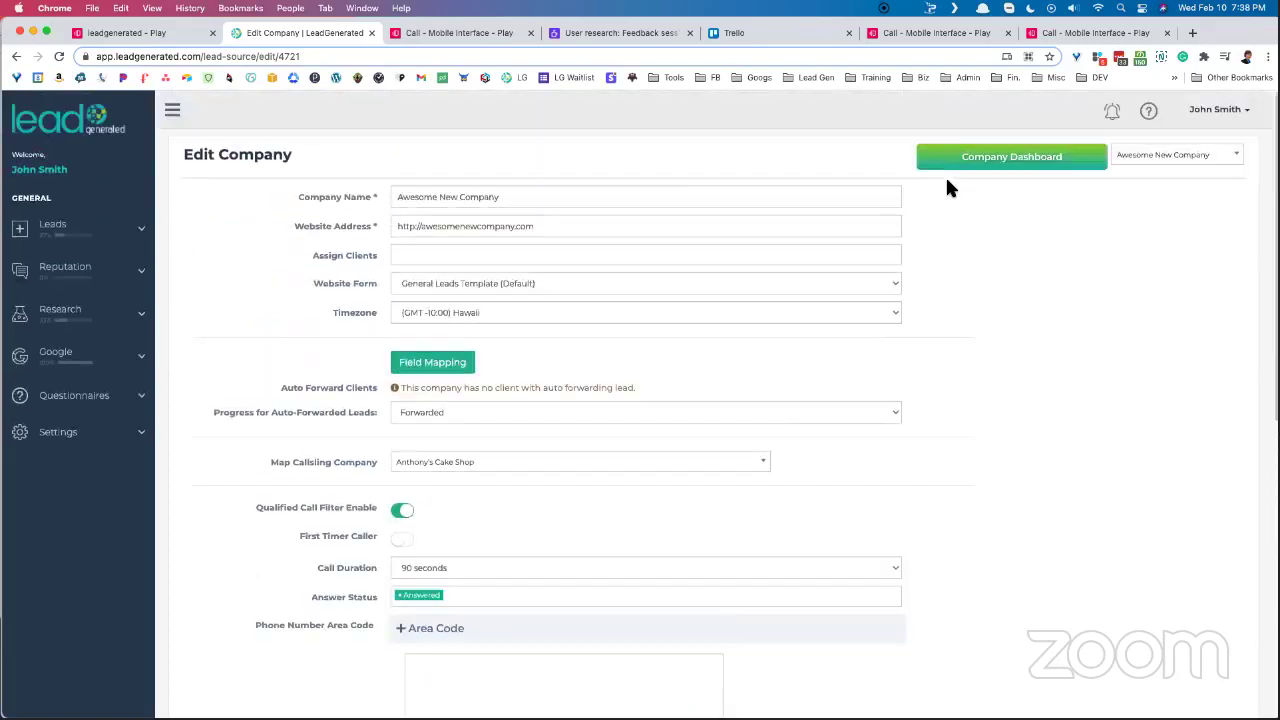
{"action": "left_click", "coordinate": [1109, 110]}
{"action": "left_click", "coordinate": [1093, 155]}
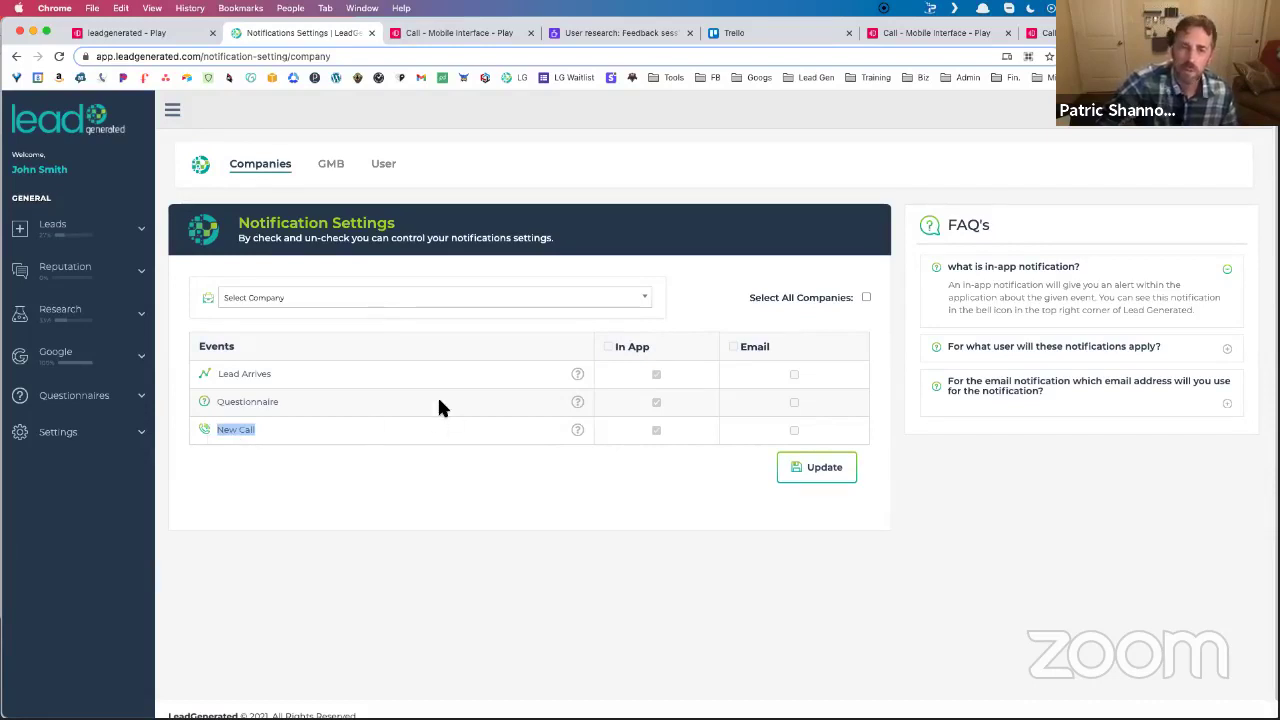
Examine the Lead Arrives and New Call events and highlight their names in the notification settings.
{"action": "left_click", "coordinate": [398, 464]}
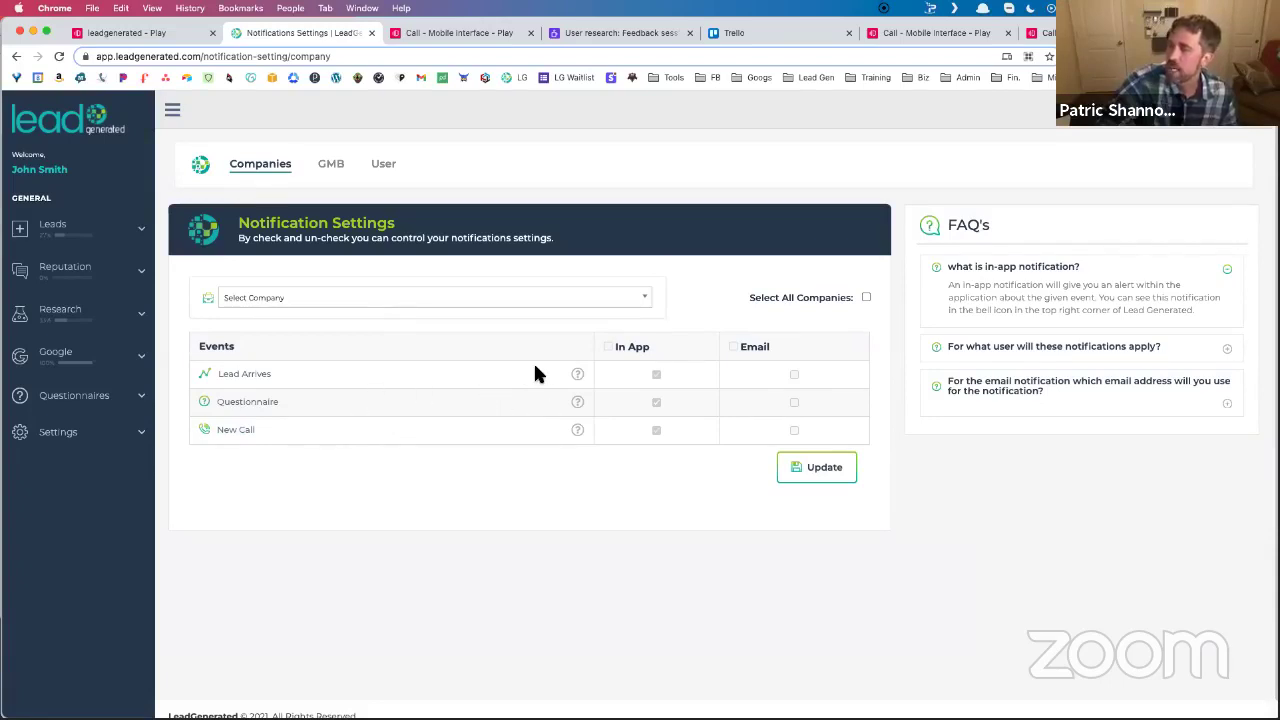
{"action": "left_click_drag", "start_coordinate": [295, 380], "coordinate": [240, 378]}
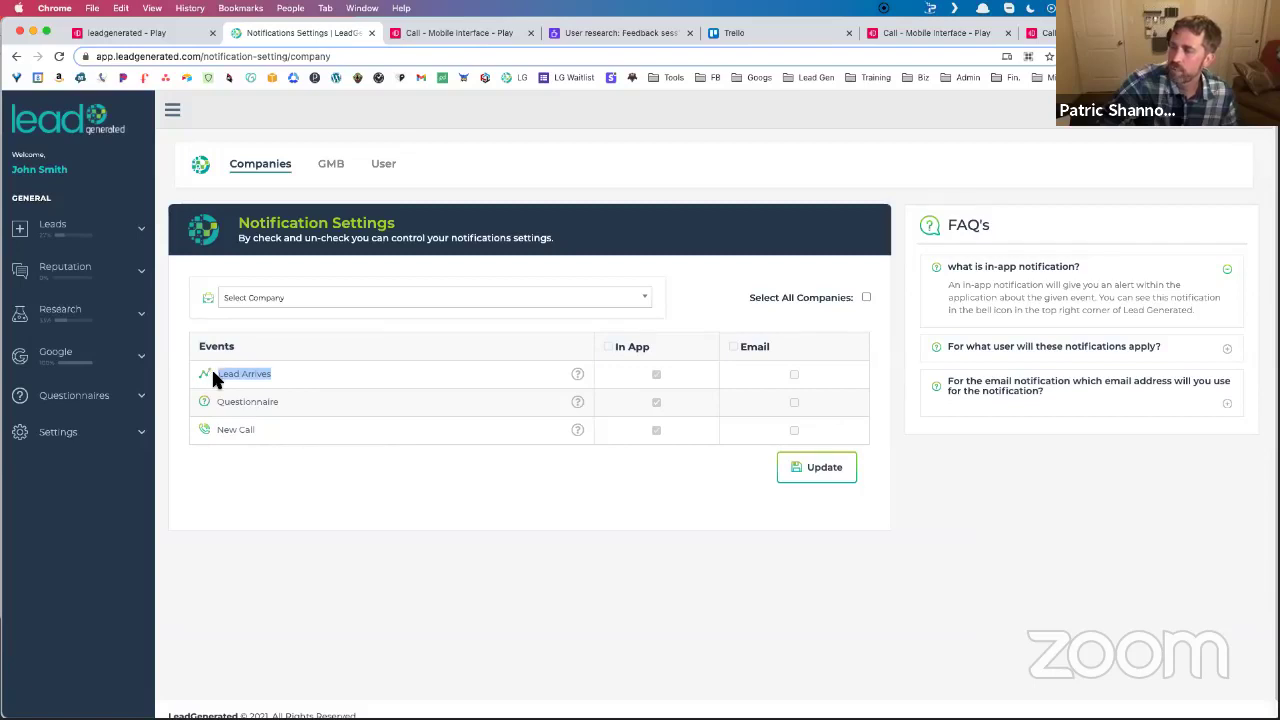
{"action": "left_click_drag", "start_coordinate": [260, 432], "coordinate": [218, 436]}
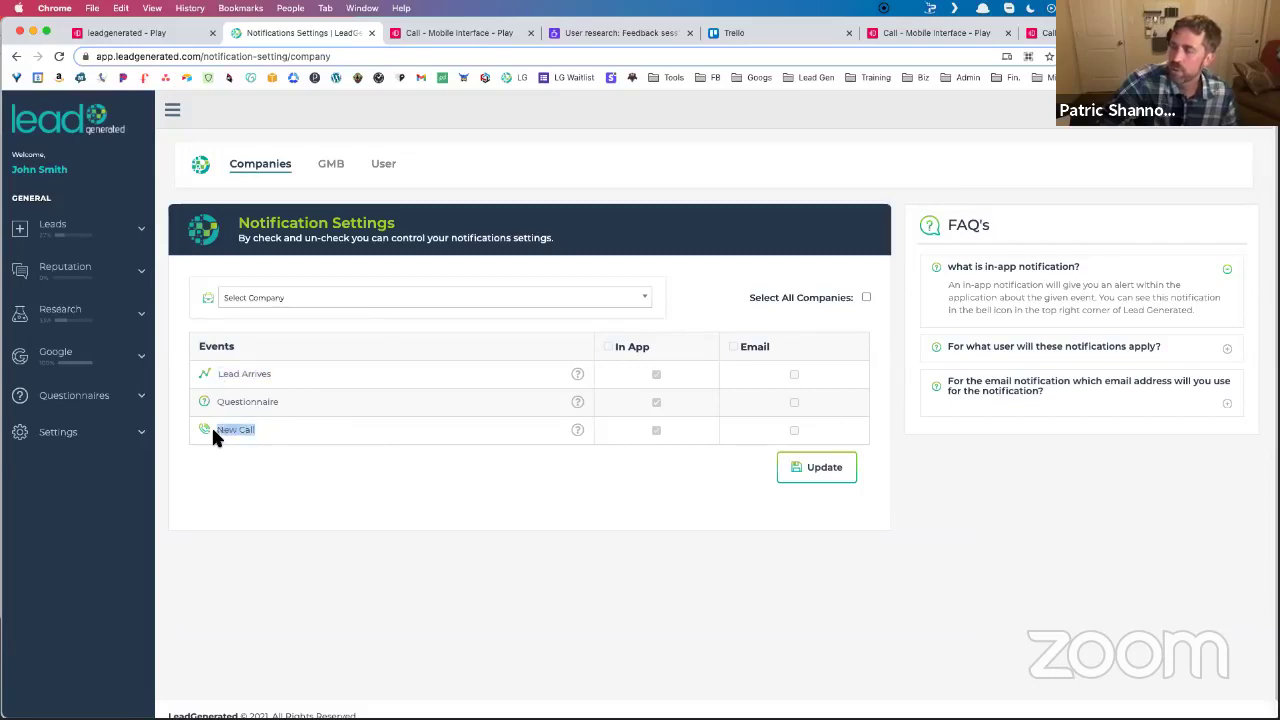
{"action": "left_click_drag", "start_coordinate": [281, 374], "coordinate": [205, 376]}
{"action": "left_click", "coordinate": [260, 433]}
{"action": "left_click", "coordinate": [330, 379]}
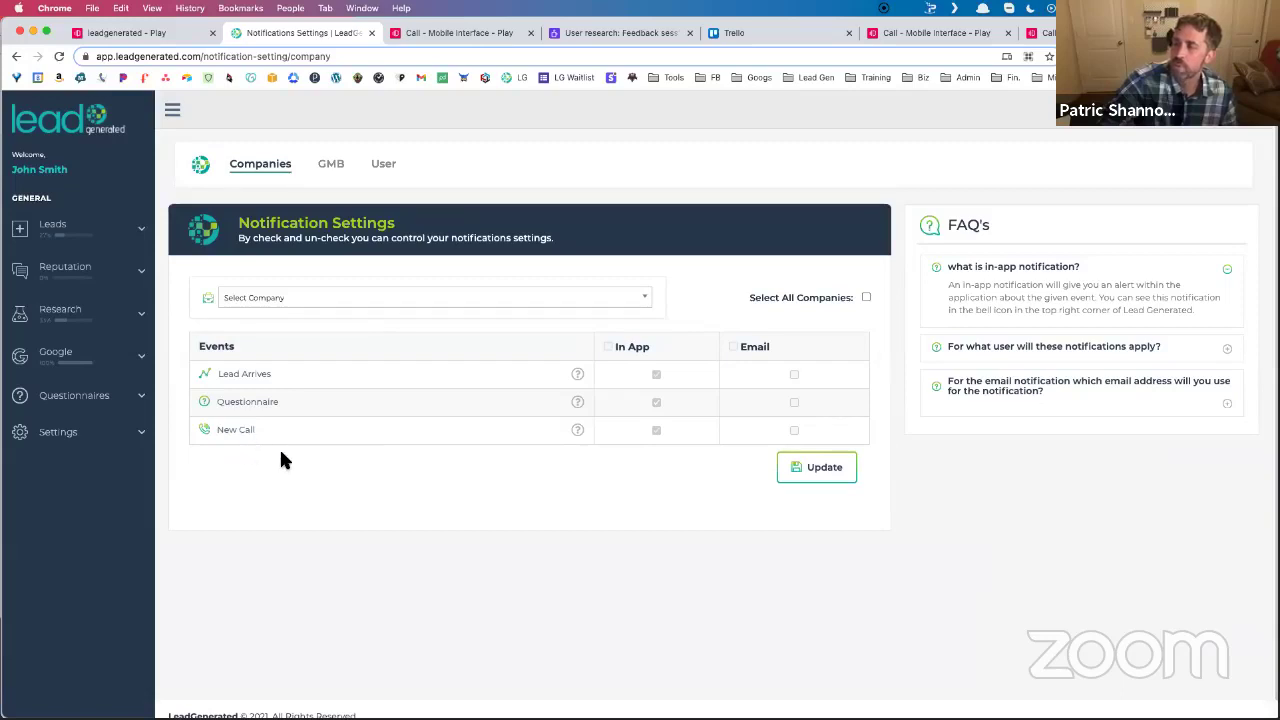
{"action": "left_click_drag", "start_coordinate": [272, 374], "coordinate": [191, 377]}
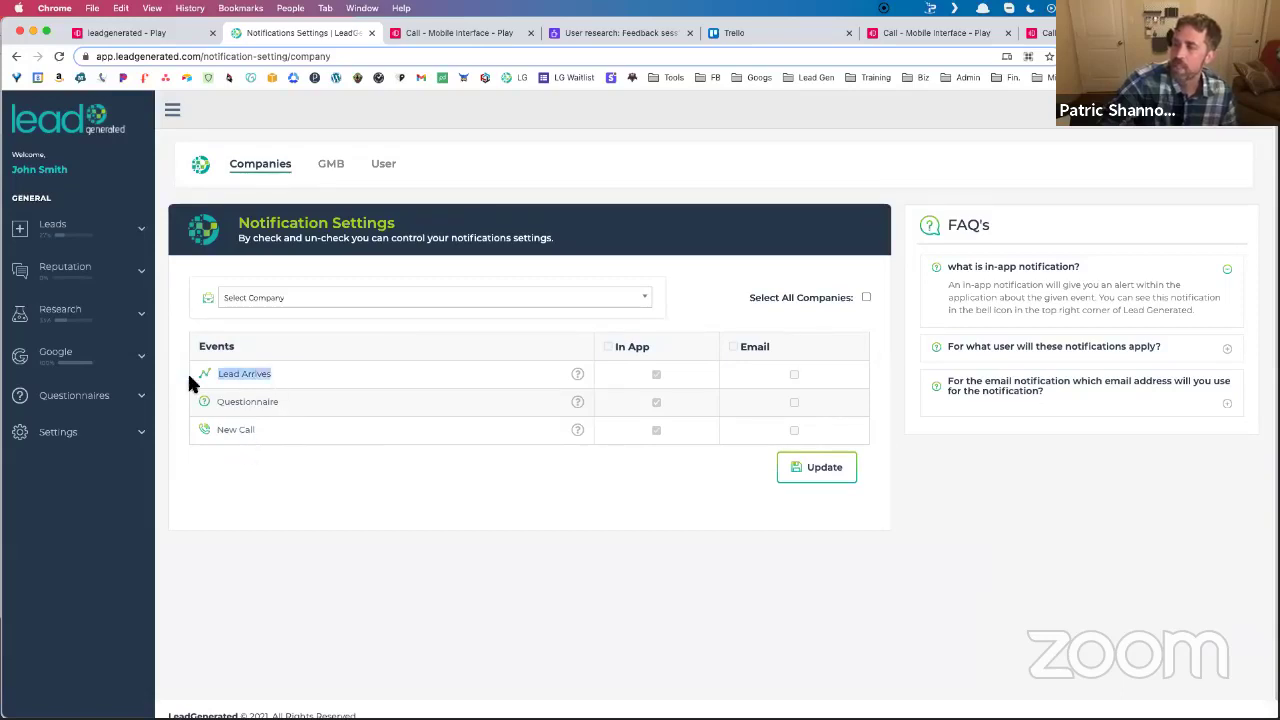
{"action": "left_click_drag", "start_coordinate": [262, 434], "coordinate": [211, 435]}
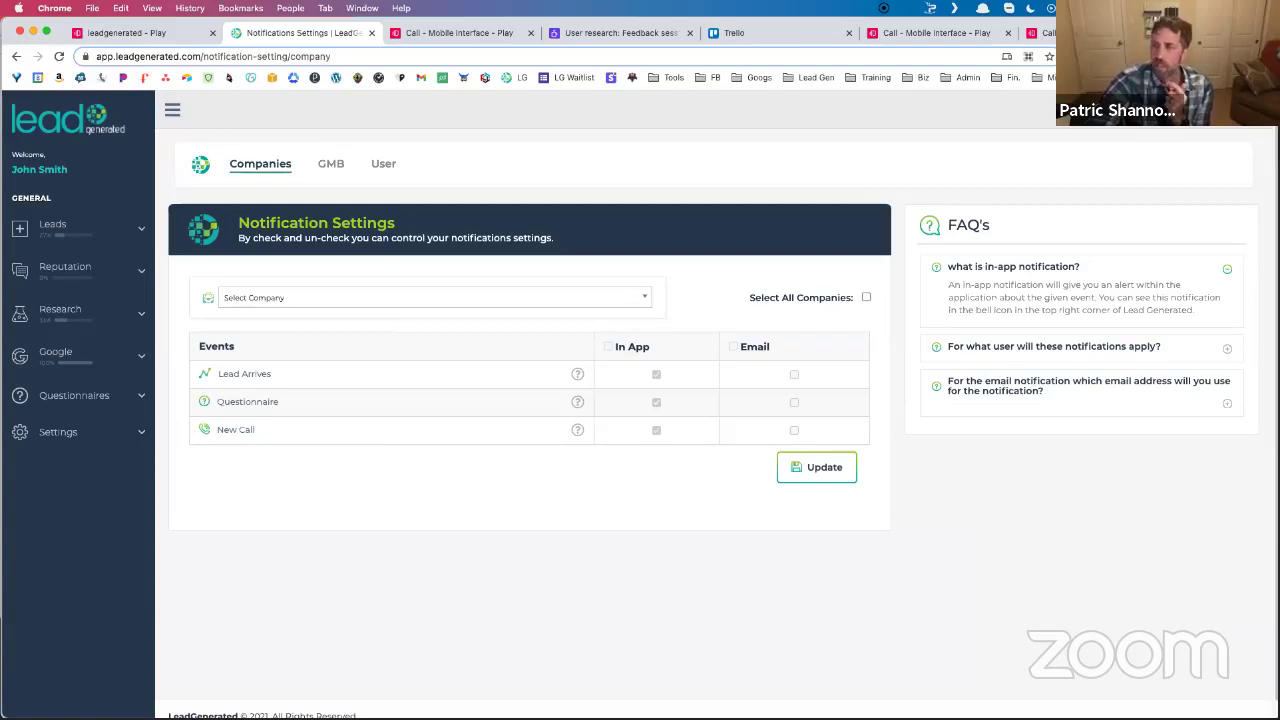
Show all leads again, check the Susan's HVAC and Susan's Limo Company links, and return to the leads list.
{"action": "left_click", "coordinate": [142, 240]}
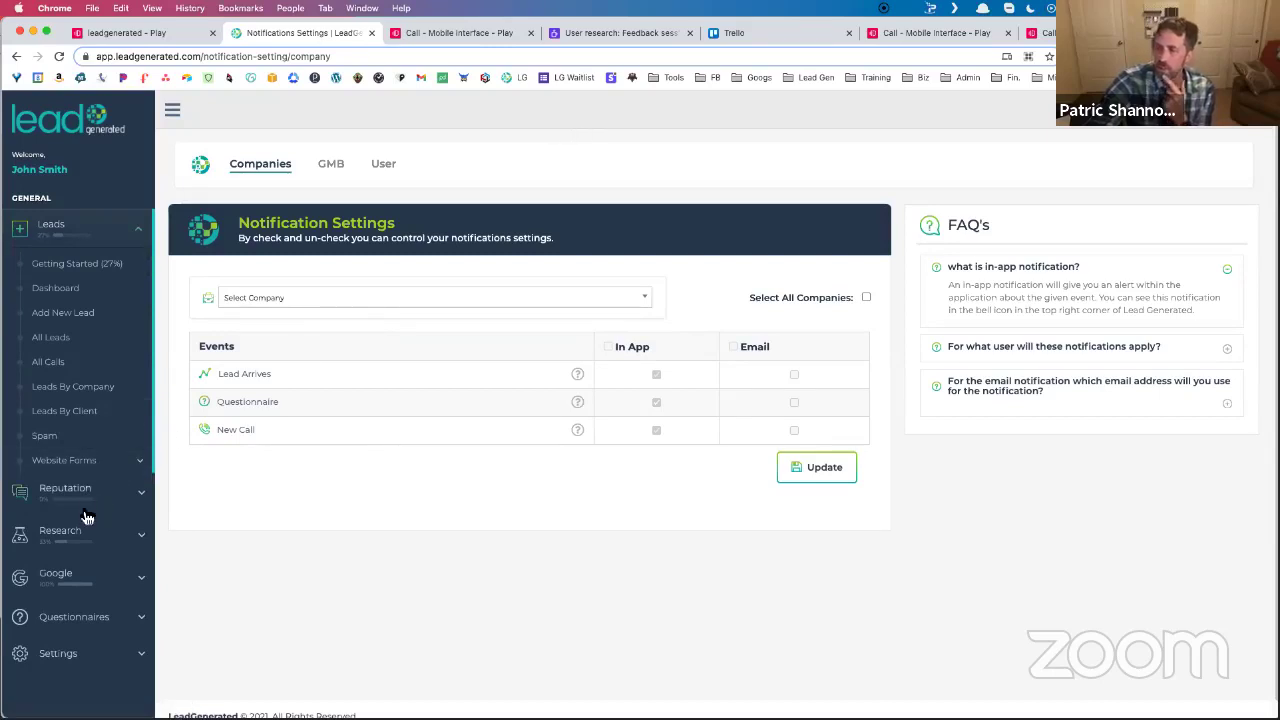
{"action": "left_click", "coordinate": [65, 345]}
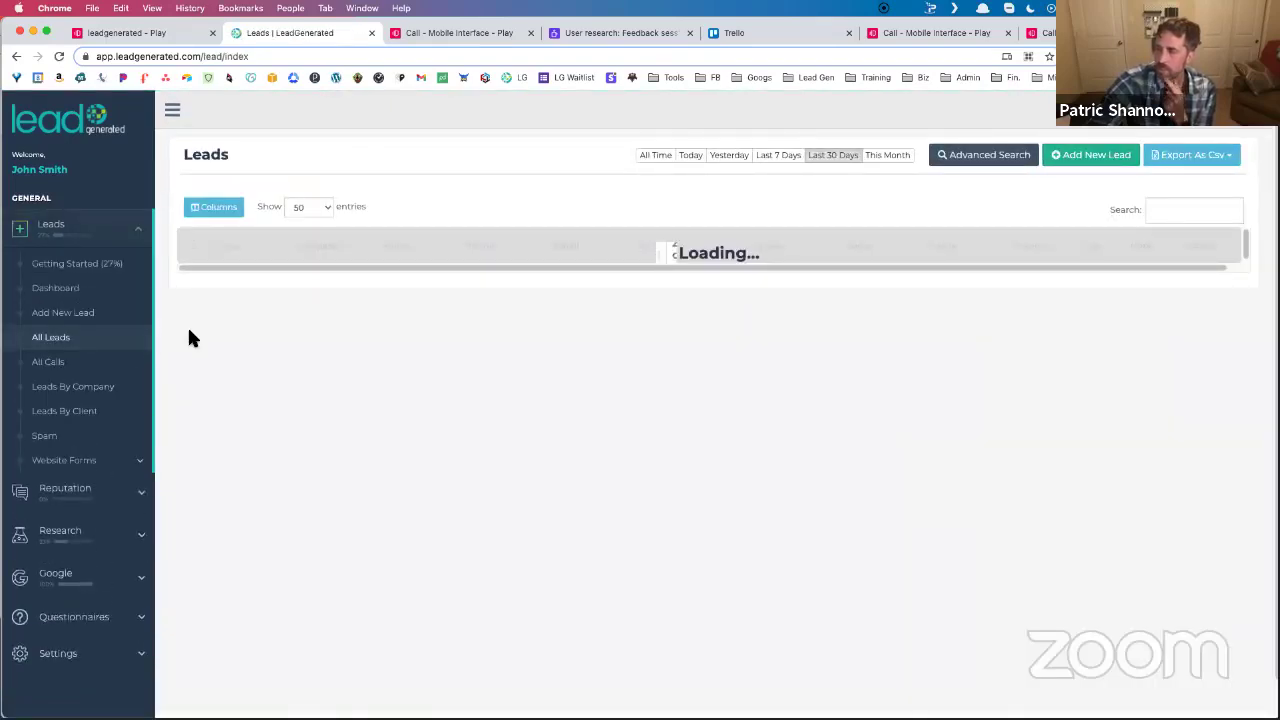
{"action": "left_click", "coordinate": [310, 344]}
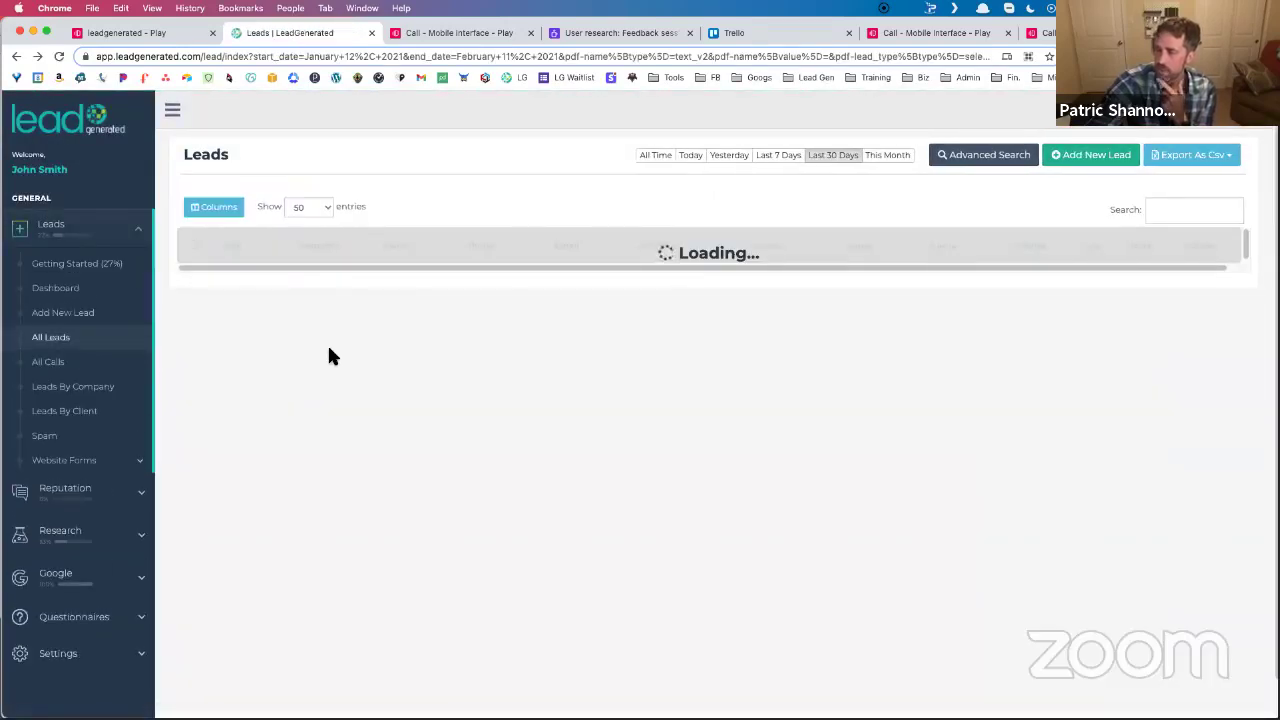
{"action": "left_click", "coordinate": [315, 521]}
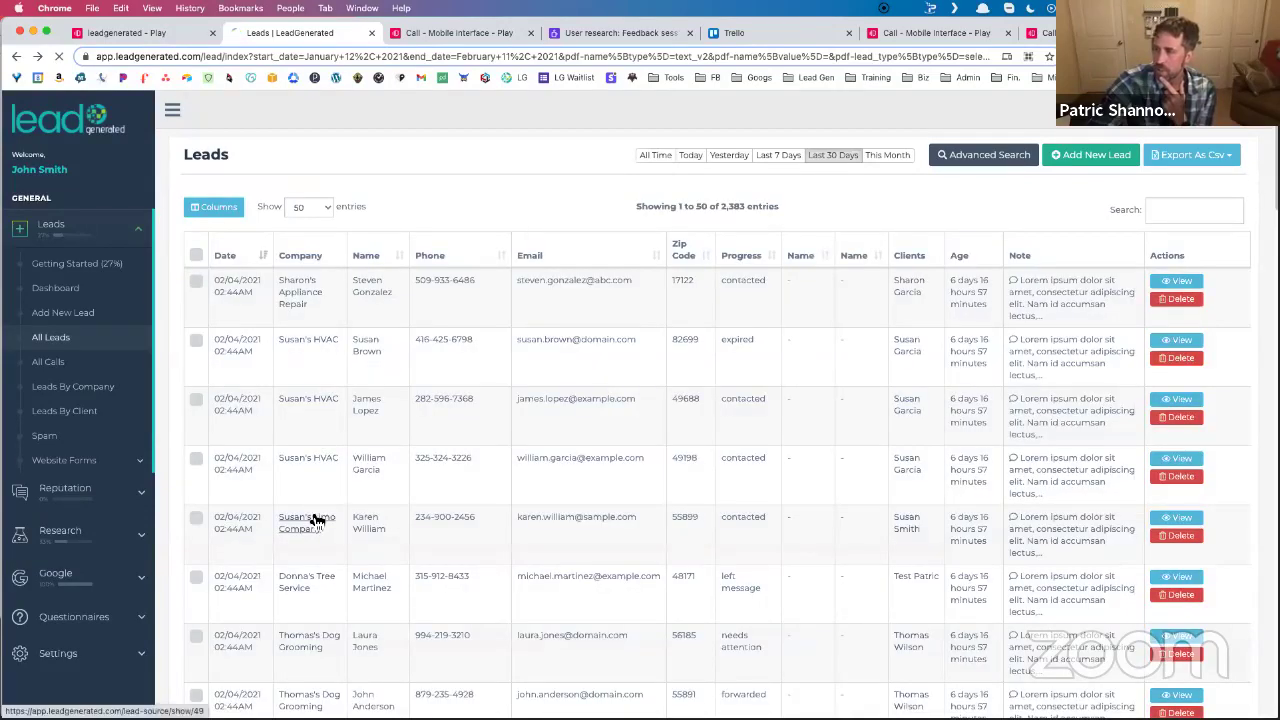
{"action": "key", "text": "super+bracketleft"}
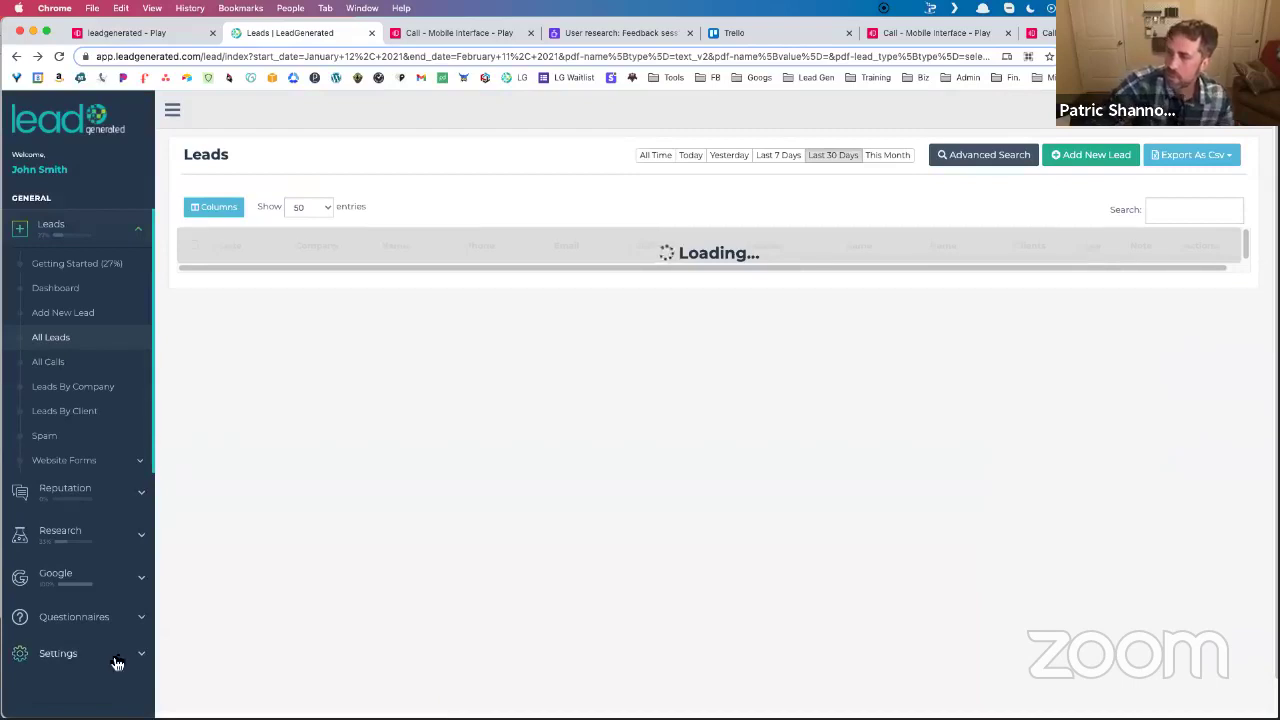
Open the list of all companies in the settings.
{"action": "left_click", "coordinate": [106, 658]}
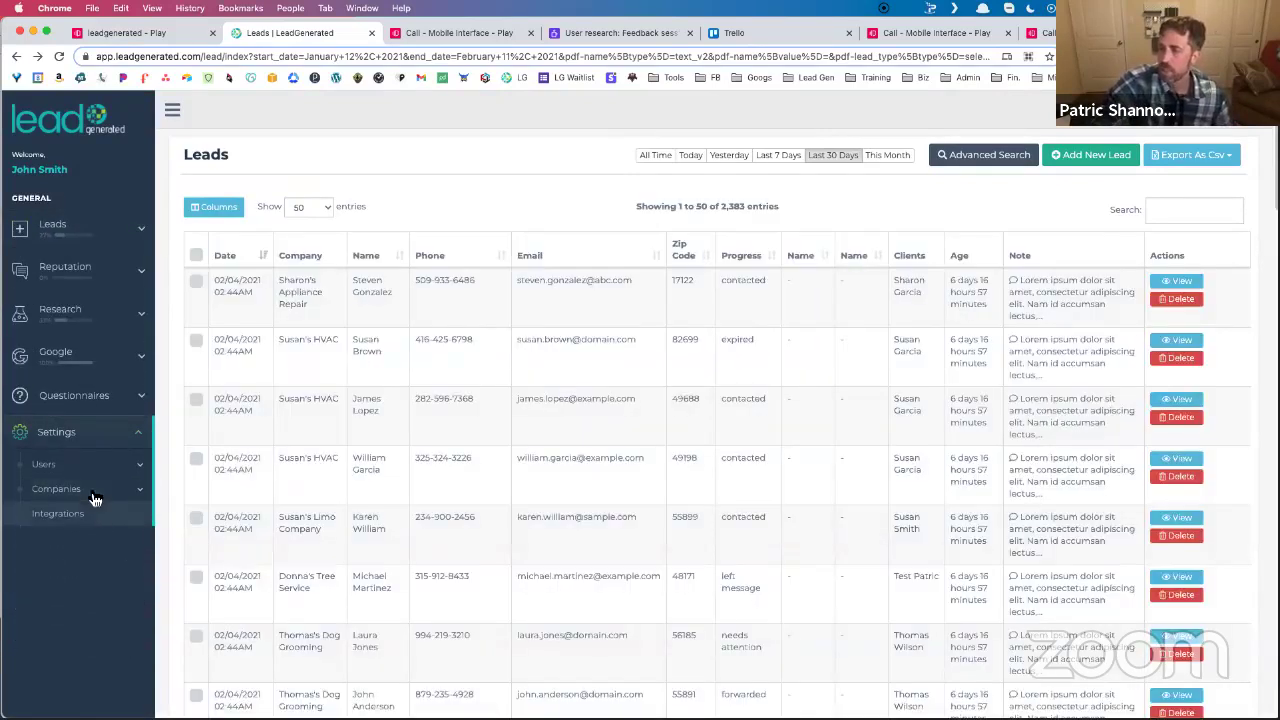
{"action": "left_click", "coordinate": [95, 499]}
{"action": "left_click", "coordinate": [108, 535]}
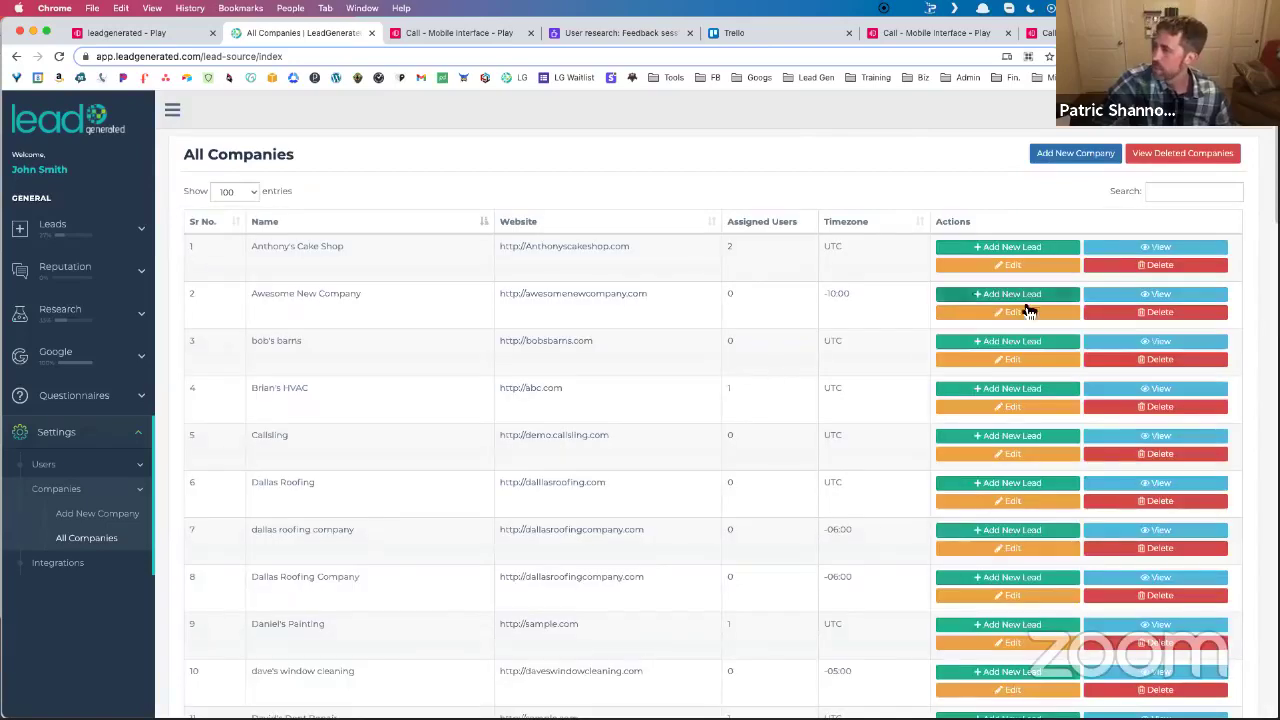
Open the company details of Awesome New Company and bring up its edit form.
{"action": "left_click", "coordinate": [1157, 249]}
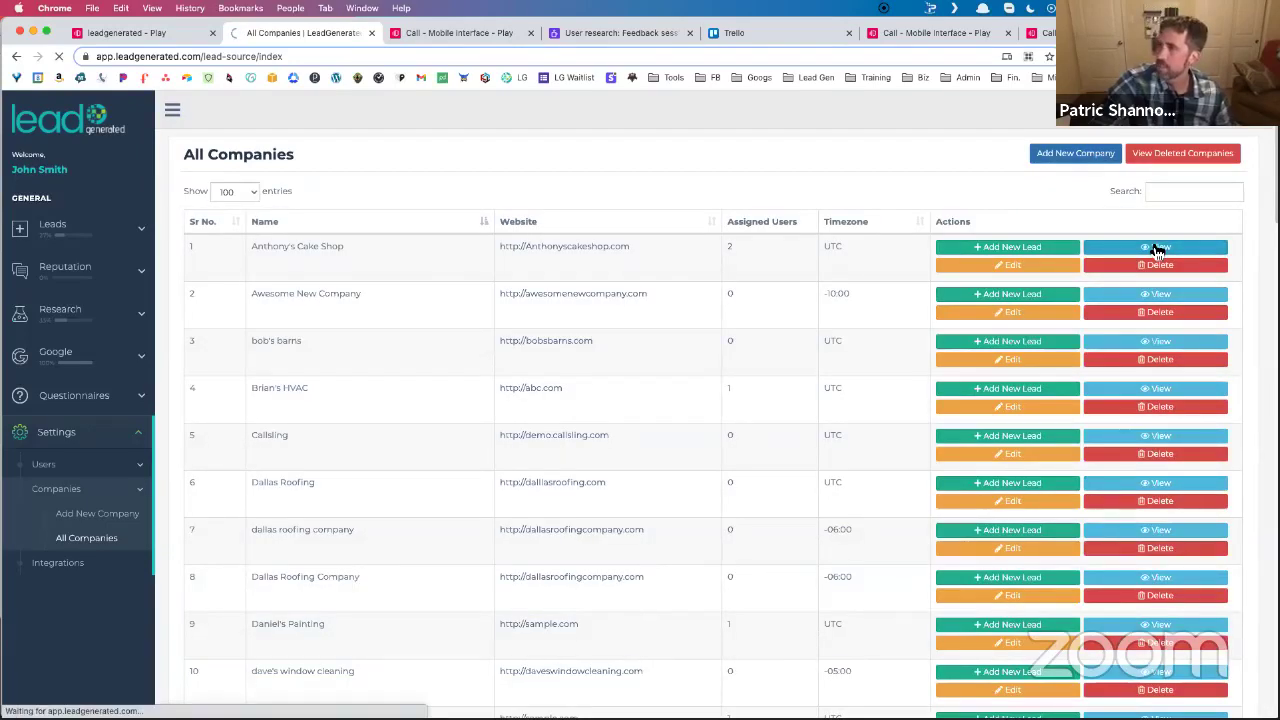
{"action": "key", "text": "super+Left"}
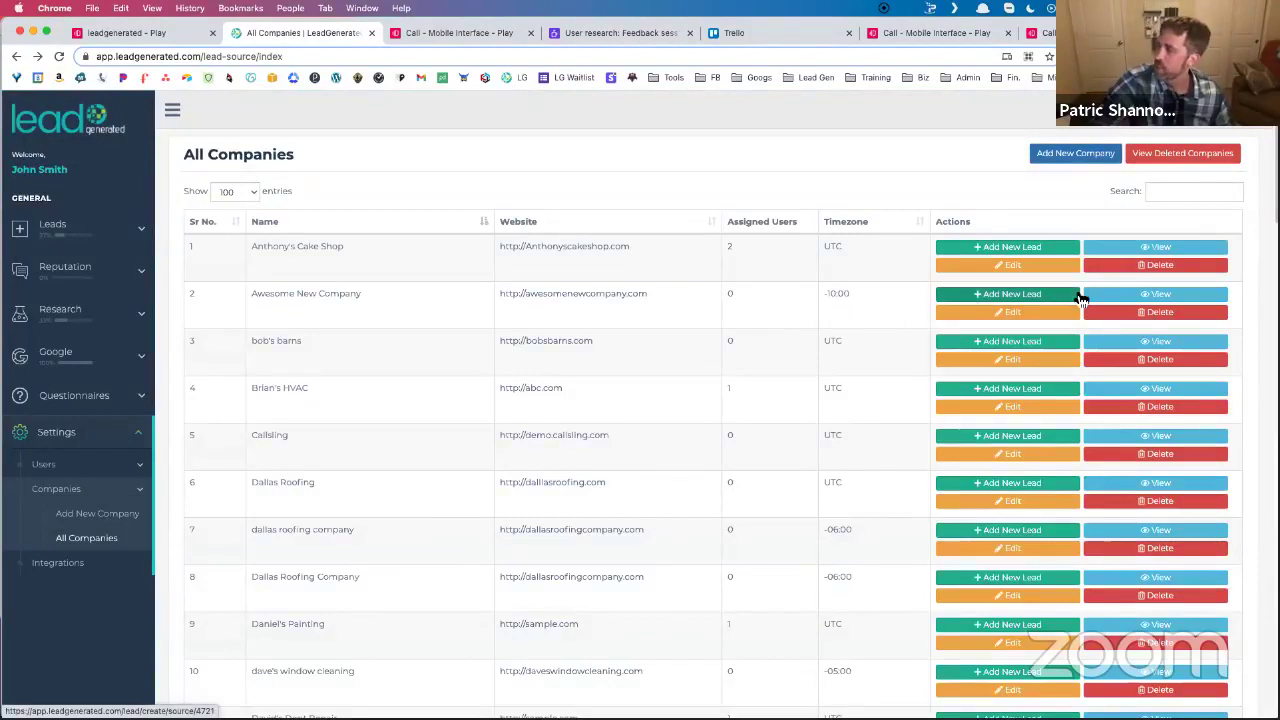
{"action": "left_click", "coordinate": [1118, 298]}
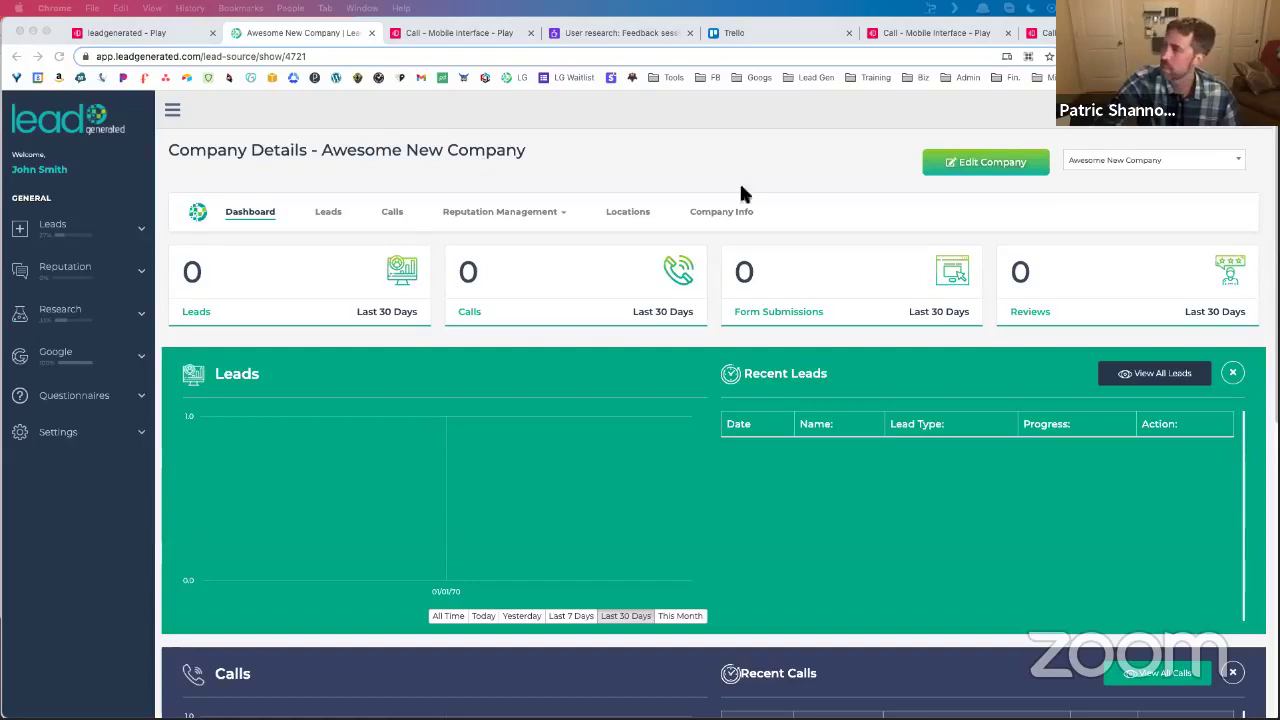
{"action": "left_click", "coordinate": [992, 165]}
{"action": "left_click", "coordinate": [992, 165]}
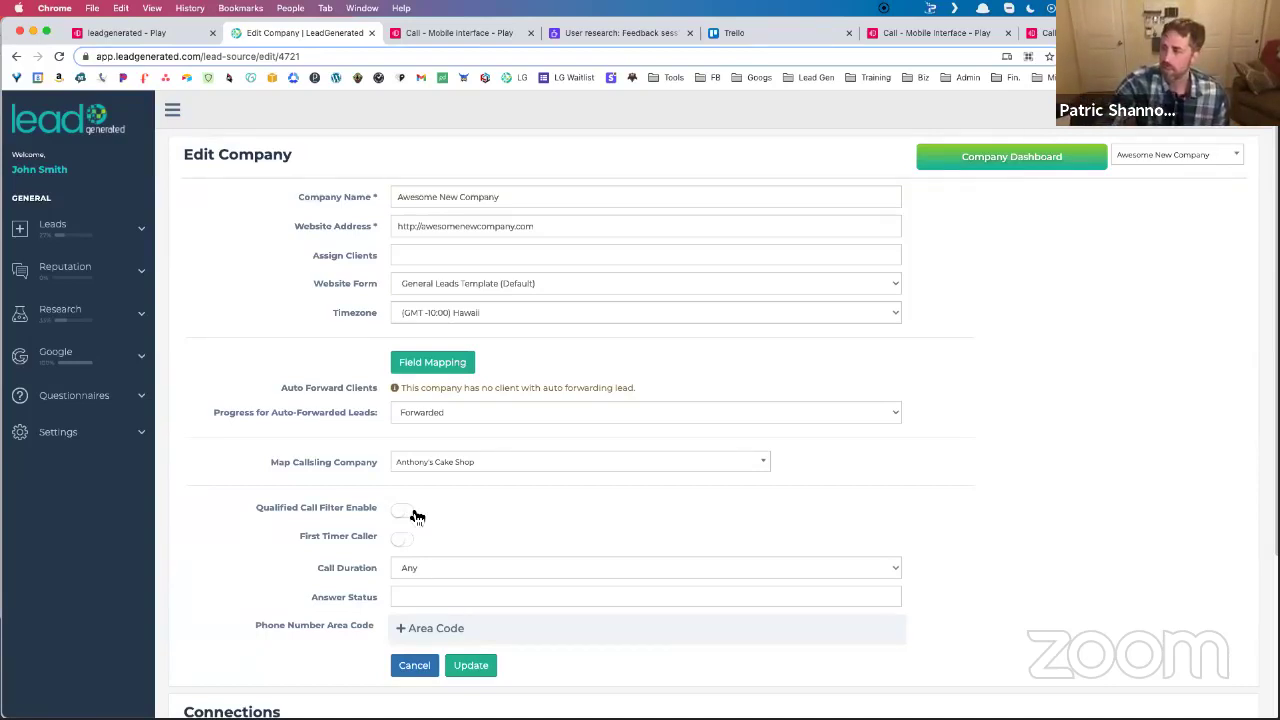
Set the company's call duration filter to 30 seconds and enable both Qualified Call Filter and First Timer Caller.
{"action": "left_click", "coordinate": [428, 566]}
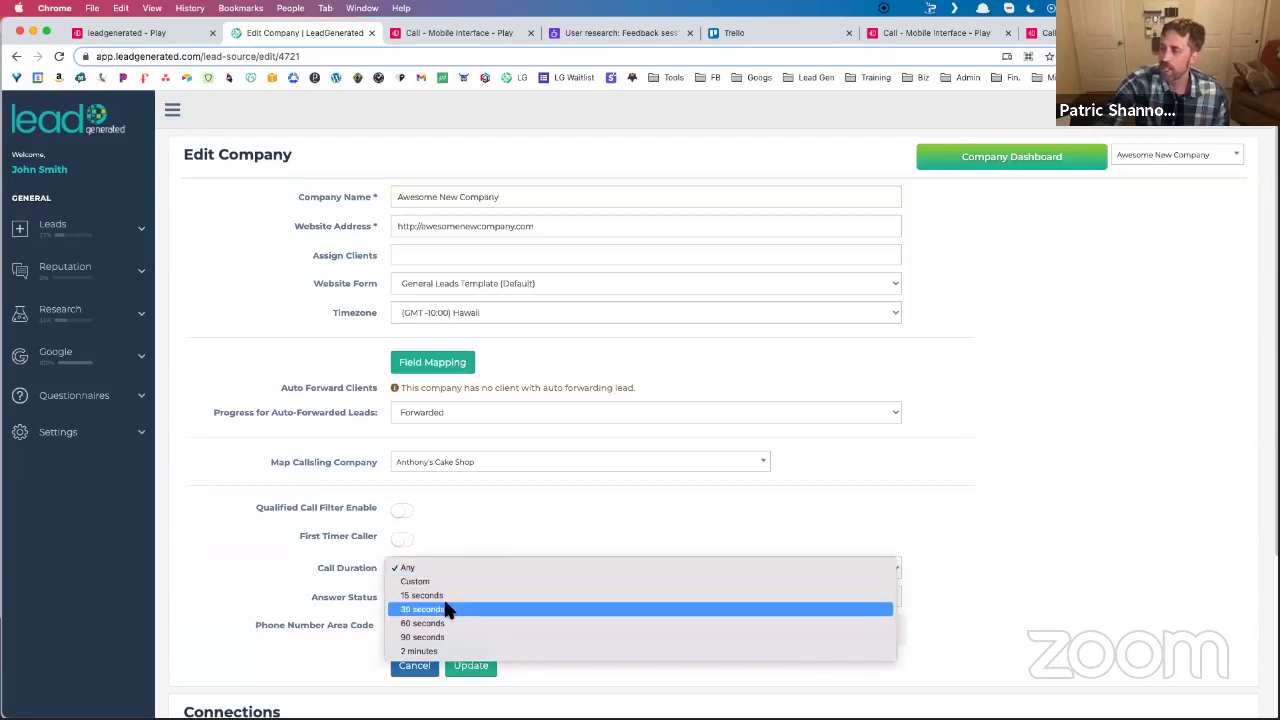
{"action": "left_click", "coordinate": [447, 609]}
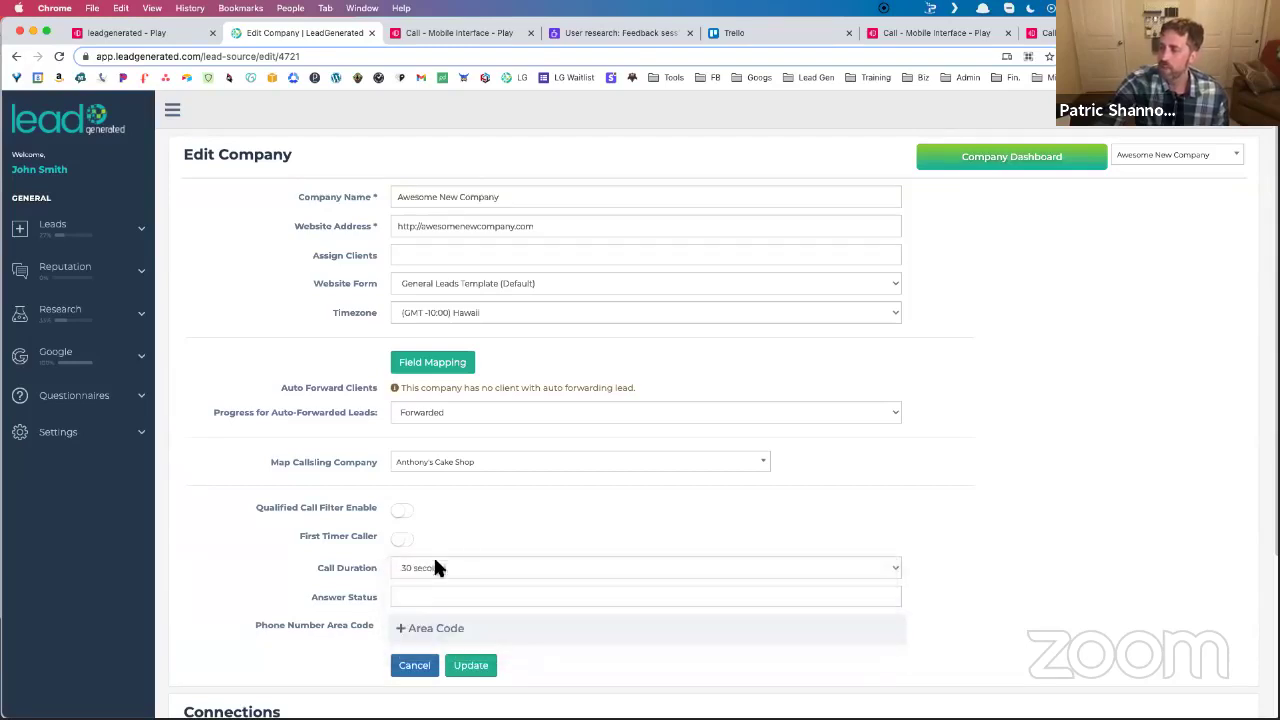
{"action": "left_click", "coordinate": [404, 512]}
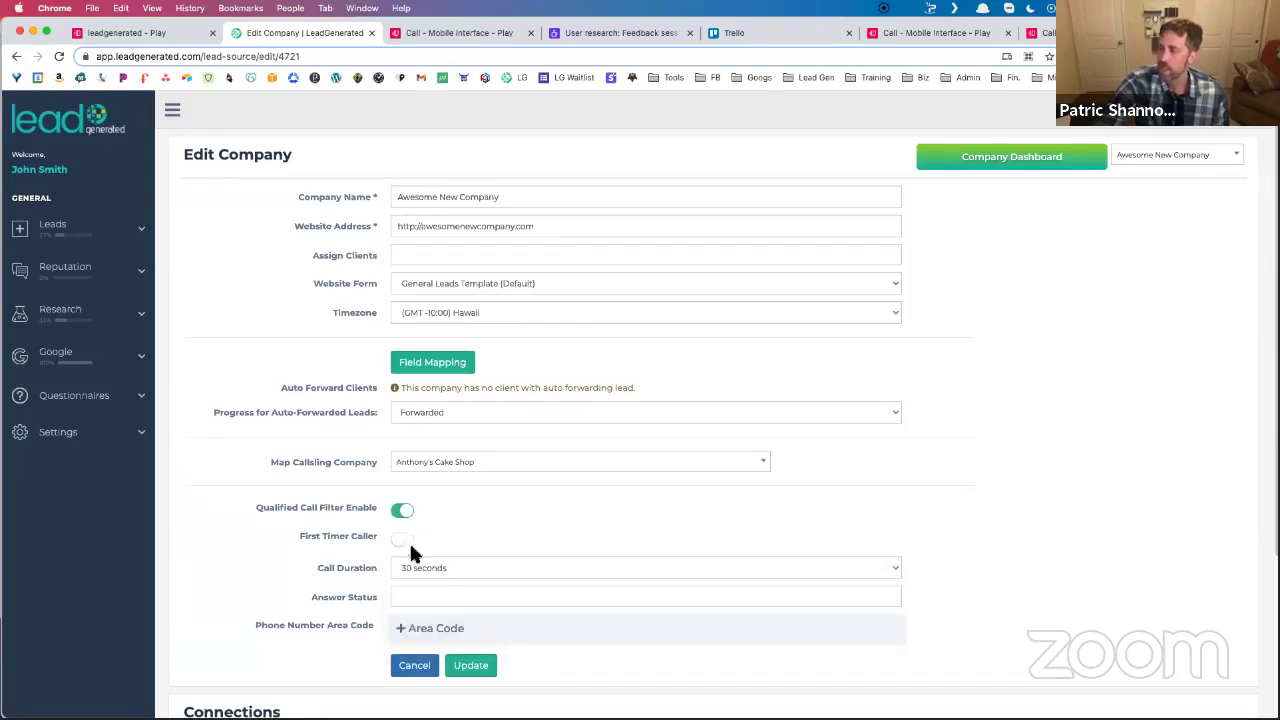
{"action": "left_click", "coordinate": [461, 566]}
{"action": "left_click", "coordinate": [457, 569]}
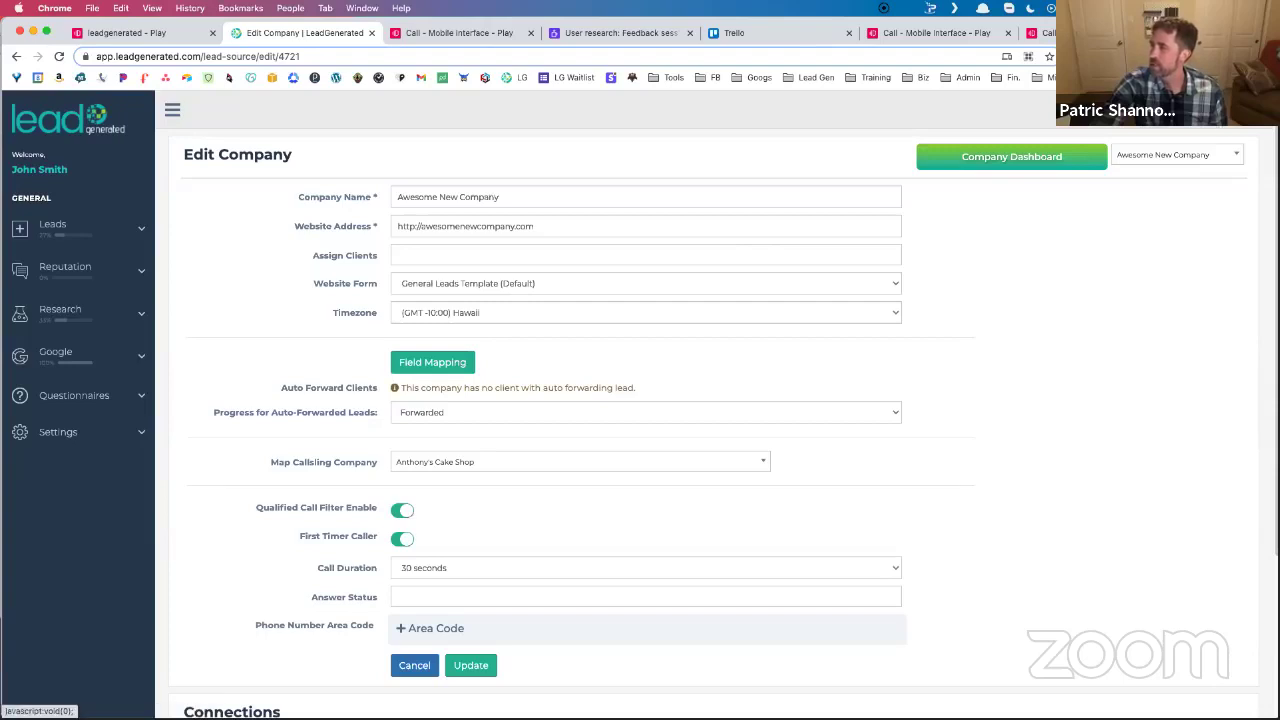
{"action": "right_click", "coordinate": [945, 106]}
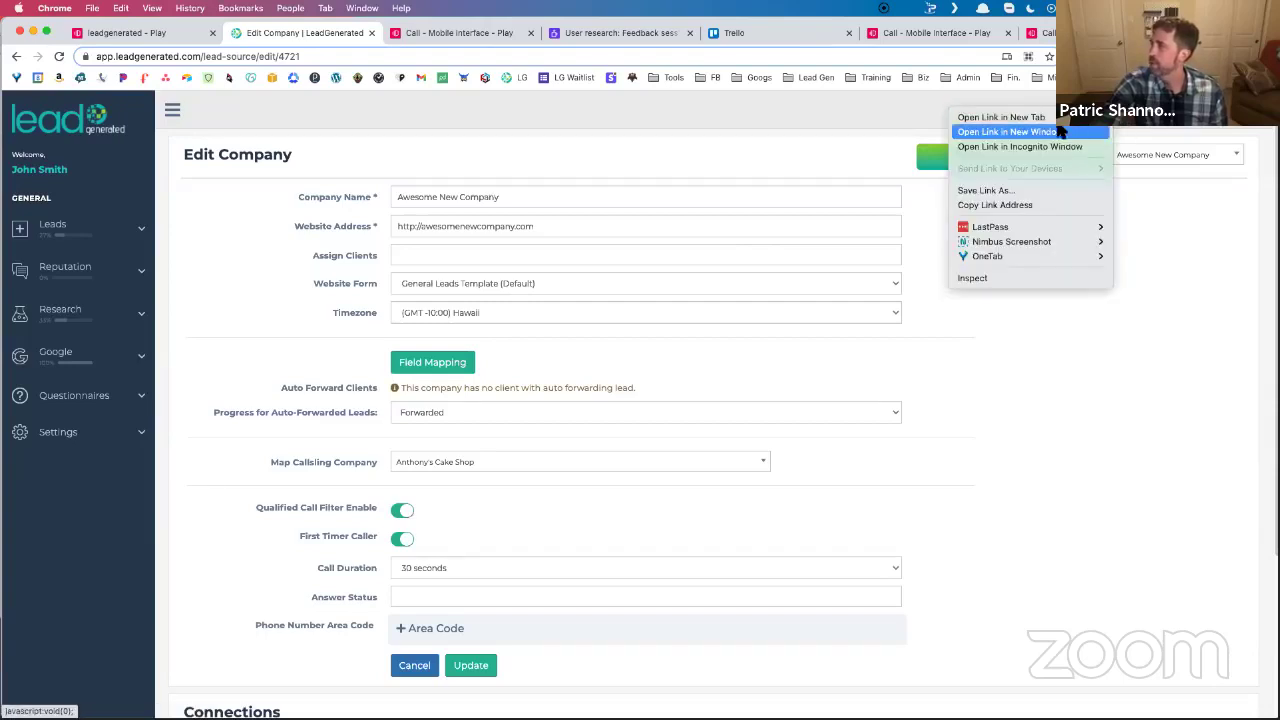
{"action": "left_click", "coordinate": [1000, 114]}
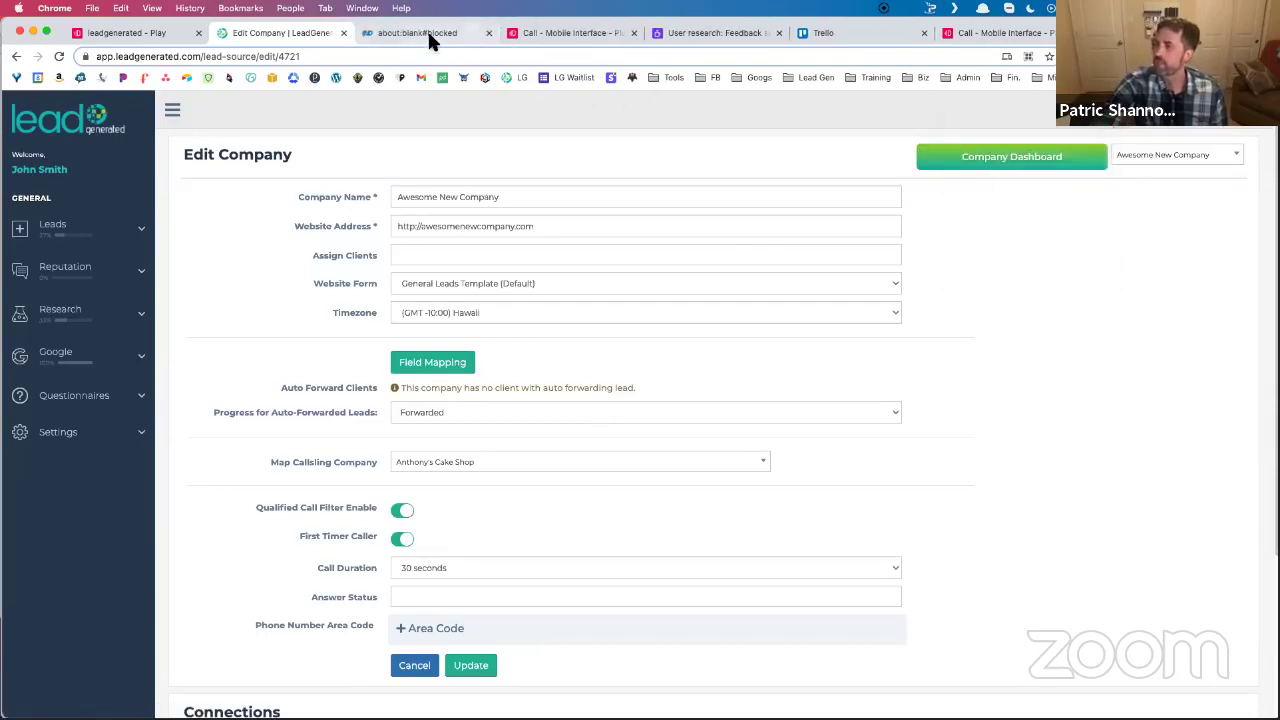
{"action": "left_click", "coordinate": [427, 29]}
{"action": "left_click", "coordinate": [488, 33]}
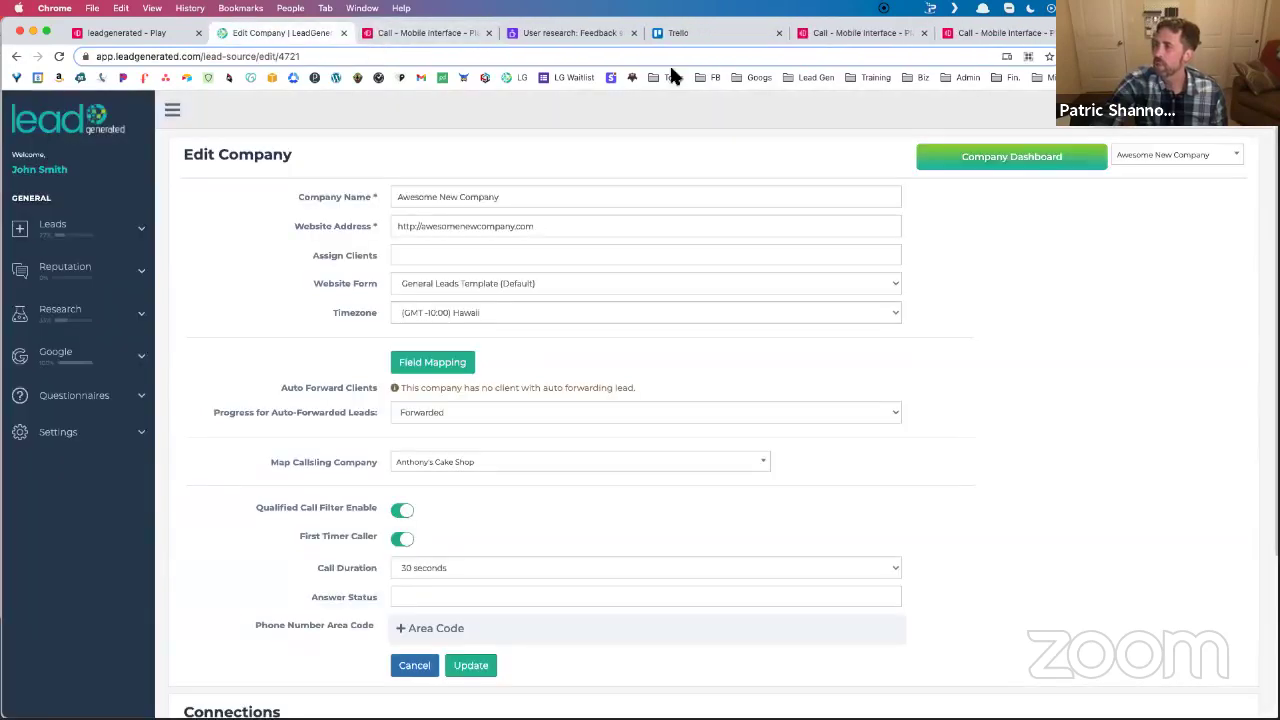
Open the company notification settings from the notification list and highlight the Lead Arrives event.
{"action": "left_click", "coordinate": [1120, 125]}
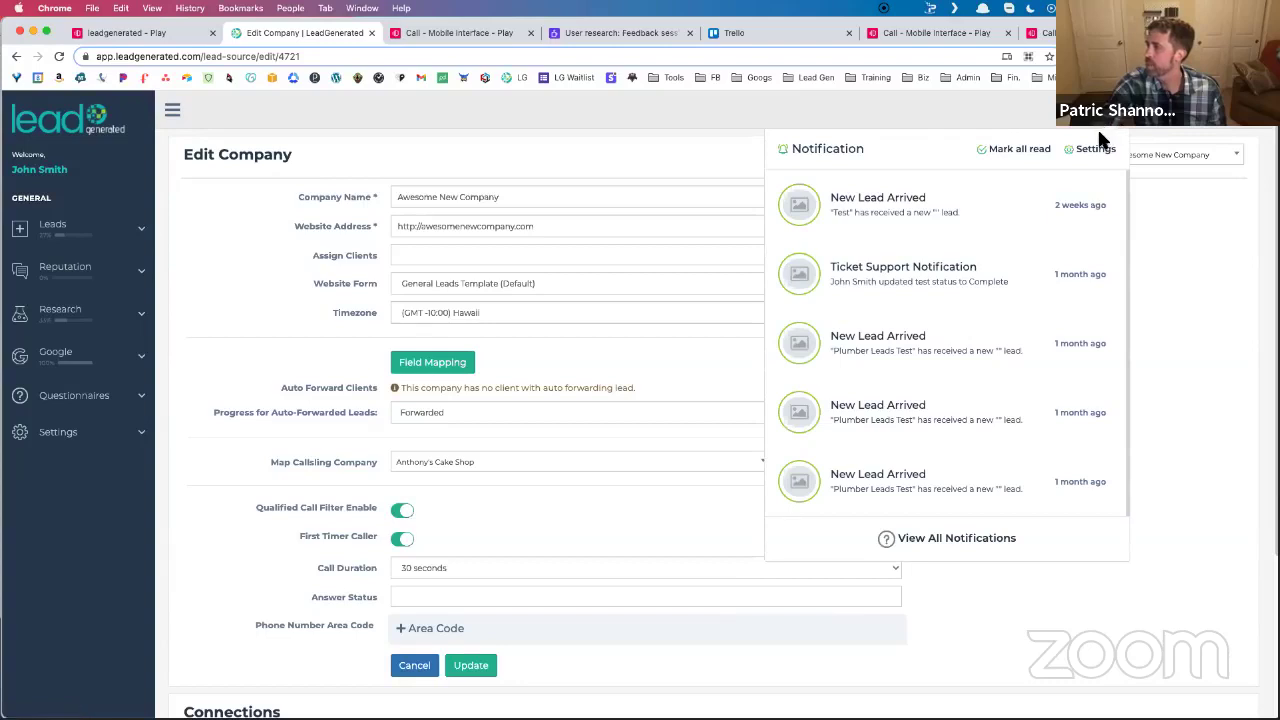
{"action": "left_click", "coordinate": [1100, 150]}
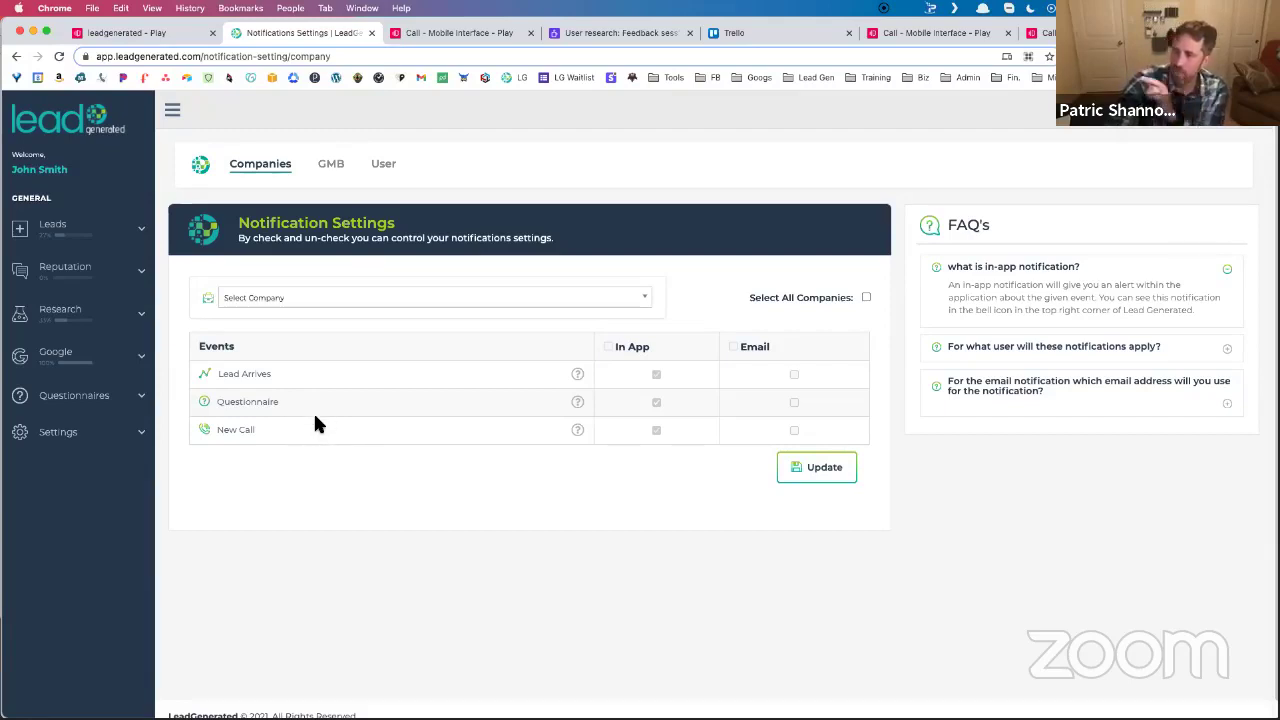
{"action": "scroll", "coordinate": [295, 395], "scroll_direction": "down", "scroll_amount": 1}
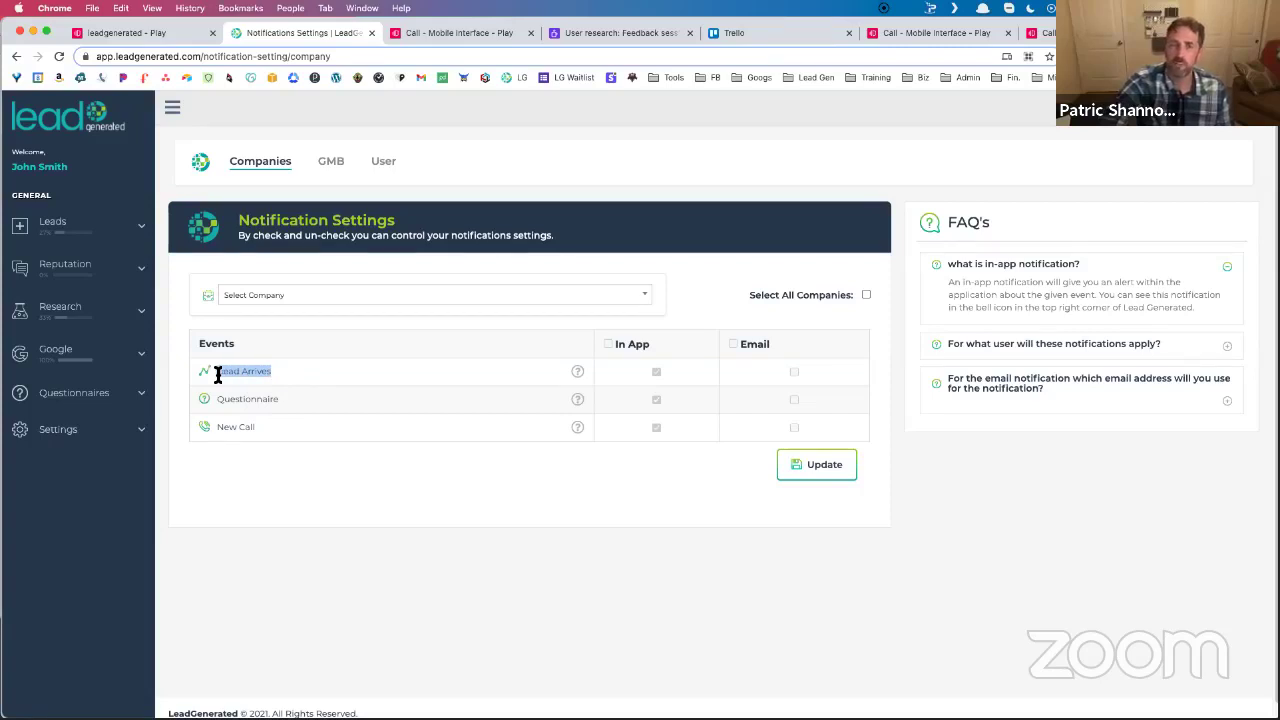
{"action": "left_click", "coordinate": [301, 367]}
{"action": "left_click_drag", "start_coordinate": [277, 370], "coordinate": [226, 371]}
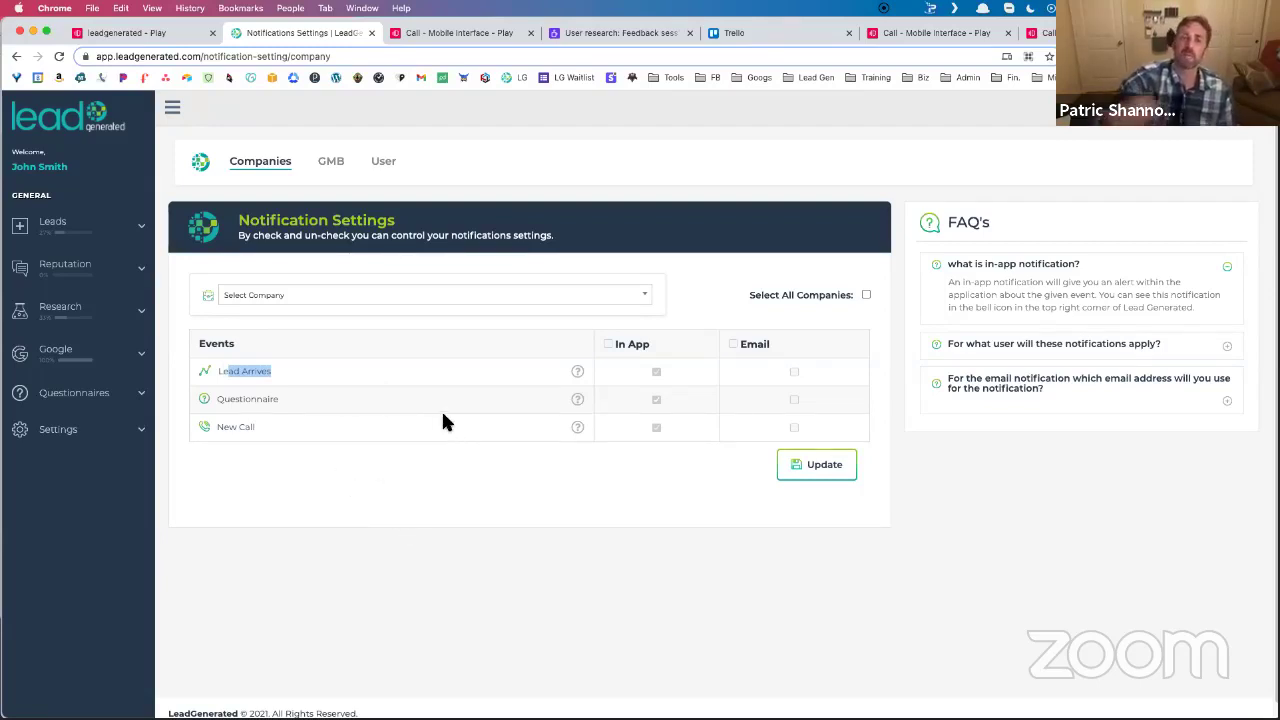
{"action": "left_click", "coordinate": [297, 438]}
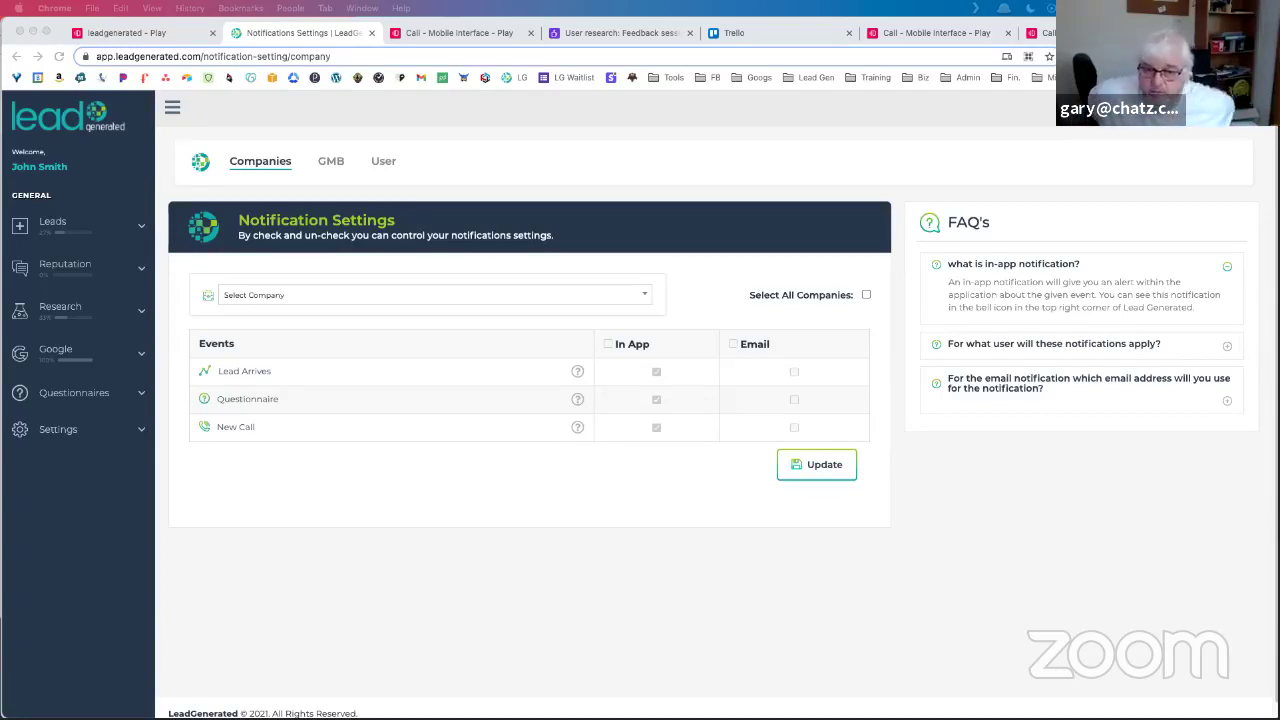
Close the User research and Trello browser tabs and move the Notifications Settings tab to the first position.
{"action": "left_click", "coordinate": [688, 34]}
{"action": "left_click", "coordinate": [688, 33]}
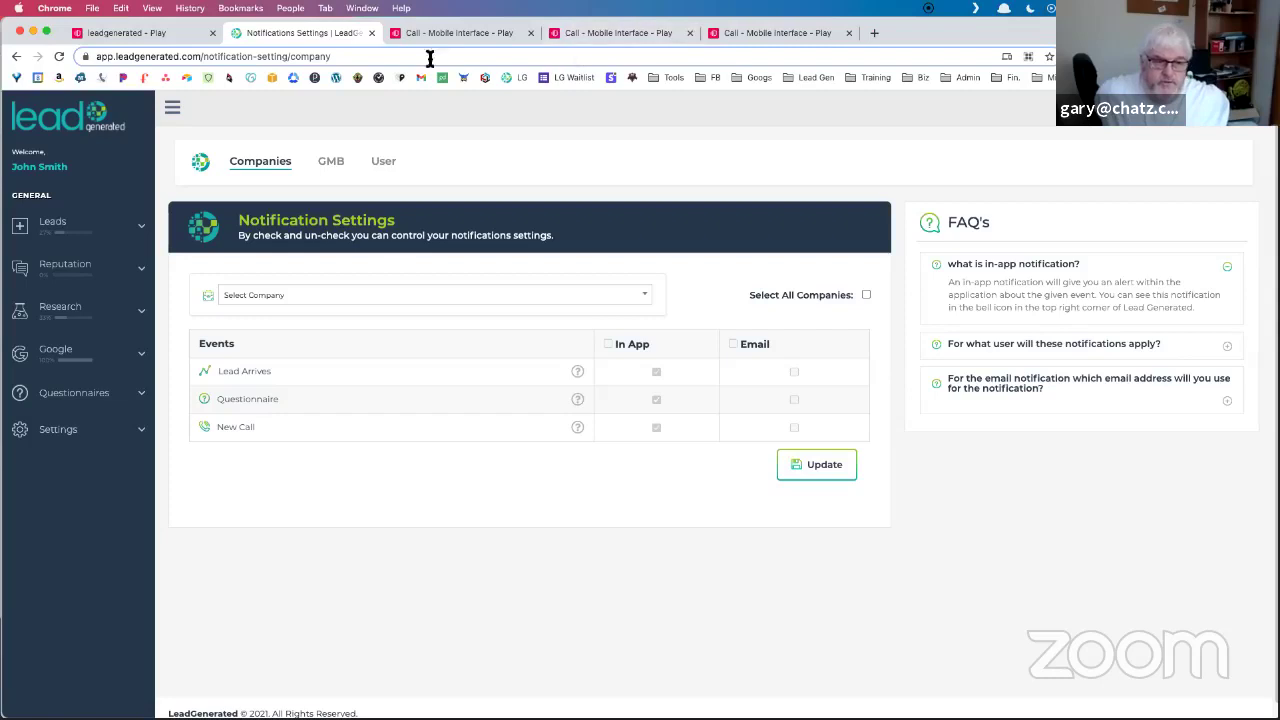
{"action": "left_click_drag", "start_coordinate": [312, 36], "coordinate": [180, 44]}
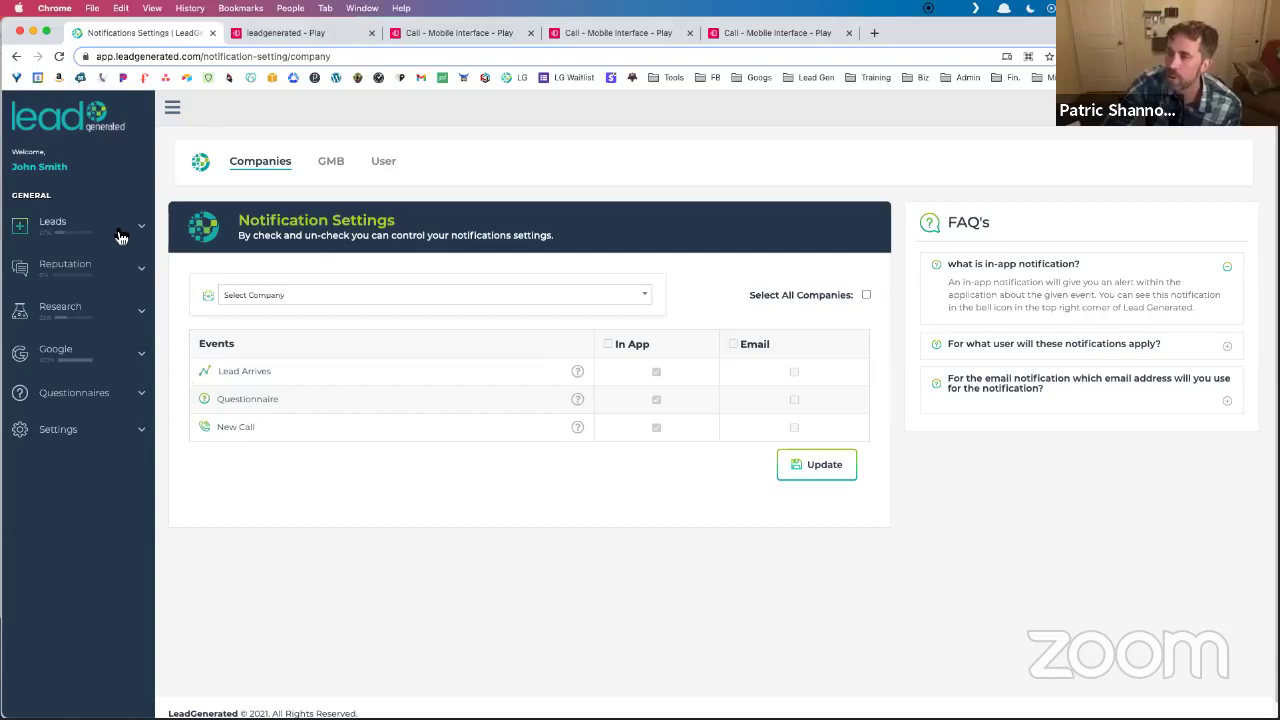
Open the Austin Roofing Company heat map in the GMB Heat Map tool and examine the ranking grid for REIT Group Roofing - Austin.
{"action": "left_click", "coordinate": [124, 319]}
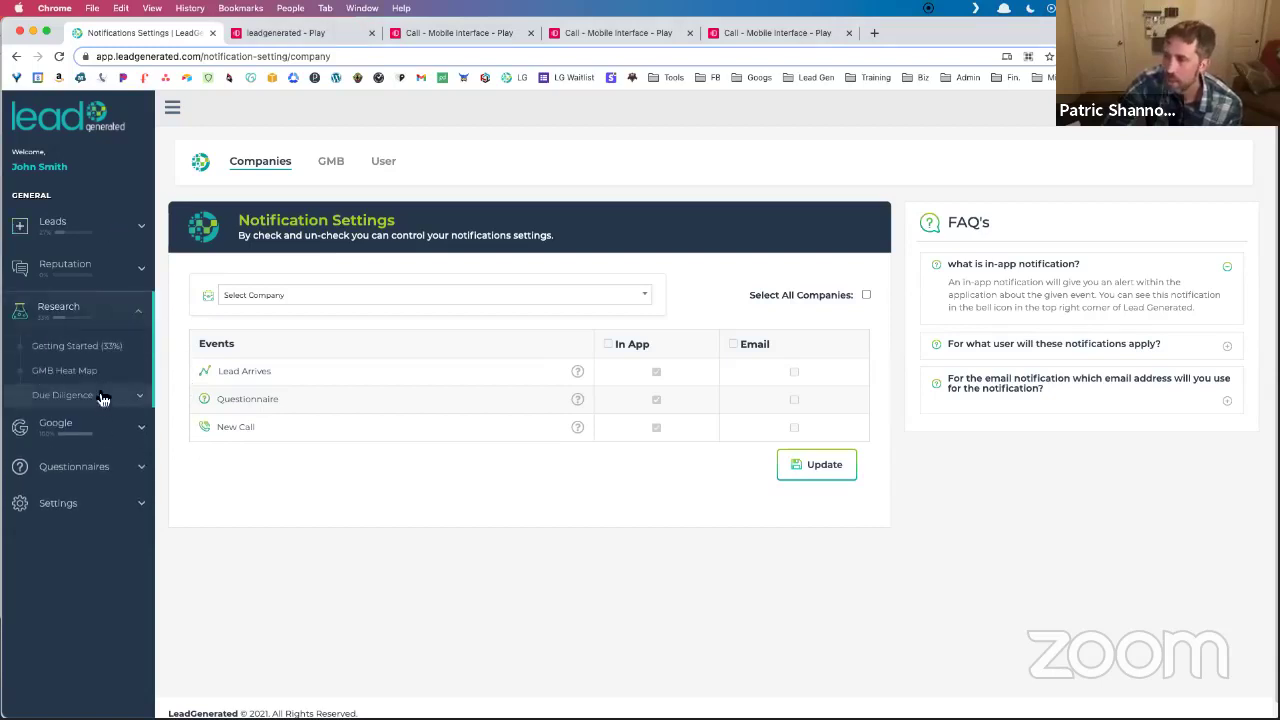
{"action": "left_click", "coordinate": [94, 381]}
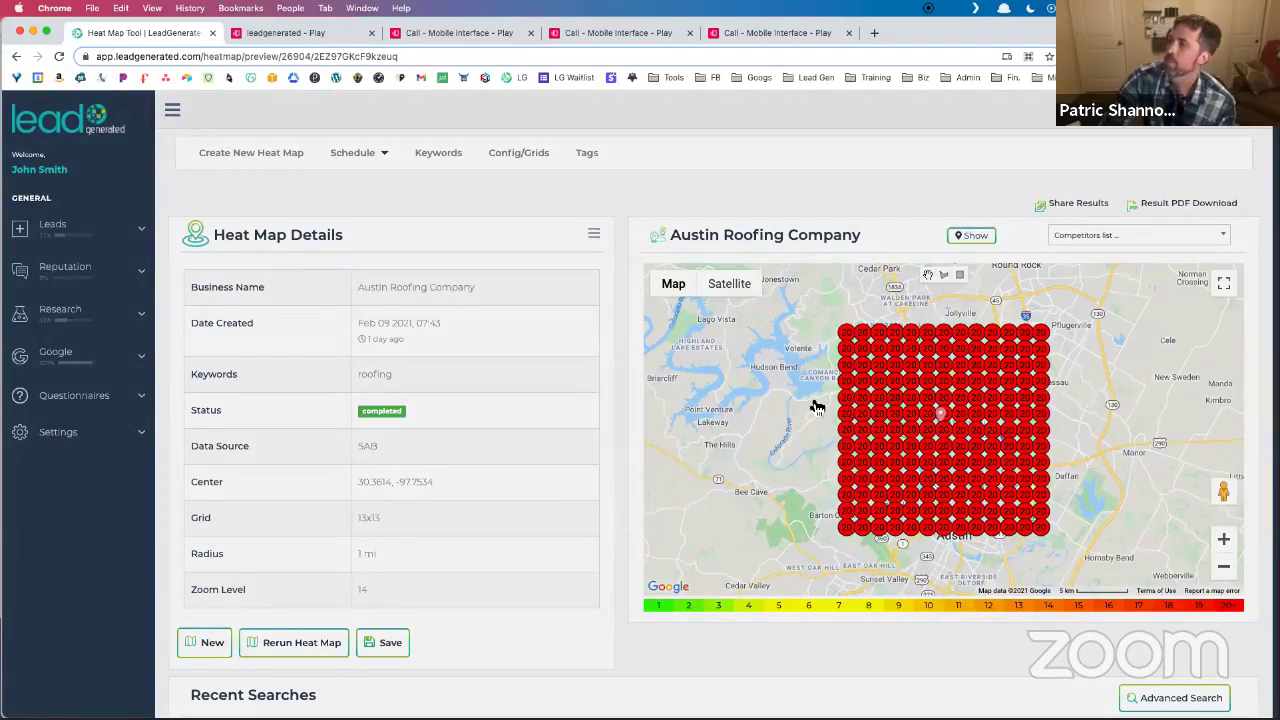
{"action": "left_click", "coordinate": [971, 408]}
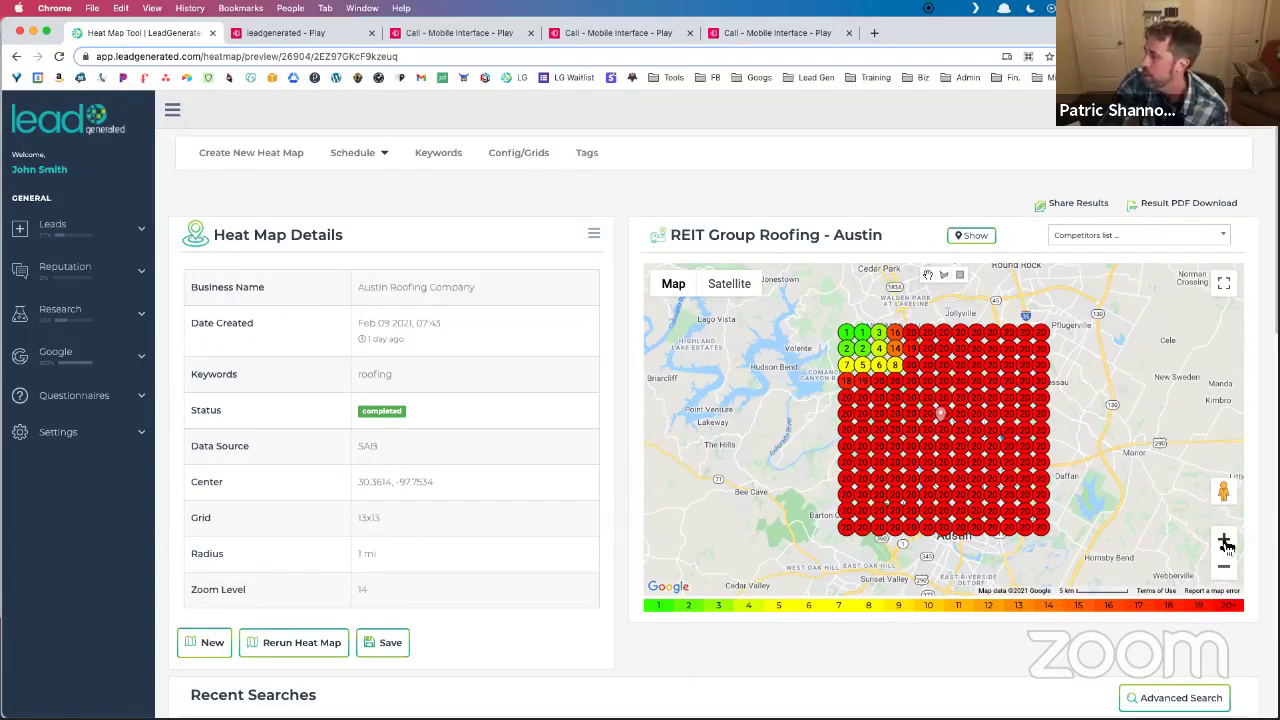
{"action": "scroll", "coordinate": [1110, 440], "scroll_direction": "up", "scroll_amount": 2}
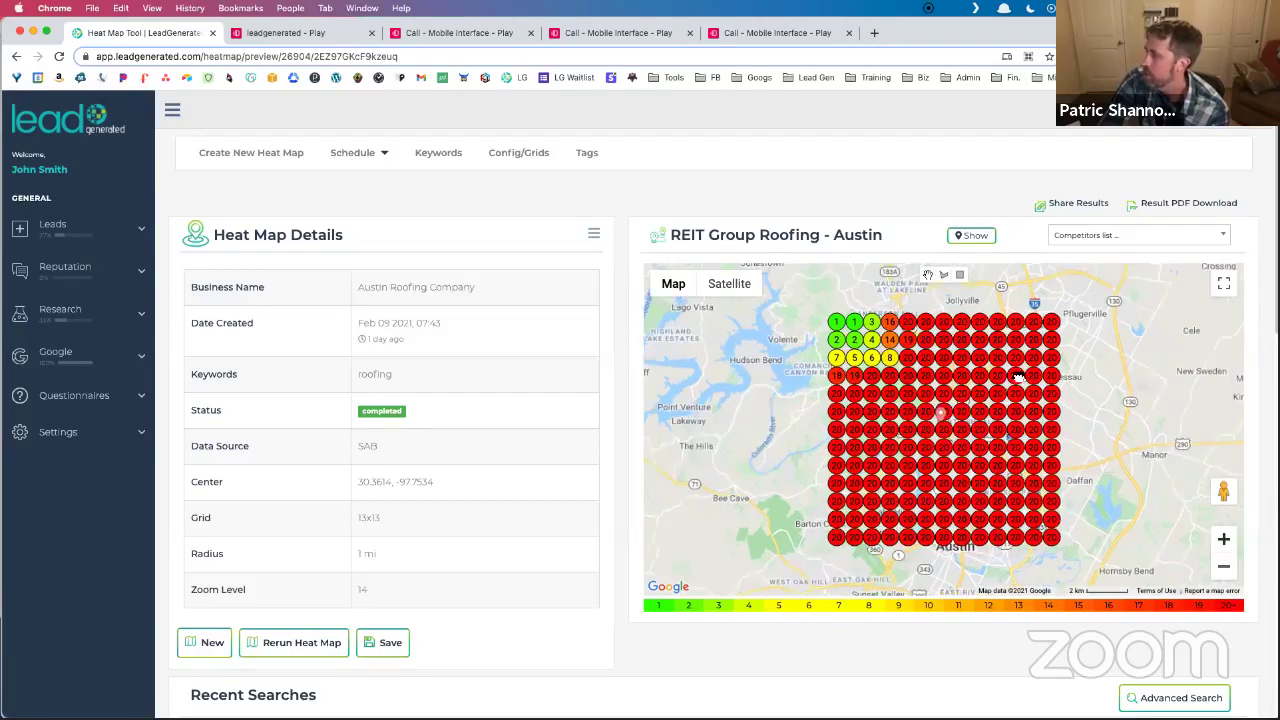
{"action": "scroll", "coordinate": [1010, 394], "scroll_direction": "up", "scroll_amount": 2}
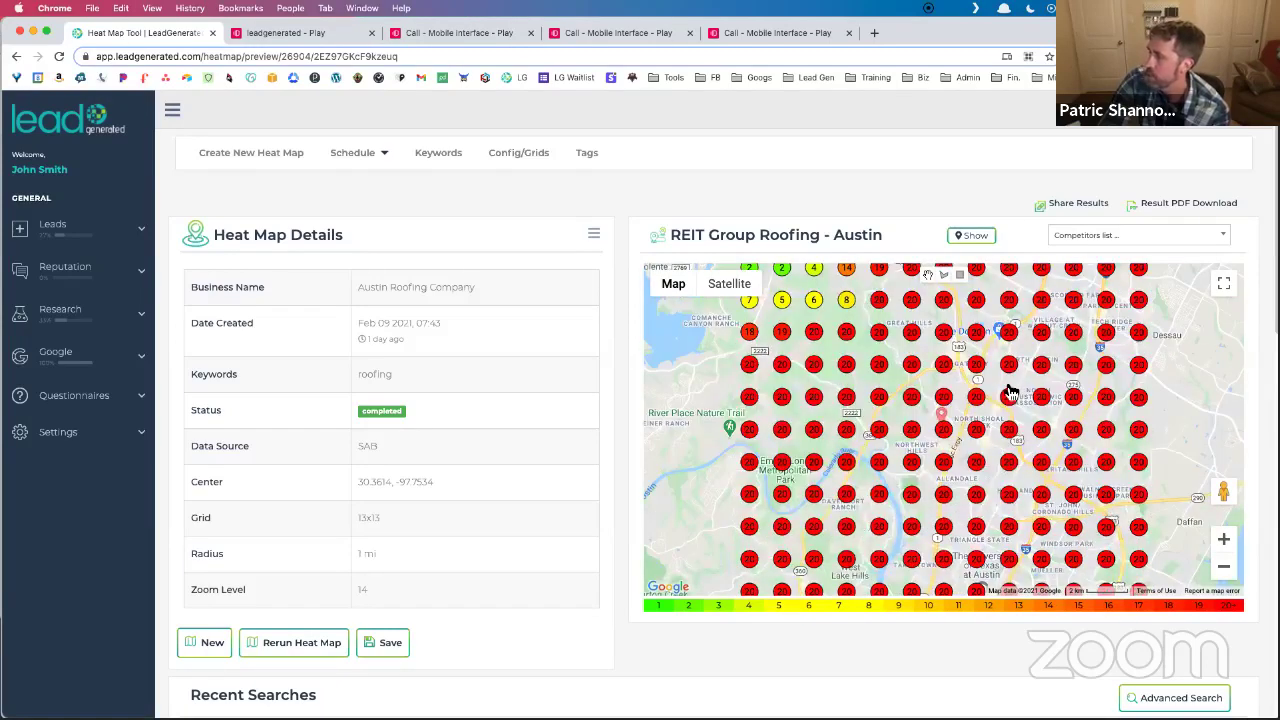
{"action": "scroll", "coordinate": [1010, 392], "scroll_direction": "right", "scroll_amount": 3}
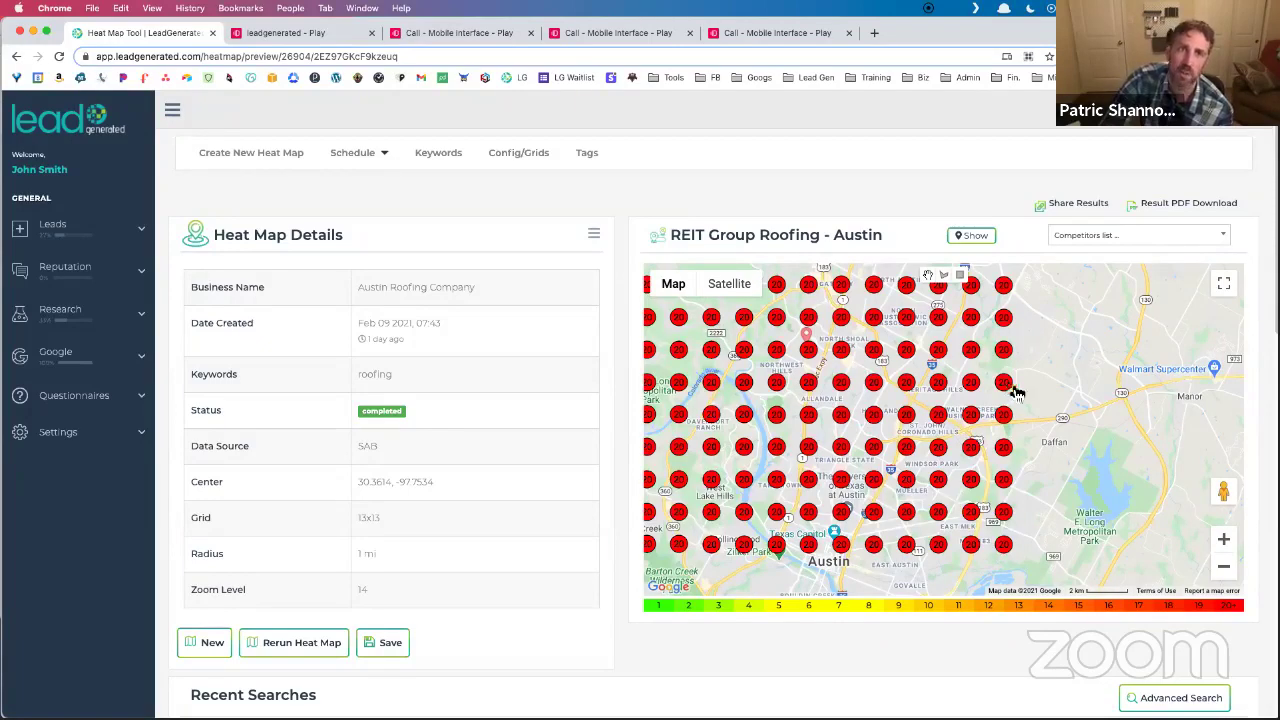
{"action": "left_click", "coordinate": [1224, 568]}
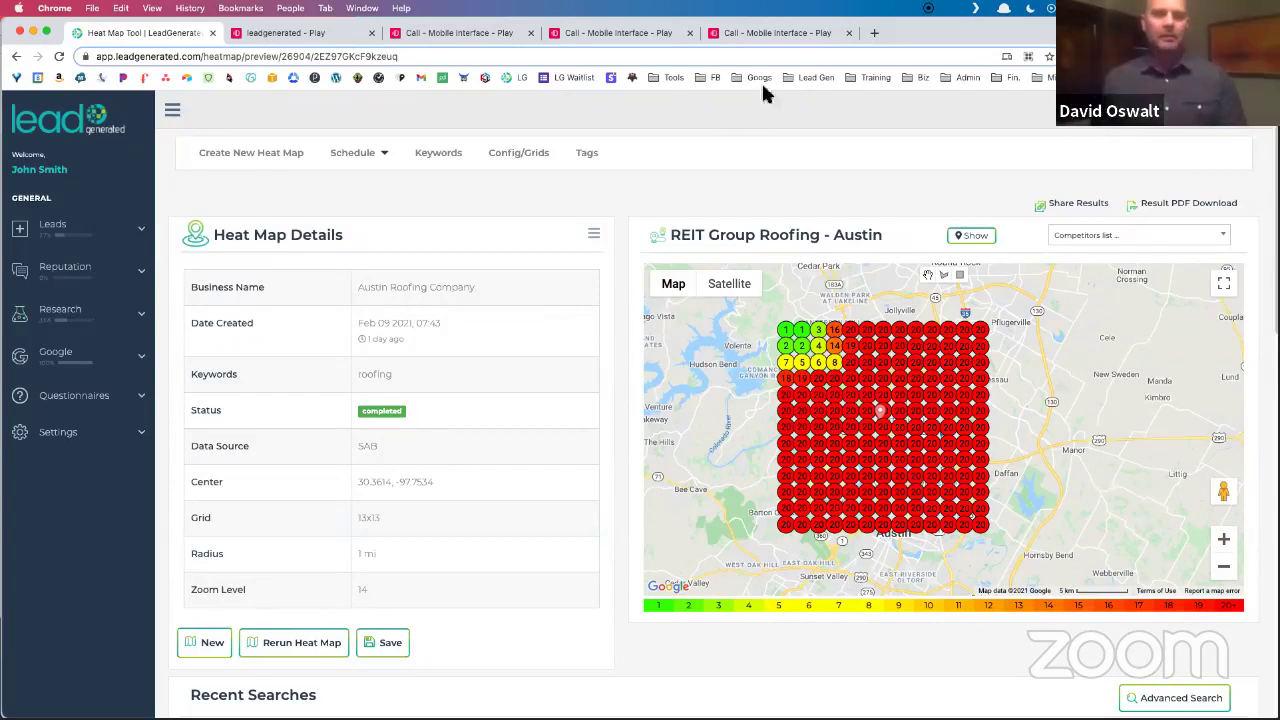
Open the website bigredmetals.com in a new browser tab.
{"action": "left_click", "coordinate": [874, 36]}
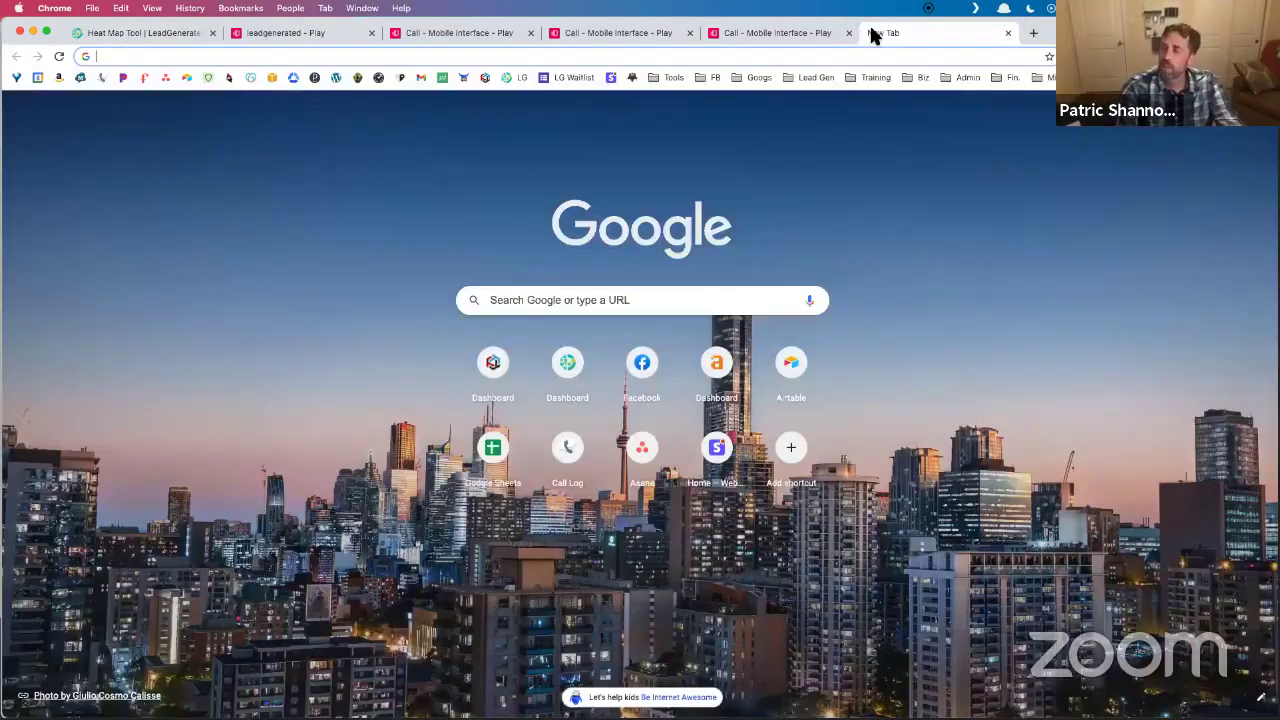
{"action": "type", "text": "bigredmetals.com"}
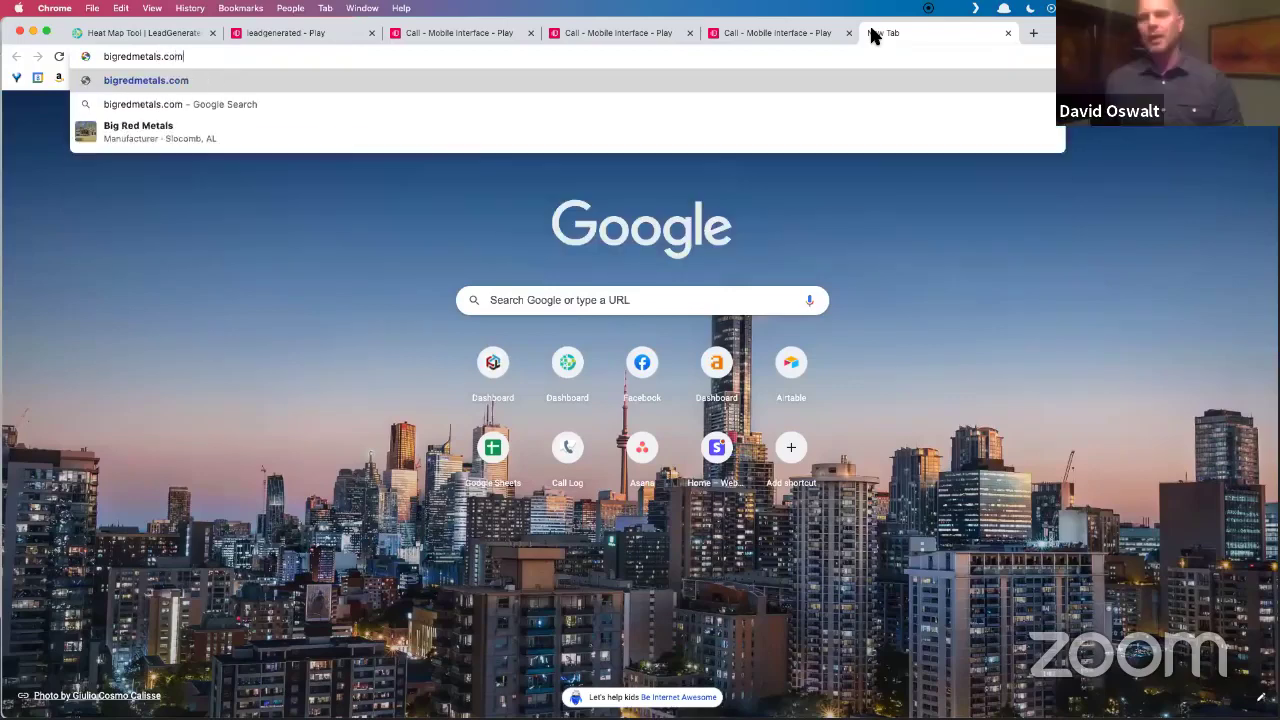
{"action": "key", "text": "Return"}
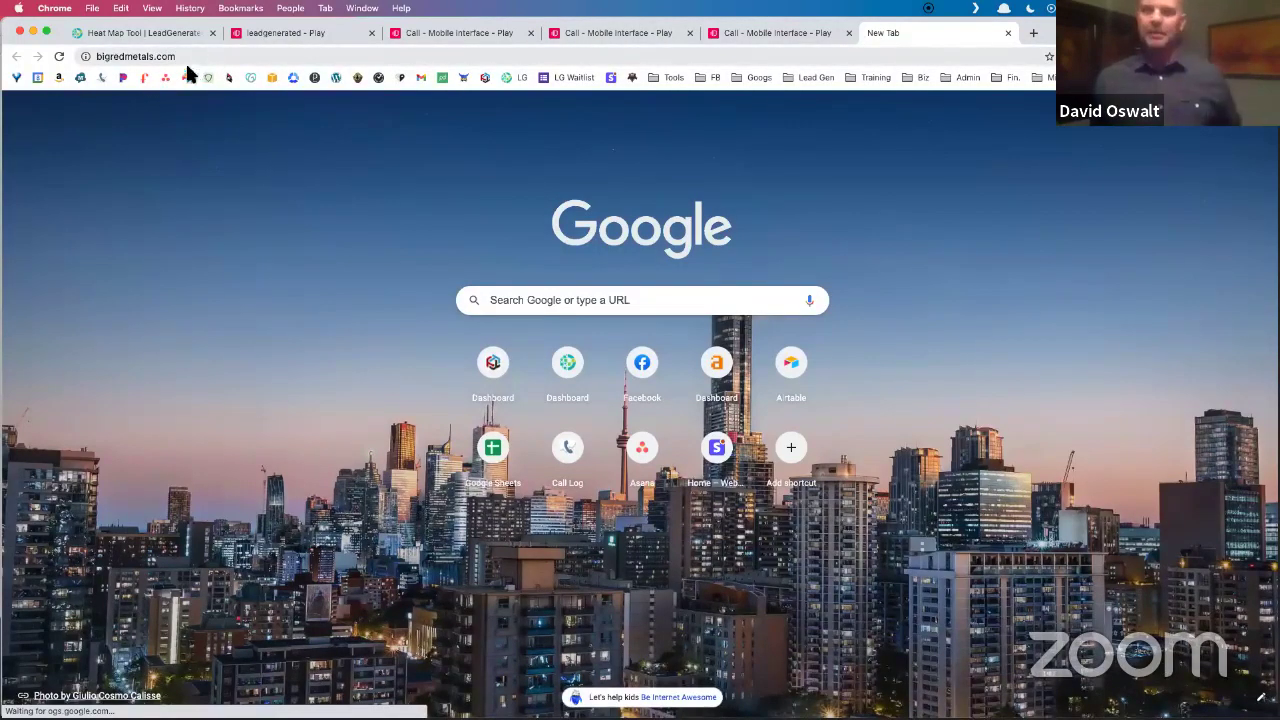
{"action": "left_click", "coordinate": [243, 58]}
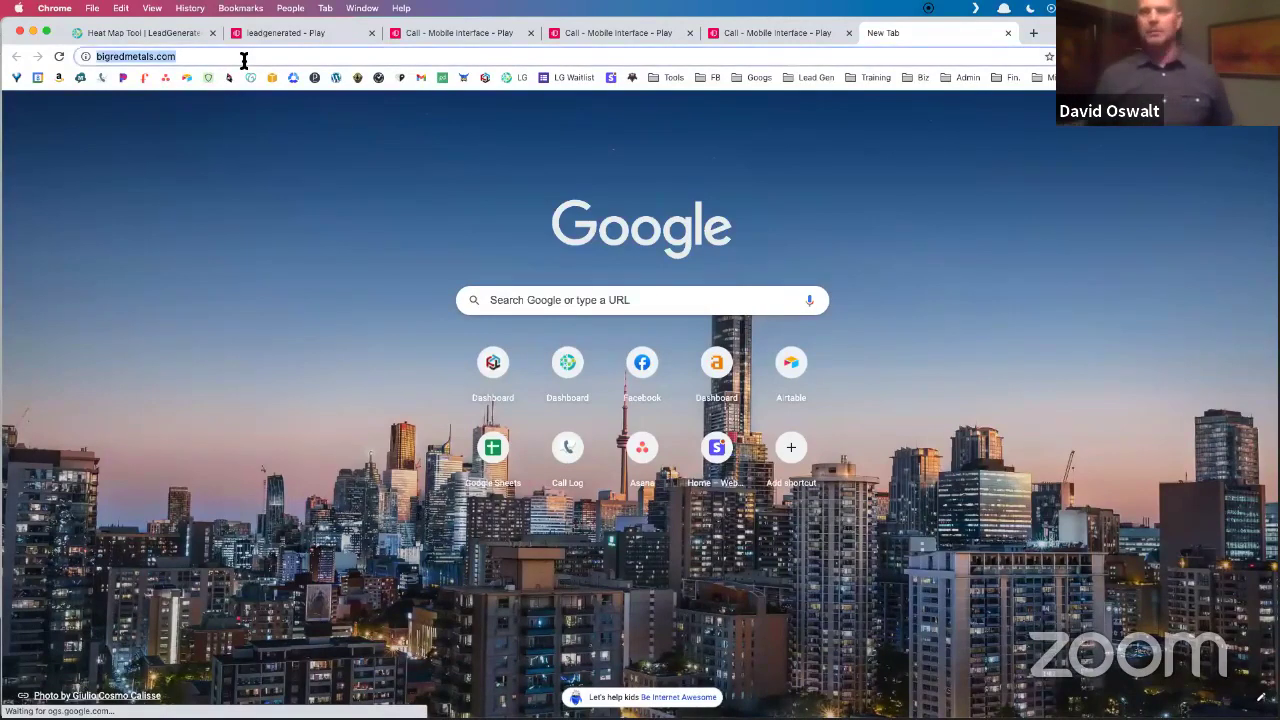
{"action": "key", "text": "Return"}
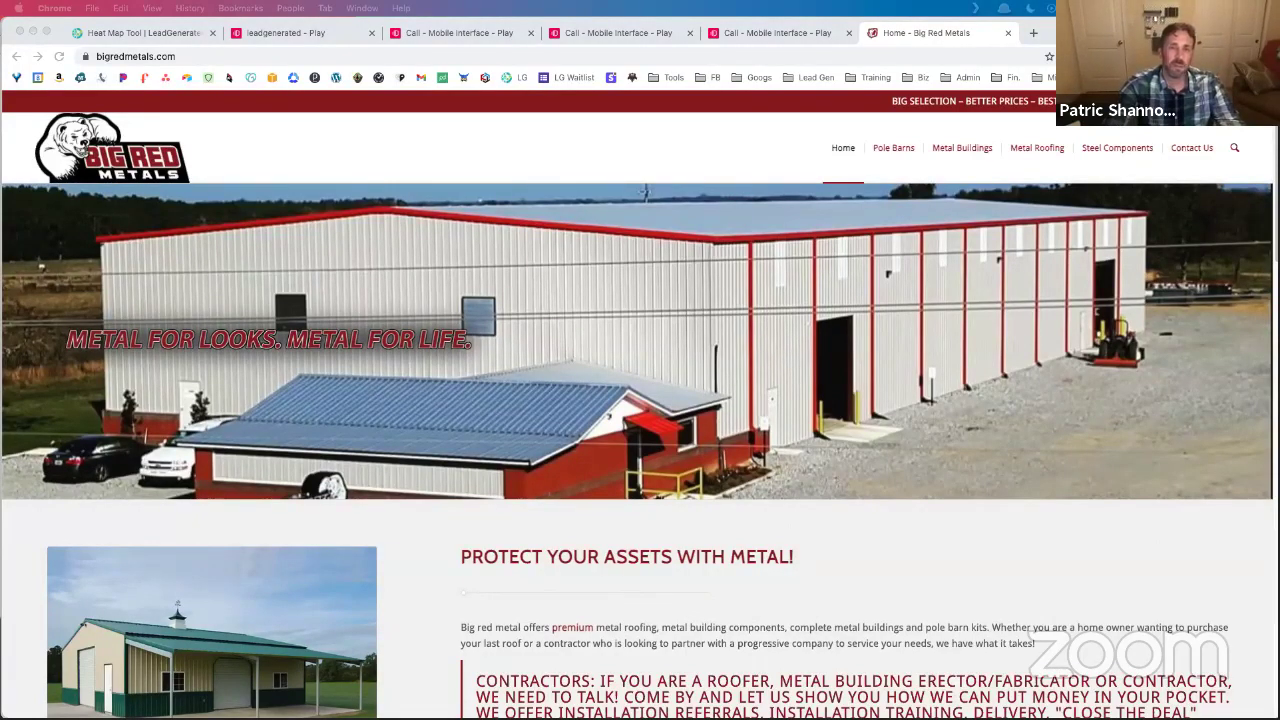
{"action": "left_click", "coordinate": [214, 57]}
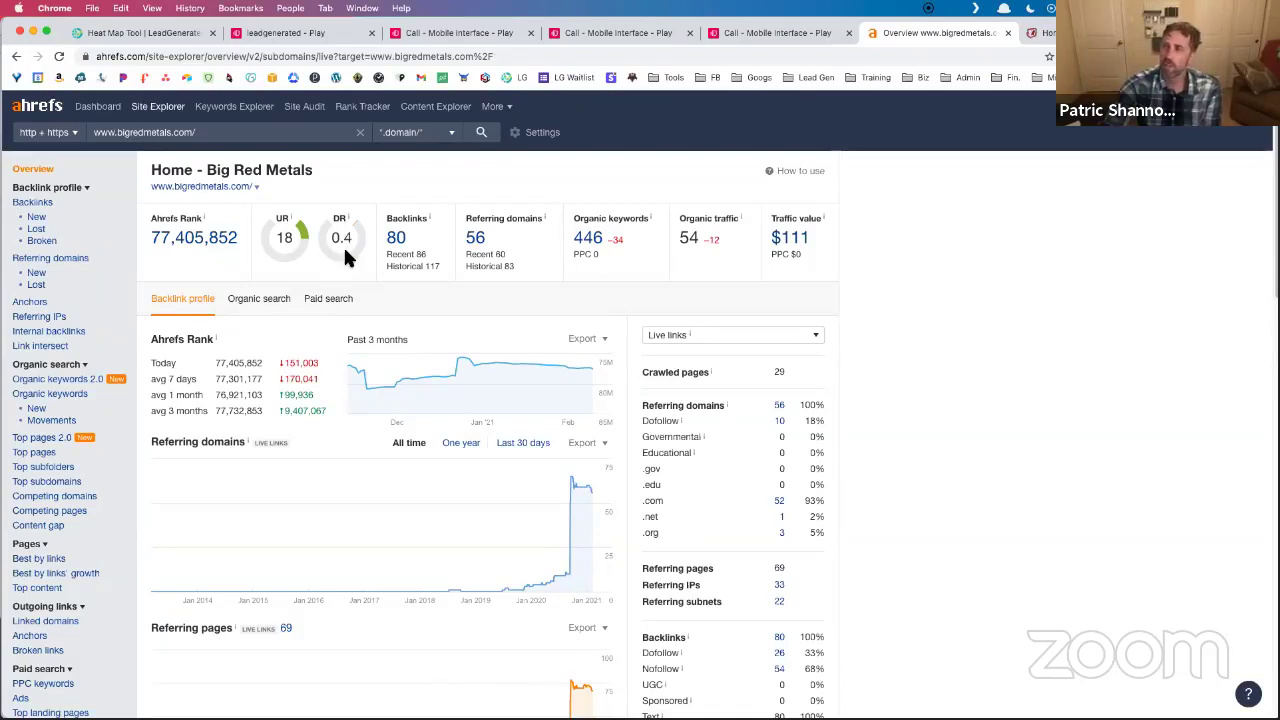
{"action": "left_click", "coordinate": [46, 203]}
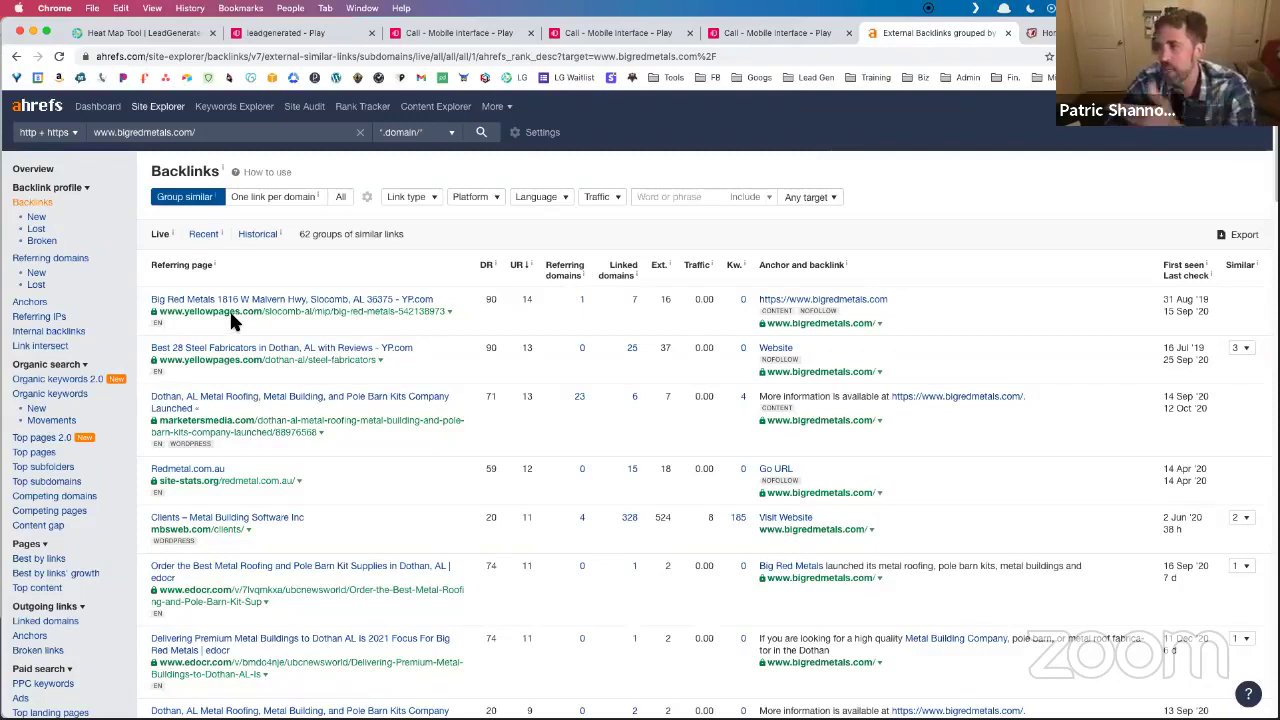
{"action": "double_click", "coordinate": [490, 300]}
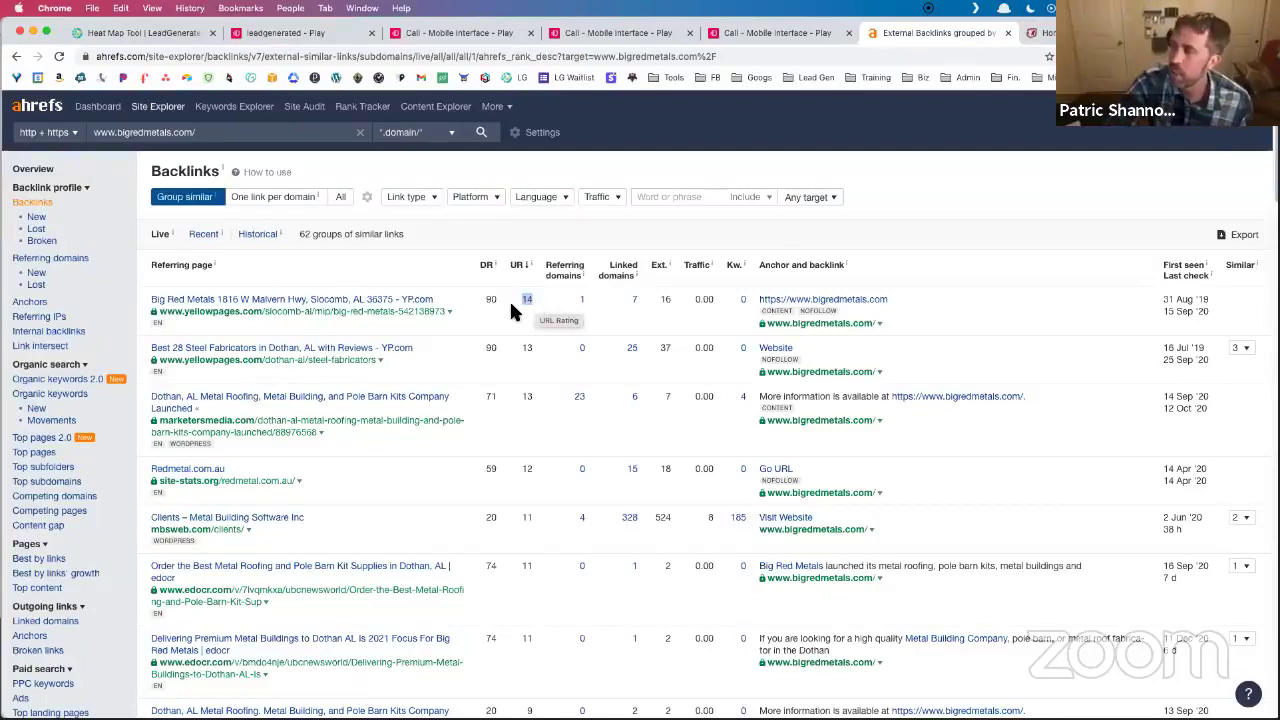
{"action": "left_click", "coordinate": [522, 300]}
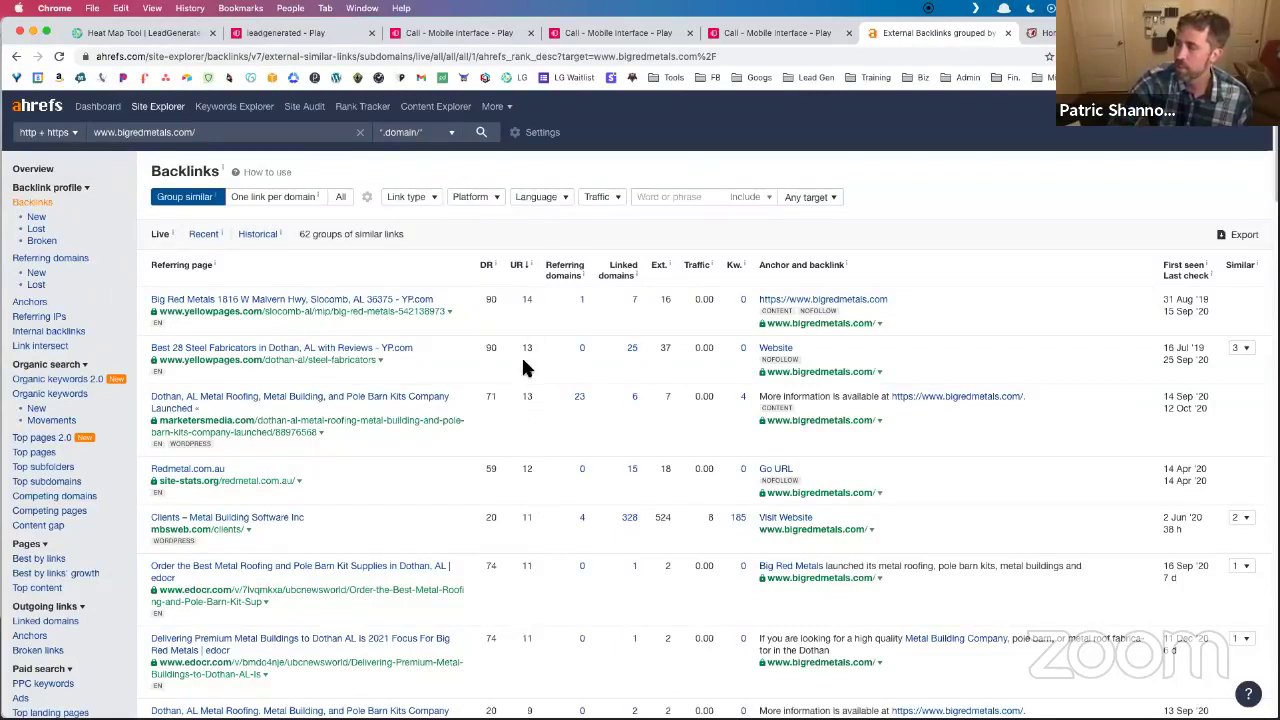
{"action": "double_click", "coordinate": [526, 299]}
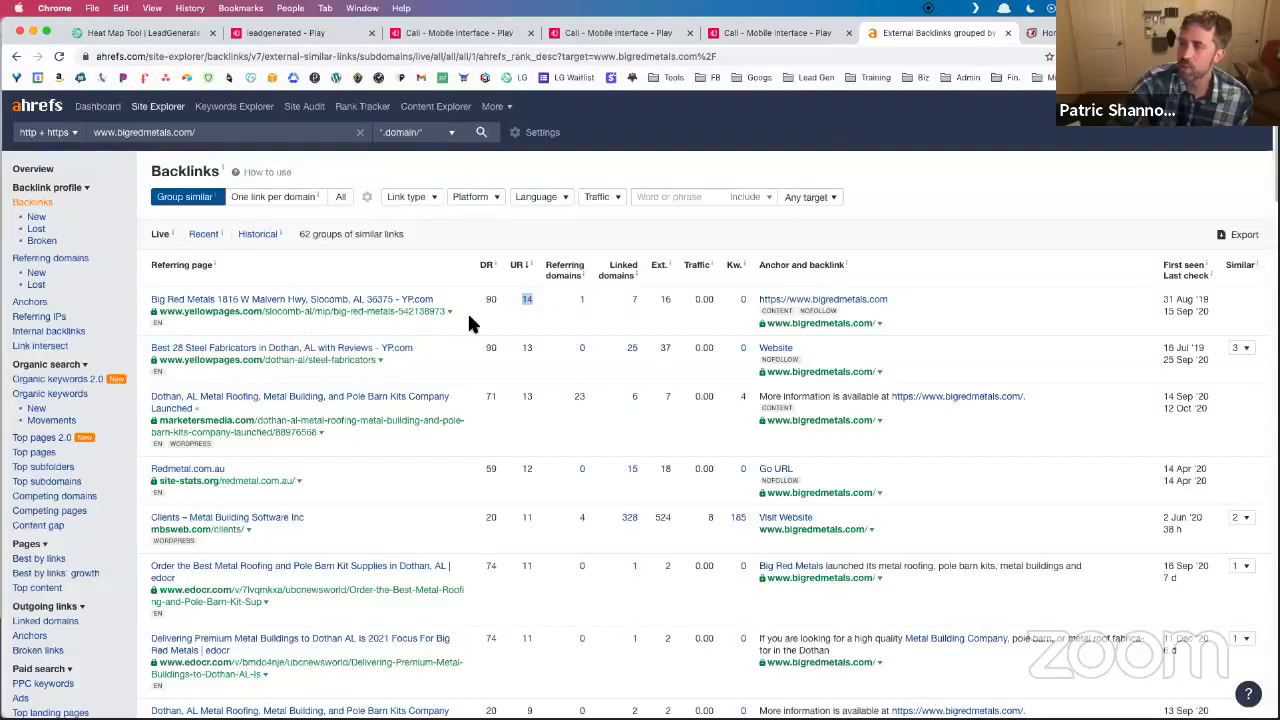
{"action": "left_click_drag", "start_coordinate": [465, 309], "coordinate": [347, 311]}
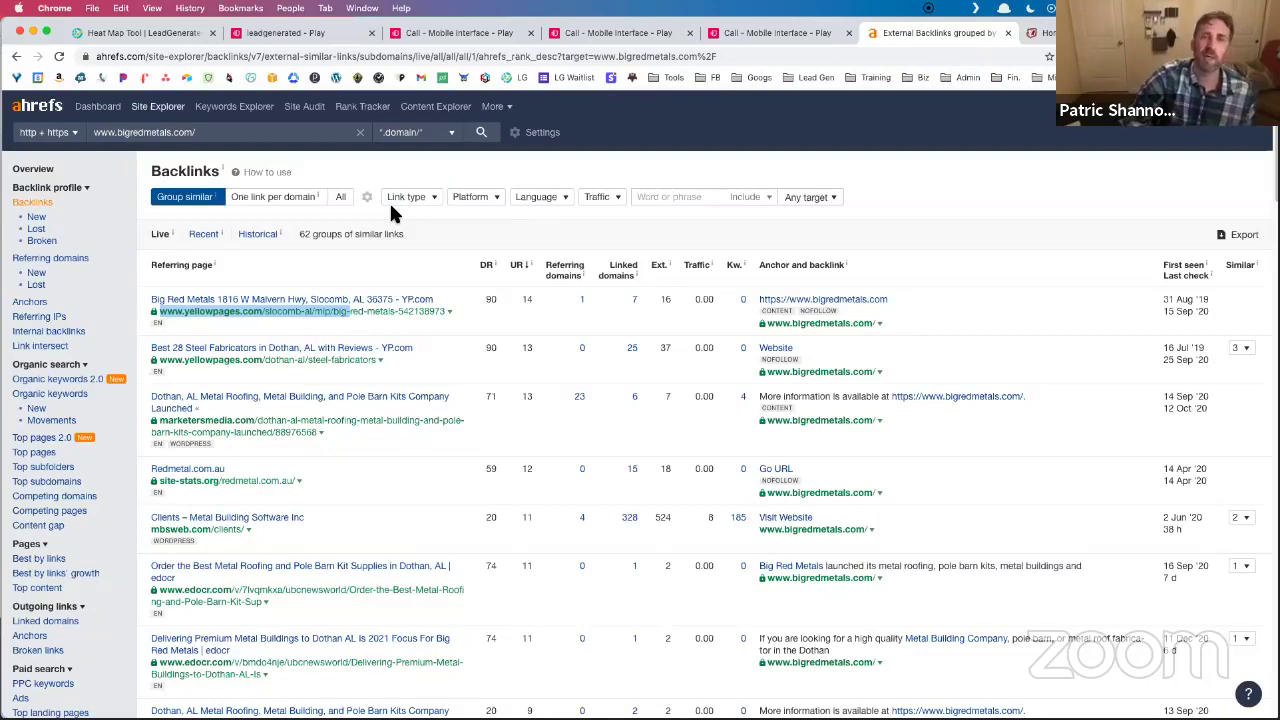
{"action": "left_click", "coordinate": [62, 172]}
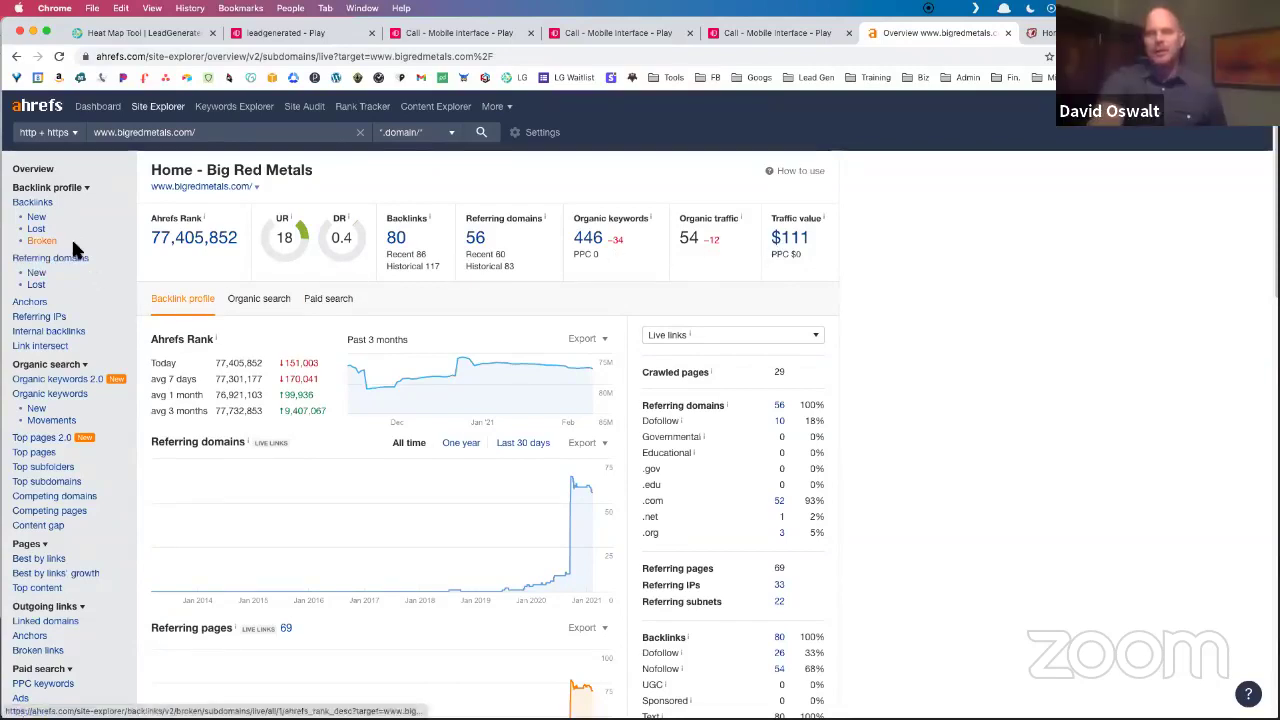
{"action": "left_click", "coordinate": [76, 394]}
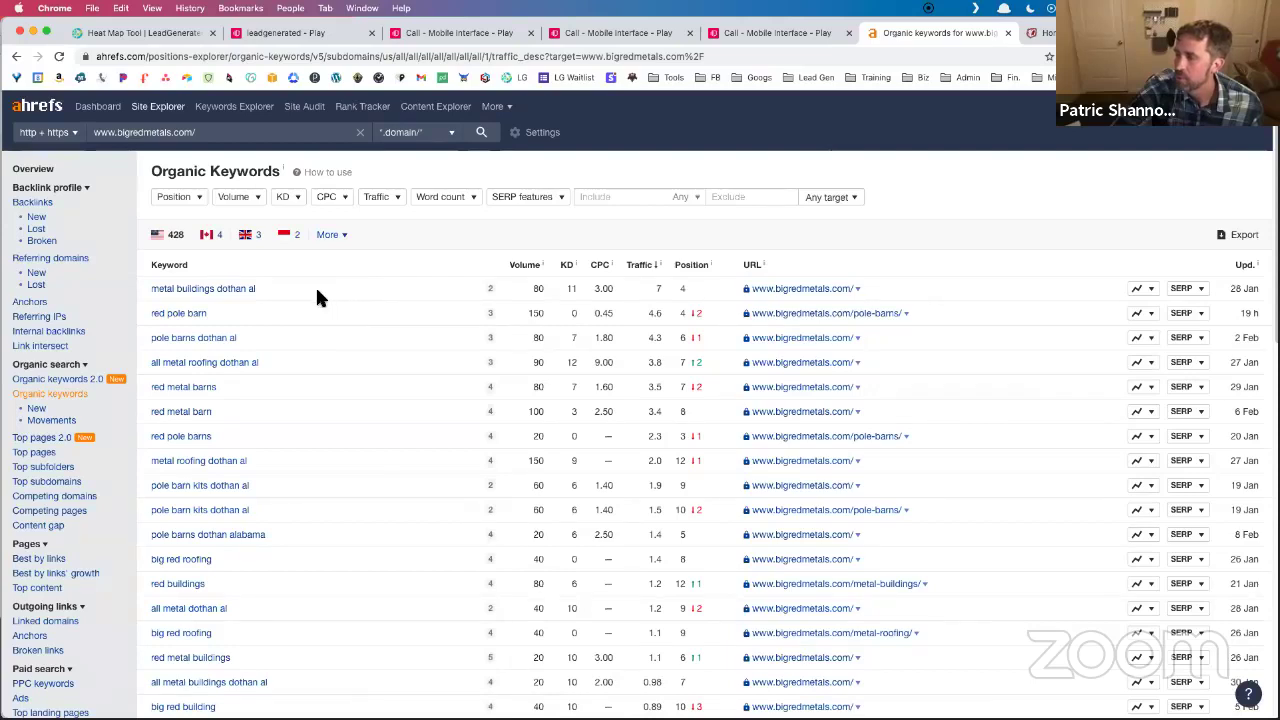
Examine the keyword "metal buildings dothan al" and its Dothan location wording in the Organic Keywords list.
{"action": "left_click_drag", "start_coordinate": [256, 288], "coordinate": [152, 287]}
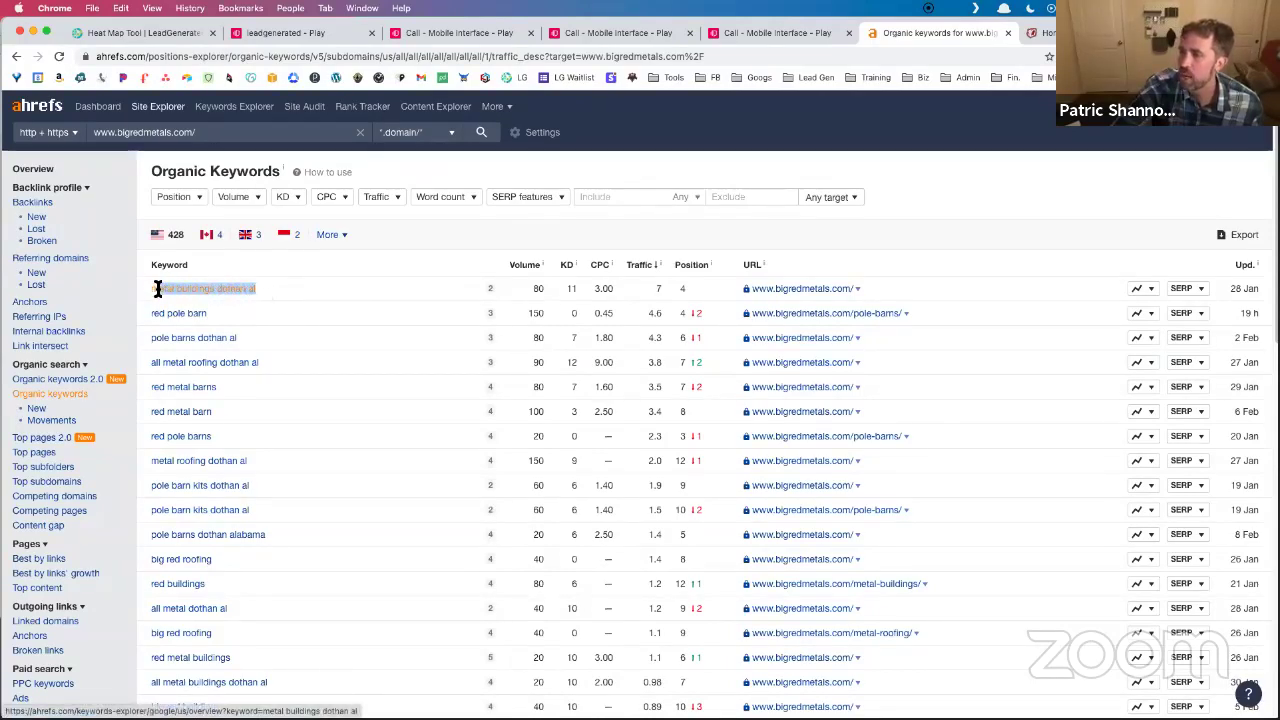
{"action": "left_click", "coordinate": [280, 288]}
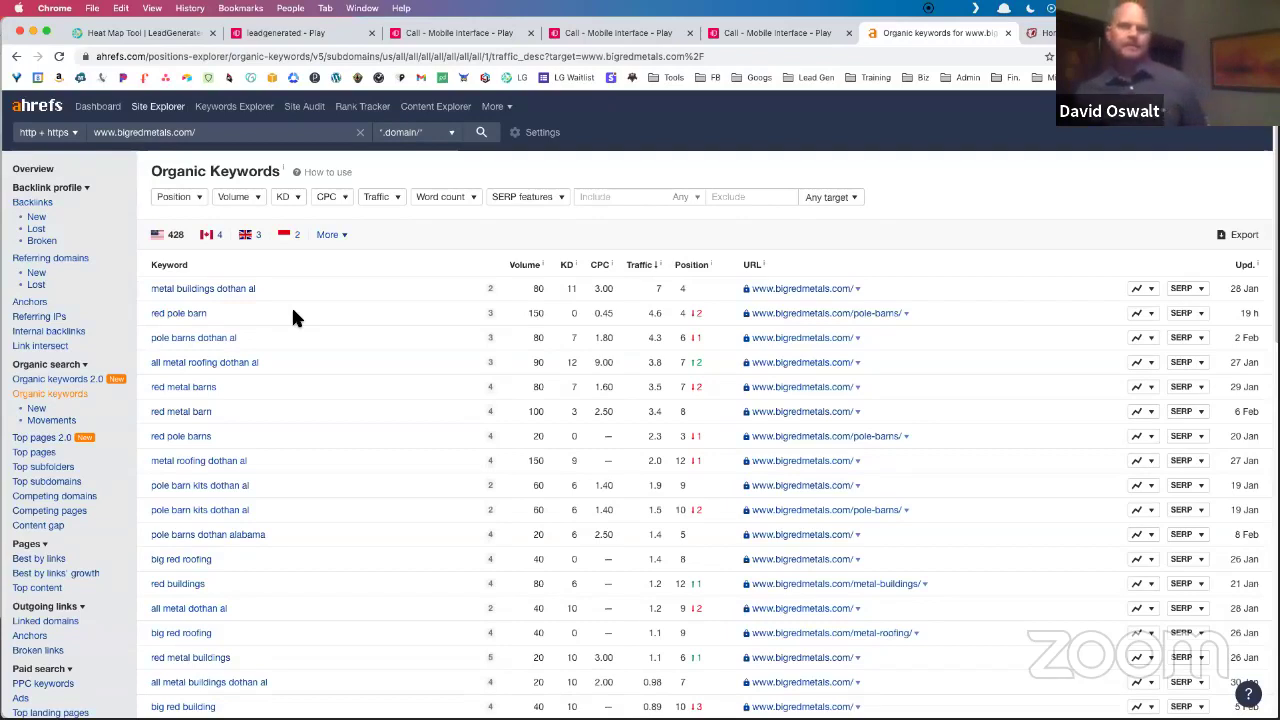
{"action": "left_click_drag", "start_coordinate": [258, 288], "coordinate": [155, 292]}
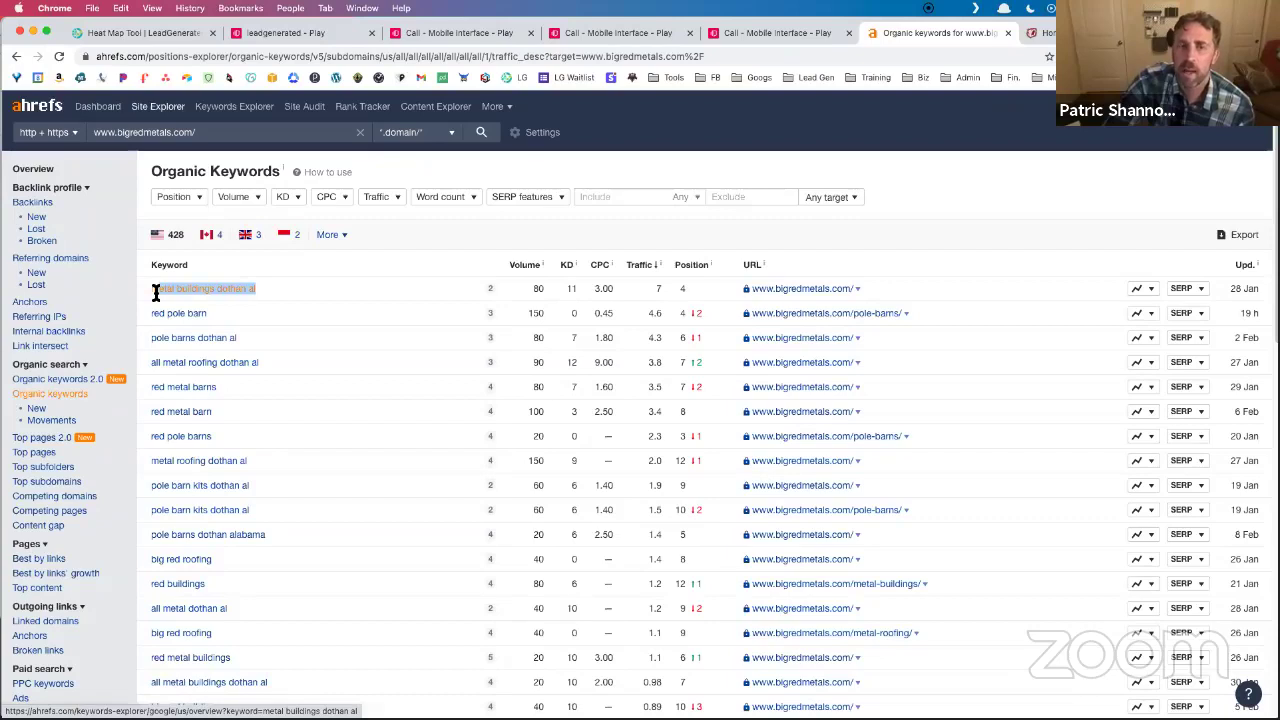
{"action": "left_click", "coordinate": [287, 288]}
{"action": "left_click_drag", "start_coordinate": [262, 288], "coordinate": [219, 288]}
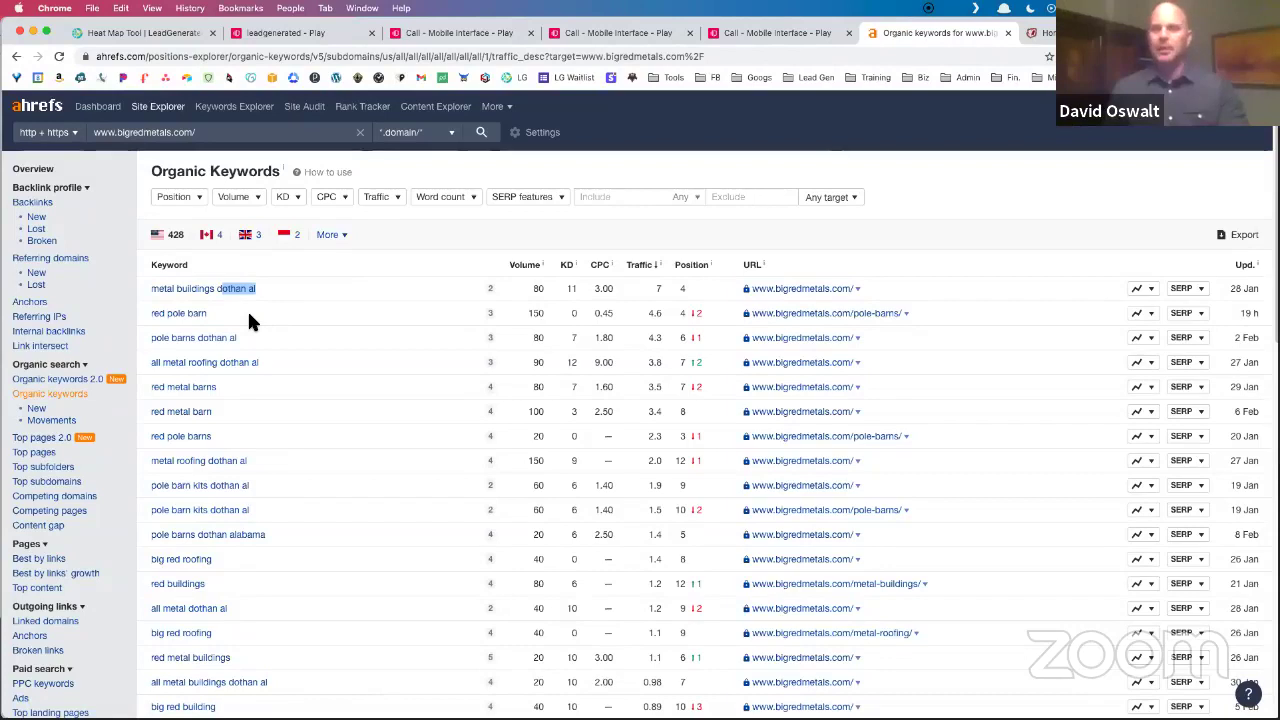
{"action": "left_click", "coordinate": [276, 292]}
{"action": "left_click_drag", "start_coordinate": [255, 289], "coordinate": [137, 291]}
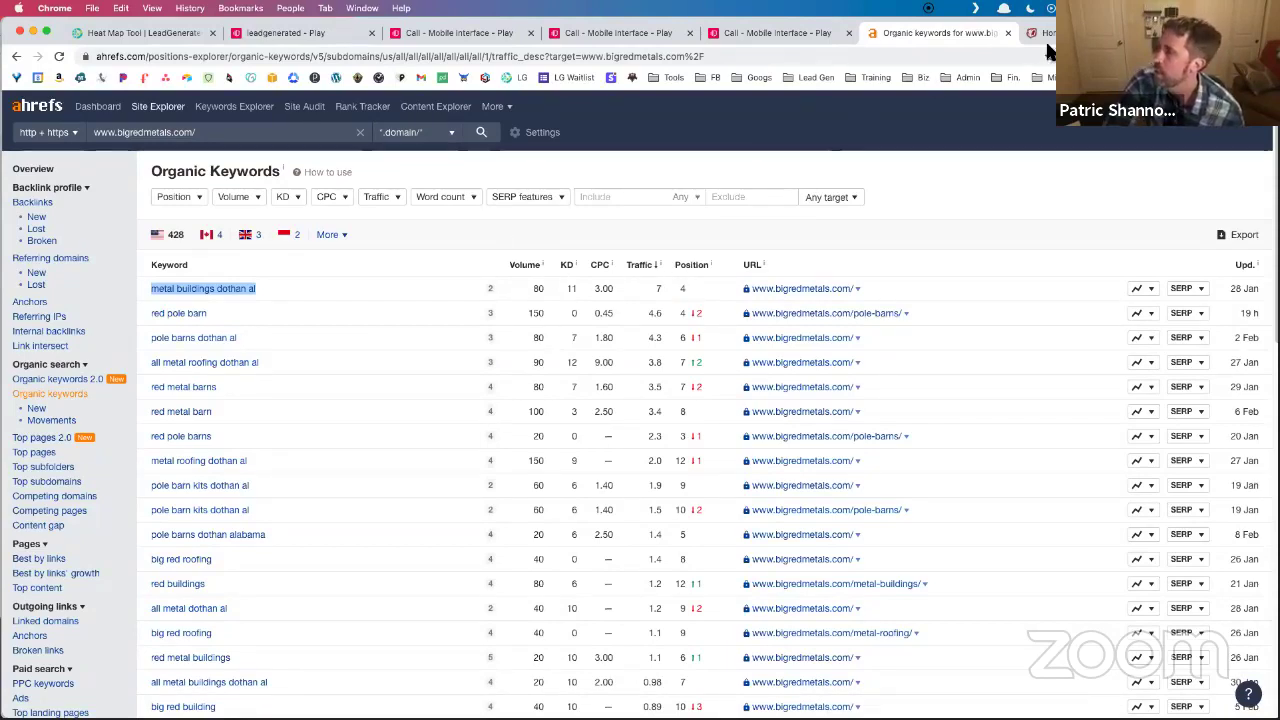
Open Google Maps in a new browser tab.
{"action": "left_click", "coordinate": [196, 38]}
{"action": "key", "text": "super+t"}
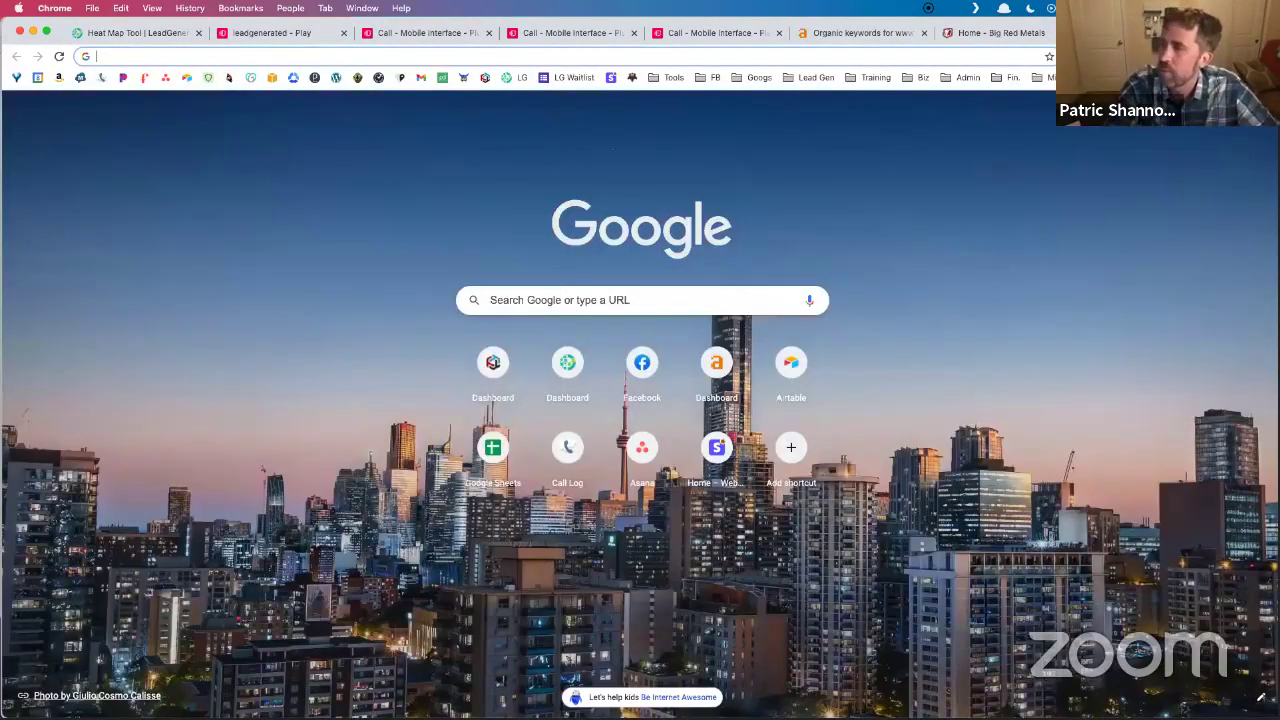
{"action": "type", "text": "a"}
{"action": "key", "text": "BackSpace"}
{"action": "type", "text": "maps"}
{"action": "key", "text": "Return"}
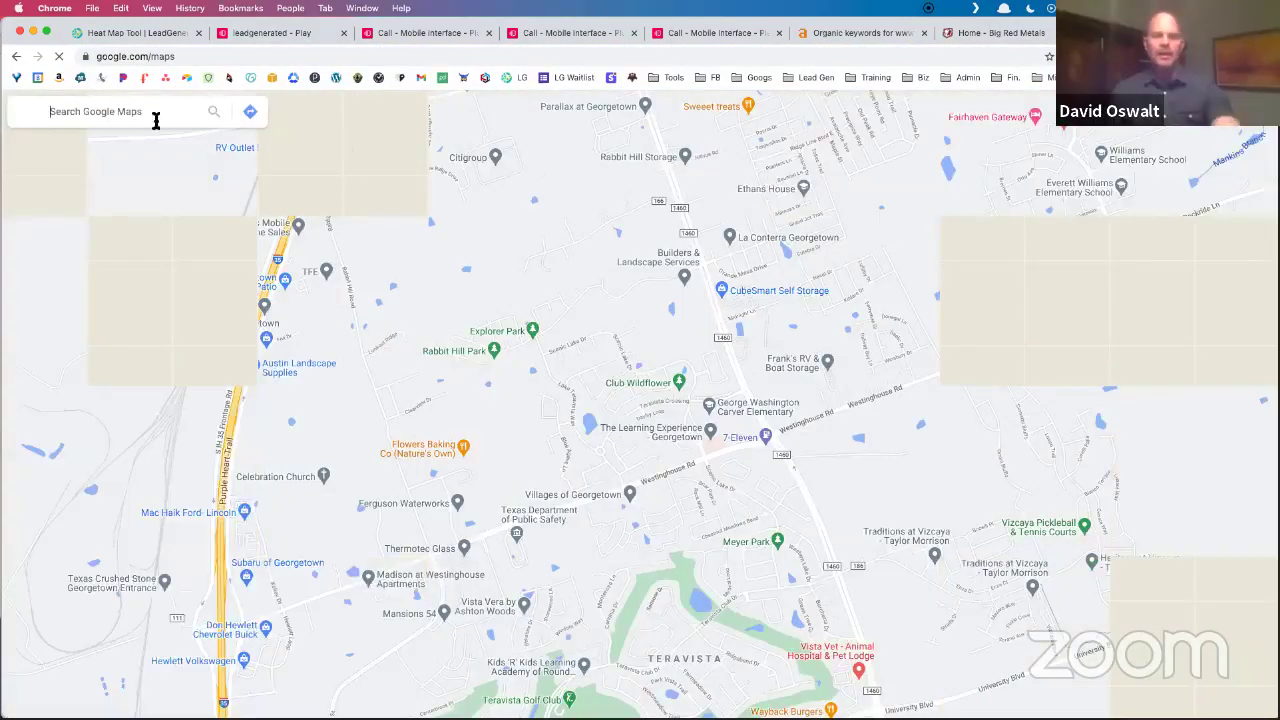
Search Google Maps for Big Red Metals and open its business listing in Slocomb, AL.
{"action": "left_click", "coordinate": [154, 117]}
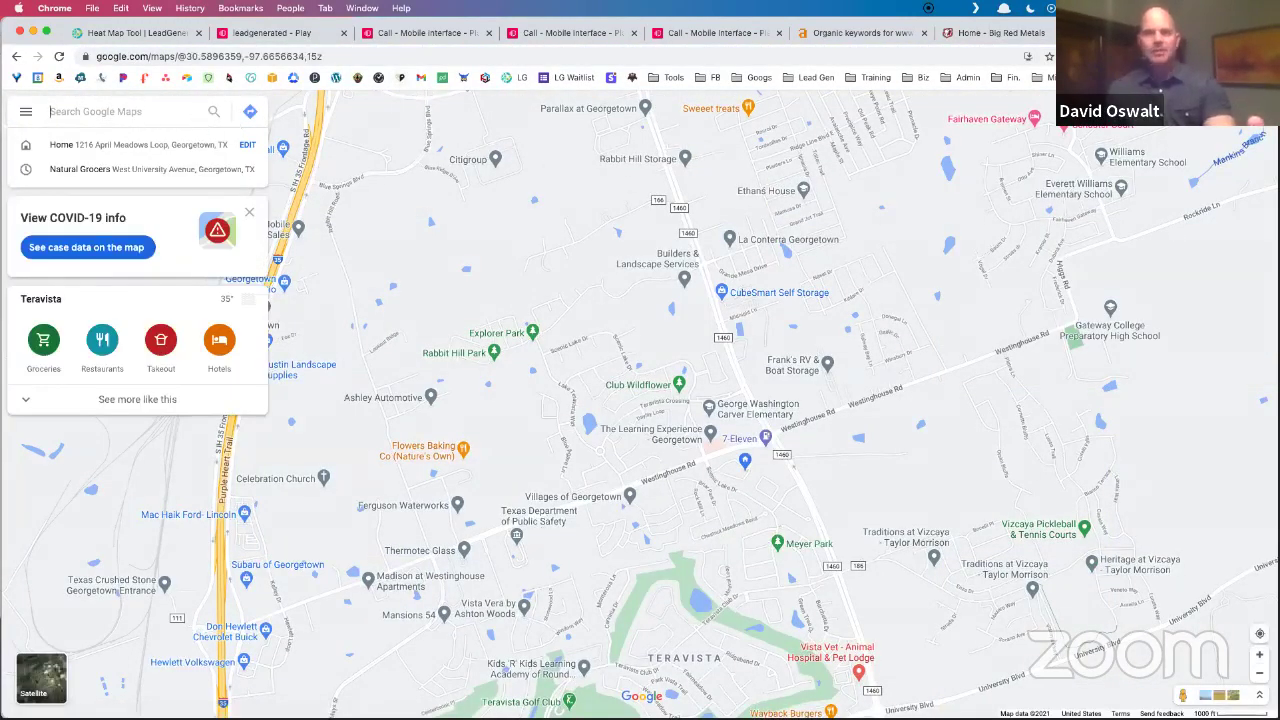
{"action": "type", "text": "big red"}
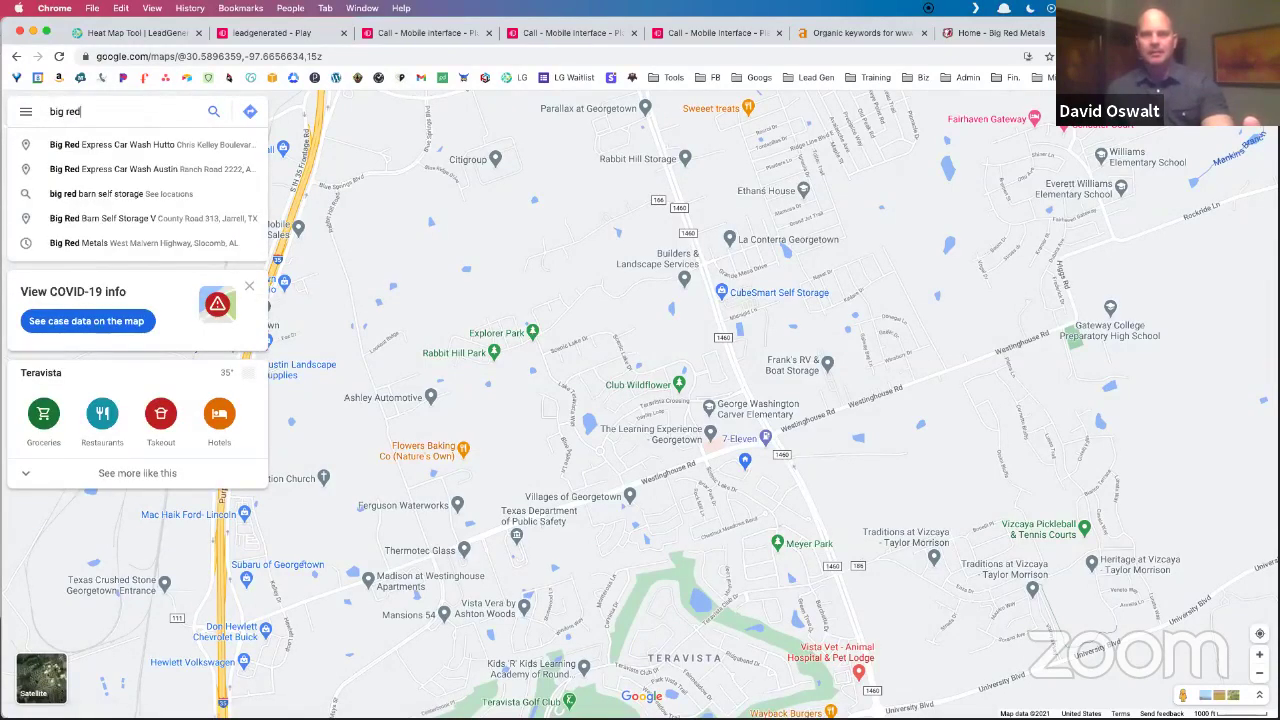
{"action": "type", "text": " meta"}
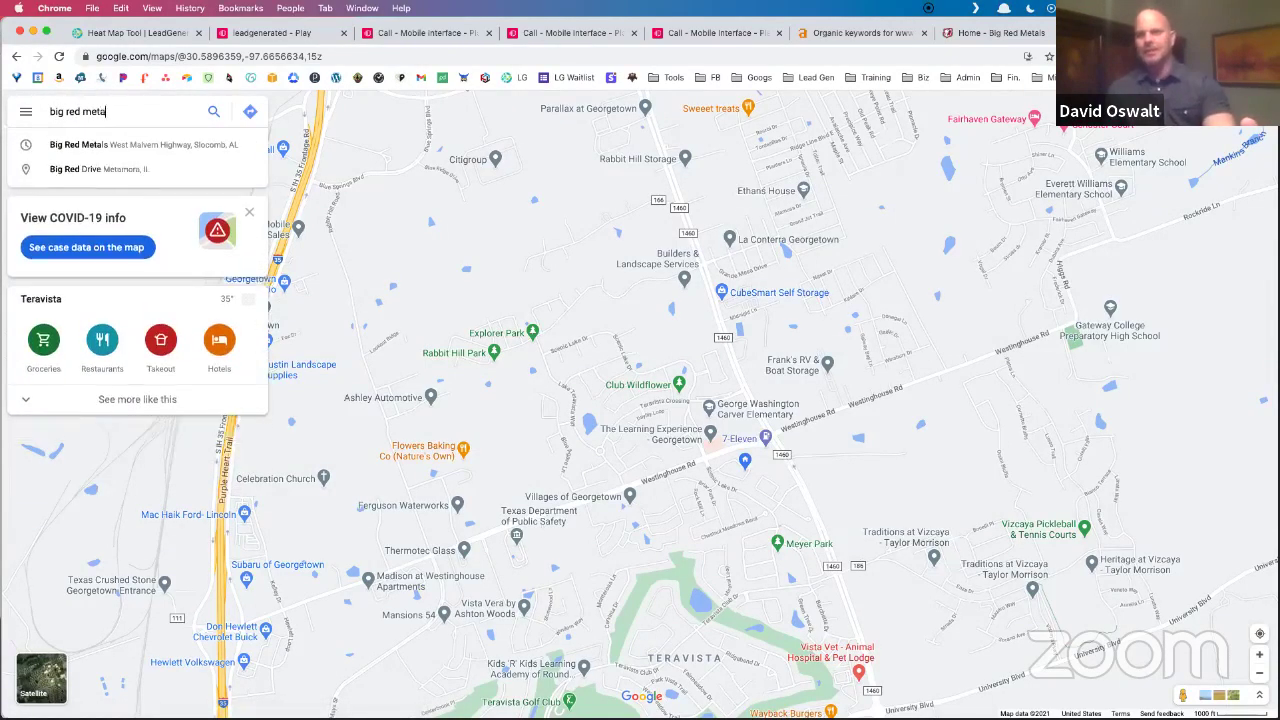
{"action": "left_click", "coordinate": [143, 148]}
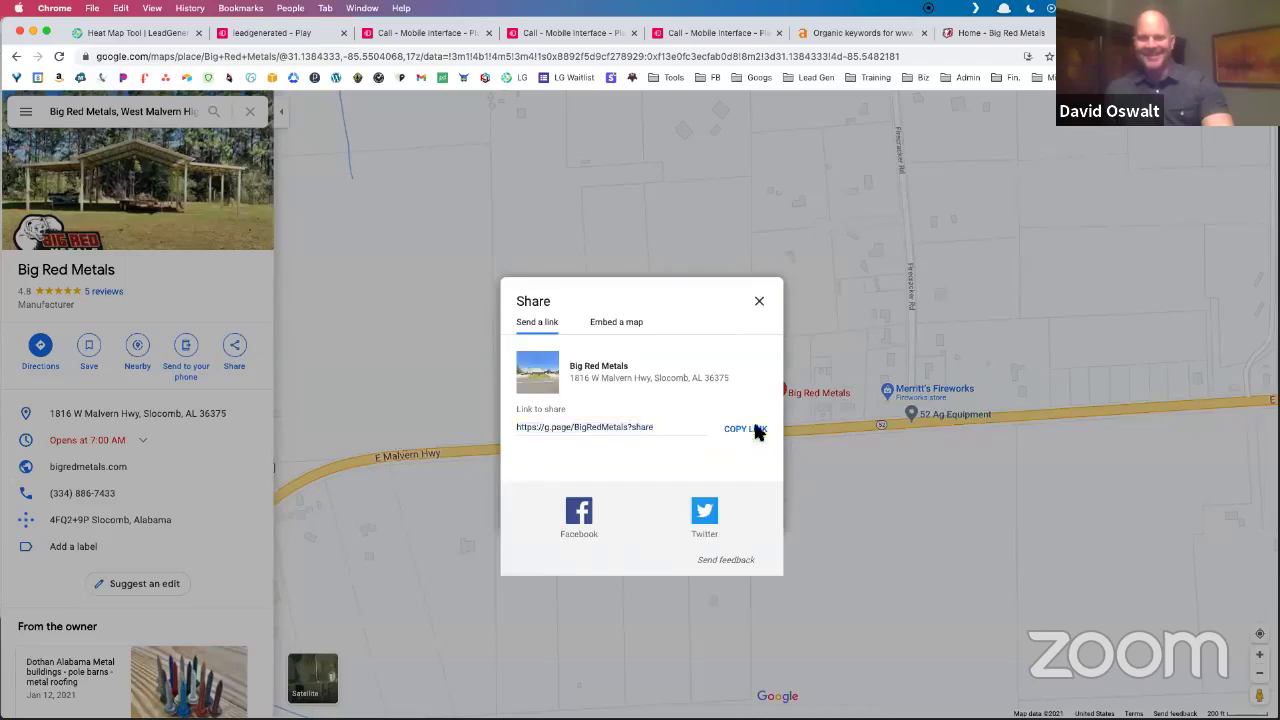
Copy the share link of the Big Red Metals listing and load it in the same browser tab.
{"action": "left_click", "coordinate": [750, 428]}
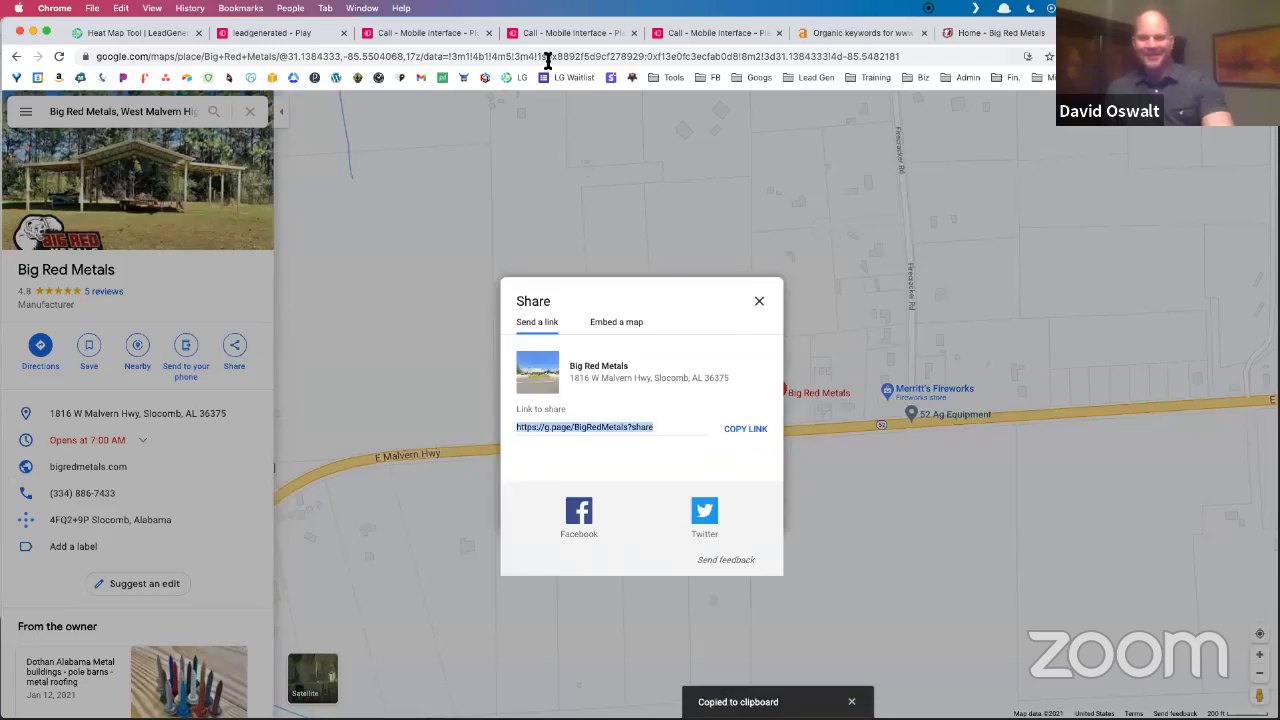
{"action": "left_click", "coordinate": [548, 57]}
{"action": "key", "text": "super+v"}
{"action": "key", "text": "Return"}
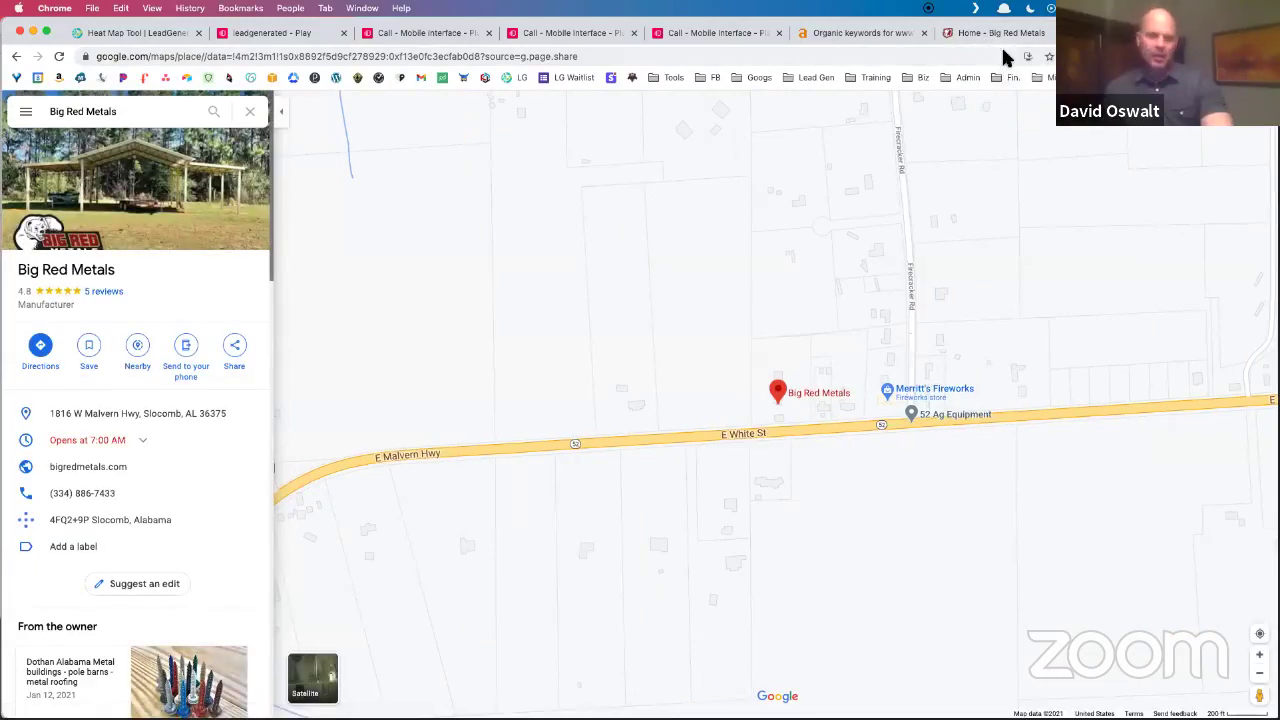
Switch to the bigredmetals.com home page and examine its content from the header to the footer.
{"action": "left_click", "coordinate": [1000, 37]}
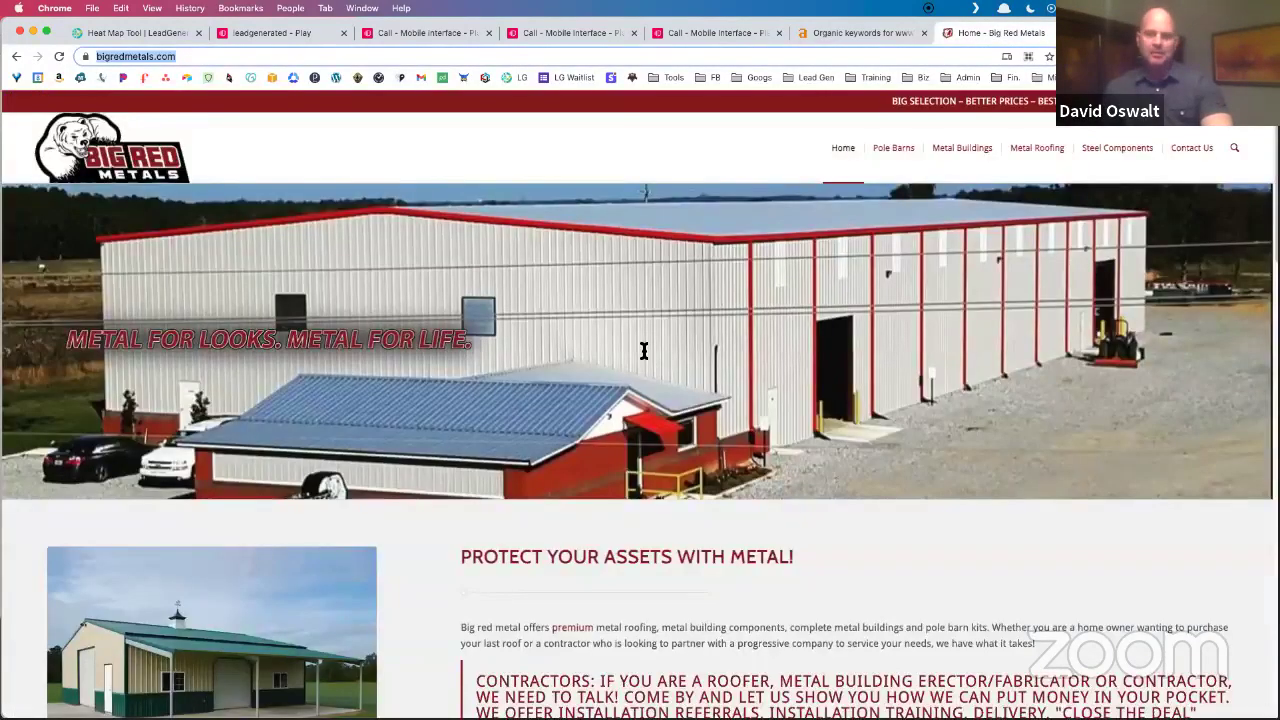
{"action": "scroll", "coordinate": [642, 346], "scroll_direction": "down", "scroll_amount": 2}
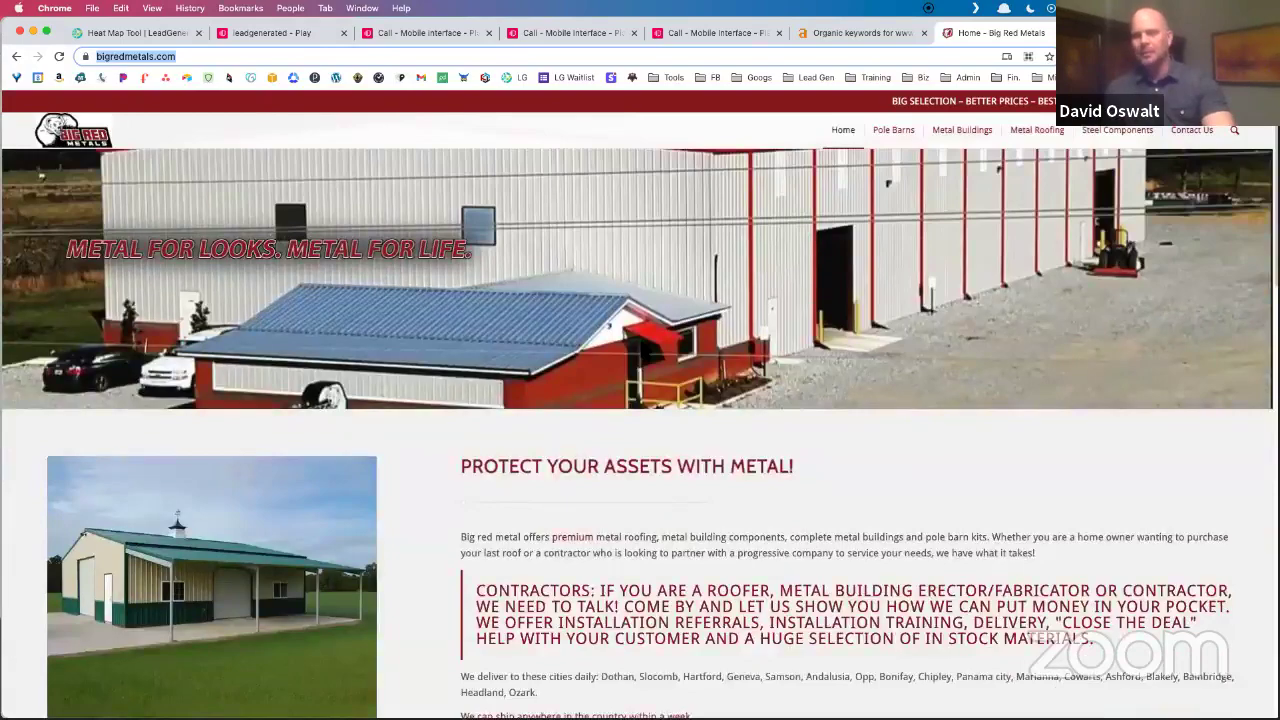
{"action": "scroll", "coordinate": [641, 333], "scroll_direction": "down", "scroll_amount": 15}
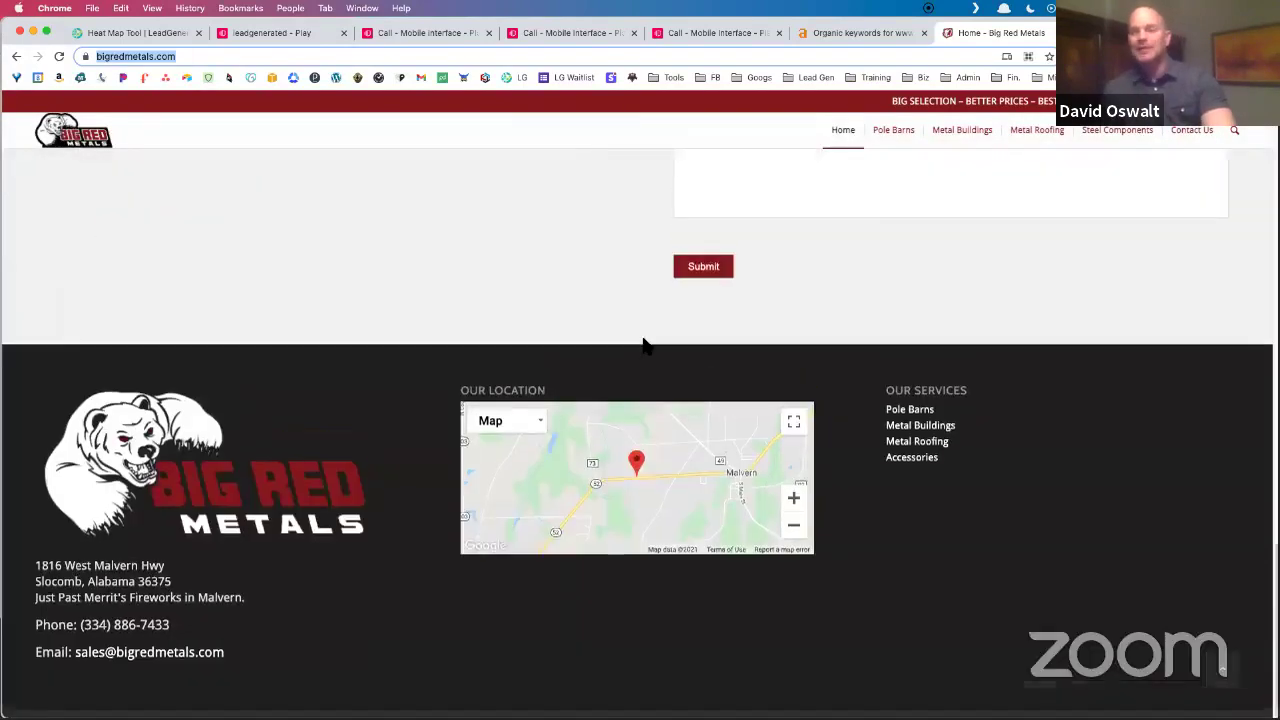
{"action": "scroll", "coordinate": [643, 345], "scroll_direction": "up", "scroll_amount": 15}
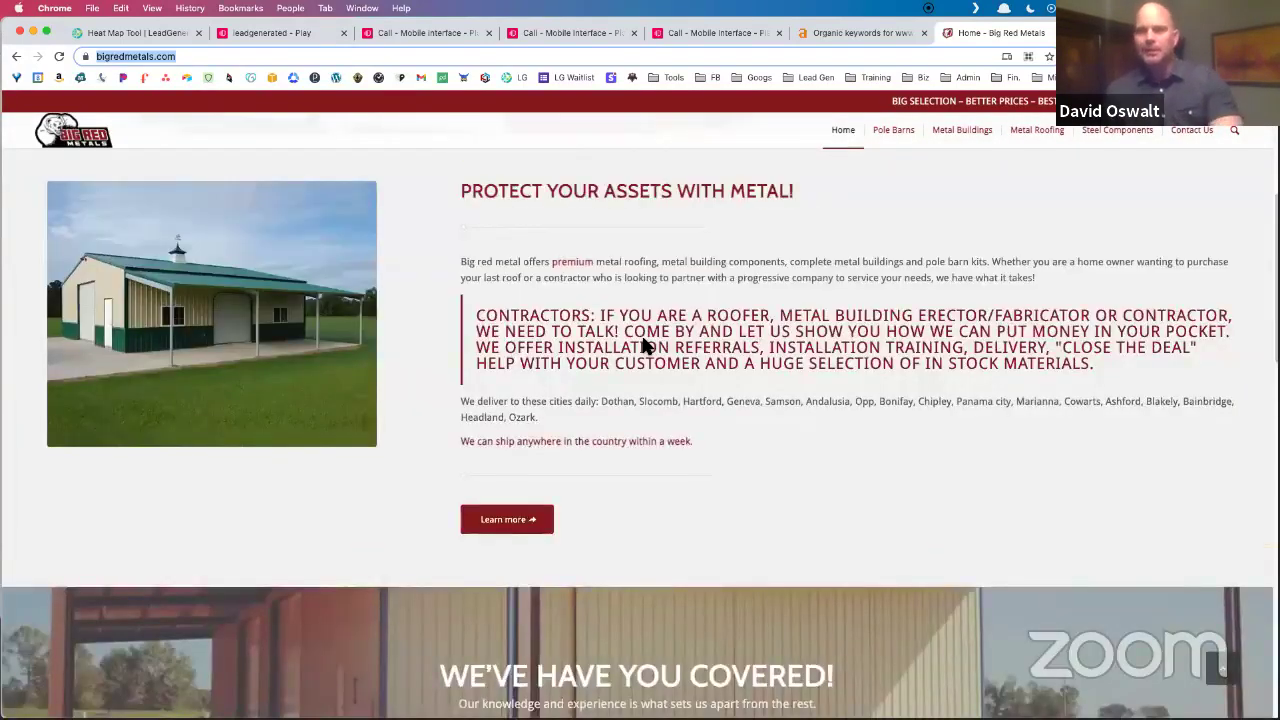
{"action": "scroll", "coordinate": [645, 345], "scroll_direction": "up", "scroll_amount": 4}
{"action": "scroll", "coordinate": [661, 333], "scroll_direction": "down", "scroll_amount": 2}
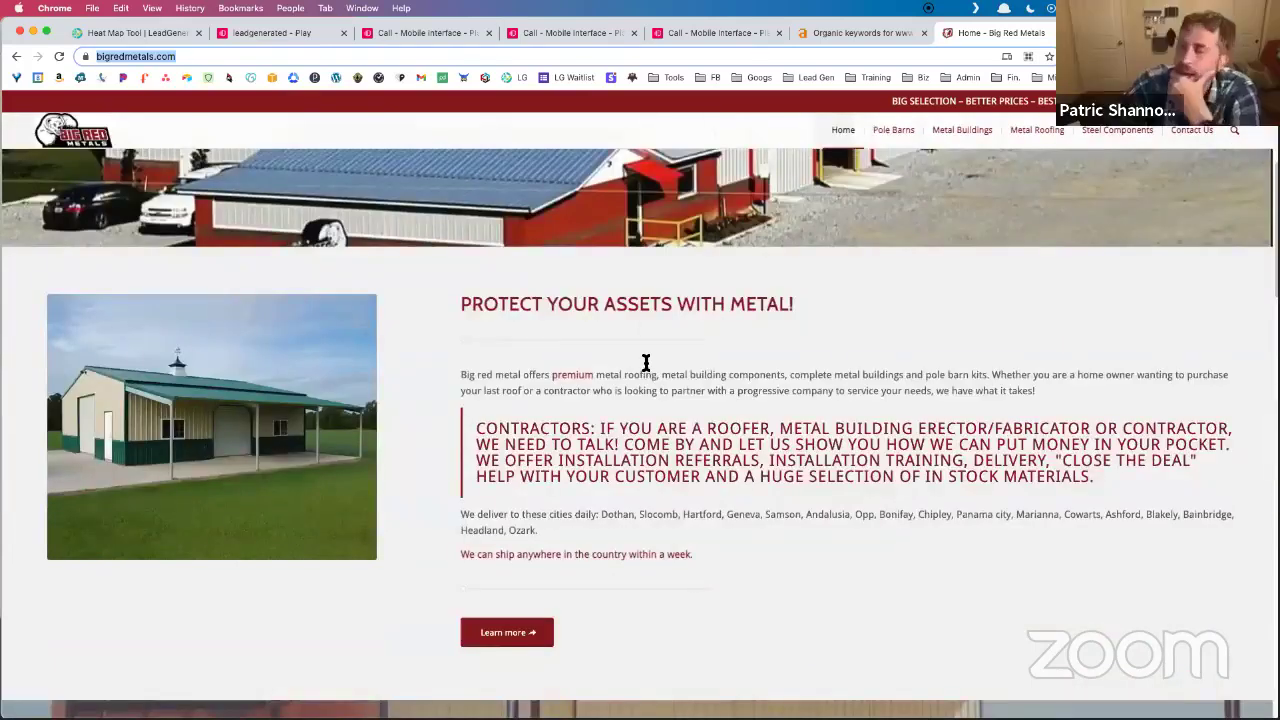
{"action": "scroll", "coordinate": [641, 247], "scroll_direction": "down", "scroll_amount": 3}
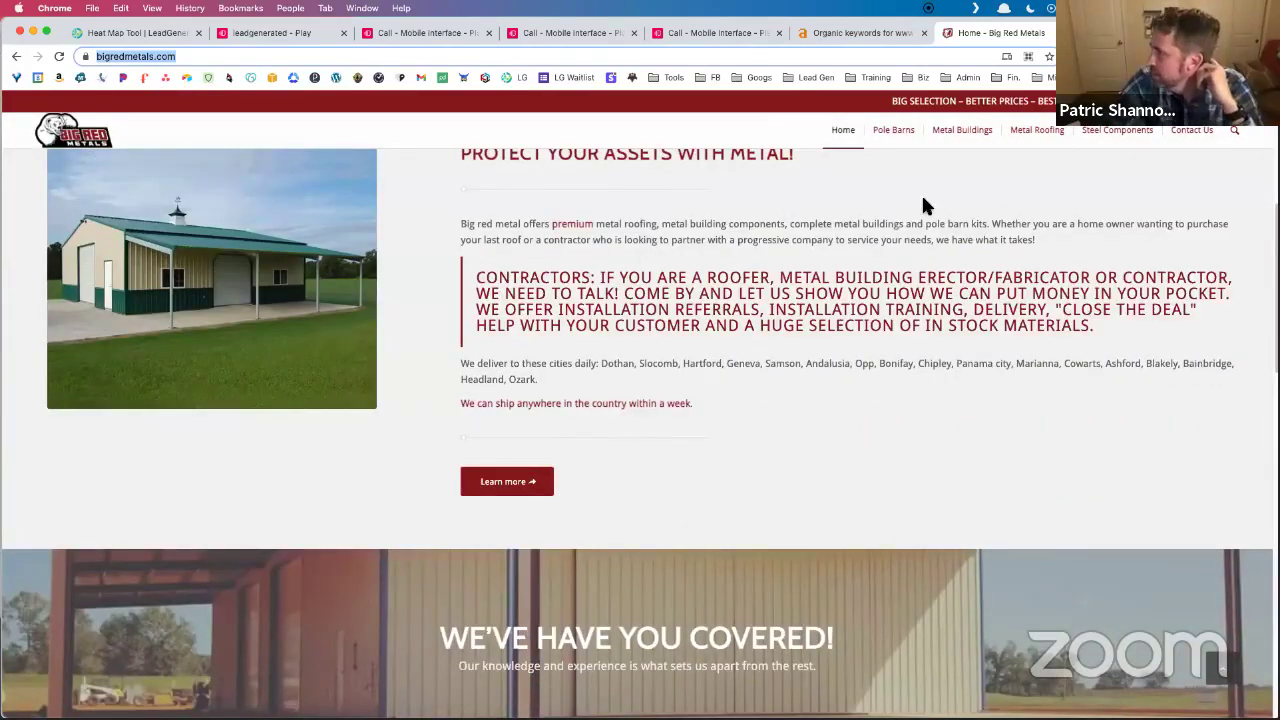
{"action": "left_click", "coordinate": [229, 57]}
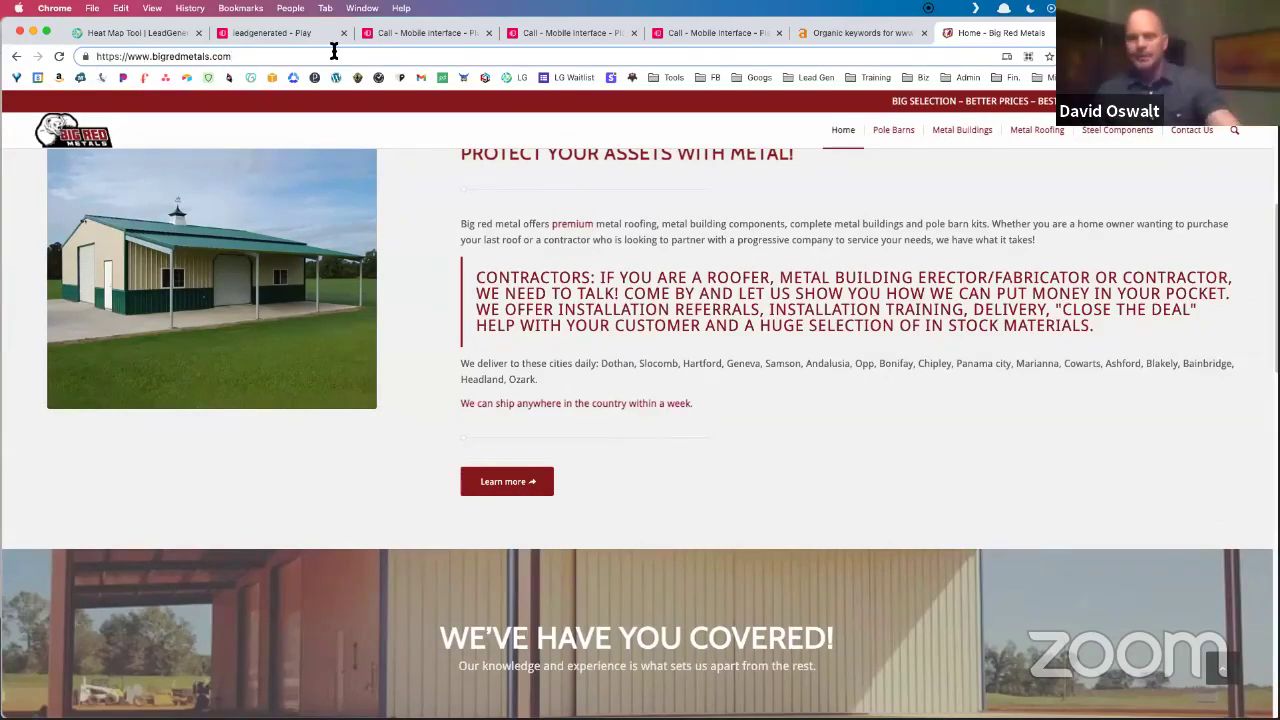
{"action": "key", "text": "Home"}
{"action": "type", "text": "site:"}
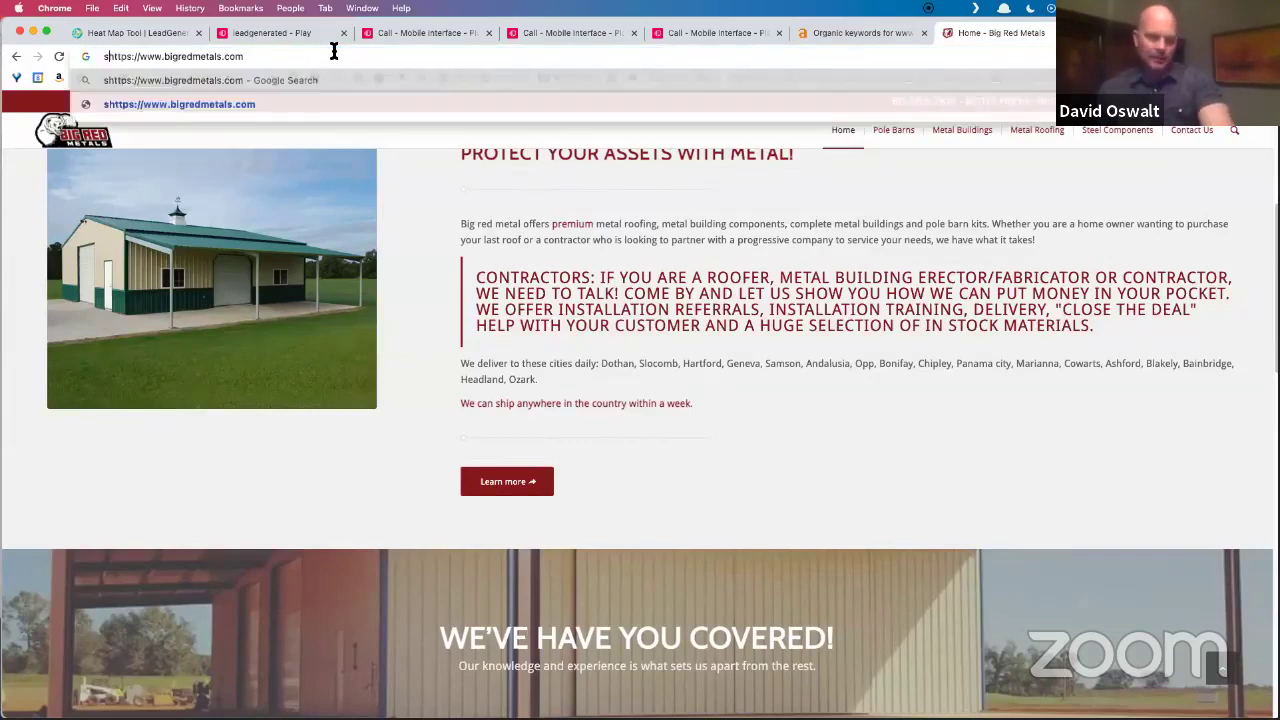
{"action": "key", "text": "Return"}
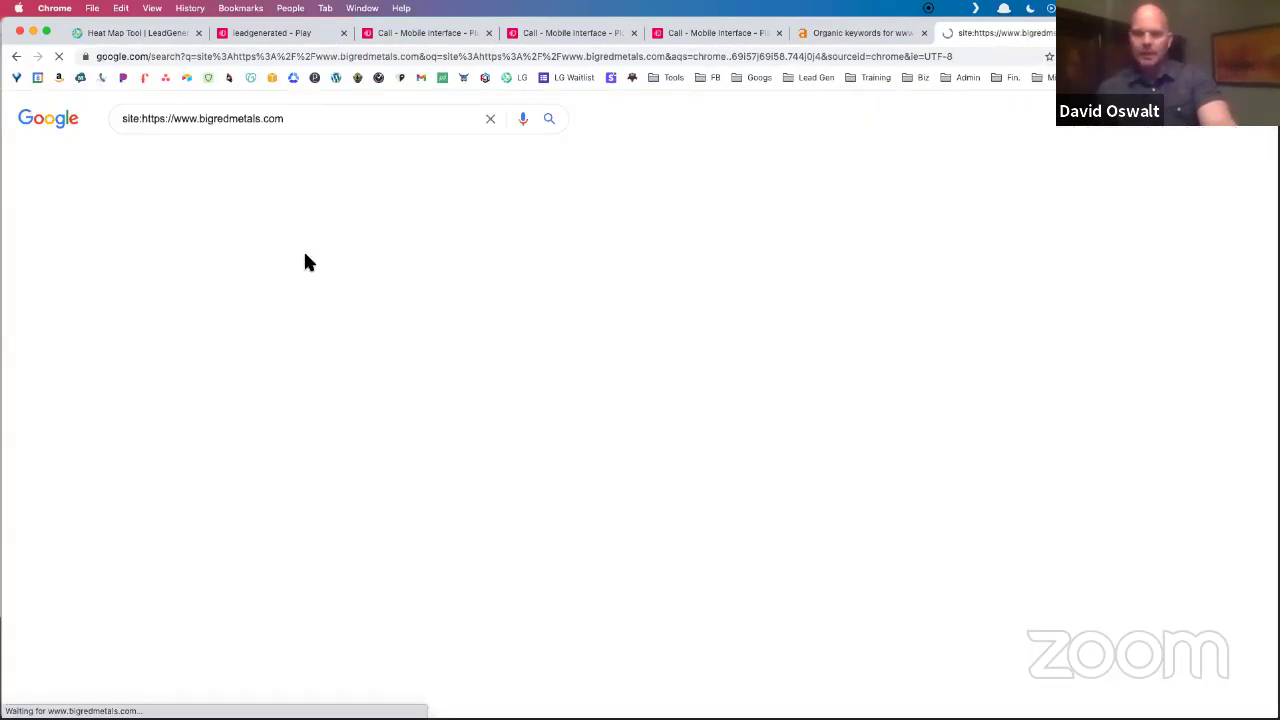
Examine the indexed Big Red Metals pages in the search results, including Shortcodes, Services, Contact and HTML Styles.
{"action": "scroll", "coordinate": [372, 360], "scroll_direction": "down", "scroll_amount": 5}
{"action": "scroll", "coordinate": [364, 348], "scroll_direction": "up", "scroll_amount": 2}
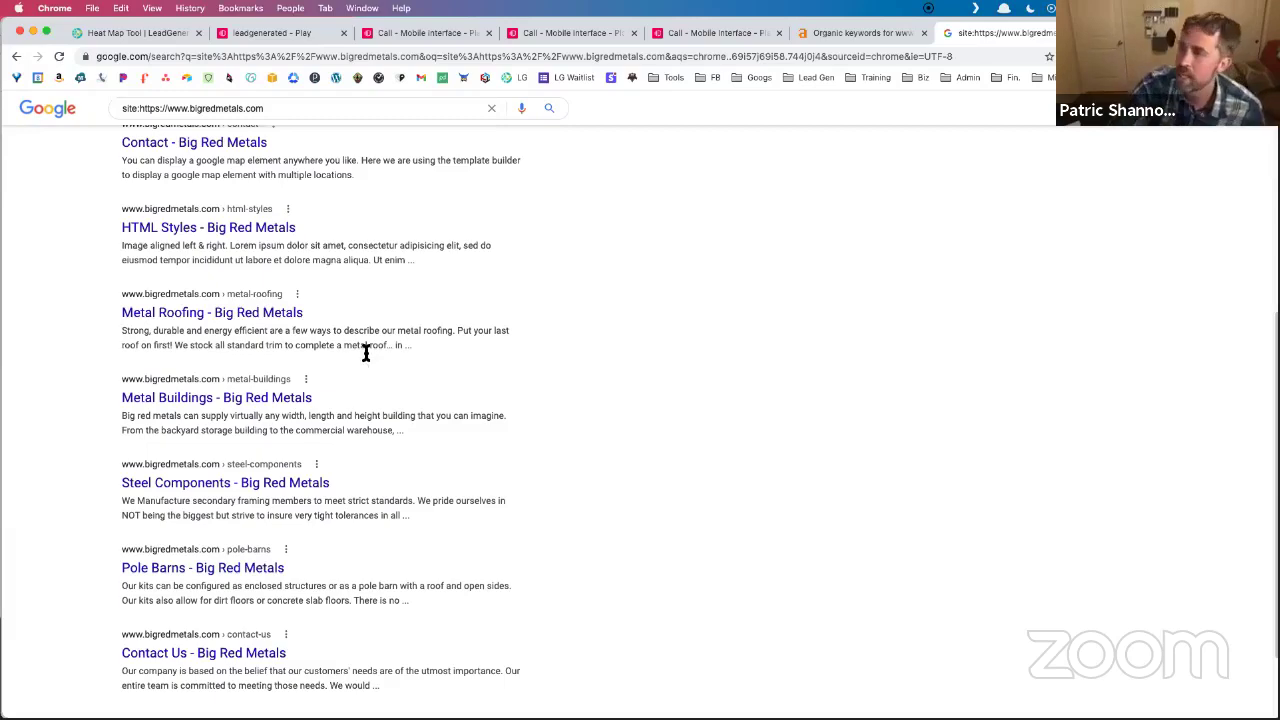
{"action": "scroll", "coordinate": [360, 345], "scroll_direction": "up", "scroll_amount": 5}
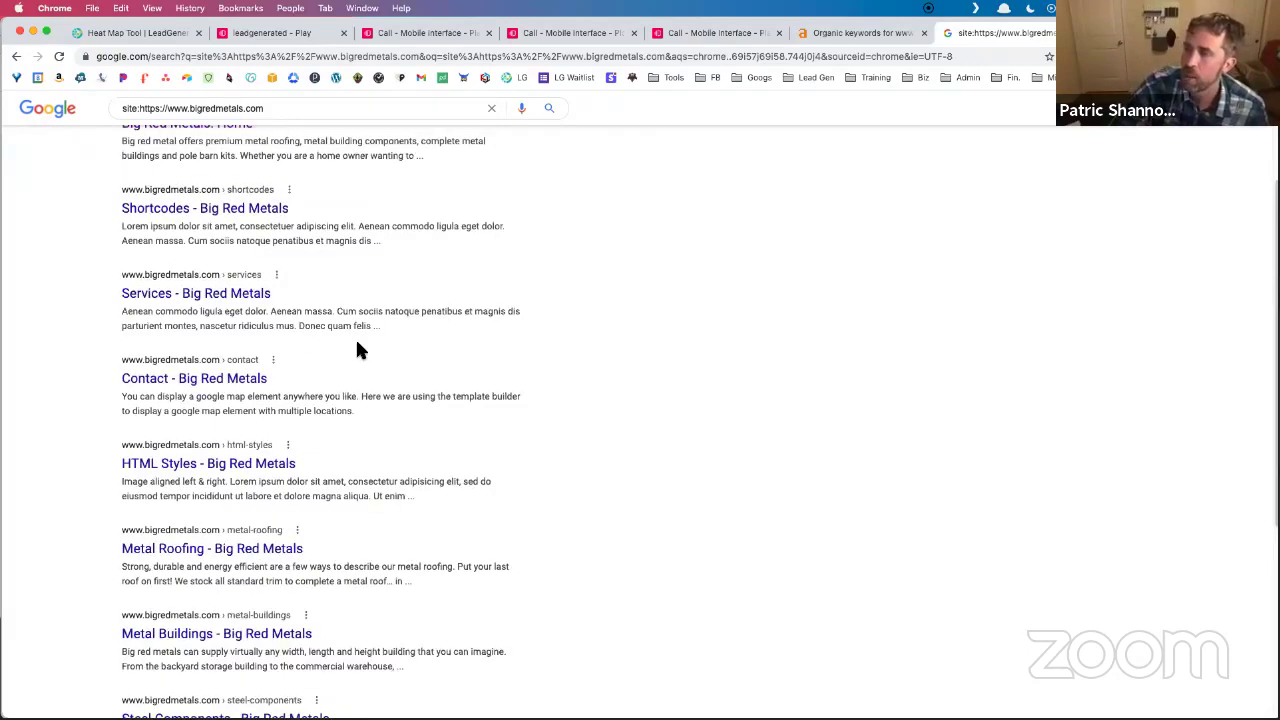
{"action": "scroll", "coordinate": [357, 345], "scroll_direction": "up", "scroll_amount": 3}
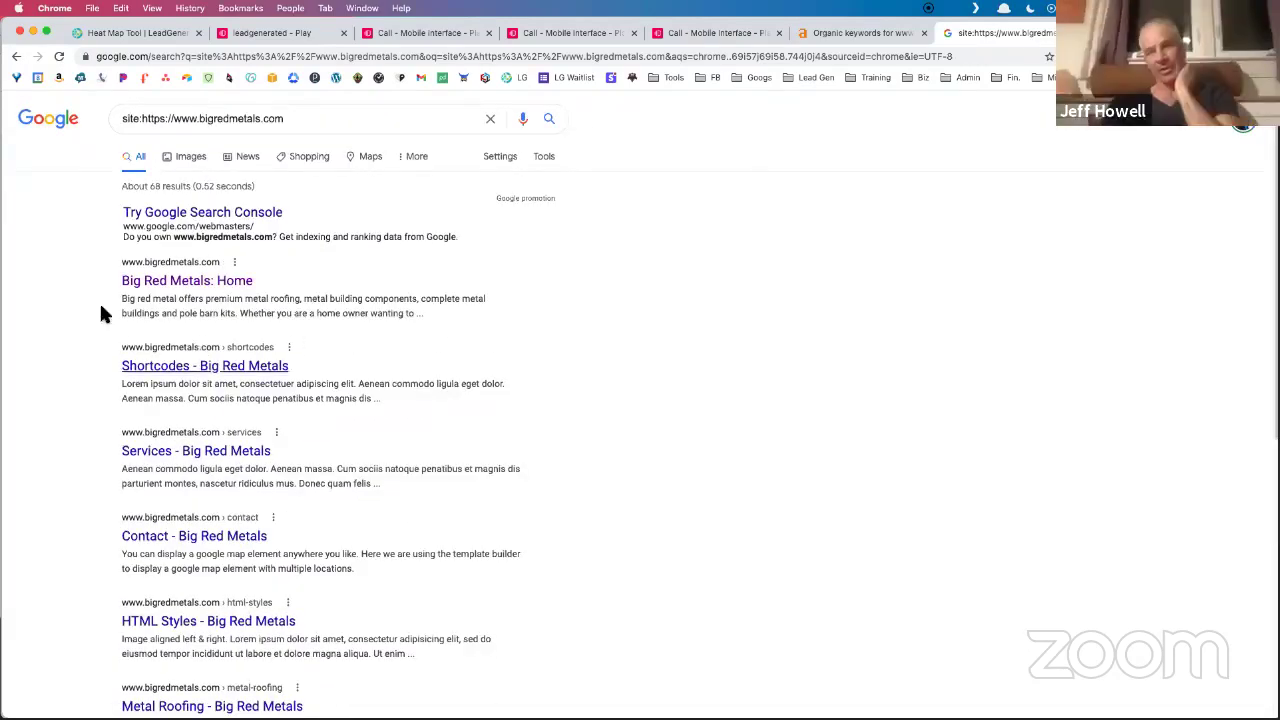
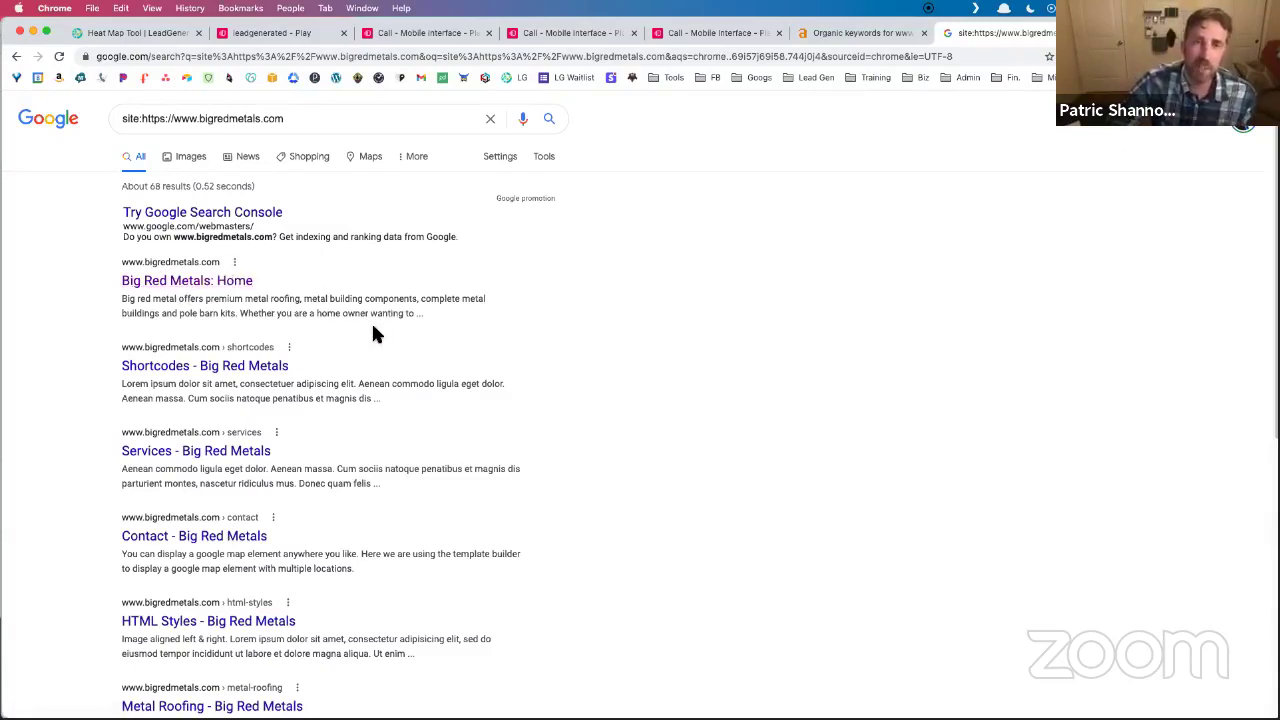
{"action": "scroll", "coordinate": [393, 357], "scroll_direction": "down", "scroll_amount": 1}
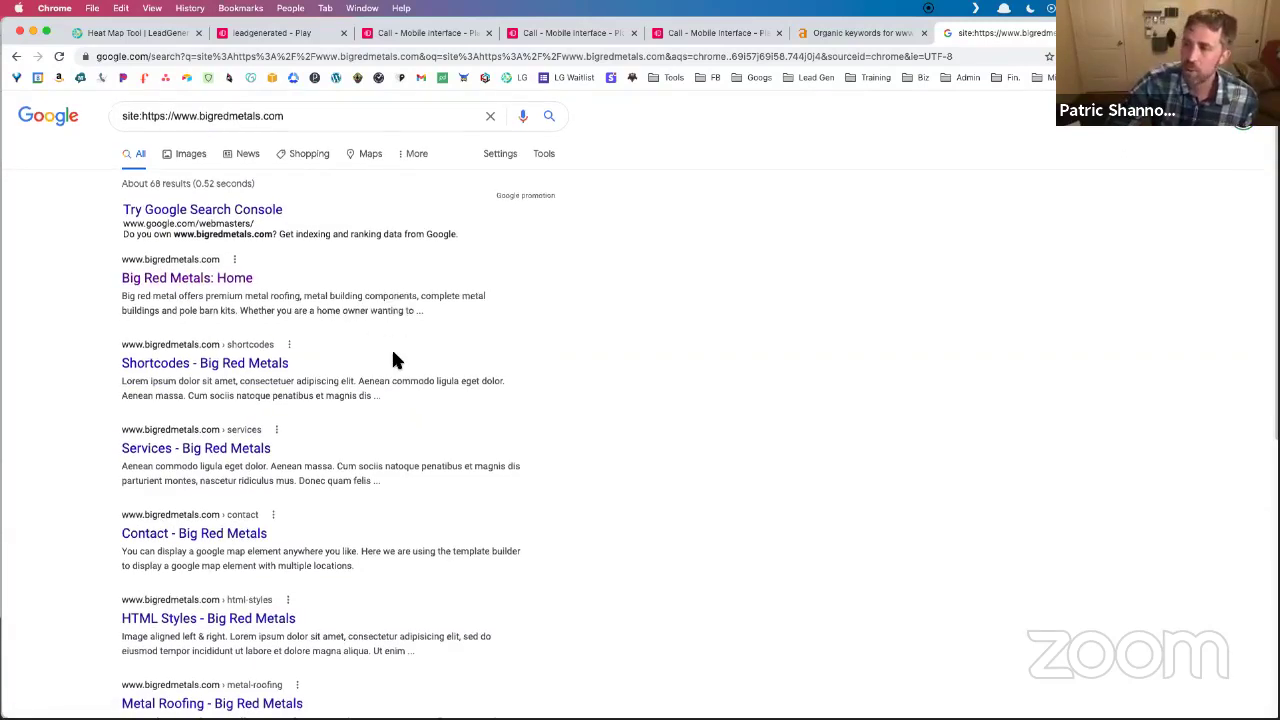
{"action": "scroll", "coordinate": [165, 322], "scroll_direction": "down", "scroll_amount": 1}
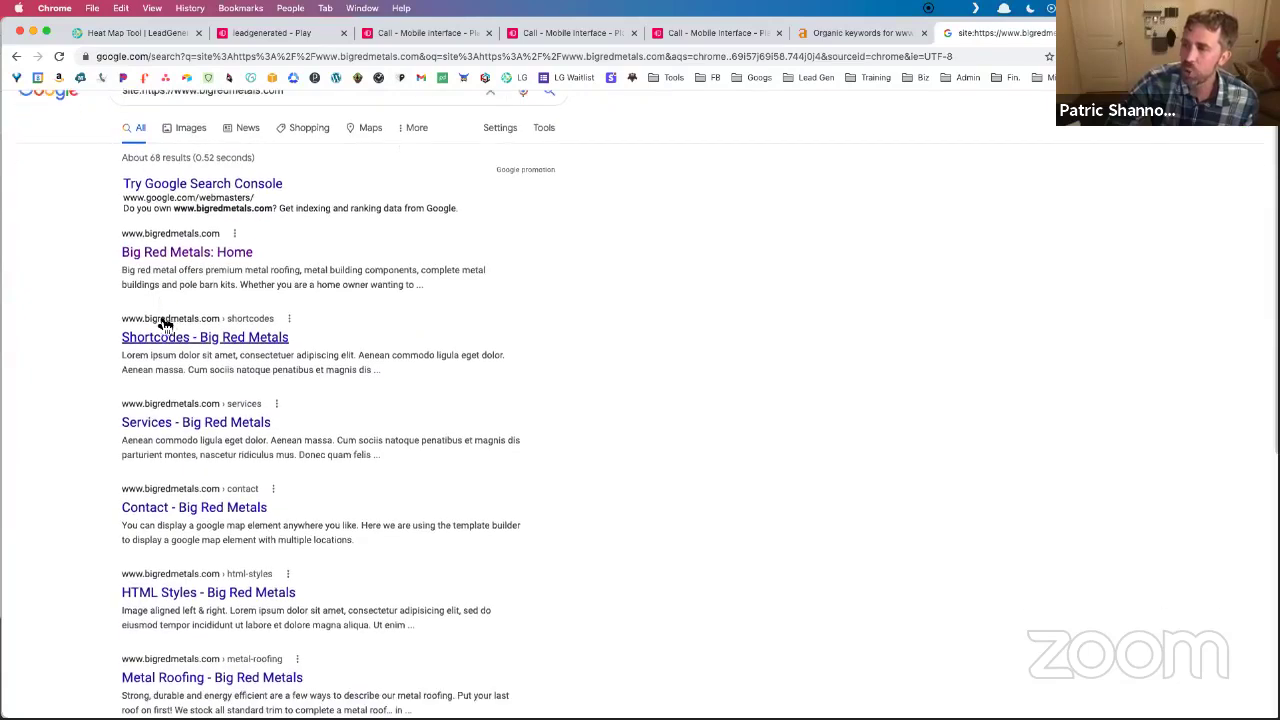
{"action": "scroll", "coordinate": [183, 341], "scroll_direction": "down", "scroll_amount": 3}
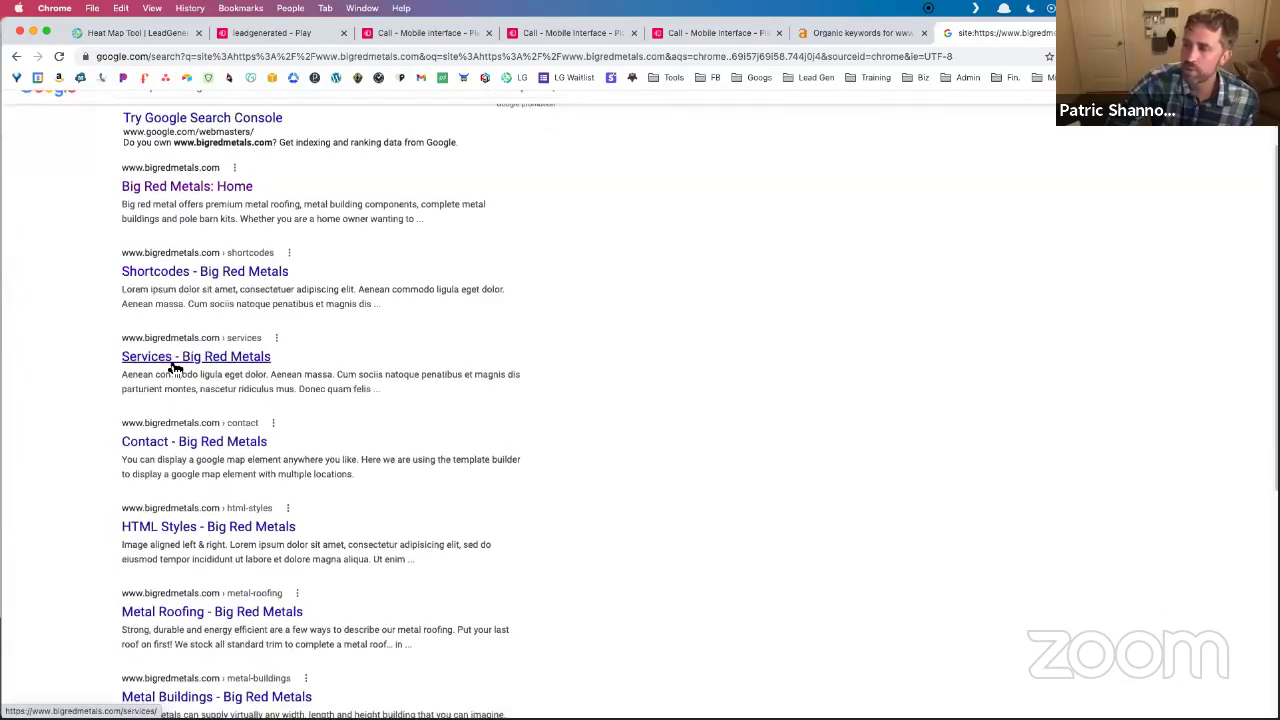
{"action": "scroll", "coordinate": [171, 363], "scroll_direction": "down", "scroll_amount": 1}
{"action": "scroll", "coordinate": [192, 492], "scroll_direction": "down", "scroll_amount": 3}
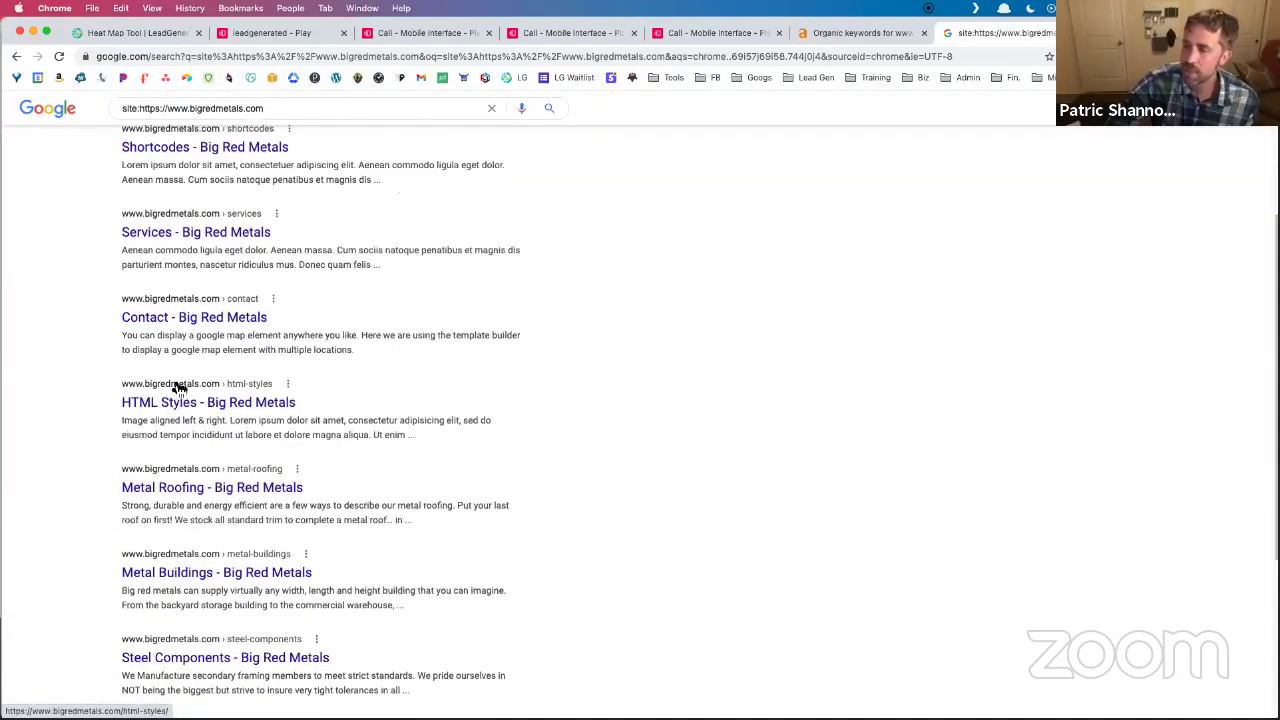
{"action": "scroll", "coordinate": [218, 404], "scroll_direction": "down", "scroll_amount": 6}
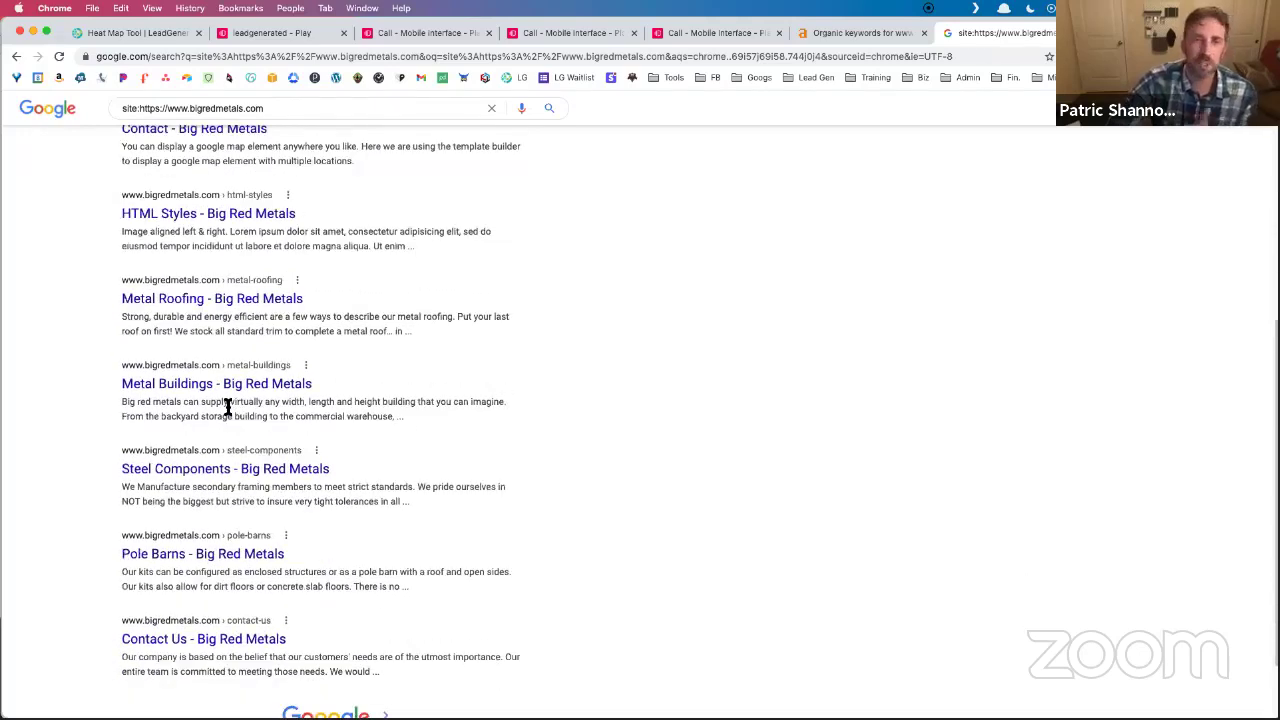
{"action": "scroll", "coordinate": [245, 345], "scroll_direction": "up", "scroll_amount": 9}
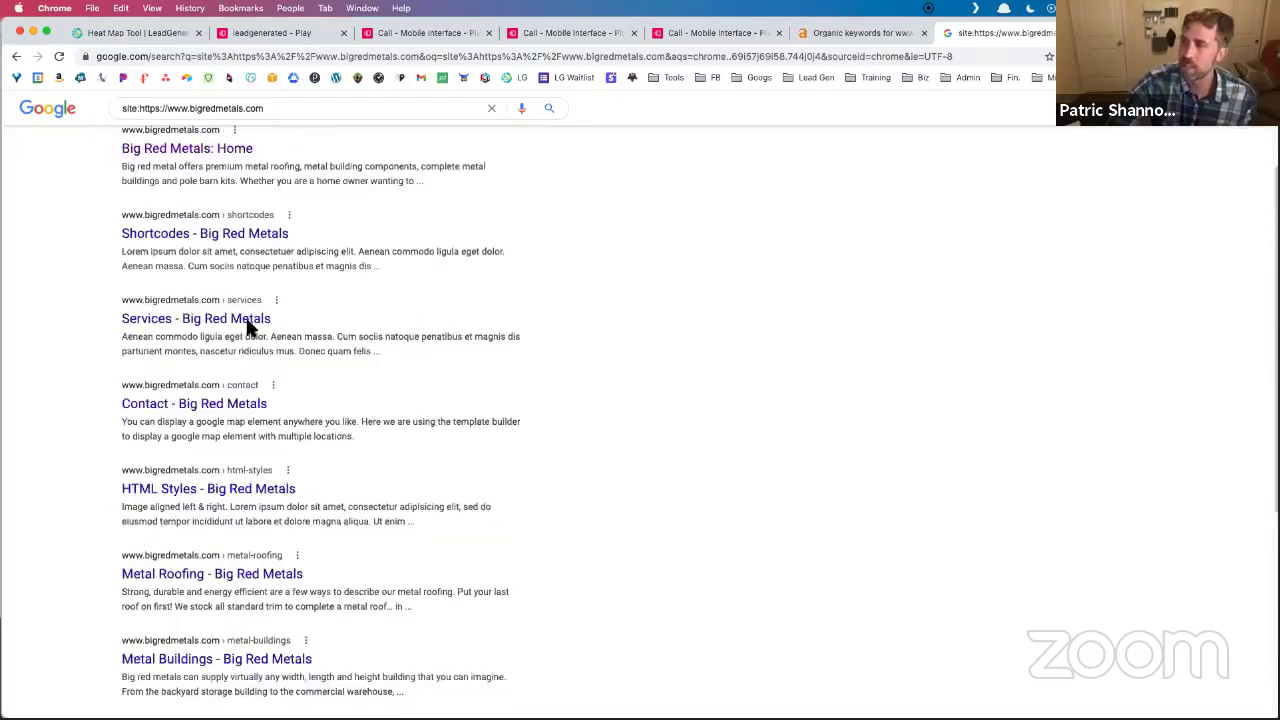
Open the Big Red Metals home page from the search results and examine its Why Choose Big Red, Contact Us and delivery-area content.
{"action": "scroll", "coordinate": [245, 320], "scroll_direction": "up", "scroll_amount": 3}
{"action": "left_click", "coordinate": [214, 280]}
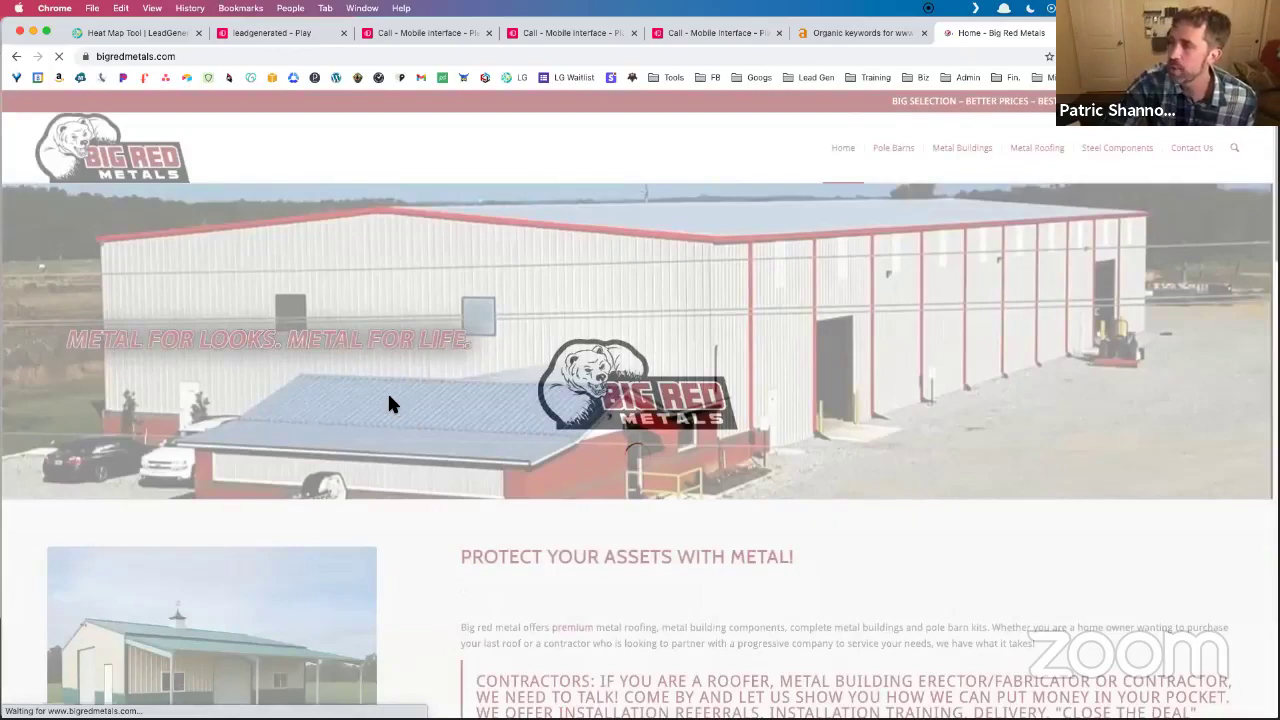
{"action": "scroll", "coordinate": [389, 402], "scroll_direction": "down", "scroll_amount": 3}
{"action": "scroll", "coordinate": [389, 402], "scroll_direction": "down", "scroll_amount": 6}
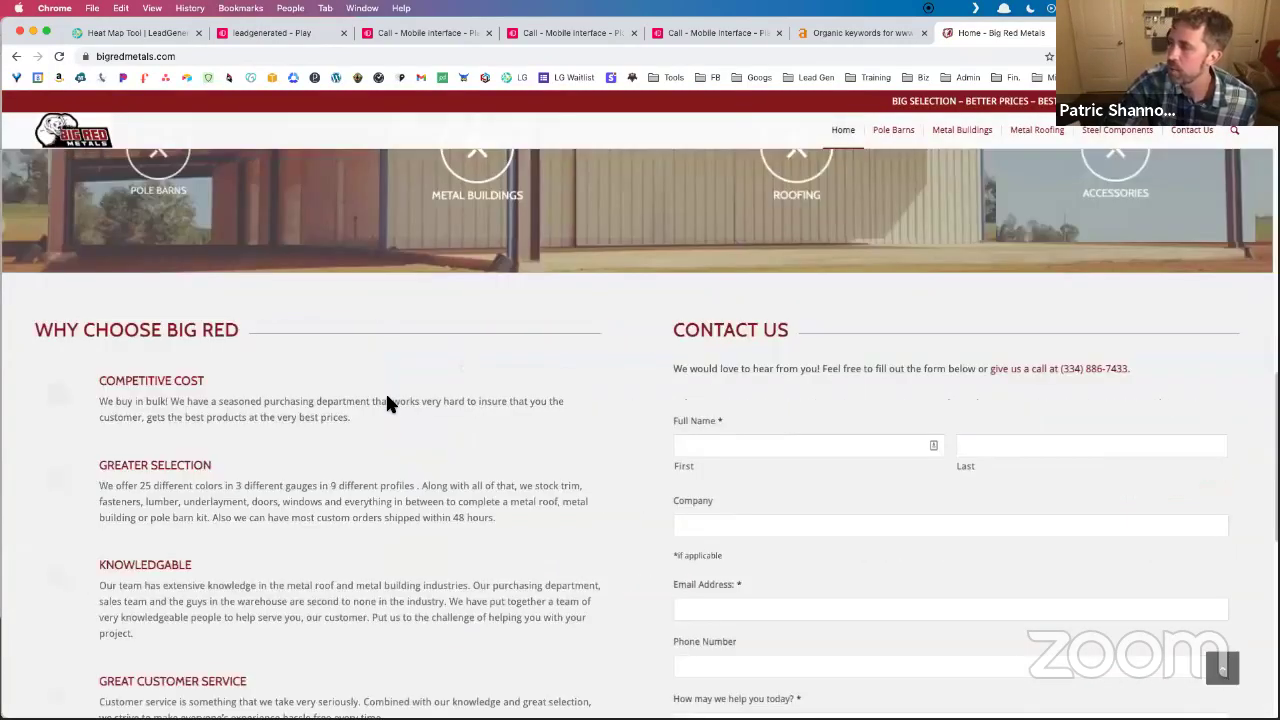
{"action": "scroll", "coordinate": [388, 403], "scroll_direction": "down", "scroll_amount": 3}
{"action": "scroll", "coordinate": [388, 403], "scroll_direction": "up", "scroll_amount": 2}
{"action": "scroll", "coordinate": [393, 405], "scroll_direction": "up", "scroll_amount": 1}
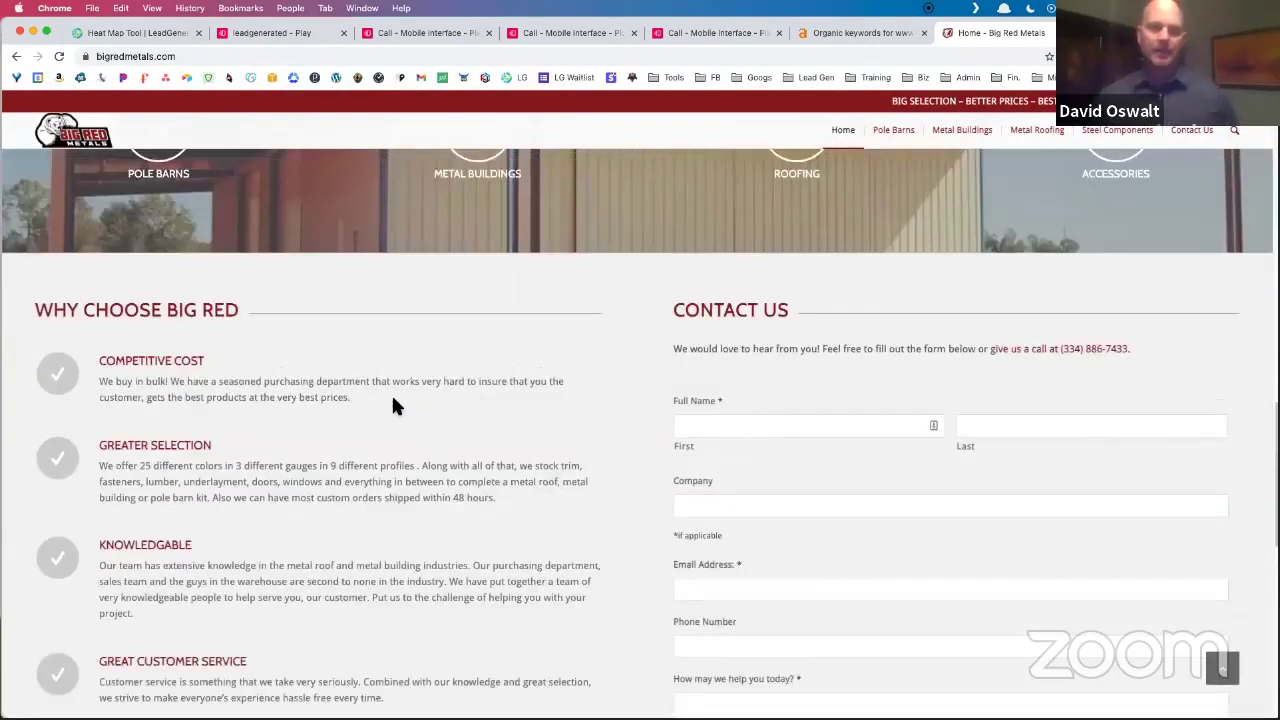
{"action": "scroll", "coordinate": [393, 405], "scroll_direction": "up", "scroll_amount": 3}
{"action": "scroll", "coordinate": [709, 309], "scroll_direction": "up", "scroll_amount": 2}
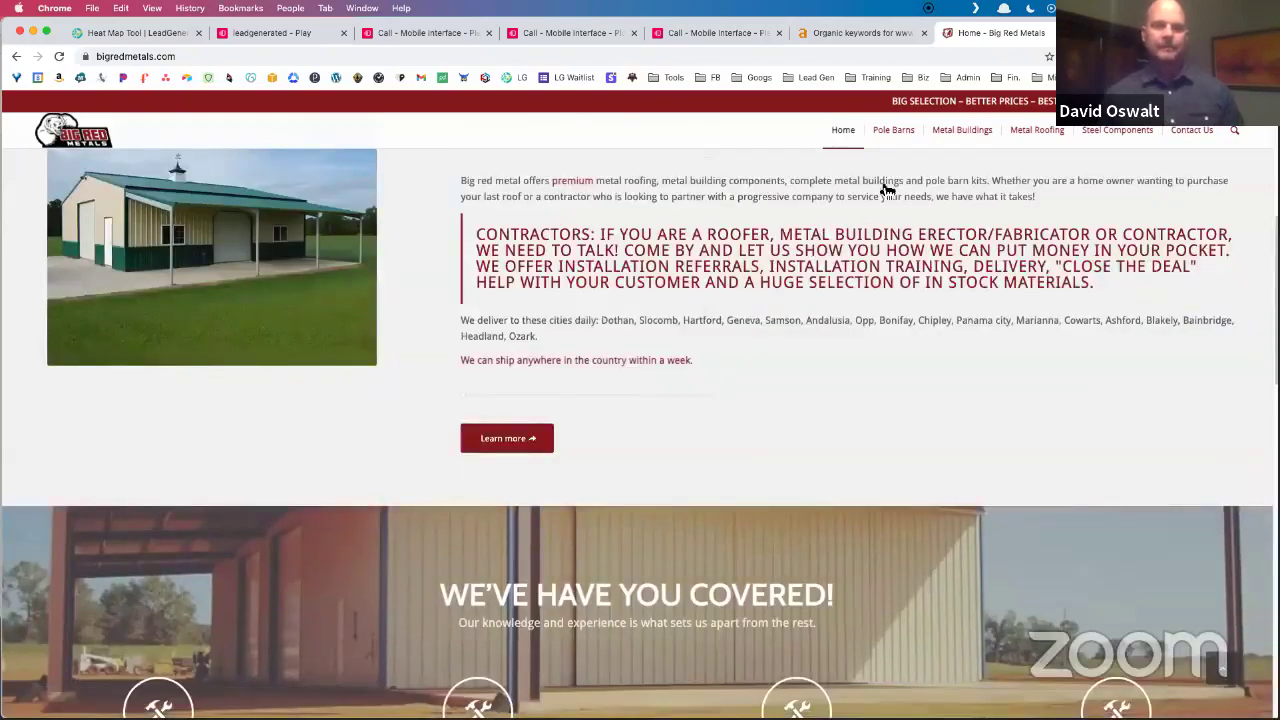
{"action": "scroll", "coordinate": [988, 150], "scroll_direction": "up", "scroll_amount": 4}
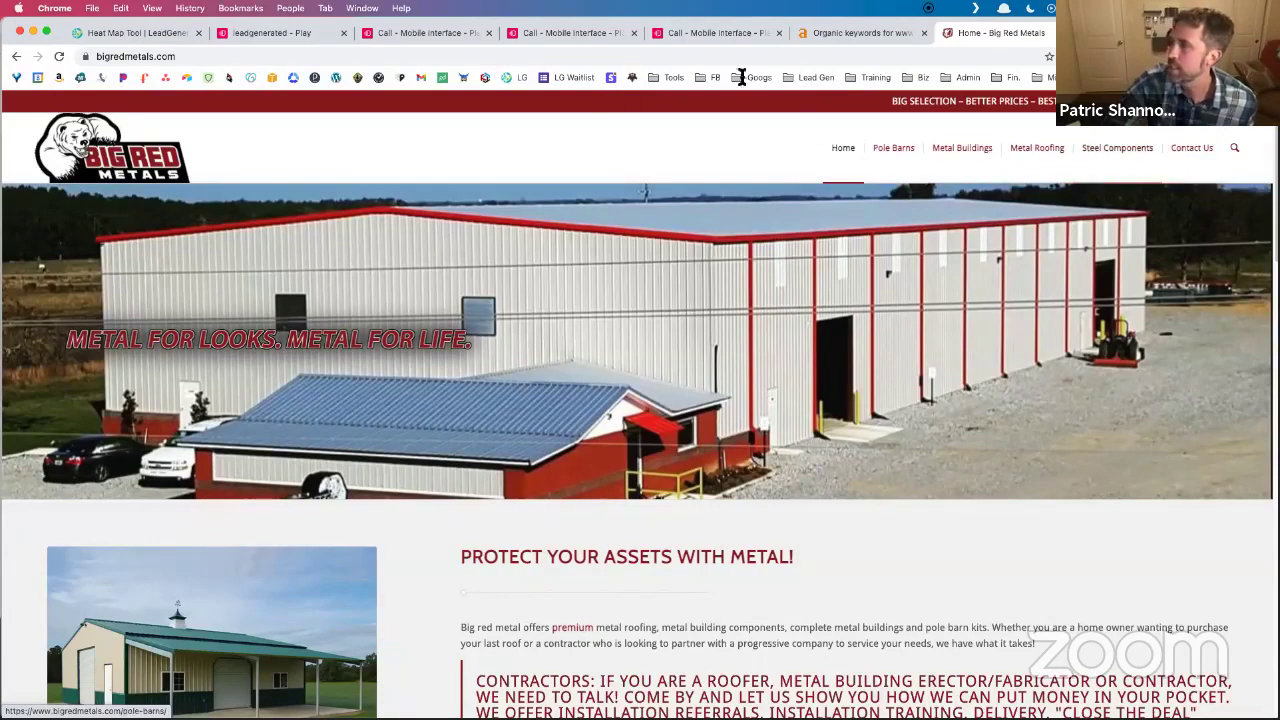
{"action": "left_click", "coordinate": [608, 77]}
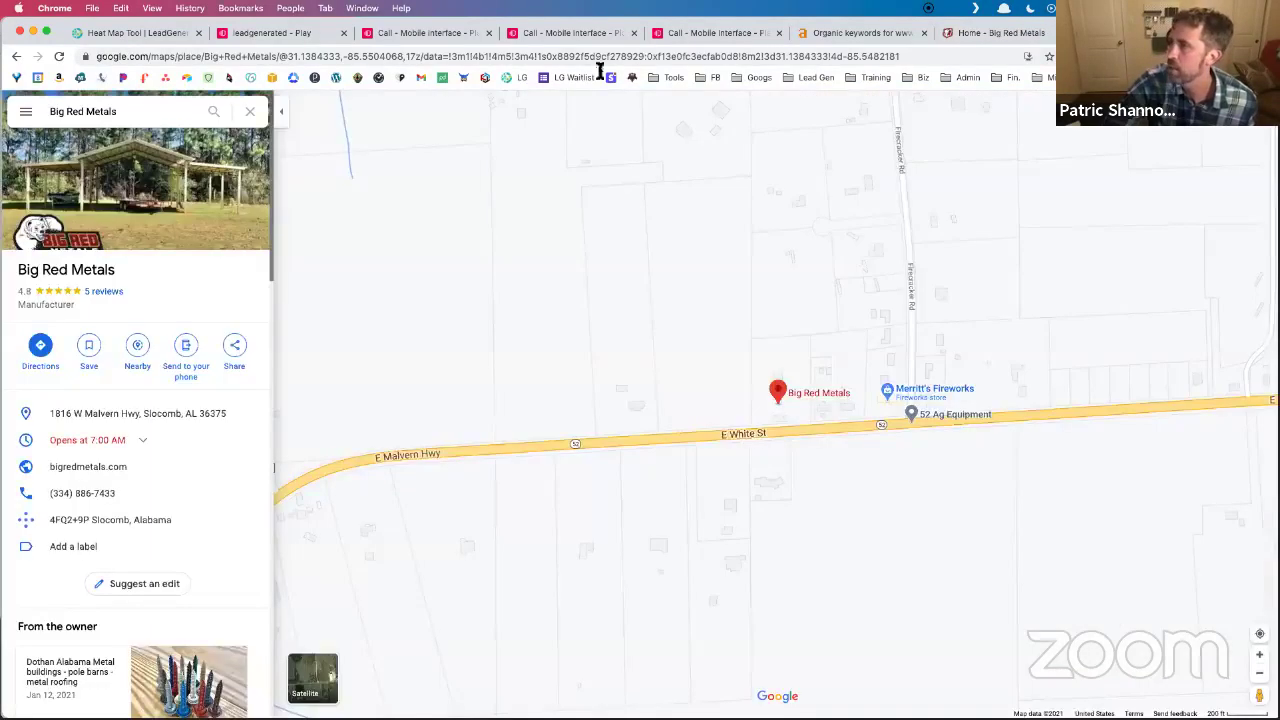
{"action": "left_click", "coordinate": [968, 33]}
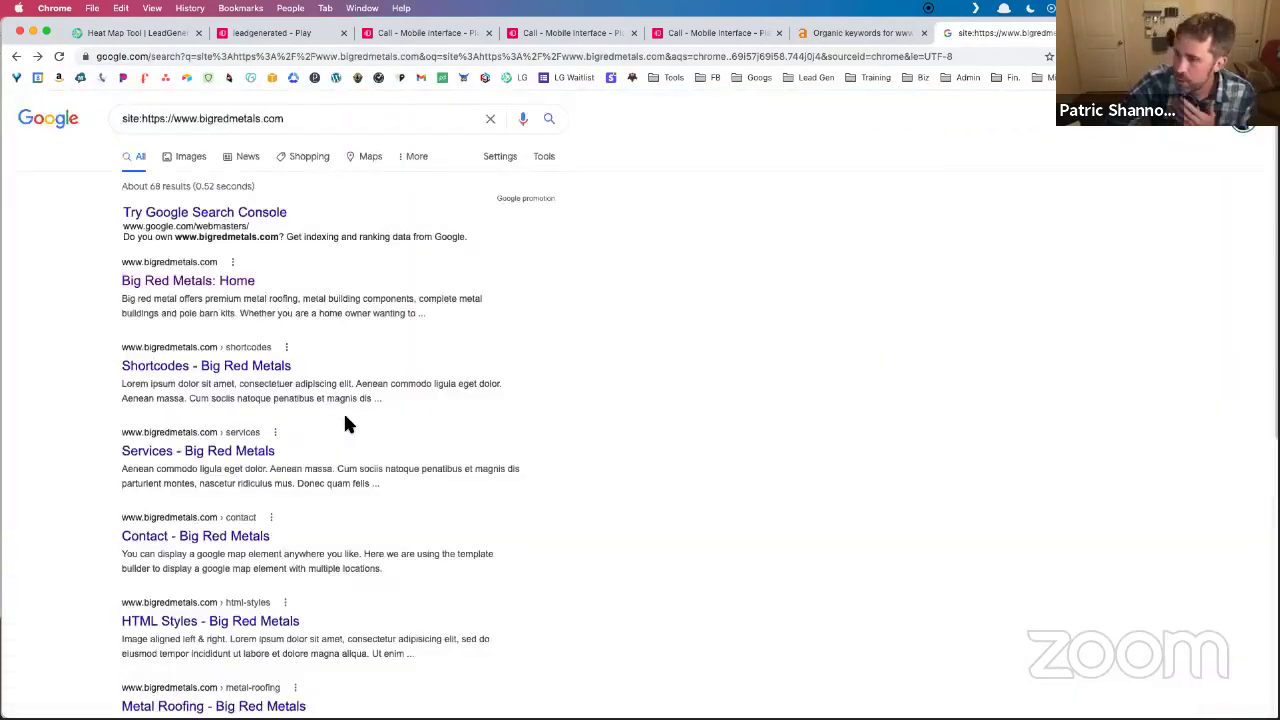
{"action": "scroll", "coordinate": [347, 422], "scroll_direction": "down", "scroll_amount": 5}
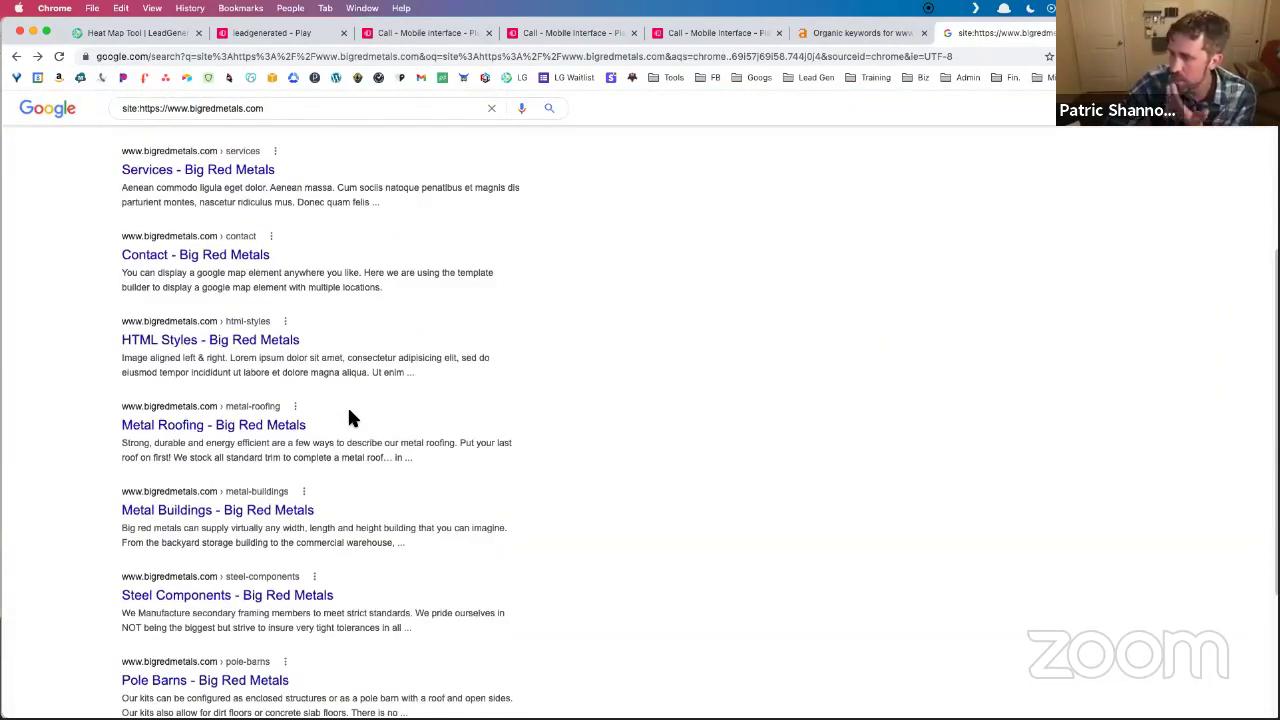
{"action": "scroll", "coordinate": [349, 418], "scroll_direction": "down", "scroll_amount": 3}
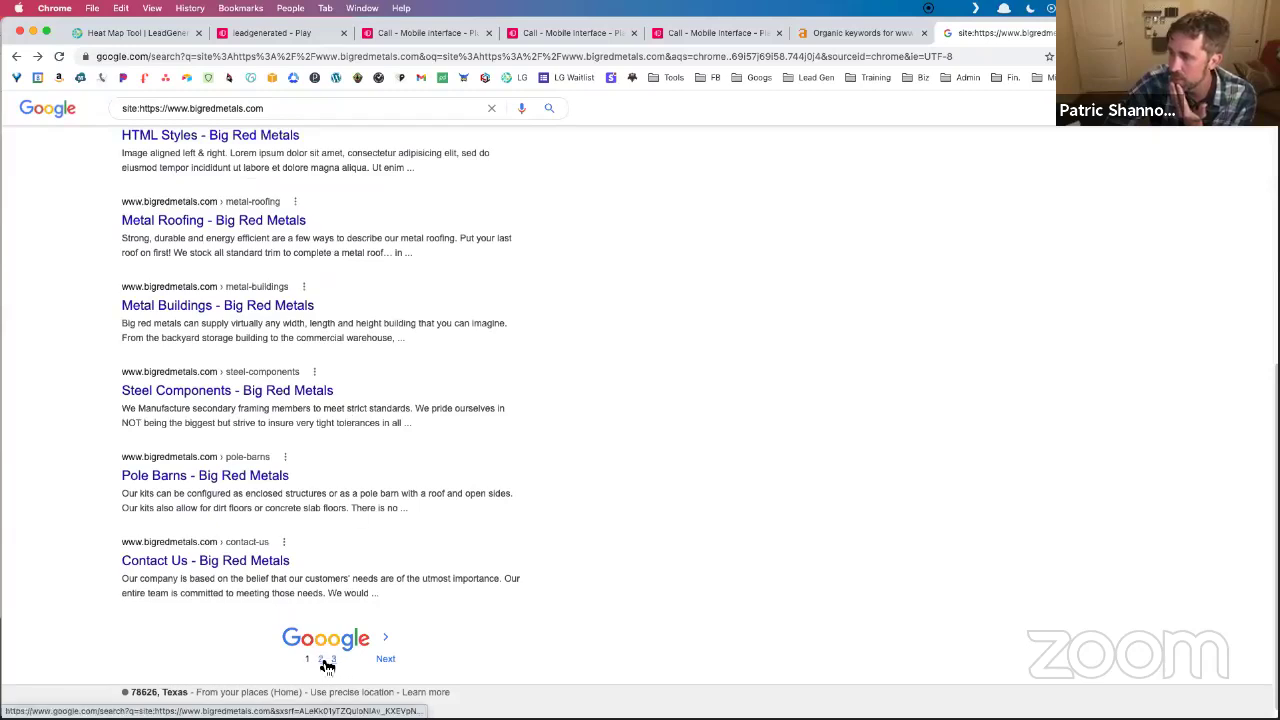
{"action": "left_click", "coordinate": [322, 660]}
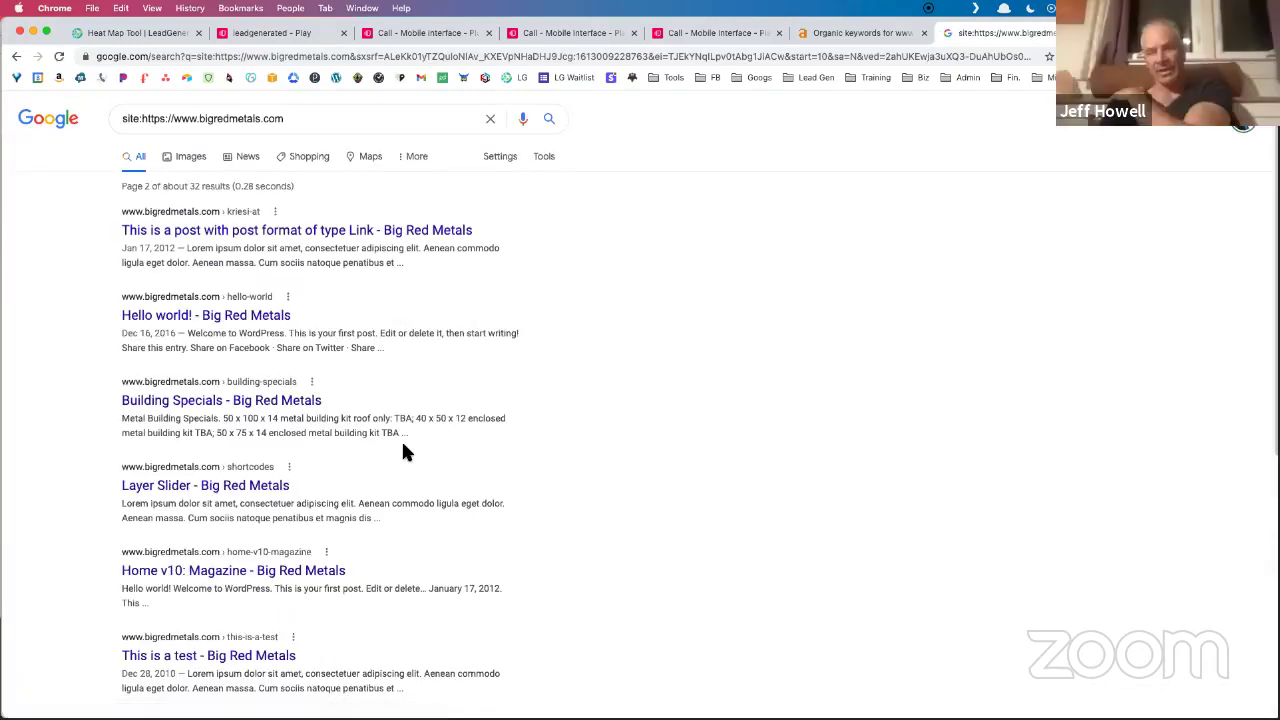
Open the indexed "This is a post with post format of type Link" page in a new tab and highlight its placeholder body text.
{"action": "left_click", "coordinate": [397, 241], "text": "super"}
{"action": "left_click", "coordinate": [1025, 32]}
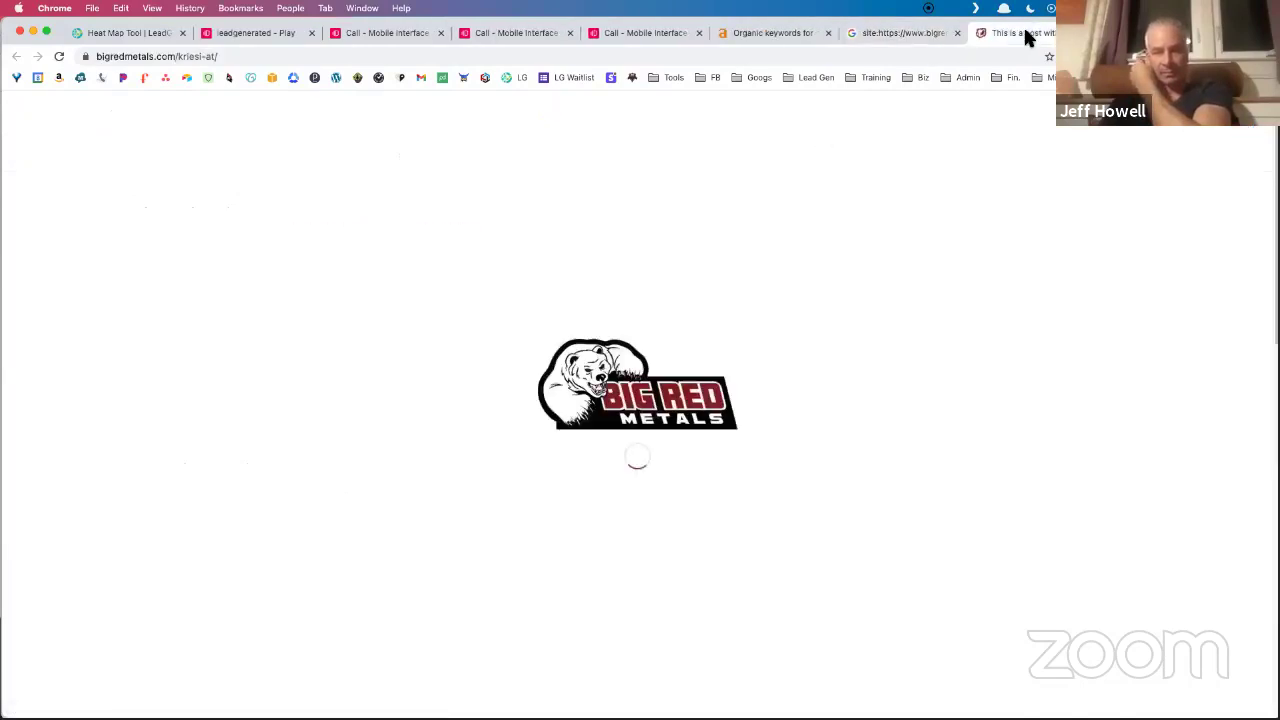
{"action": "scroll", "coordinate": [602, 478], "scroll_direction": "down", "scroll_amount": 5}
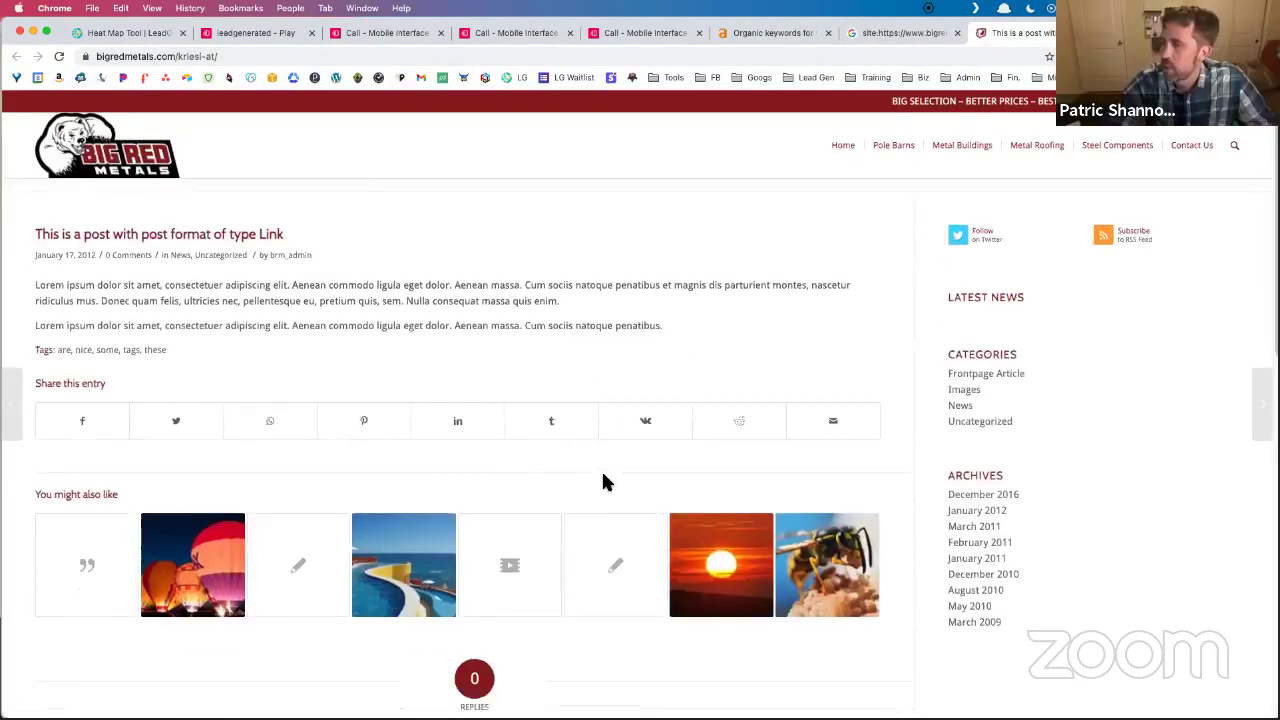
{"action": "scroll", "coordinate": [600, 484], "scroll_direction": "up", "scroll_amount": 5}
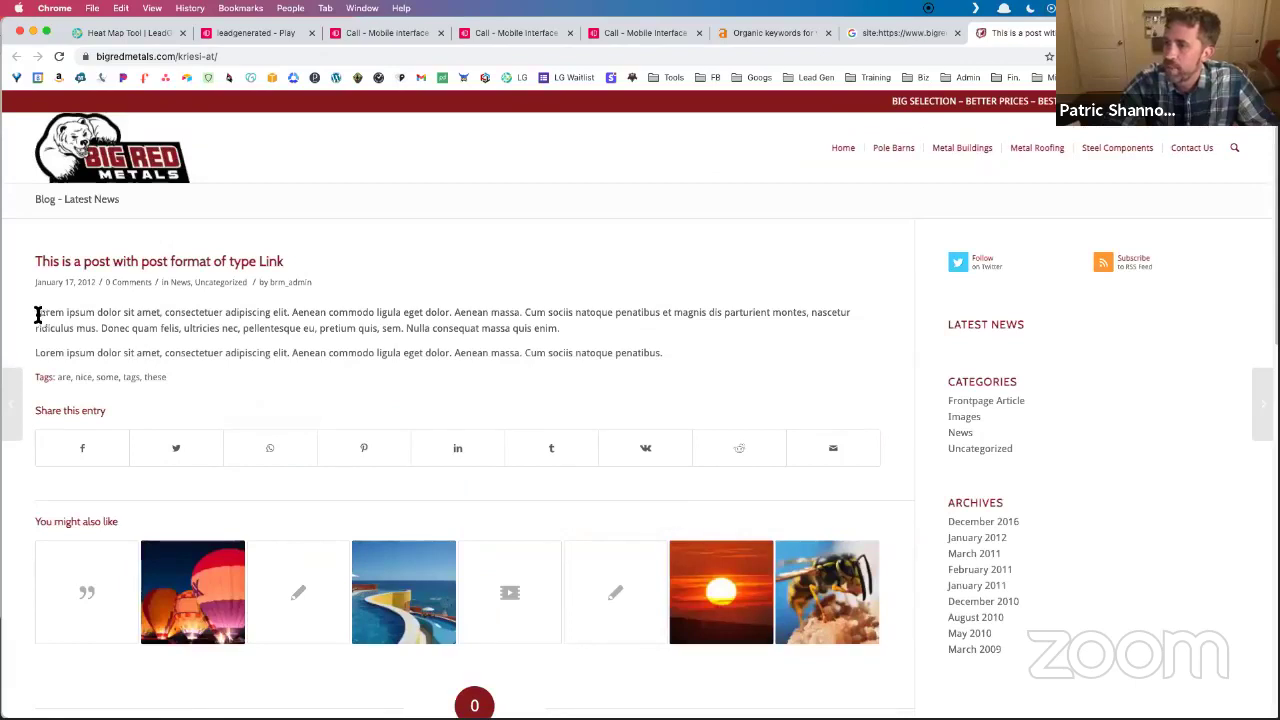
{"action": "triple_click", "coordinate": [36, 314]}
{"action": "left_click_drag", "start_coordinate": [180, 352], "coordinate": [383, 371]}
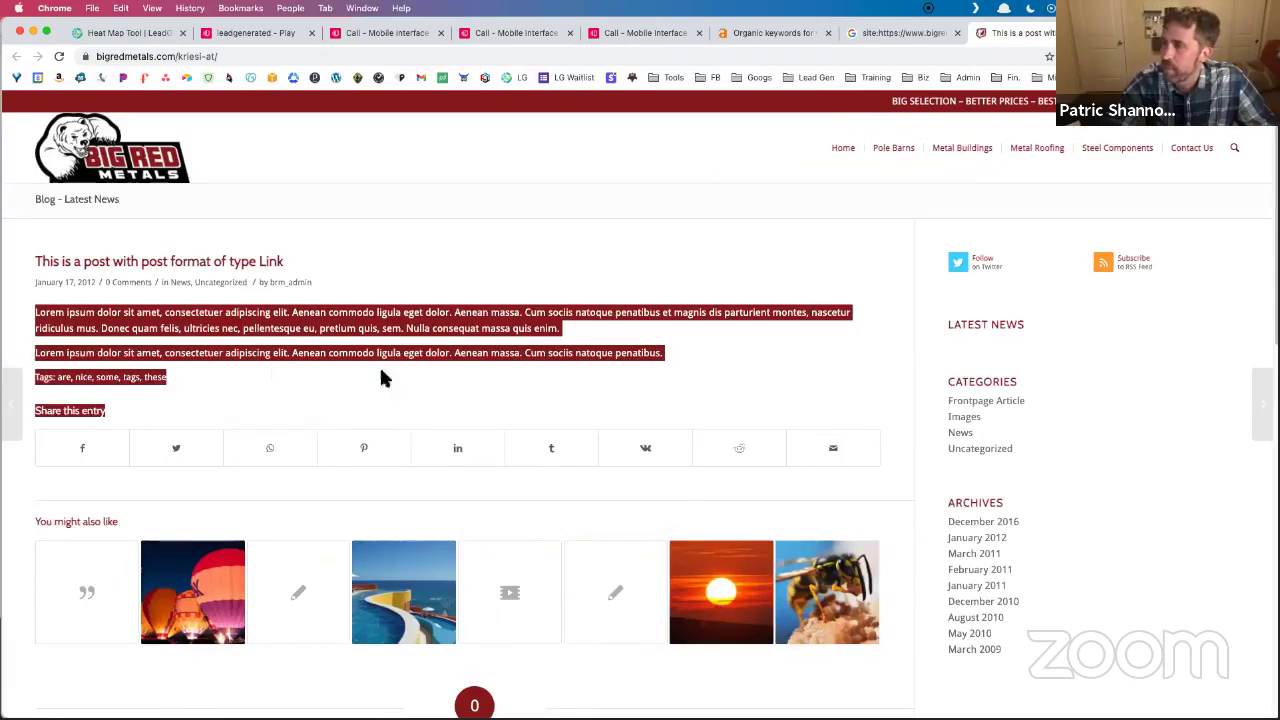
Go back to the Google Maps listing of Big Red Metals and copy its page URL.
{"action": "left_click", "coordinate": [910, 33]}
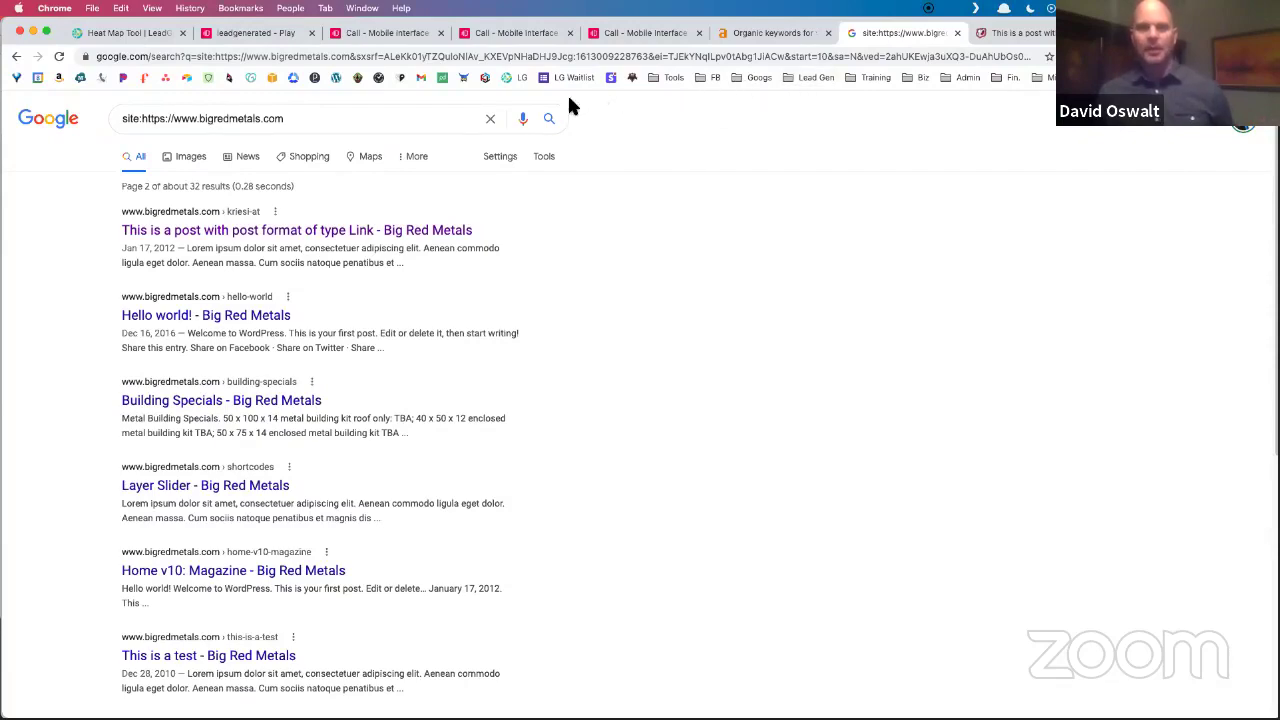
{"action": "left_click", "coordinate": [743, 36]}
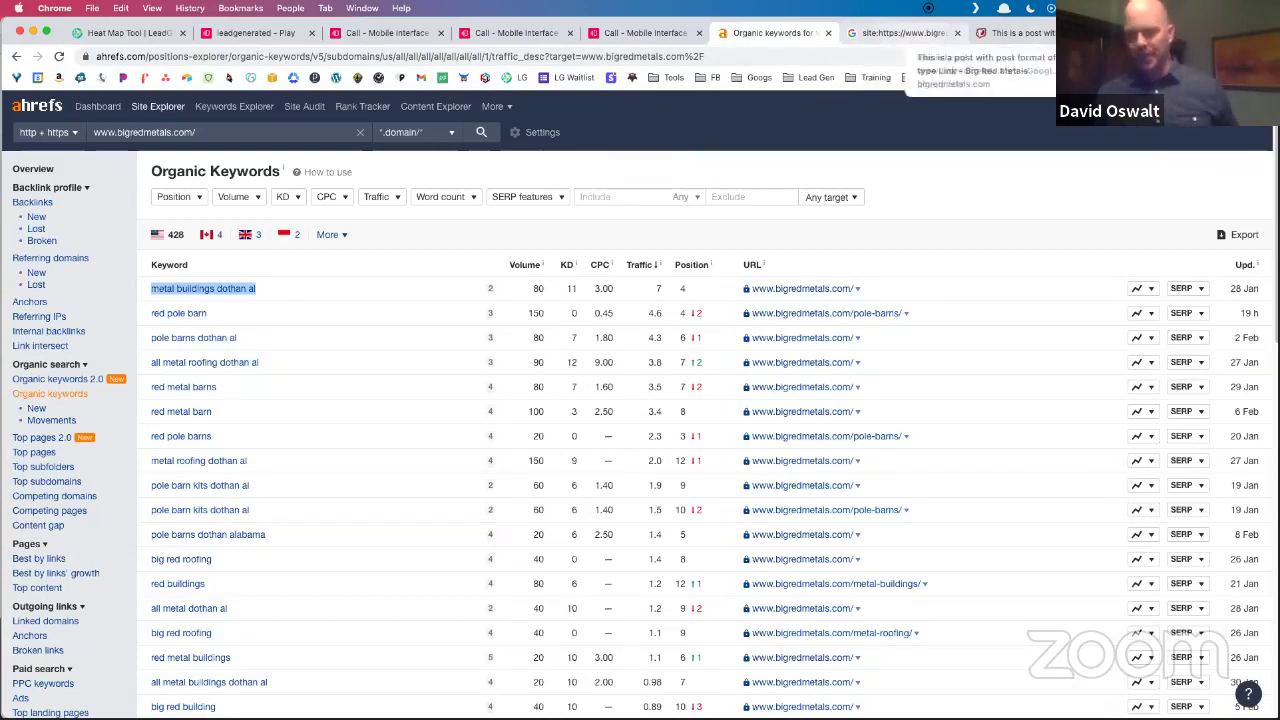
{"action": "left_click", "coordinate": [1110, 33]}
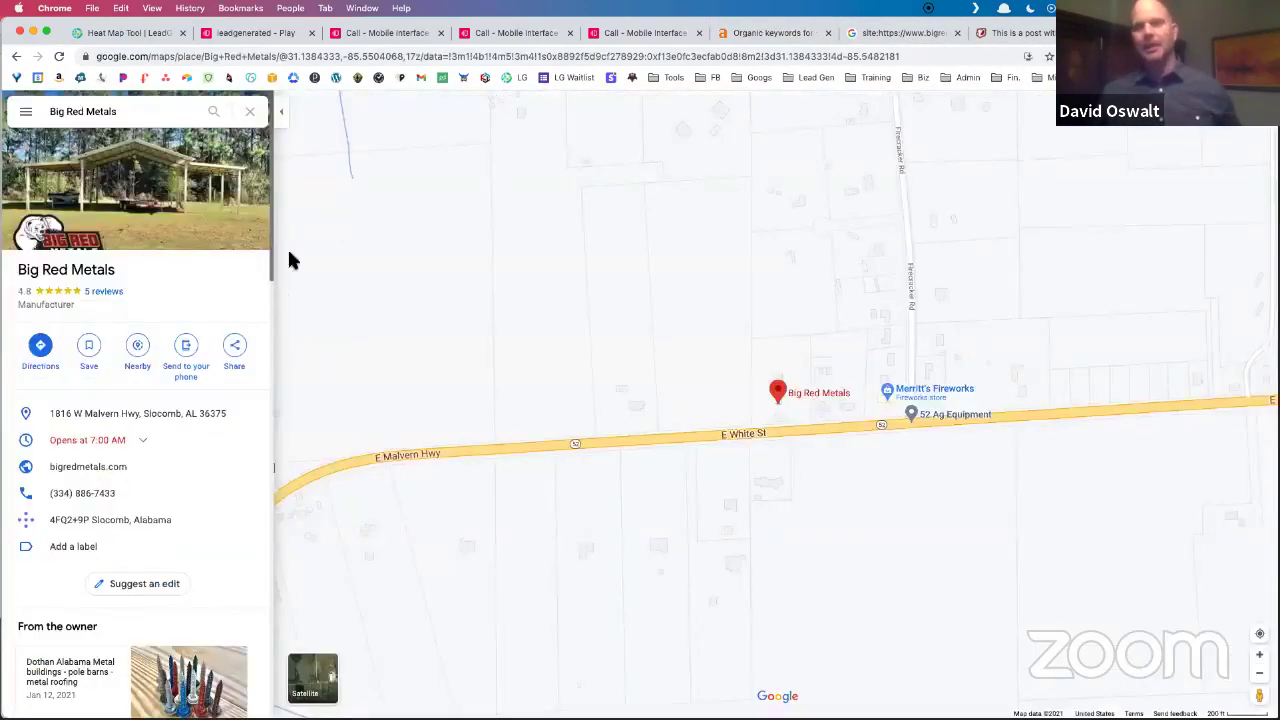
{"action": "left_click", "coordinate": [443, 56]}
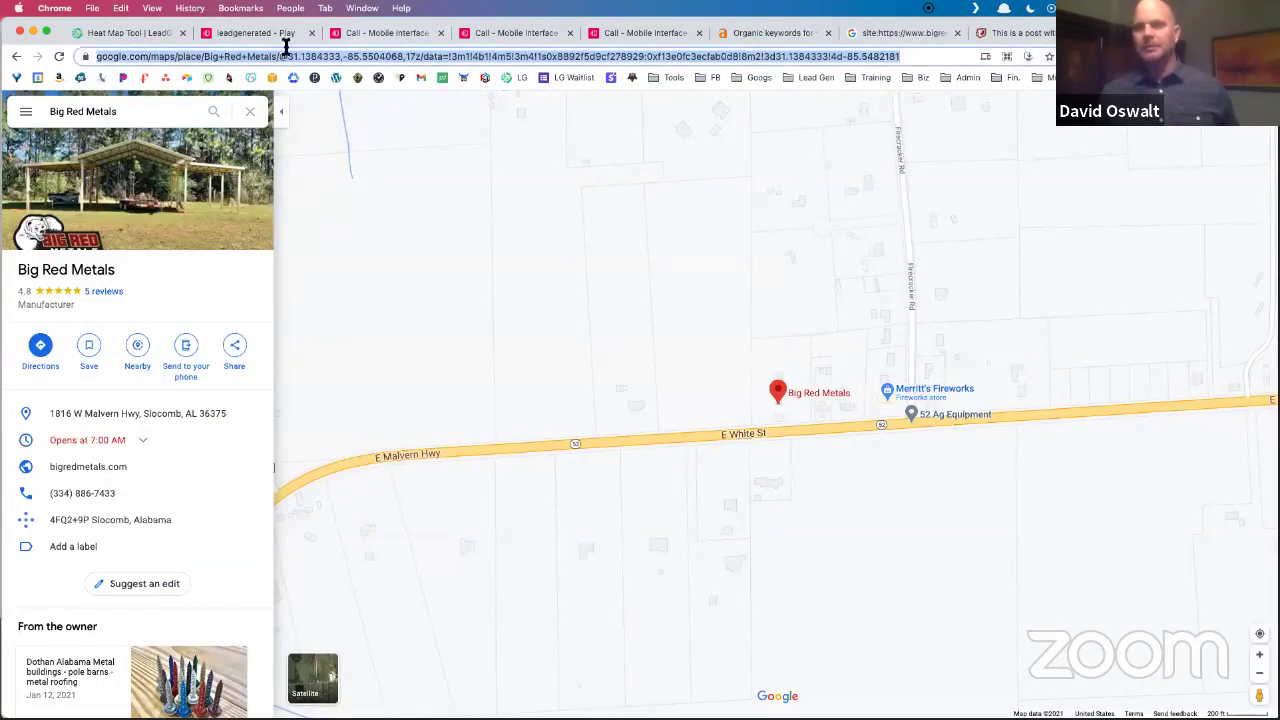
Switch to LeadGenerated's Heat Map tool and start a new heat map that finds the business by the copied Big Red Metals map URL.
{"action": "left_click", "coordinate": [136, 38]}
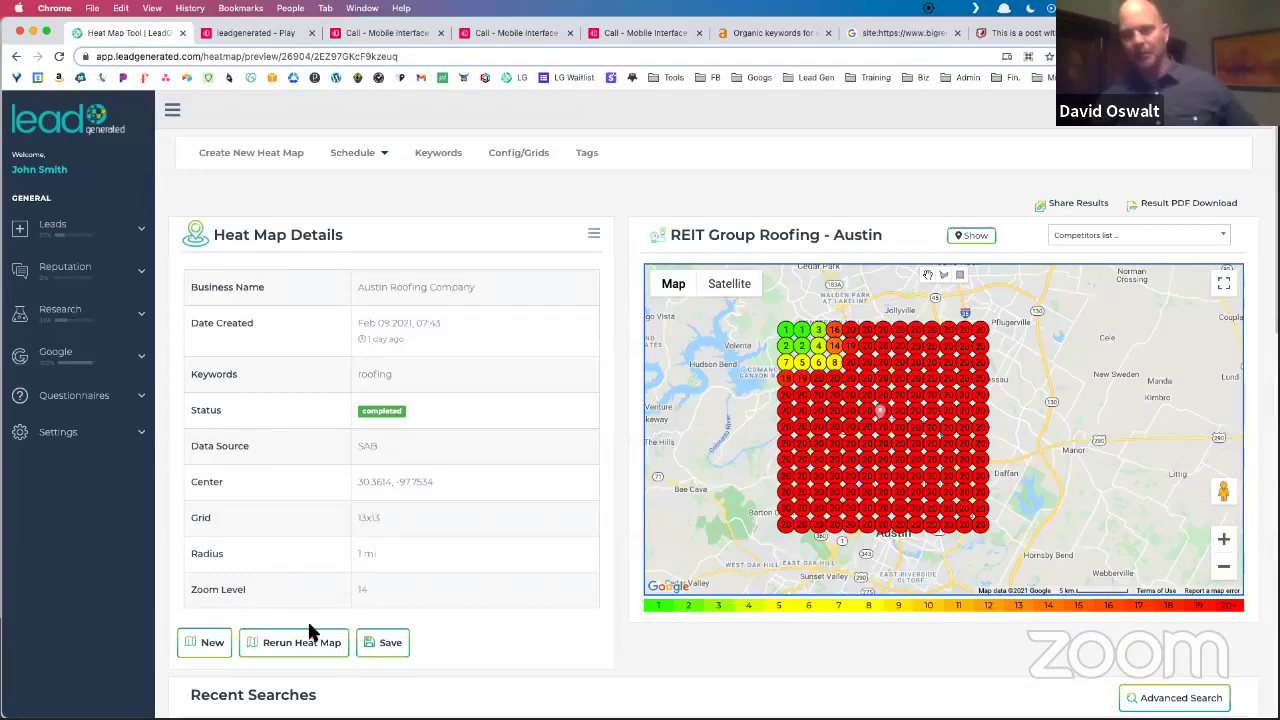
{"action": "left_click", "coordinate": [208, 644]}
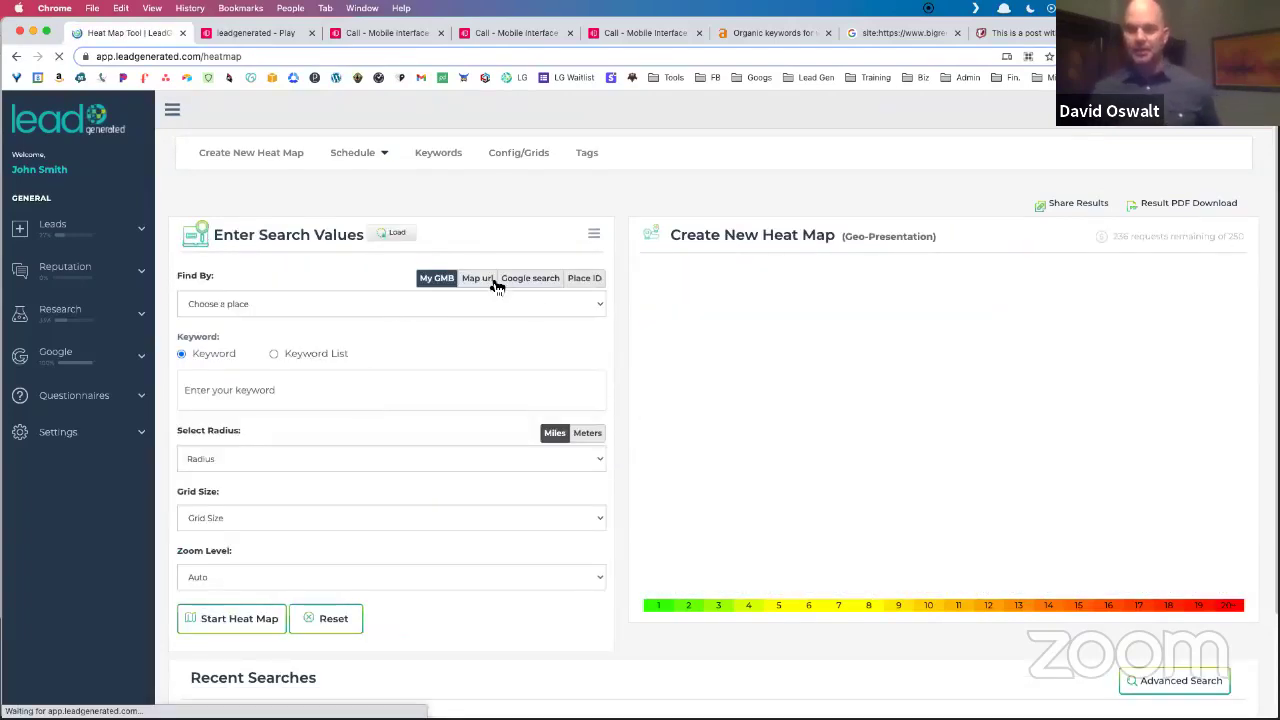
{"action": "left_click", "coordinate": [479, 278]}
{"action": "left_click", "coordinate": [429, 300]}
{"action": "key", "text": "super+v"}
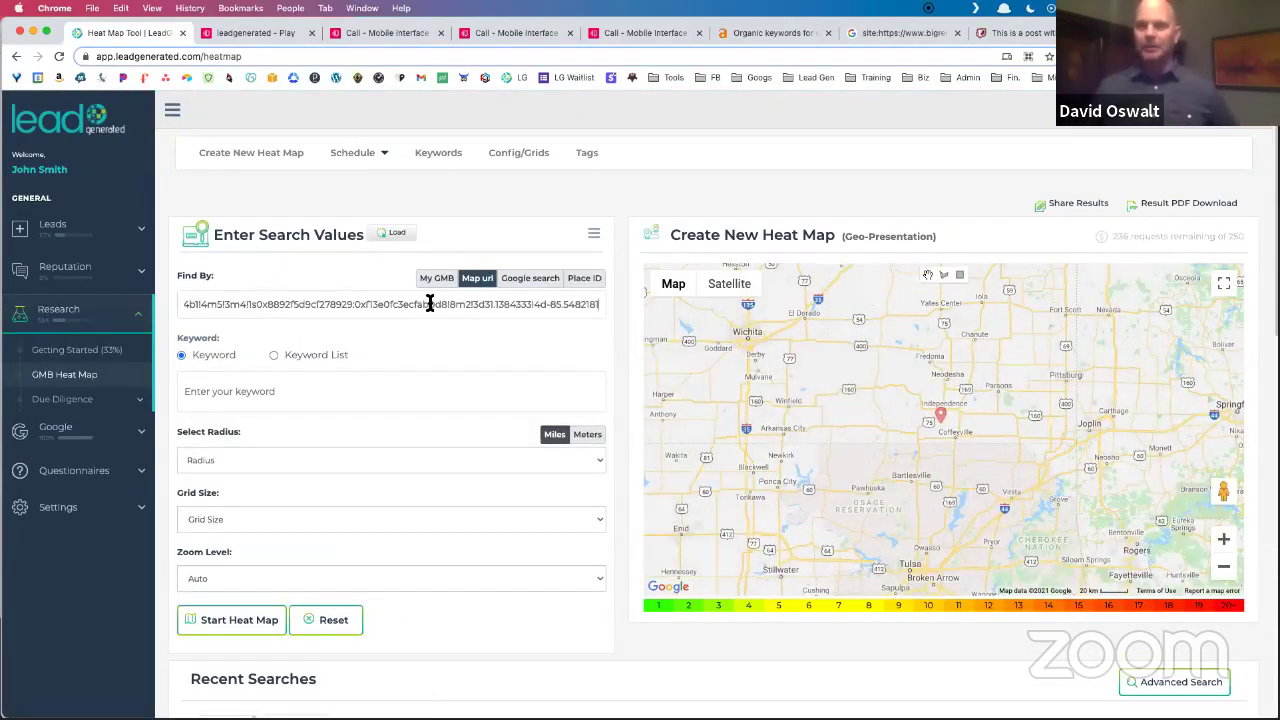
Enter "metal buildings dothan" as the heat map's keyword.
{"action": "left_click", "coordinate": [291, 393]}
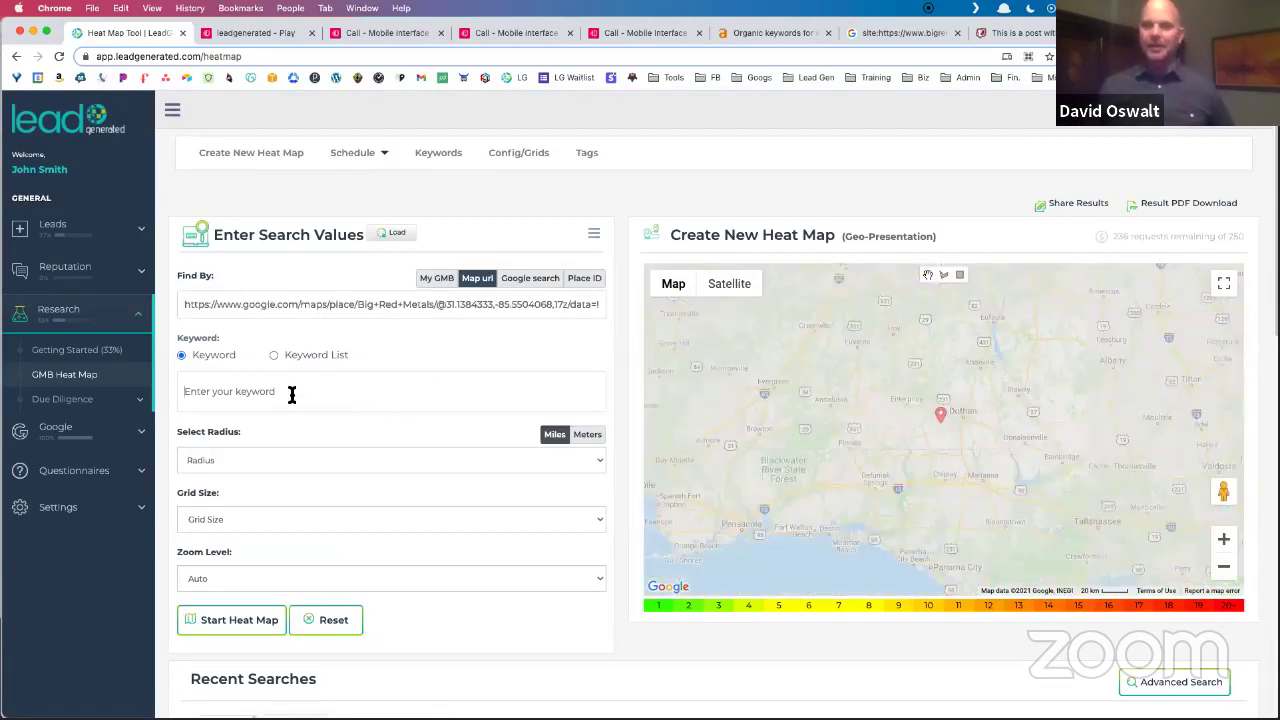
{"action": "type", "text": "met"}
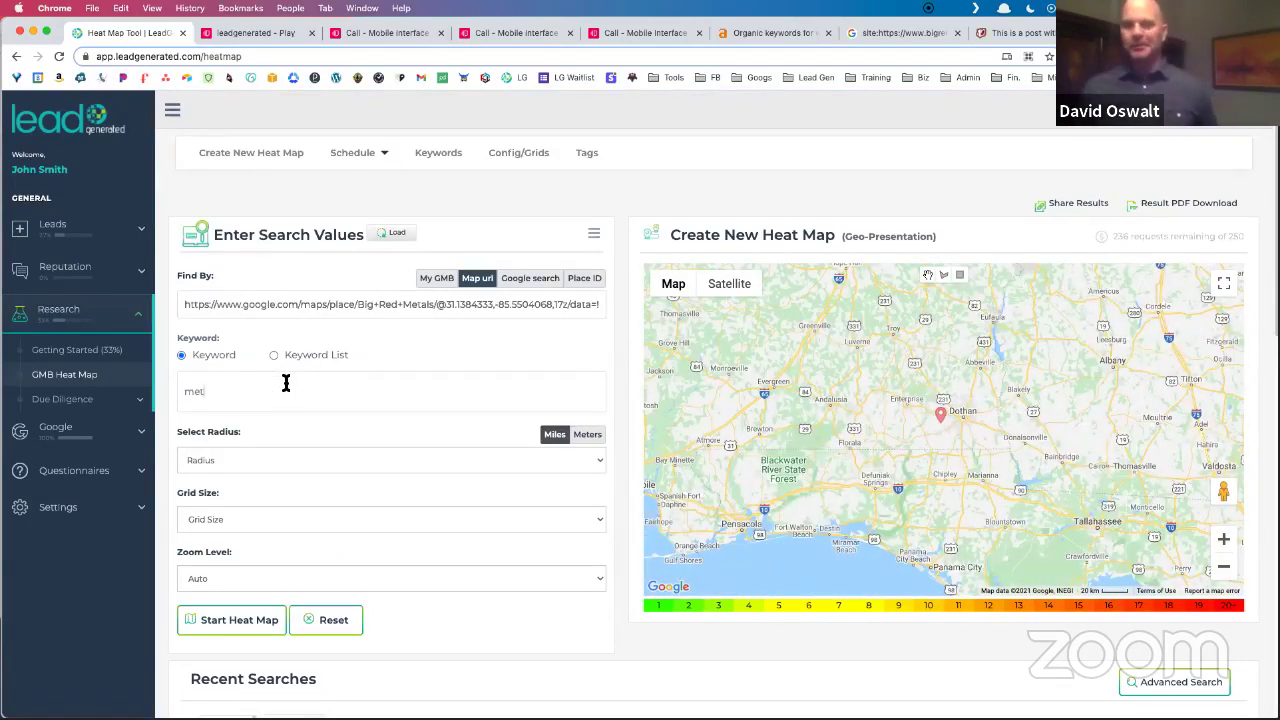
{"action": "type", "text": "al buildings"}
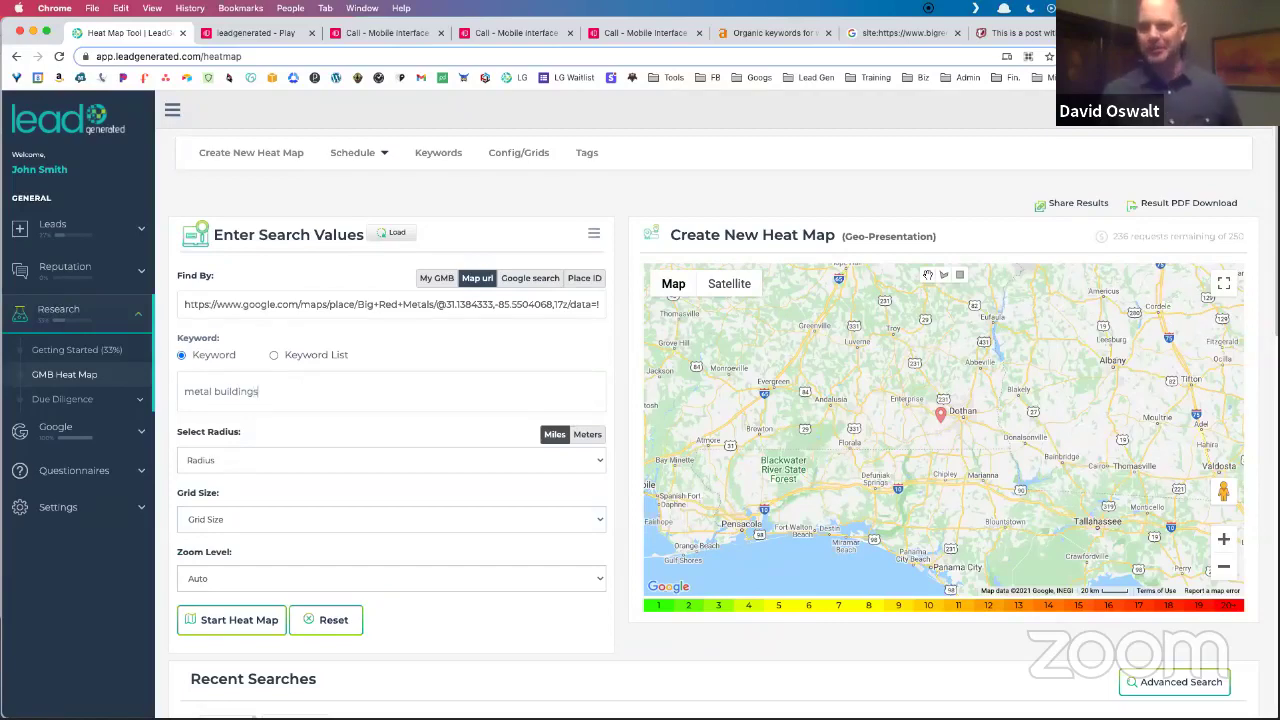
{"action": "type", "text": " dothan"}
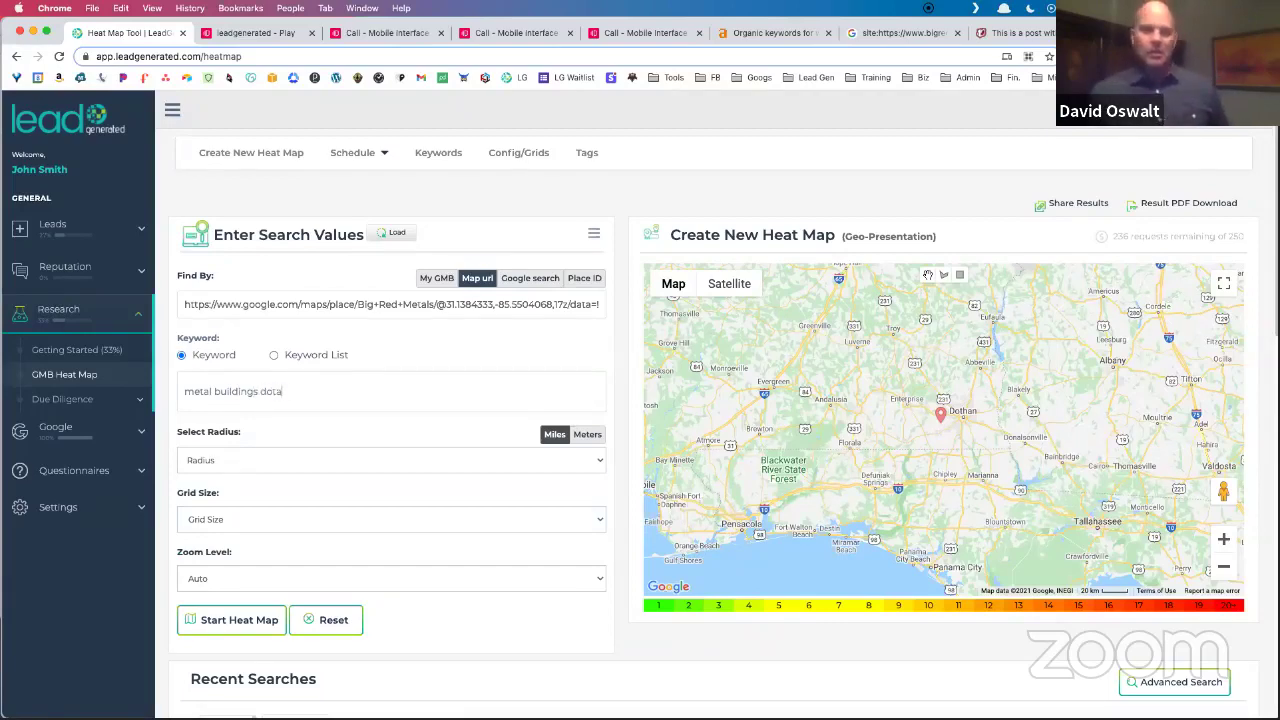
Set the heat map's radius to 1 mi and its grid size to 13x13.
{"action": "left_click", "coordinate": [263, 465]}
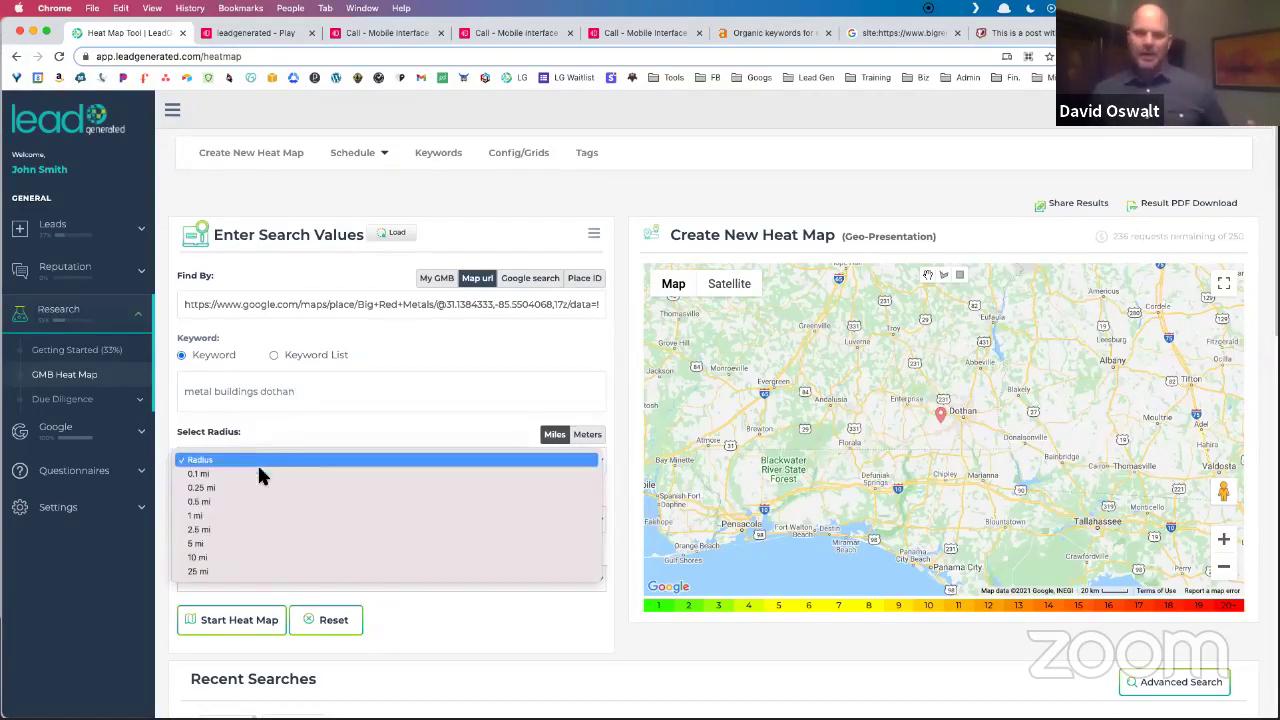
{"action": "left_click", "coordinate": [270, 519]}
{"action": "left_click", "coordinate": [271, 521]}
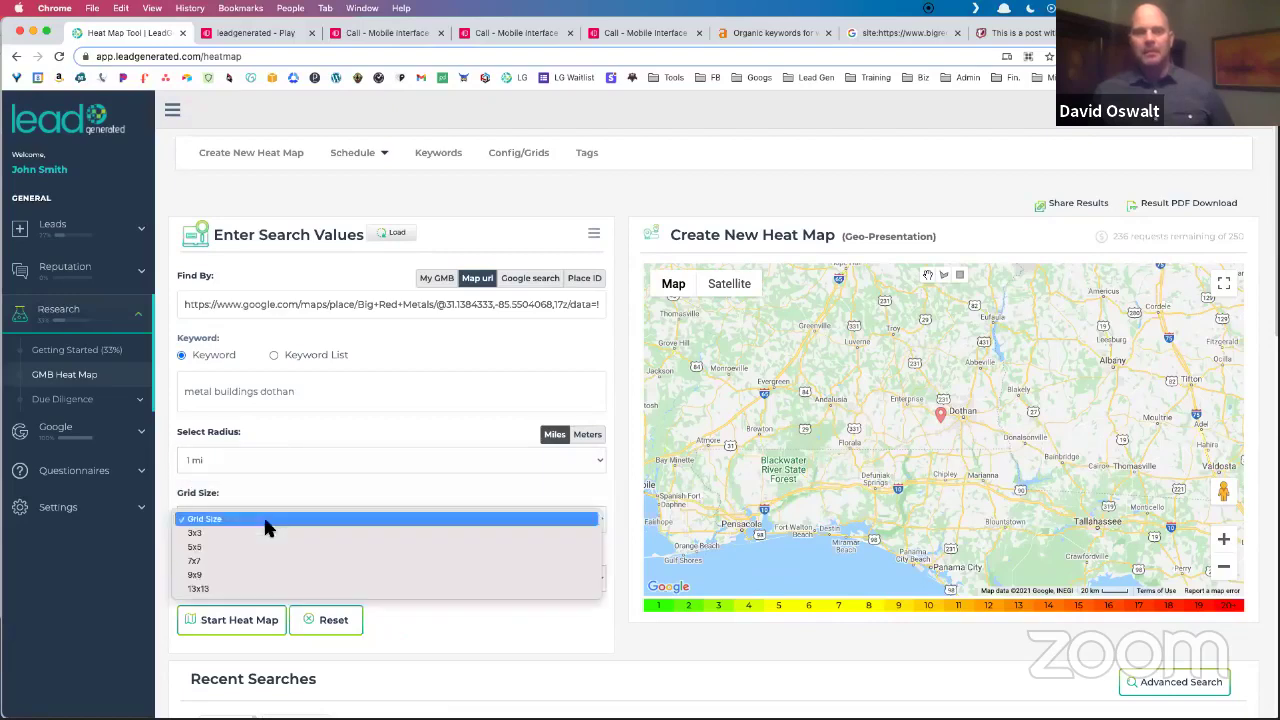
{"action": "left_click", "coordinate": [275, 588]}
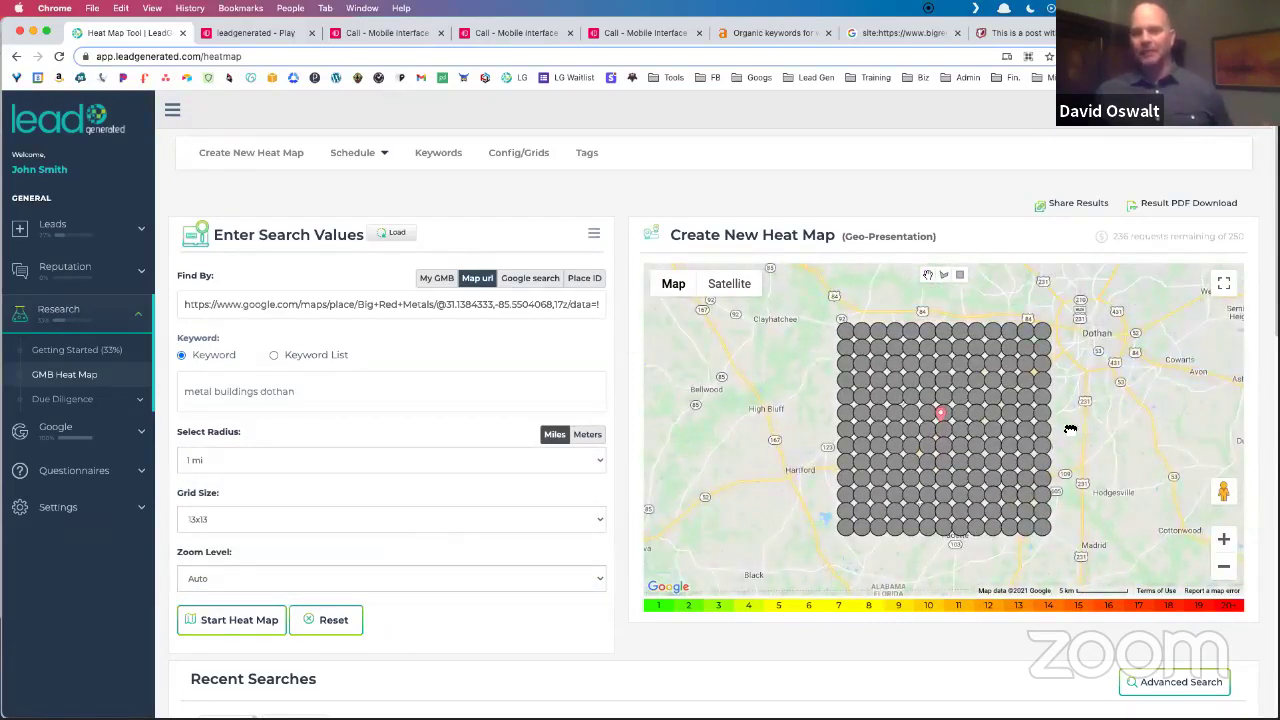
Draw a rectangular grid area around Dothan on the map and start the heat map, acknowledging the request.
{"action": "left_click", "coordinate": [1222, 573]}
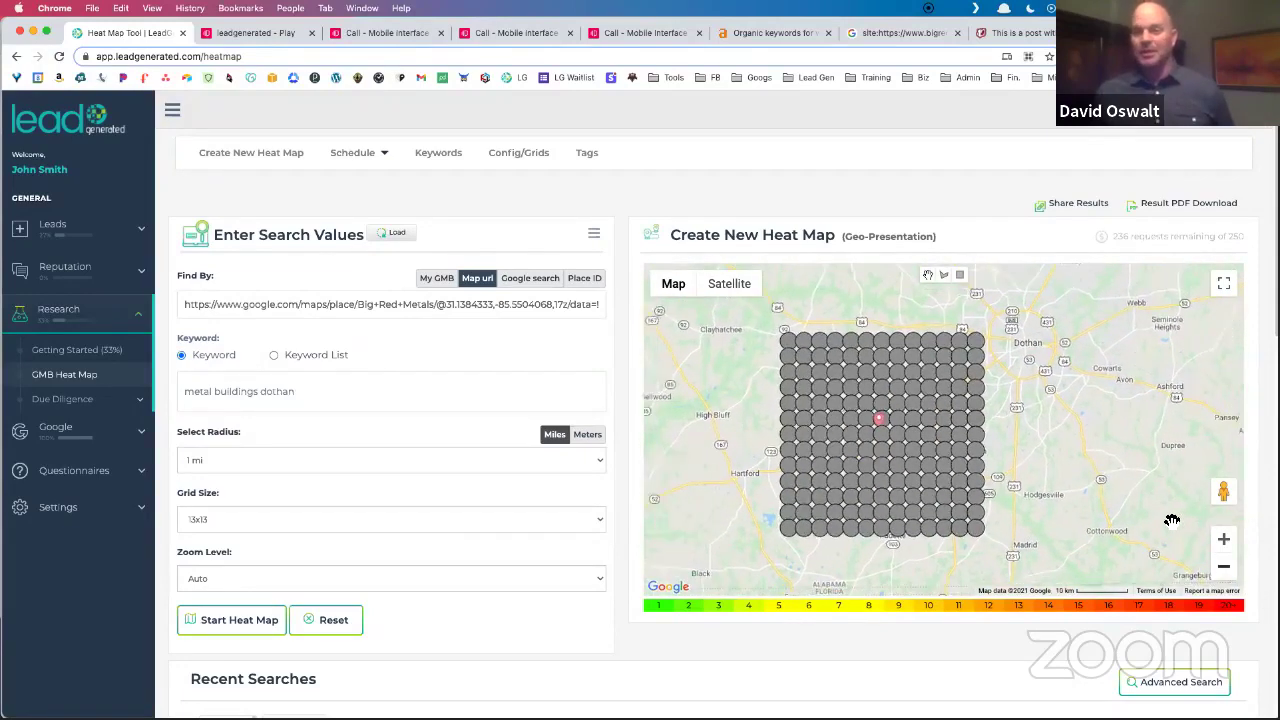
{"action": "left_click", "coordinate": [1223, 566]}
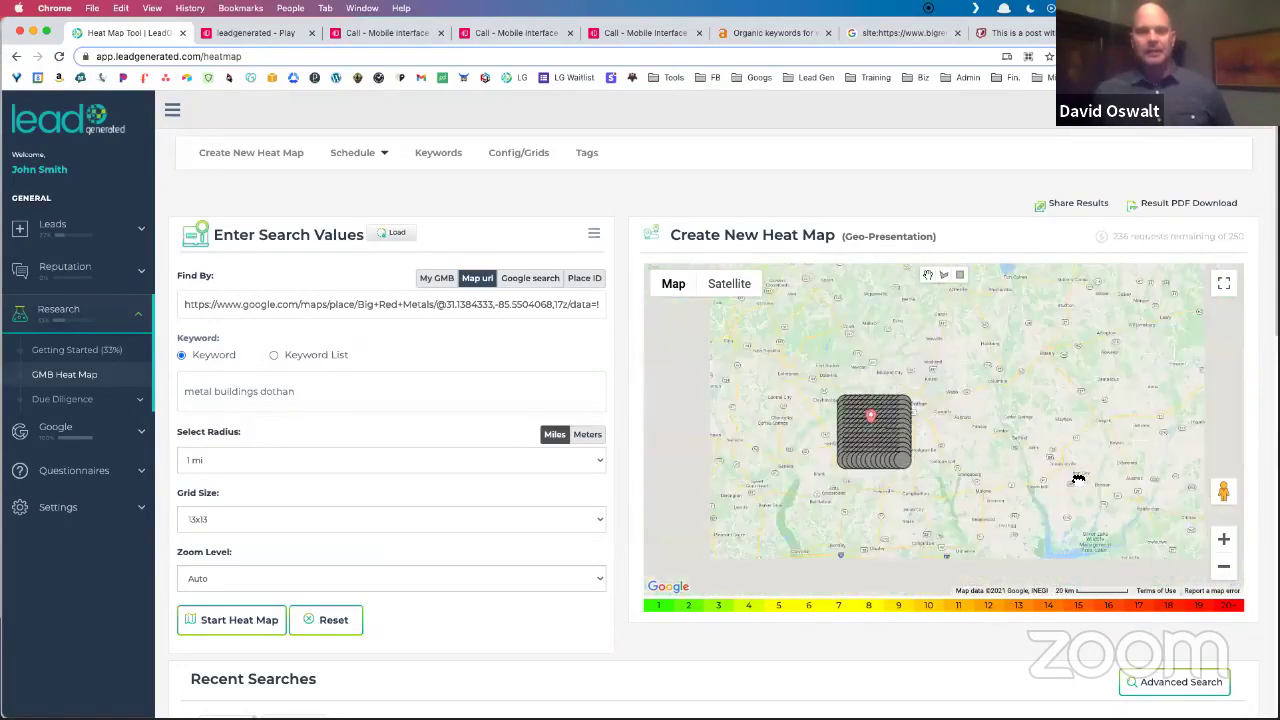
{"action": "left_click", "coordinate": [959, 275]}
{"action": "left_click_drag", "start_coordinate": [831, 360], "coordinate": [974, 485]}
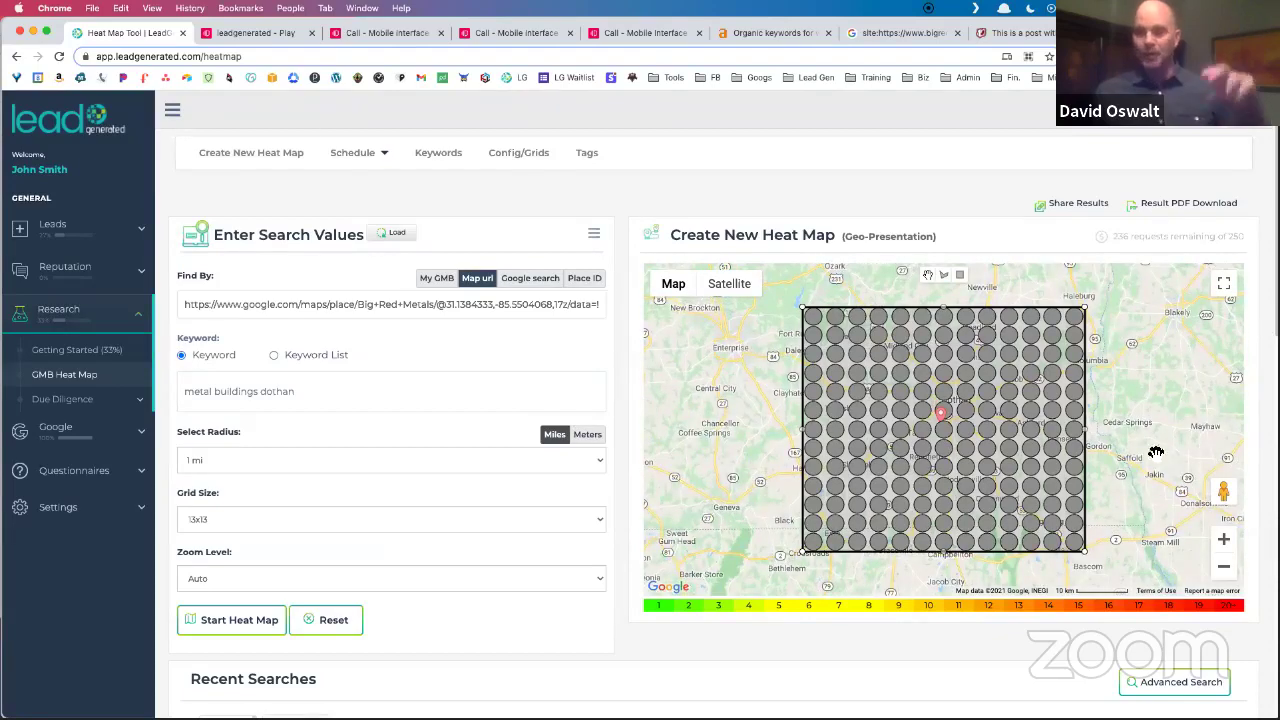
{"action": "left_click", "coordinate": [255, 633]}
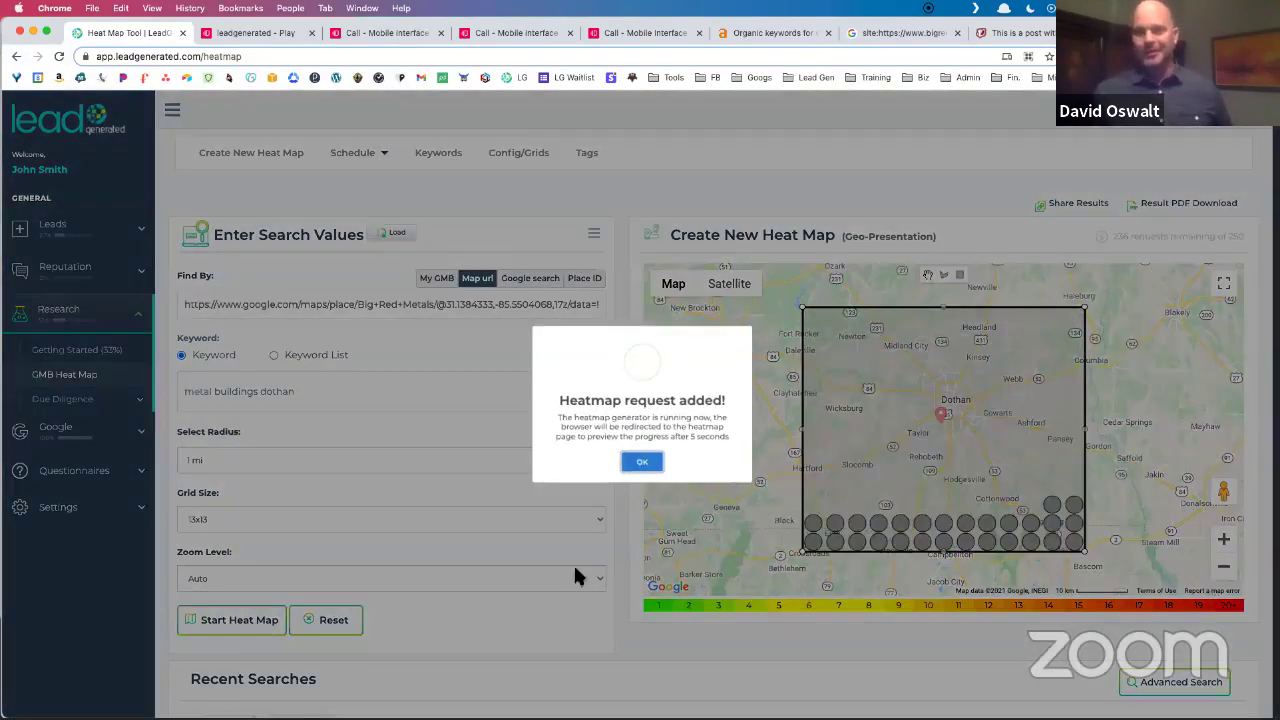
{"action": "left_click", "coordinate": [640, 460]}
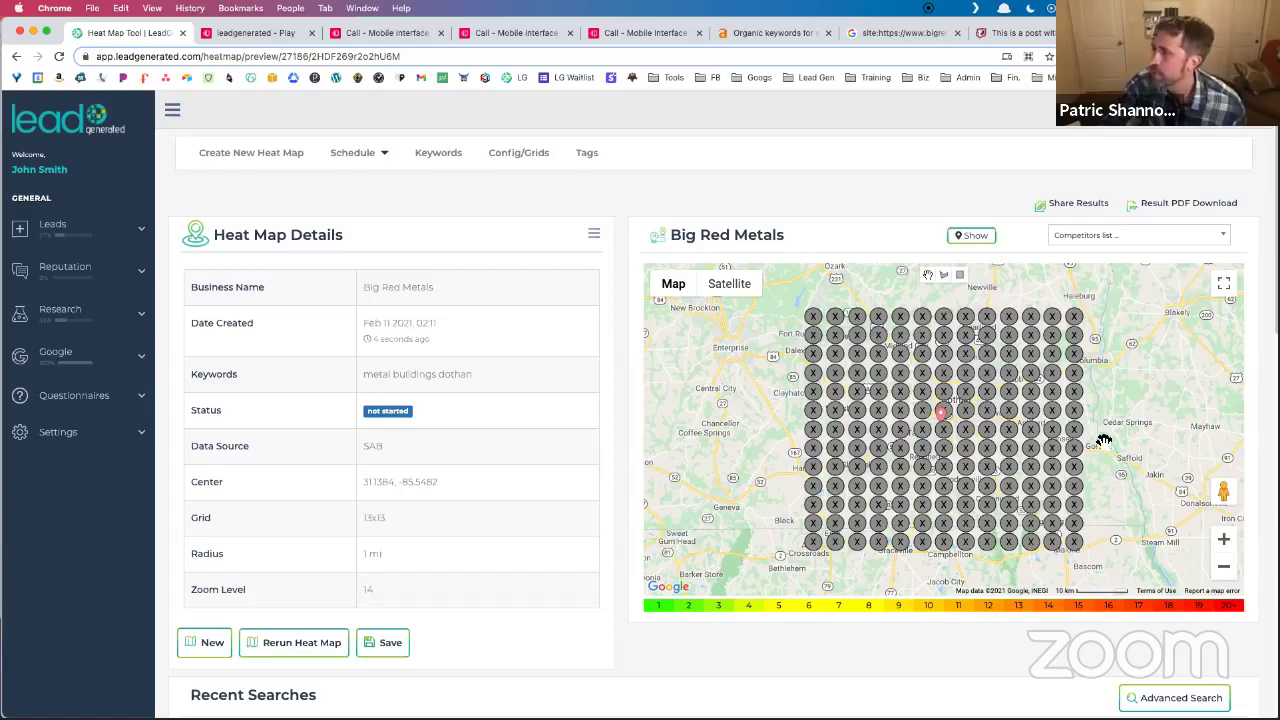
View the Big Red Metals heat map grid around Dothan in full screen.
{"action": "left_click", "coordinate": [1226, 566]}
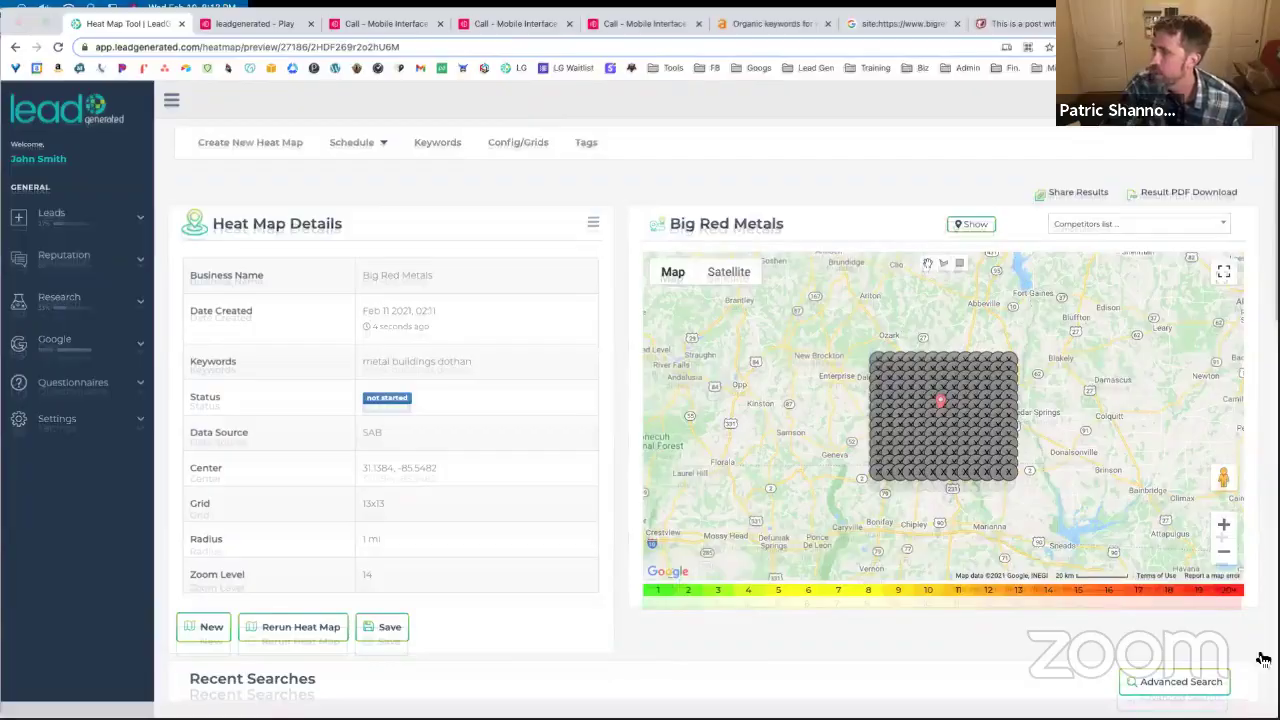
{"action": "left_click", "coordinate": [1223, 271]}
{"action": "scroll", "coordinate": [655, 447], "scroll_direction": "up", "scroll_amount": 4}
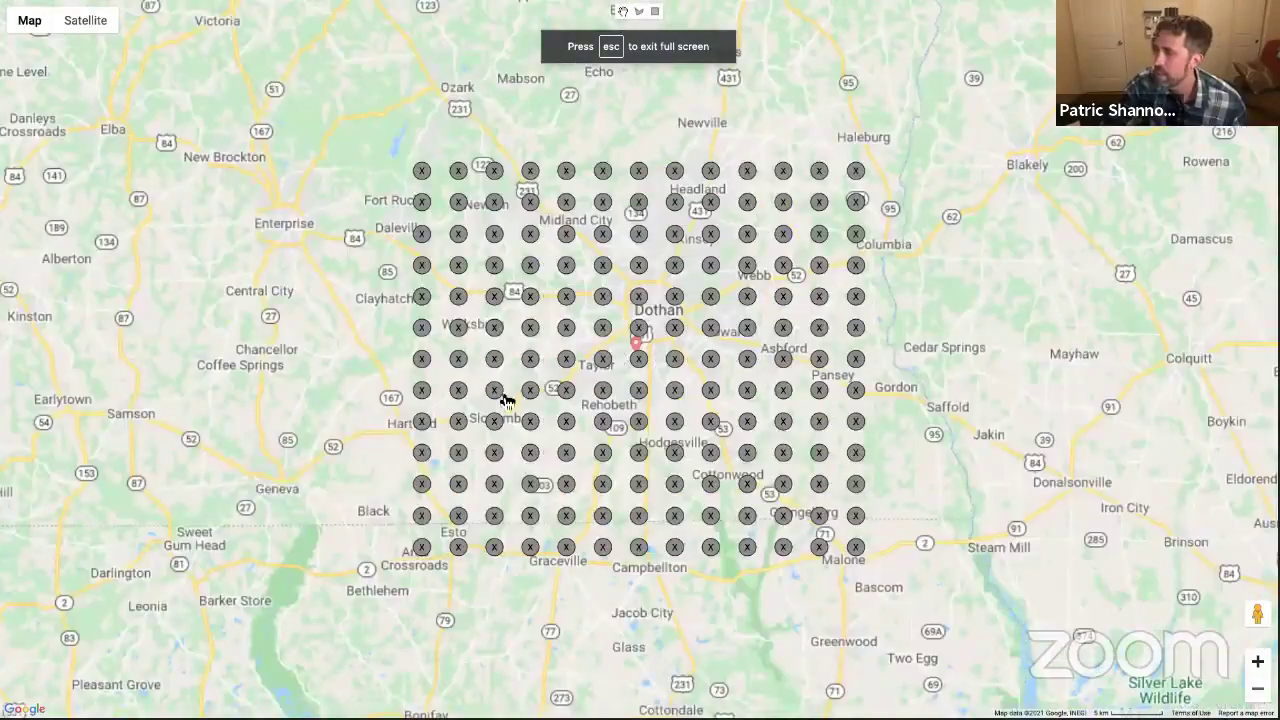
Examine how far the heat map's grid points reach around Dothan, and leave the full-screen view.
{"action": "scroll", "coordinate": [554, 426], "scroll_direction": "up", "scroll_amount": 1}
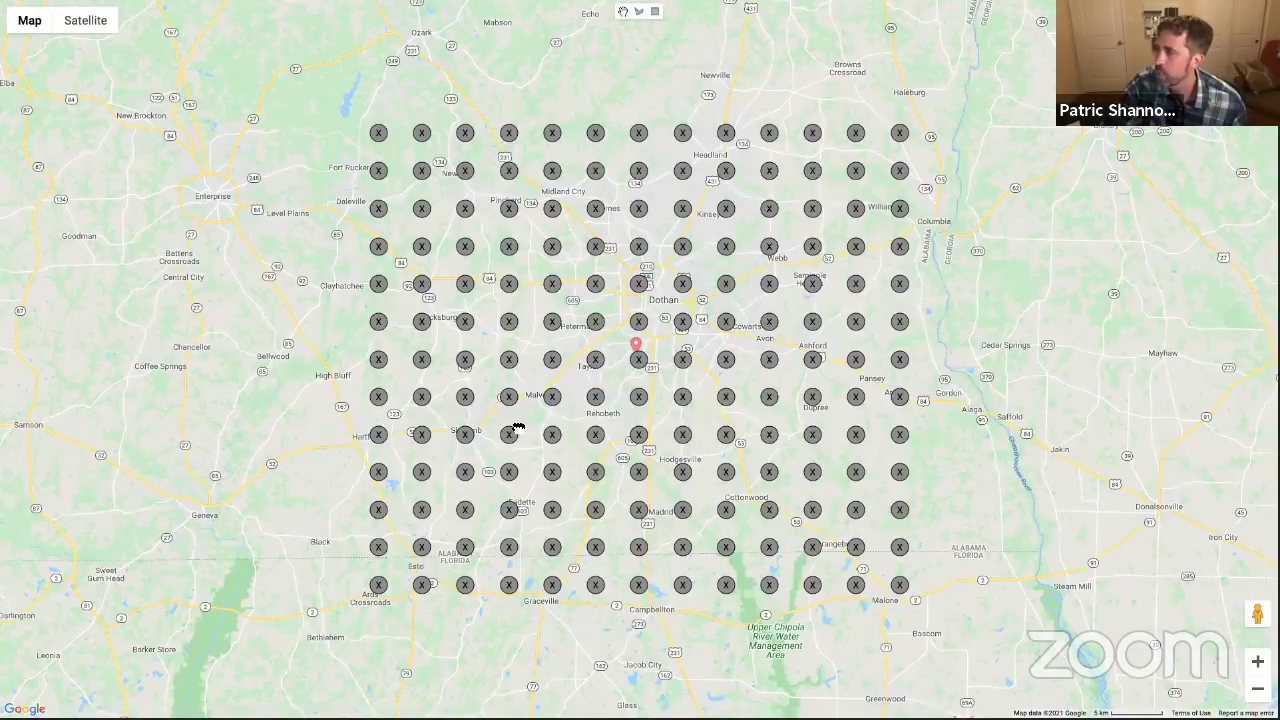
{"action": "left_click_drag", "start_coordinate": [1004, 332], "coordinate": [1006, 320]}
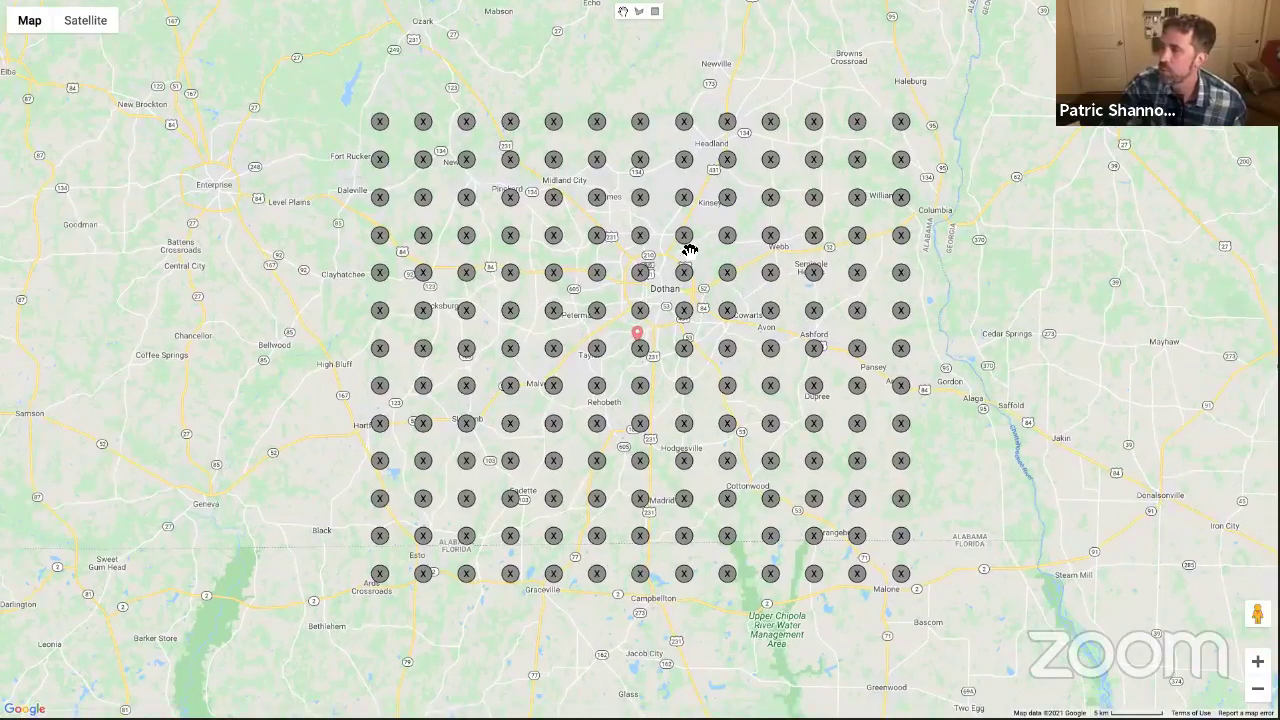
{"action": "left_click_drag", "start_coordinate": [660, 242], "coordinate": [658, 230]}
{"action": "left_click_drag", "start_coordinate": [321, 237], "coordinate": [189, 288]}
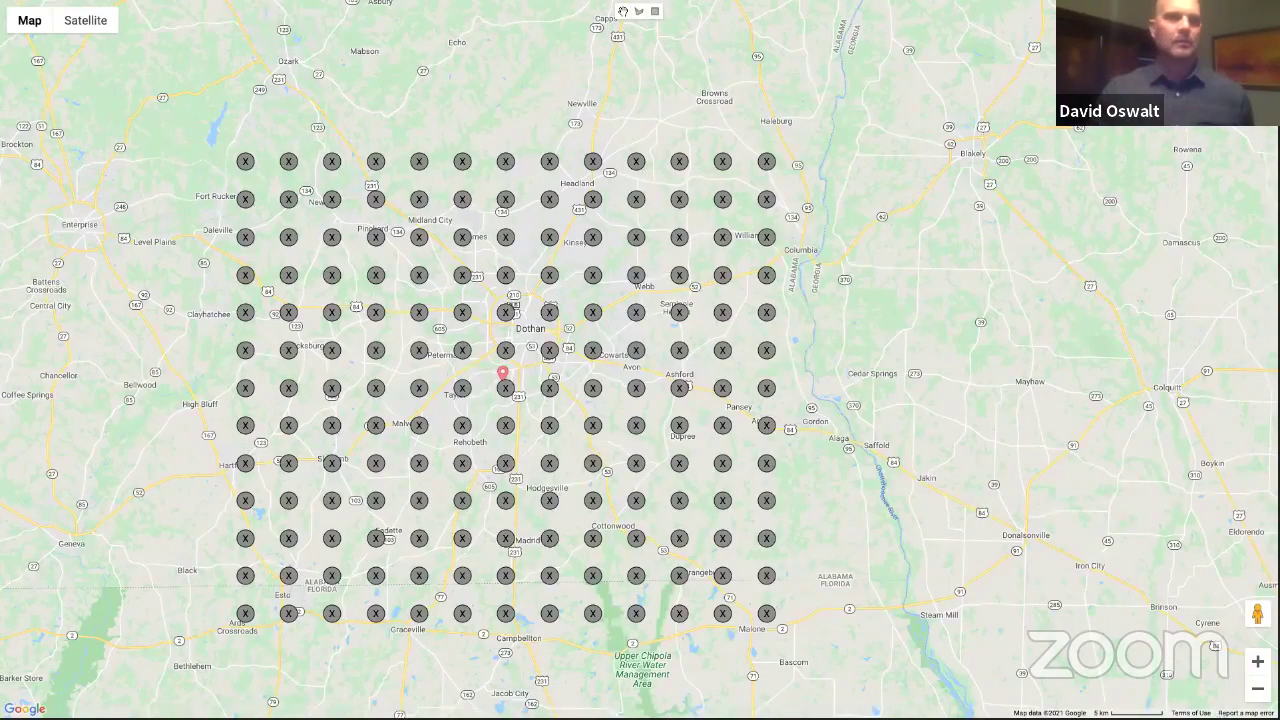
{"action": "key", "text": "Escape"}
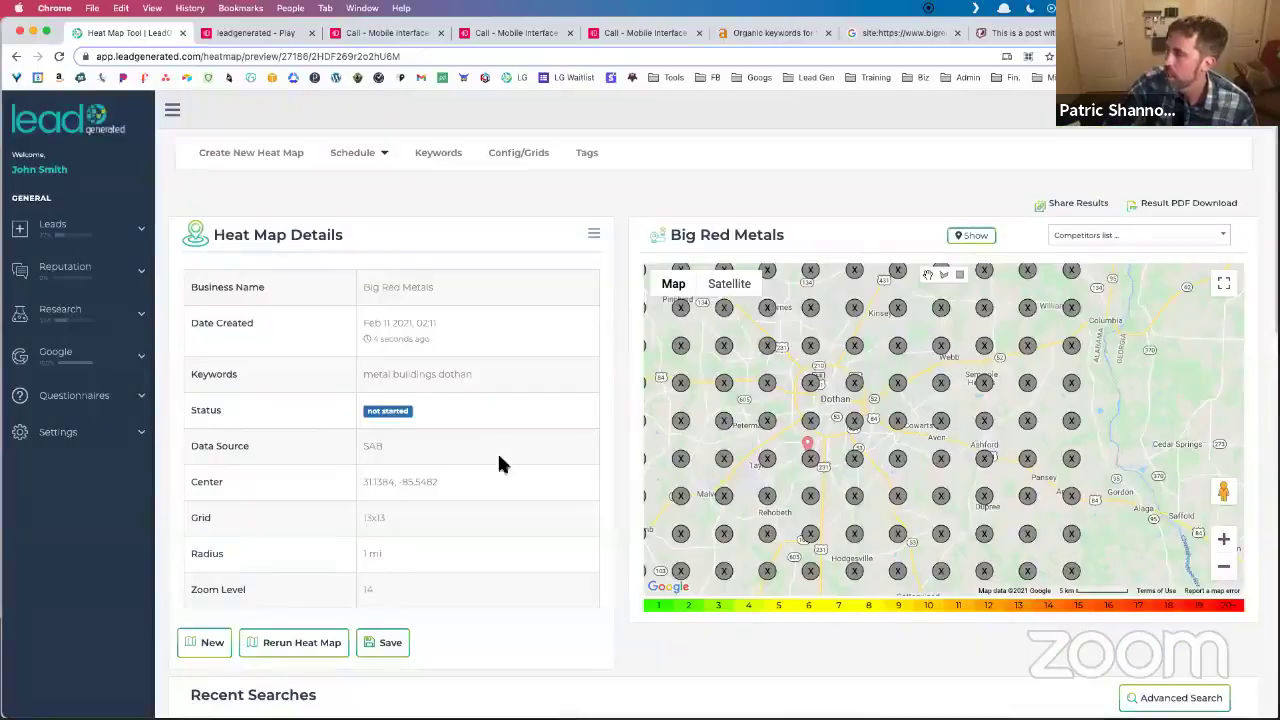
Show the whole grid on the new heat map and on the completed 2.5 mi heat map for Big Red Metals.
{"action": "left_click", "coordinate": [1224, 567]}
{"action": "left_click", "coordinate": [1224, 567]}
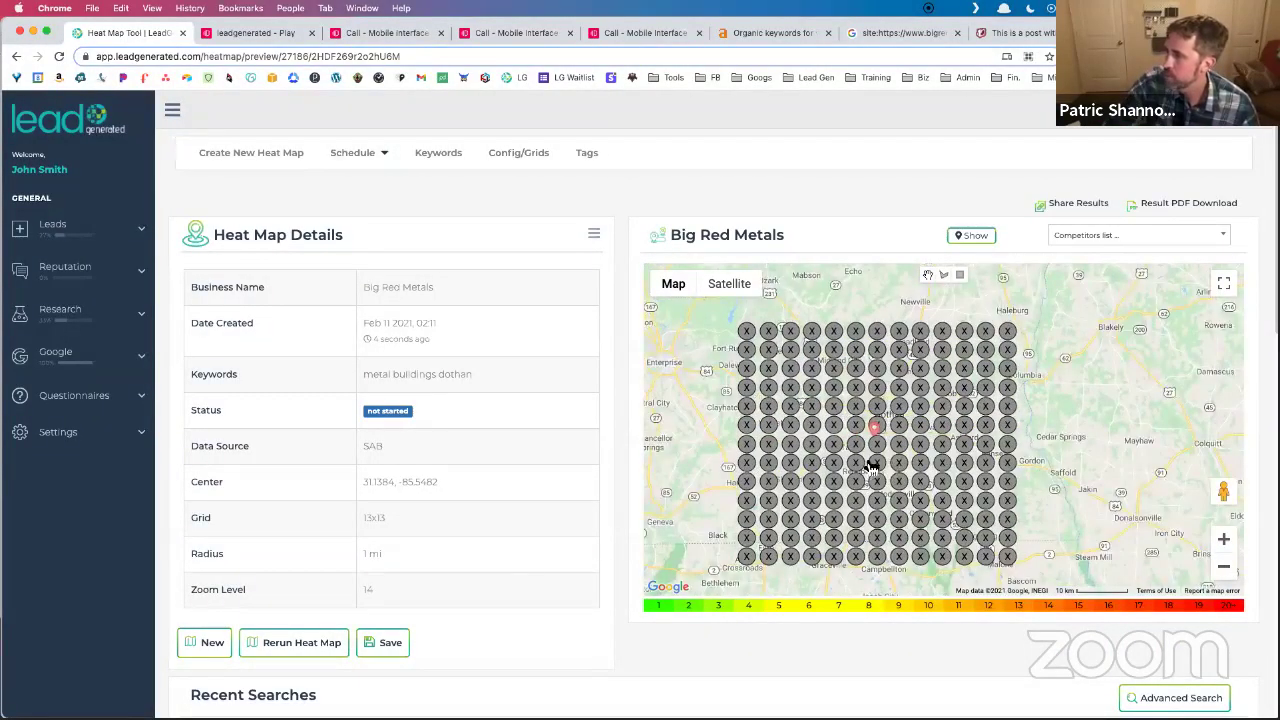
{"action": "left_click_drag", "start_coordinate": [871, 463], "coordinate": [900, 453]}
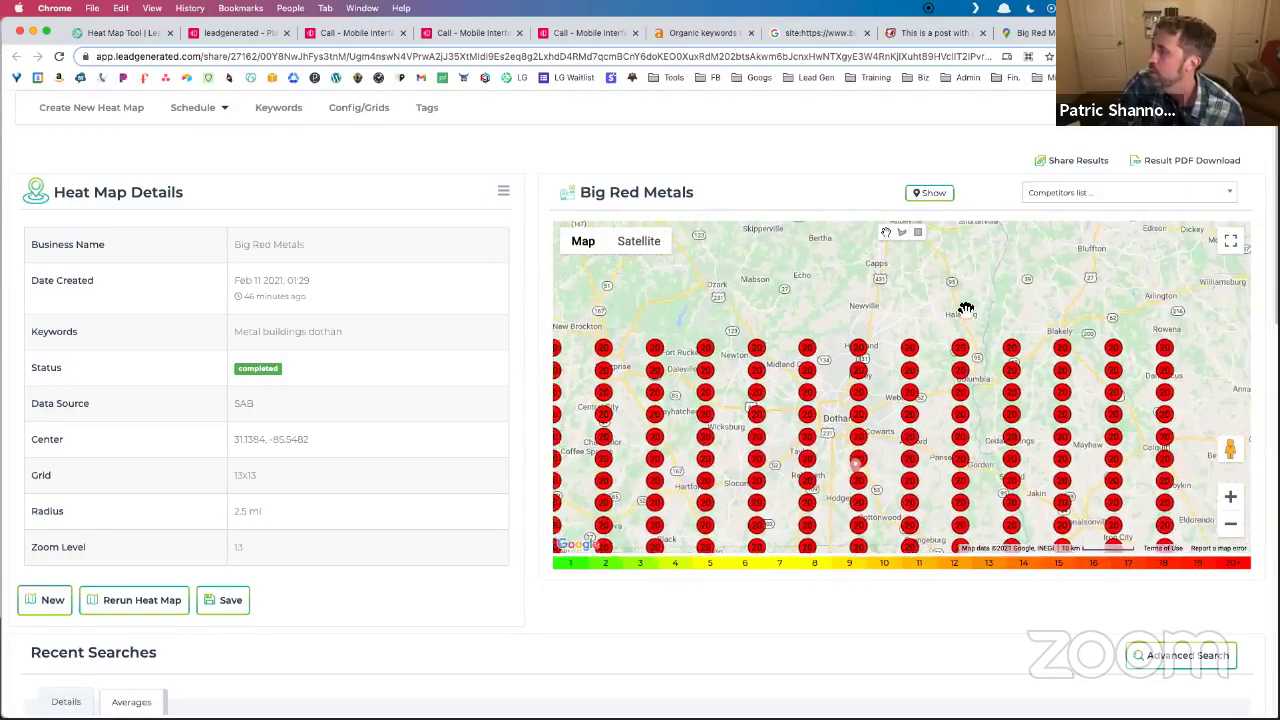
{"action": "left_click", "coordinate": [1230, 523]}
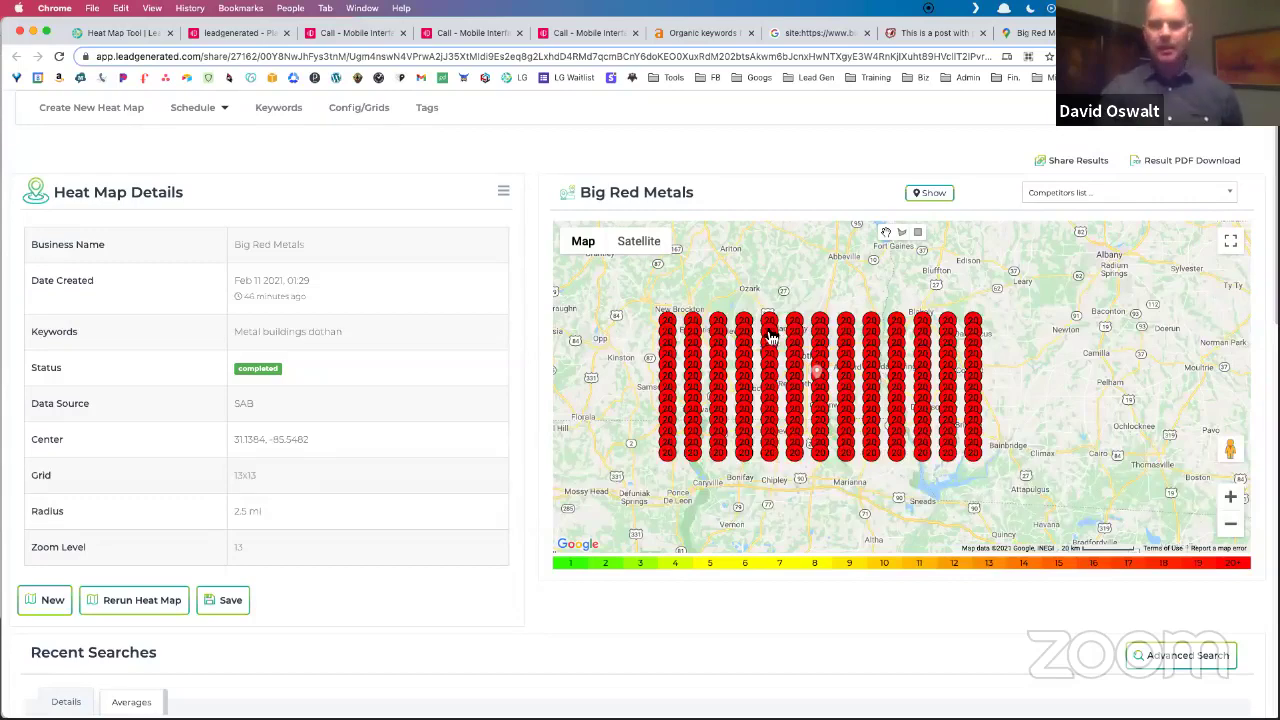
Switch to Big Red Metals' Google Maps listing, open its photo gallery and look through all the photos.
{"action": "left_click", "coordinate": [1026, 35]}
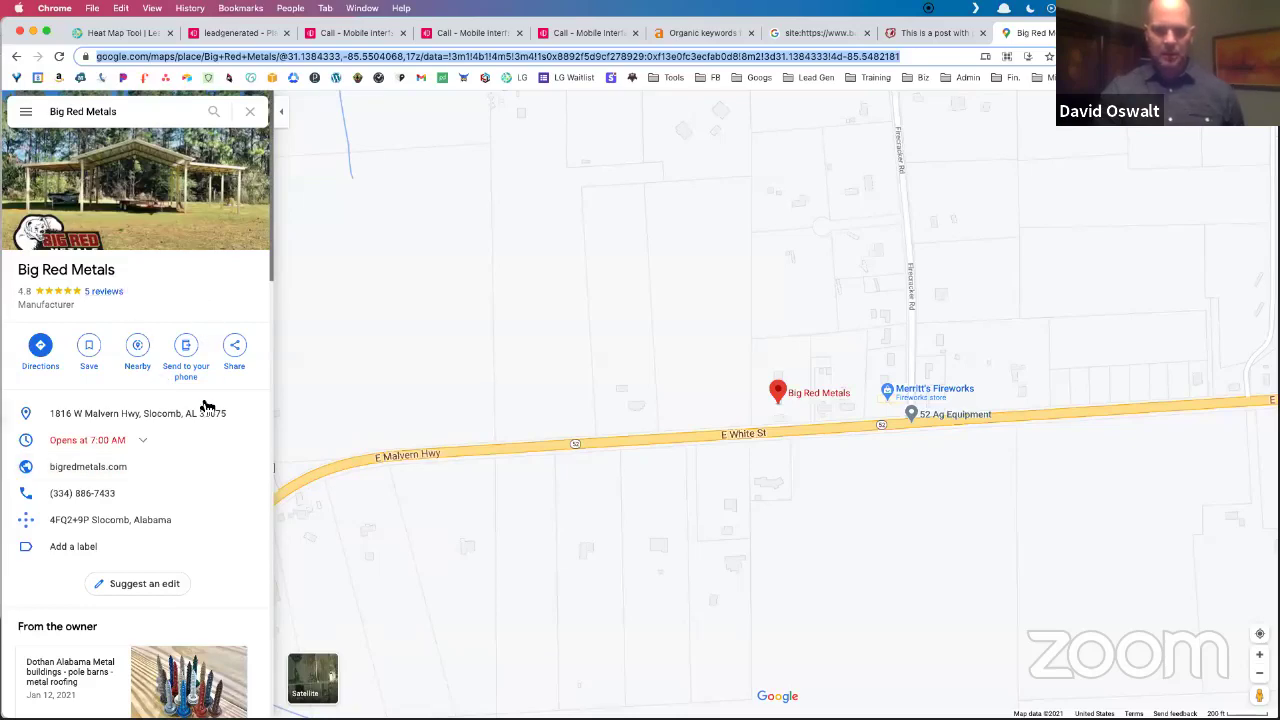
{"action": "left_click", "coordinate": [195, 254]}
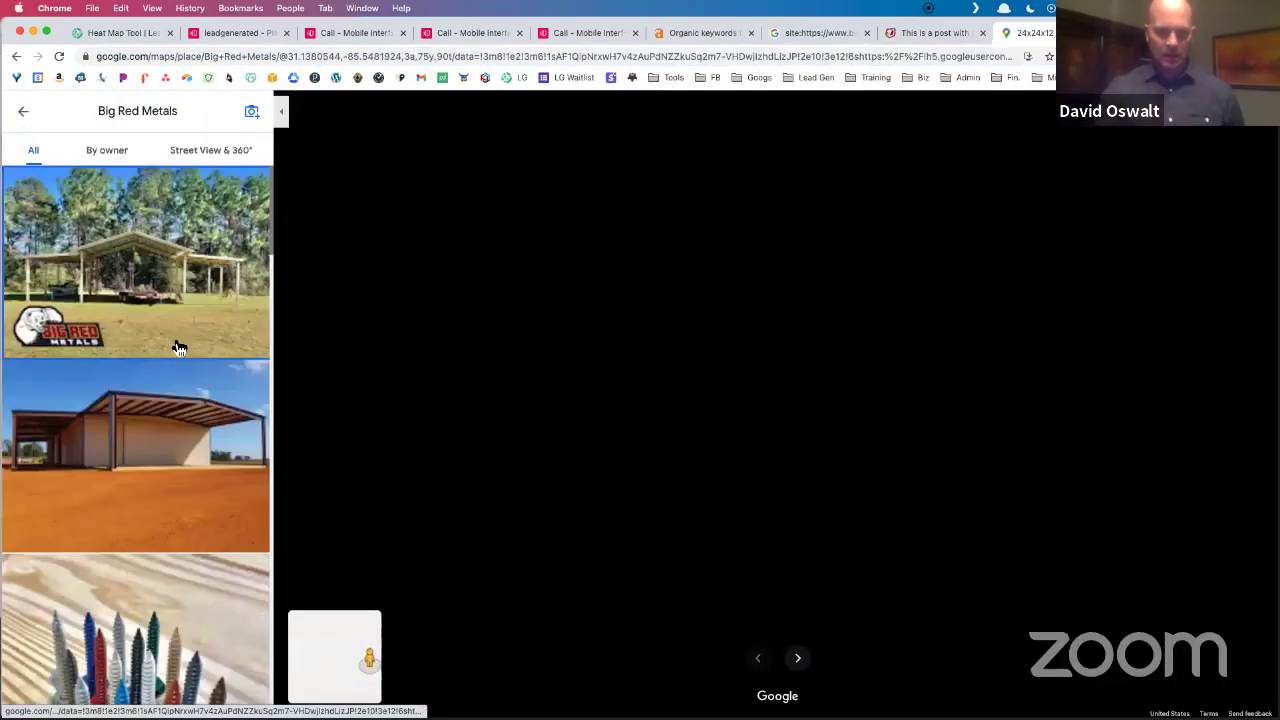
{"action": "scroll", "coordinate": [175, 345], "scroll_direction": "down", "scroll_amount": 3}
{"action": "scroll", "coordinate": [175, 345], "scroll_direction": "down", "scroll_amount": 4}
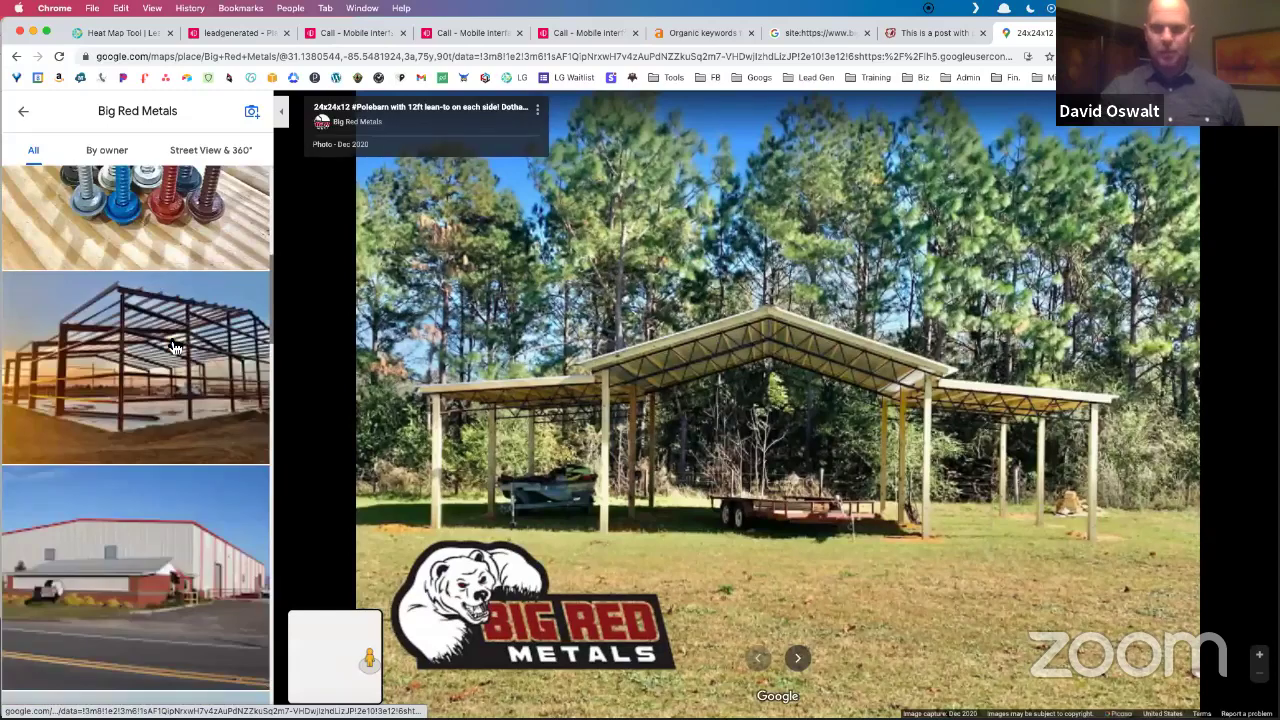
{"action": "scroll", "coordinate": [175, 345], "scroll_direction": "down", "scroll_amount": 6}
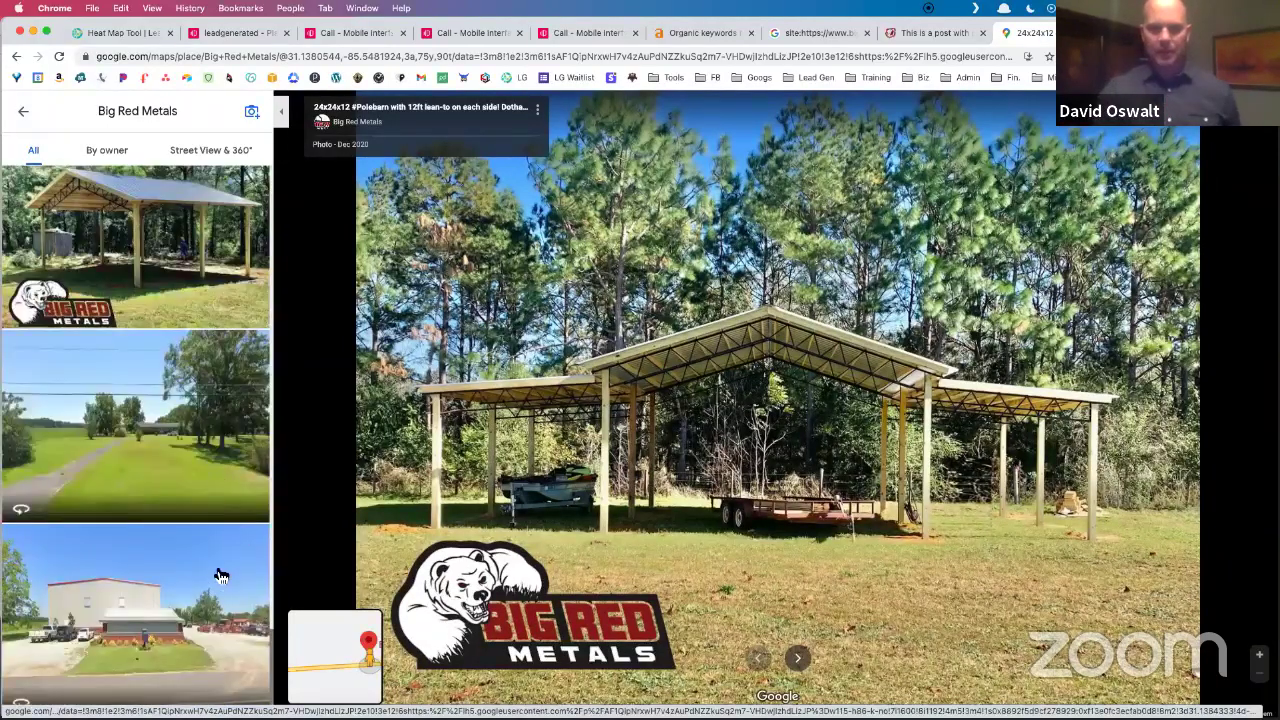
{"action": "scroll", "coordinate": [212, 560], "scroll_direction": "down", "scroll_amount": 3}
{"action": "scroll", "coordinate": [213, 543], "scroll_direction": "down", "scroll_amount": 3}
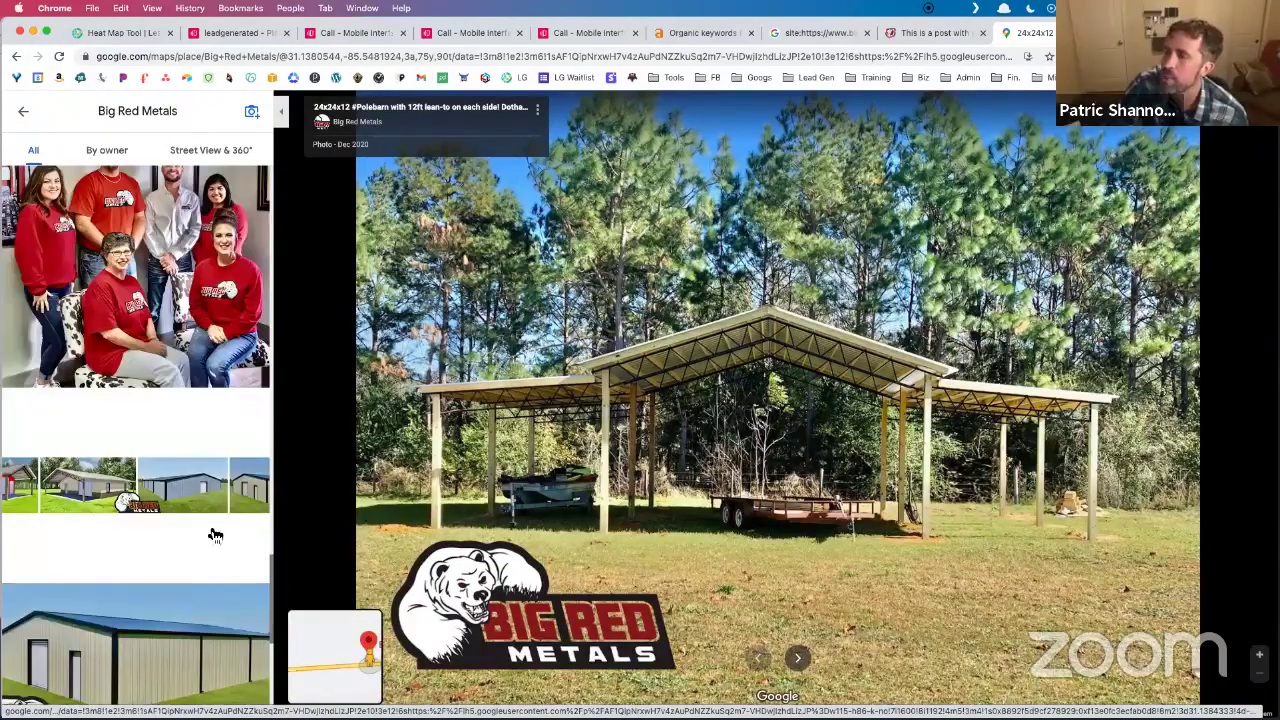
{"action": "scroll", "coordinate": [222, 376], "scroll_direction": "down", "scroll_amount": 3}
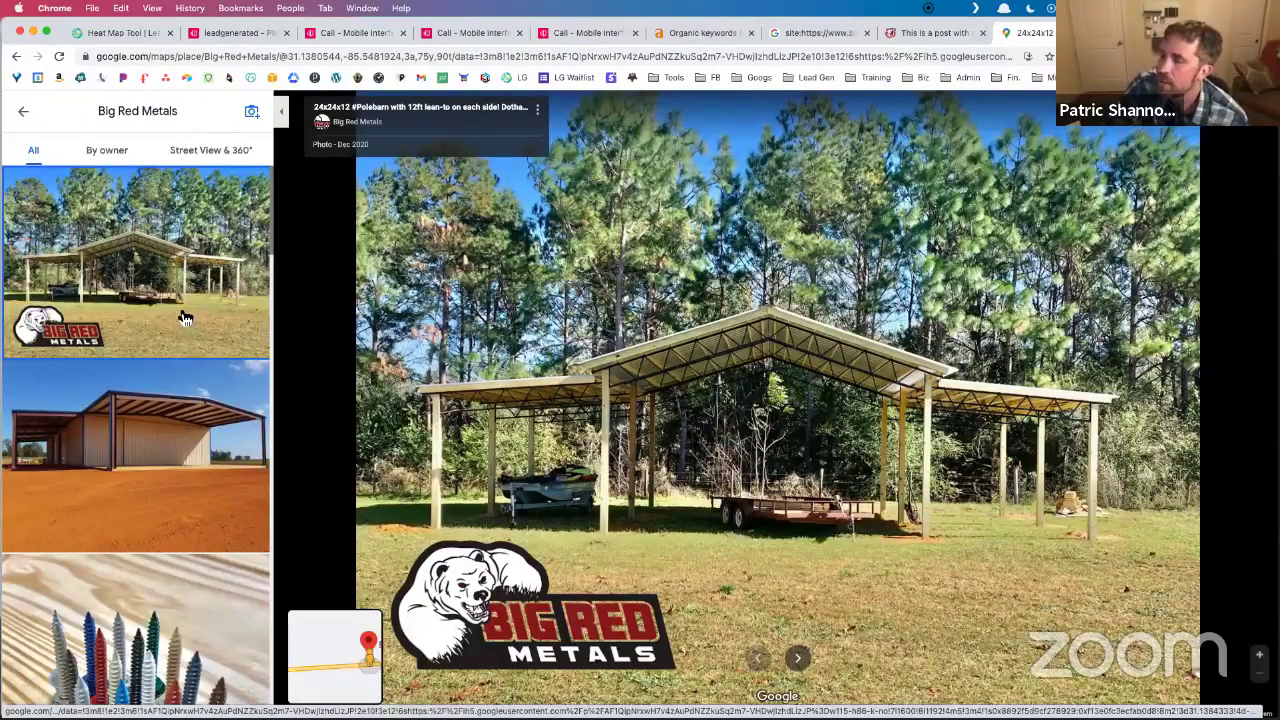
{"action": "scroll", "coordinate": [183, 318], "scroll_direction": "down", "scroll_amount": 2}
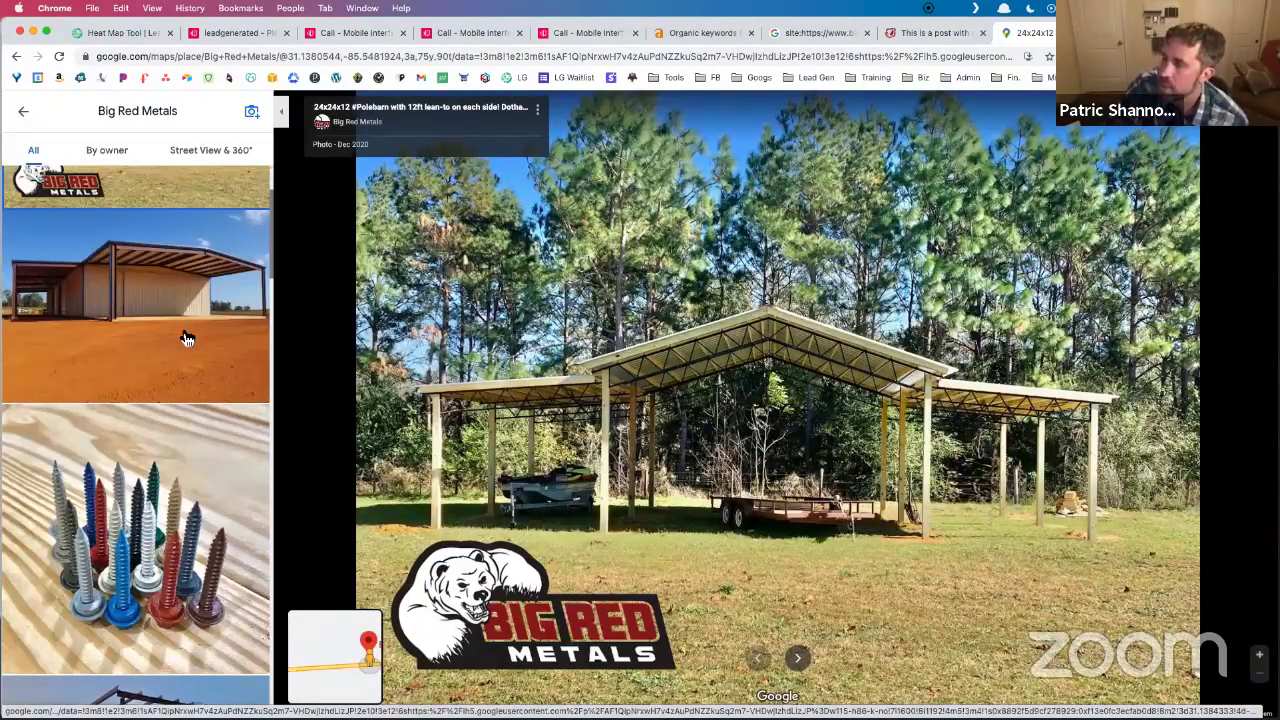
Examine the project, product and team photos in the Big Red Metals listing on Google Maps.
{"action": "scroll", "coordinate": [184, 331], "scroll_direction": "down", "scroll_amount": 3}
{"action": "scroll", "coordinate": [184, 331], "scroll_direction": "up", "scroll_amount": 1}
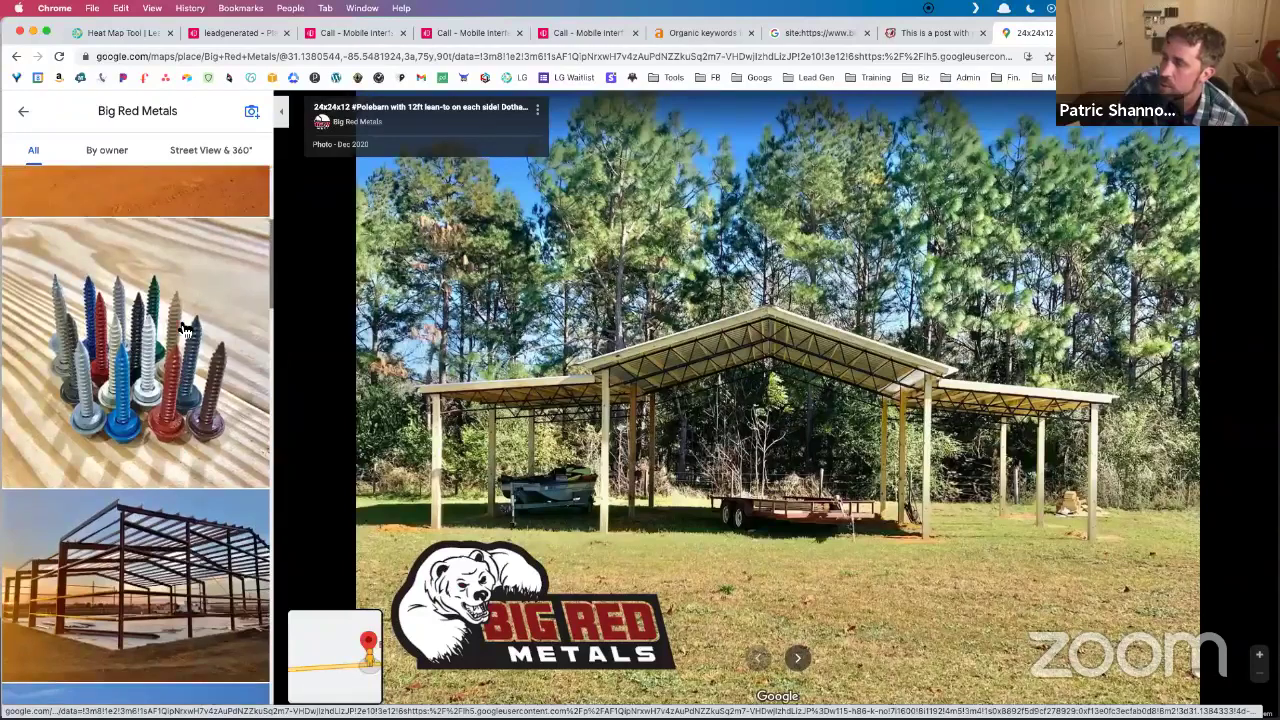
{"action": "scroll", "coordinate": [183, 330], "scroll_direction": "up", "scroll_amount": 5}
{"action": "scroll", "coordinate": [185, 312], "scroll_direction": "down", "scroll_amount": 1}
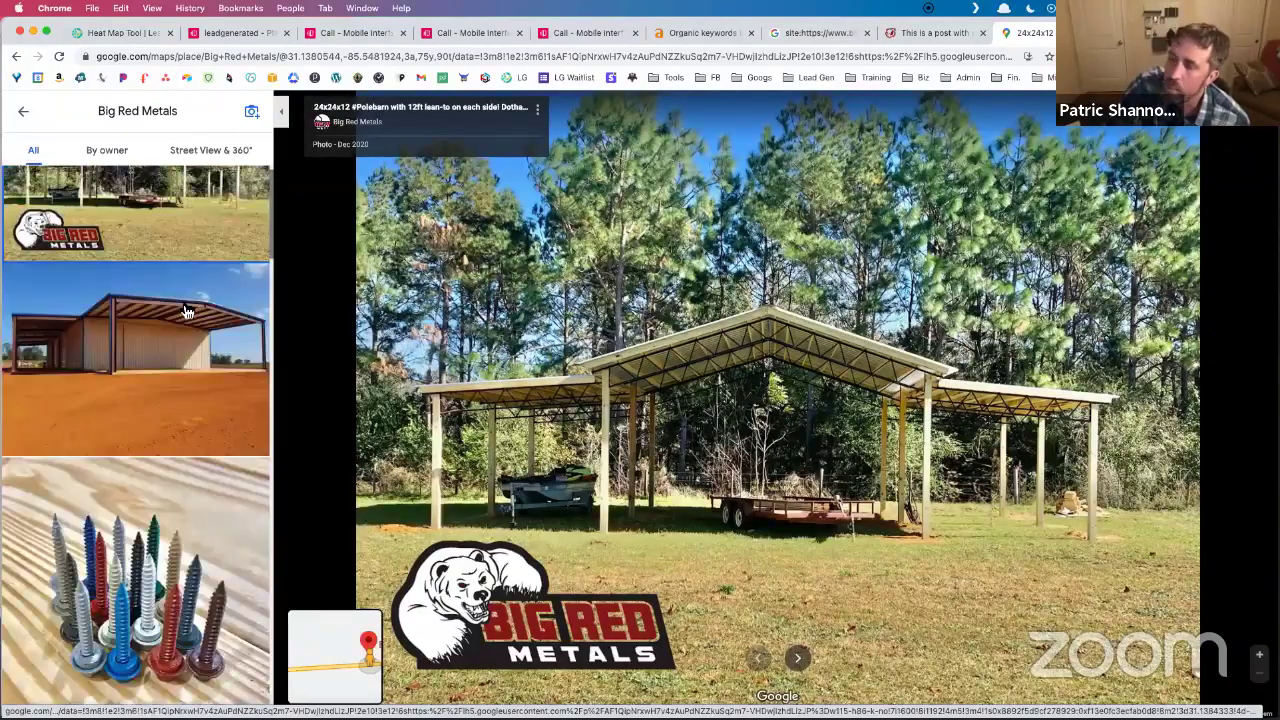
{"action": "scroll", "coordinate": [184, 311], "scroll_direction": "down", "scroll_amount": 1}
{"action": "scroll", "coordinate": [184, 311], "scroll_direction": "down", "scroll_amount": 2}
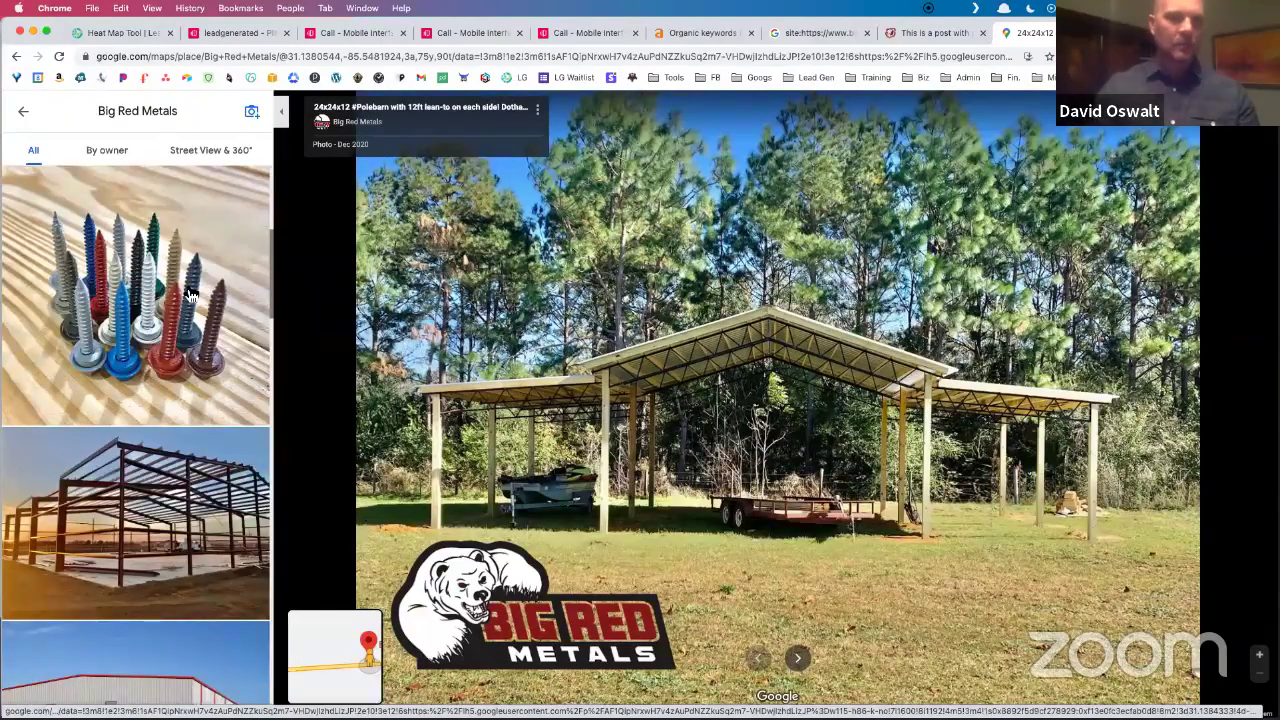
{"action": "scroll", "coordinate": [190, 295], "scroll_direction": "down", "scroll_amount": 2}
{"action": "scroll", "coordinate": [190, 297], "scroll_direction": "down", "scroll_amount": 7}
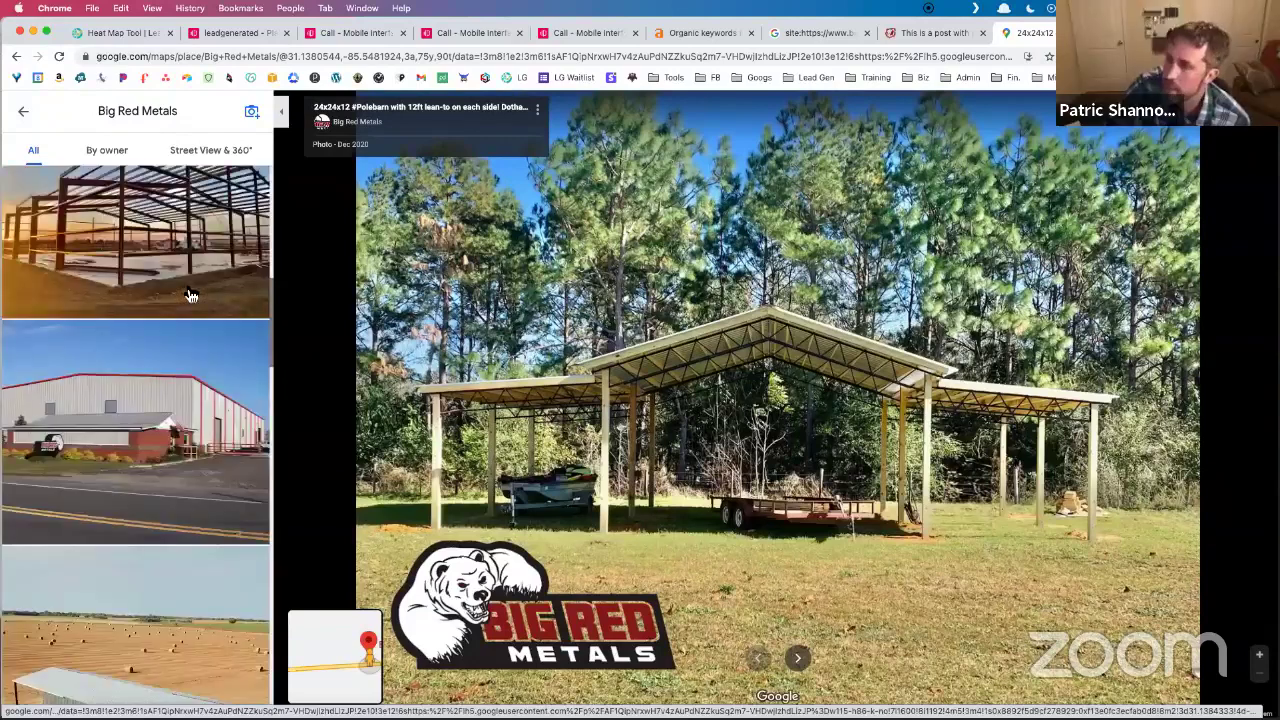
{"action": "scroll", "coordinate": [190, 295], "scroll_direction": "down", "scroll_amount": 5}
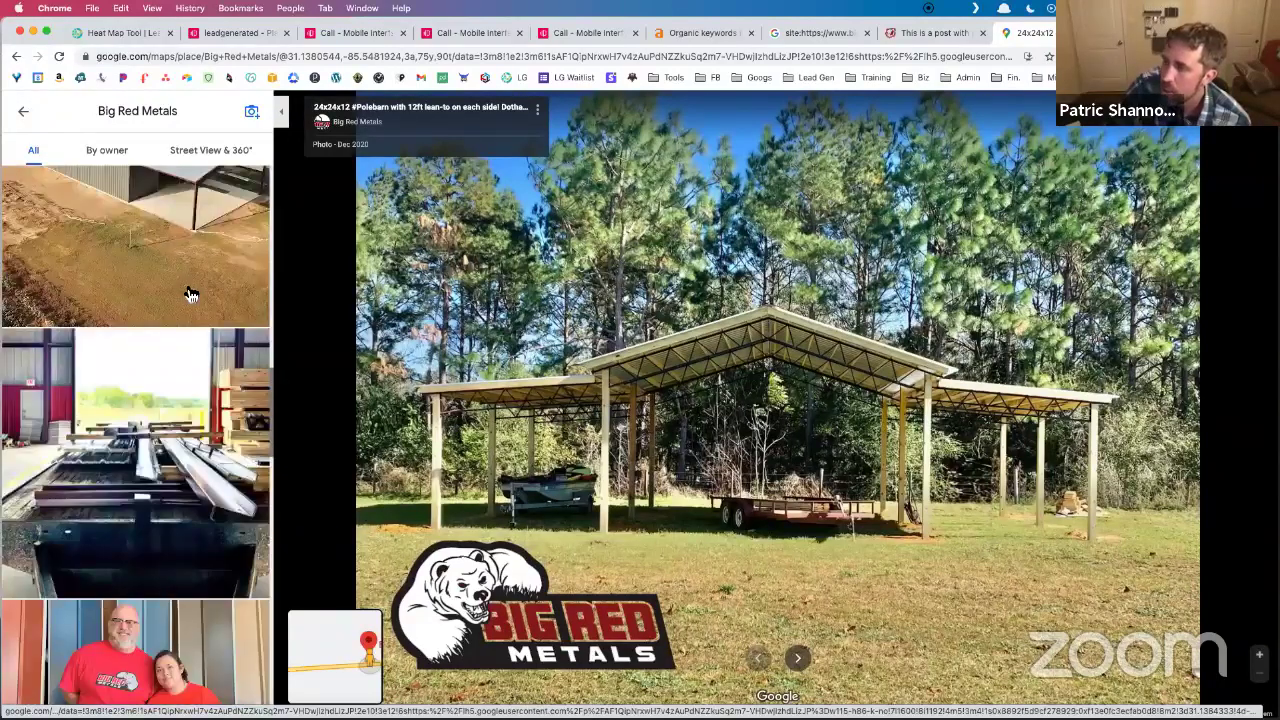
{"action": "scroll", "coordinate": [190, 295], "scroll_direction": "down", "scroll_amount": 5}
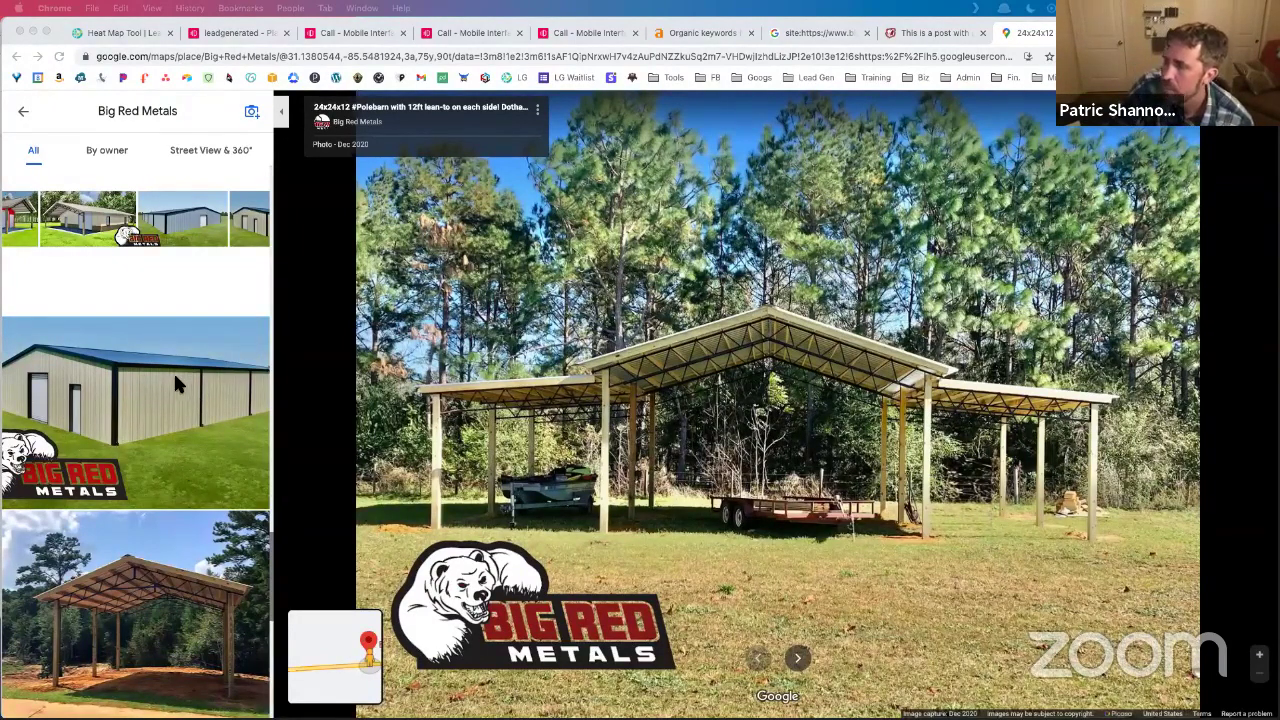
{"action": "scroll", "coordinate": [175, 380], "scroll_direction": "down", "scroll_amount": 10}
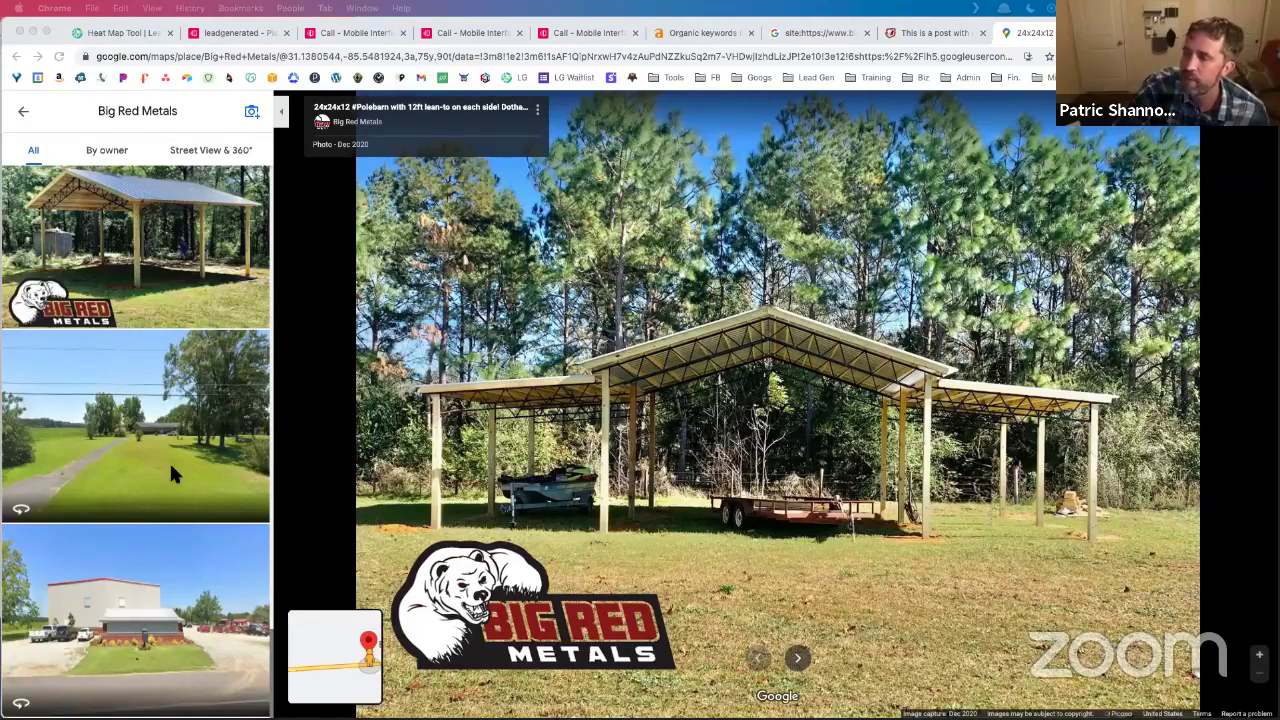
{"action": "scroll", "coordinate": [171, 467], "scroll_direction": "down", "scroll_amount": 10}
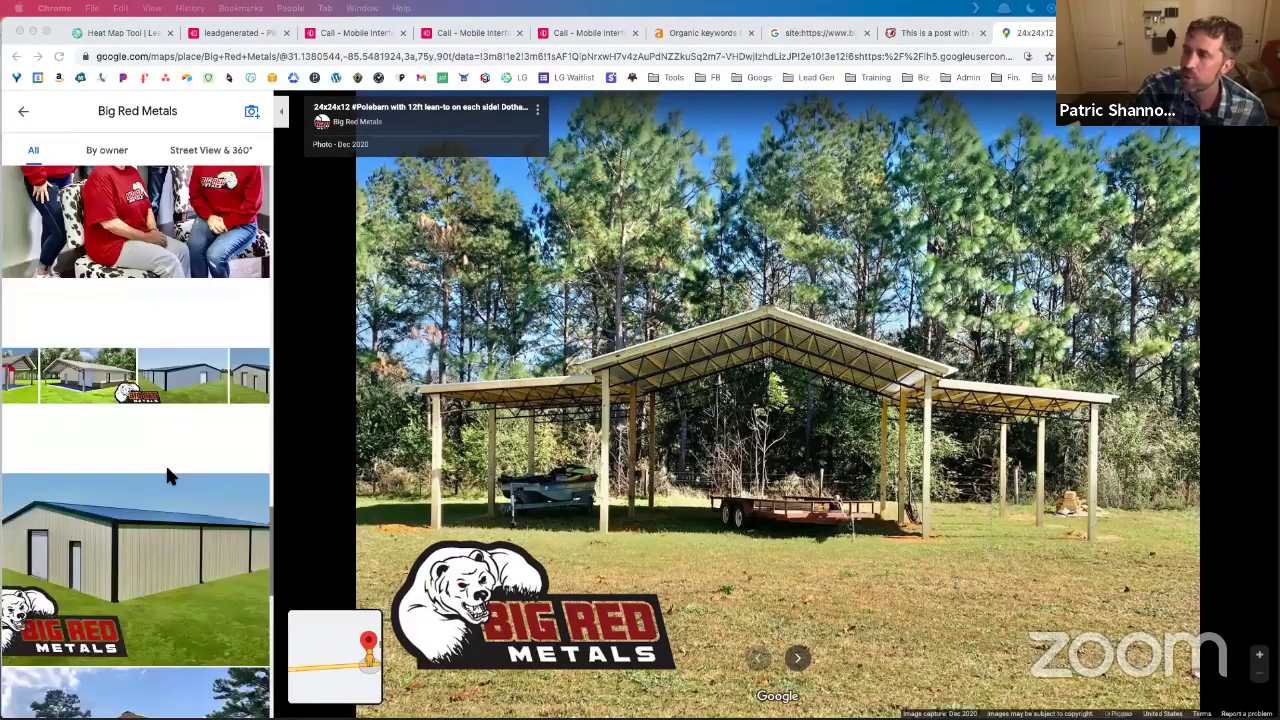
{"action": "scroll", "coordinate": [167, 475], "scroll_direction": "up", "scroll_amount": 5}
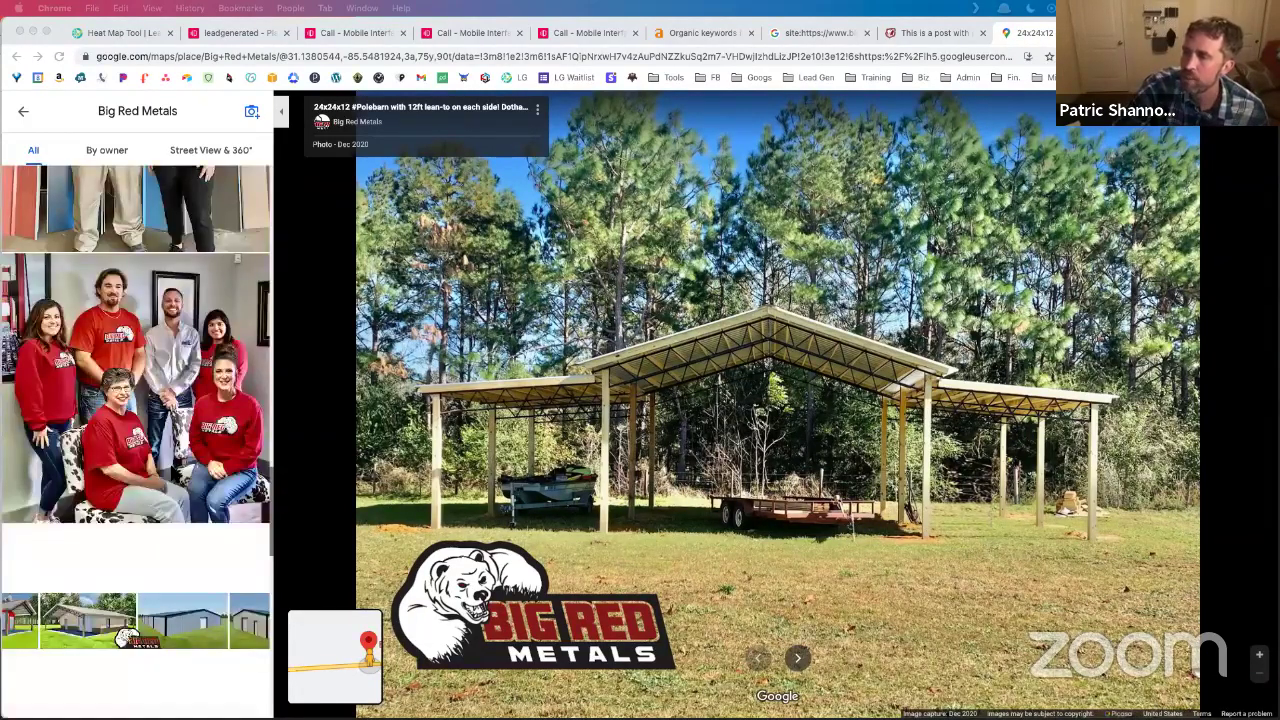
{"action": "scroll", "coordinate": [170, 465], "scroll_direction": "up", "scroll_amount": 3}
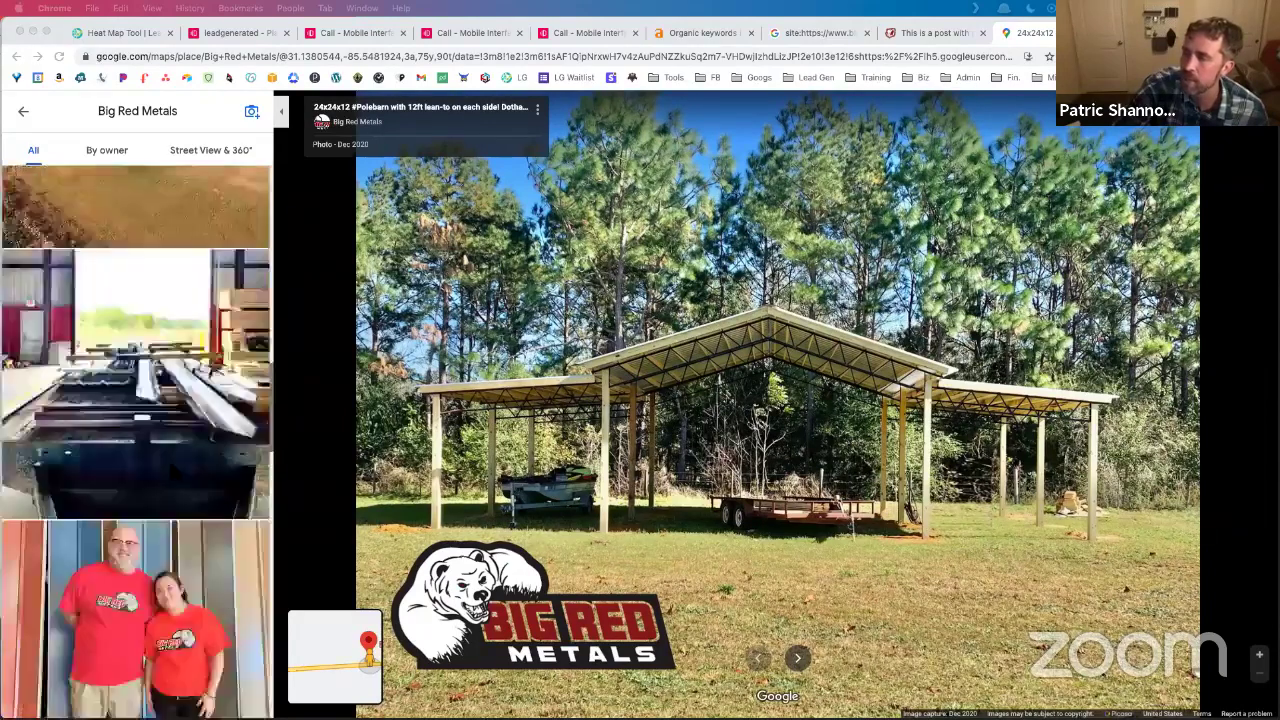
{"action": "scroll", "coordinate": [170, 465], "scroll_direction": "down", "scroll_amount": 5}
{"action": "scroll", "coordinate": [170, 465], "scroll_direction": "up", "scroll_amount": 3}
{"action": "scroll", "coordinate": [171, 458], "scroll_direction": "down", "scroll_amount": 6}
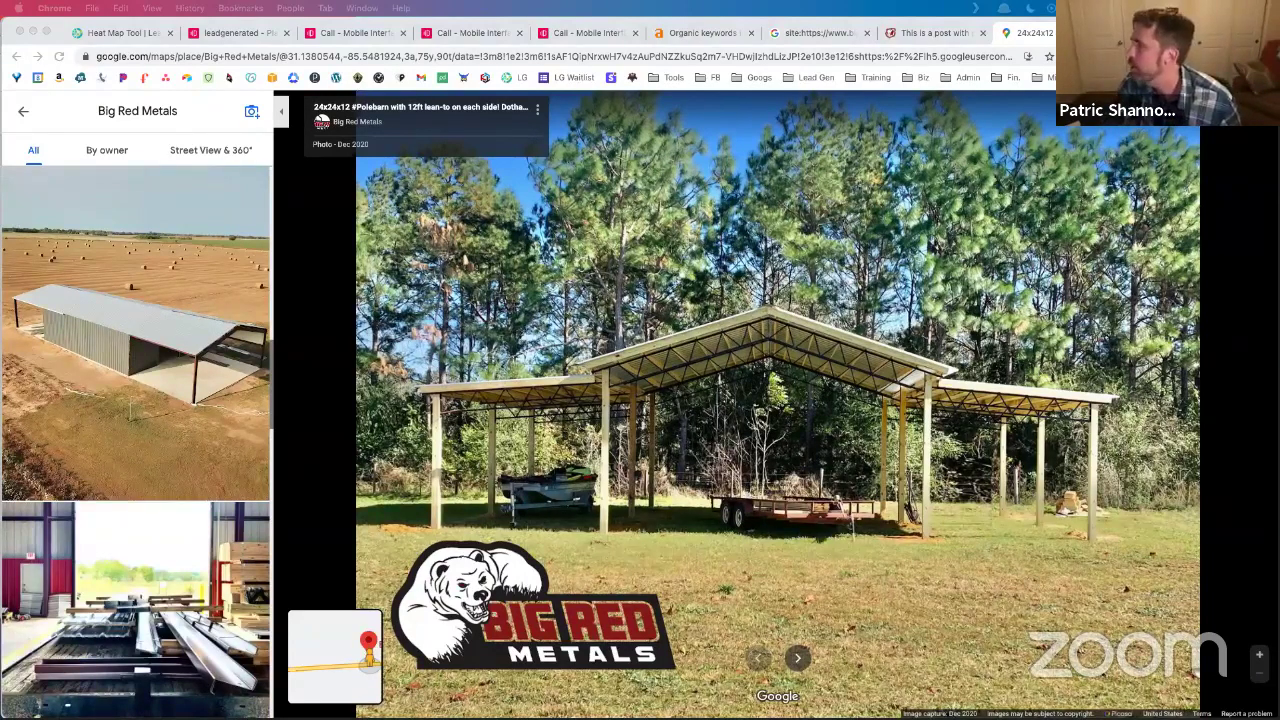
Inspect the Big Red Metals ranking heat map around Dothan in full screen, then leave full screen.
{"action": "key", "text": "super+1"}
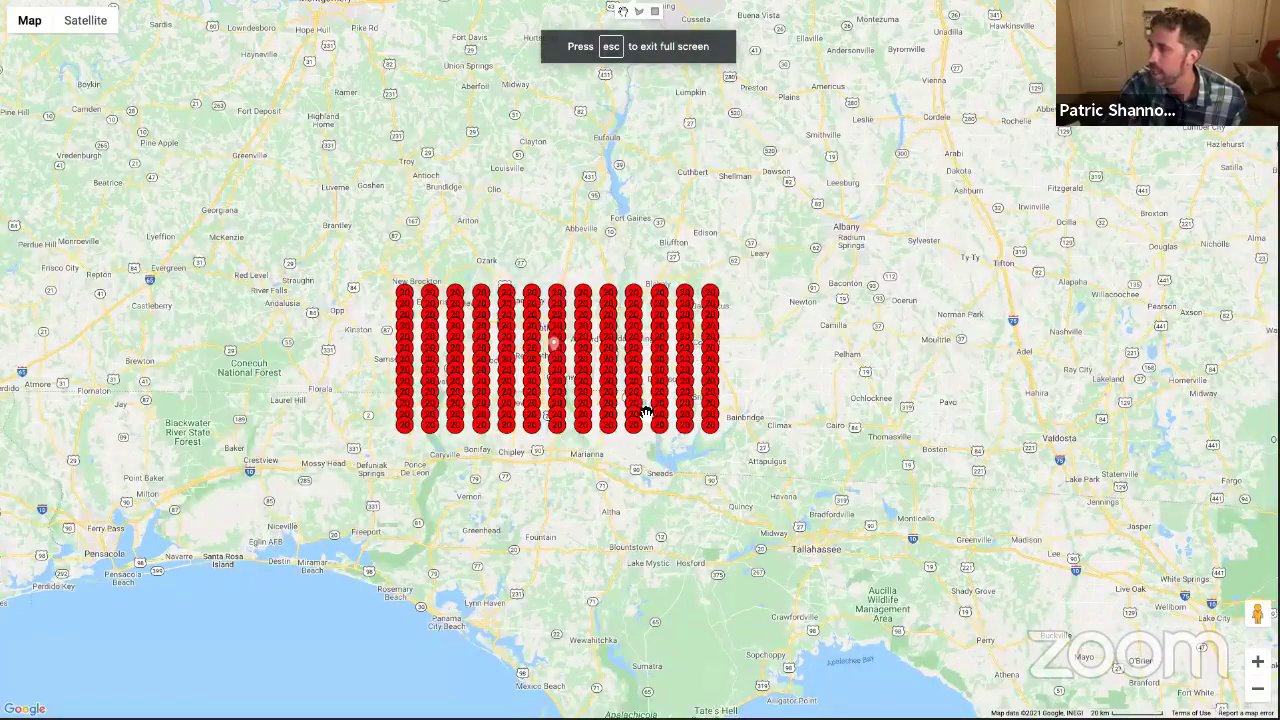
{"action": "key", "text": "plus"}
{"action": "key", "text": "plus"}
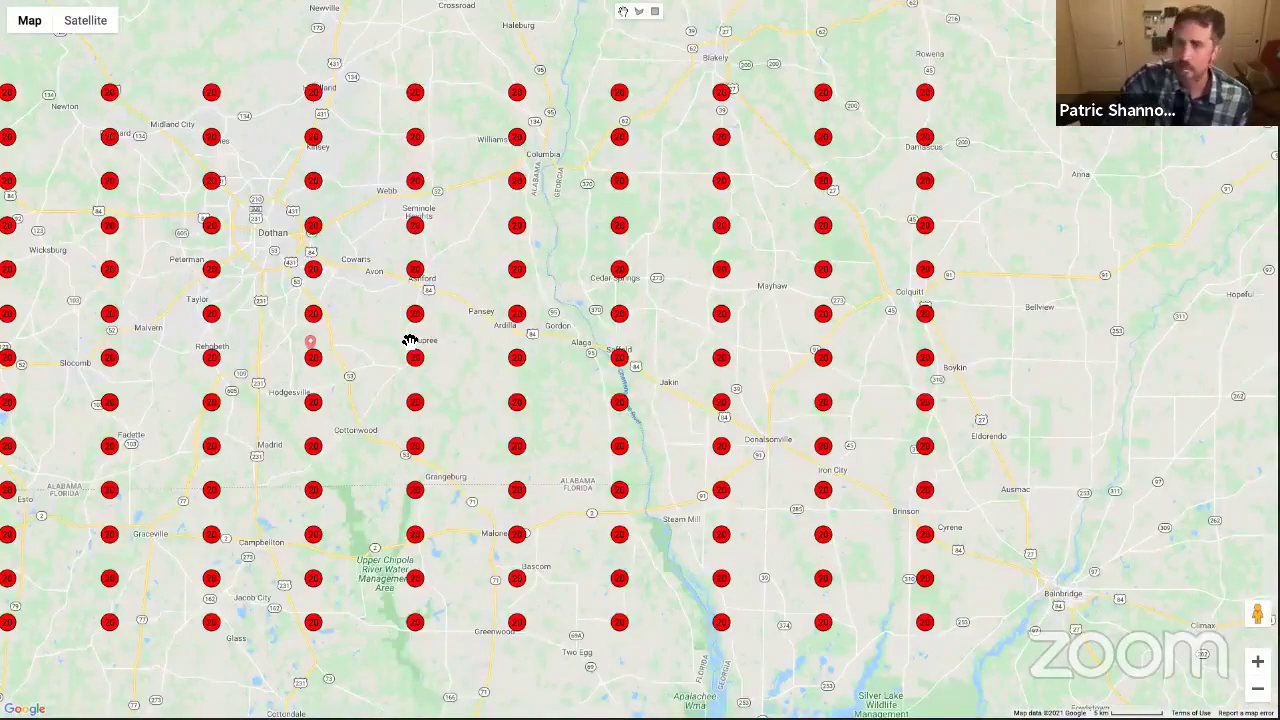
{"action": "left_click_drag", "start_coordinate": [229, 291], "coordinate": [412, 350]}
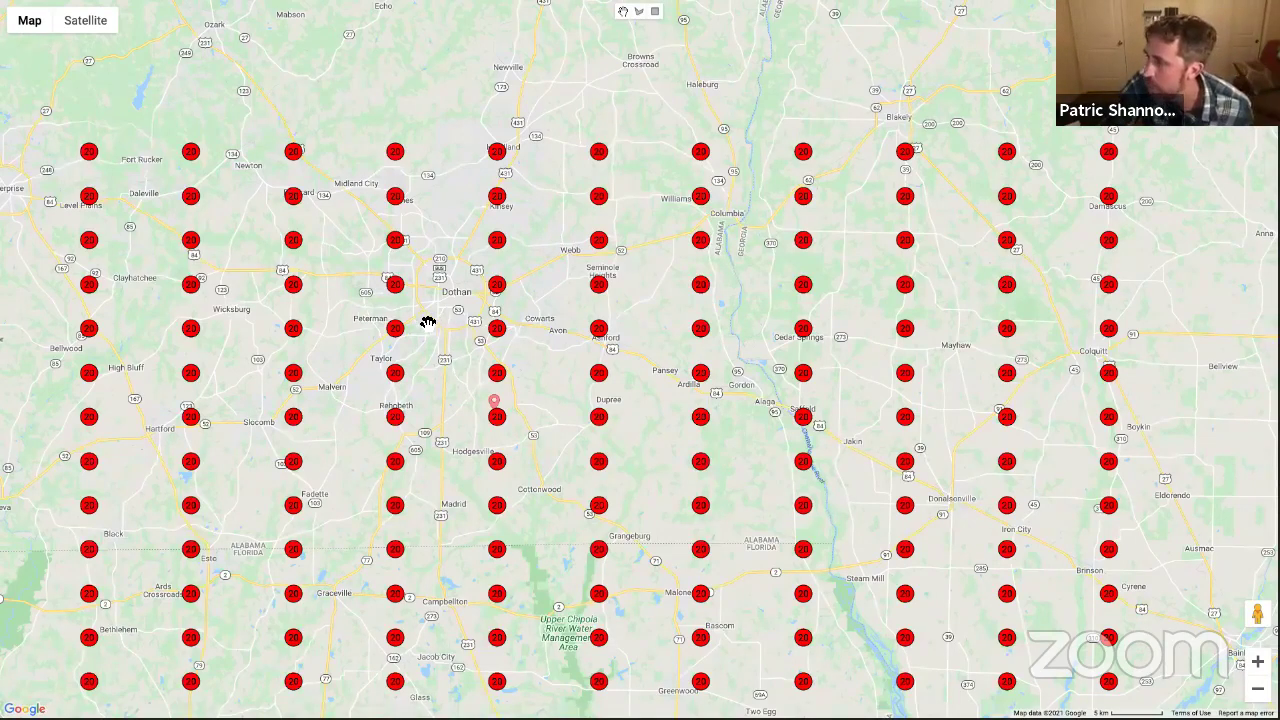
{"action": "scroll", "coordinate": [427, 324], "scroll_direction": "down", "scroll_amount": 1}
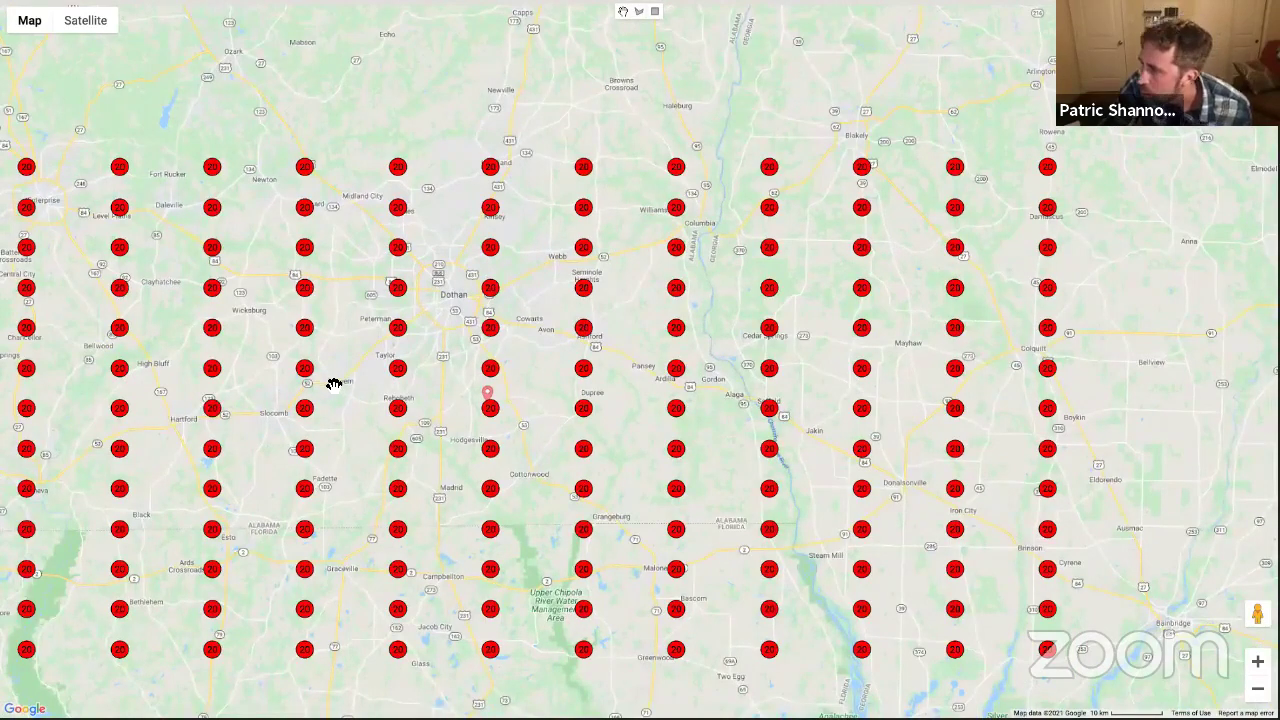
{"action": "scroll", "coordinate": [334, 380], "scroll_direction": "down", "scroll_amount": 1}
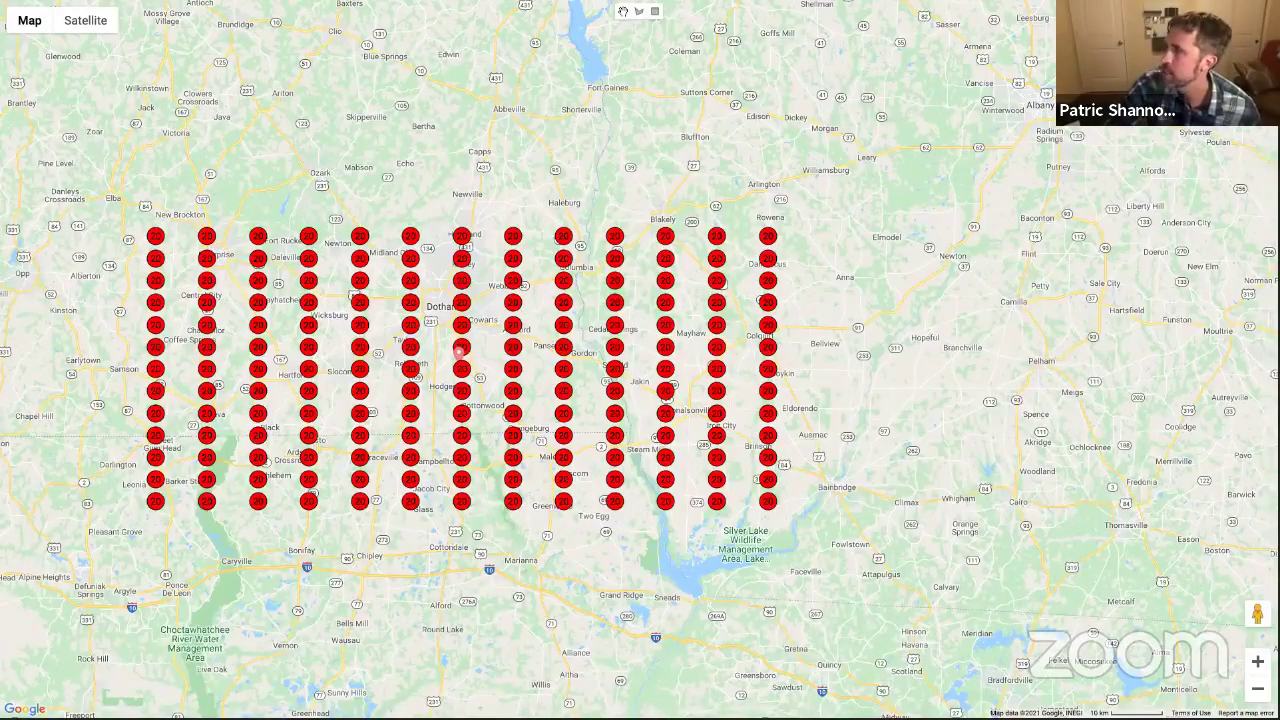
{"action": "key", "text": "Escape"}
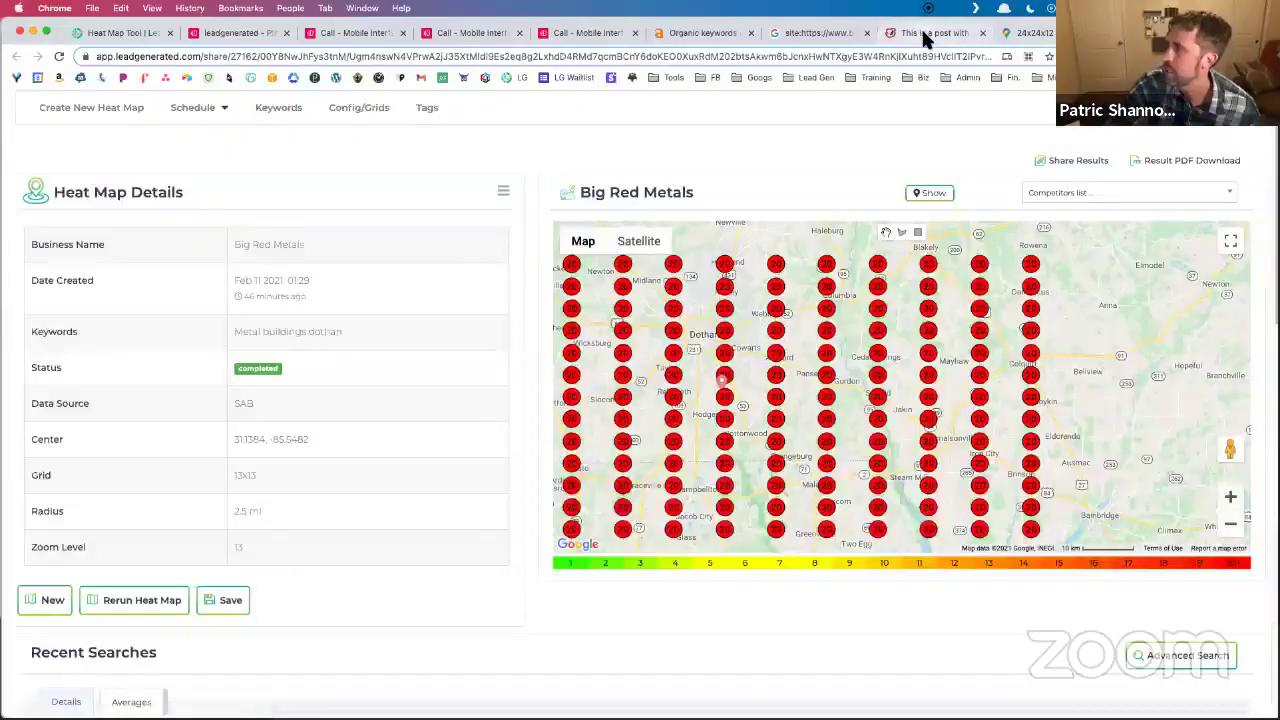
Review the placeholder blog post and the Google site results for bigredmetals.com, returning to the first results page.
{"action": "left_click", "coordinate": [925, 38]}
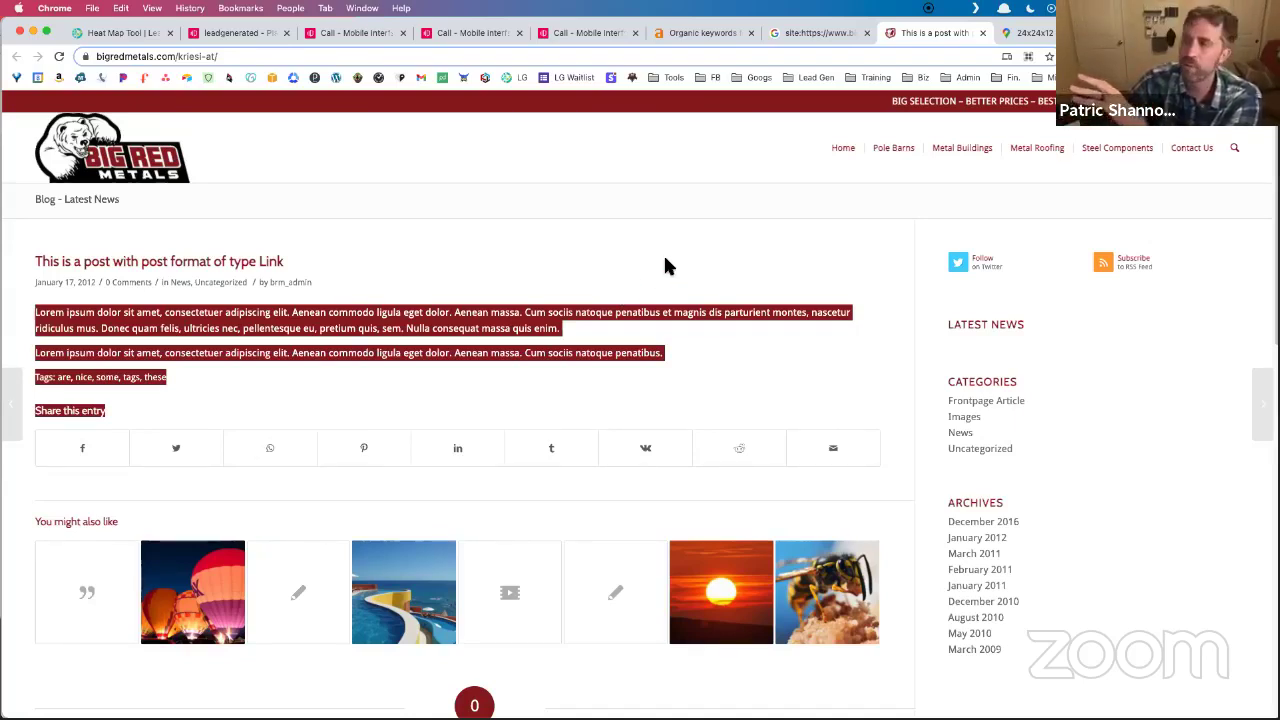
{"action": "left_click", "coordinate": [808, 33]}
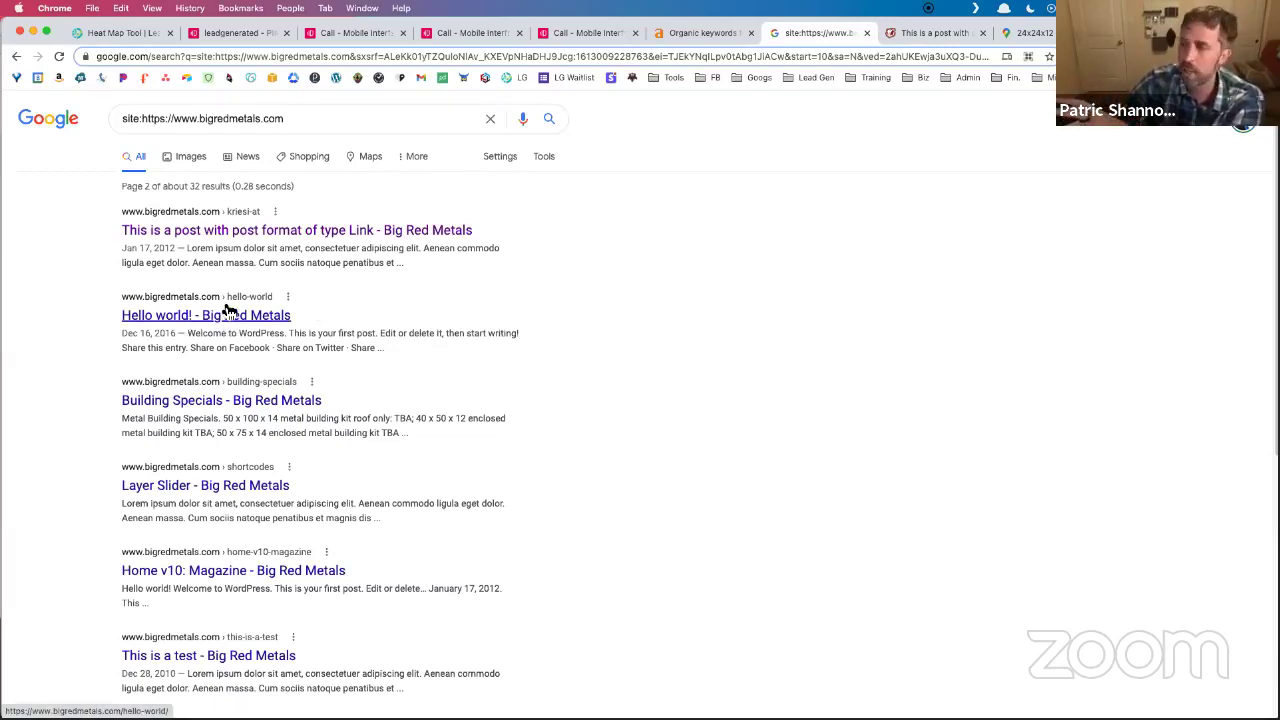
{"action": "scroll", "coordinate": [223, 318], "scroll_direction": "down", "scroll_amount": 2}
{"action": "scroll", "coordinate": [215, 330], "scroll_direction": "down", "scroll_amount": 3}
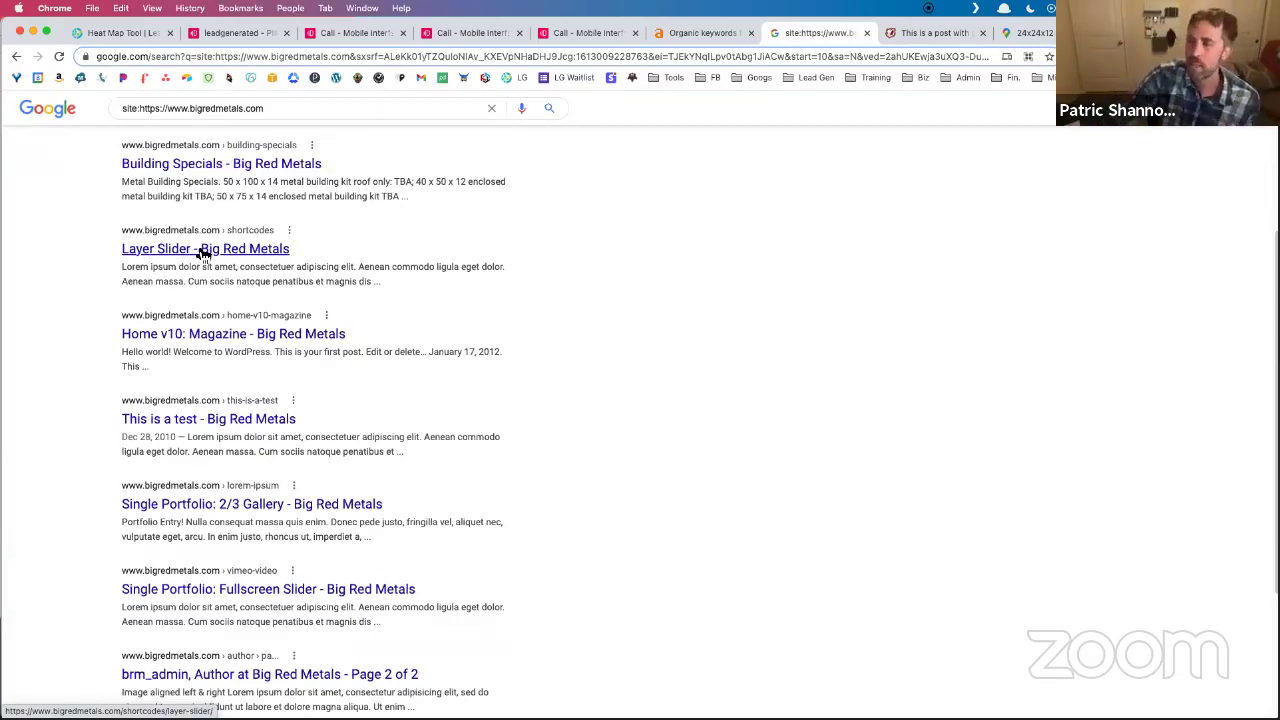
{"action": "scroll", "coordinate": [387, 337], "scroll_direction": "up", "scroll_amount": 5}
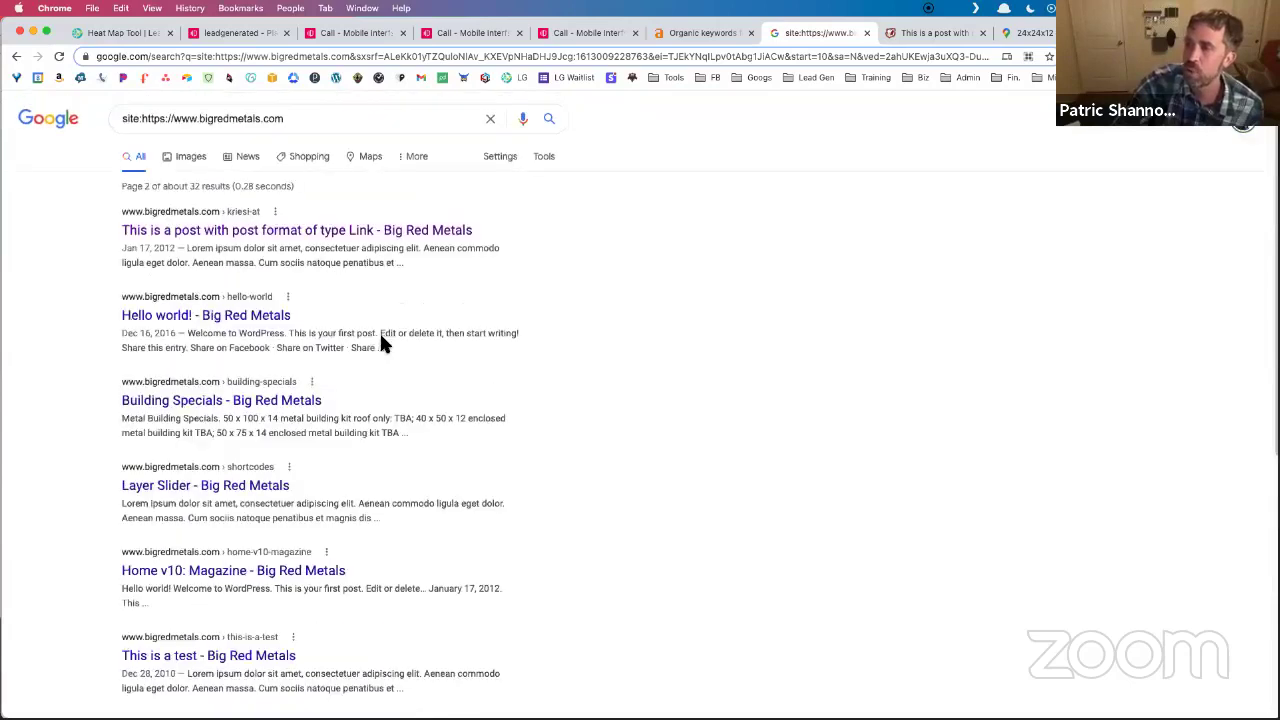
{"action": "scroll", "coordinate": [332, 309], "scroll_direction": "down", "scroll_amount": 10}
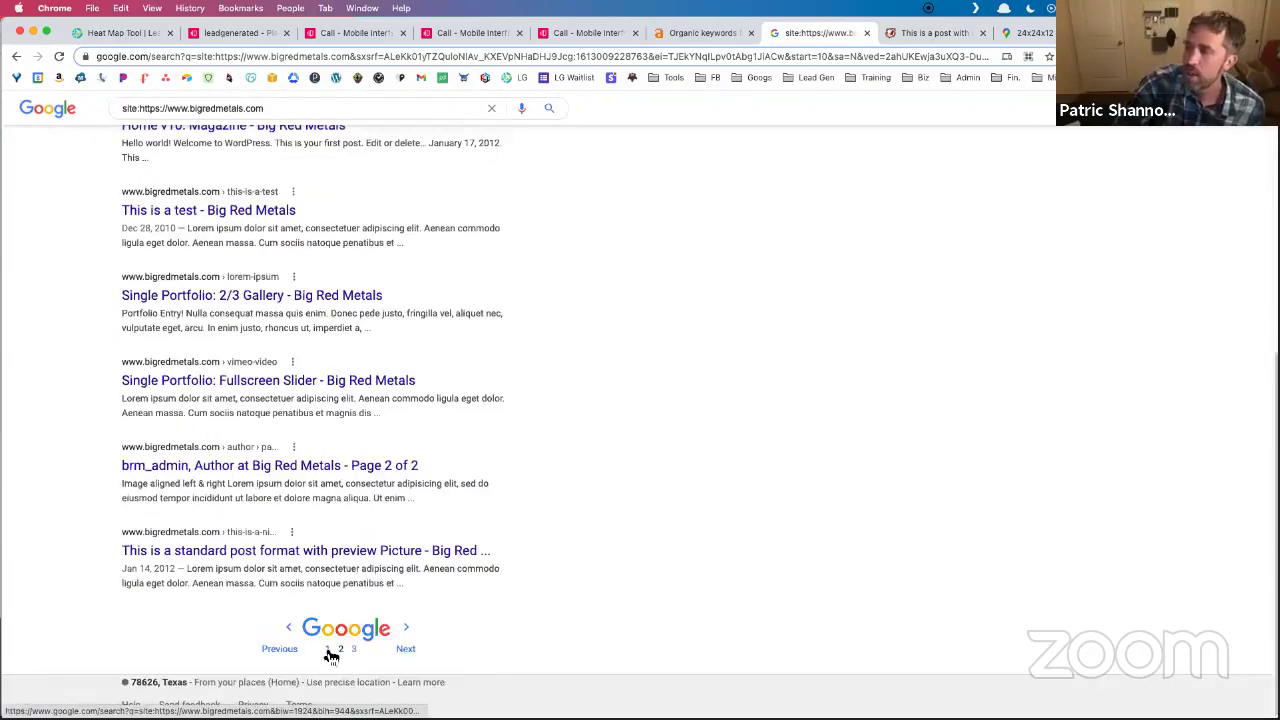
{"action": "left_click", "coordinate": [332, 656]}
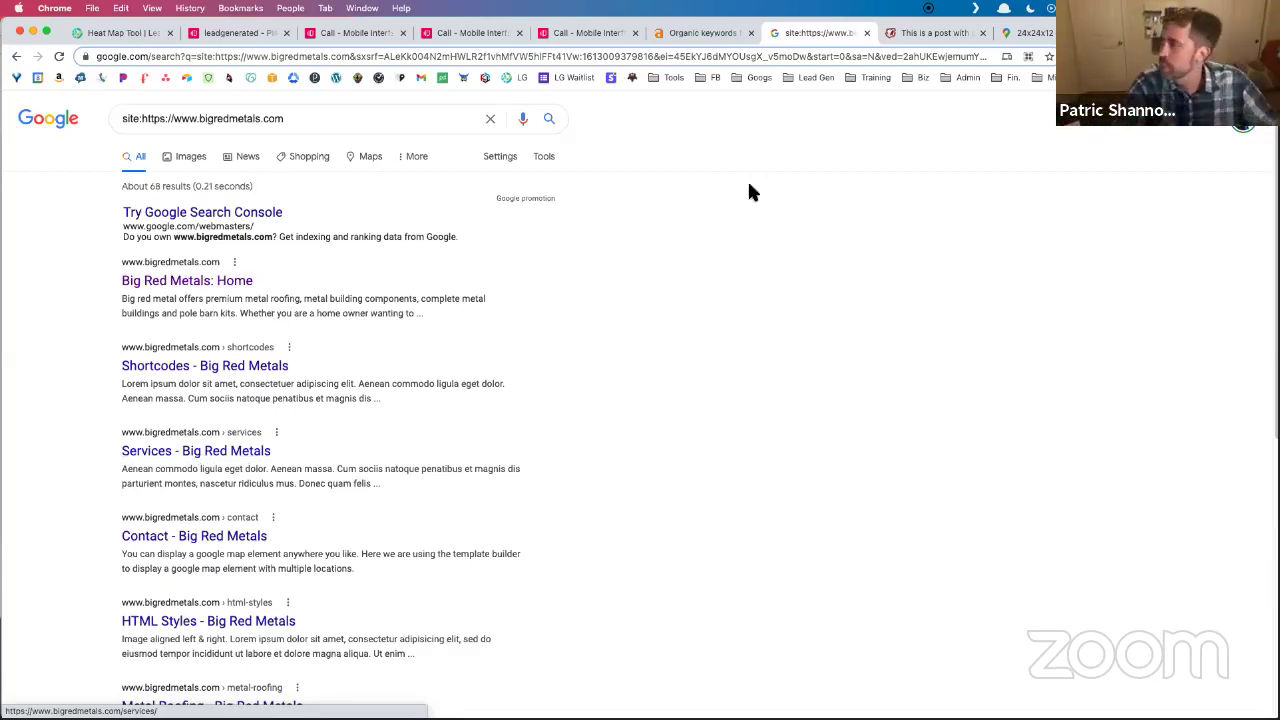
Search Google for "serp preview" in a new tab and open Portent's SERP Preview Tool.
{"action": "key", "text": "super+t"}
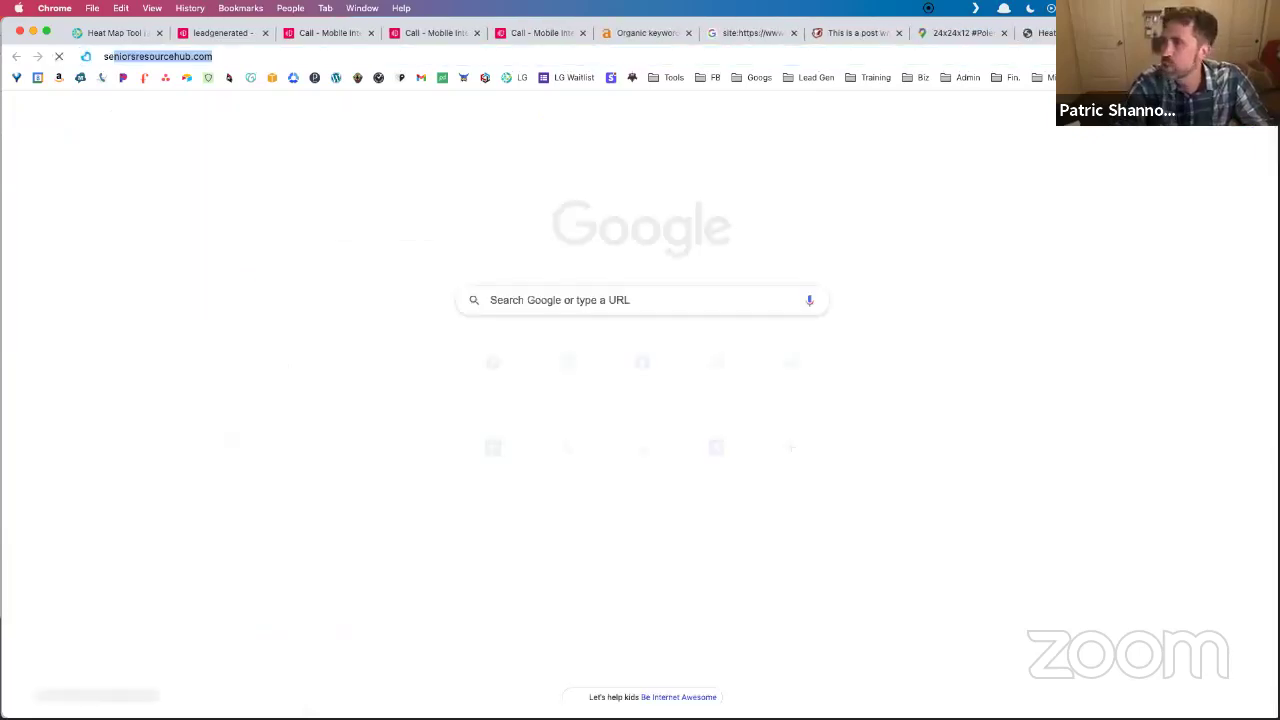
{"action": "type", "text": "ser"}
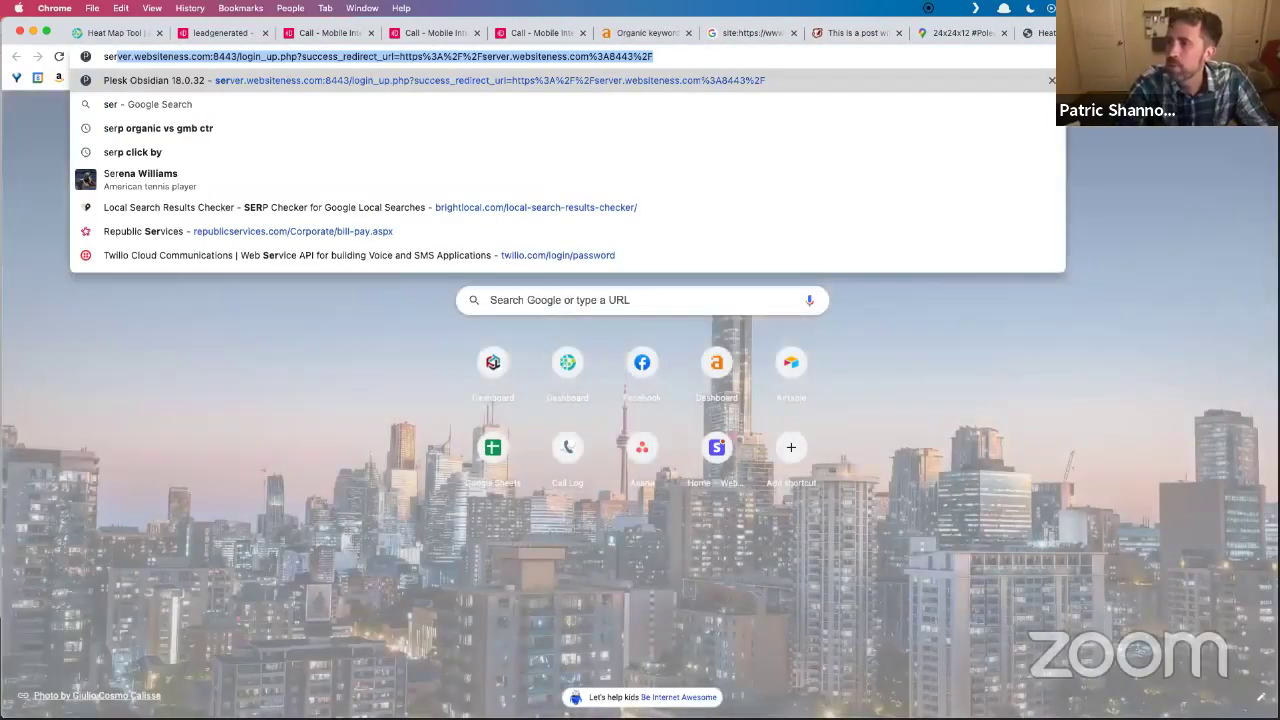
{"action": "type", "text": "p preview"}
{"action": "key", "text": "Return"}
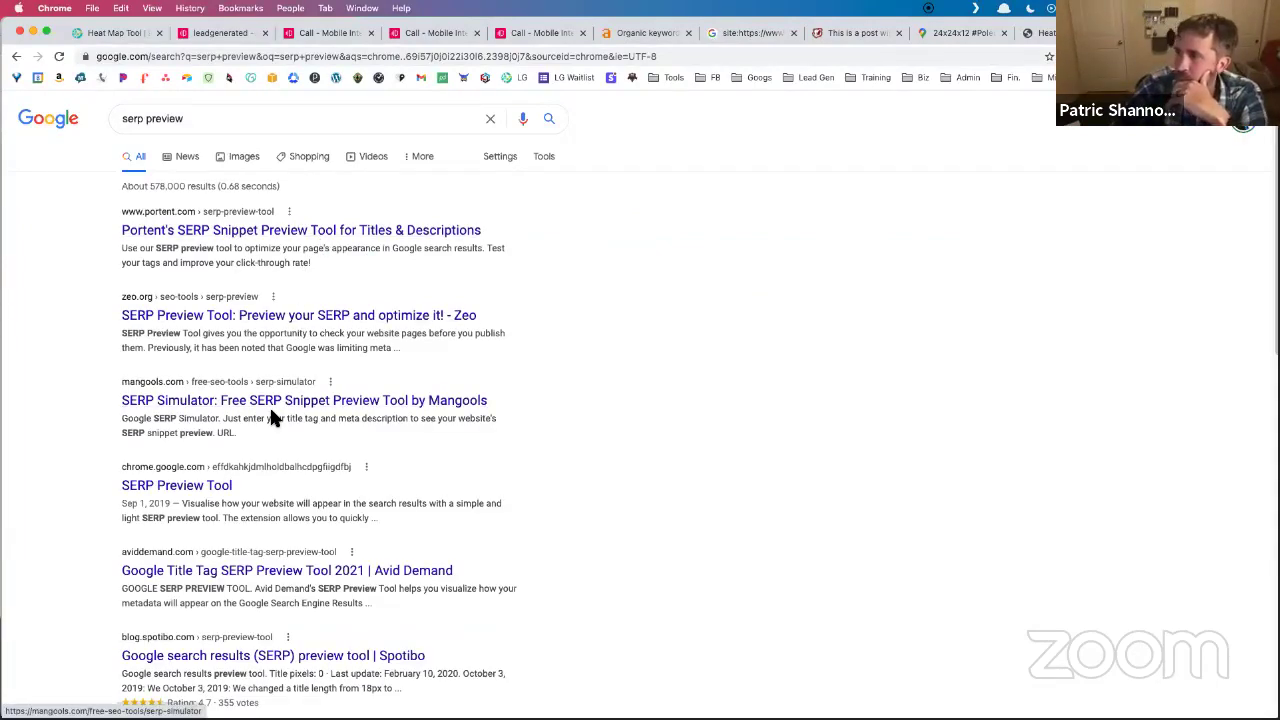
{"action": "left_click", "coordinate": [214, 233]}
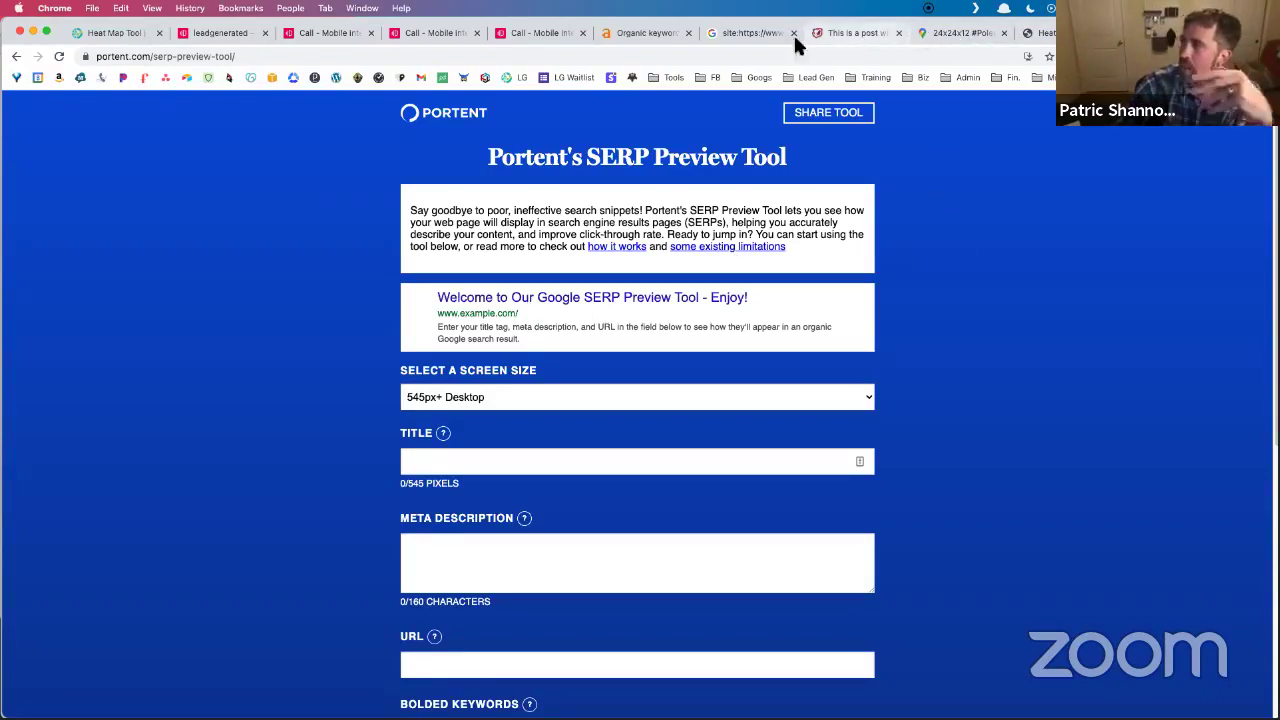
Check the Shortcodes page from the bigredmetals.com site results and return to the results.
{"action": "left_click", "coordinate": [740, 40]}
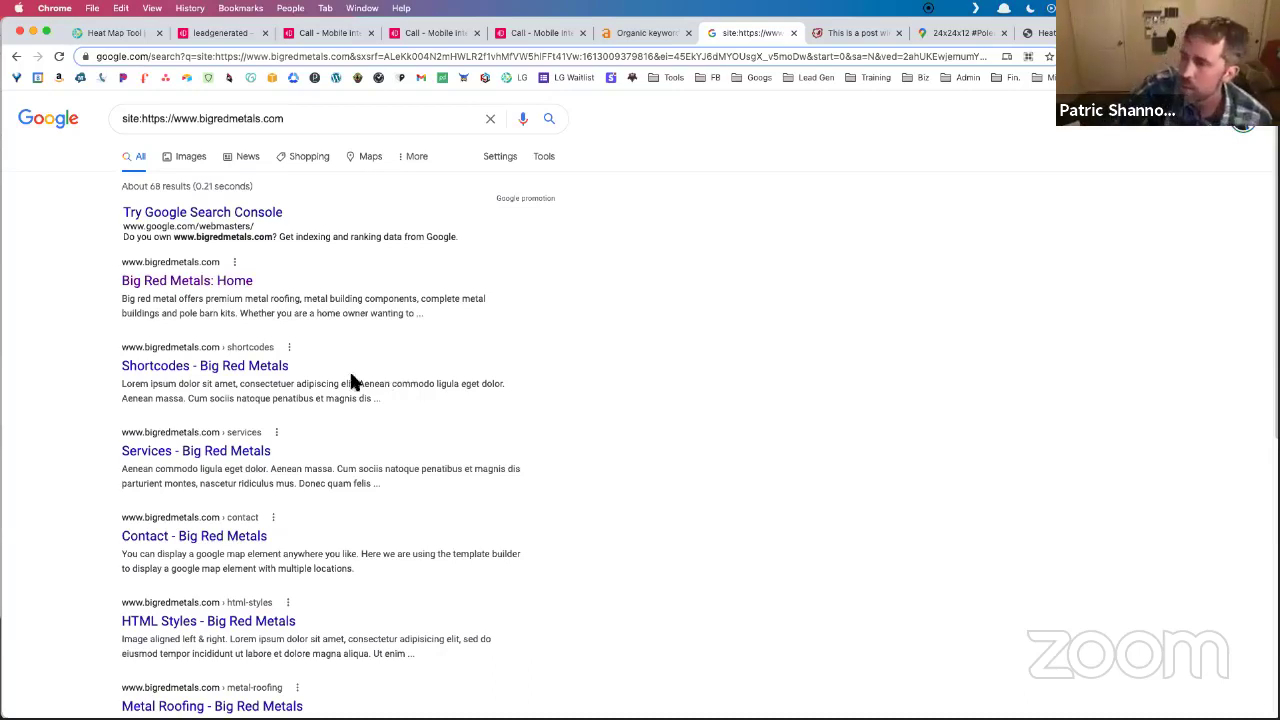
{"action": "left_click", "coordinate": [206, 367]}
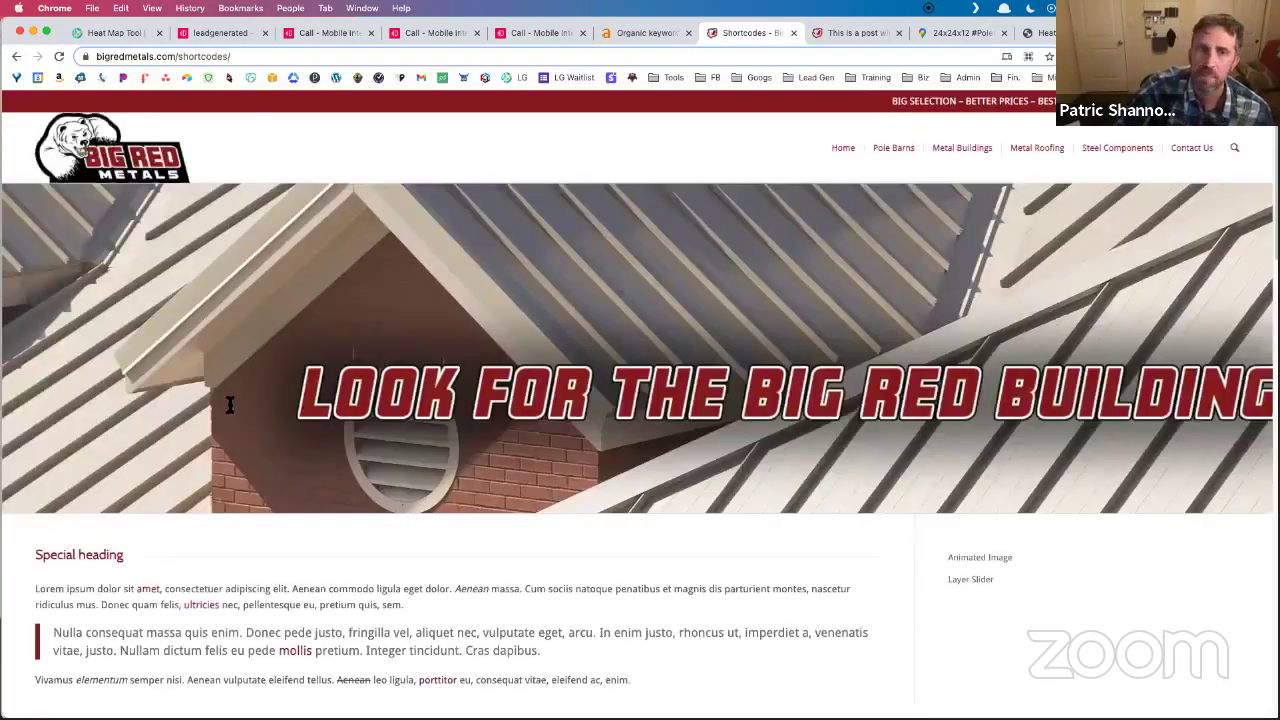
{"action": "scroll", "coordinate": [236, 415], "scroll_direction": "down", "scroll_amount": 2}
{"action": "key", "text": "super+Left"}
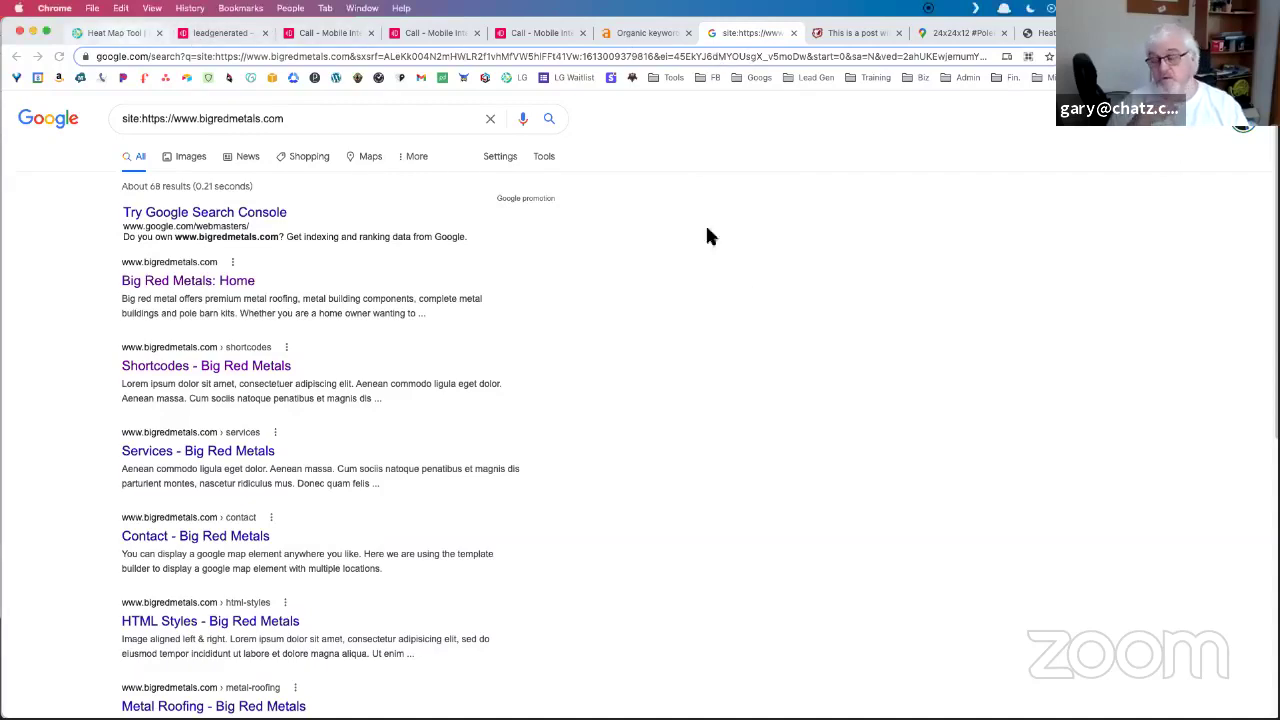
Reload the 1-mile "metal buildings dothan" heat map and sort its company averages by Average in ascending order.
{"action": "left_click", "coordinate": [119, 33]}
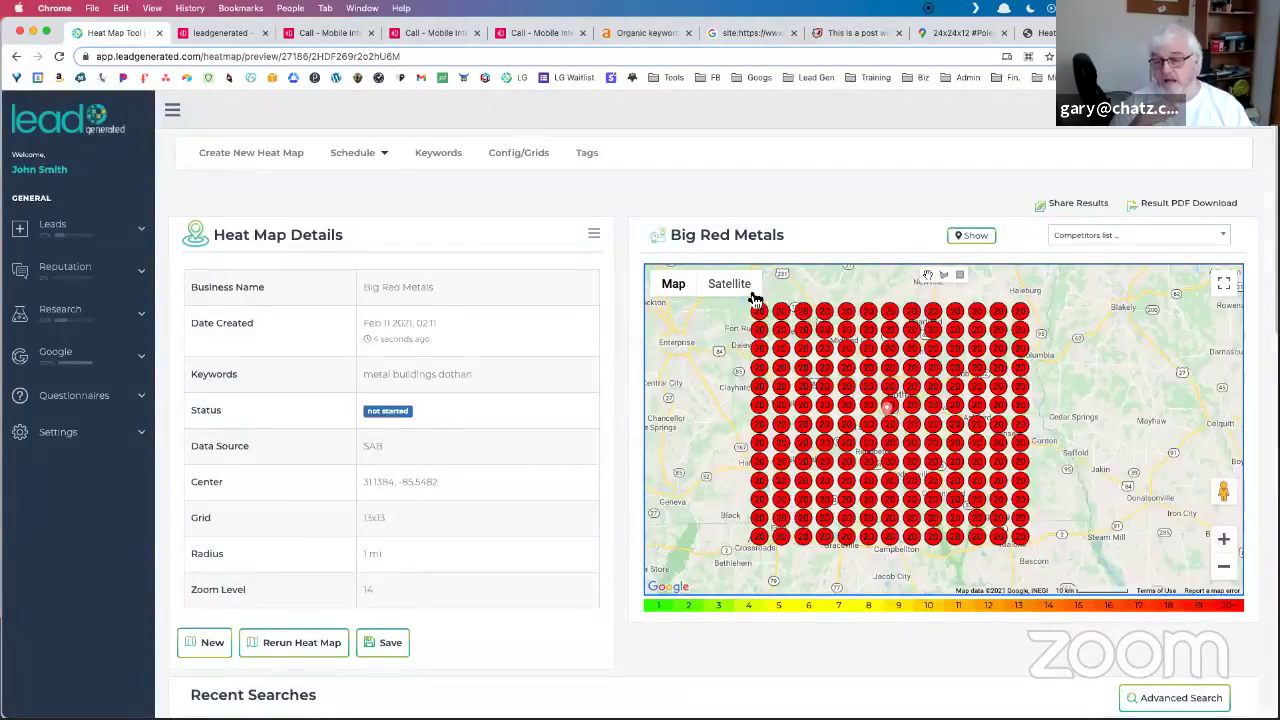
{"action": "left_click", "coordinate": [60, 52]}
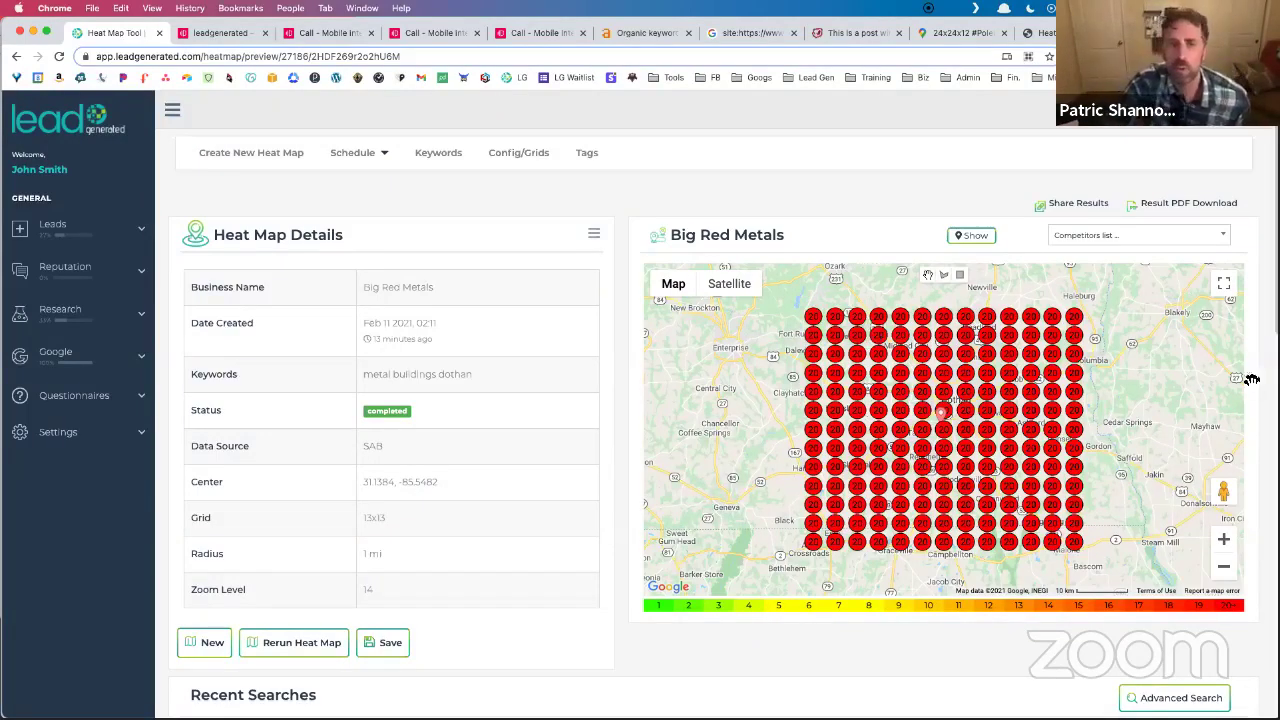
{"action": "scroll", "coordinate": [1150, 555], "scroll_direction": "down", "scroll_amount": 3}
{"action": "scroll", "coordinate": [530, 575], "scroll_direction": "down", "scroll_amount": 6}
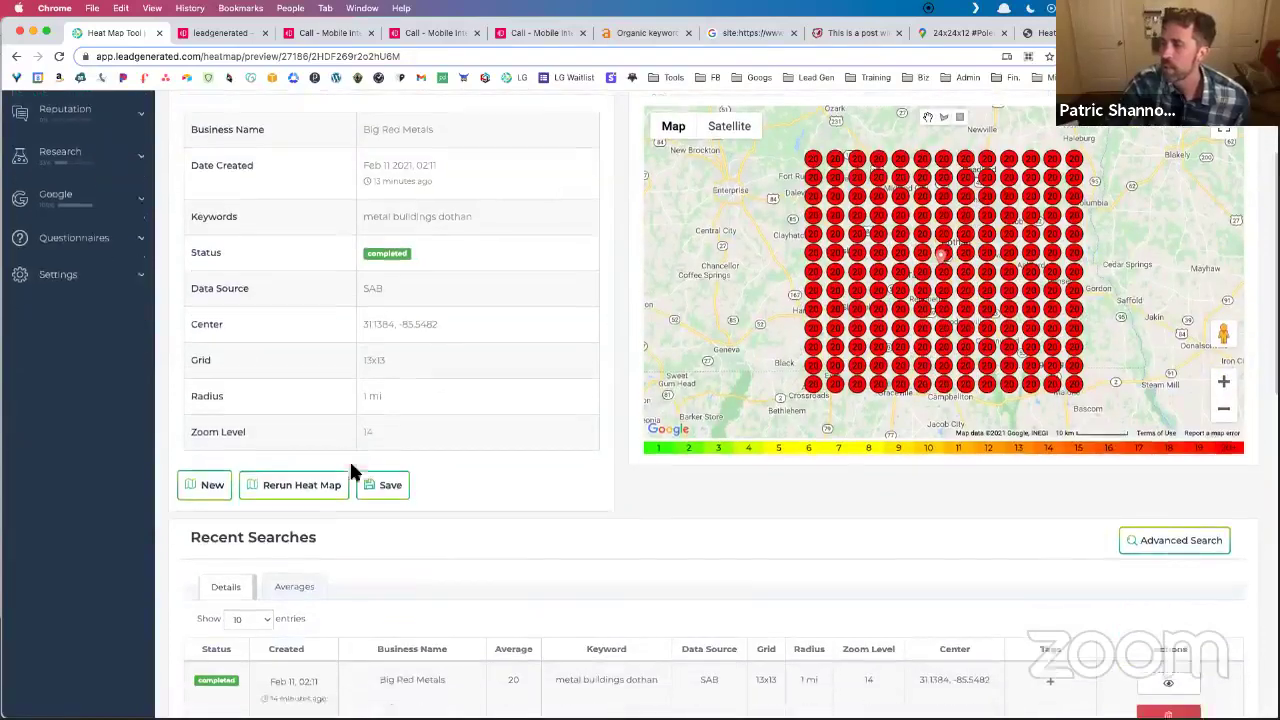
{"action": "left_click", "coordinate": [300, 371]}
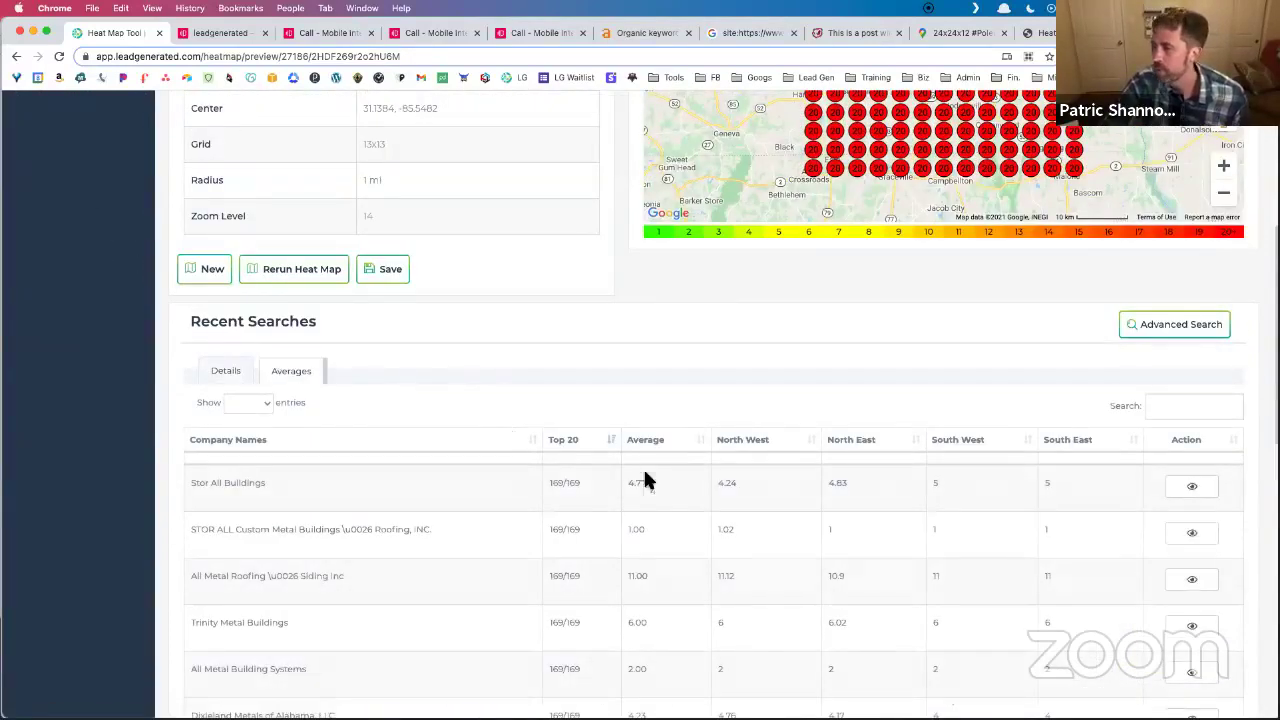
{"action": "left_click", "coordinate": [703, 446]}
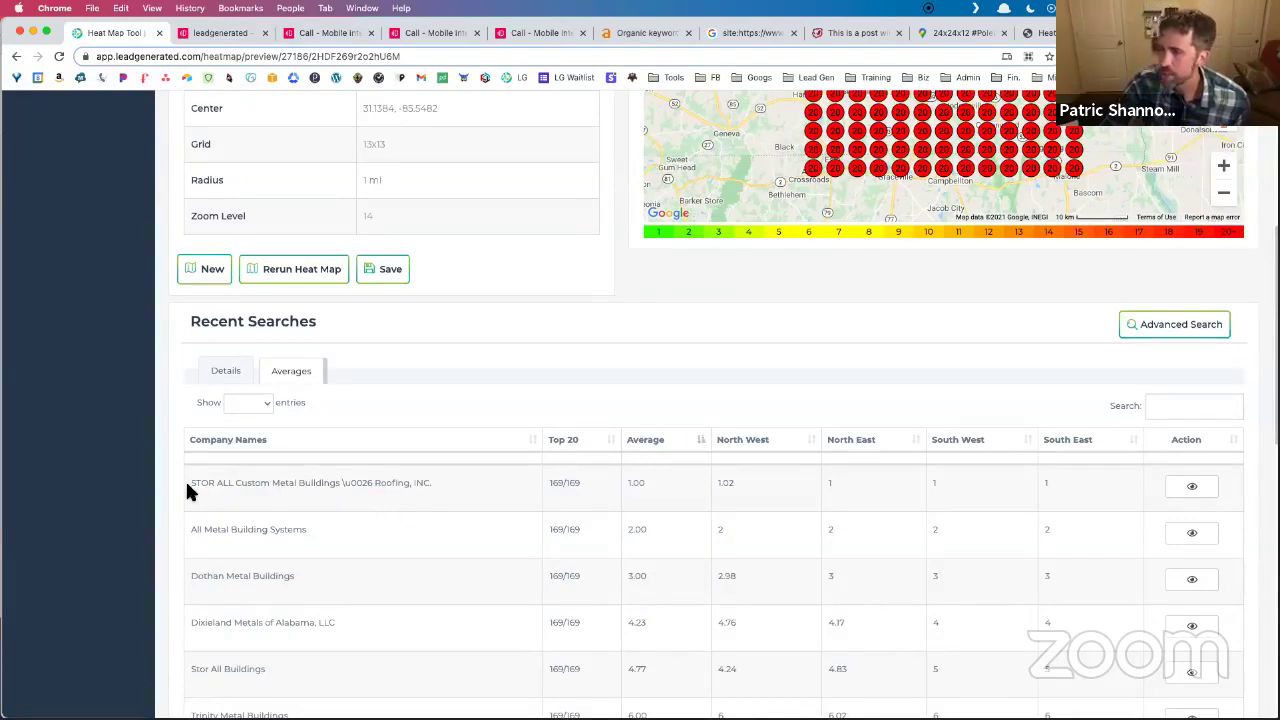
Display the heat map for STOR ALL Custom Metal Buildings from the company averages and review its grid rankings.
{"action": "left_click_drag", "start_coordinate": [186, 481], "coordinate": [388, 483]}
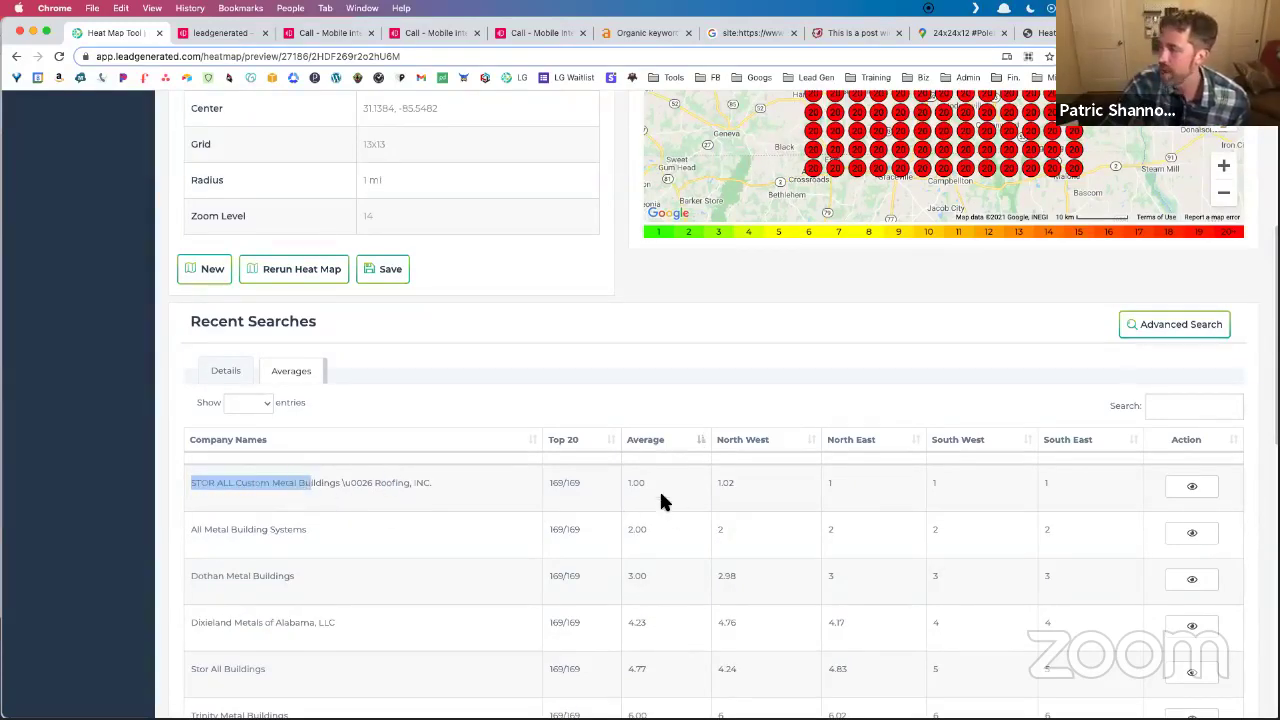
{"action": "left_click", "coordinate": [1192, 486]}
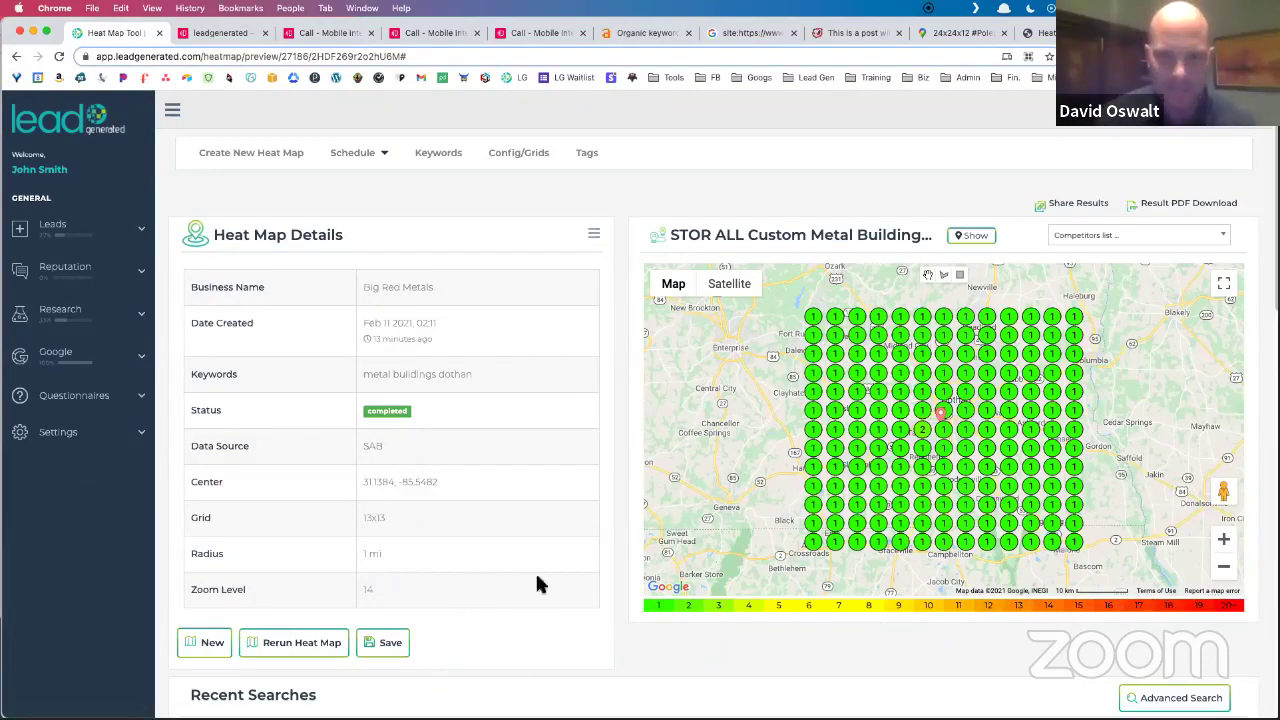
{"action": "scroll", "coordinate": [609, 556], "scroll_direction": "down", "scroll_amount": 5}
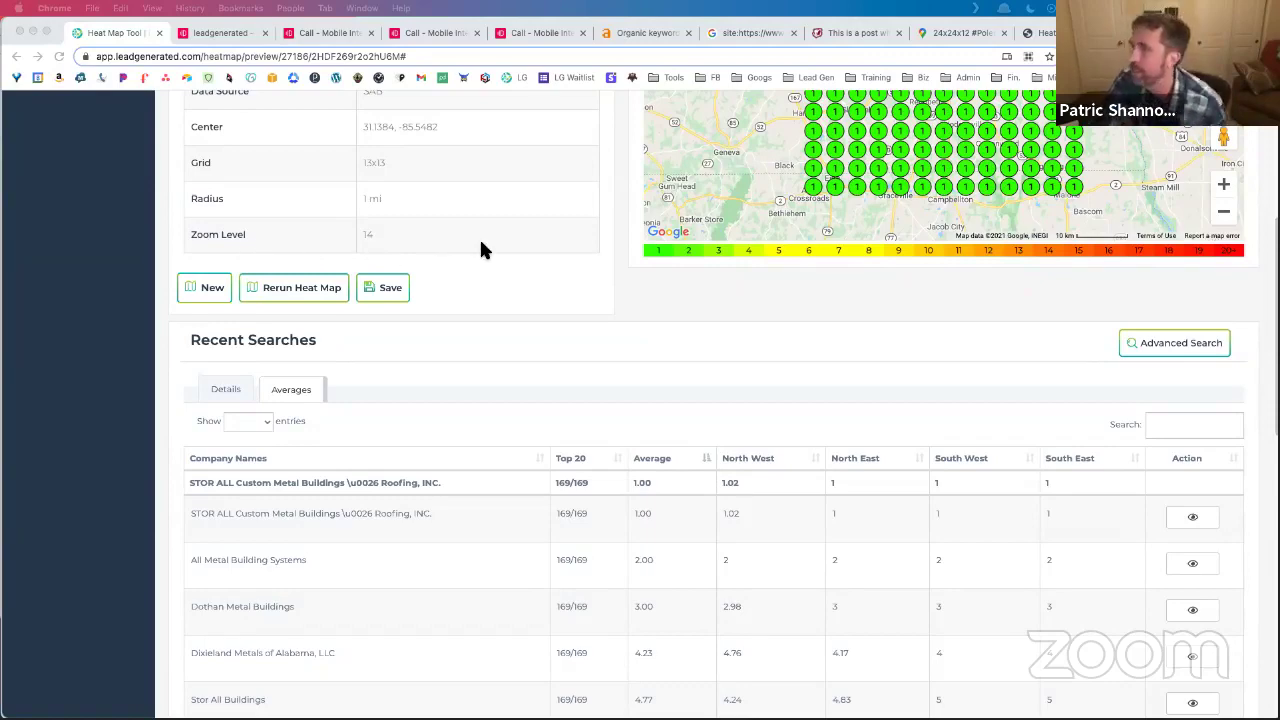
{"action": "scroll", "coordinate": [481, 245], "scroll_direction": "up", "scroll_amount": 5}
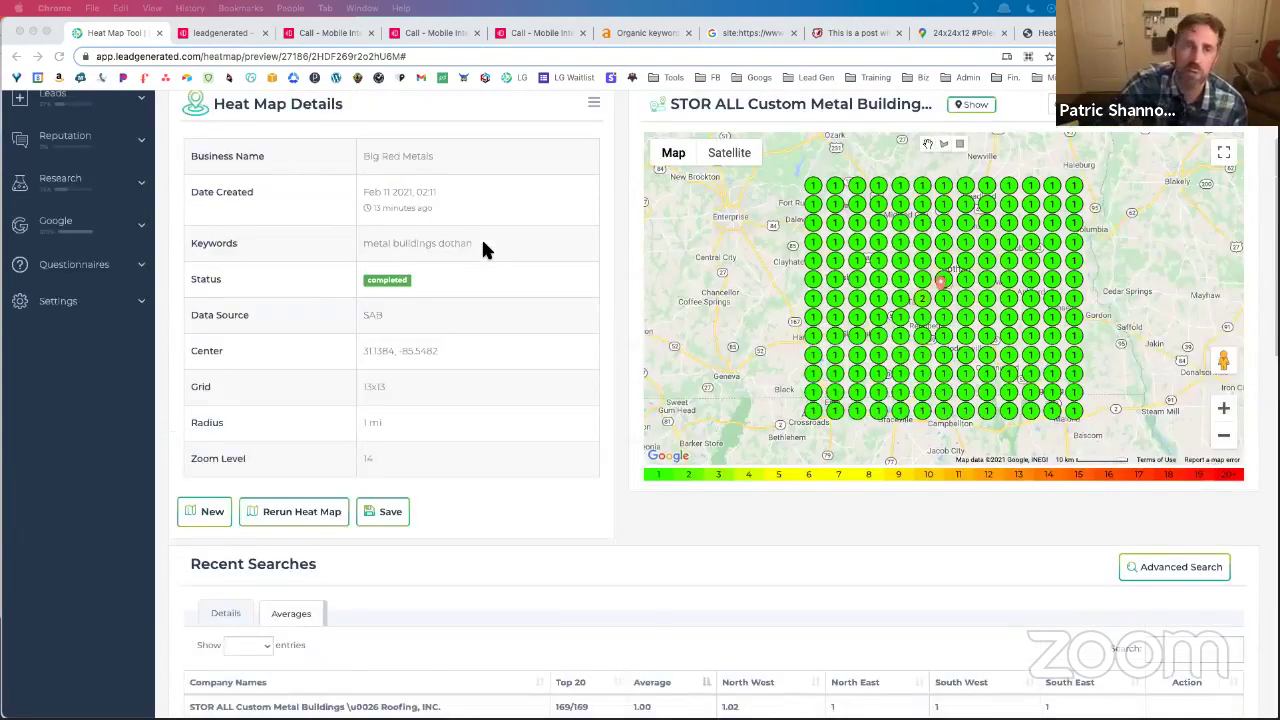
{"action": "scroll", "coordinate": [483, 249], "scroll_direction": "up", "scroll_amount": 1}
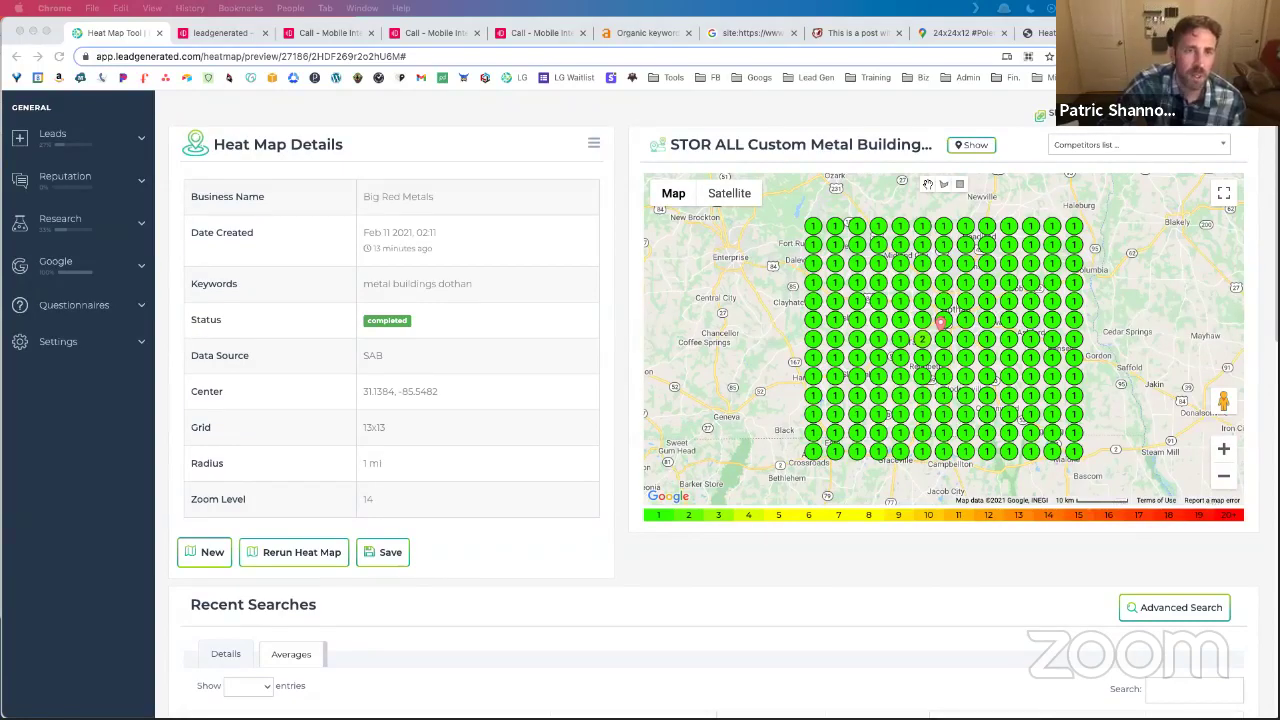
{"action": "scroll", "coordinate": [640, 400], "scroll_direction": "up", "scroll_amount": 1}
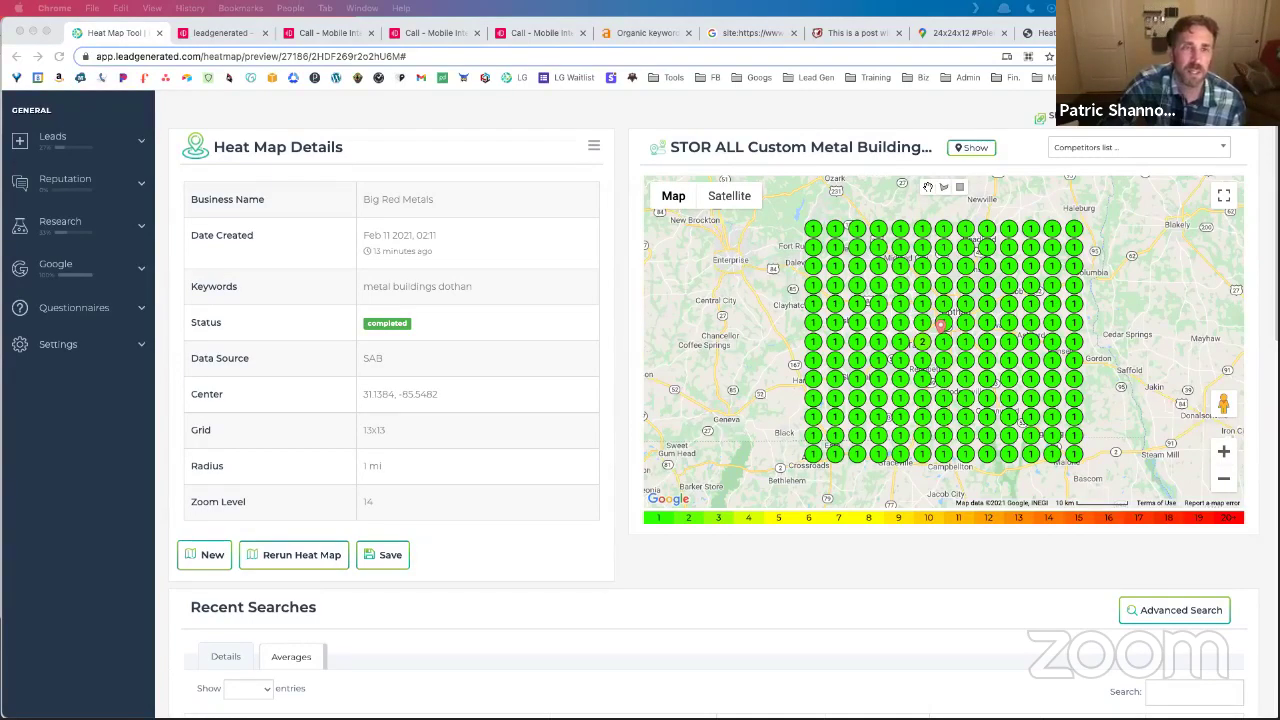
Switch to the 2020 Home Advisor Lead Pricing List PDF in Preview and check the Computer Repair, Troubleshooting or Upgrades lead price.
{"action": "key", "text": "super+Tab"}
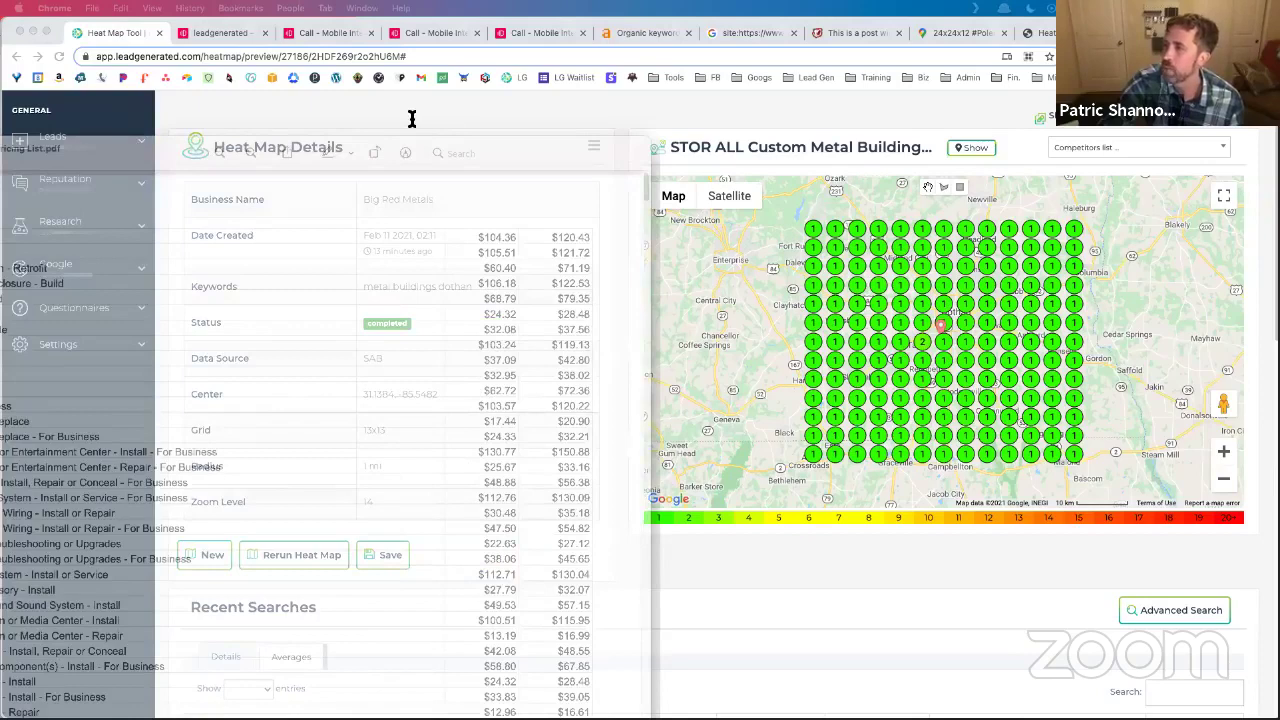
{"action": "scroll", "coordinate": [422, 158], "scroll_direction": "up", "scroll_amount": 5}
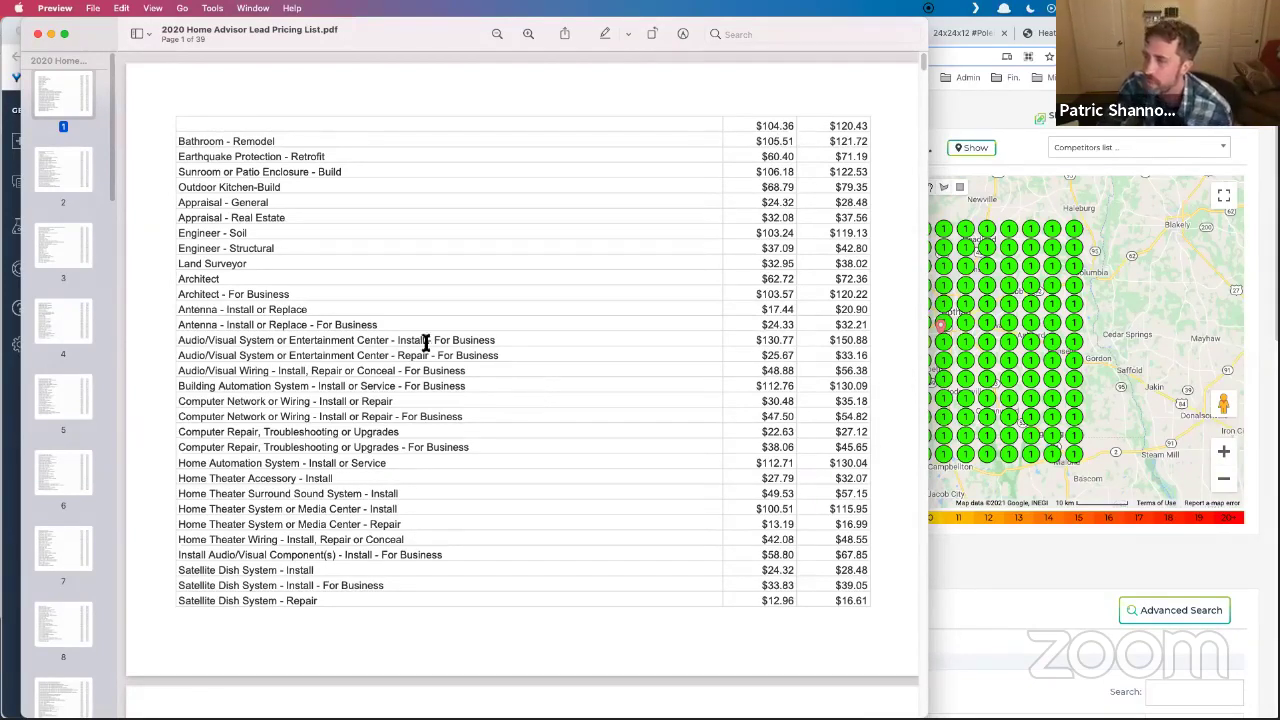
{"action": "left_click_drag", "start_coordinate": [185, 437], "coordinate": [797, 432]}
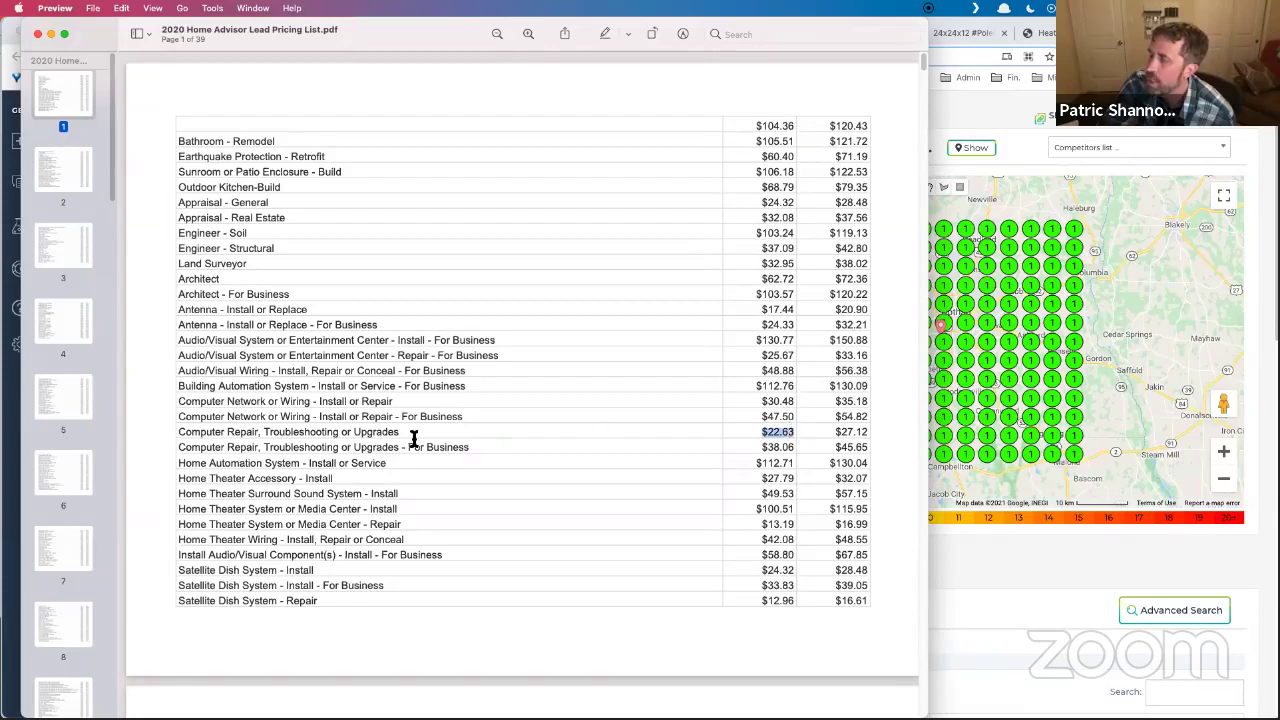
{"action": "left_click_drag", "start_coordinate": [402, 433], "coordinate": [171, 429]}
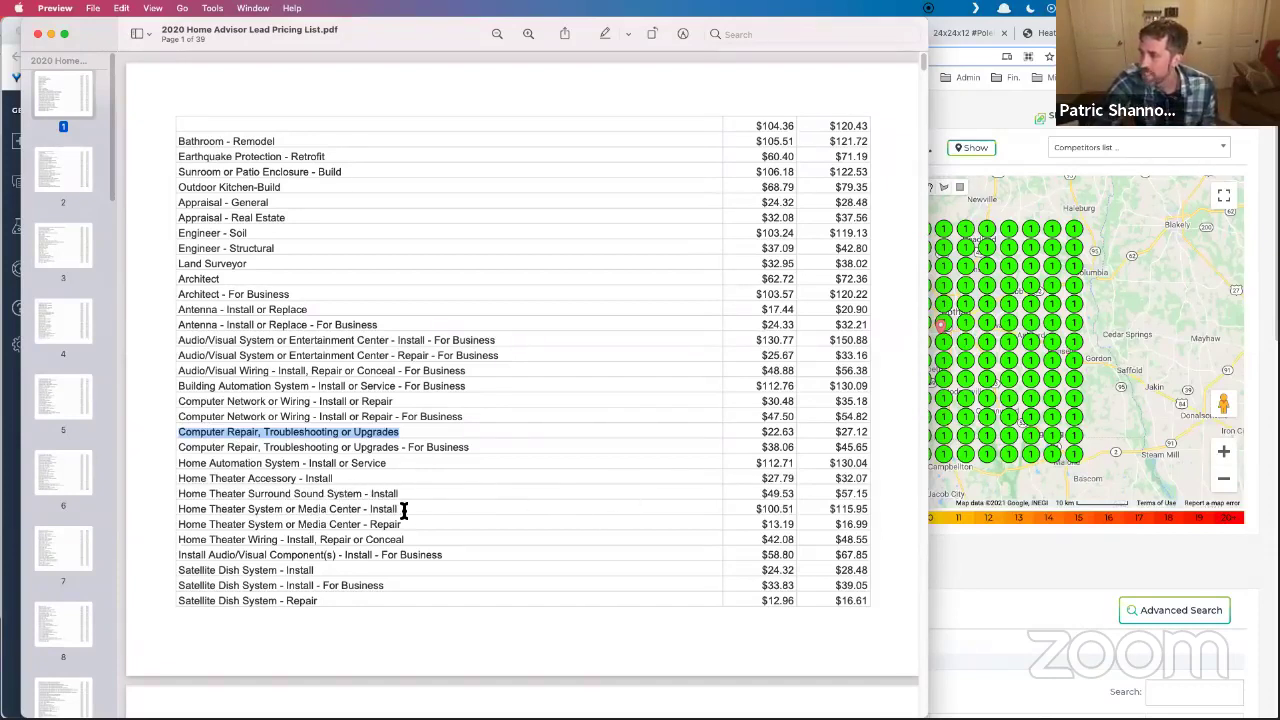
Highlight the Home Theater System or Media Center - Install entry and its first-column lead price.
{"action": "left_click_drag", "start_coordinate": [756, 509], "coordinate": [793, 510]}
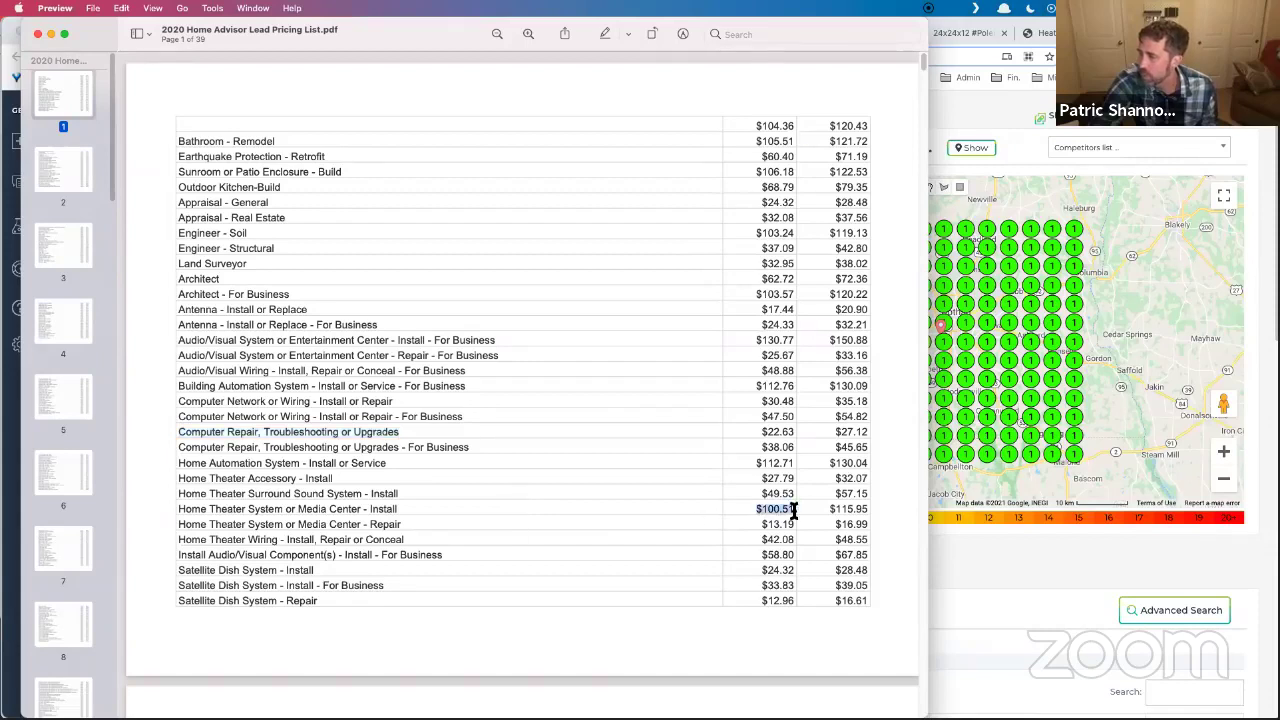
{"action": "left_click_drag", "start_coordinate": [400, 511], "coordinate": [189, 513]}
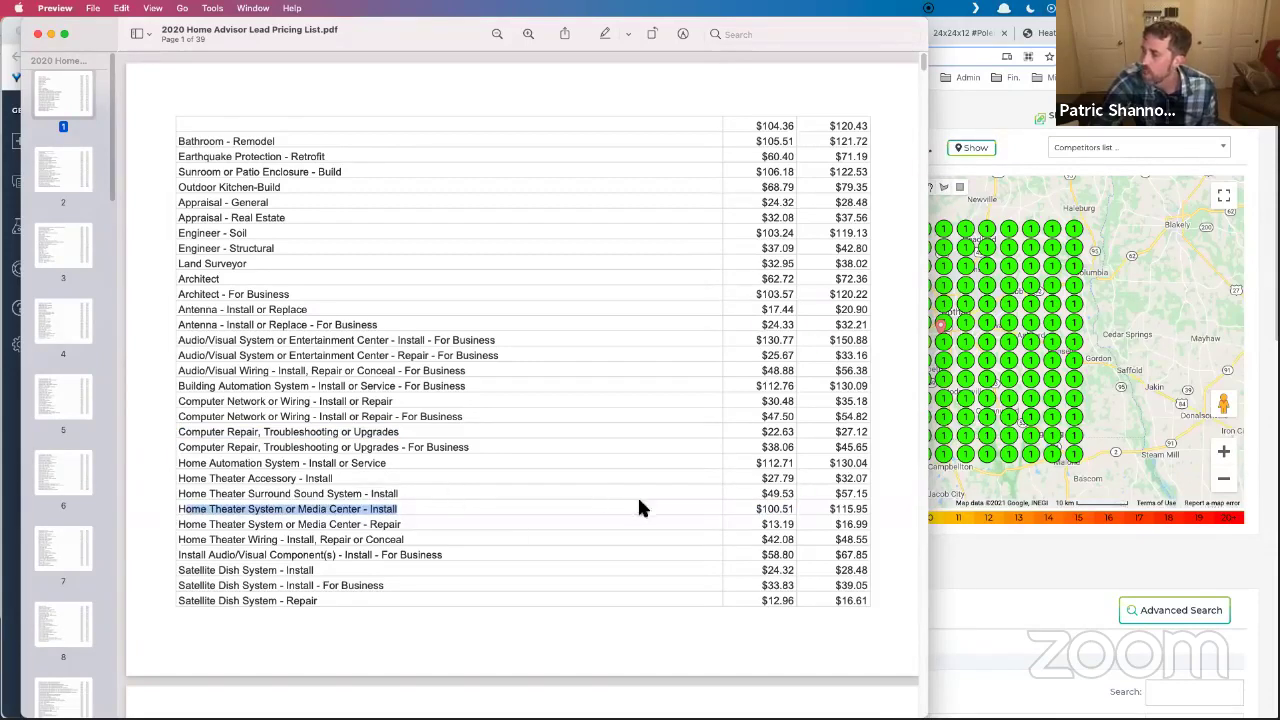
{"action": "left_click_drag", "start_coordinate": [748, 509], "coordinate": [793, 510]}
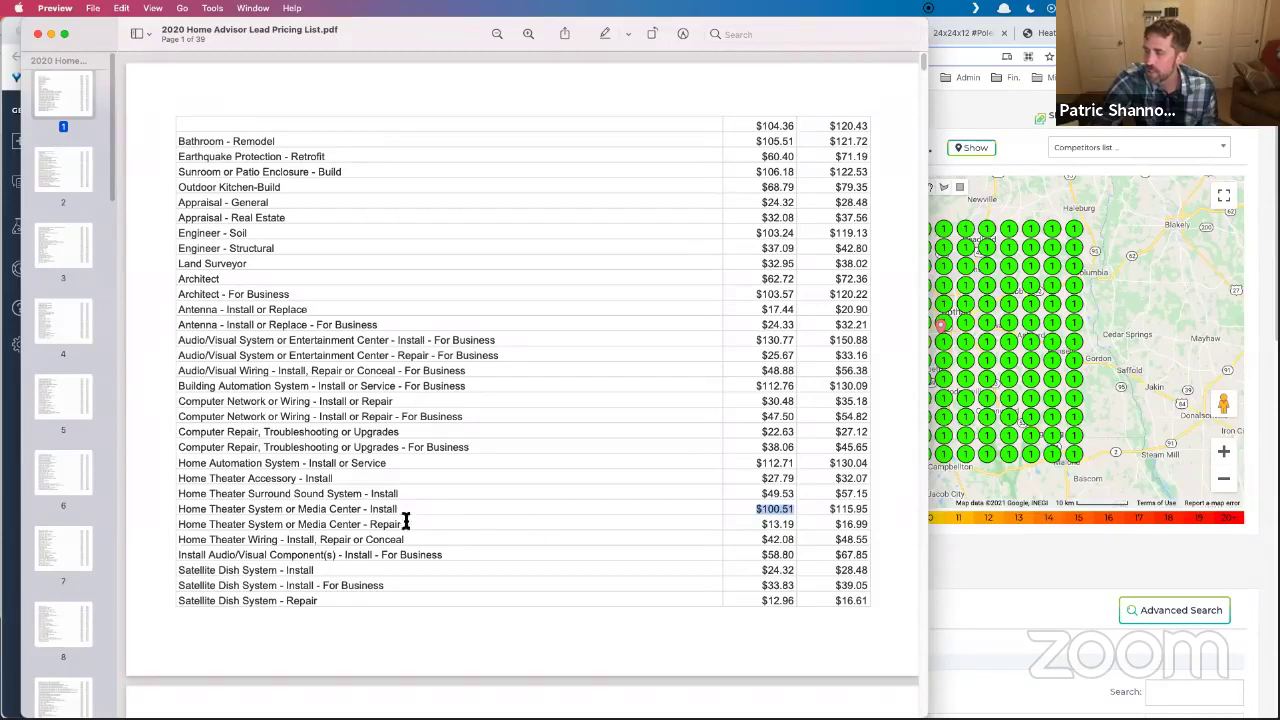
{"action": "left_click_drag", "start_coordinate": [399, 511], "coordinate": [177, 509]}
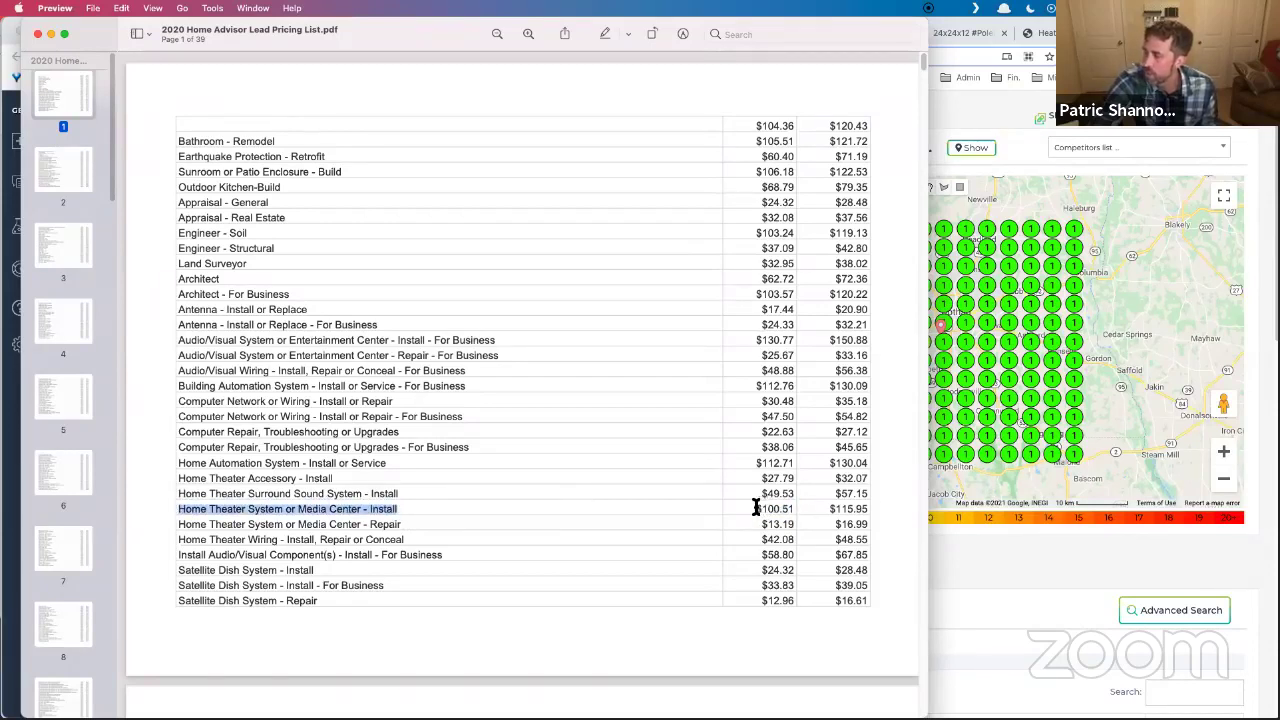
{"action": "left_click_drag", "start_coordinate": [757, 509], "coordinate": [800, 508]}
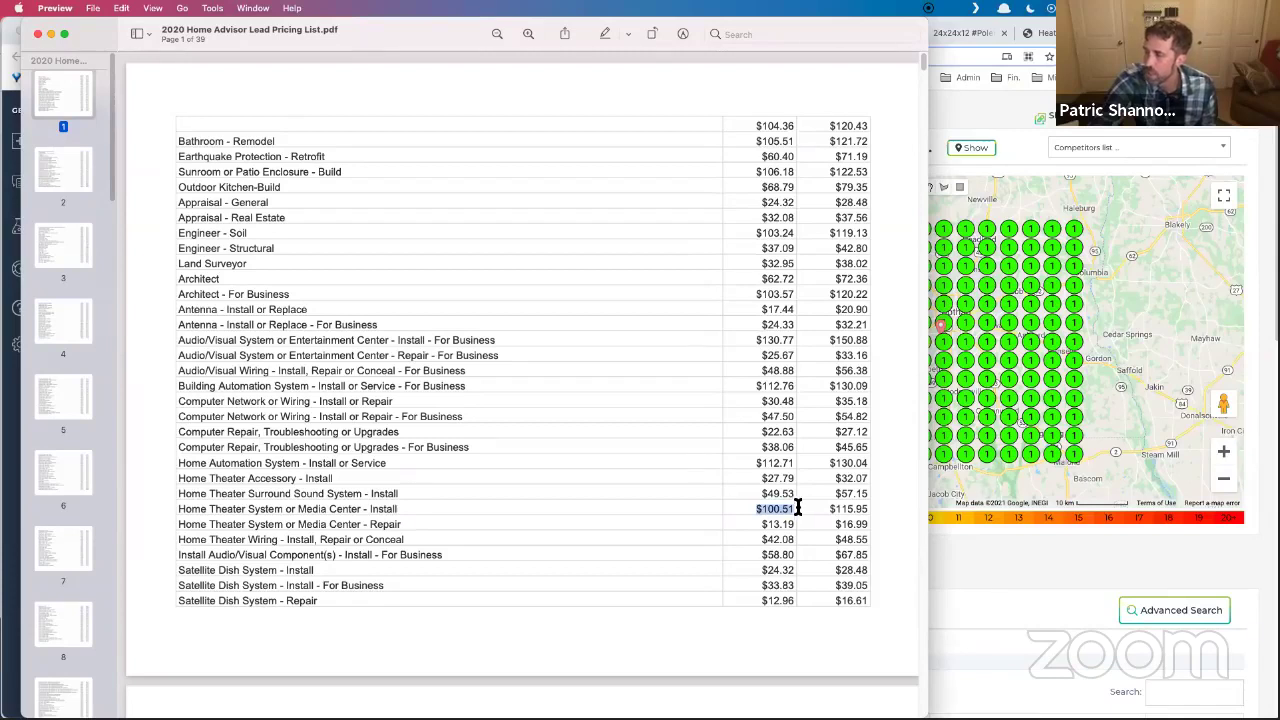
{"action": "left_click", "coordinate": [428, 512]}
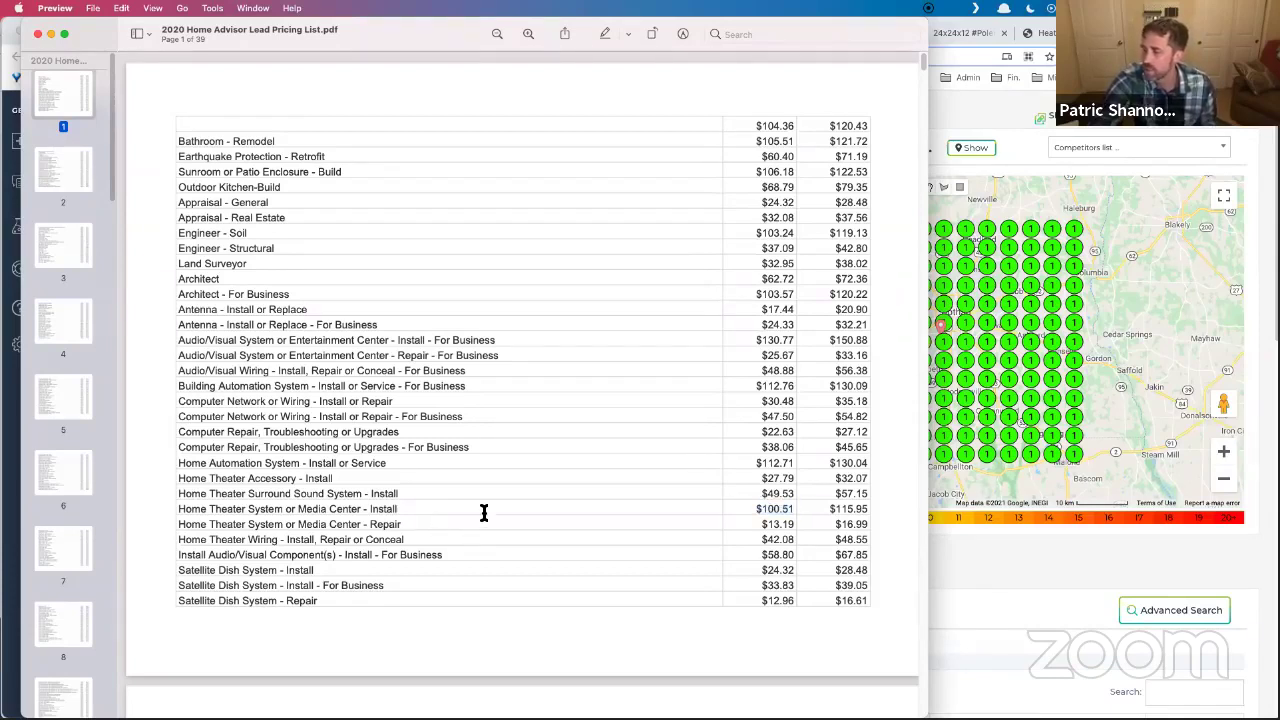
{"action": "left_click_drag", "start_coordinate": [745, 511], "coordinate": [796, 512]}
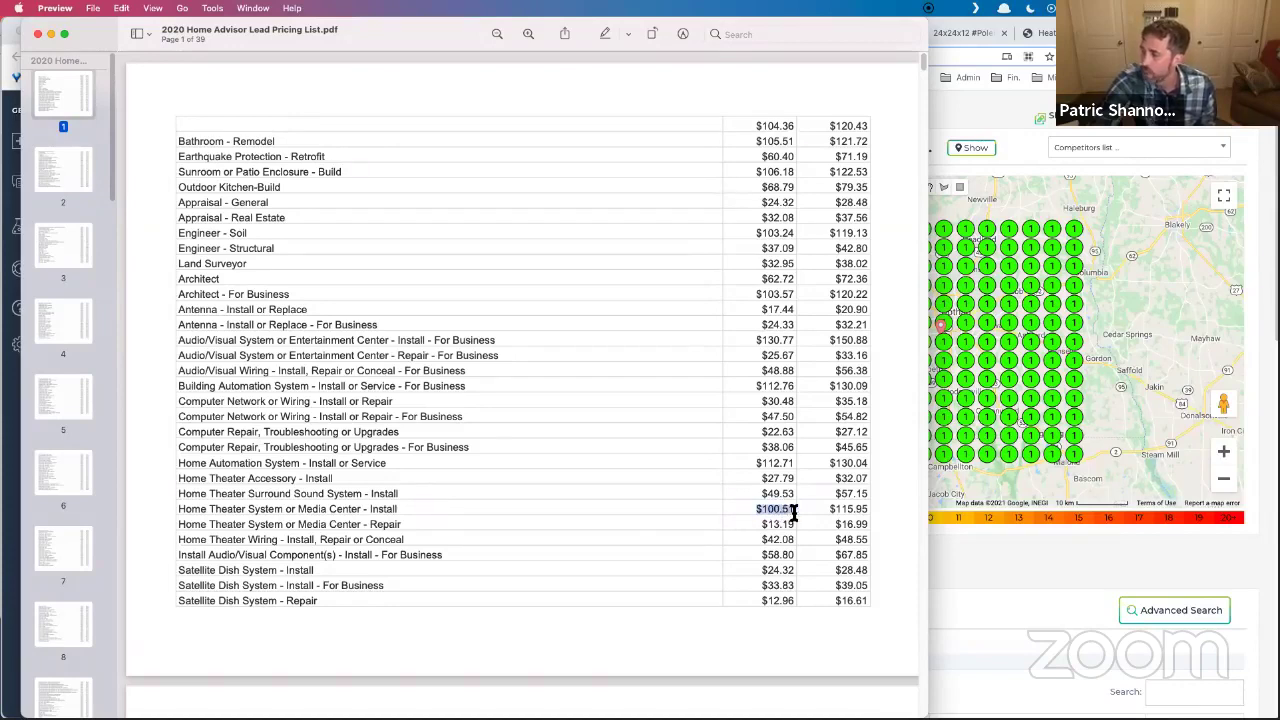
Examine page 2 of the pricing list, highlighting the Locksmith - Auto and Auto Glass Replace or Repair - Mobile entries.
{"action": "scroll", "coordinate": [762, 496], "scroll_direction": "down", "scroll_amount": 2}
{"action": "scroll", "coordinate": [757, 493], "scroll_direction": "down", "scroll_amount": 3}
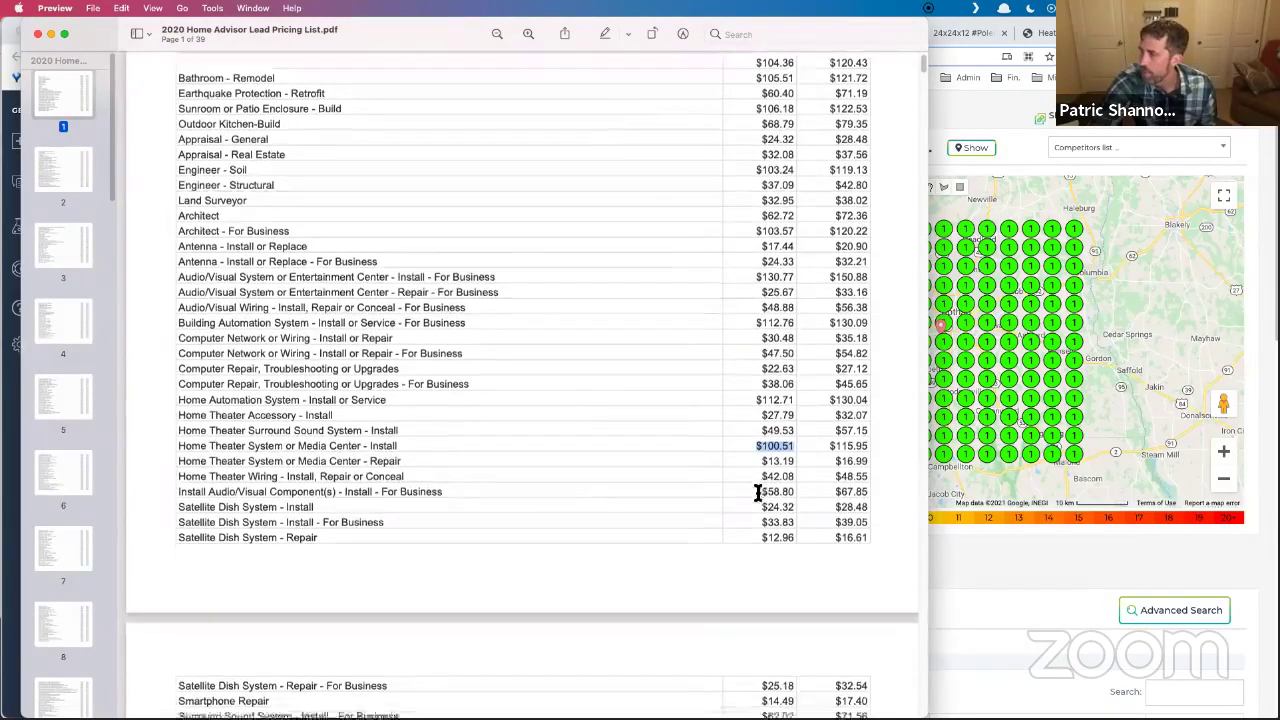
{"action": "scroll", "coordinate": [543, 500], "scroll_direction": "down", "scroll_amount": 5}
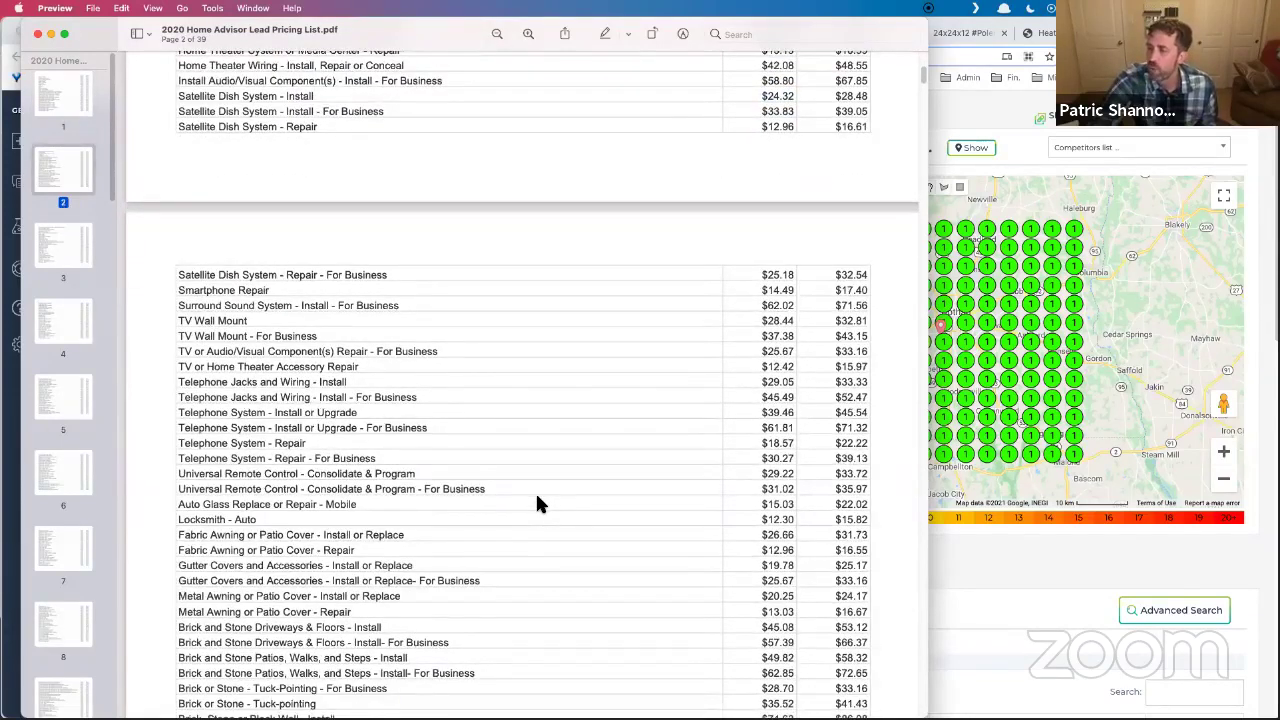
{"action": "scroll", "coordinate": [661, 505], "scroll_direction": "down", "scroll_amount": 1}
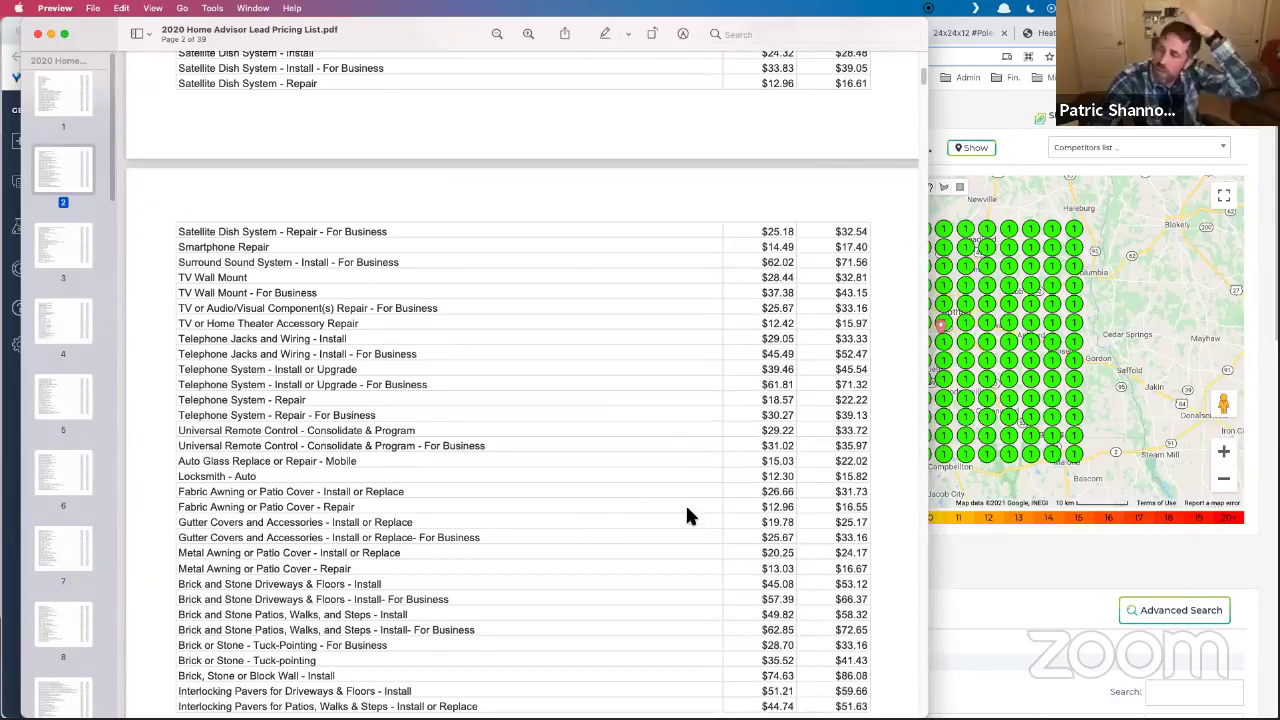
{"action": "scroll", "coordinate": [430, 472], "scroll_direction": "down", "scroll_amount": 1}
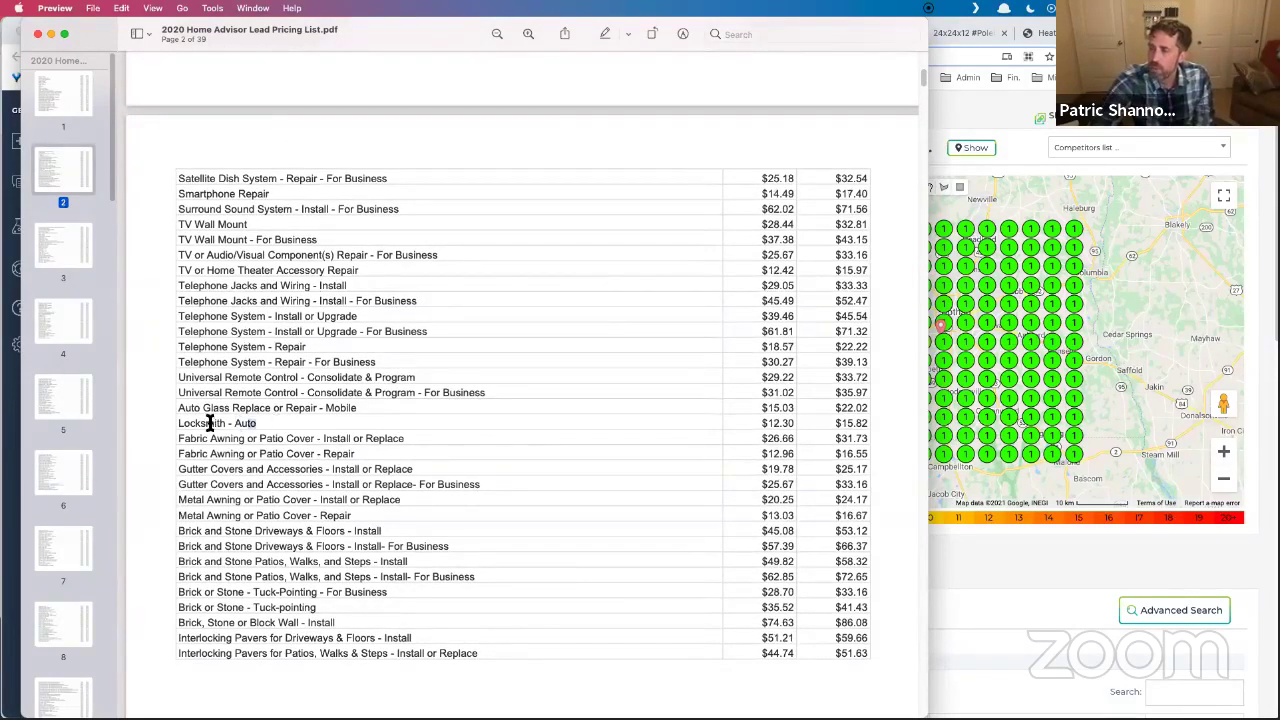
{"action": "left_click_drag", "start_coordinate": [256, 423], "coordinate": [178, 423]}
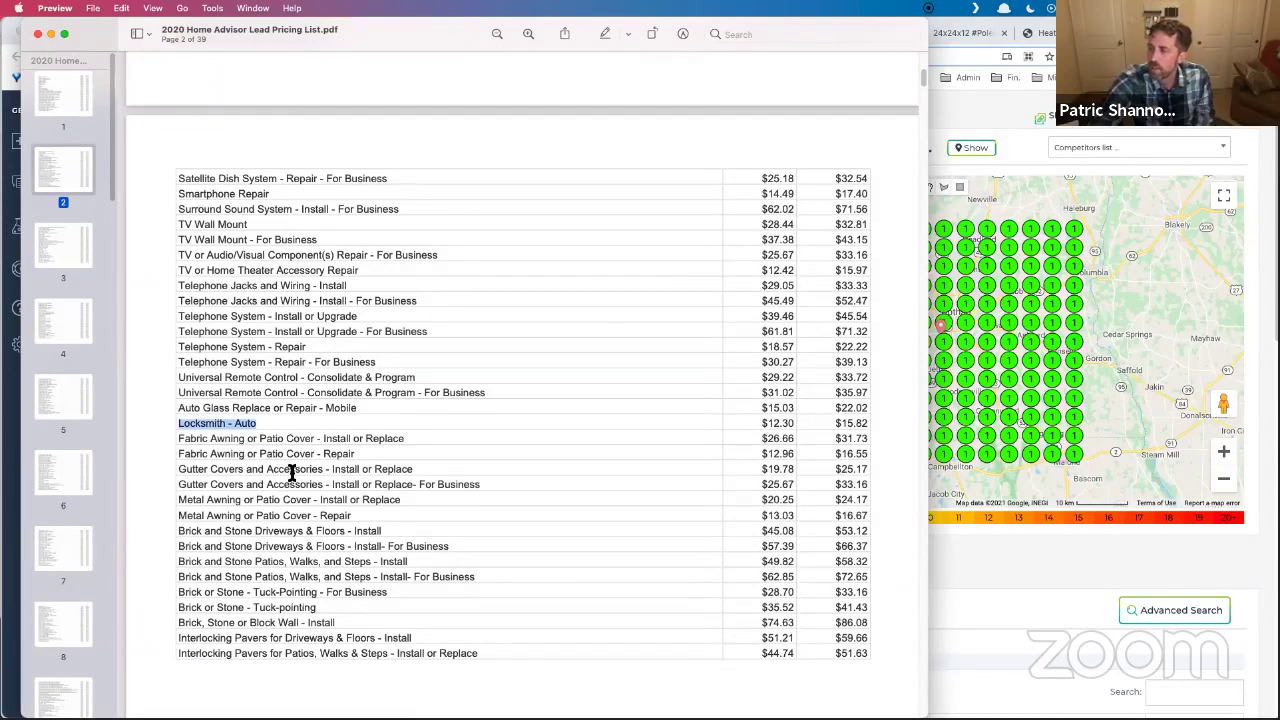
{"action": "scroll", "coordinate": [291, 472], "scroll_direction": "down", "scroll_amount": 1}
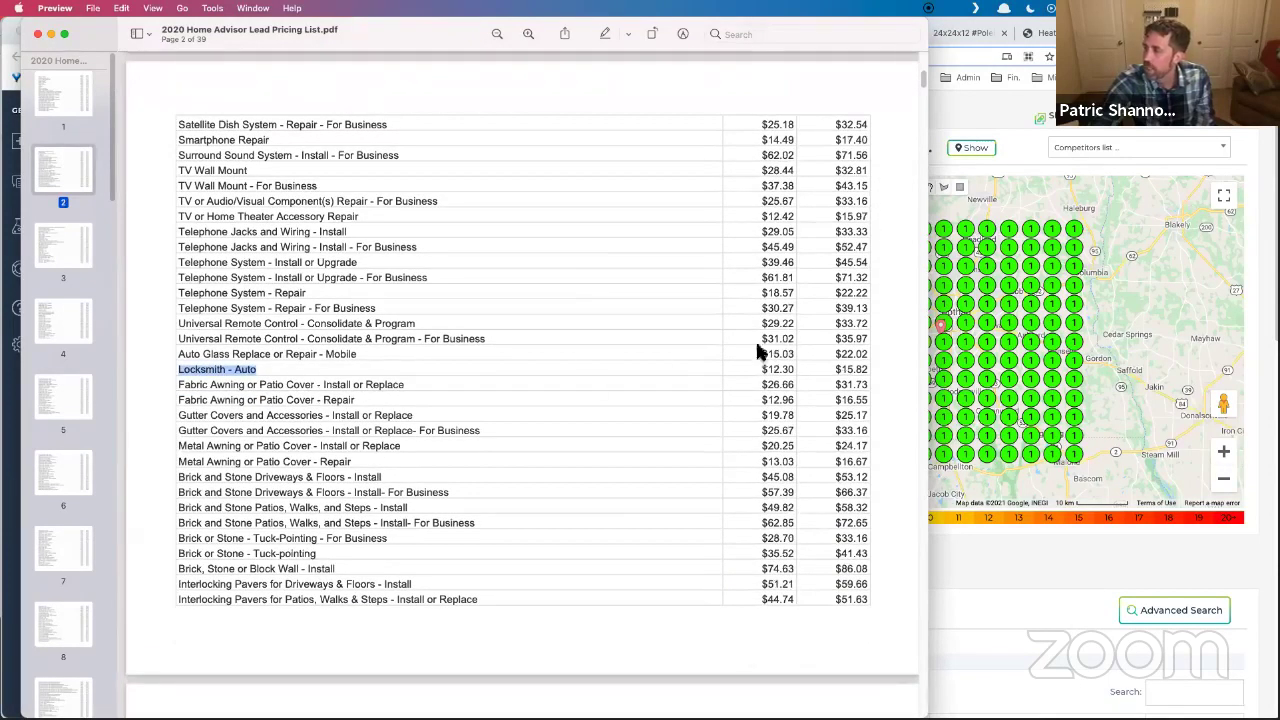
{"action": "left_click", "coordinate": [334, 354]}
{"action": "left_click_drag", "start_coordinate": [380, 352], "coordinate": [165, 354]}
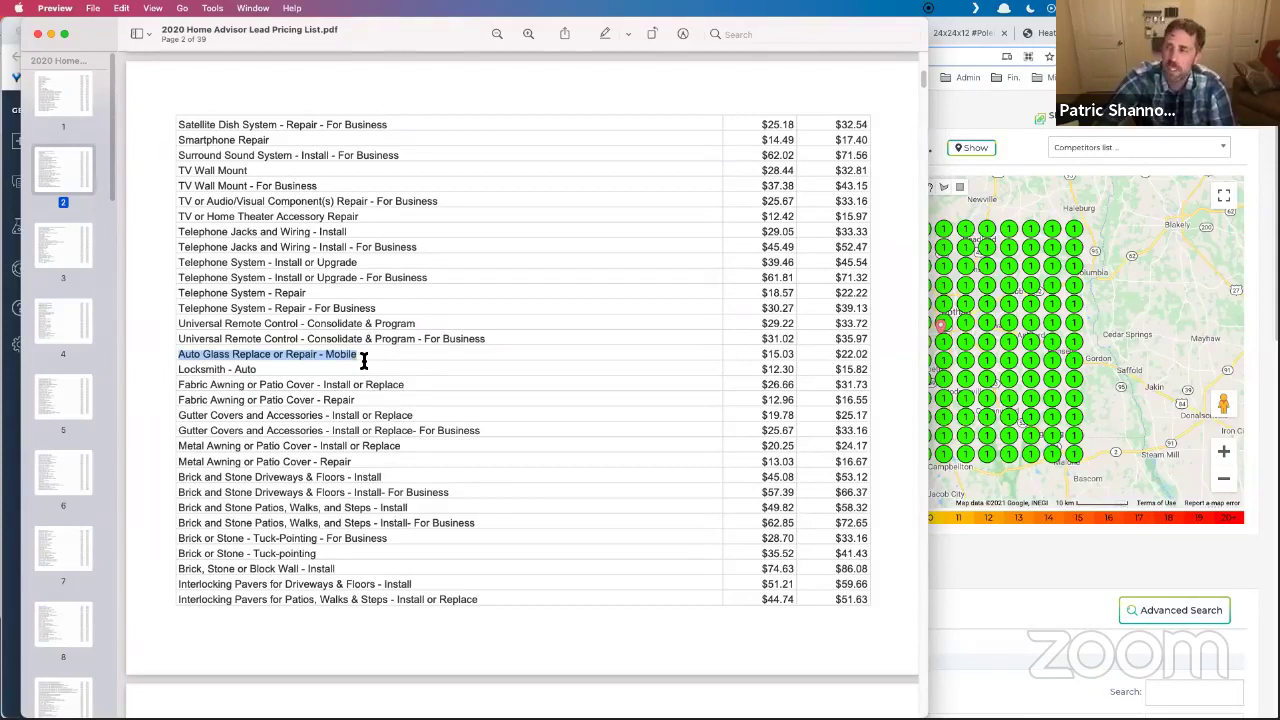
{"action": "left_click_drag", "start_coordinate": [363, 361], "coordinate": [173, 355]}
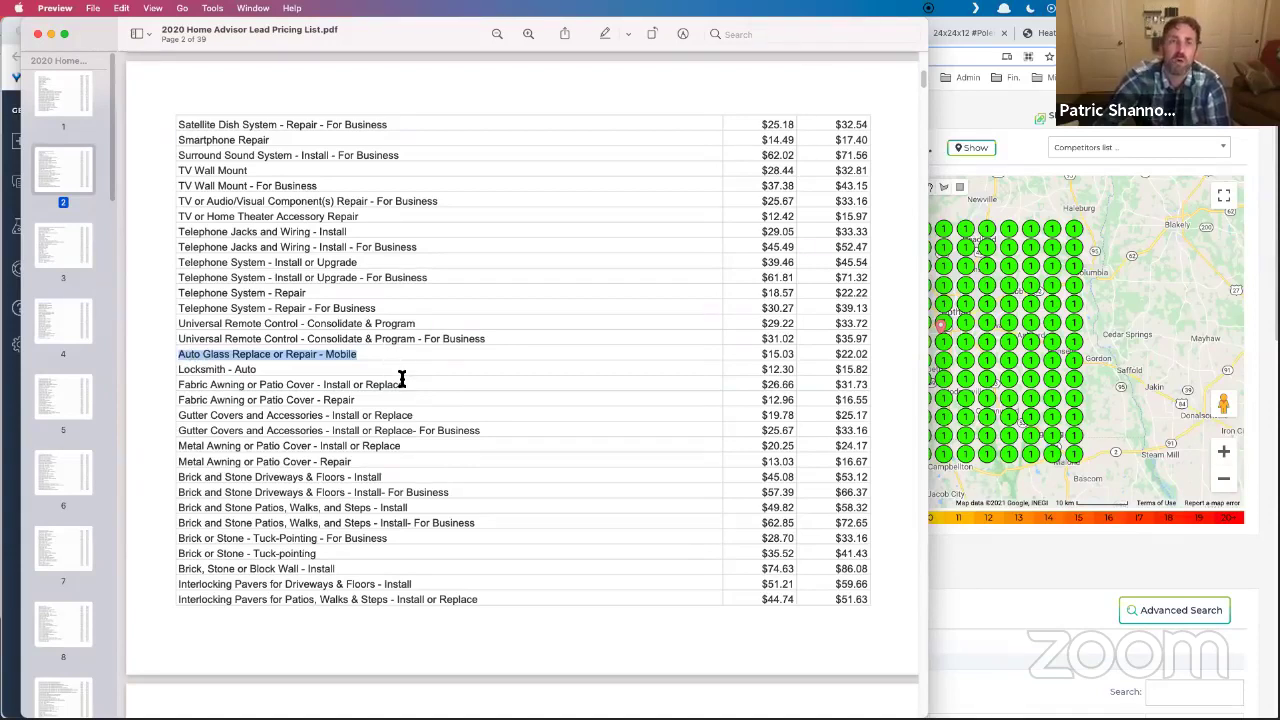
Find and highlight the Cabinets - Install Only (Materials Provided by Consumer) entry on page 3.
{"action": "scroll", "coordinate": [421, 388], "scroll_direction": "down", "scroll_amount": 1}
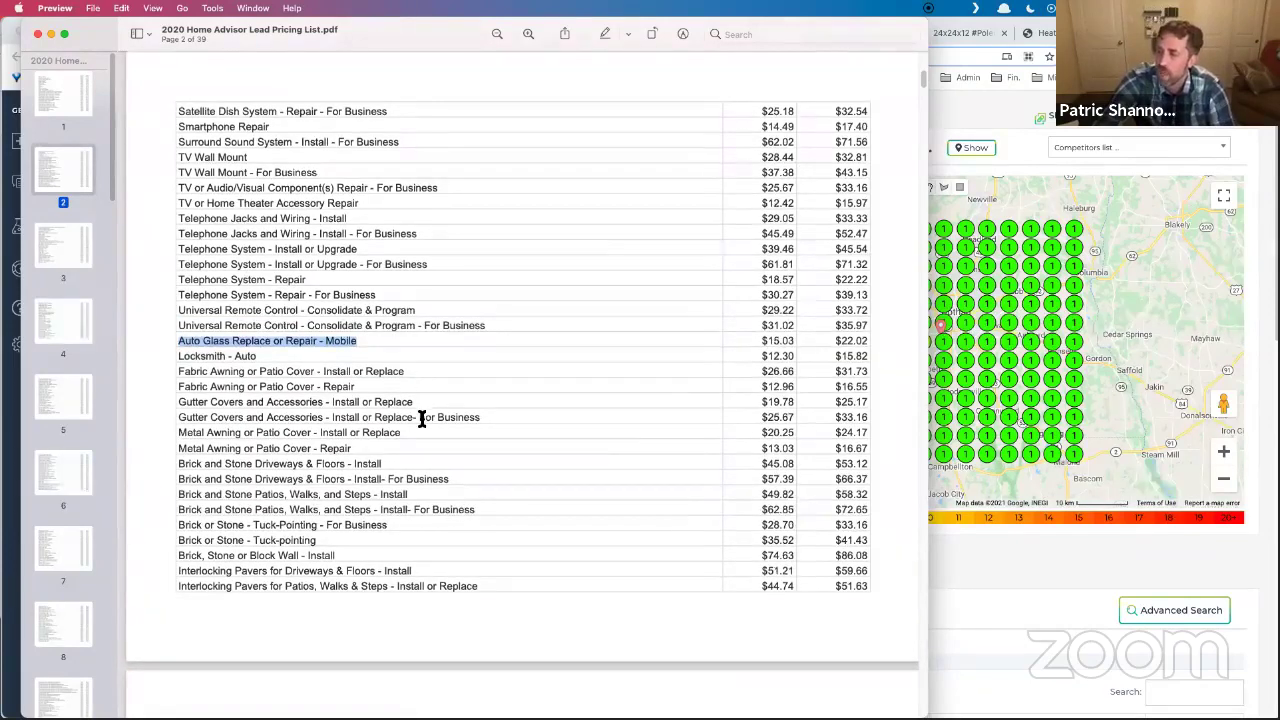
{"action": "scroll", "coordinate": [423, 415], "scroll_direction": "down", "scroll_amount": 2}
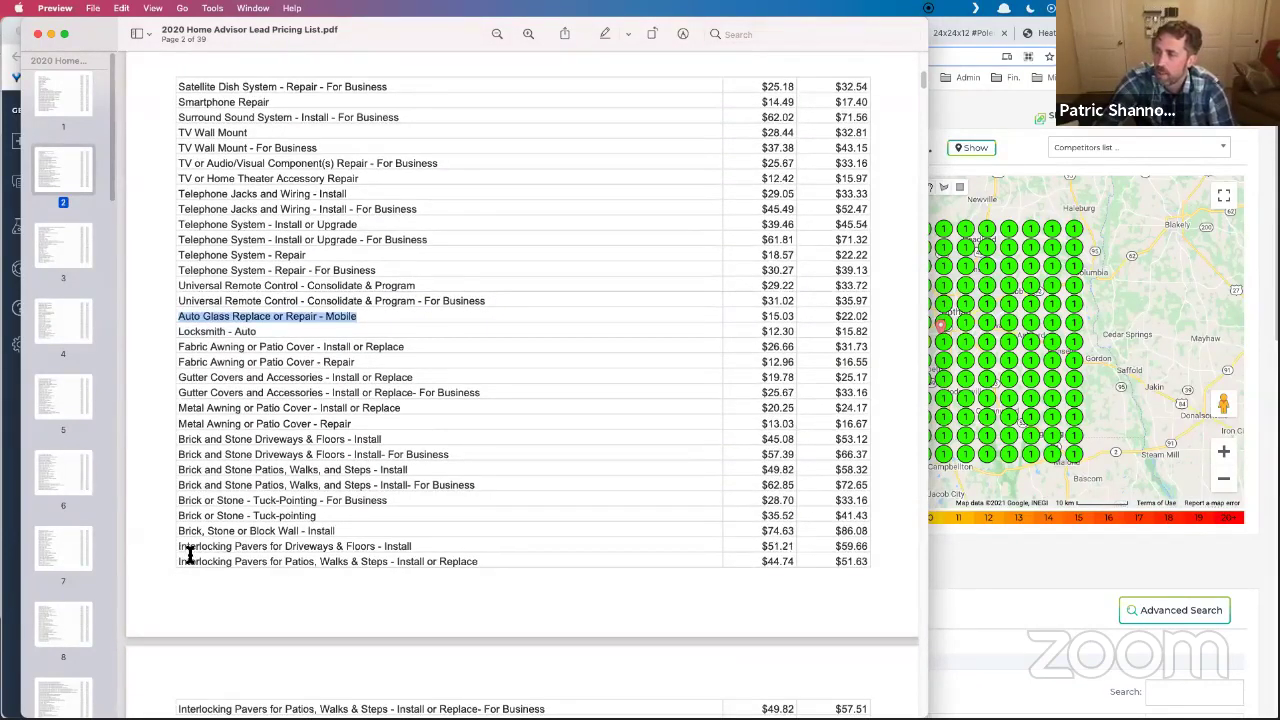
{"action": "scroll", "coordinate": [189, 552], "scroll_direction": "down", "scroll_amount": 10}
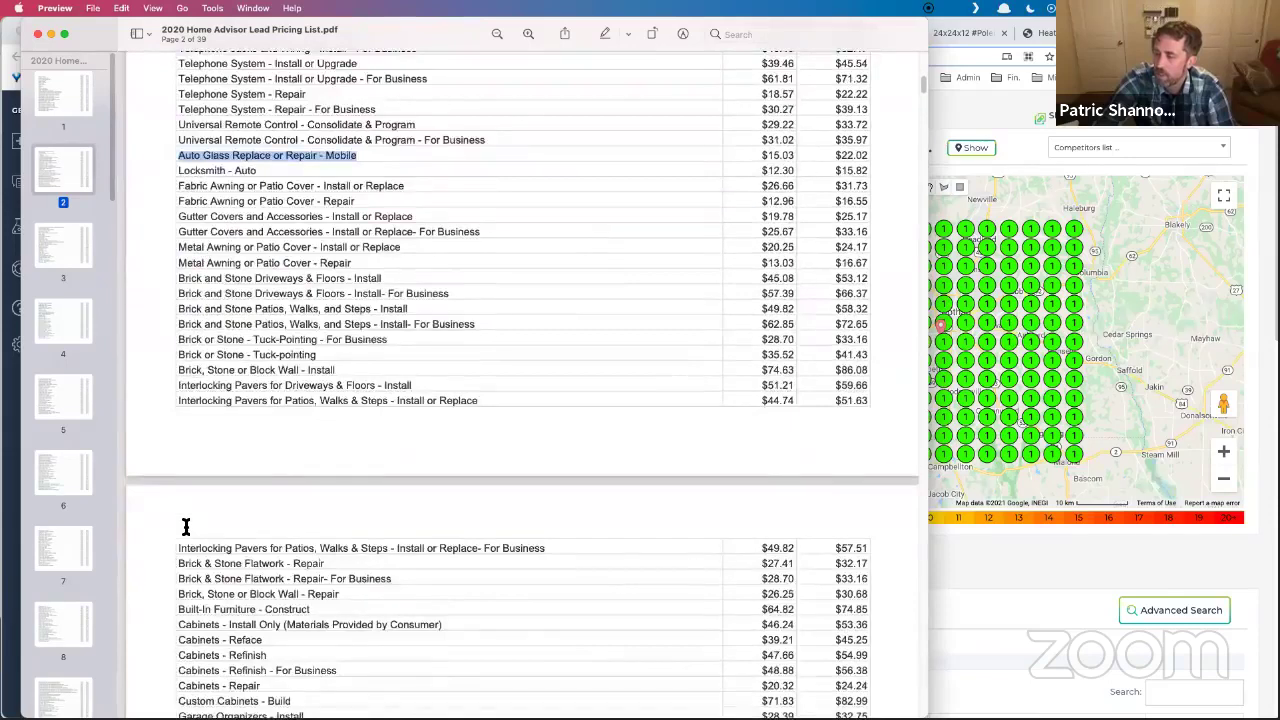
{"action": "scroll", "coordinate": [186, 526], "scroll_direction": "down", "scroll_amount": 12}
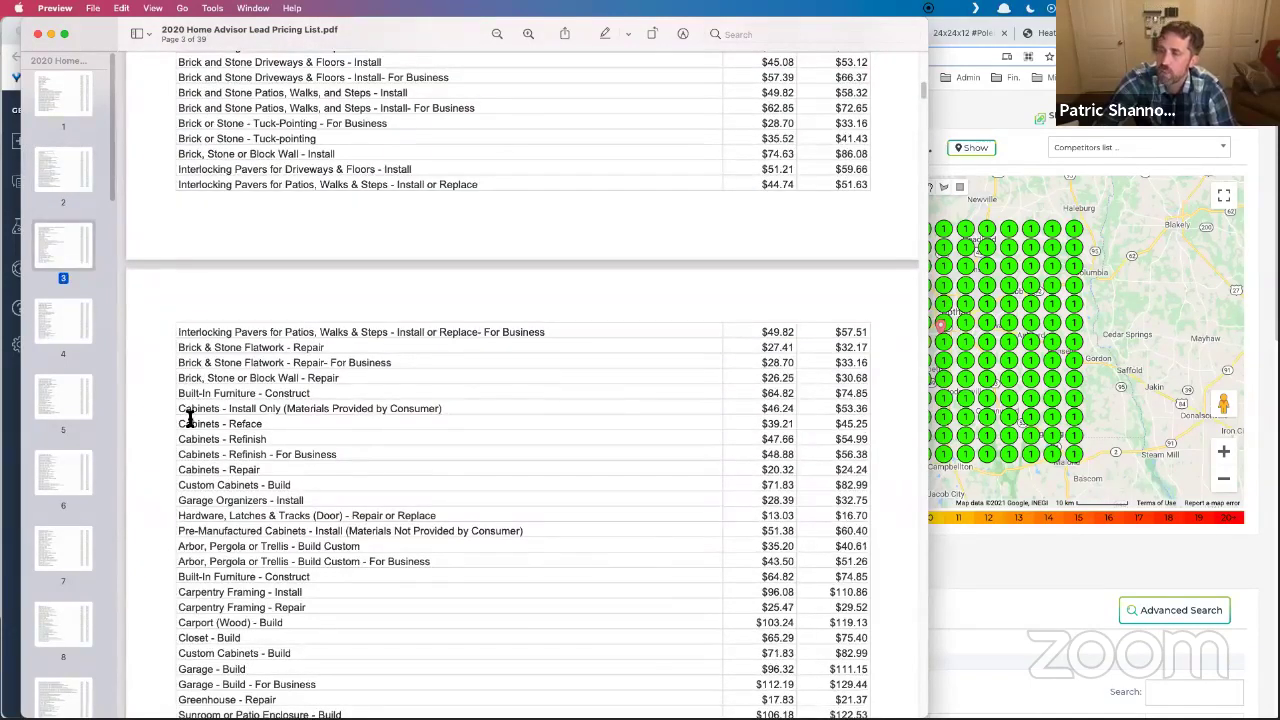
{"action": "left_click_drag", "start_coordinate": [180, 408], "coordinate": [450, 408]}
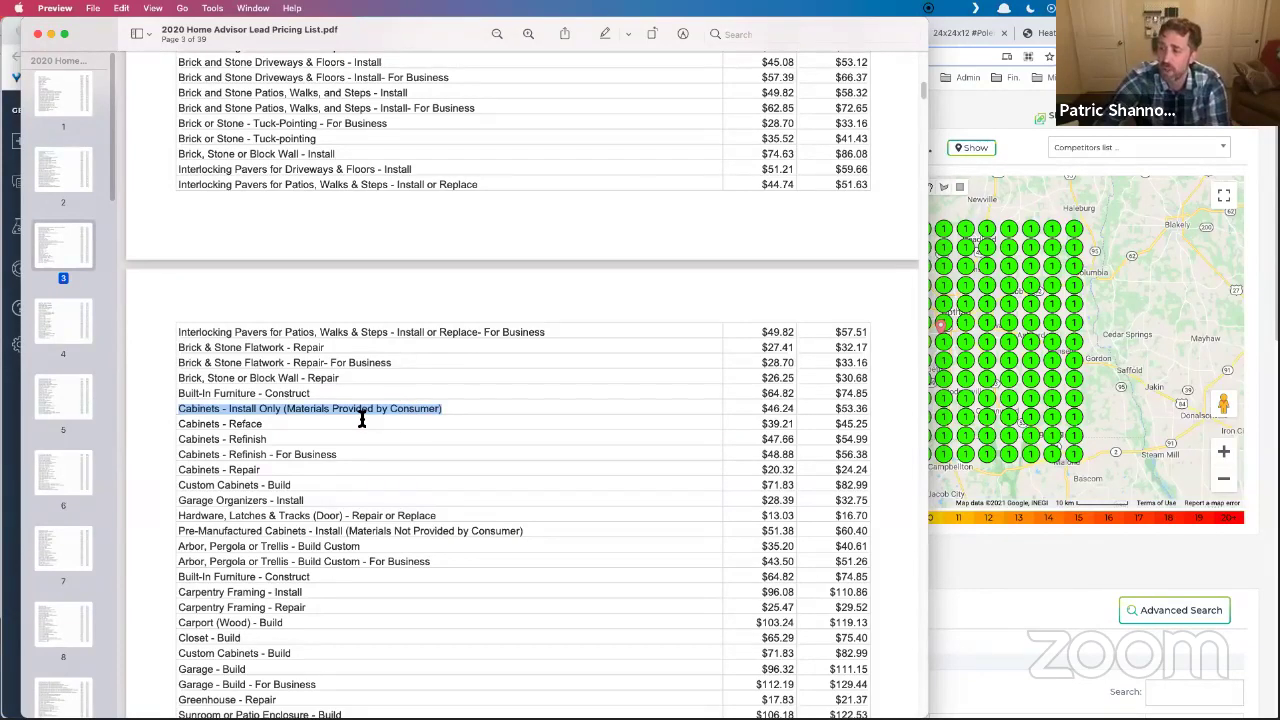
Examine the lead prices on pages 3 and 4, from cabinets and carpentry through wood fences, central A/C and furnace installs.
{"action": "scroll", "coordinate": [362, 418], "scroll_direction": "down", "scroll_amount": 3}
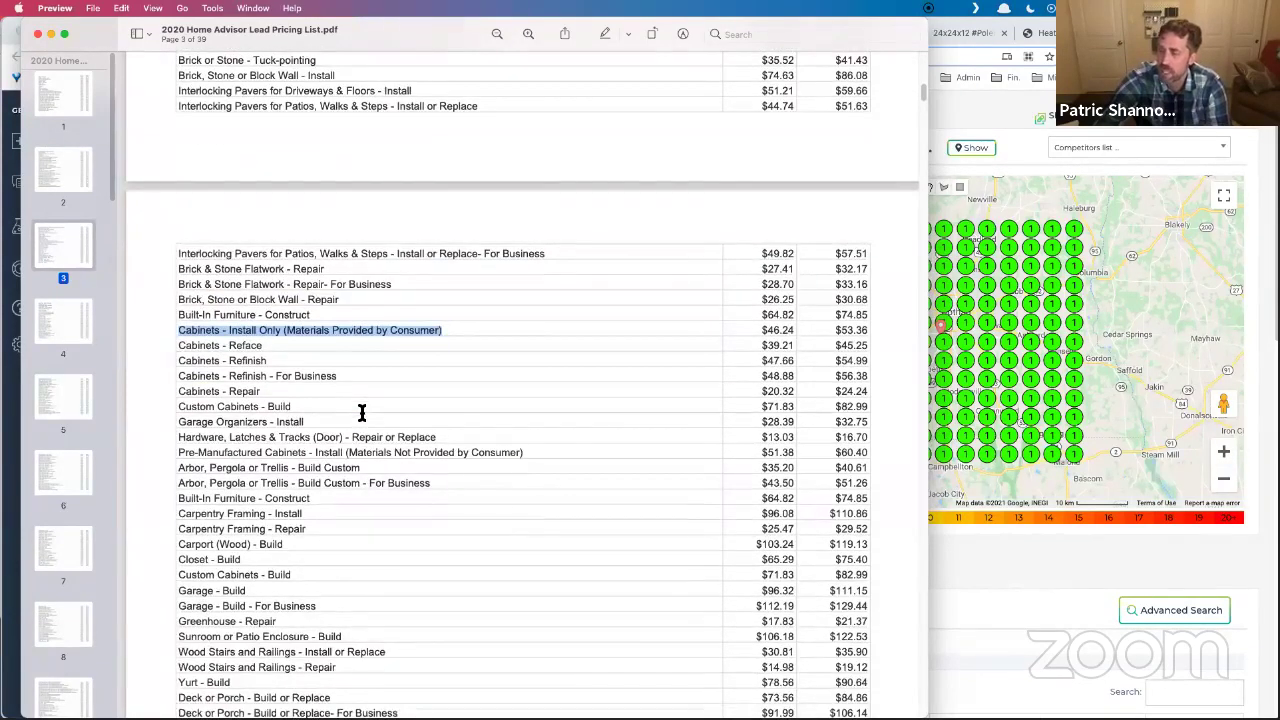
{"action": "scroll", "coordinate": [362, 413], "scroll_direction": "down", "scroll_amount": 2}
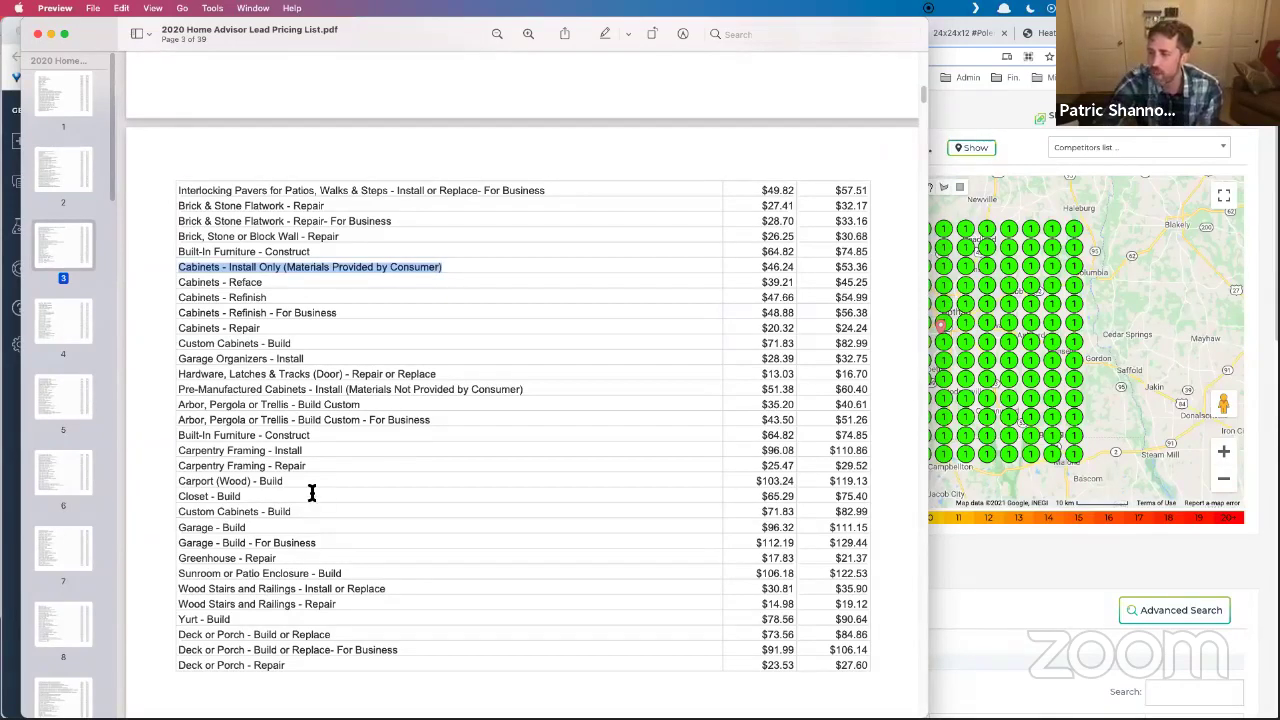
{"action": "scroll", "coordinate": [310, 485], "scroll_direction": "down", "scroll_amount": 1}
{"action": "scroll", "coordinate": [310, 485], "scroll_direction": "down", "scroll_amount": 10}
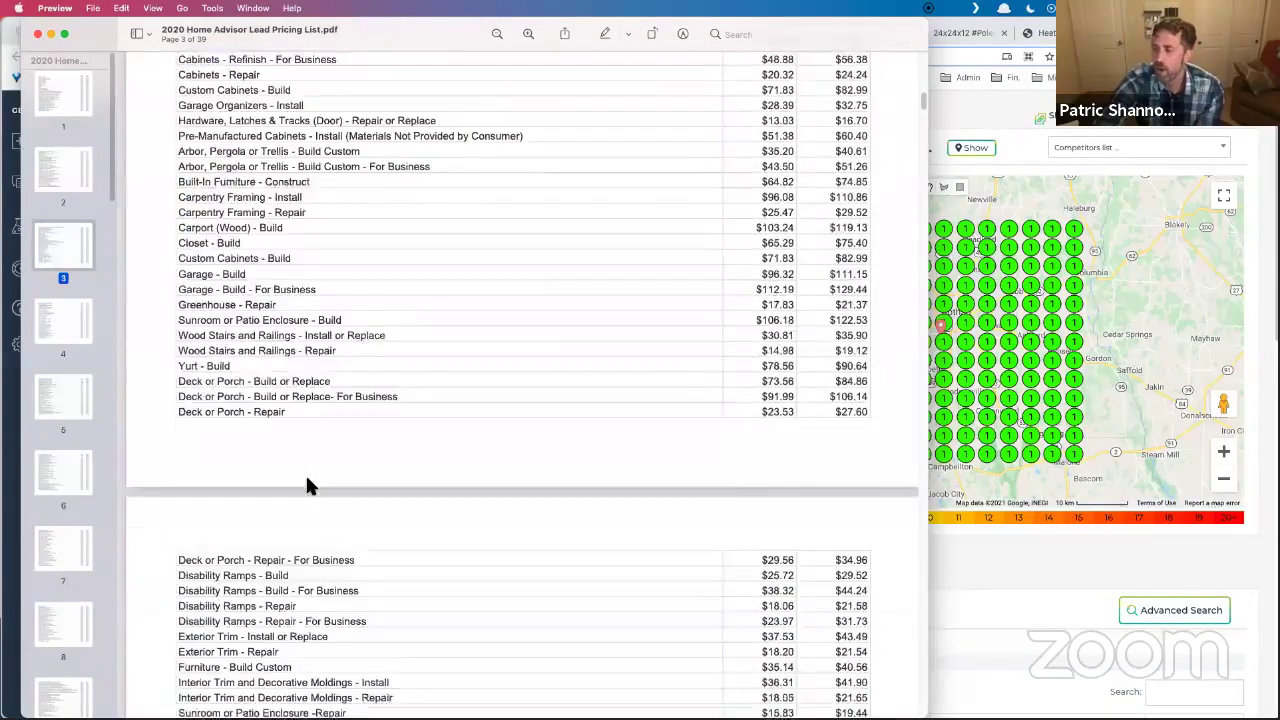
{"action": "scroll", "coordinate": [308, 482], "scroll_direction": "down", "scroll_amount": 4}
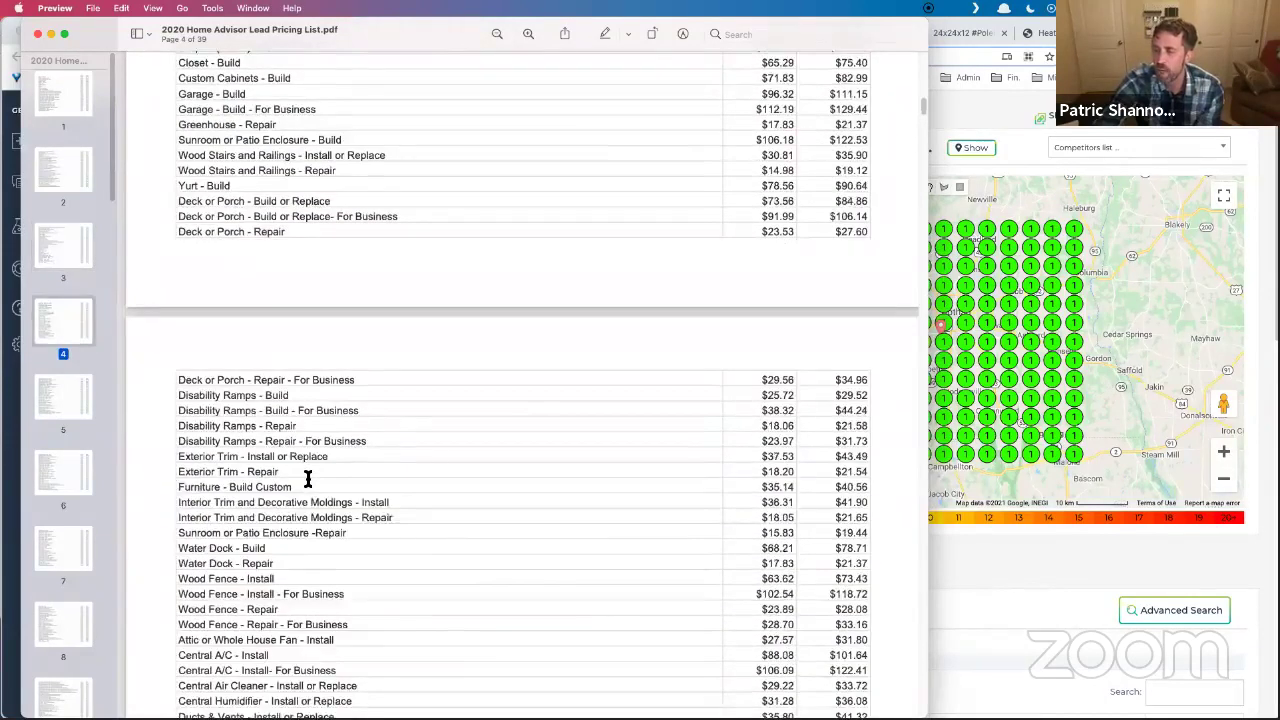
{"action": "scroll", "coordinate": [306, 480], "scroll_direction": "down", "scroll_amount": 3}
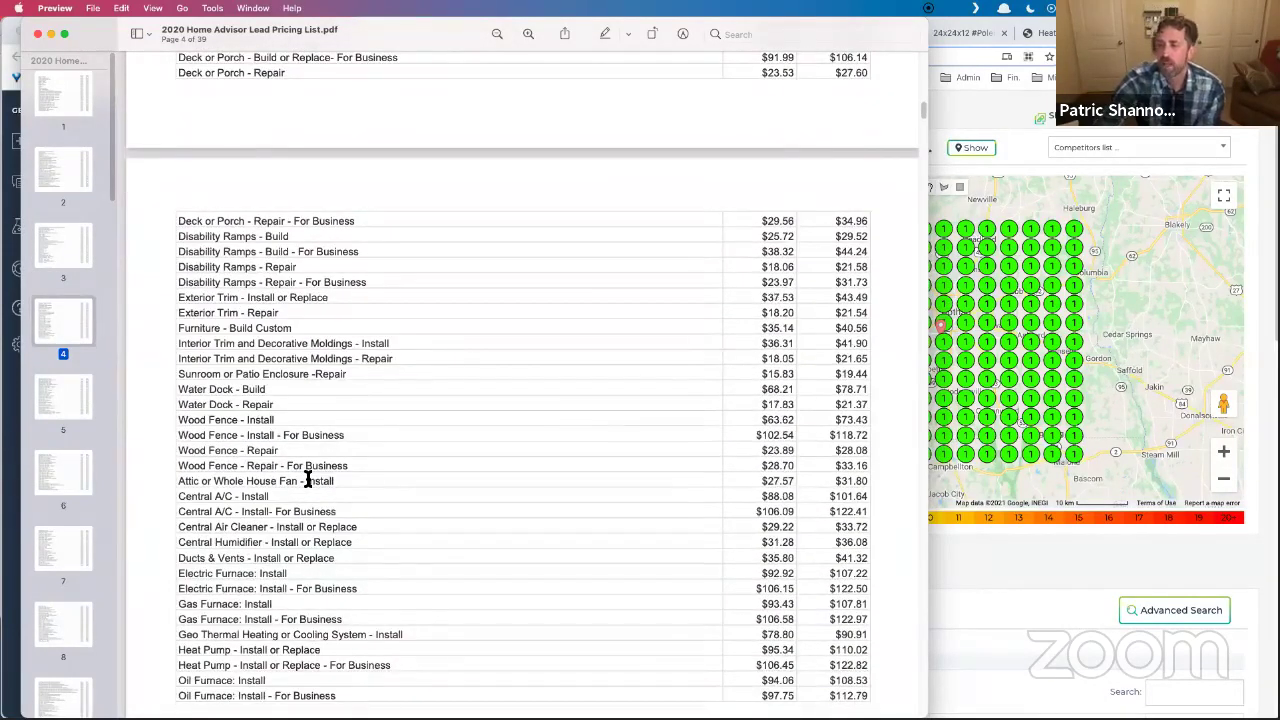
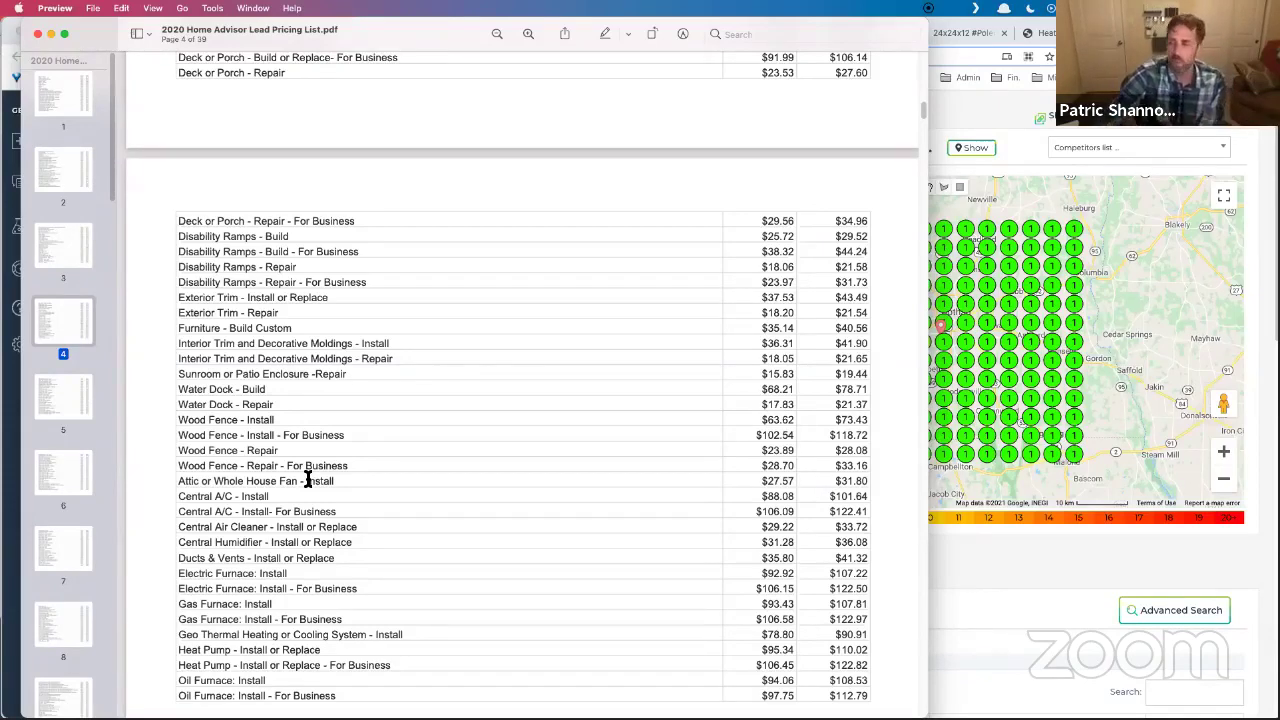
Find the Outdoor Mist Cooling System - Service or Repair entries on page 5 and highlight them, including part of the non-business entry.
{"action": "scroll", "coordinate": [431, 384], "scroll_direction": "down", "scroll_amount": 10}
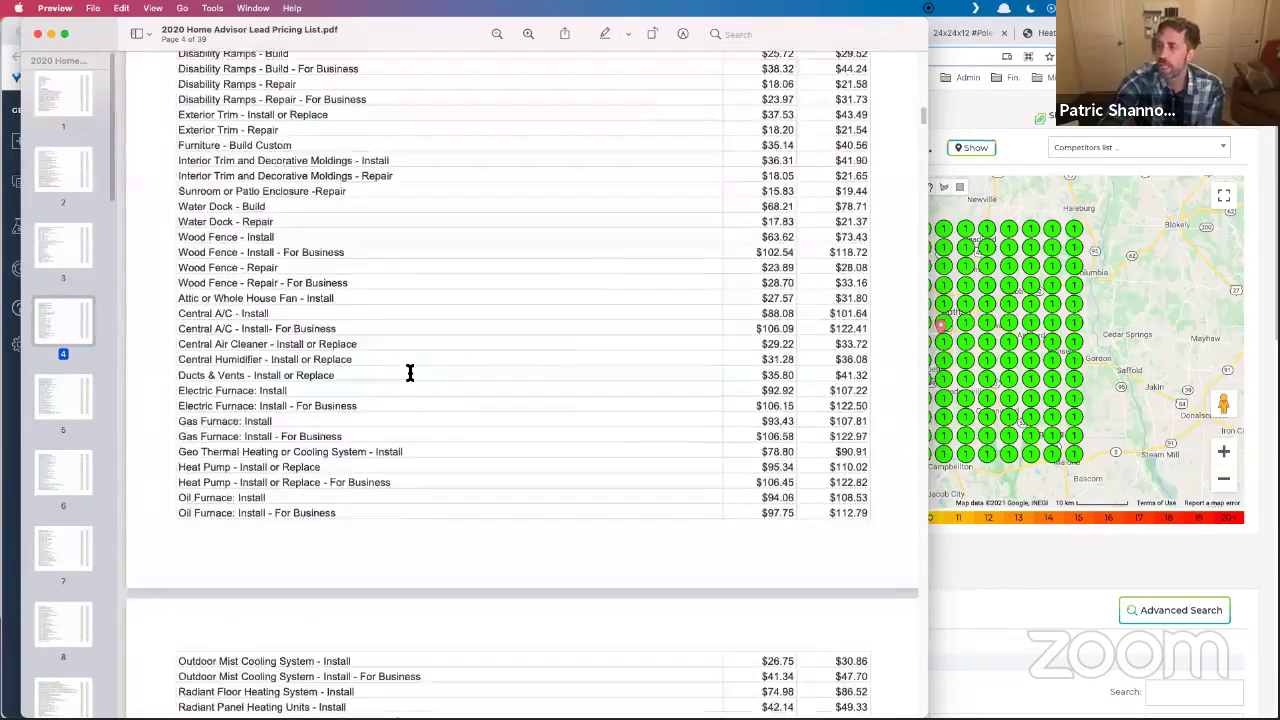
{"action": "scroll", "coordinate": [394, 362], "scroll_direction": "down", "scroll_amount": 2}
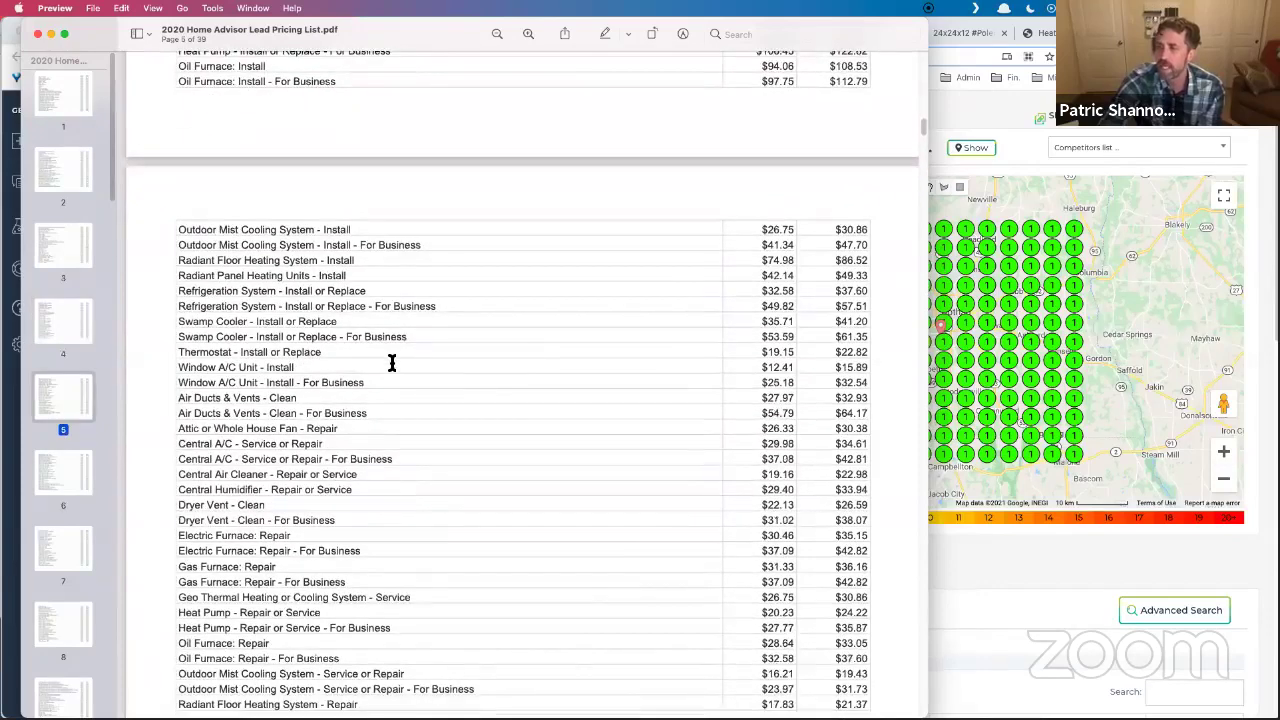
{"action": "scroll", "coordinate": [393, 363], "scroll_direction": "down", "scroll_amount": 4}
{"action": "scroll", "coordinate": [392, 363], "scroll_direction": "down", "scroll_amount": 1}
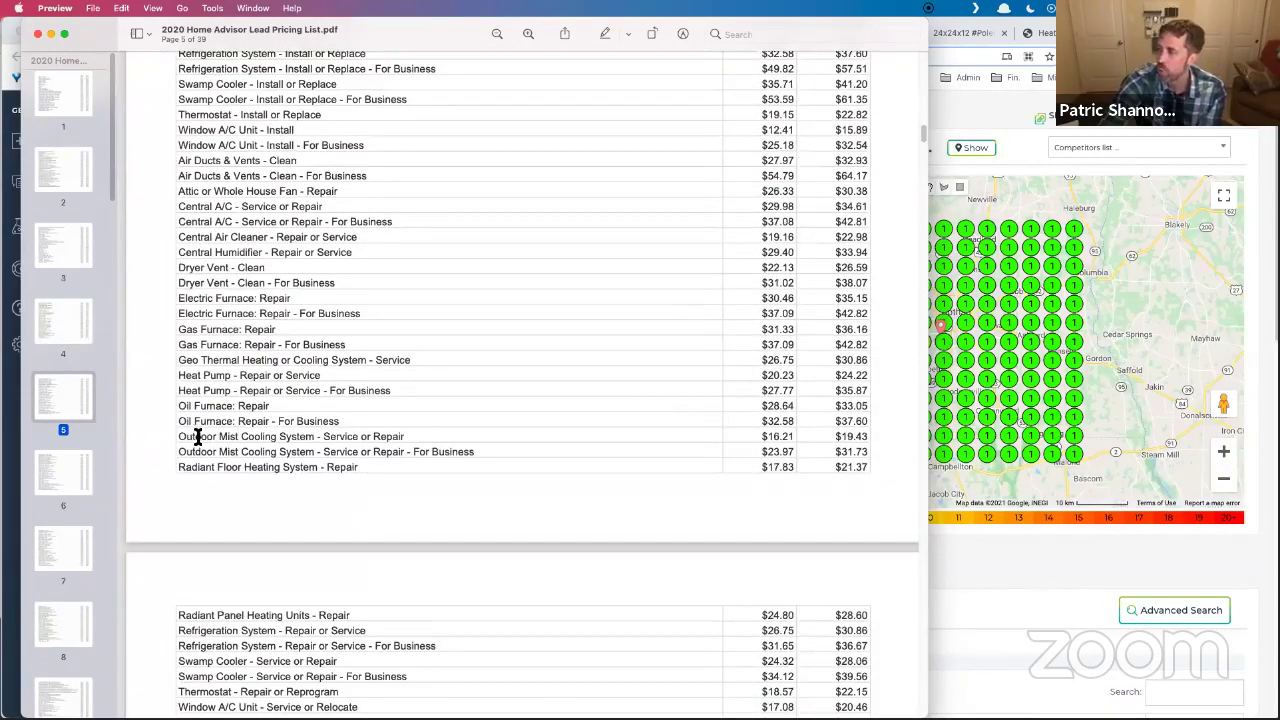
{"action": "left_click_drag", "start_coordinate": [180, 437], "coordinate": [469, 449]}
{"action": "scroll", "coordinate": [463, 444], "scroll_direction": "down", "scroll_amount": 2}
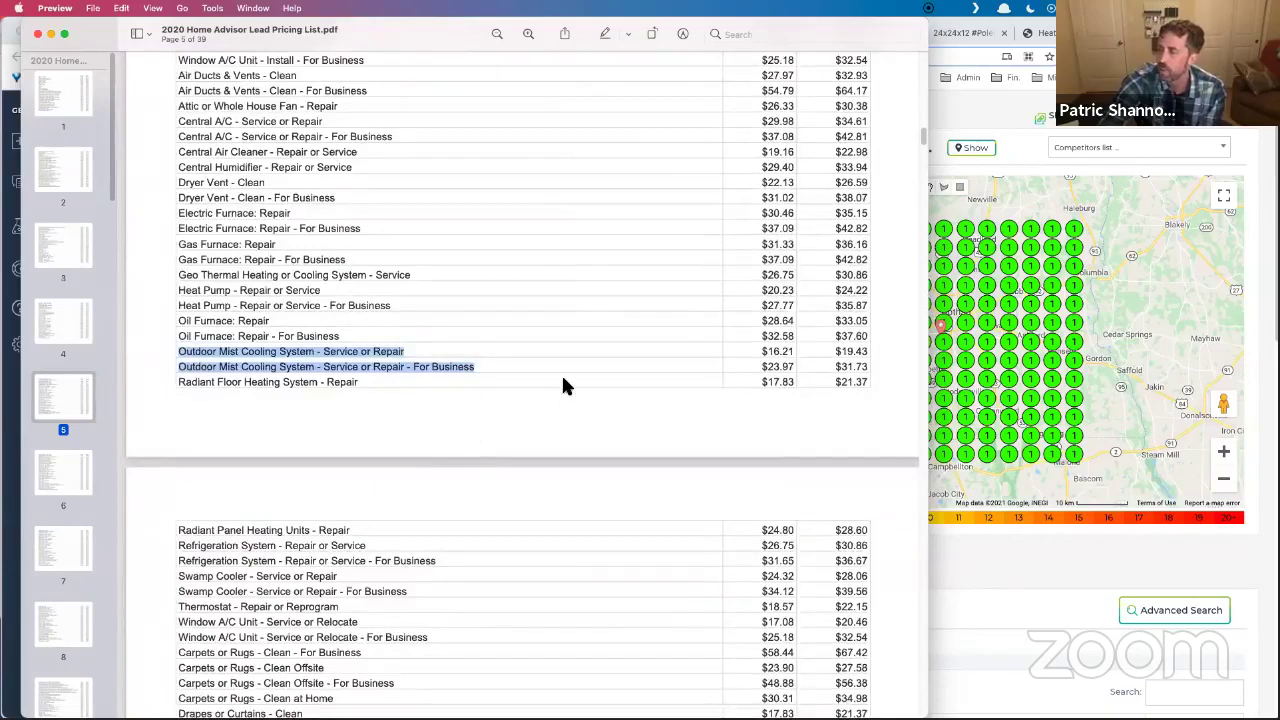
{"action": "scroll", "coordinate": [592, 363], "scroll_direction": "down", "scroll_amount": 1}
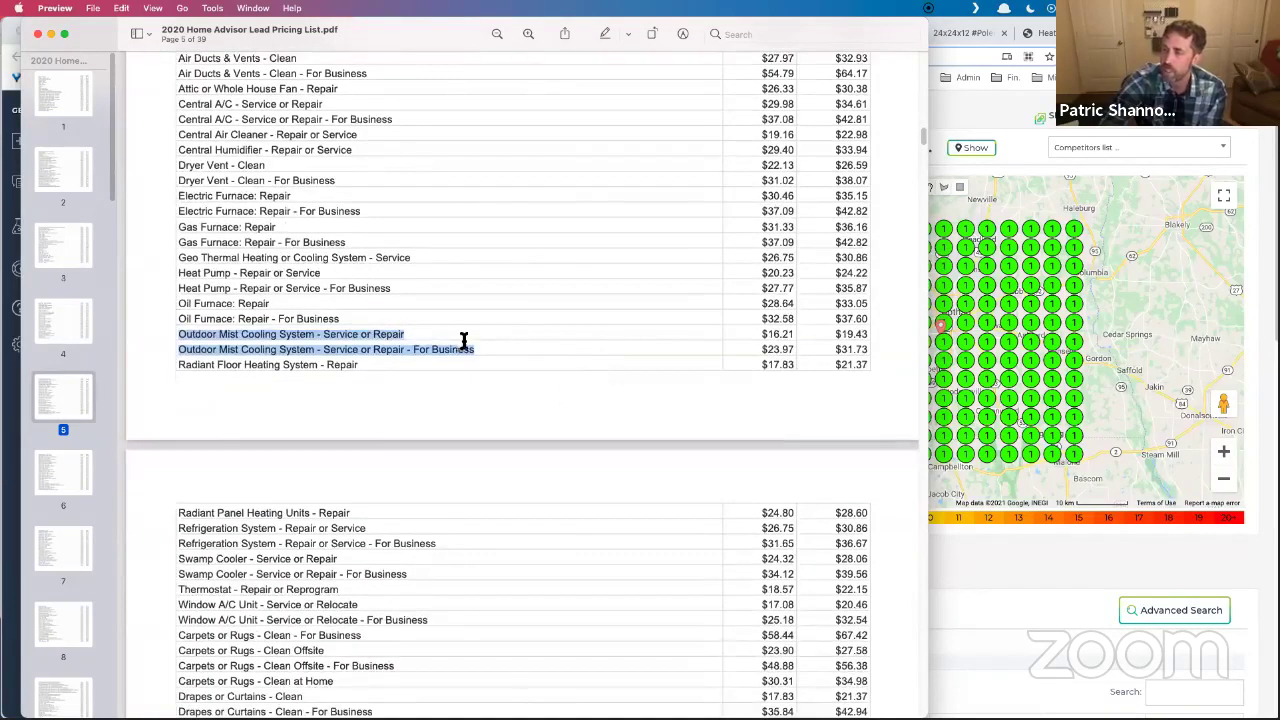
{"action": "left_click", "coordinate": [395, 346]}
{"action": "left_click_drag", "start_coordinate": [426, 334], "coordinate": [305, 334]}
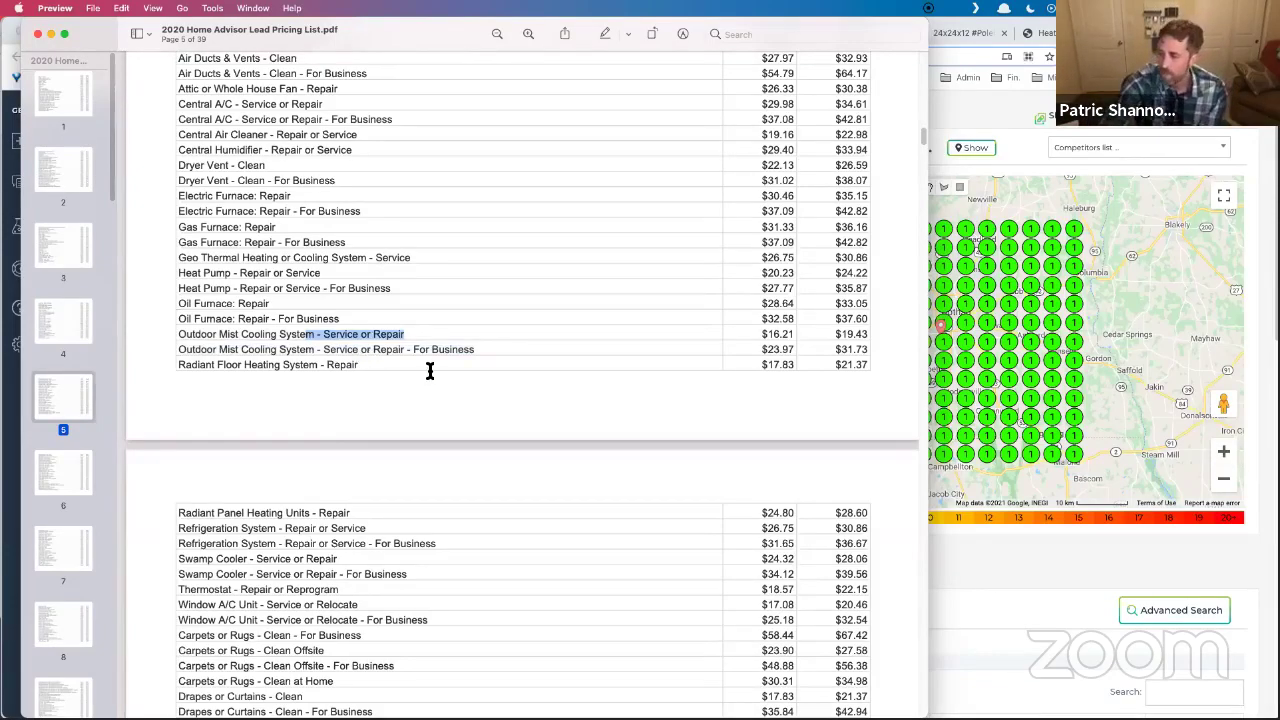
Look through pages 6 to 8 of the pricing list, covering the painting, cleaning and concrete service lead prices.
{"action": "scroll", "coordinate": [430, 371], "scroll_direction": "down", "scroll_amount": 10}
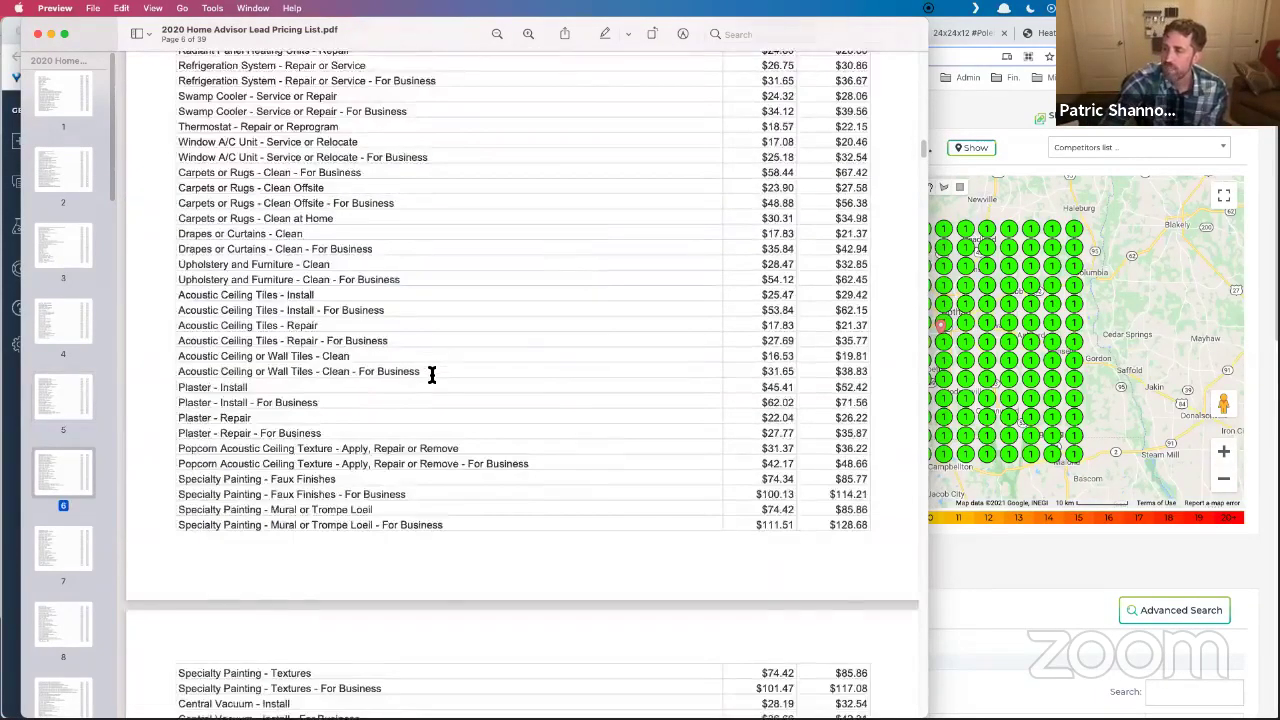
{"action": "scroll", "coordinate": [432, 374], "scroll_direction": "down", "scroll_amount": 10}
{"action": "scroll", "coordinate": [432, 374], "scroll_direction": "down", "scroll_amount": 10}
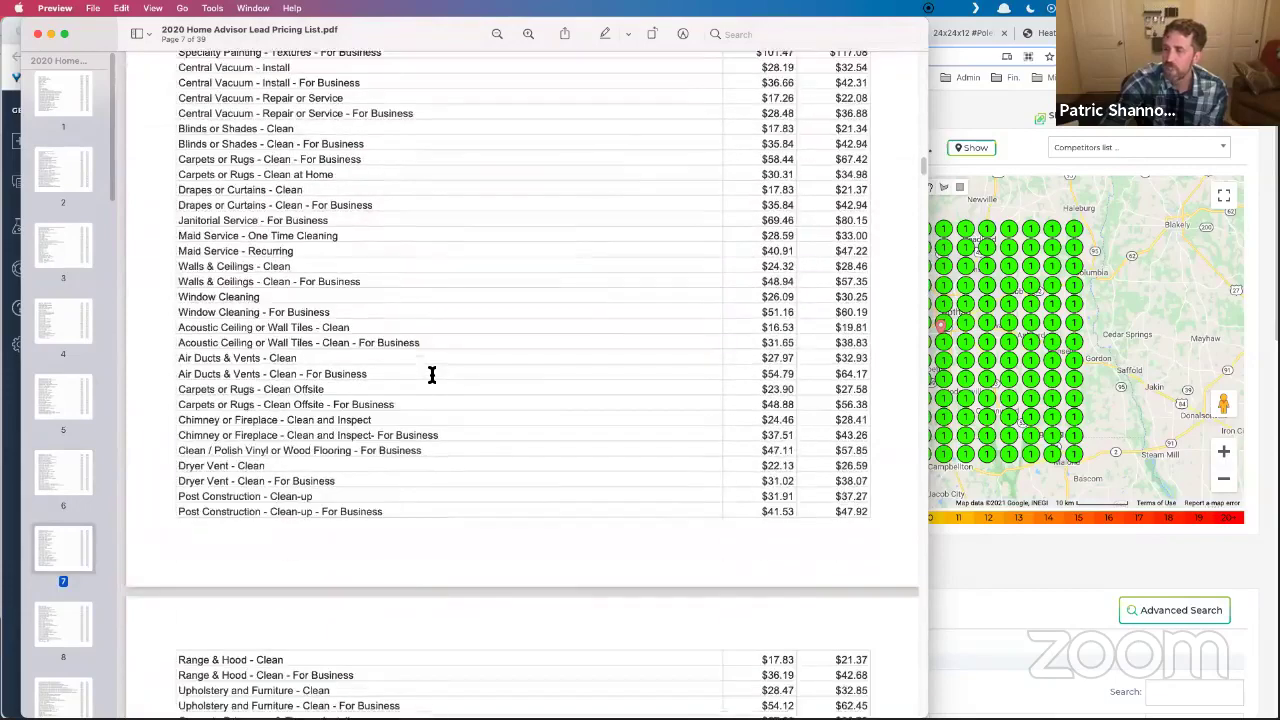
{"action": "scroll", "coordinate": [433, 372], "scroll_direction": "down", "scroll_amount": 2}
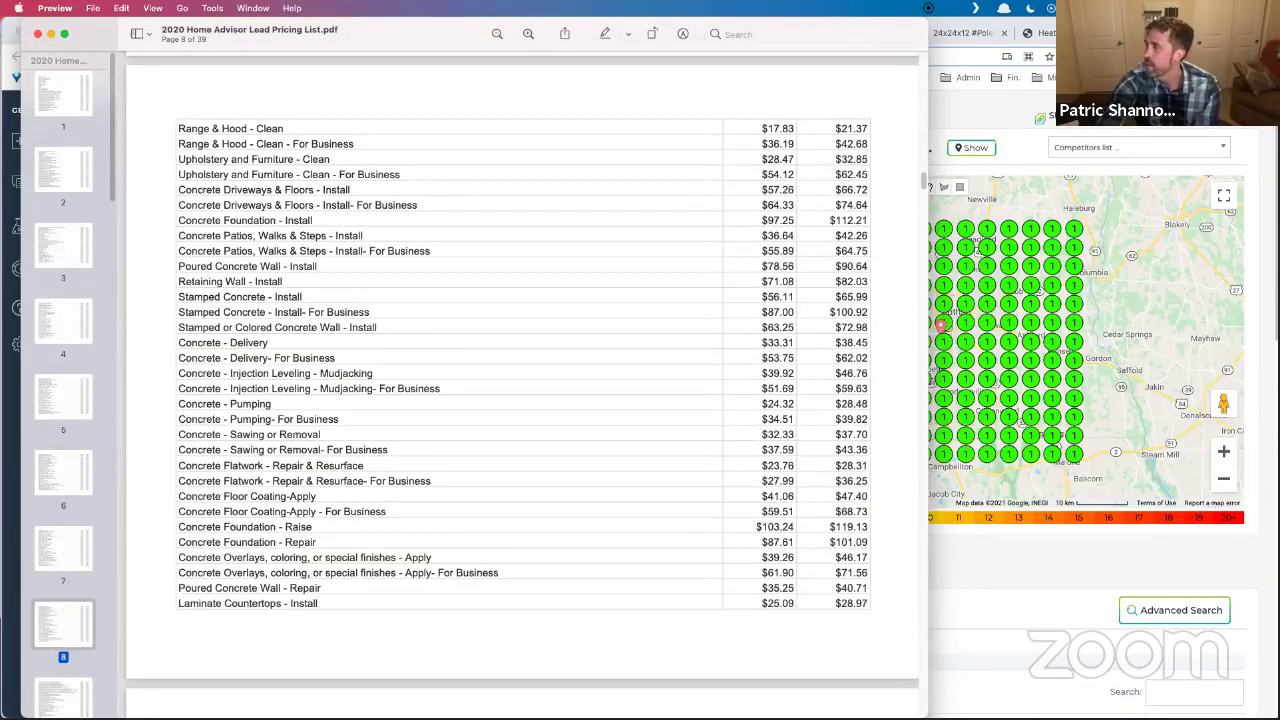
Switch to Chrome, search for "cities by population united states" in a new tab, and open Wikipedia's List of United States cities by population.
{"action": "key", "text": "super+Tab"}
{"action": "key", "text": "super+t"}
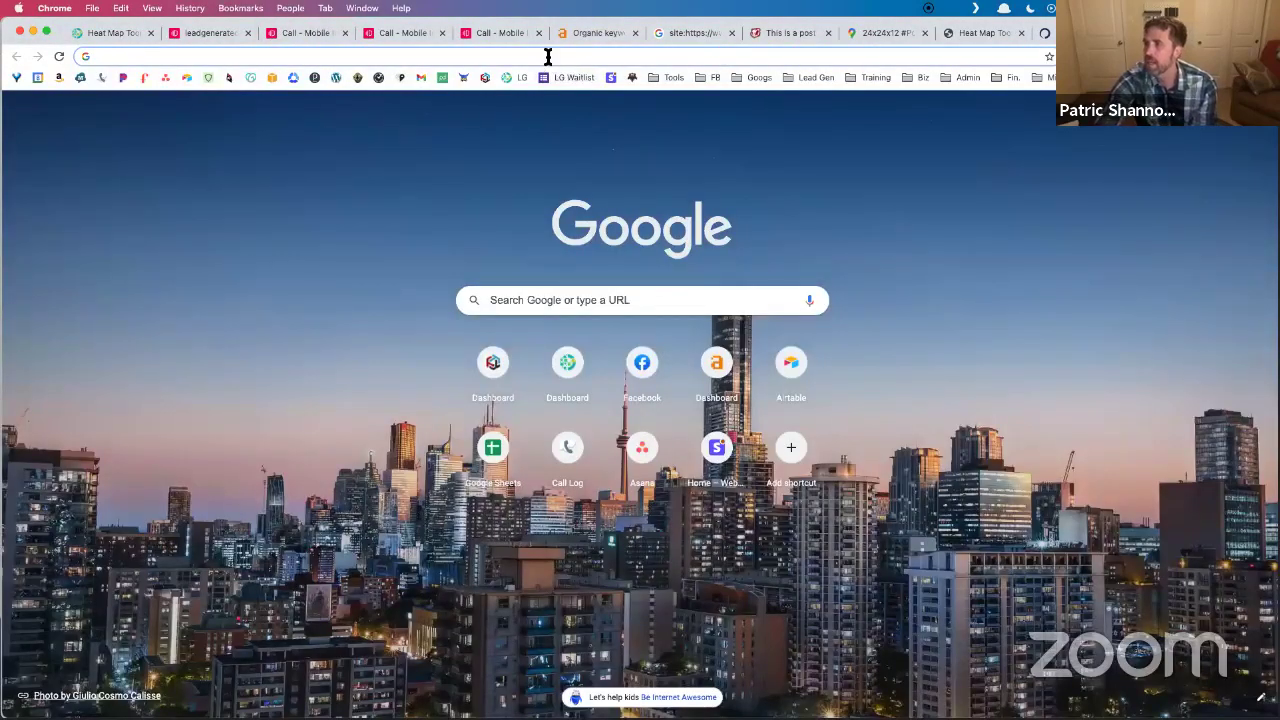
{"action": "left_click", "coordinate": [546, 57]}
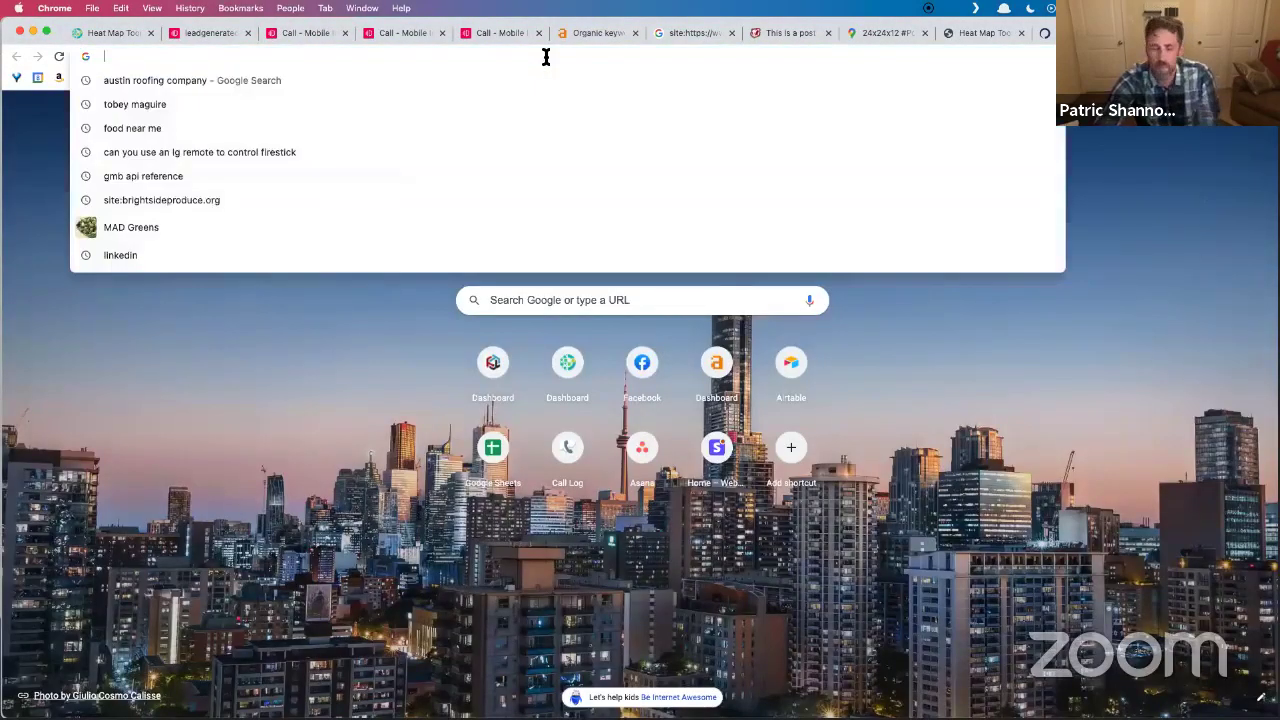
{"action": "type", "text": "cities b"}
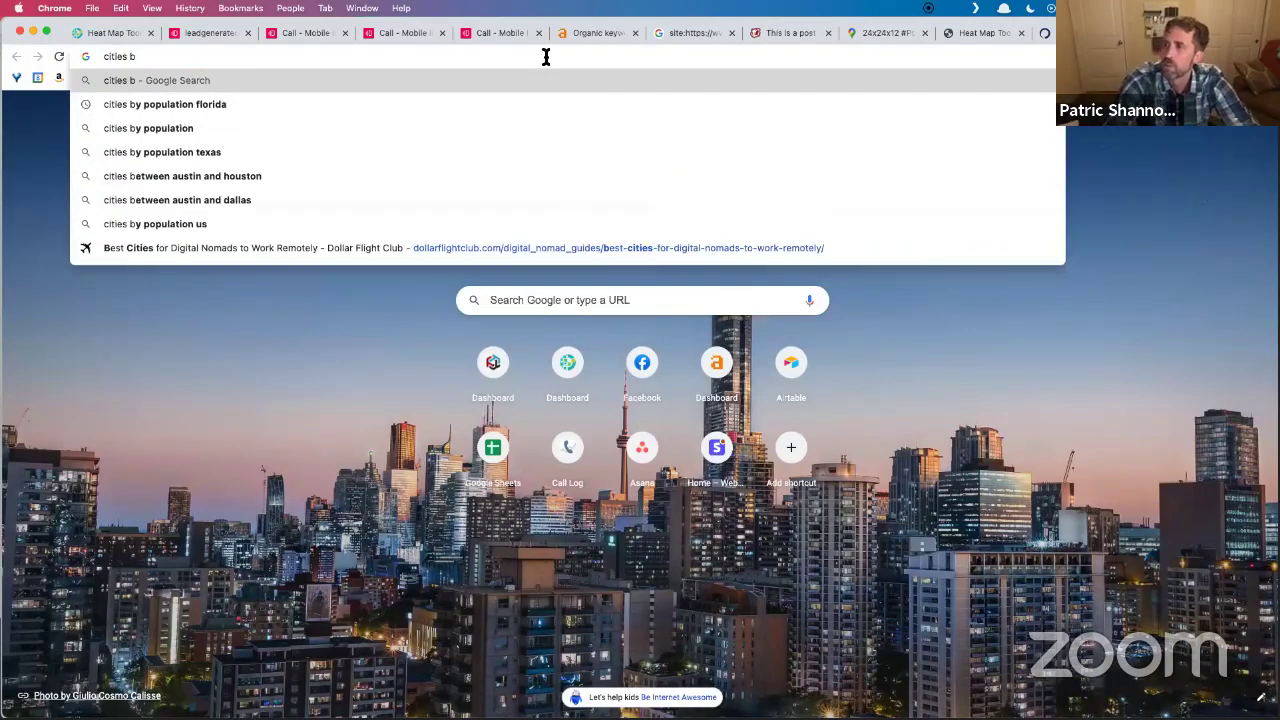
{"action": "key", "text": "Down"}
{"action": "key", "text": "Down"}
{"action": "type", "text": "uni"}
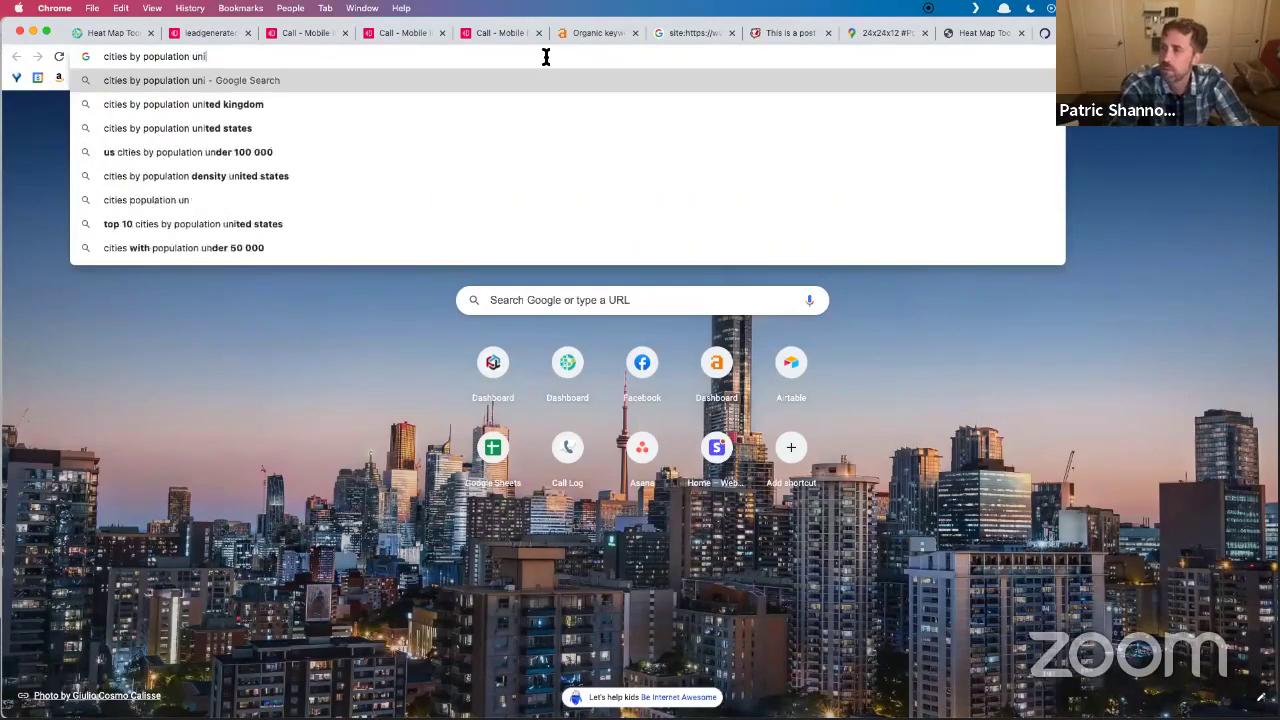
{"action": "key", "text": "Down"}
{"action": "key", "text": "Down"}
{"action": "key", "text": "Return"}
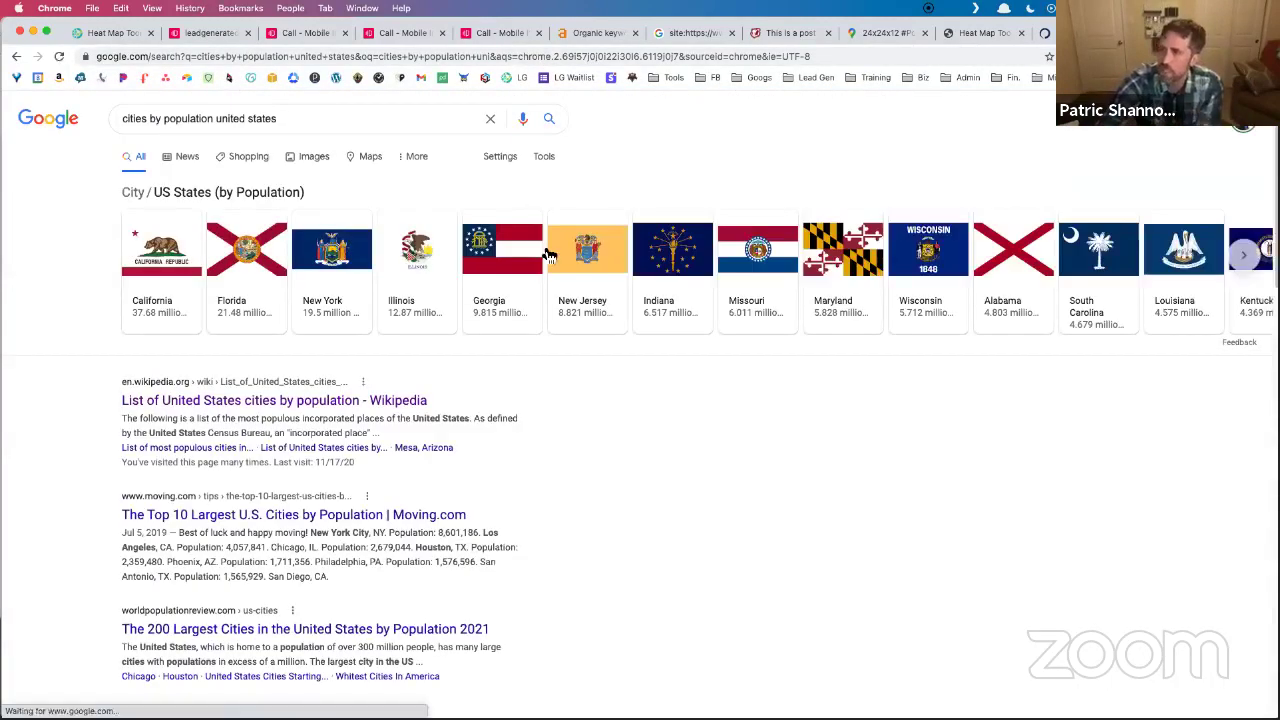
{"action": "left_click", "coordinate": [382, 403]}
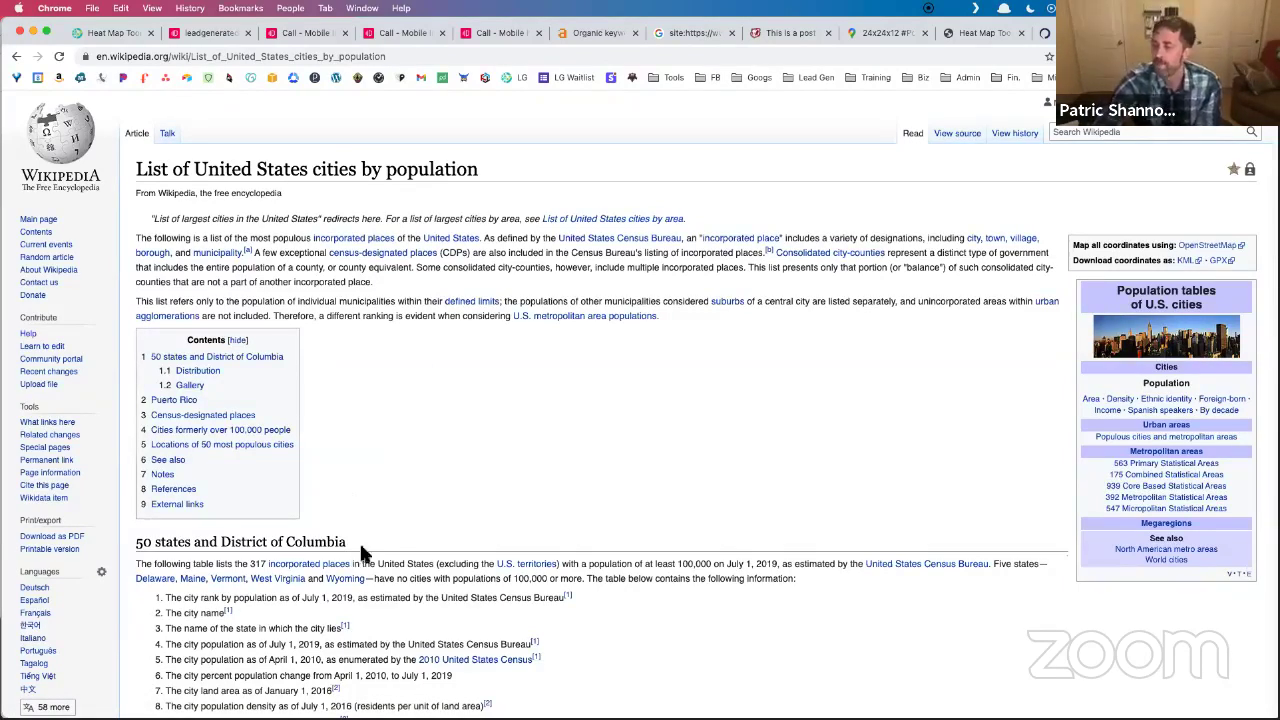
Look through the ranked table of US cities and highlight Tacoma's 2019 population estimate.
{"action": "scroll", "coordinate": [429, 490], "scroll_direction": "down", "scroll_amount": 10}
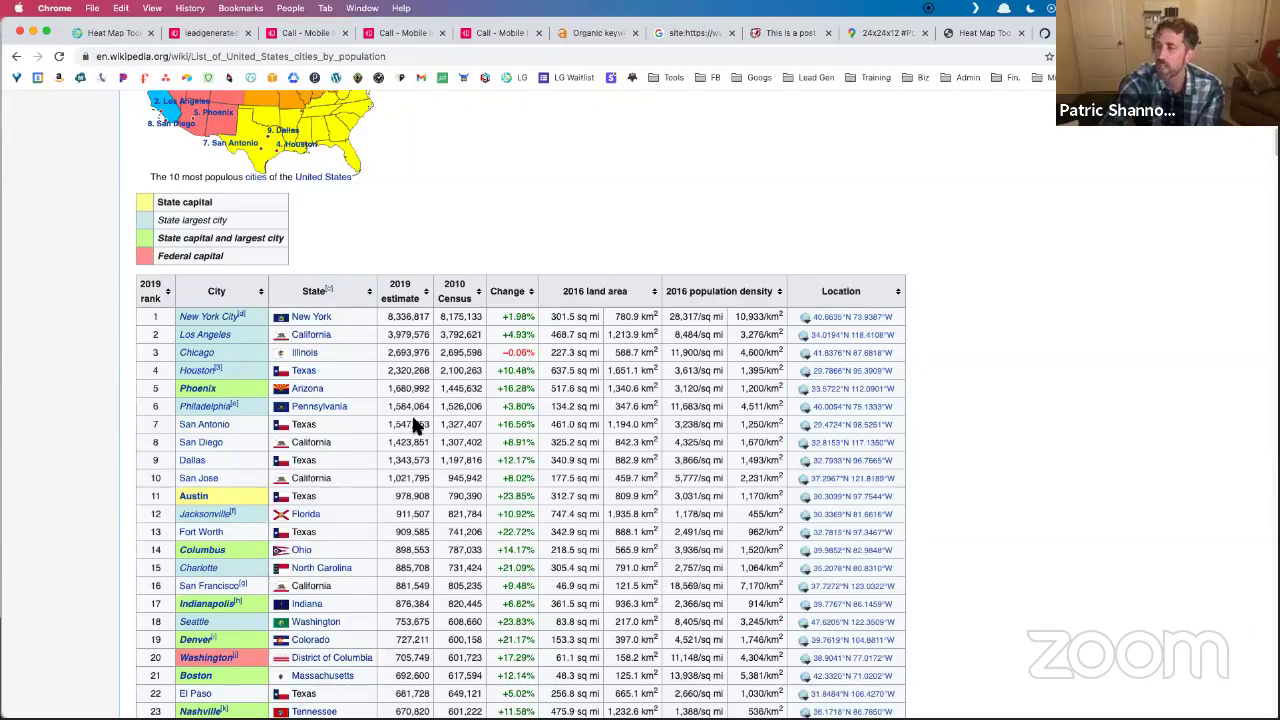
{"action": "scroll", "coordinate": [385, 395], "scroll_direction": "down", "scroll_amount": 5}
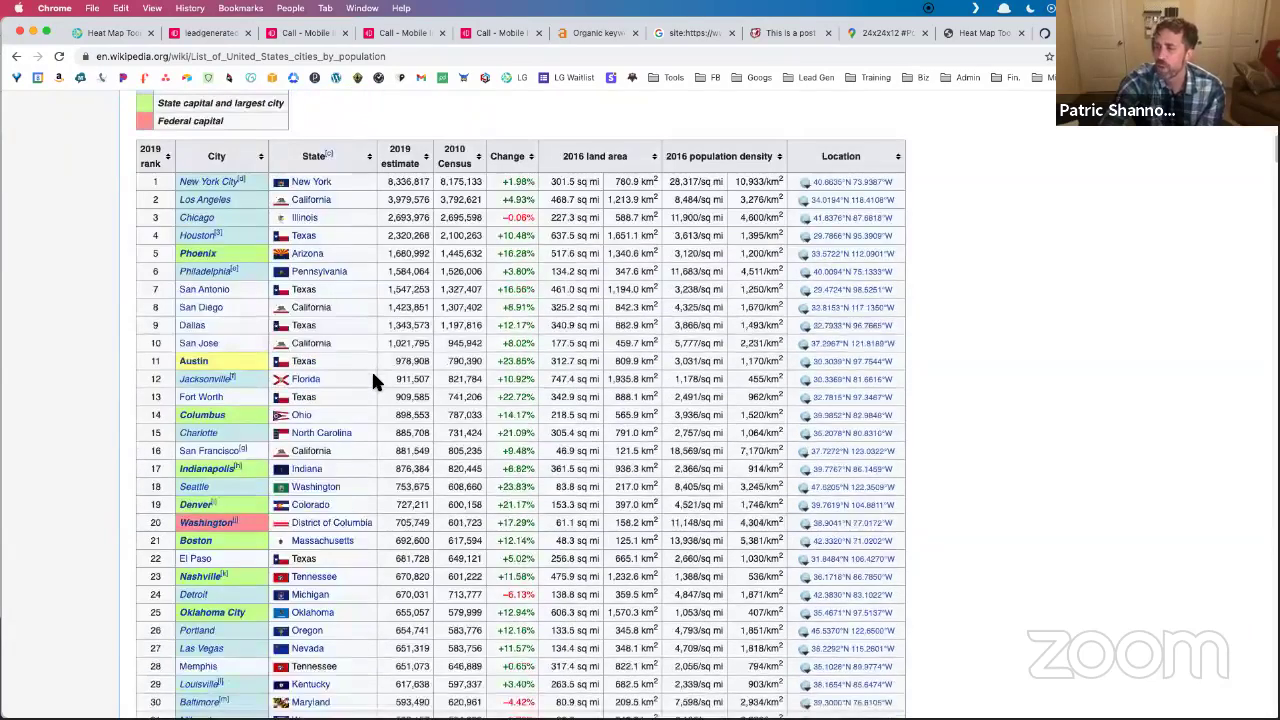
{"action": "scroll", "coordinate": [370, 378], "scroll_direction": "down", "scroll_amount": 15}
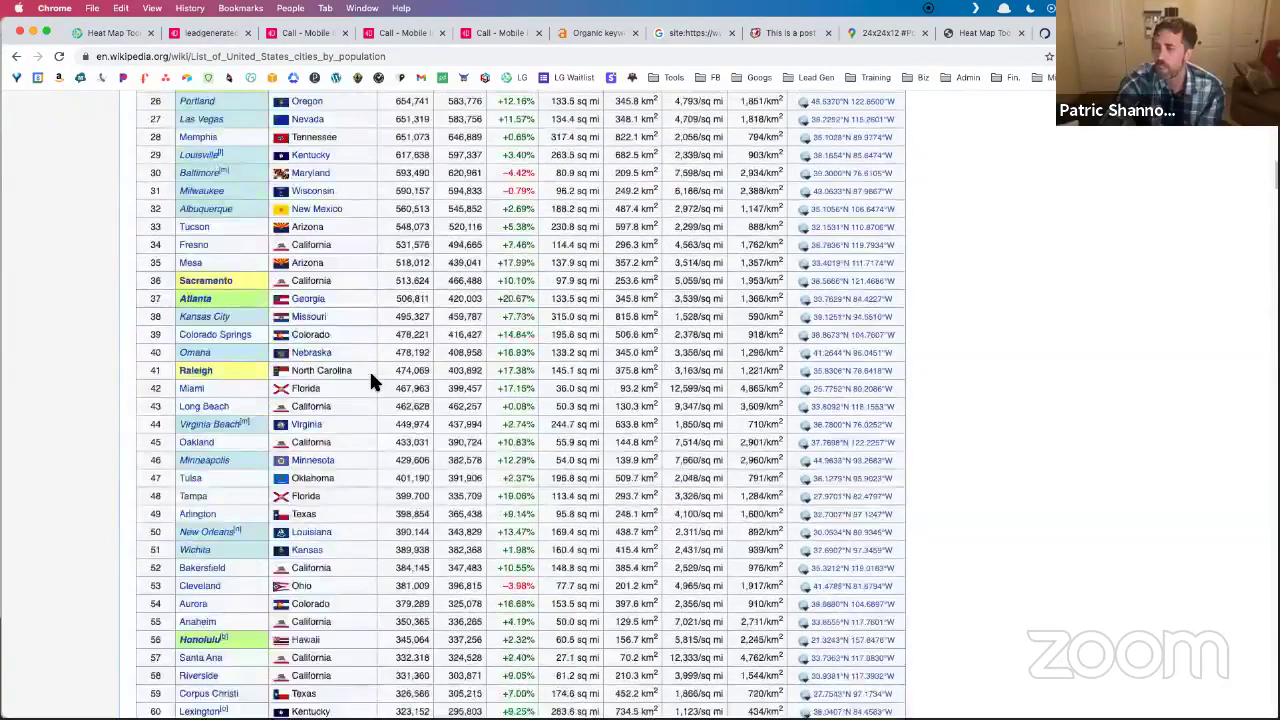
{"action": "scroll", "coordinate": [370, 381], "scroll_direction": "down", "scroll_amount": 12}
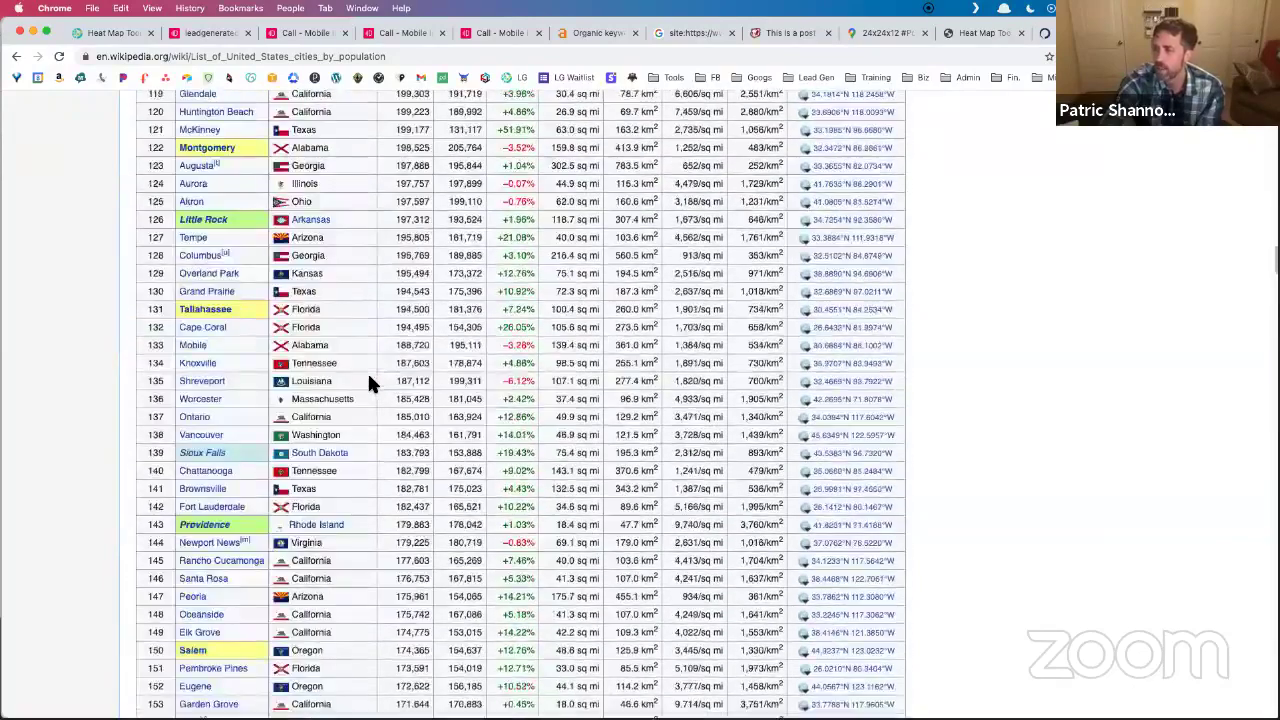
{"action": "scroll", "coordinate": [368, 380], "scroll_direction": "up", "scroll_amount": 10}
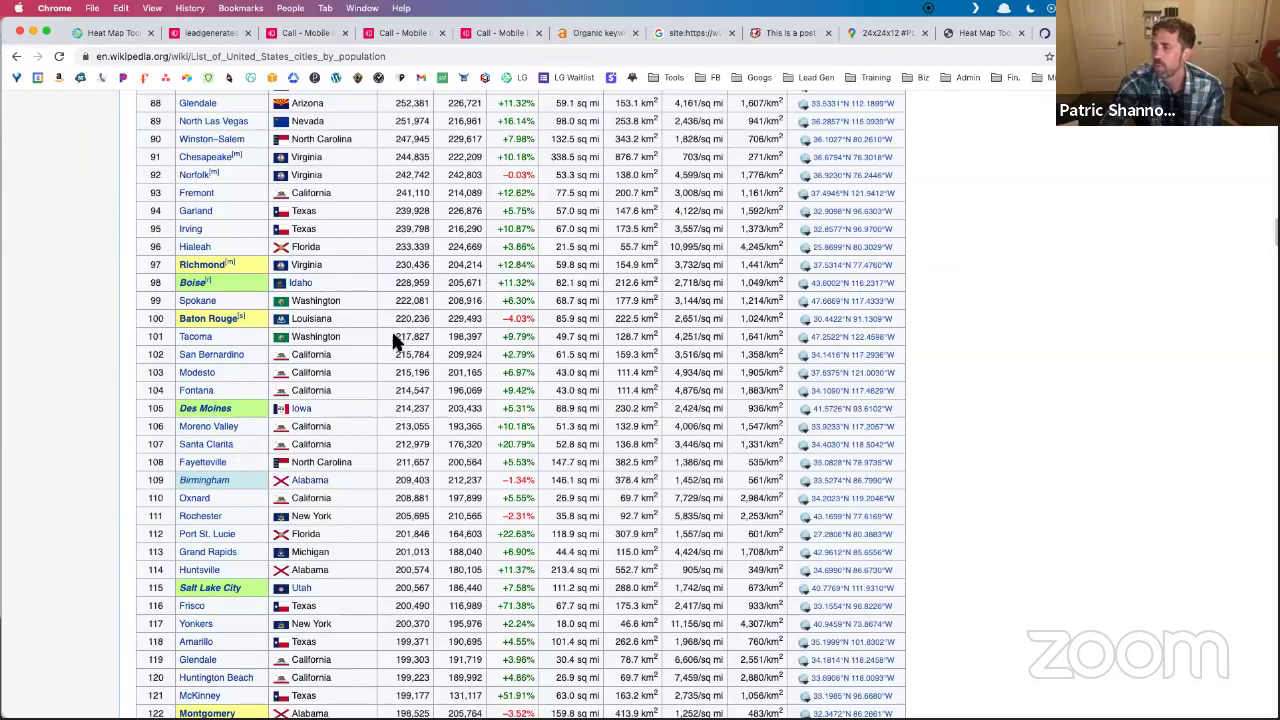
{"action": "left_click_drag", "start_coordinate": [392, 334], "coordinate": [432, 342]}
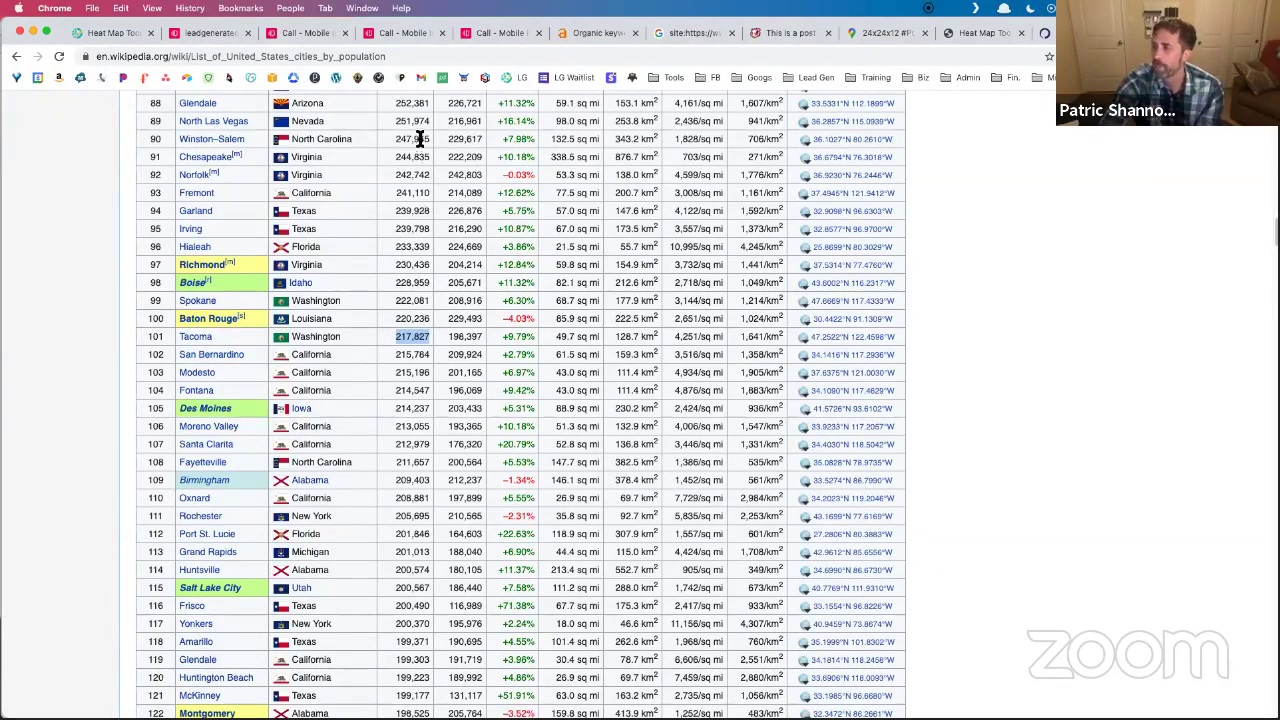
Compare the 2019 population estimates of the mid-ranked cities with those of the largest cities in the table.
{"action": "scroll", "coordinate": [397, 394], "scroll_direction": "up", "scroll_amount": 5}
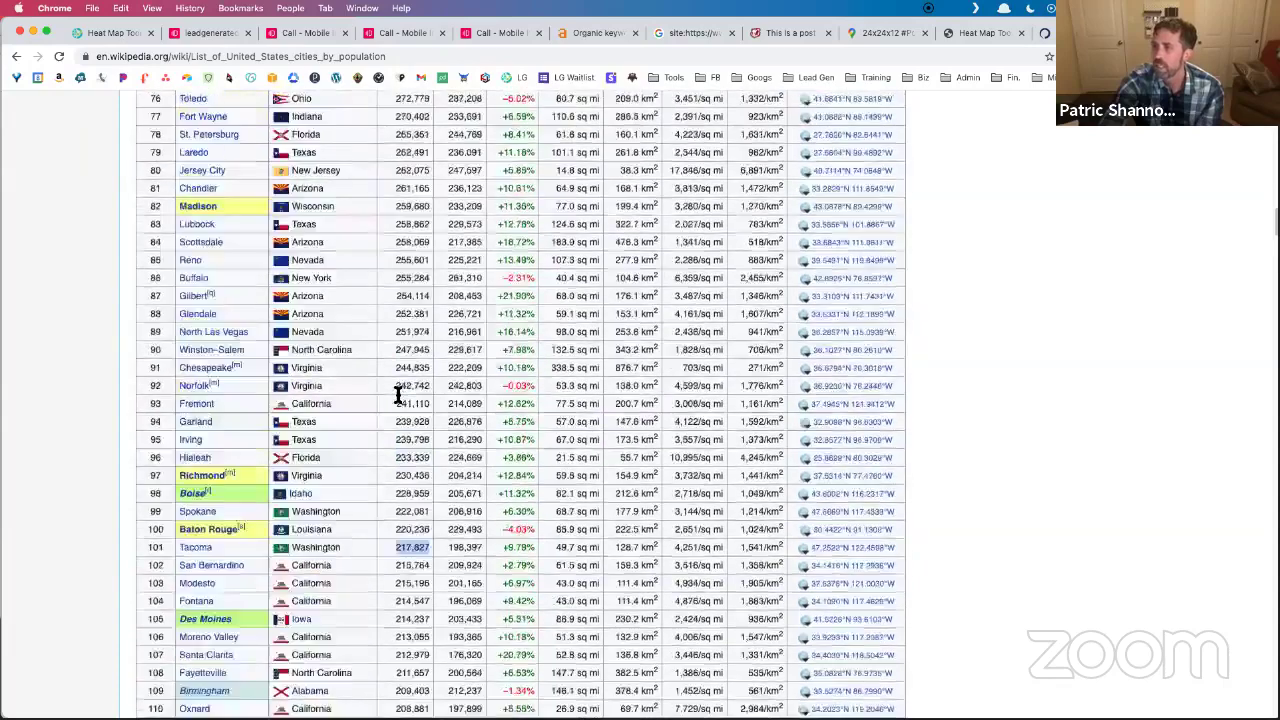
{"action": "scroll", "coordinate": [397, 395], "scroll_direction": "up", "scroll_amount": 2}
{"action": "scroll", "coordinate": [397, 395], "scroll_direction": "down", "scroll_amount": 2}
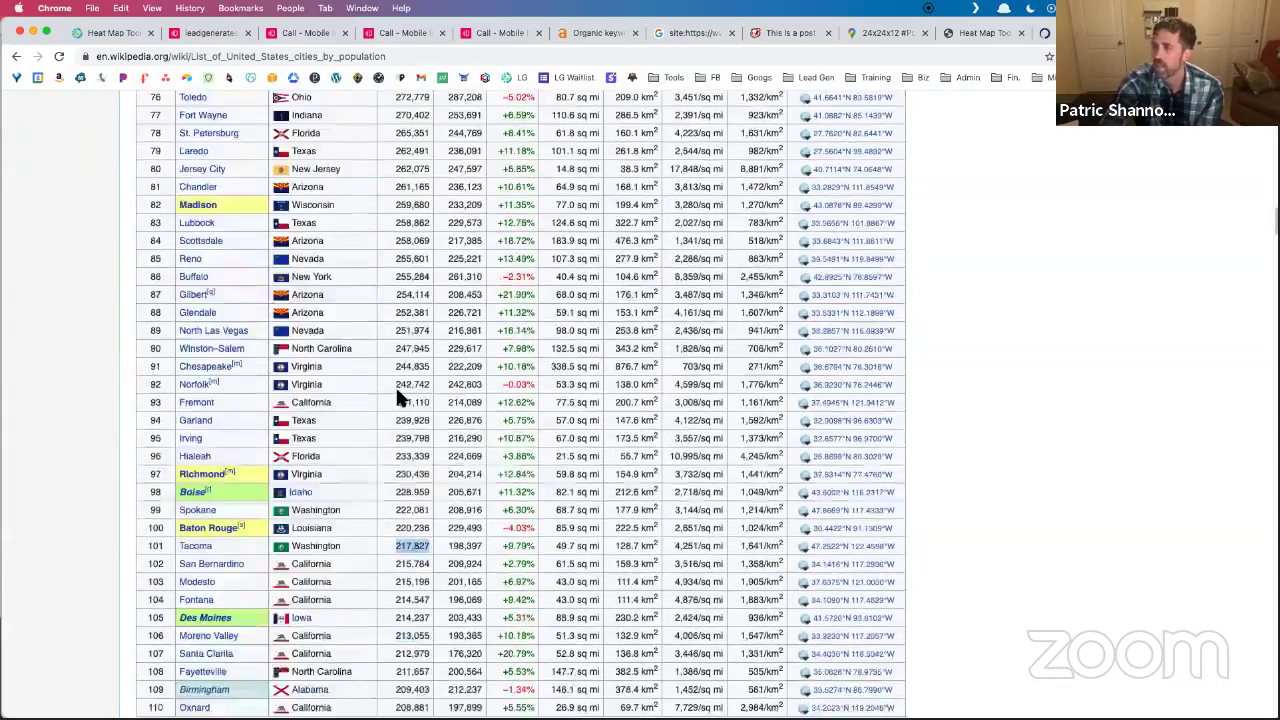
{"action": "scroll", "coordinate": [395, 385], "scroll_direction": "up", "scroll_amount": 13}
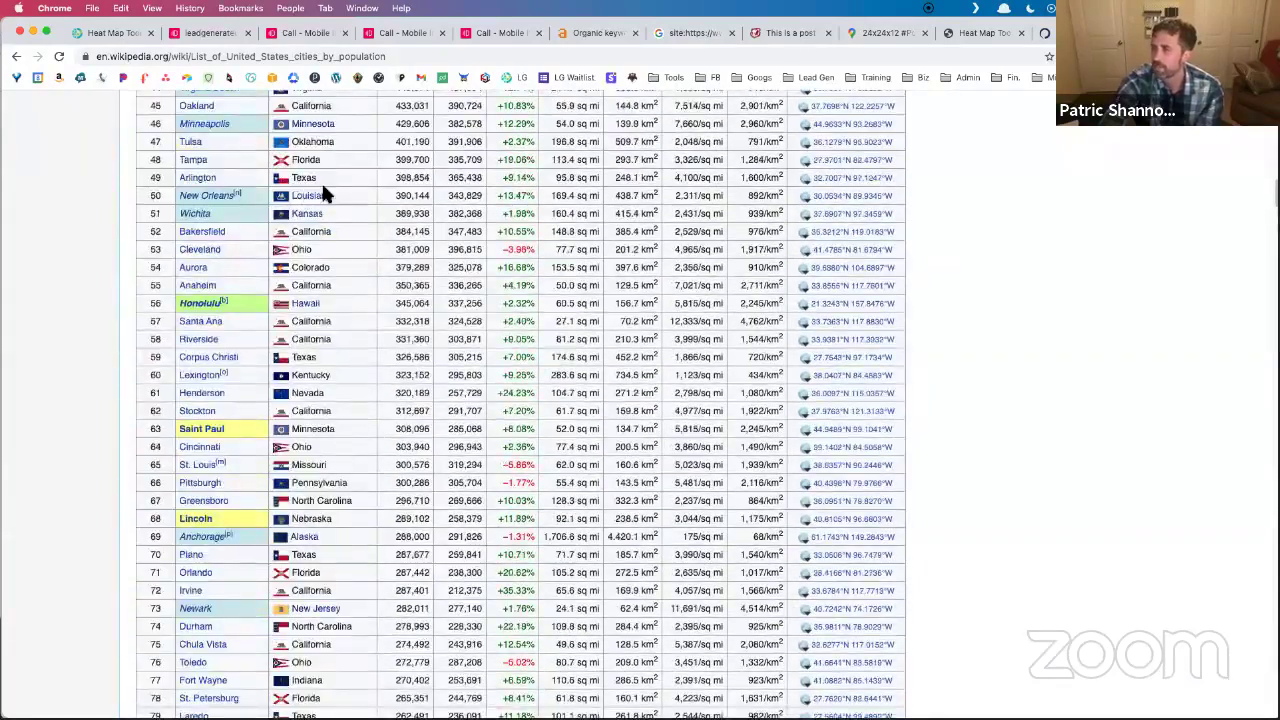
{"action": "scroll", "coordinate": [330, 198], "scroll_direction": "up", "scroll_amount": 16}
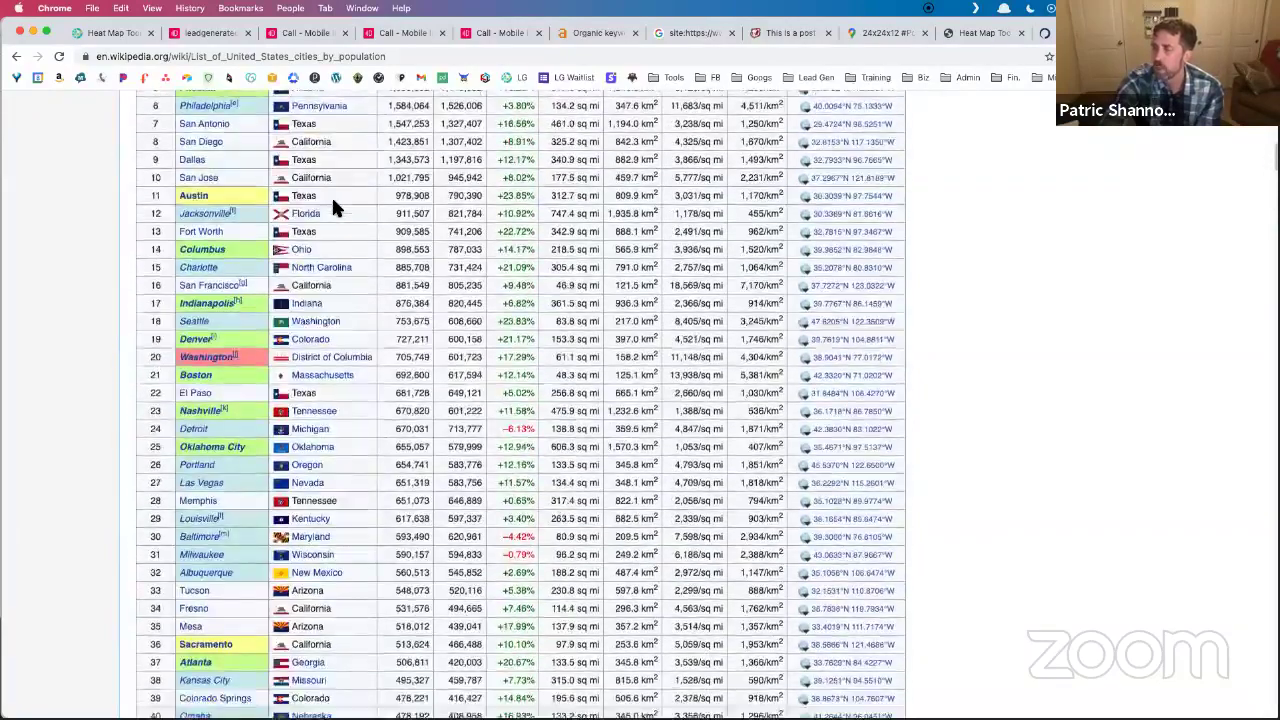
{"action": "scroll", "coordinate": [331, 194], "scroll_direction": "down", "scroll_amount": 20}
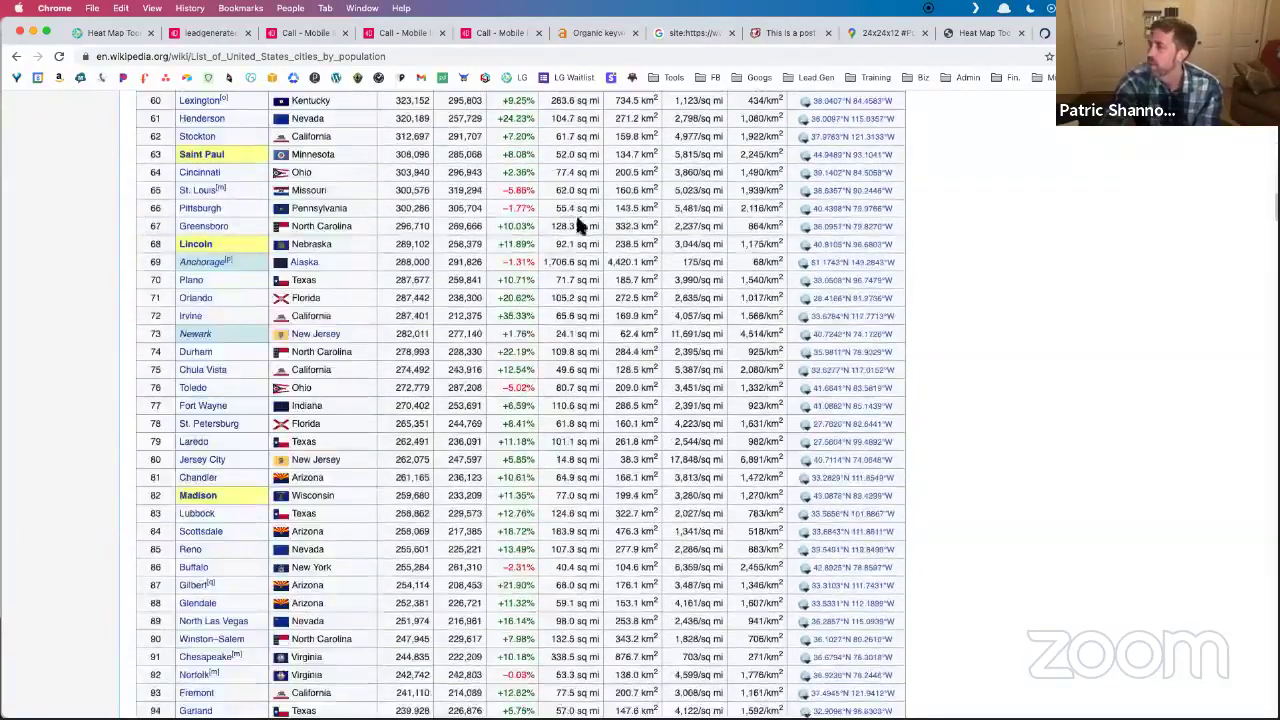
Open BrightLocal's local search results checker in a new tab and select the page's web address.
{"action": "key", "text": "super+t"}
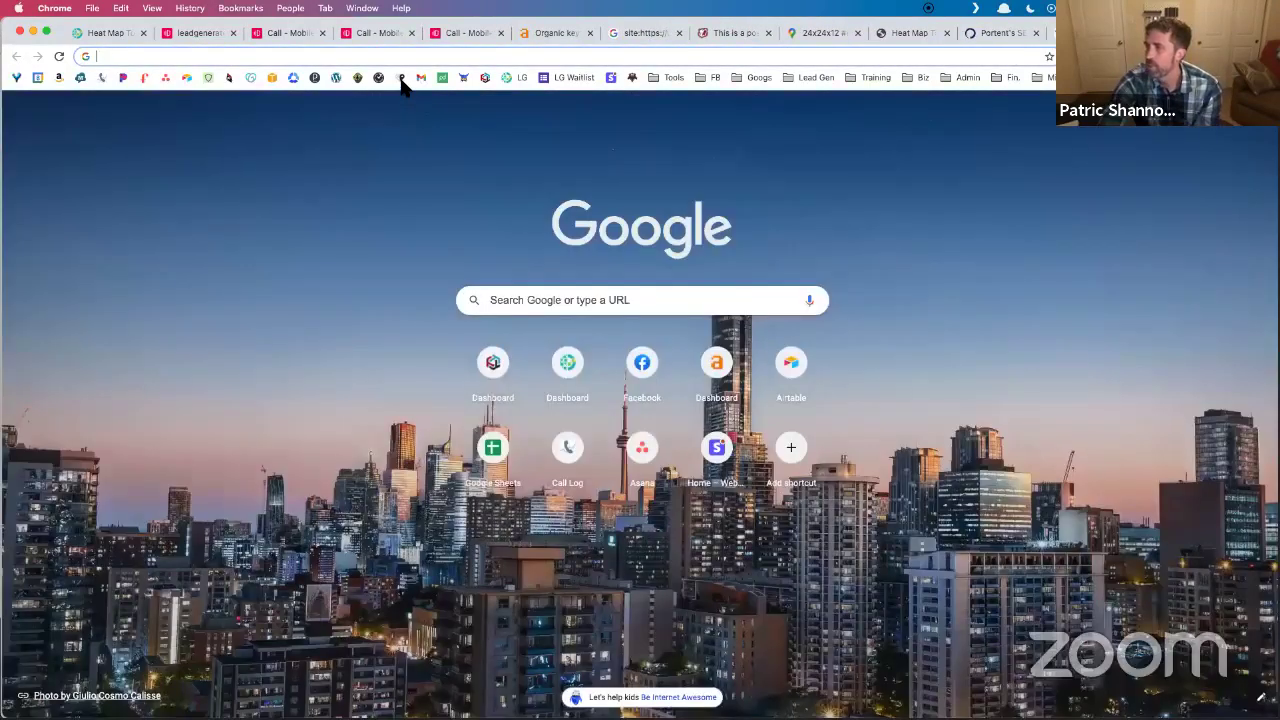
{"action": "left_click", "coordinate": [401, 80]}
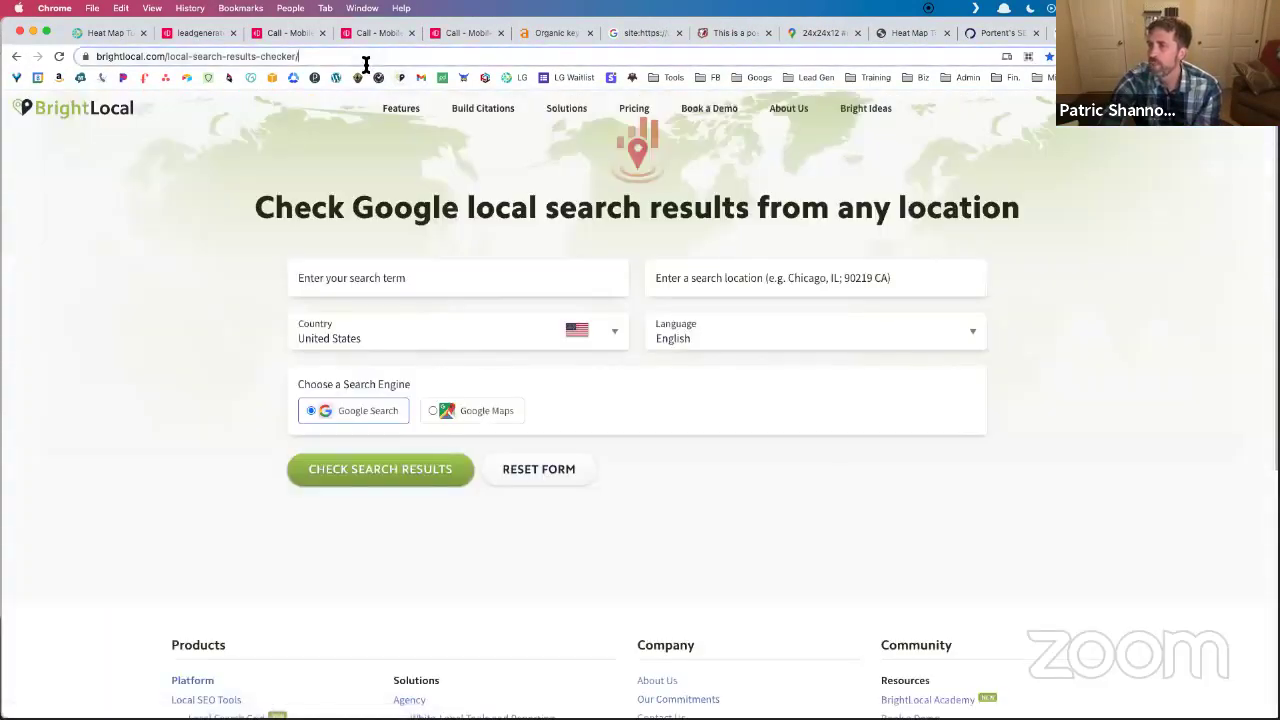
{"action": "left_click", "coordinate": [364, 58]}
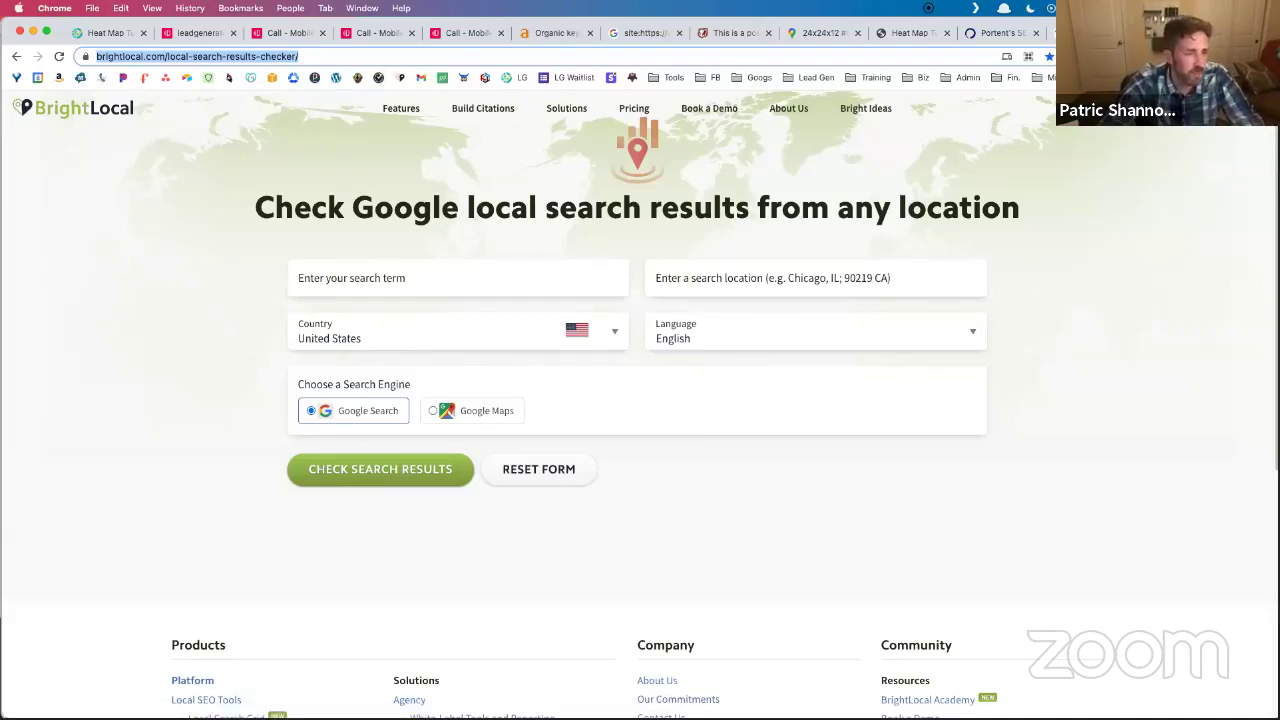
Switch to the 2020 Home Advisor lead pricing PDF in Preview and examine the "Deck or Porch - Build or Replace" lead prices.
{"action": "key", "text": "Return"}
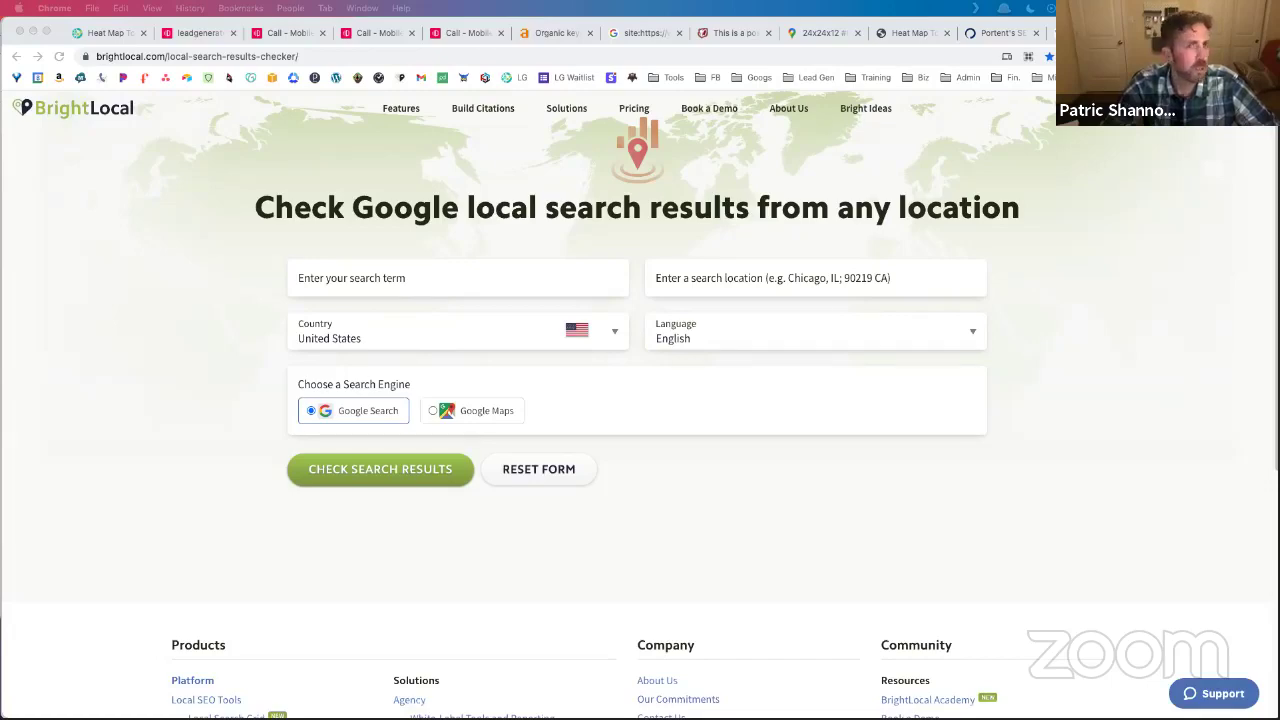
{"action": "key", "text": "super+Tab"}
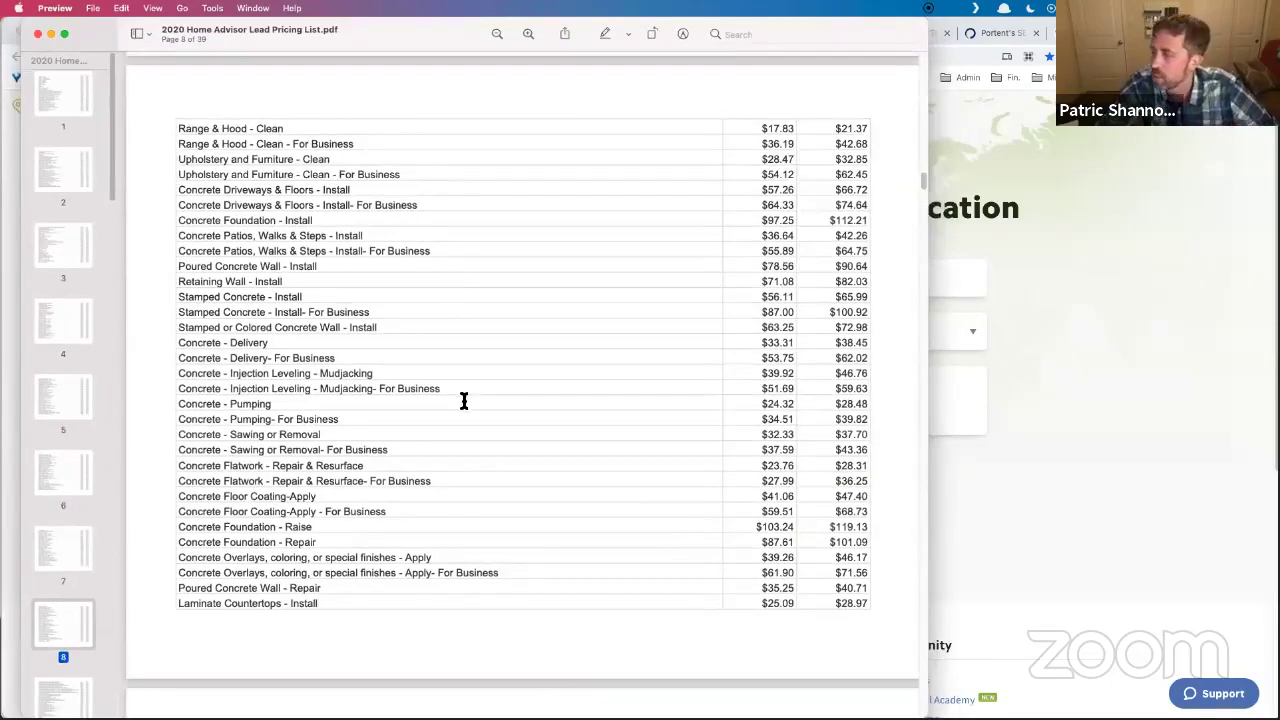
{"action": "scroll", "coordinate": [452, 427], "scroll_direction": "down", "scroll_amount": 10}
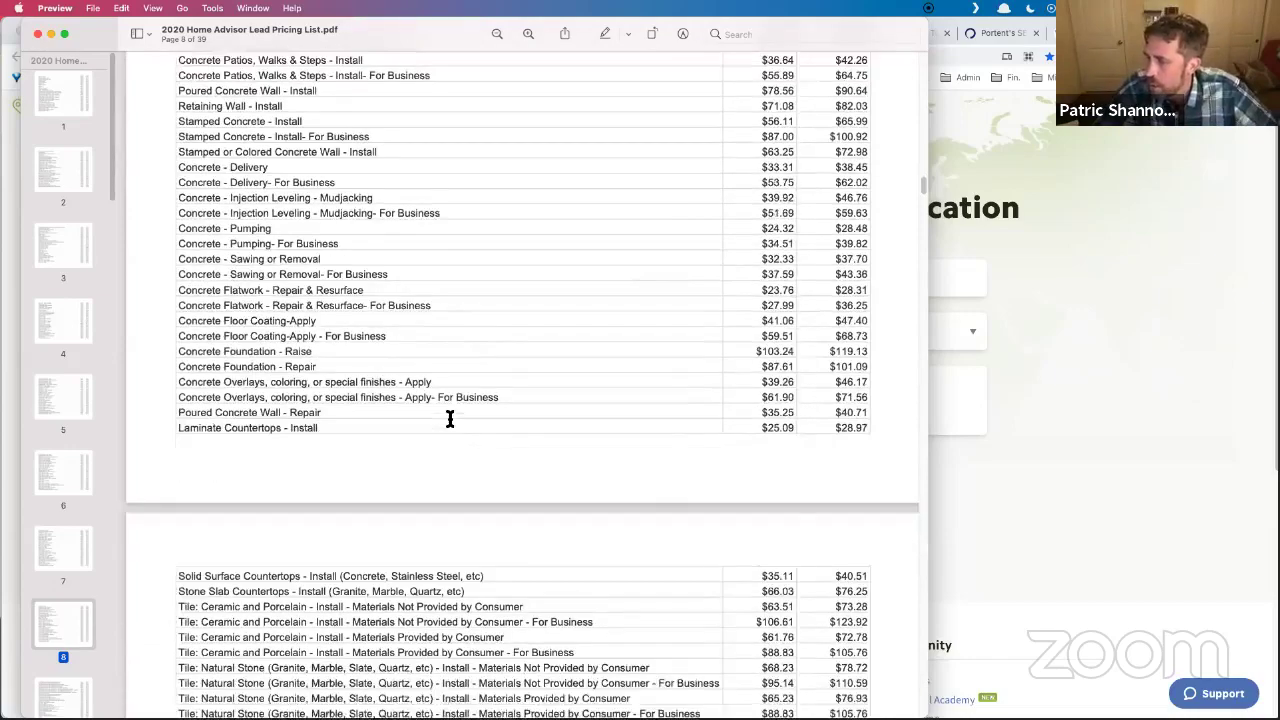
{"action": "scroll", "coordinate": [445, 410], "scroll_direction": "down", "scroll_amount": 4}
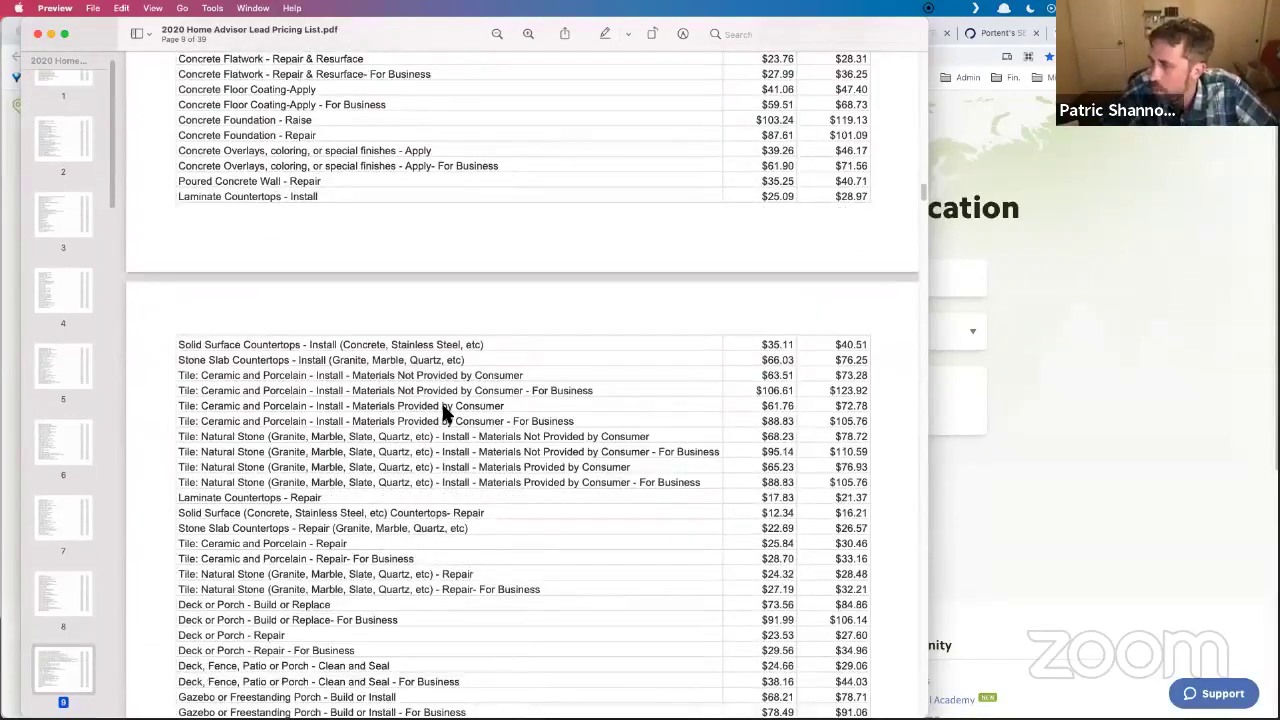
{"action": "scroll", "coordinate": [441, 407], "scroll_direction": "down", "scroll_amount": 3}
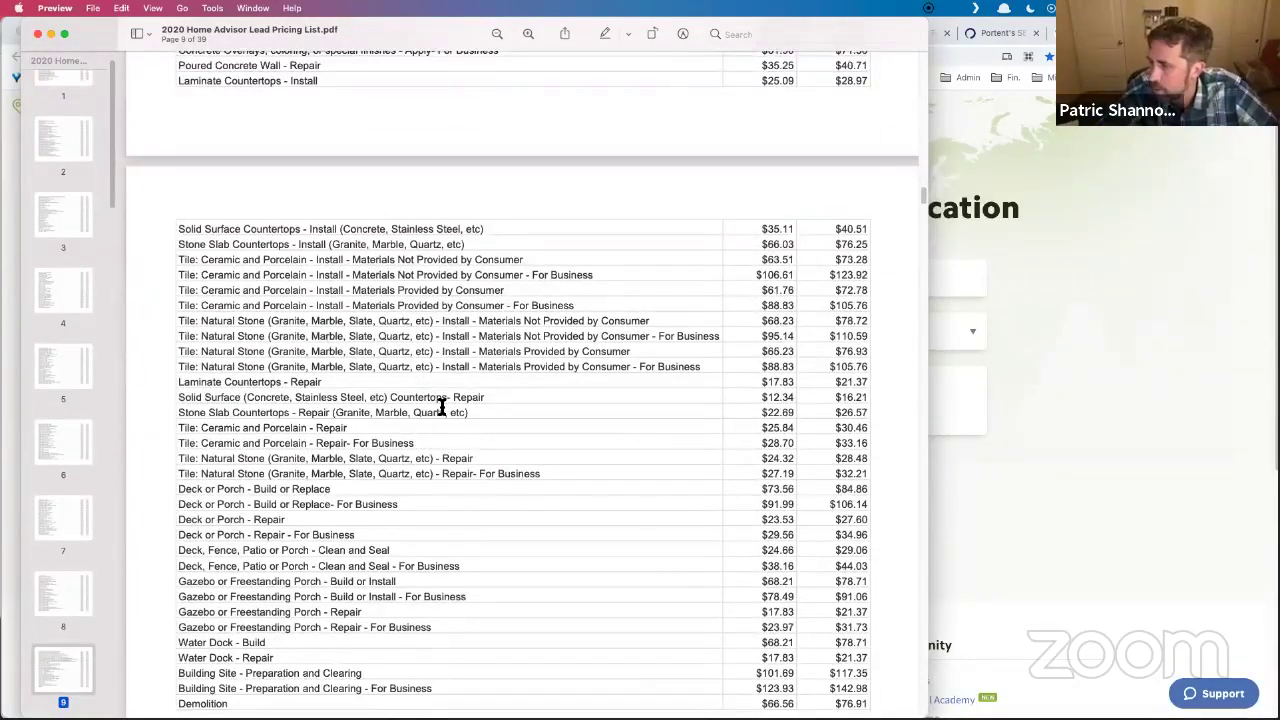
{"action": "scroll", "coordinate": [441, 407], "scroll_direction": "down", "scroll_amount": 1}
{"action": "left_click_drag", "start_coordinate": [343, 482], "coordinate": [207, 482]}
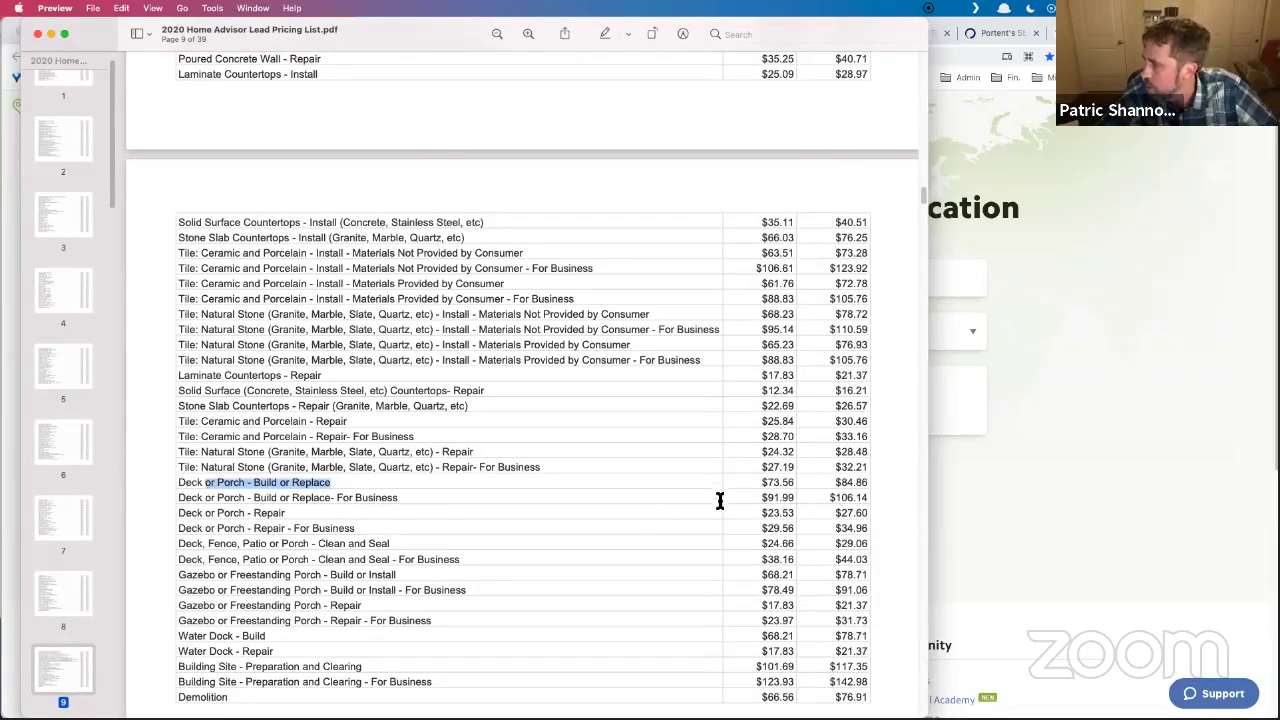
{"action": "left_click", "coordinate": [766, 489]}
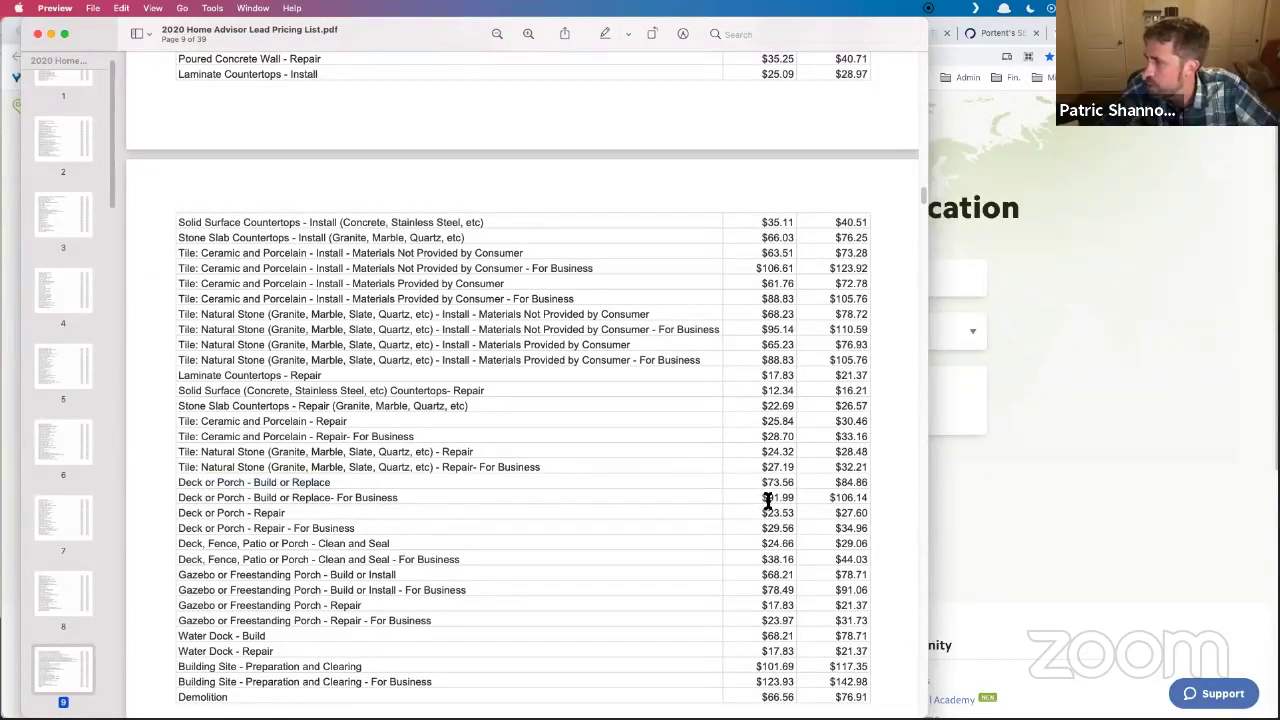
{"action": "left_click_drag", "start_coordinate": [337, 482], "coordinate": [178, 482]}
{"action": "left_click", "coordinate": [178, 492]}
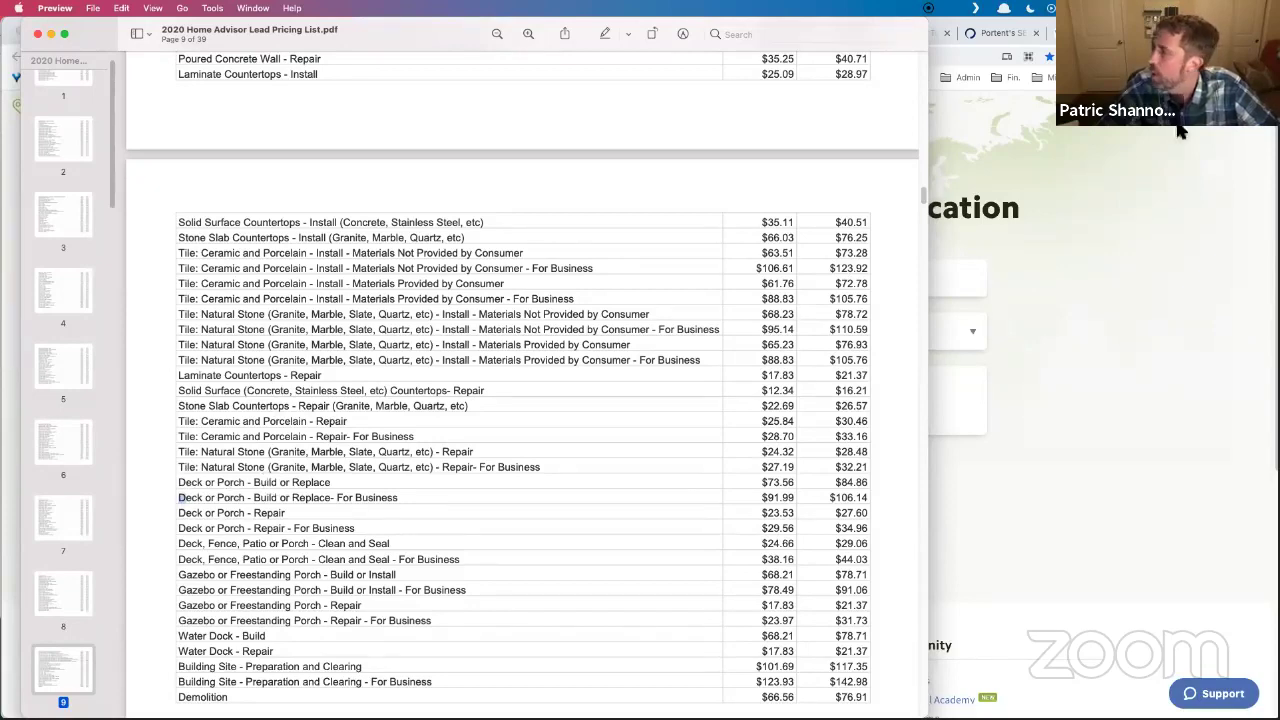
Switch to Chrome, search Google for "deck builder" in a new tab and look through the ads, local listings and related searches.
{"action": "key", "text": "super+Tab"}
{"action": "key", "text": "super+t"}
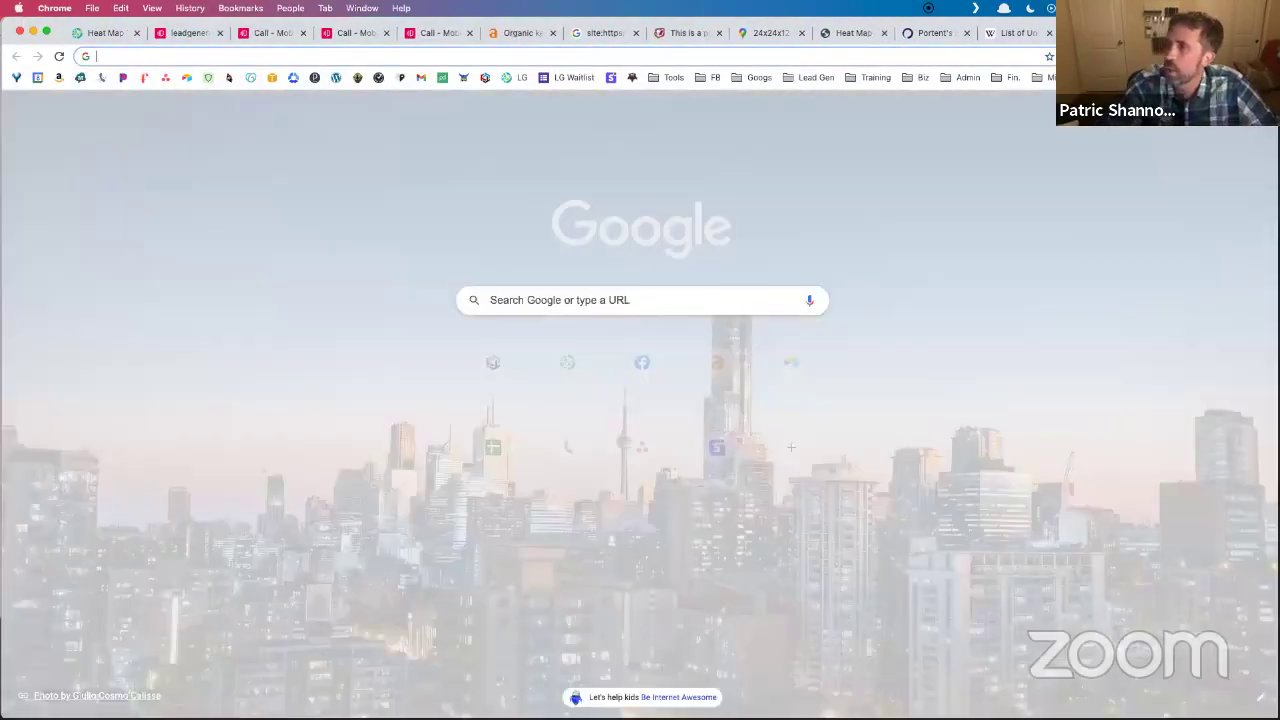
{"action": "type", "text": "deck builder"}
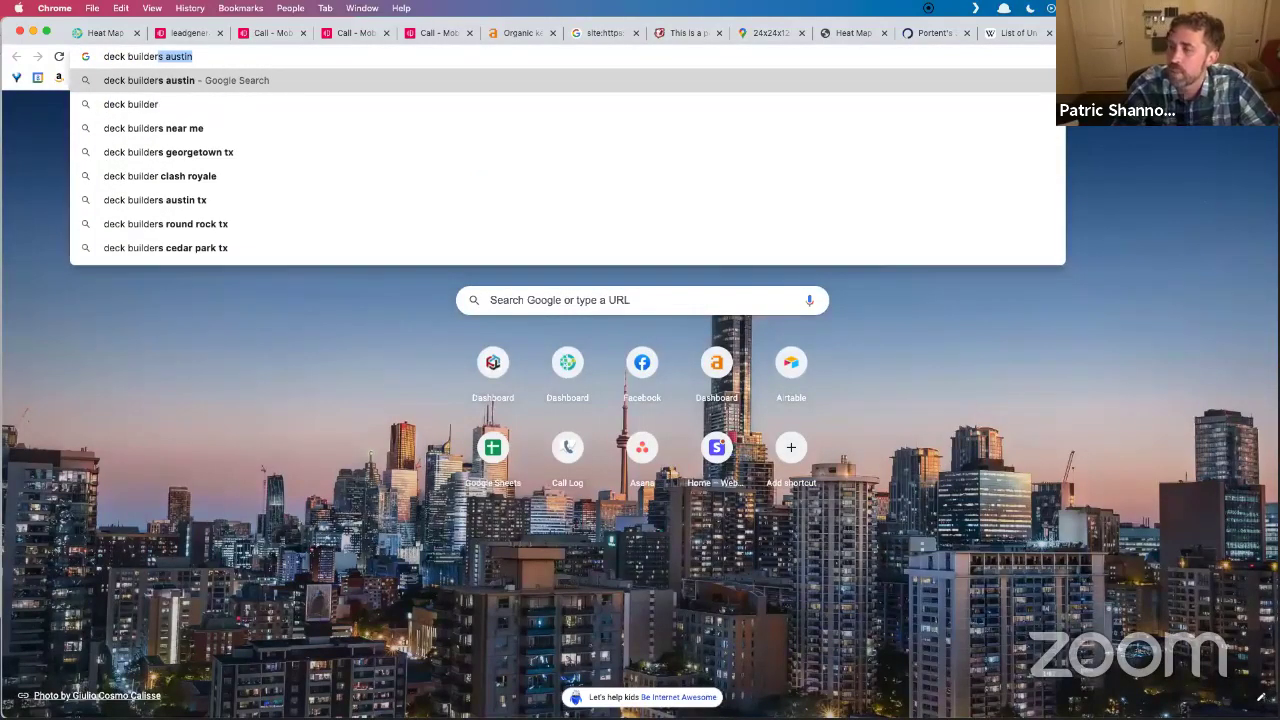
{"action": "key", "text": "Delete"}
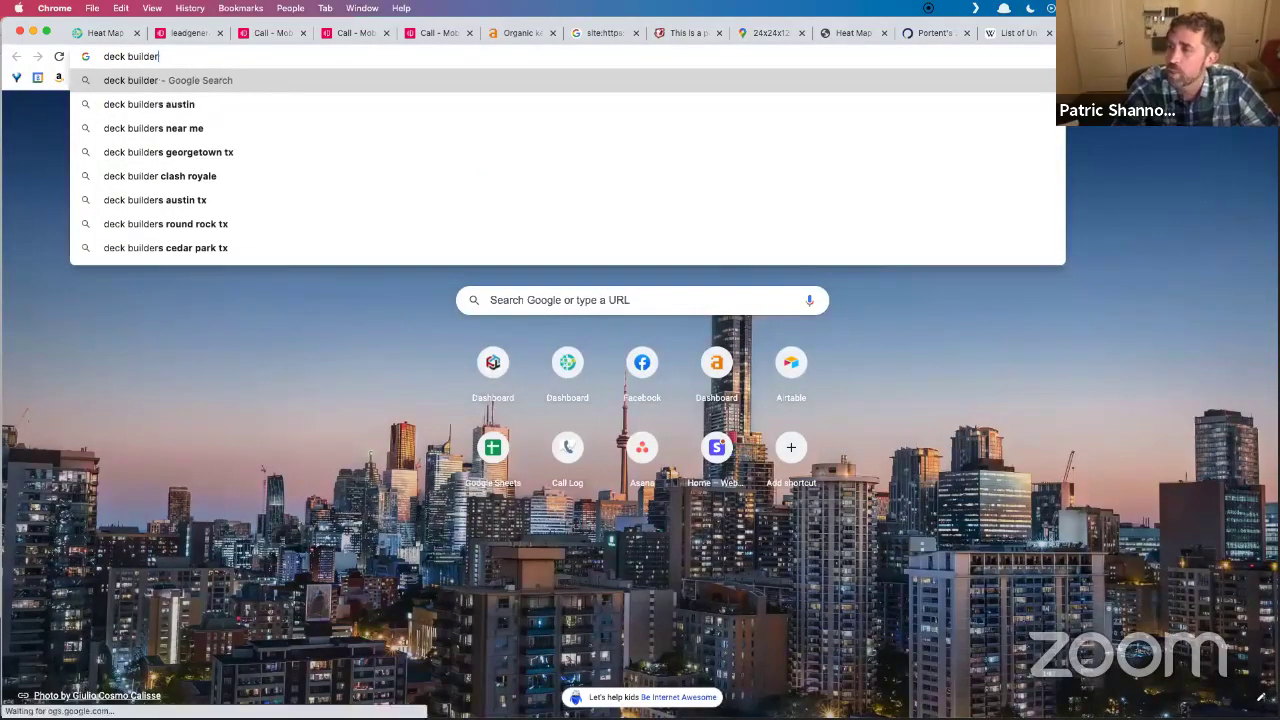
{"action": "key", "text": "Return"}
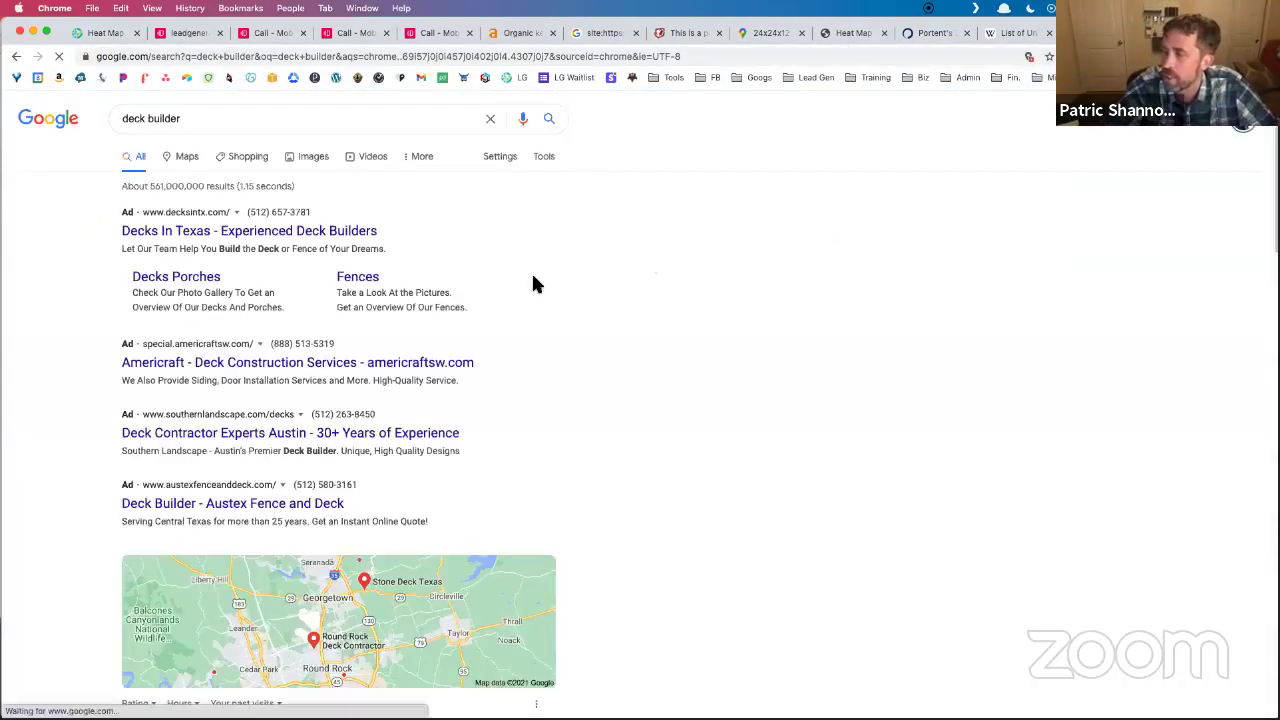
{"action": "scroll", "coordinate": [531, 271], "scroll_direction": "down", "scroll_amount": 6}
{"action": "scroll", "coordinate": [531, 278], "scroll_direction": "down", "scroll_amount": 15}
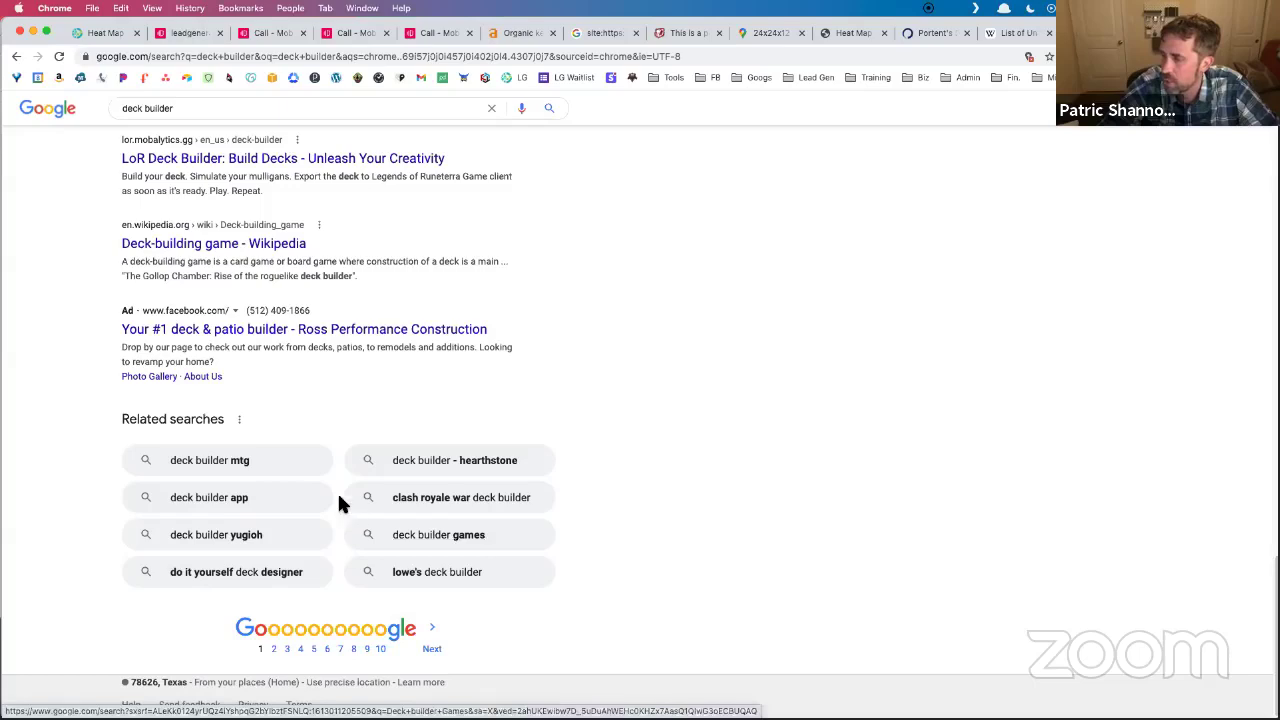
{"action": "scroll", "coordinate": [337, 491], "scroll_direction": "up", "scroll_amount": 10}
{"action": "scroll", "coordinate": [258, 165], "scroll_direction": "up", "scroll_amount": 5}
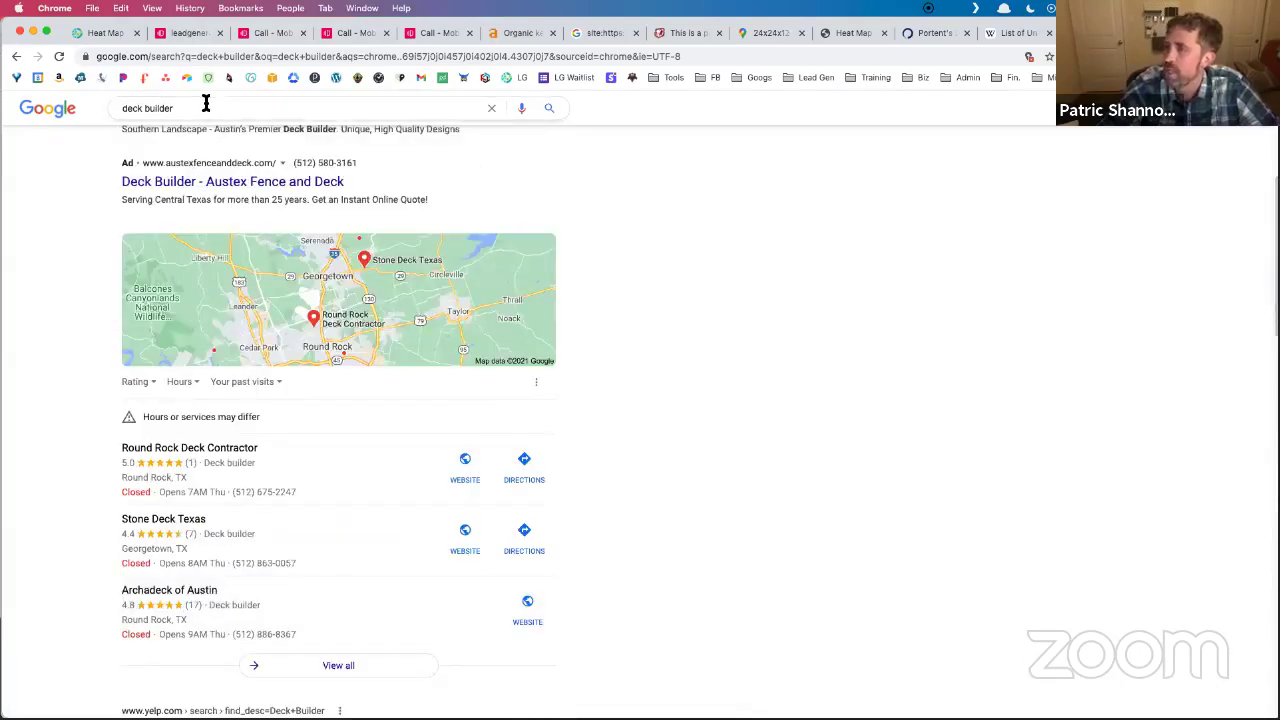
{"action": "left_click", "coordinate": [203, 108]}
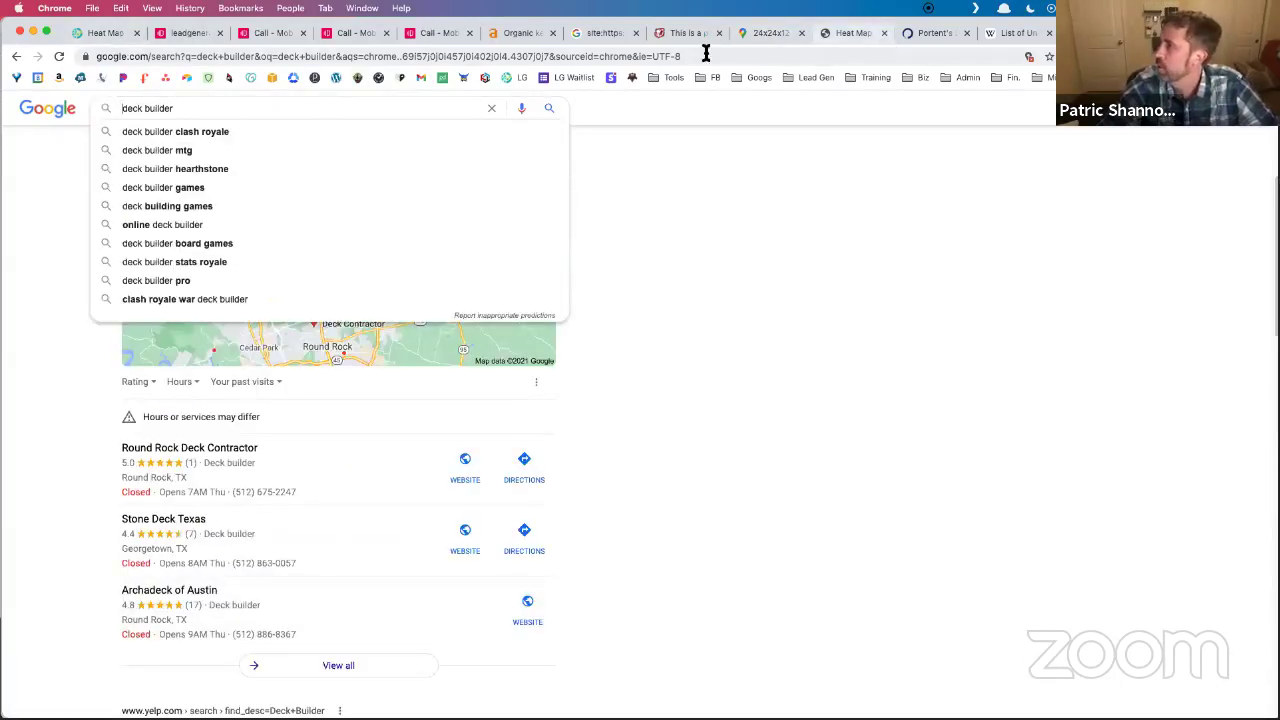
Look up the keyword "deck builder near me" in Ahrefs Keywords Explorer for Google in the United States.
{"action": "left_click", "coordinate": [522, 34]}
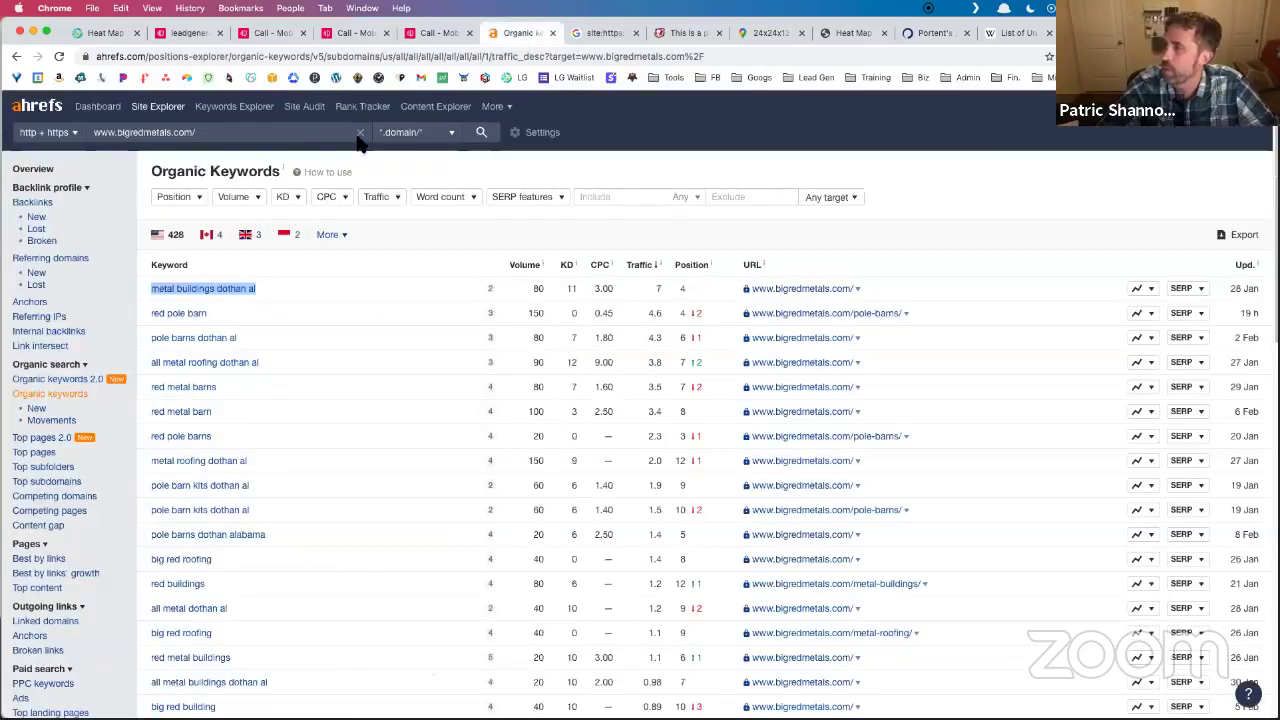
{"action": "left_click", "coordinate": [230, 112]}
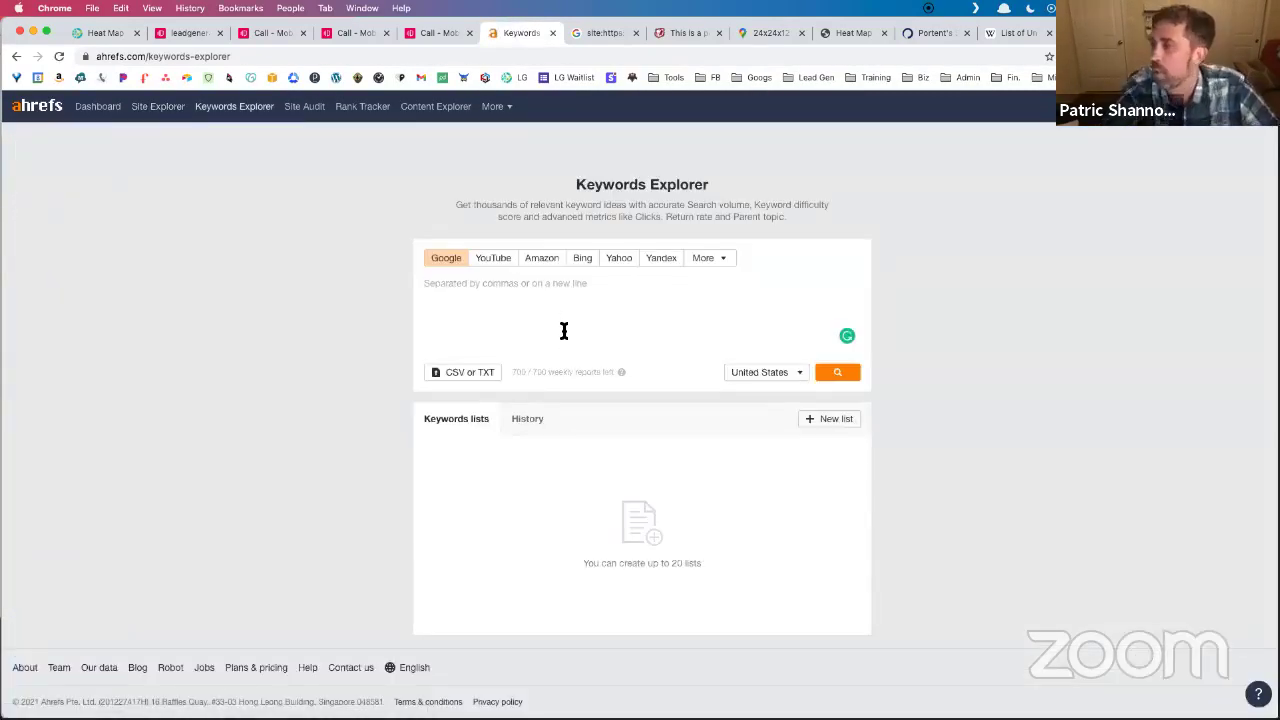
{"action": "type", "text": "deck "}
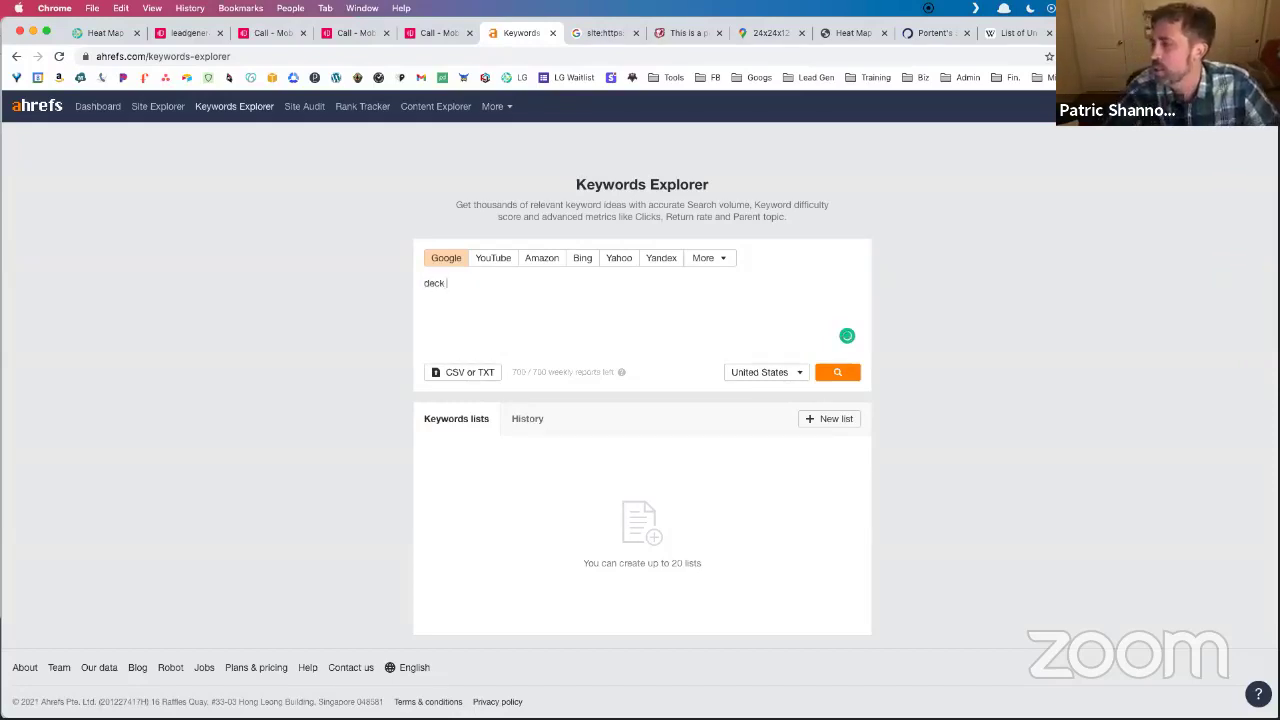
{"action": "type", "text": "builder near me"}
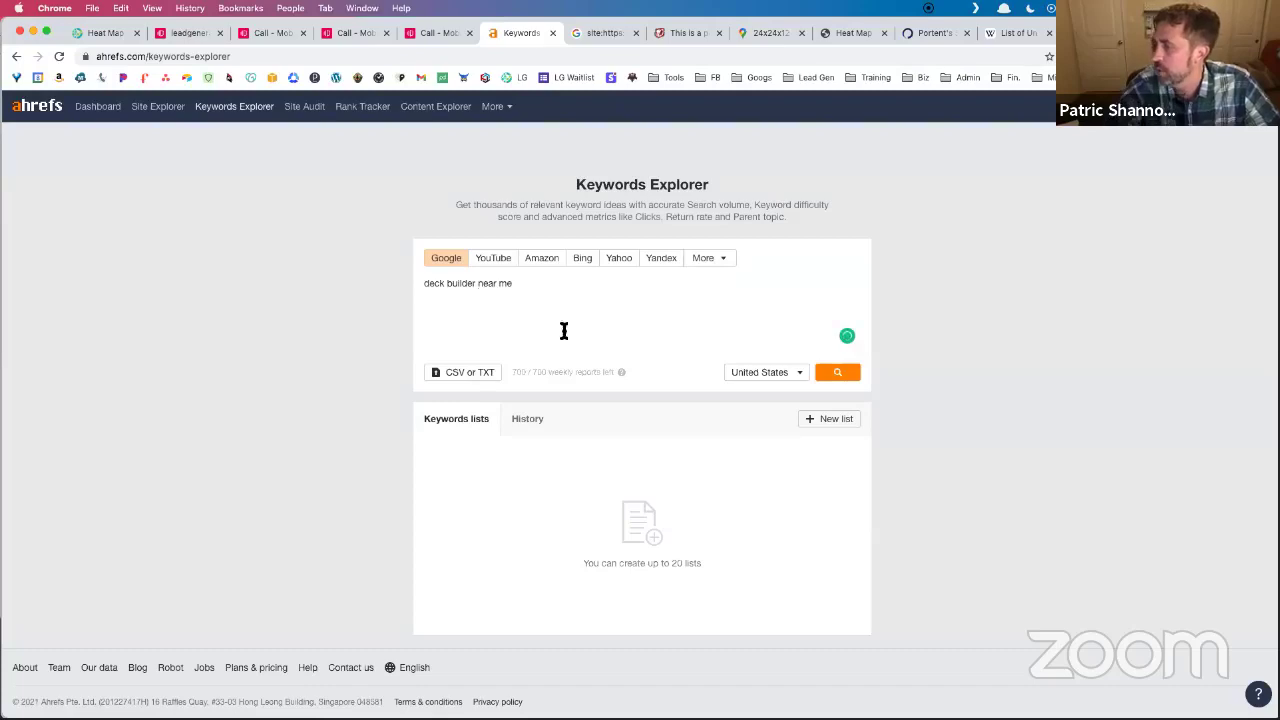
{"action": "left_click", "coordinate": [850, 372]}
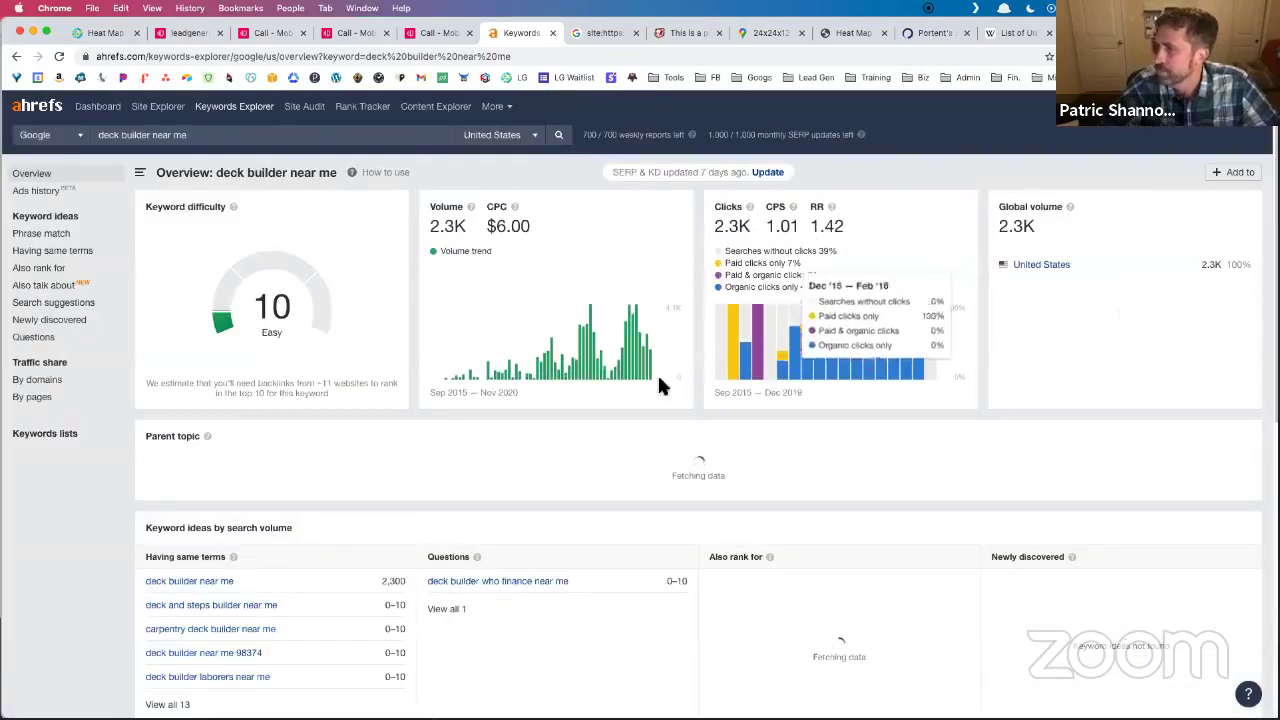
Examine the keyword metrics and the search volumes of the related deck builder keyword ideas.
{"action": "scroll", "coordinate": [300, 465], "scroll_direction": "down", "scroll_amount": 4}
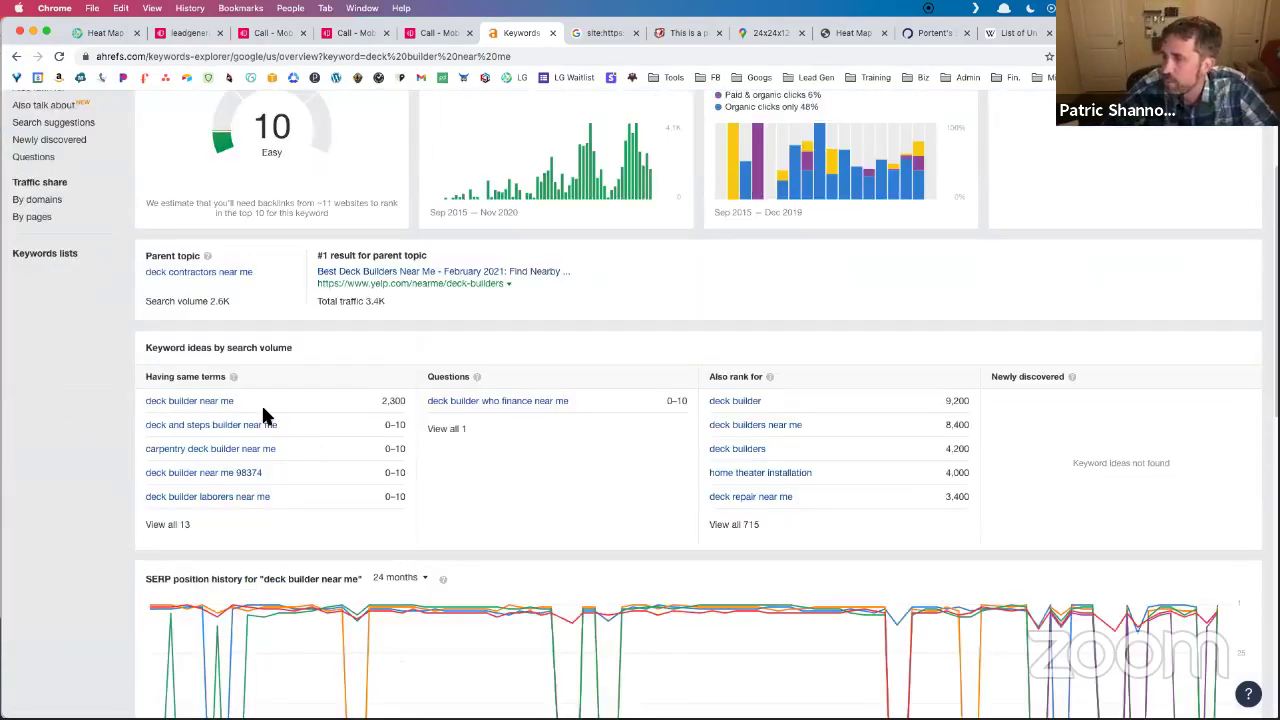
{"action": "left_click_drag", "start_coordinate": [265, 415], "coordinate": [99, 444]}
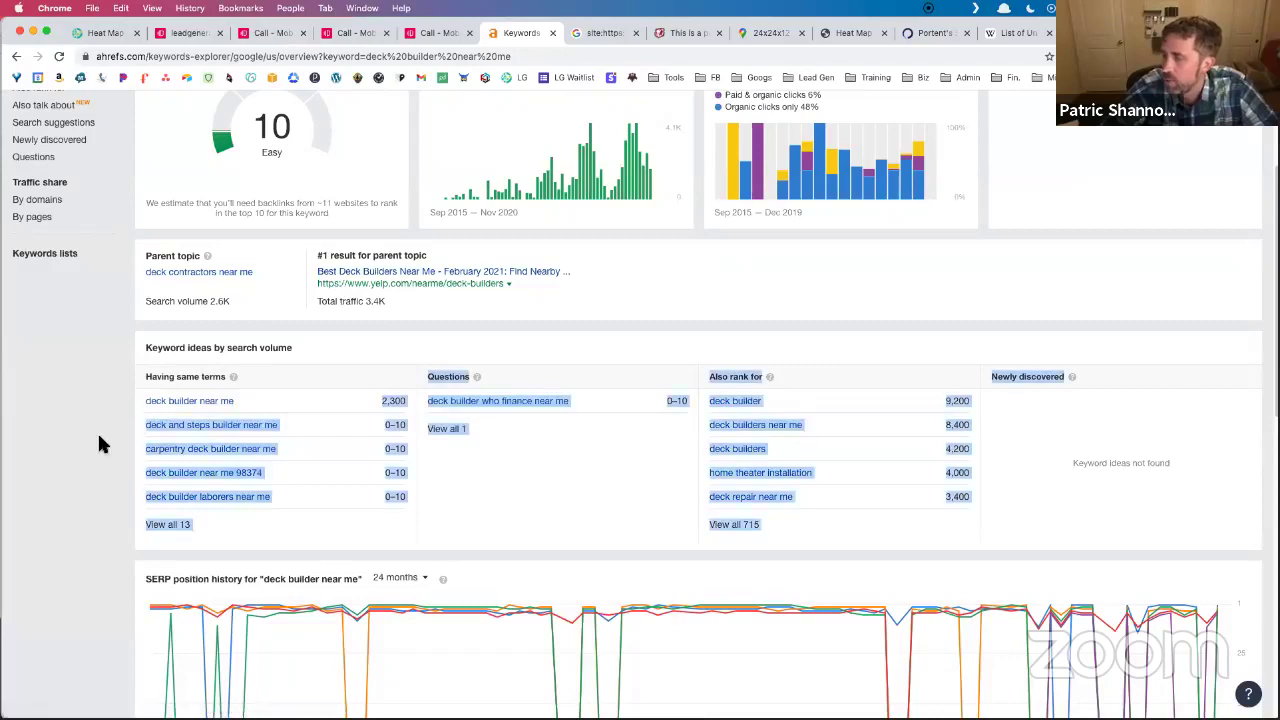
{"action": "left_click", "coordinate": [99, 444]}
{"action": "left_click_drag", "start_coordinate": [236, 401], "coordinate": [137, 408]}
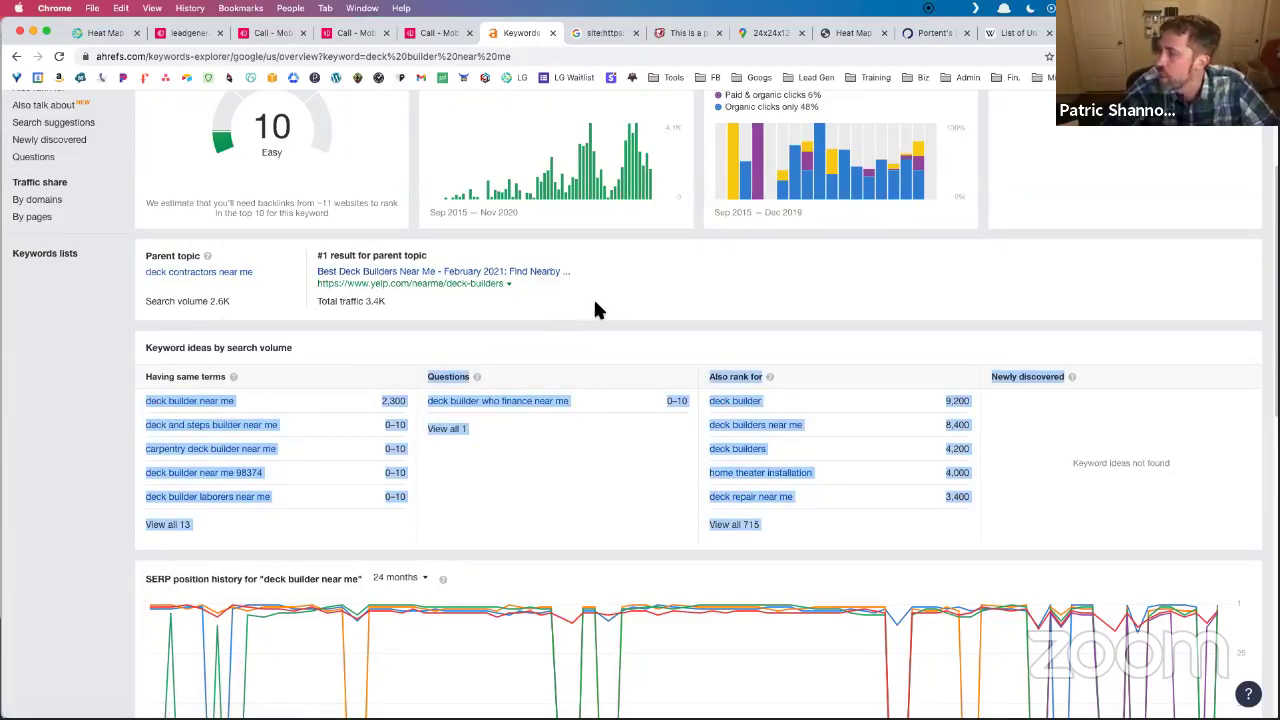
{"action": "left_click", "coordinate": [938, 383]}
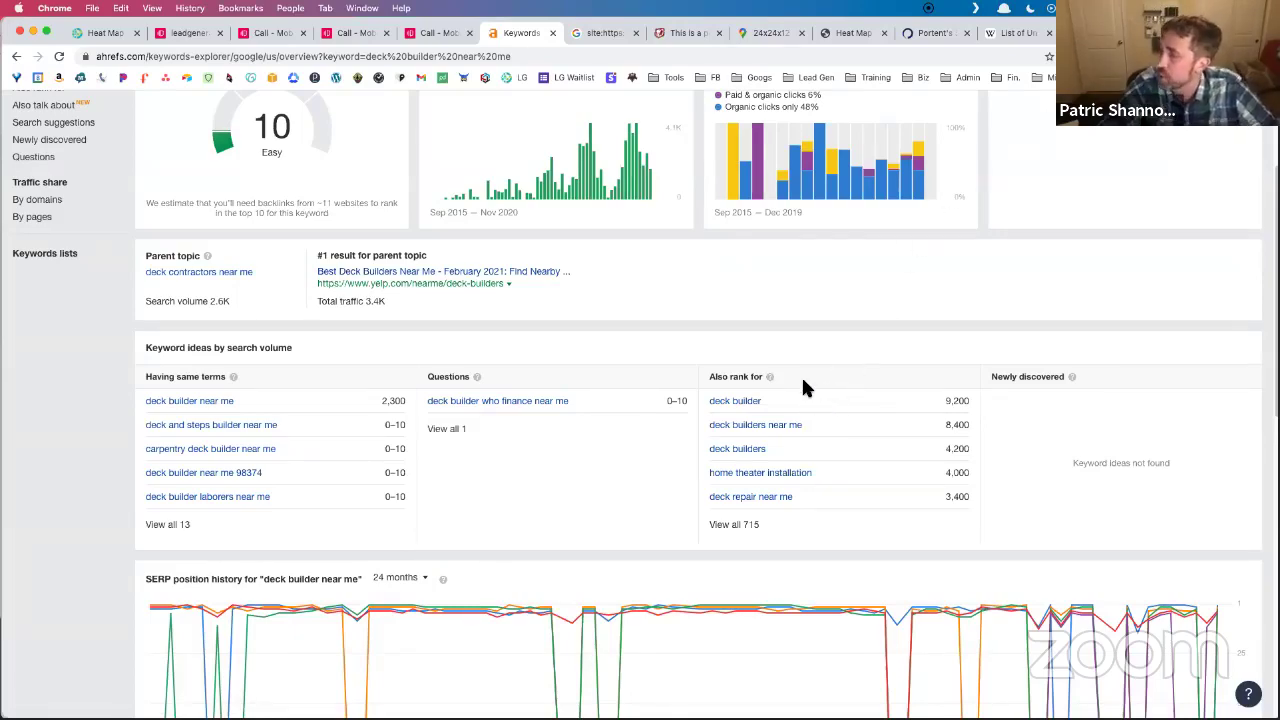
{"action": "scroll", "coordinate": [803, 382], "scroll_direction": "up", "scroll_amount": 2}
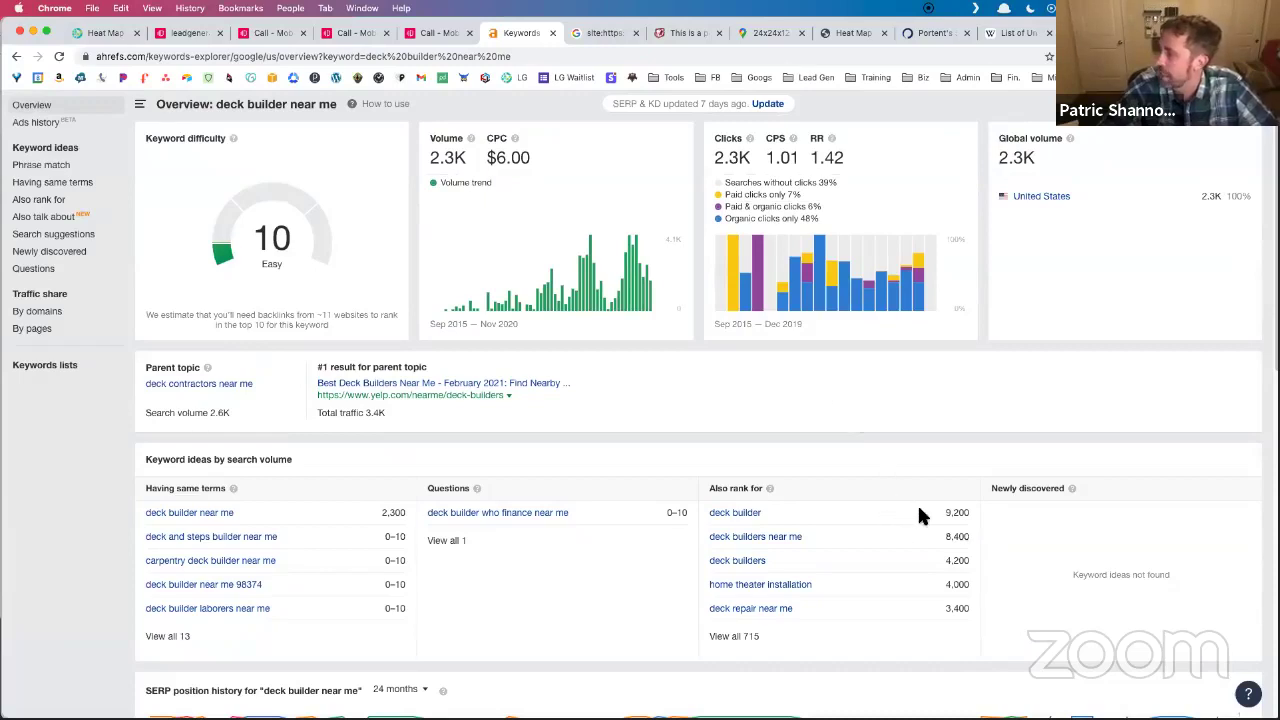
{"action": "left_click_drag", "start_coordinate": [917, 516], "coordinate": [934, 511]}
{"action": "left_click", "coordinate": [965, 506]}
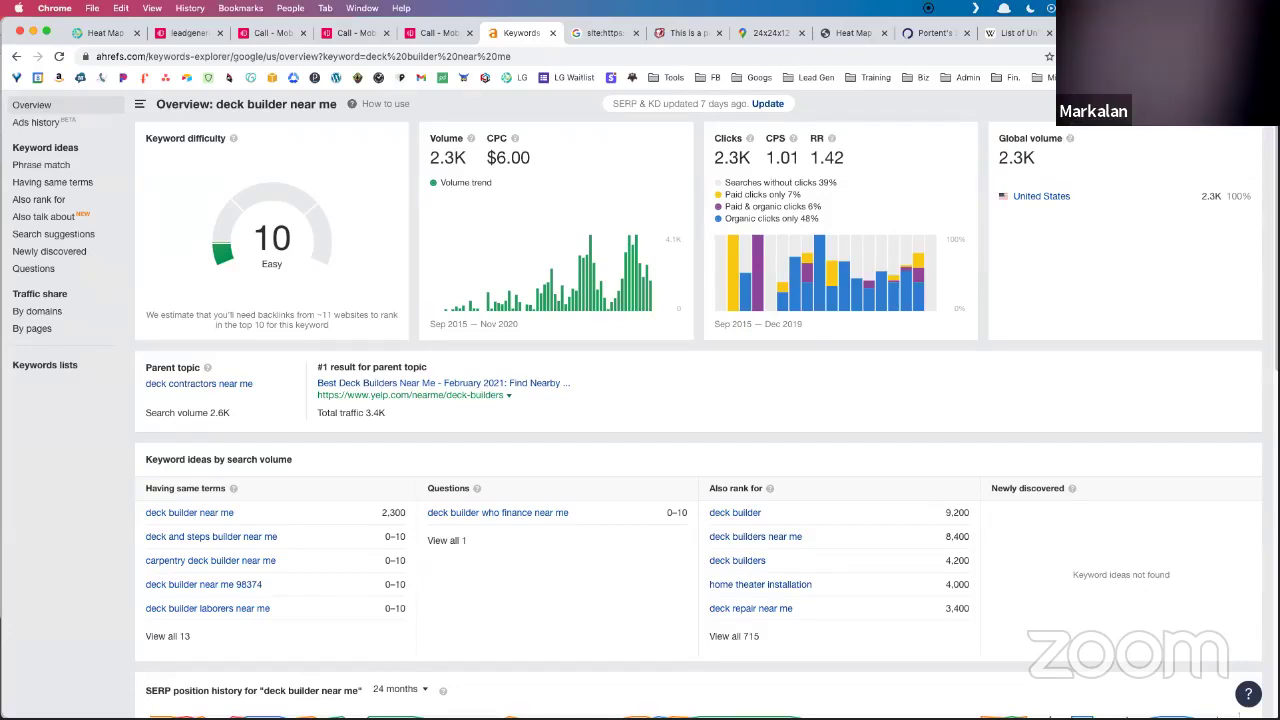
Return to BrightLocal's checker and consult Wikipedia's US city population table around rank 100 for a target city.
{"action": "key", "text": "super+9"}
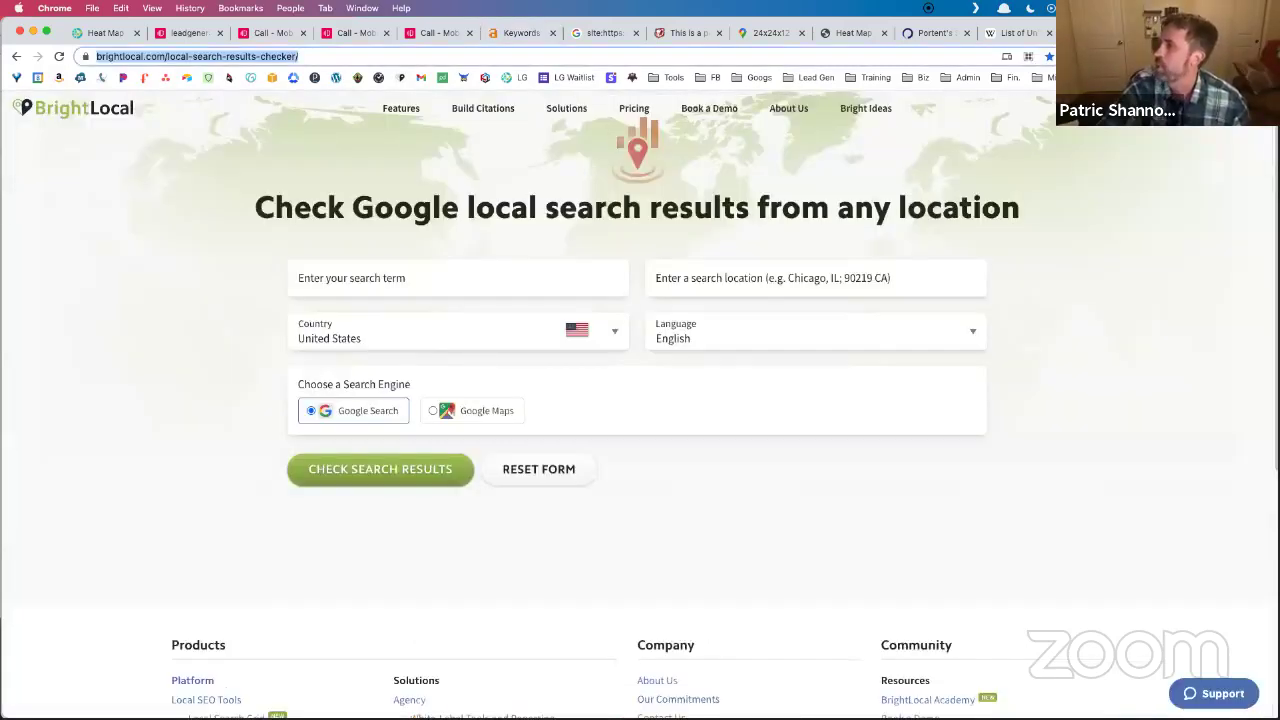
{"action": "left_click", "coordinate": [439, 285]}
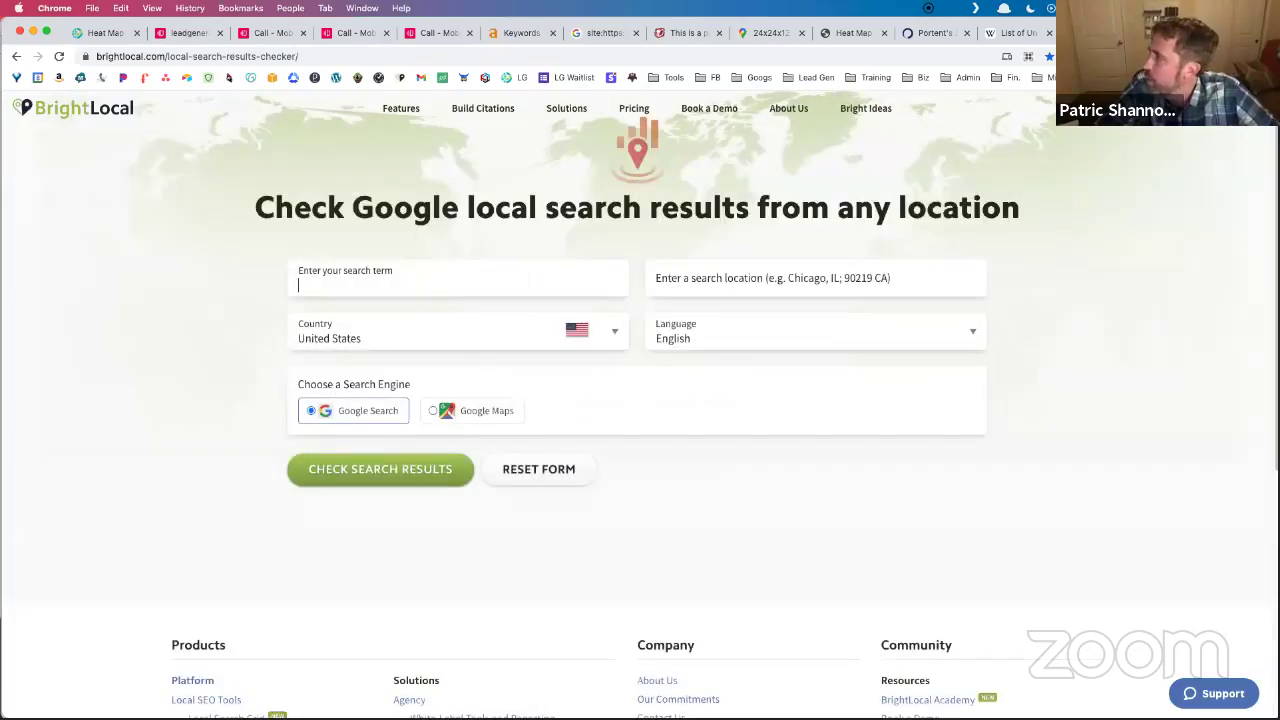
{"action": "key", "text": "ctrl+shift+Tab"}
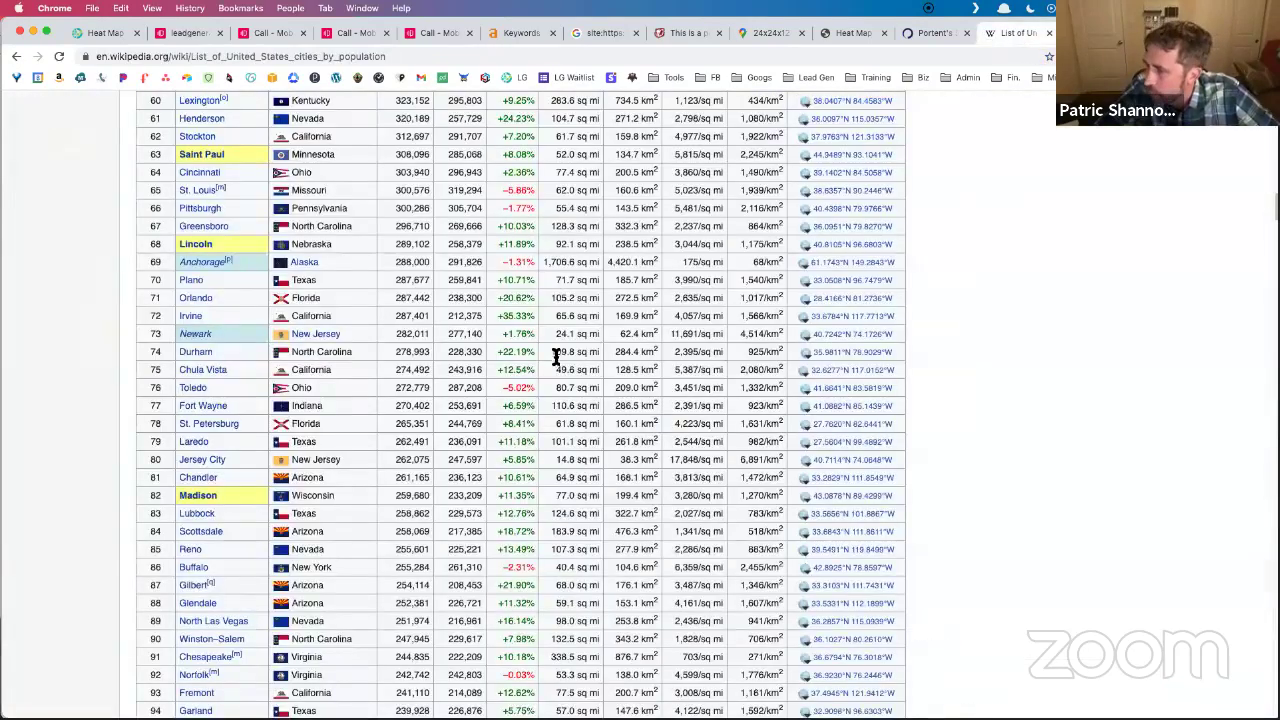
{"action": "scroll", "coordinate": [355, 479], "scroll_direction": "down", "scroll_amount": 10}
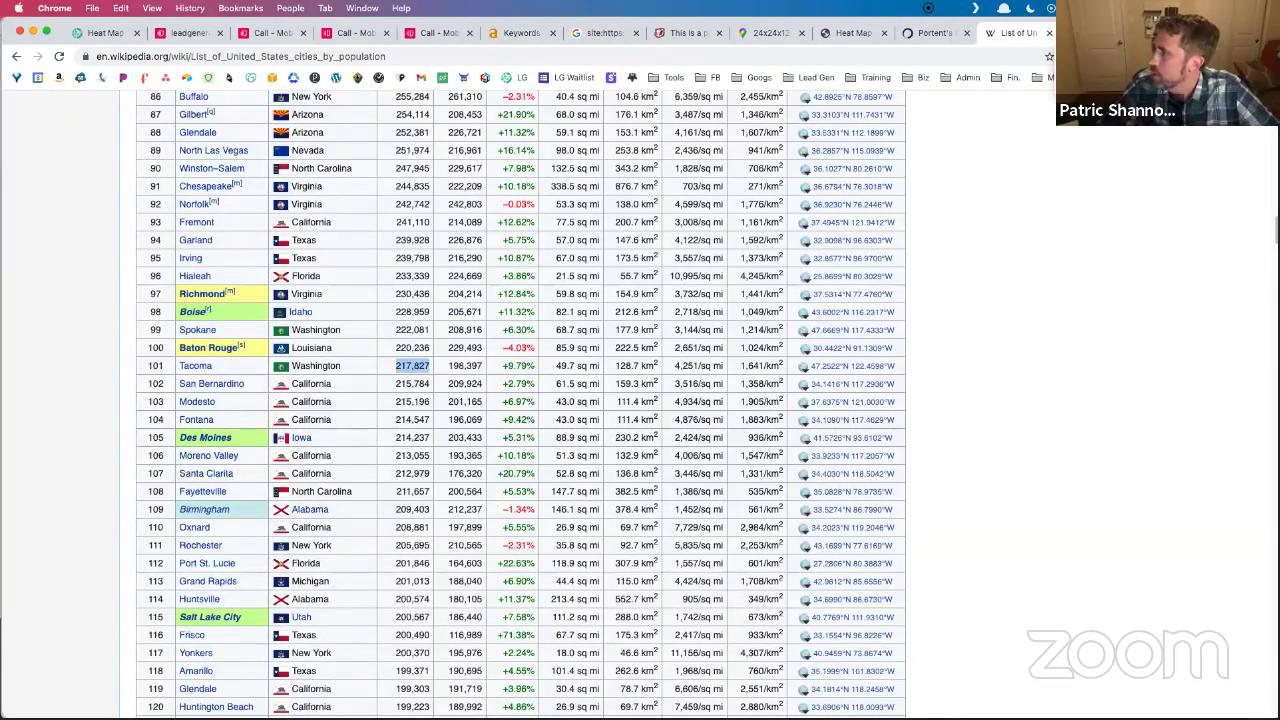
Check the localized Google Search results for "deck builder" in Tacoma, WA with BrightLocal's checker.
{"action": "key", "text": "ctrl+Tab"}
{"action": "type", "text": "de"}
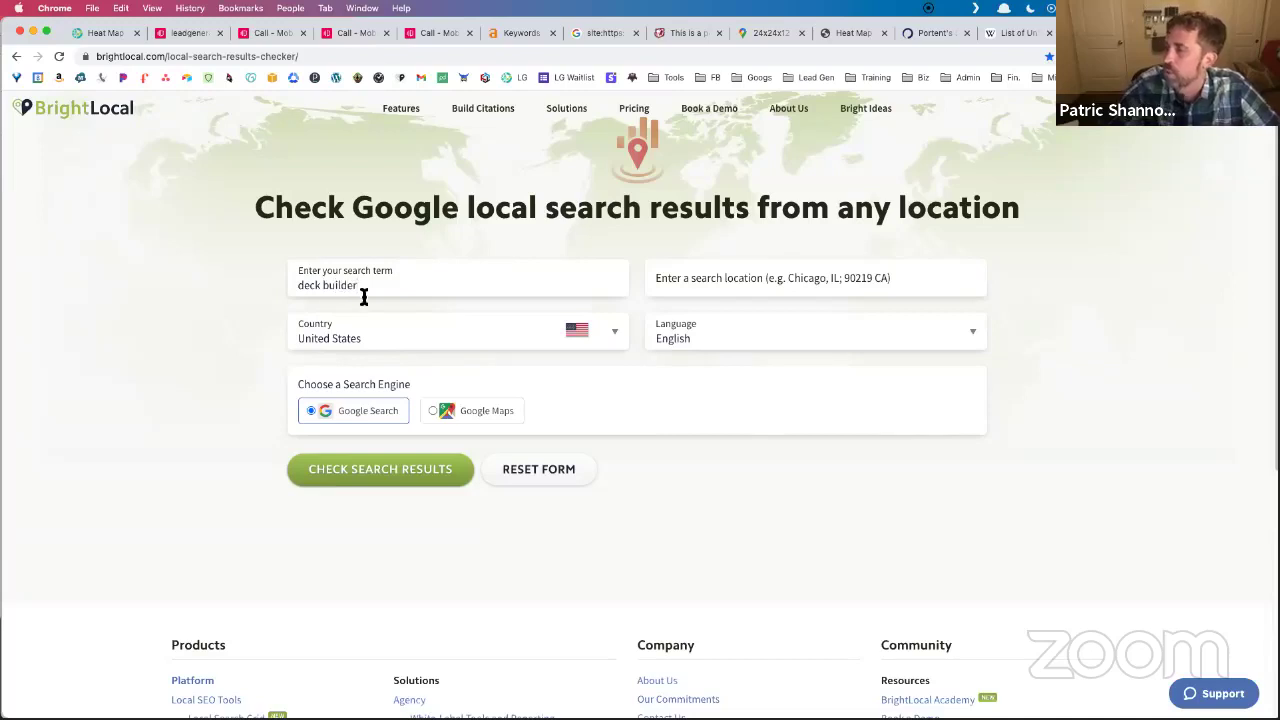
{"action": "left_click", "coordinate": [711, 288]}
{"action": "type", "text": "Tacoma, WA"}
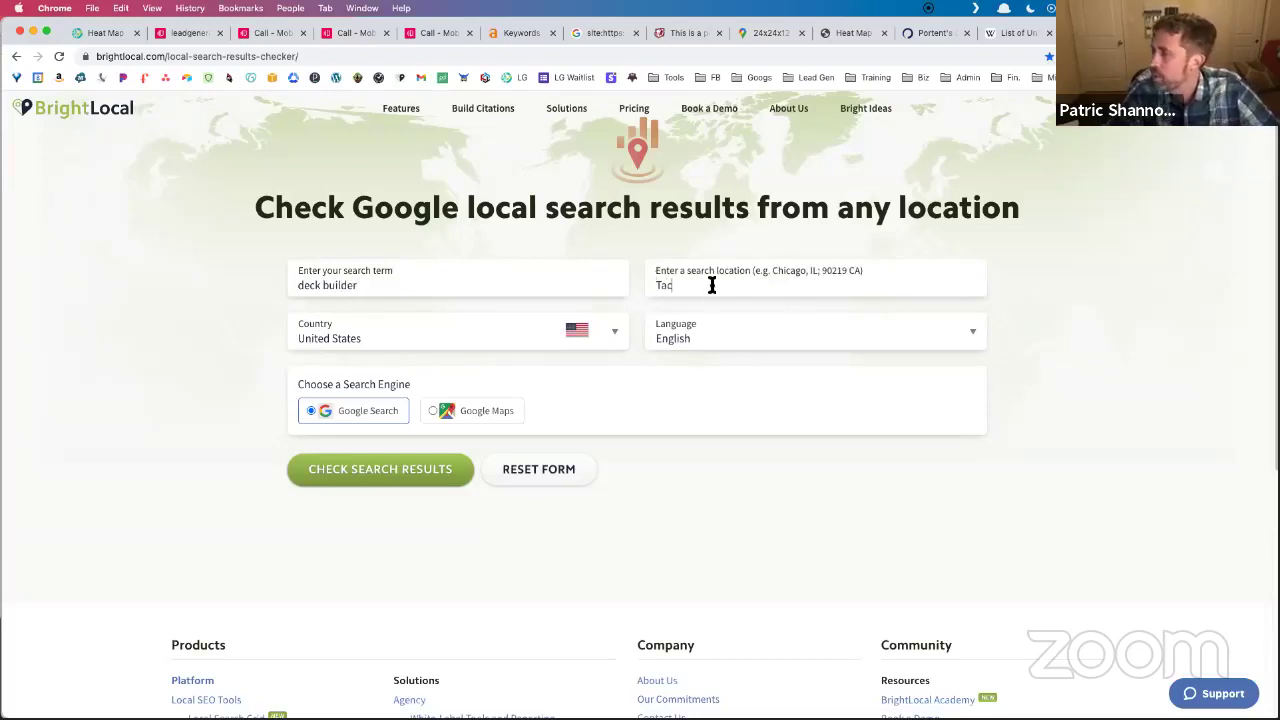
{"action": "left_click", "coordinate": [420, 472]}
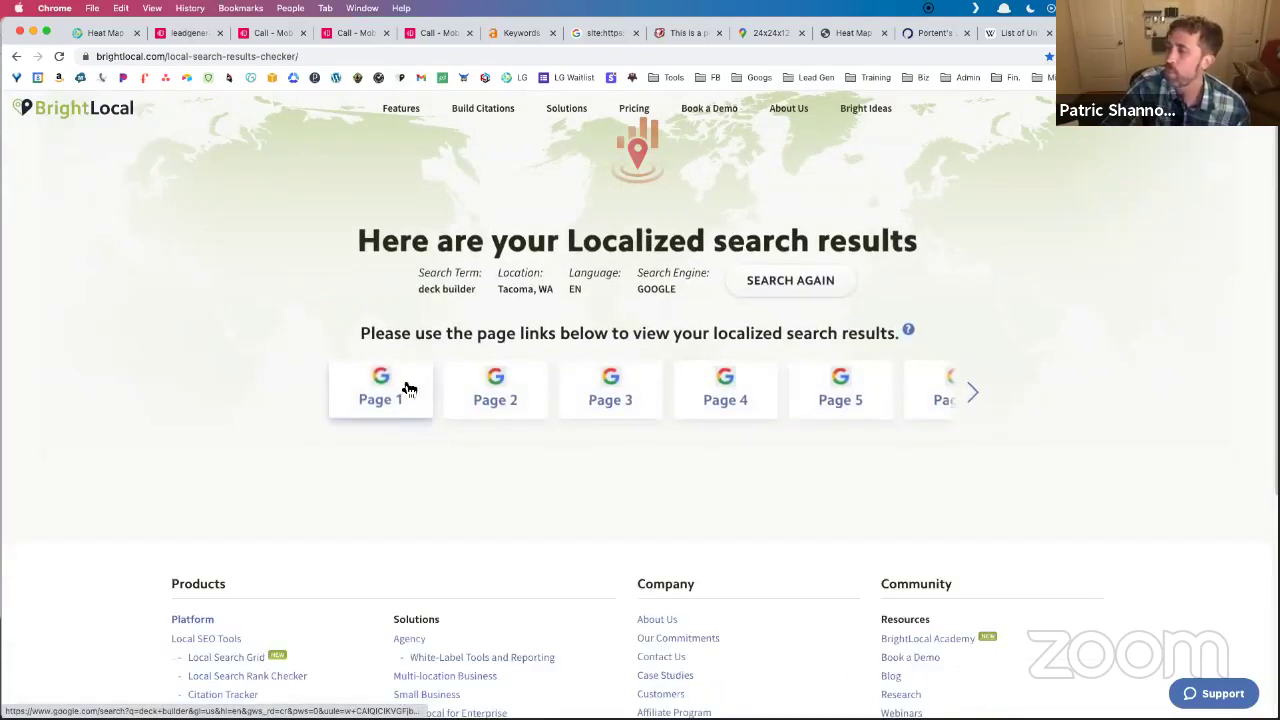
Open page 1 of the localized results and look over the ads and local map listings.
{"action": "left_click", "coordinate": [409, 388]}
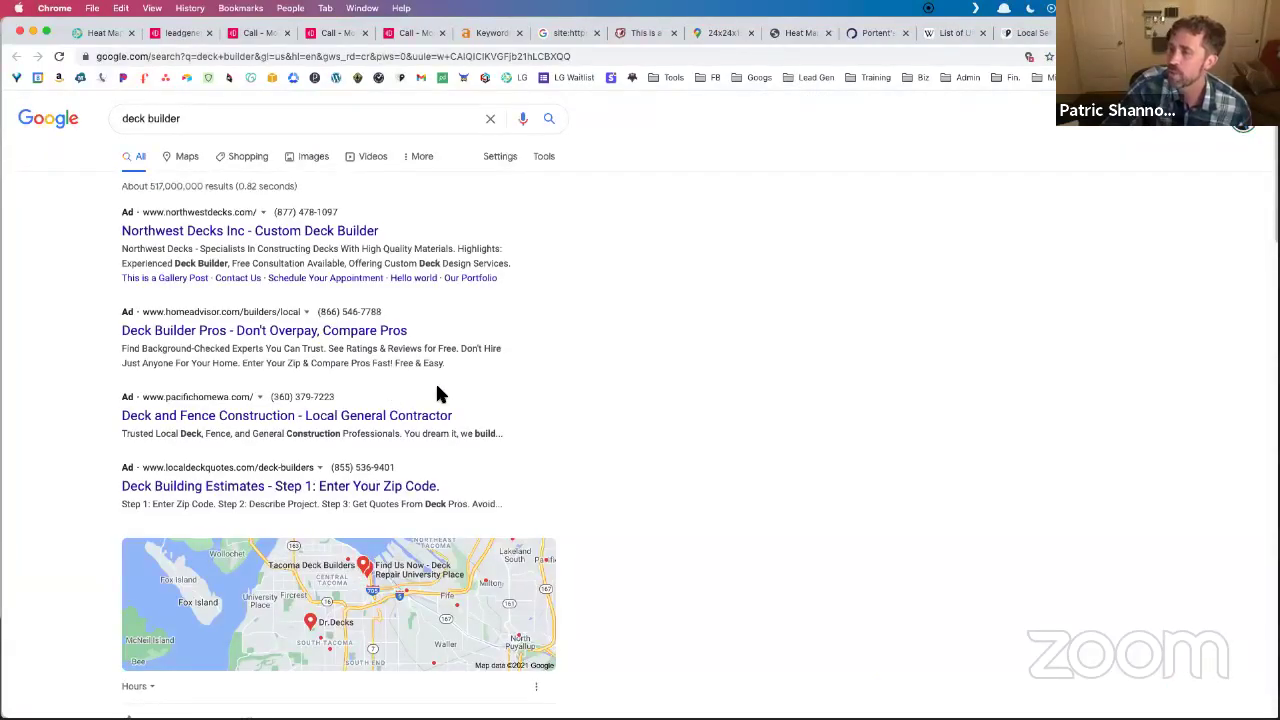
{"action": "scroll", "coordinate": [440, 395], "scroll_direction": "down", "scroll_amount": 3}
{"action": "scroll", "coordinate": [437, 392], "scroll_direction": "up", "scroll_amount": 2}
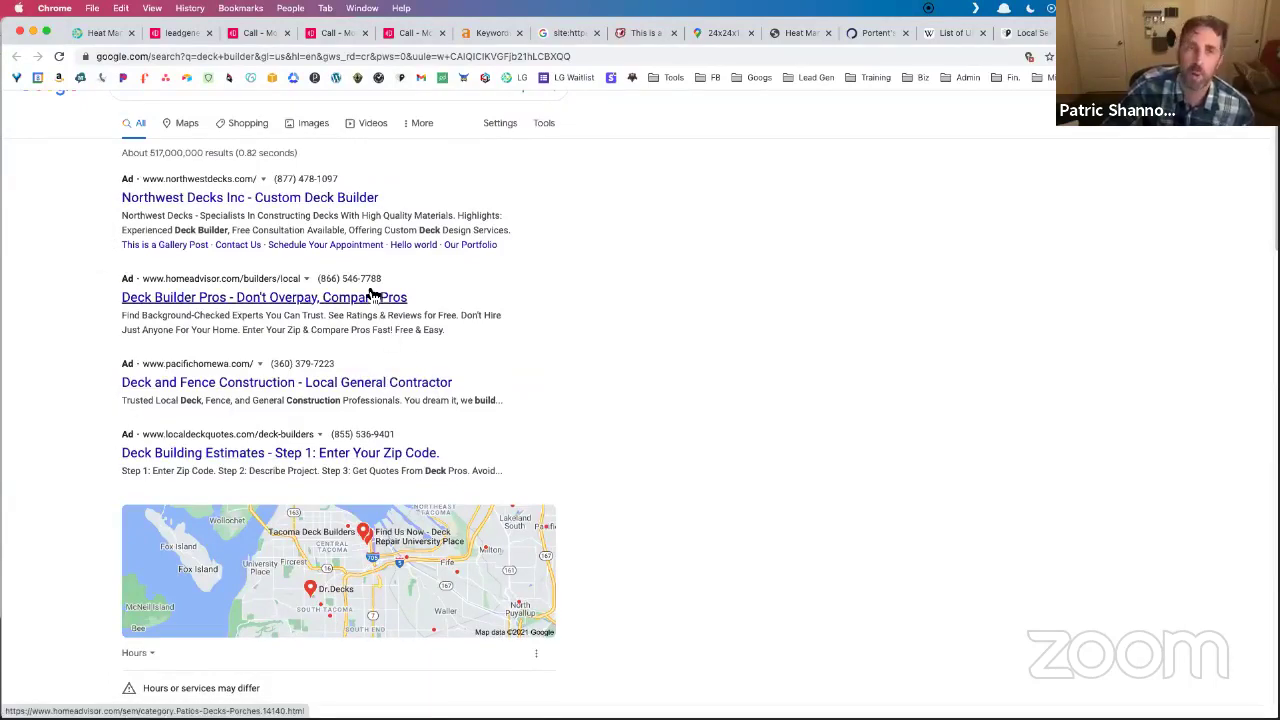
Check Tacoma's row in Wikipedia's city population table and review the ads, map listings and organic results for "deck builder" in Tacoma.
{"action": "scroll", "coordinate": [371, 298], "scroll_direction": "down", "scroll_amount": 2}
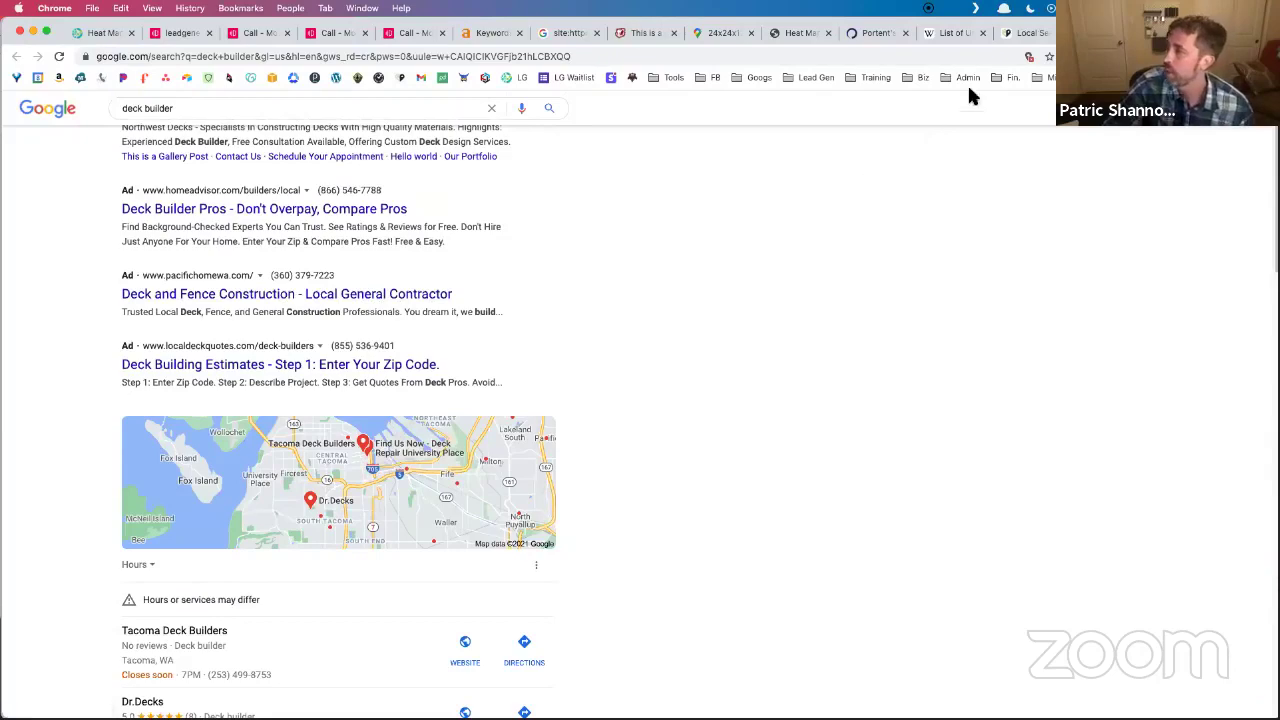
{"action": "left_click", "coordinate": [947, 35]}
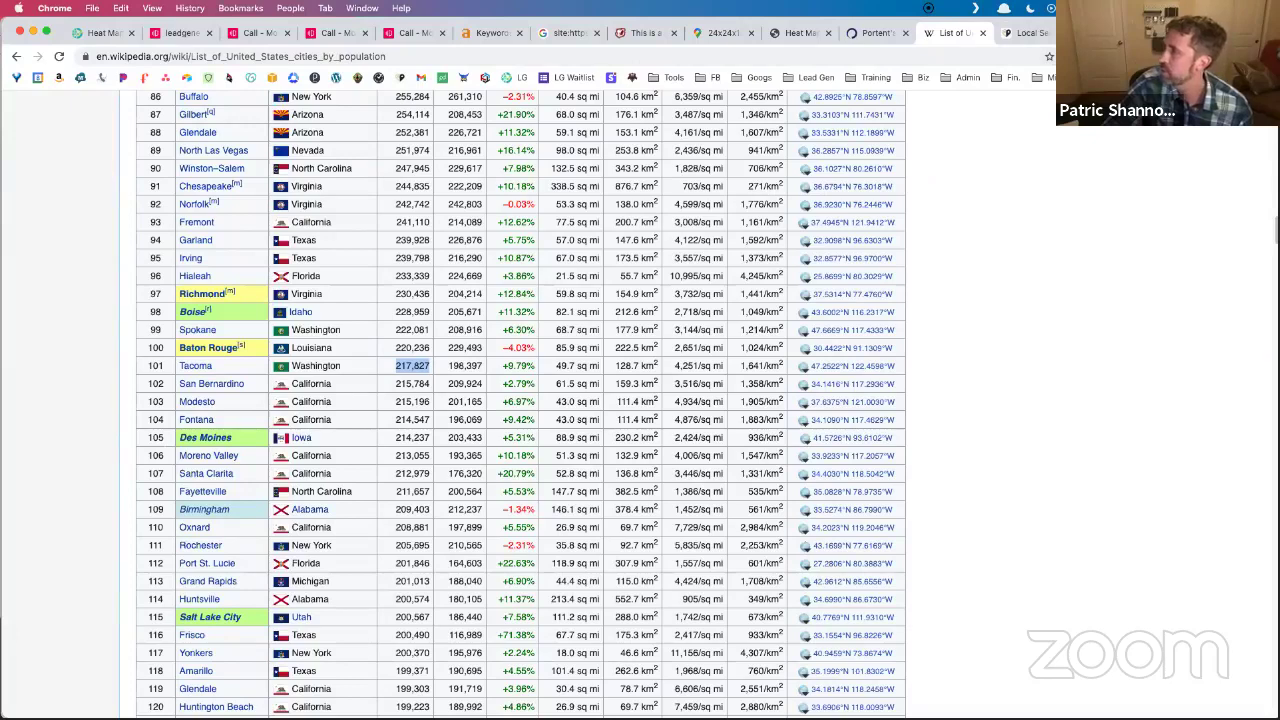
{"action": "key", "text": "ctrl+shift+Tab"}
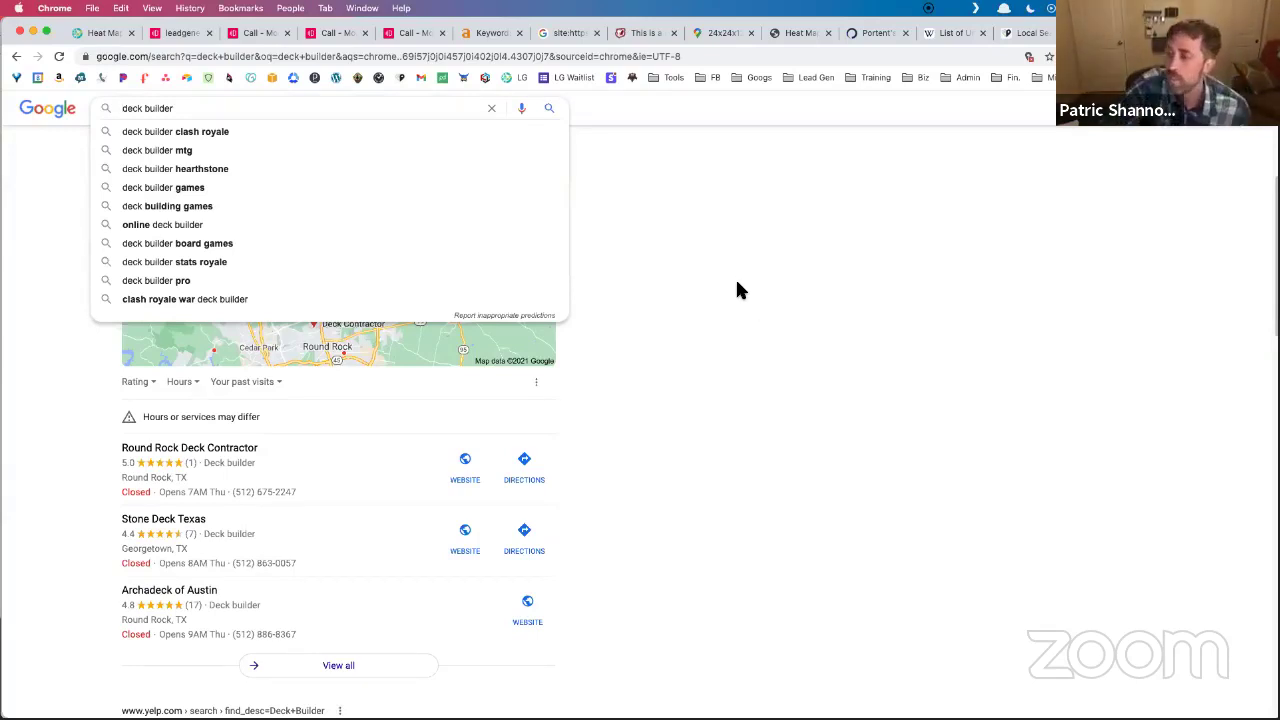
{"action": "left_click", "coordinate": [722, 284]}
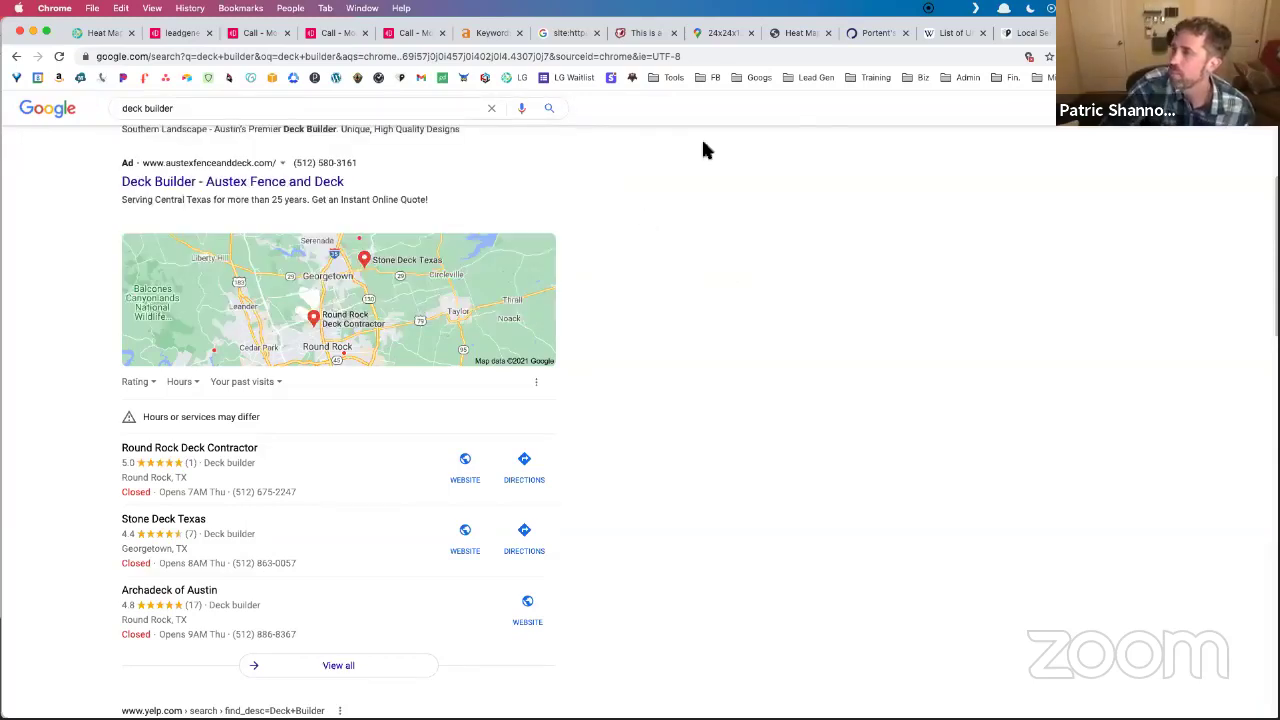
{"action": "left_click", "coordinate": [1035, 32]}
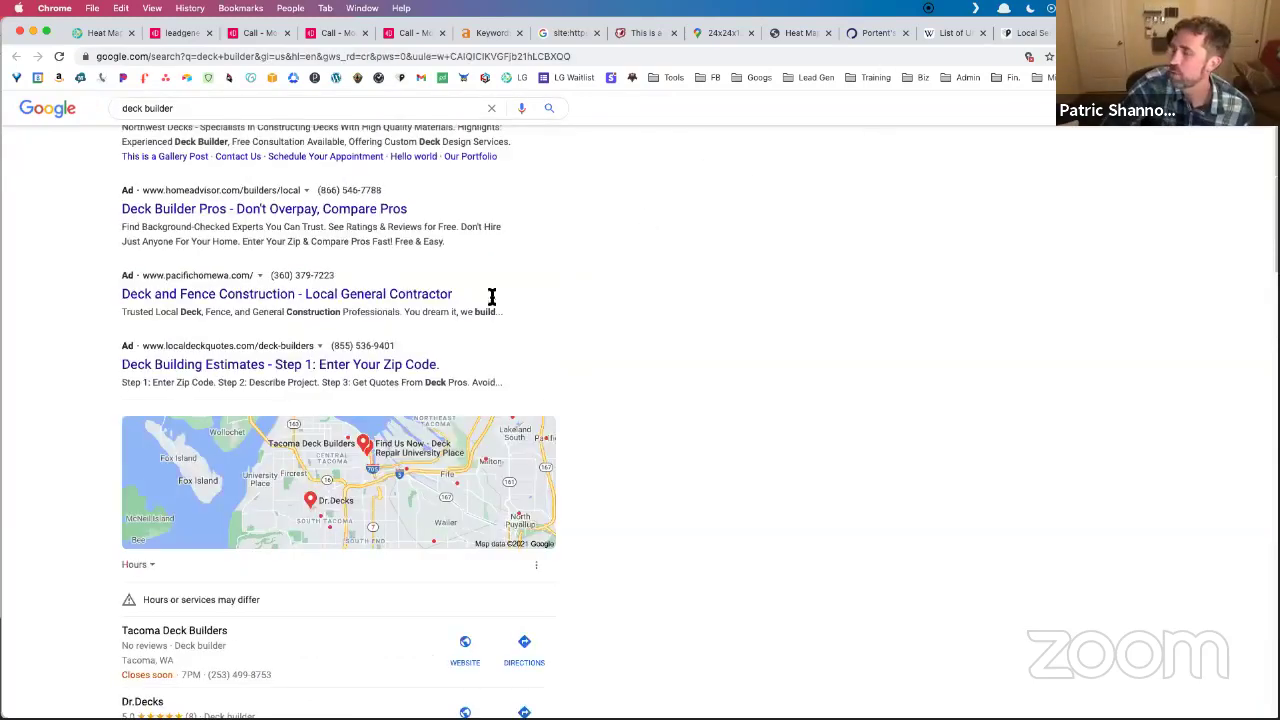
{"action": "scroll", "coordinate": [287, 318], "scroll_direction": "down", "scroll_amount": 3}
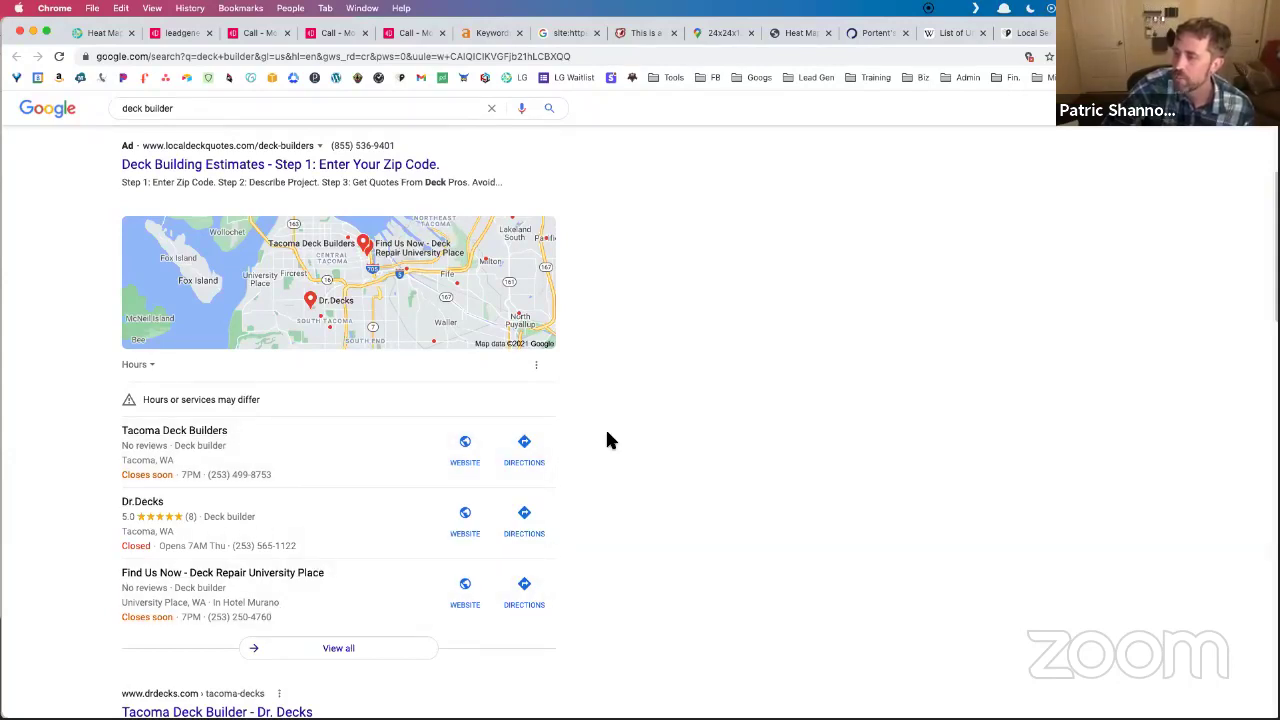
{"action": "scroll", "coordinate": [197, 376], "scroll_direction": "down", "scroll_amount": 4}
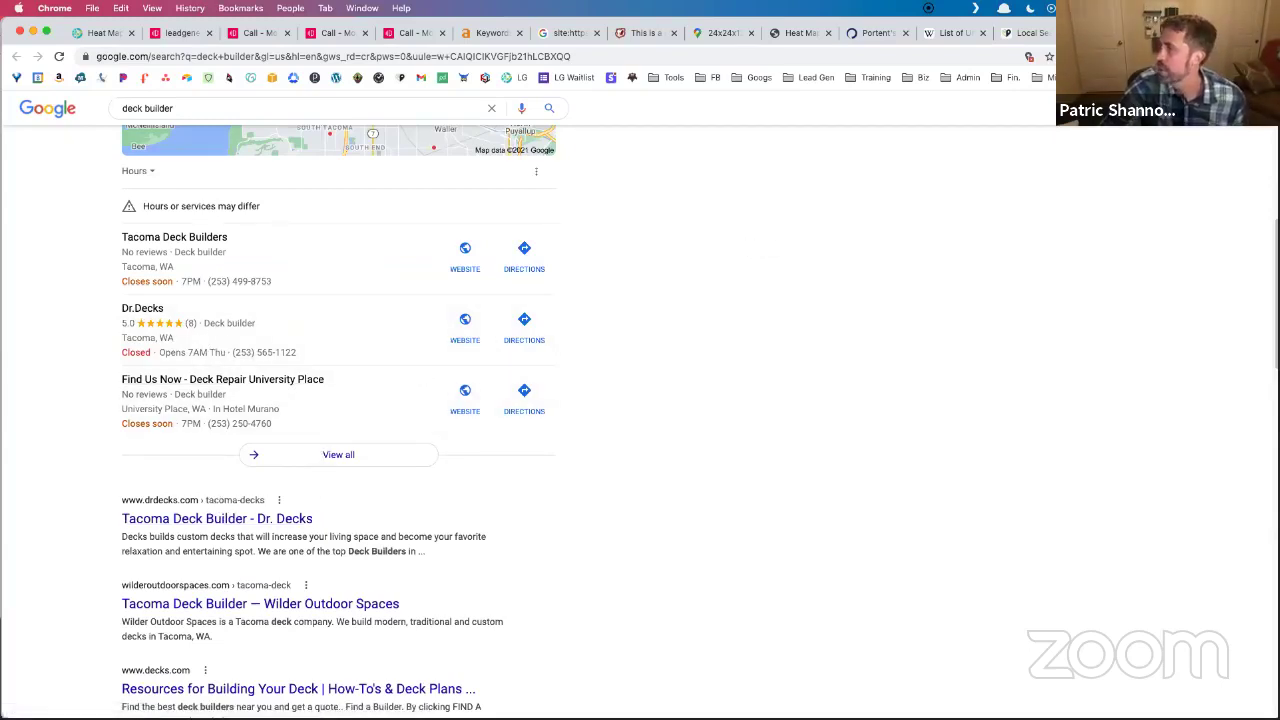
Open Google Maps in a new tab and look up the deck builder listing "dr.decks" in Tacoma.
{"action": "key", "text": "super+t"}
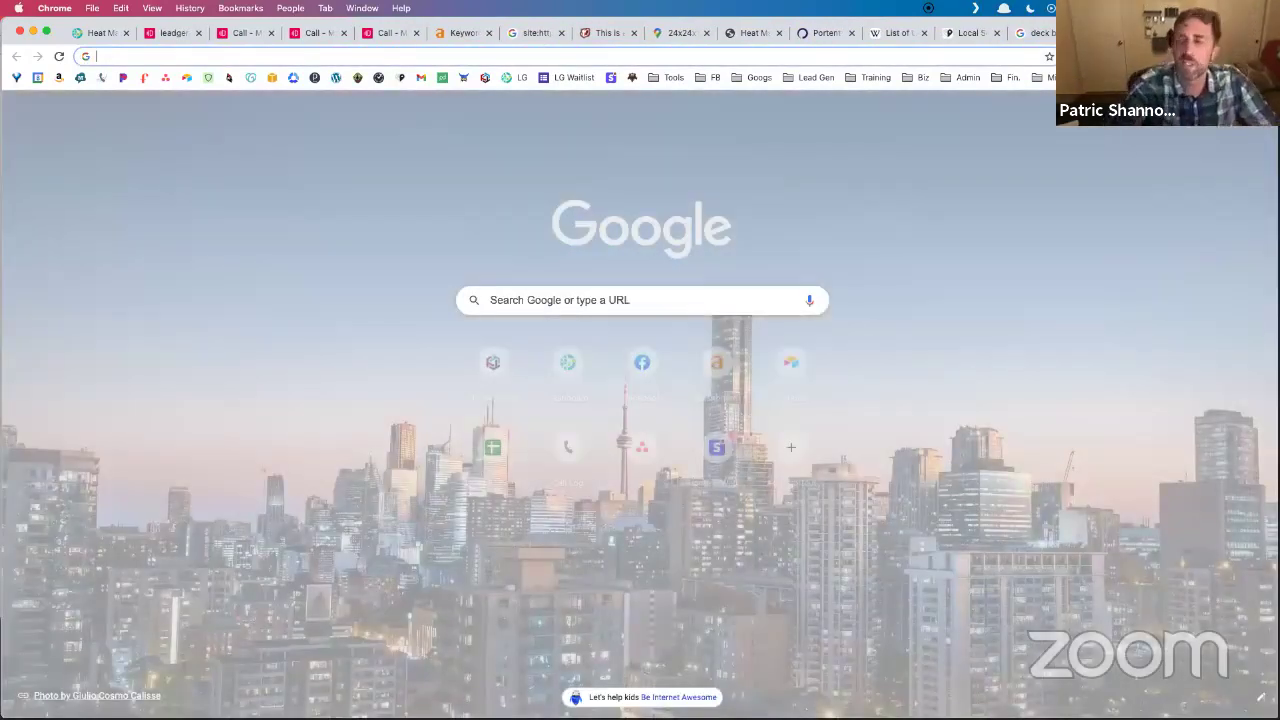
{"action": "type", "text": "map"}
{"action": "key", "text": "Return"}
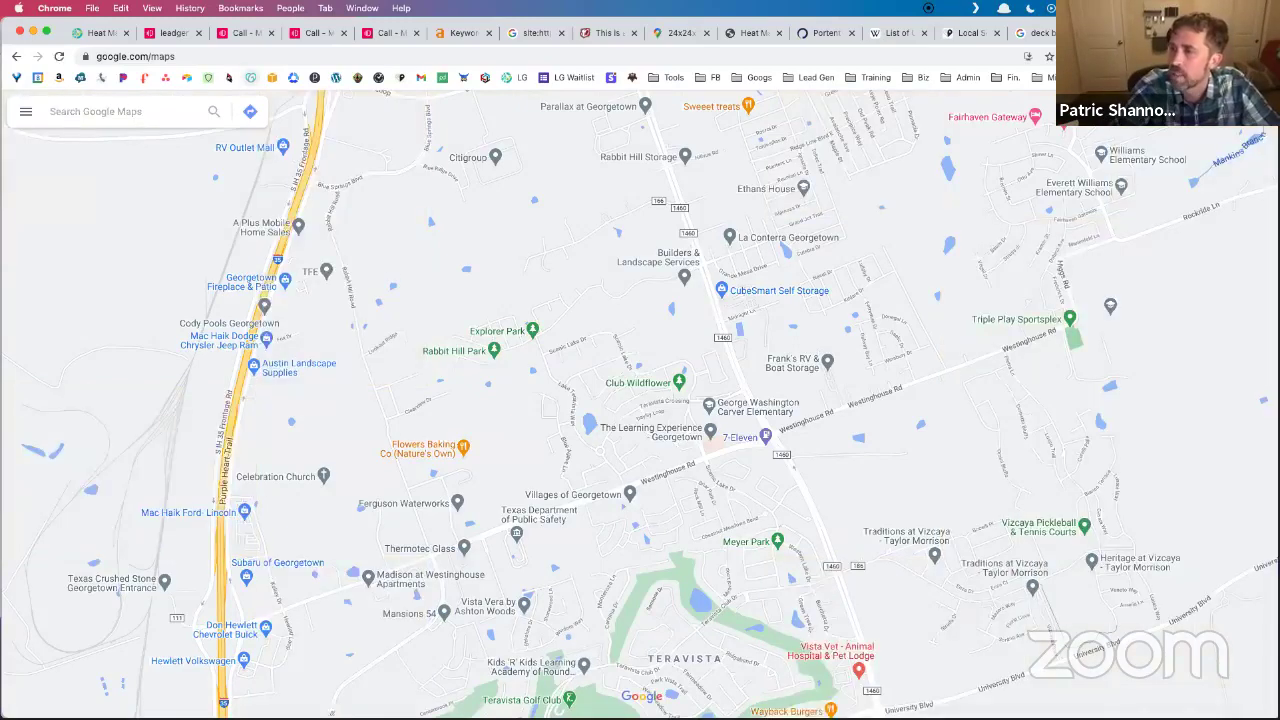
{"action": "type", "text": "dr.decks"}
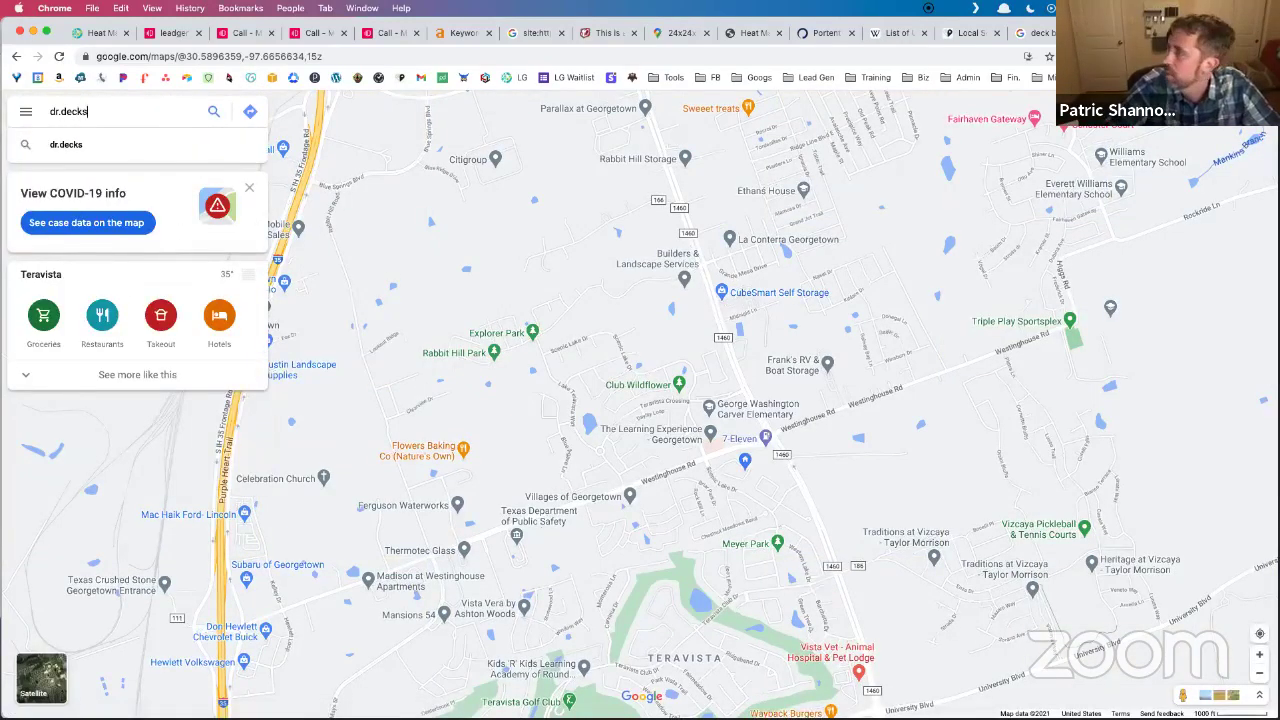
{"action": "left_click", "coordinate": [1032, 40]}
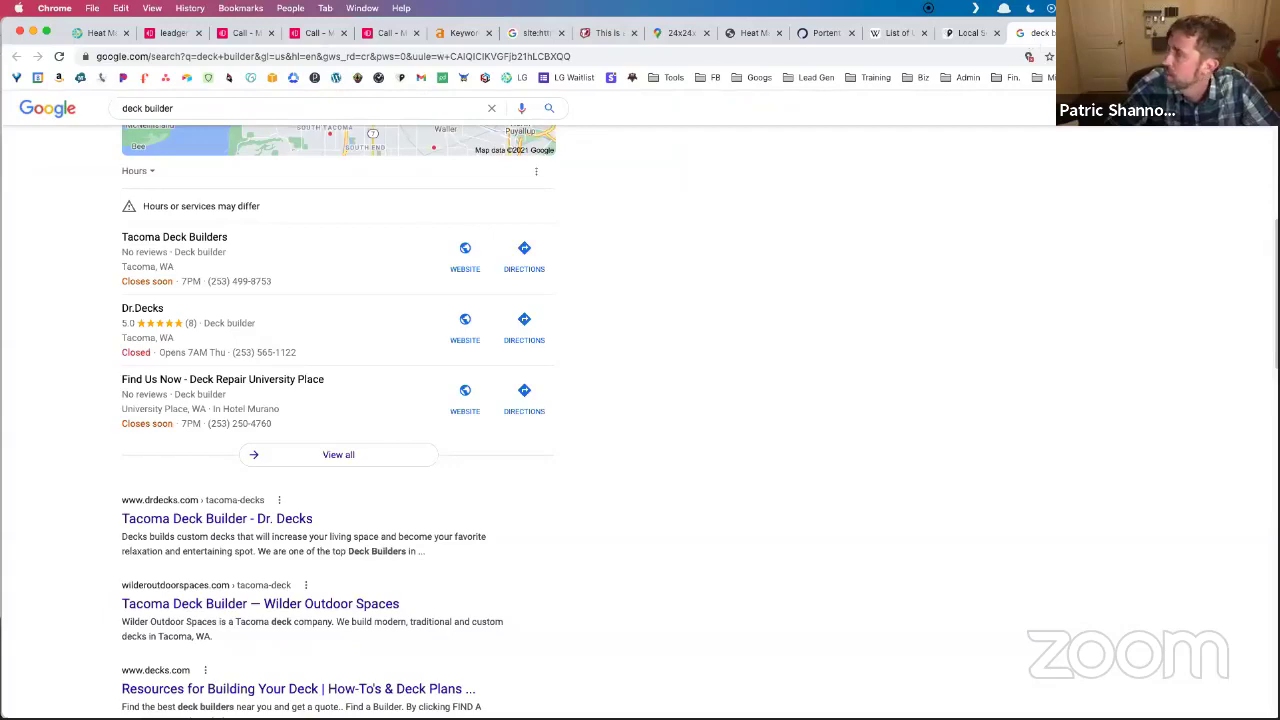
{"action": "key", "text": "ctrl+shift+Tab"}
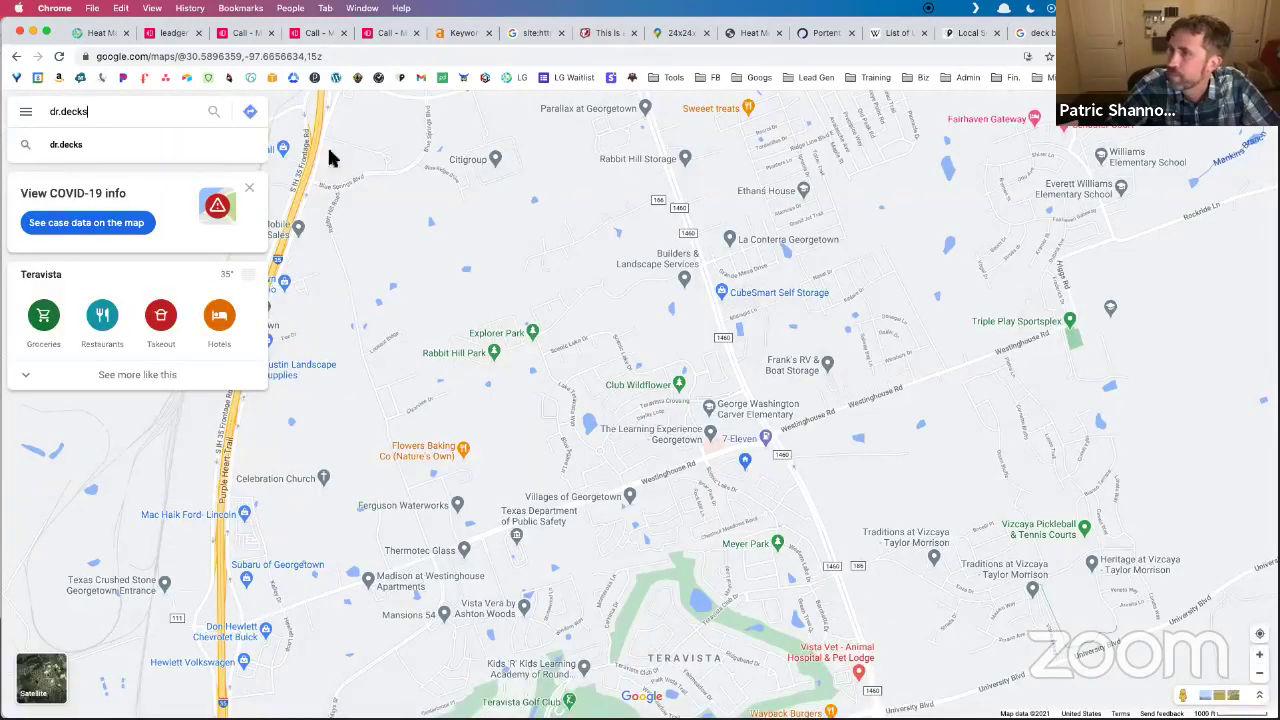
{"action": "left_click", "coordinate": [133, 143]}
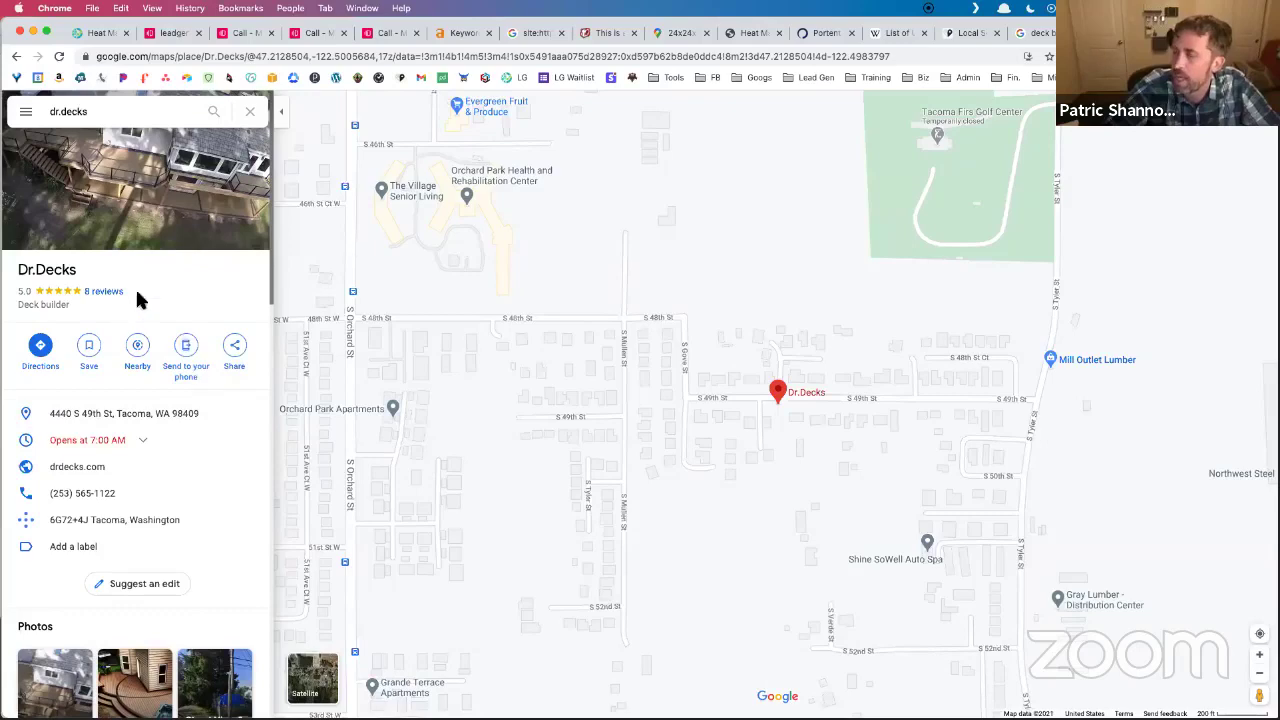
Copy the Dr.Decks share link, load it in the browser to expand it, and select the full Google Maps URL.
{"action": "left_click", "coordinate": [249, 348]}
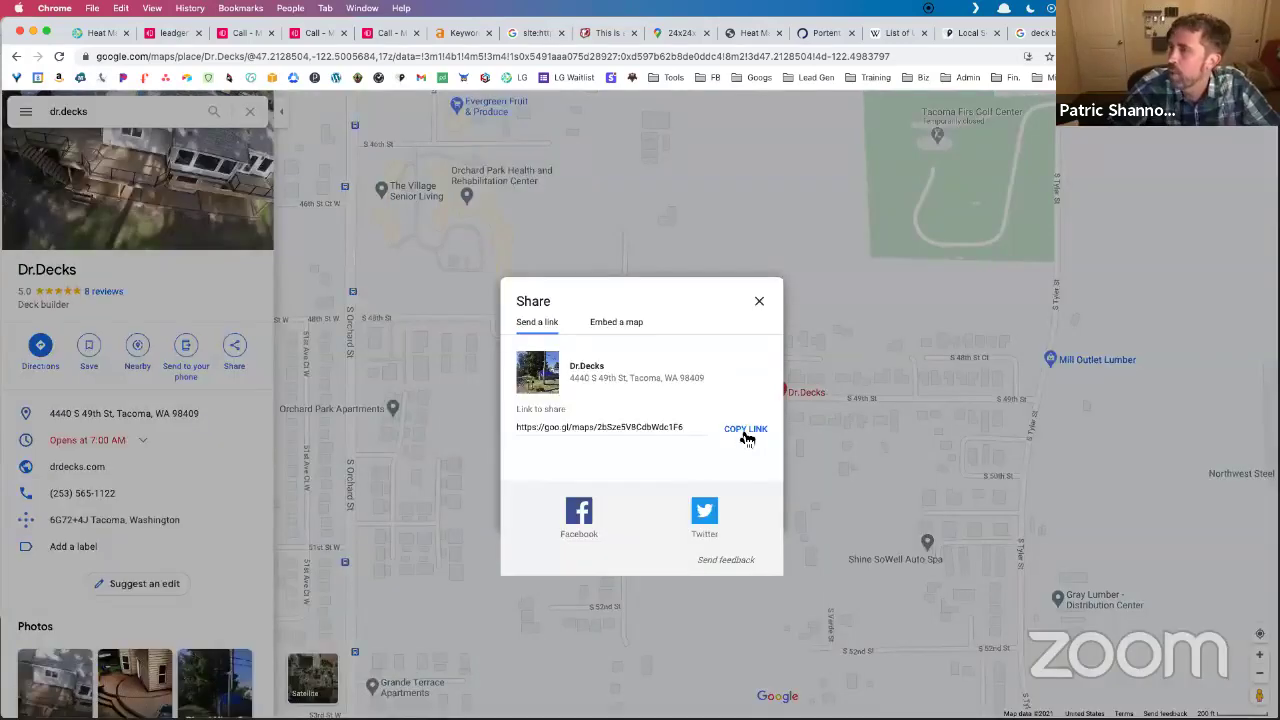
{"action": "left_click", "coordinate": [745, 430]}
{"action": "left_click", "coordinate": [476, 57]}
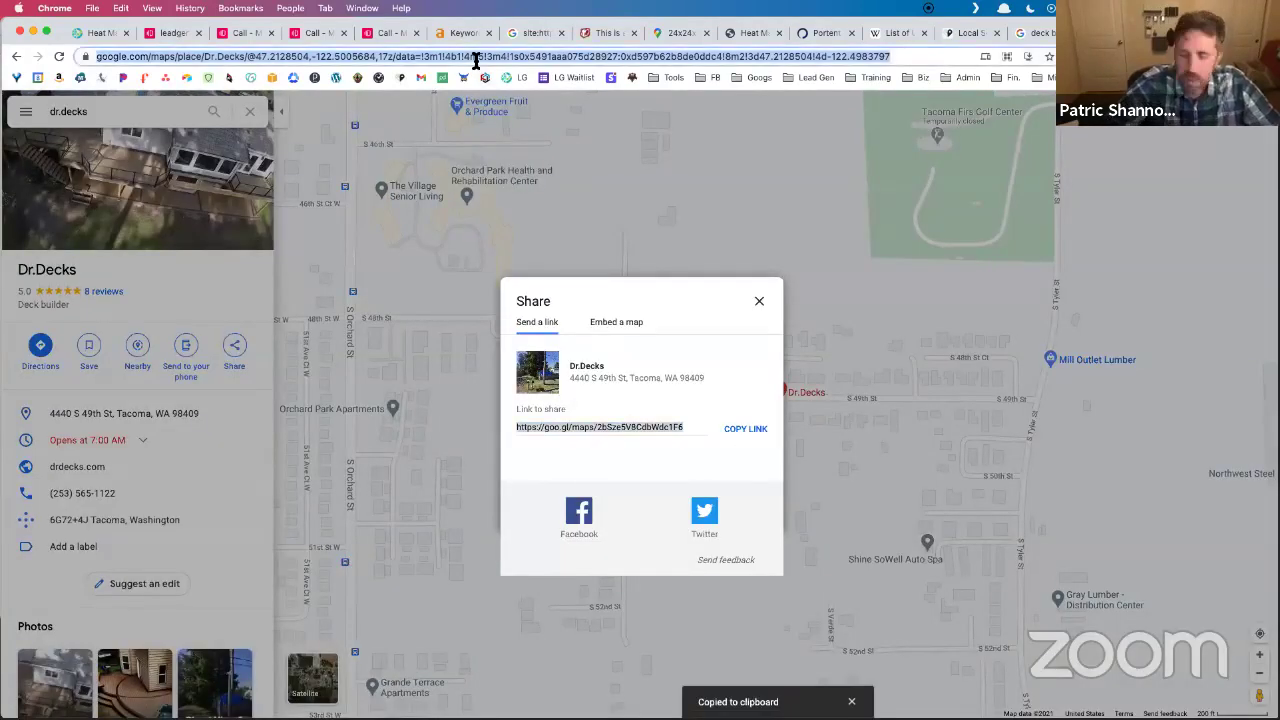
{"action": "key", "text": "super+v"}
{"action": "key", "text": "Return"}
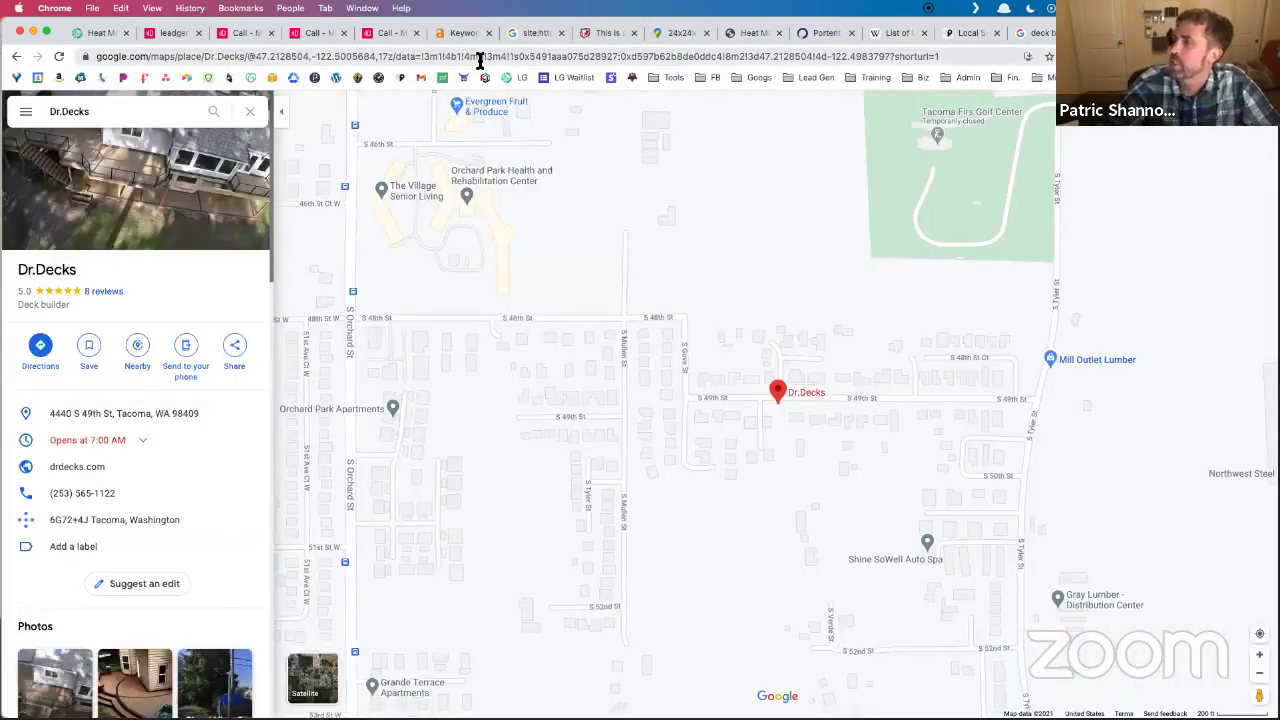
{"action": "left_click", "coordinate": [480, 57]}
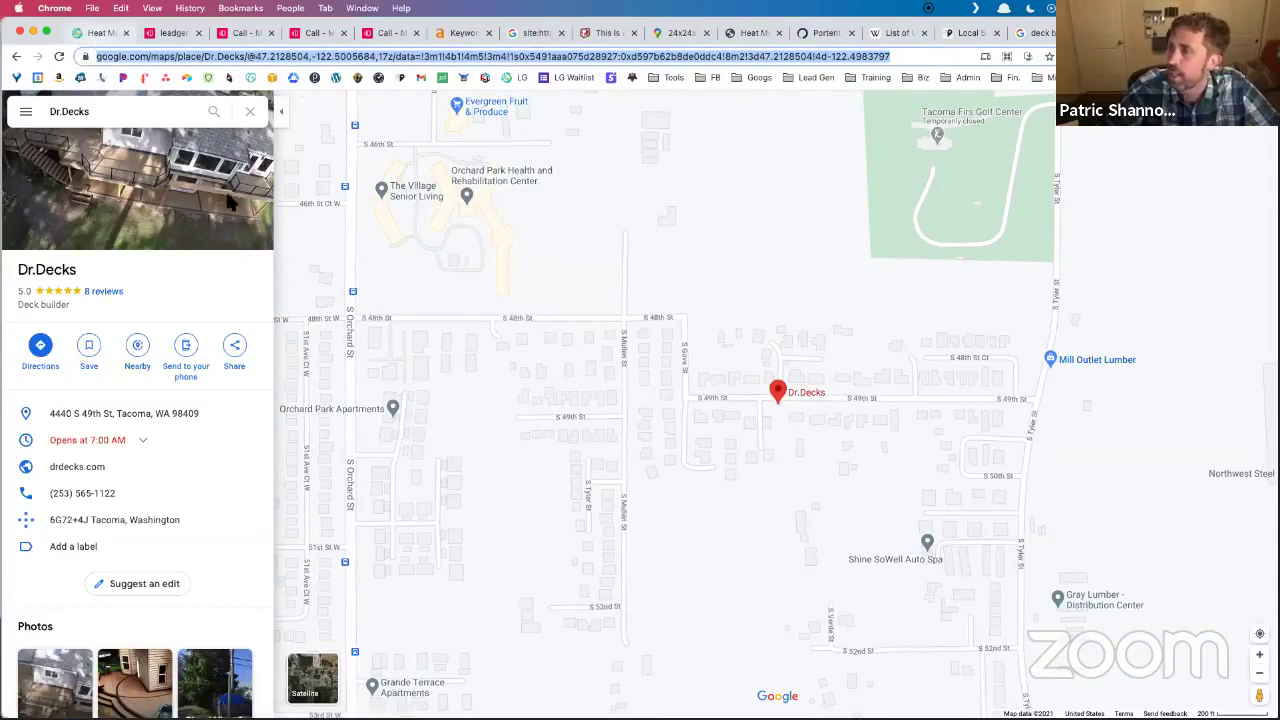
Start a new heat map in Lead Generated, using the Dr.Decks map URL and the keyword "Deck Builders".
{"action": "key", "text": "super+bracketleft"}
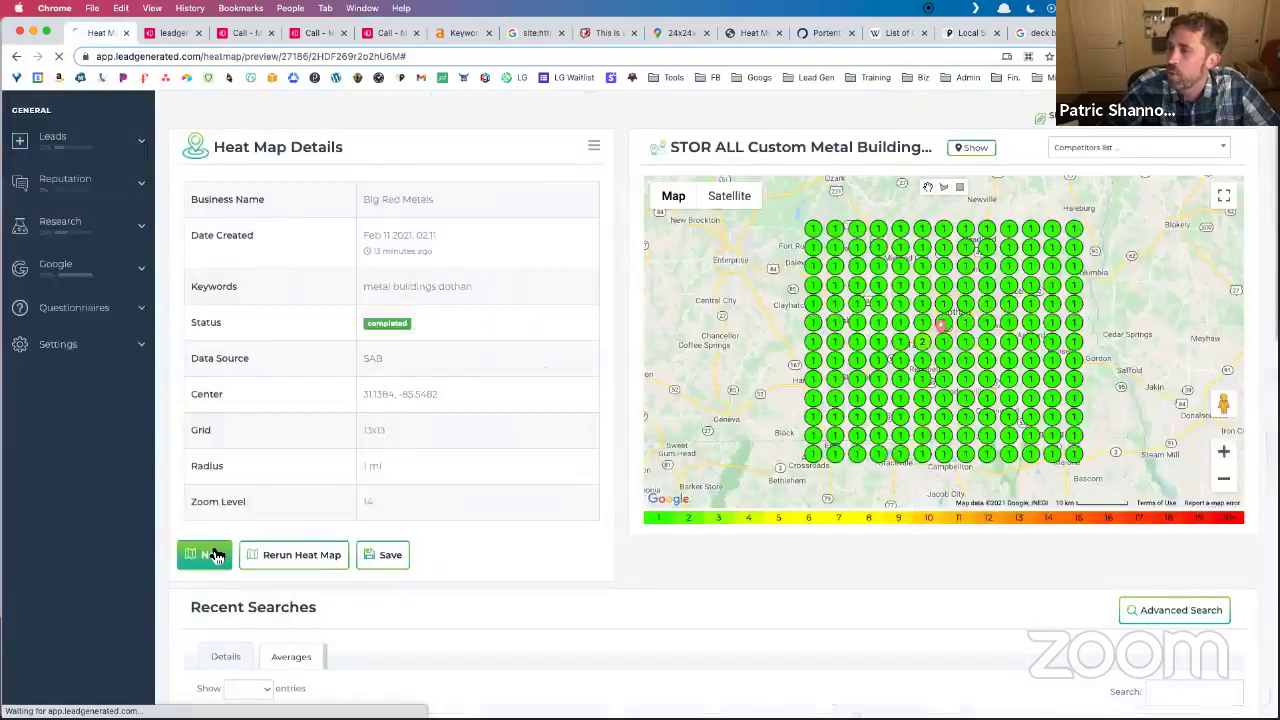
{"action": "left_click", "coordinate": [217, 555]}
{"action": "left_click", "coordinate": [477, 278]}
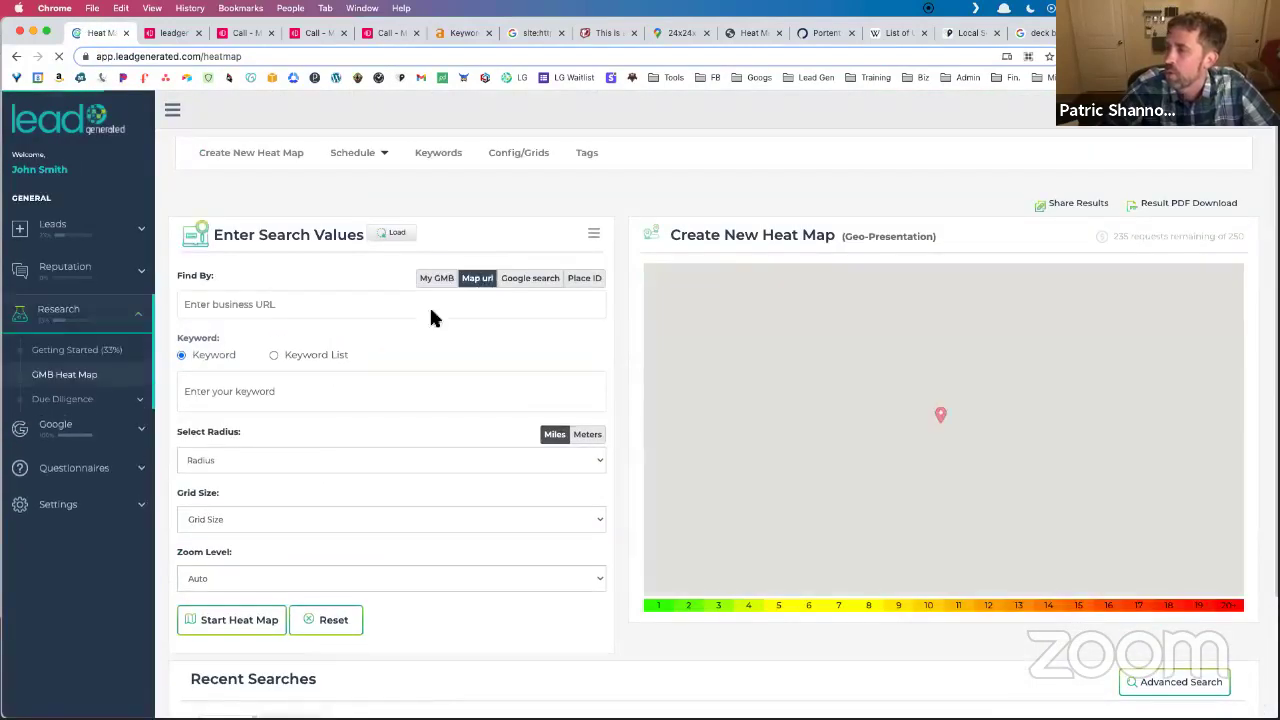
{"action": "key", "text": "super+v"}
{"action": "left_click", "coordinate": [291, 393]}
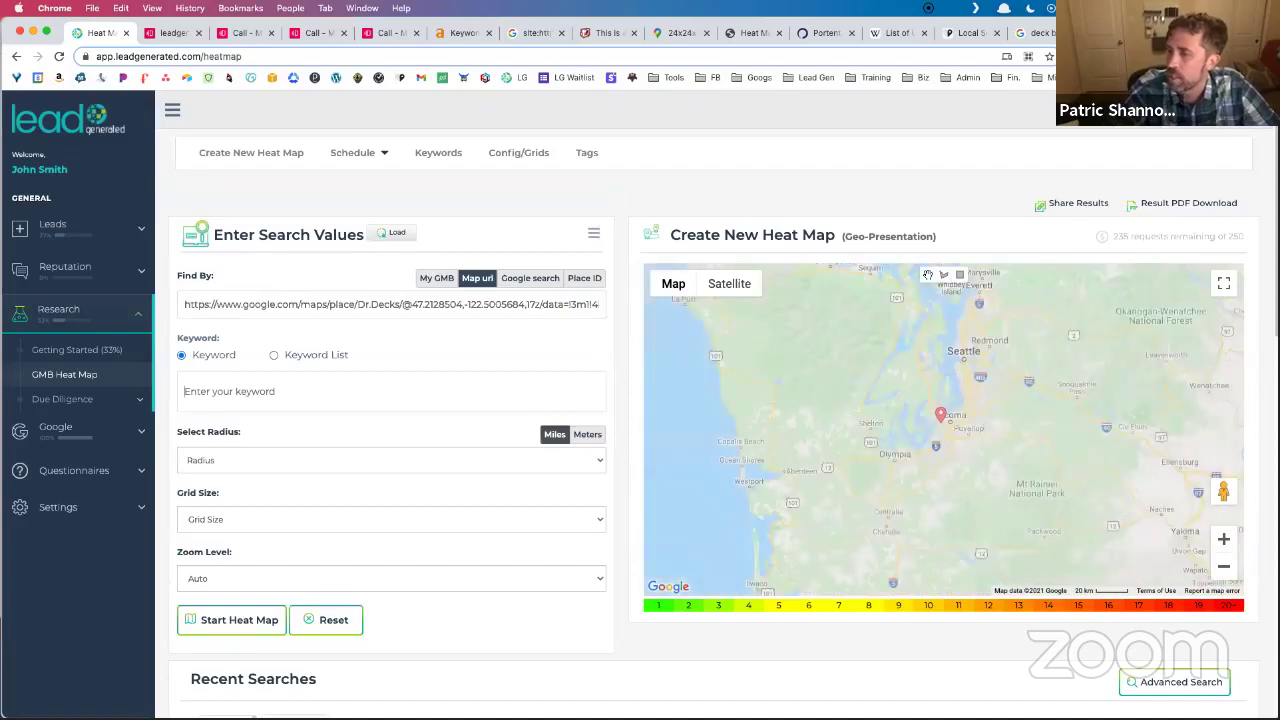
{"action": "type", "text": "Deck Builders"}
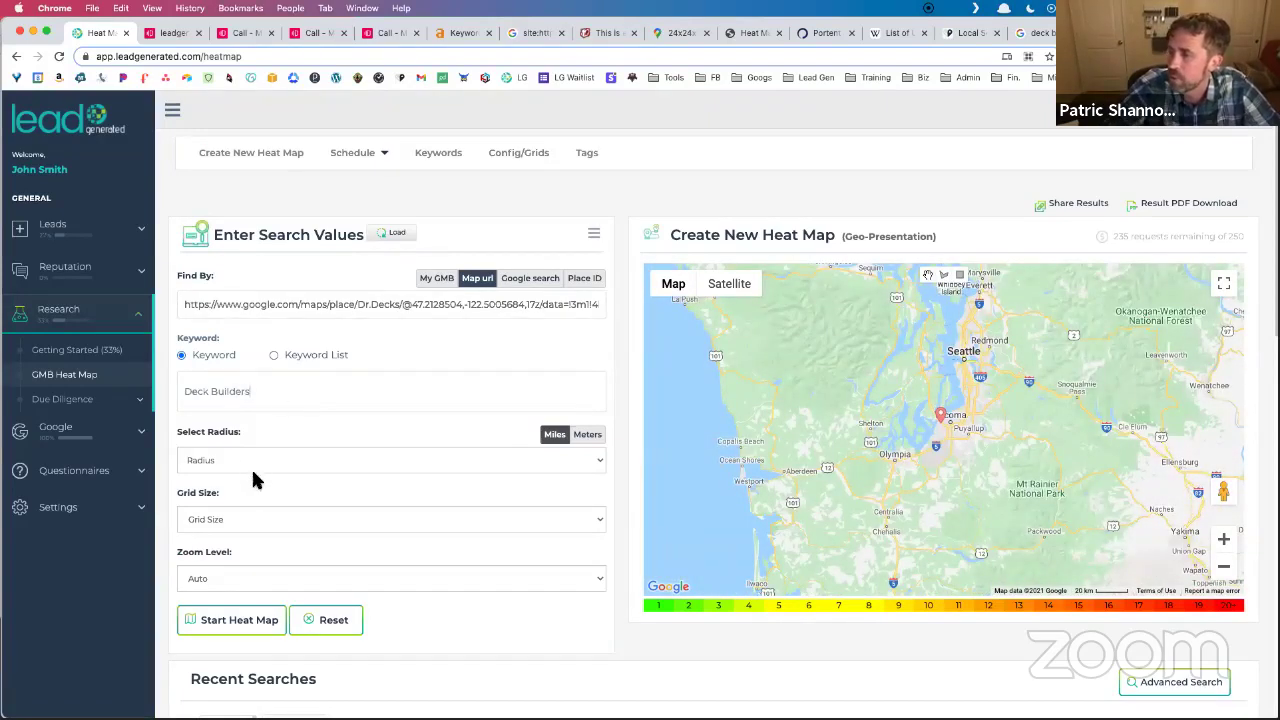
Check the keyword wording in the Ahrefs overview and shorten the heat map keyword to "Deck Builder".
{"action": "left_click", "coordinate": [258, 462]}
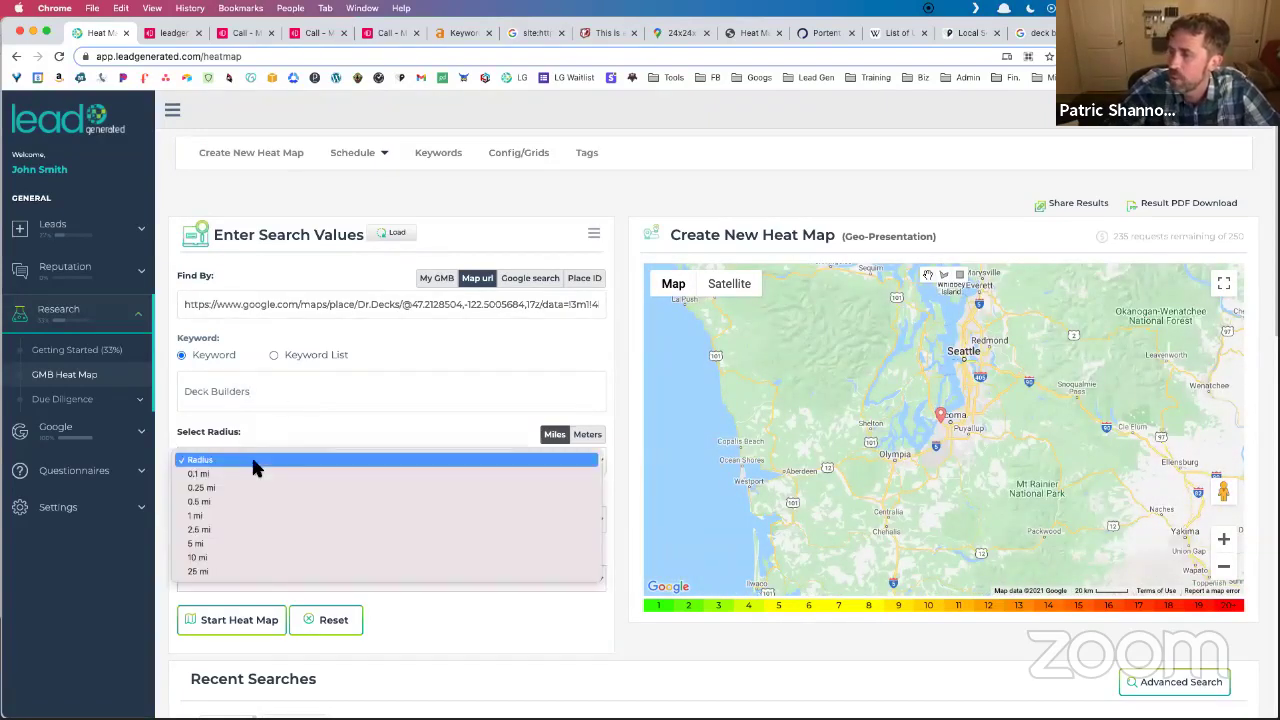
{"action": "left_click", "coordinate": [454, 38]}
{"action": "left_click", "coordinate": [462, 33]}
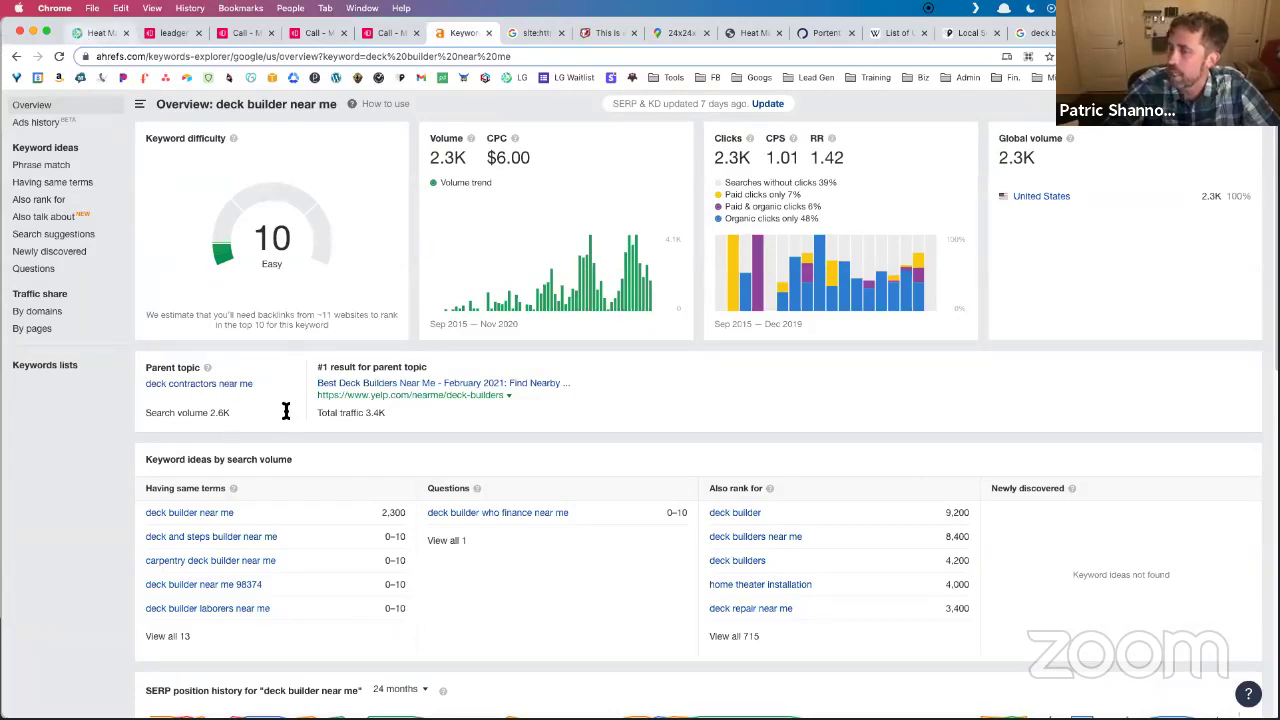
{"action": "key", "text": "super+1"}
{"action": "key", "text": "BackSpace"}
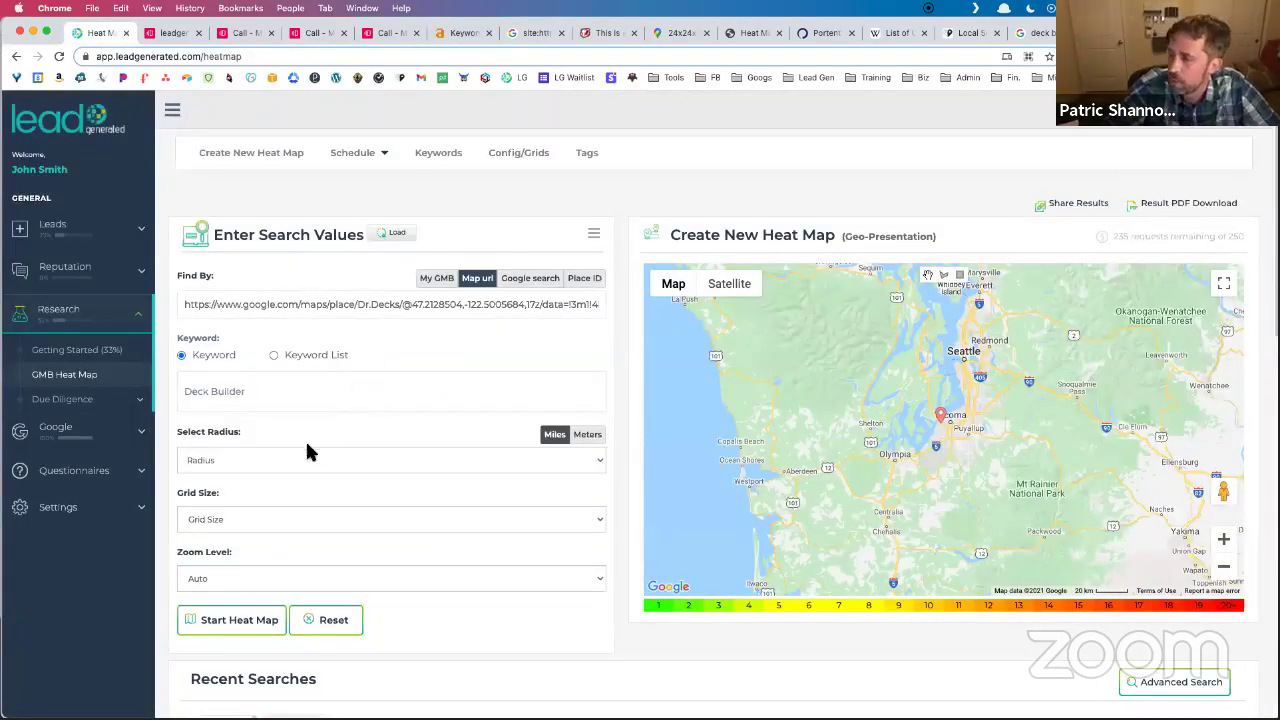
Set the heat map radius to 1 mi and the grid size to 13x13, keeping the zoom level on Auto.
{"action": "left_click", "coordinate": [281, 463]}
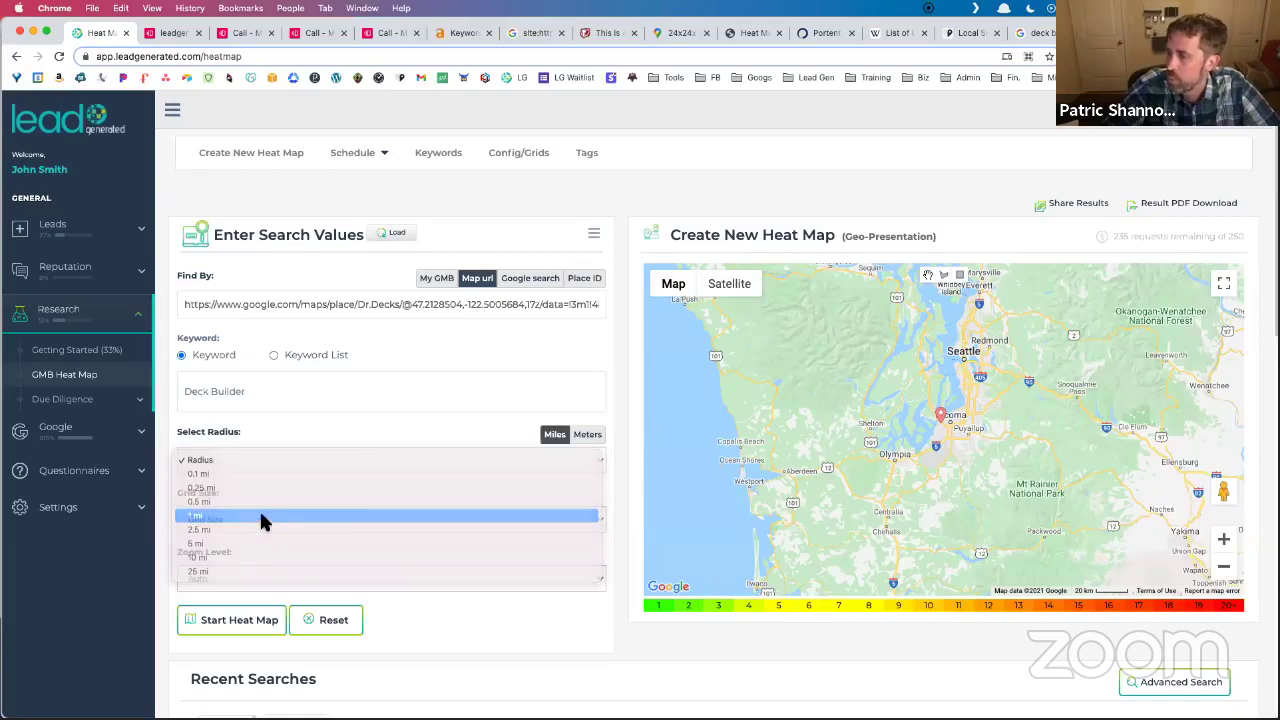
{"action": "left_click", "coordinate": [256, 516]}
{"action": "left_click", "coordinate": [273, 519]}
{"action": "left_click", "coordinate": [257, 588]}
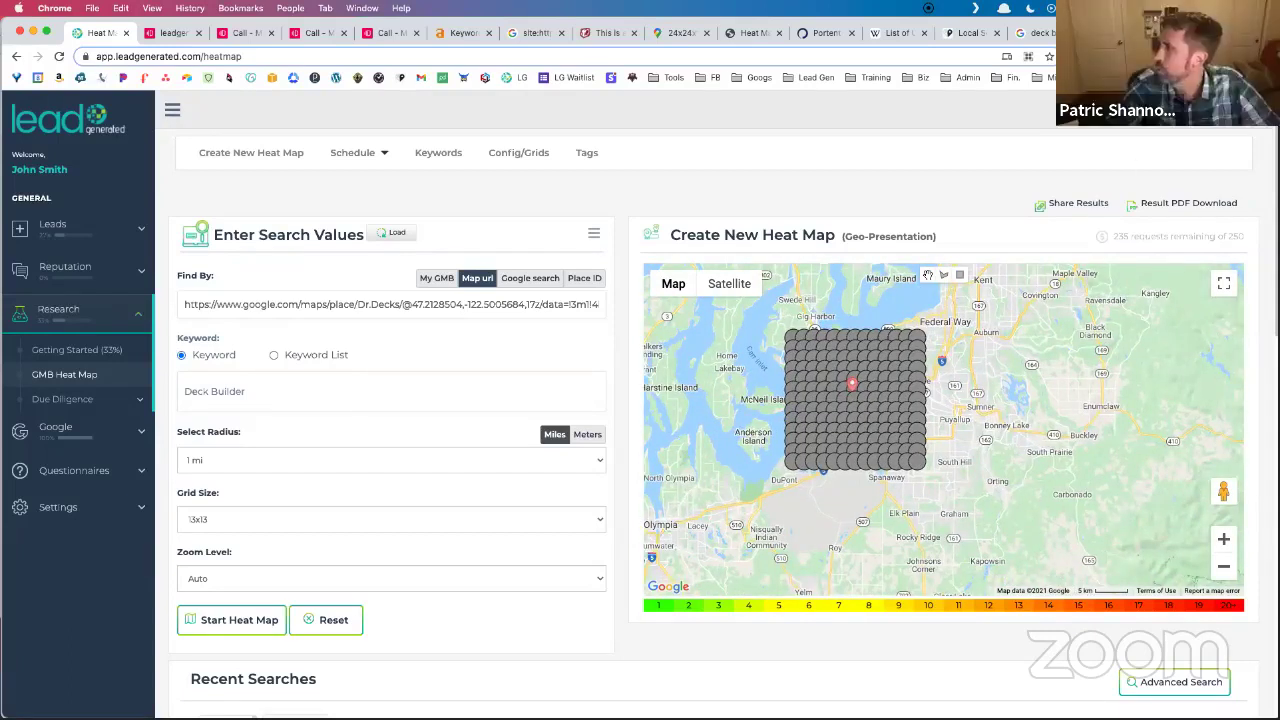
Look again at the Dr.Decks listing and the Tacoma Google results, and return to the heat map form.
{"action": "key", "text": "ctrl+shift+Tab"}
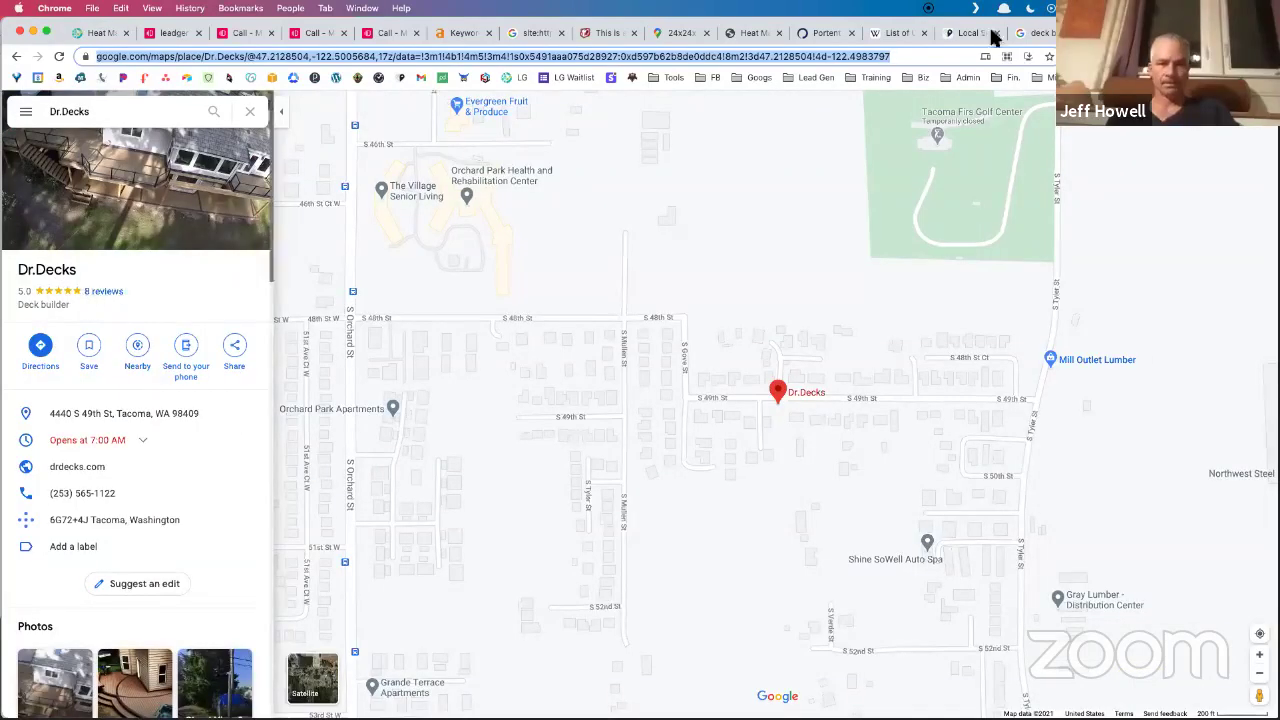
{"action": "left_click", "coordinate": [1022, 36]}
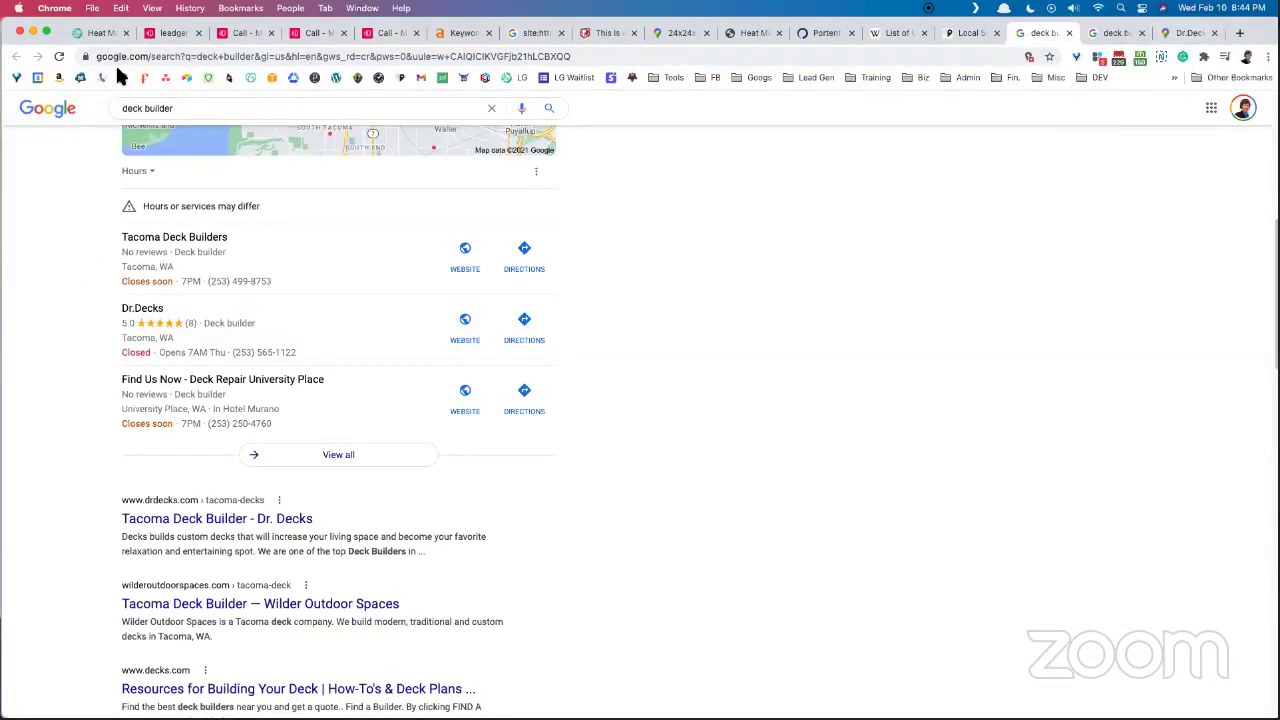
{"action": "left_click", "coordinate": [80, 35]}
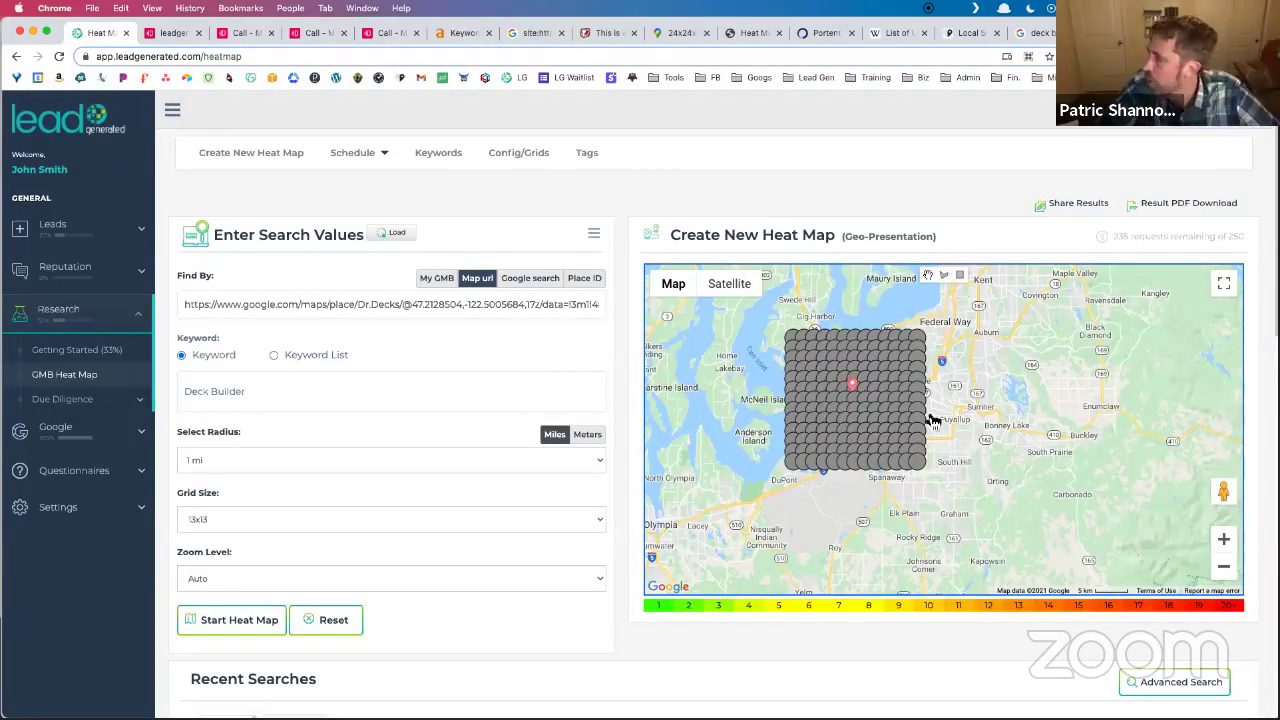
Draw a custom rectangular grid area over the Tacoma region and stretch its edges to run from near Federal Way down to Graham.
{"action": "left_click_drag", "start_coordinate": [966, 376], "coordinate": [959, 361]}
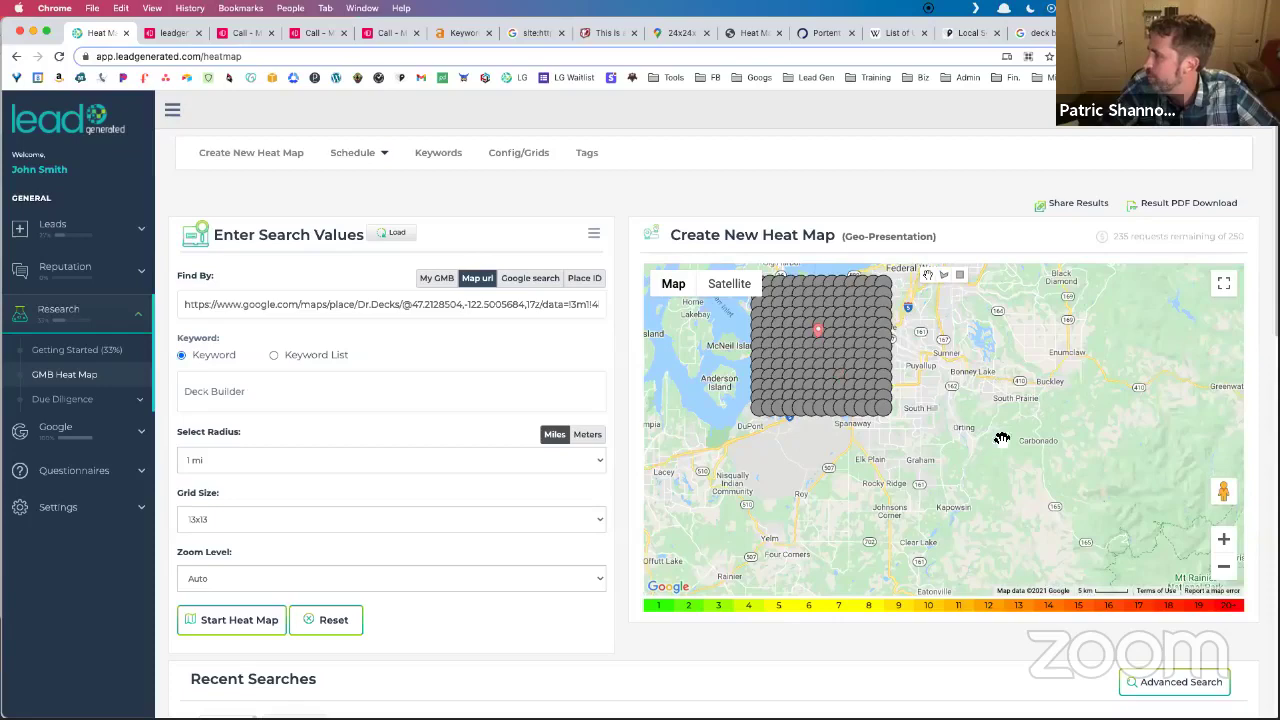
{"action": "left_click", "coordinate": [1222, 562]}
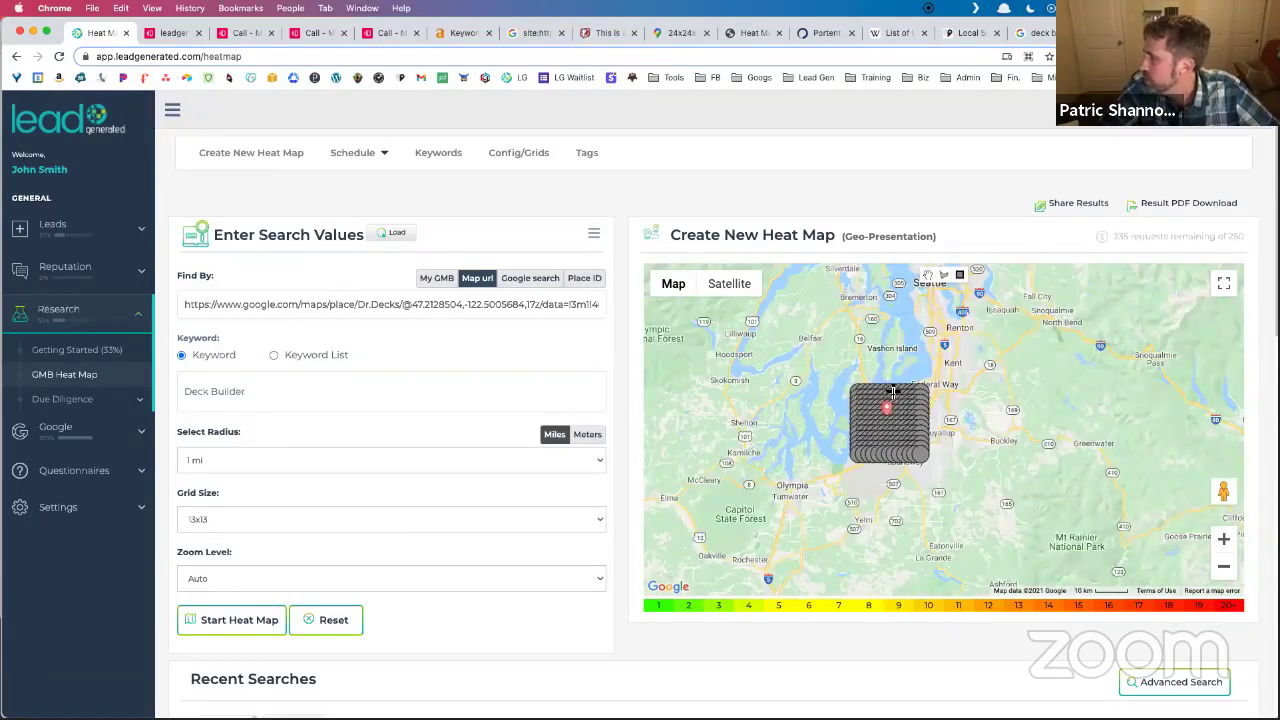
{"action": "left_click_drag", "start_coordinate": [893, 391], "coordinate": [997, 473]}
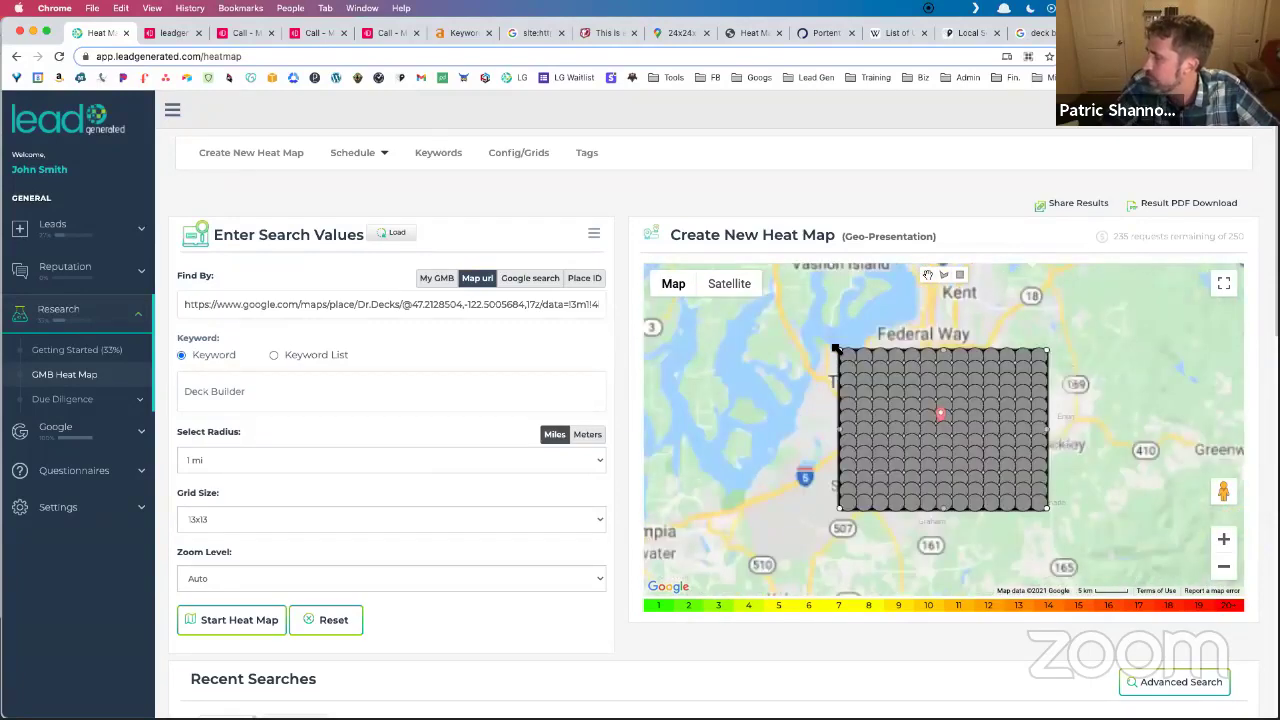
{"action": "left_click_drag", "start_coordinate": [808, 345], "coordinate": [808, 346]}
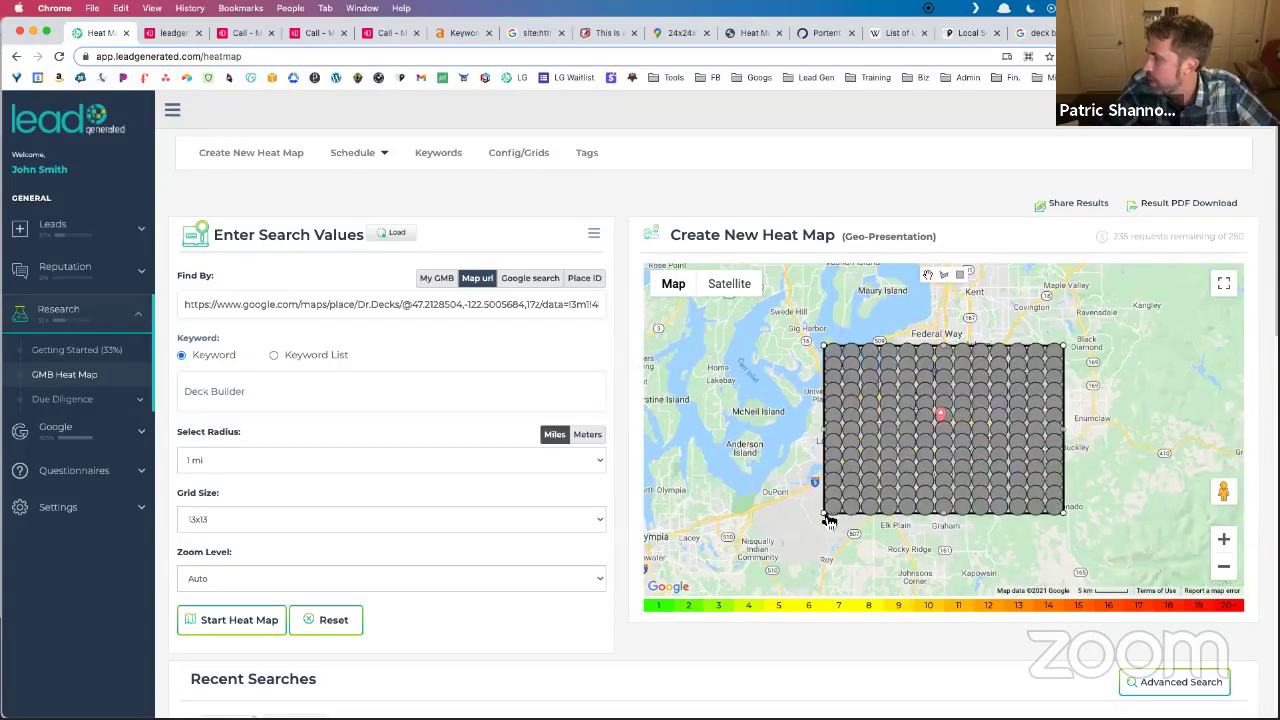
{"action": "left_click_drag", "start_coordinate": [818, 515], "coordinate": [786, 516]}
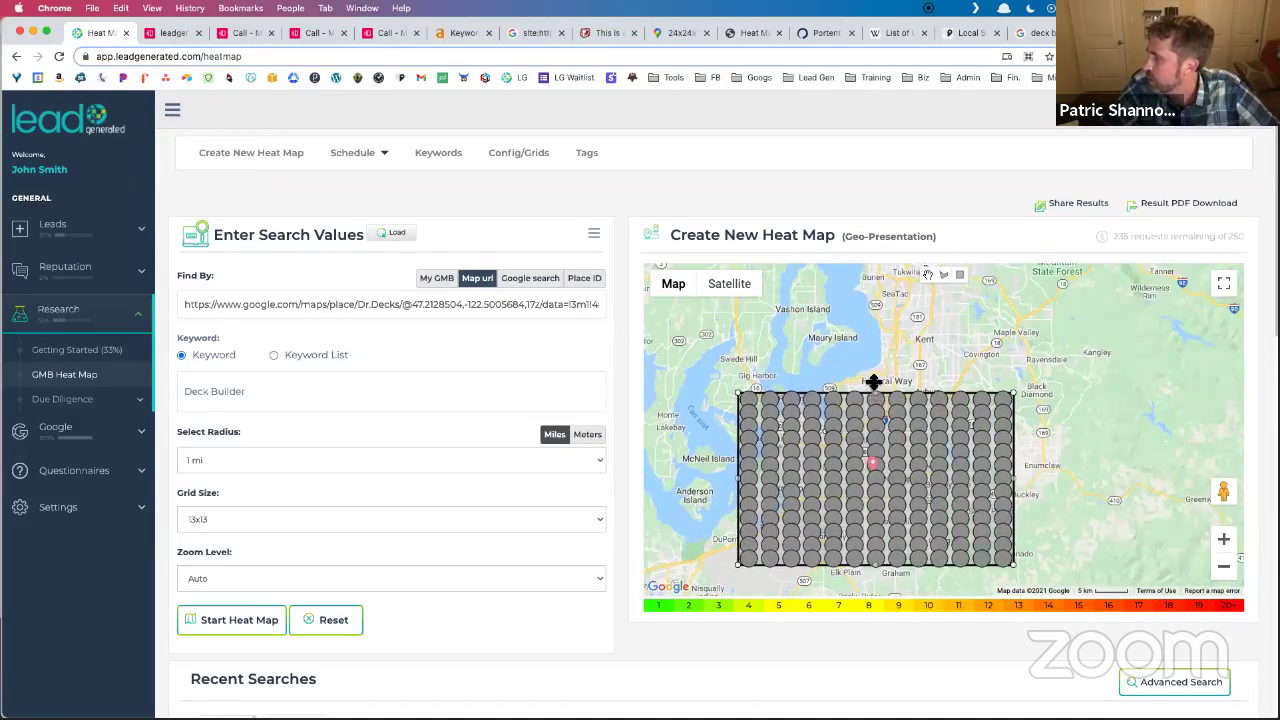
{"action": "left_click_drag", "start_coordinate": [874, 383], "coordinate": [874, 375]}
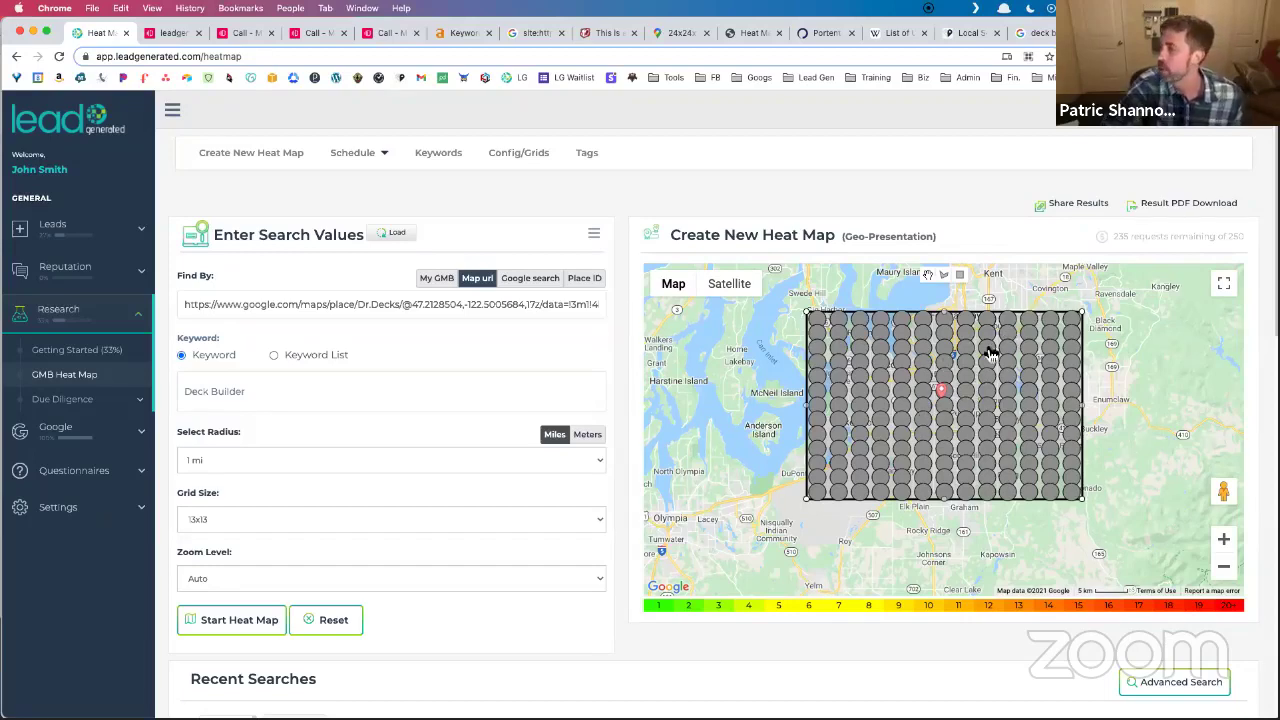
Start the Dr.Decks heat map for "Deck Builder" and dismiss the request confirmation.
{"action": "left_click", "coordinate": [268, 621]}
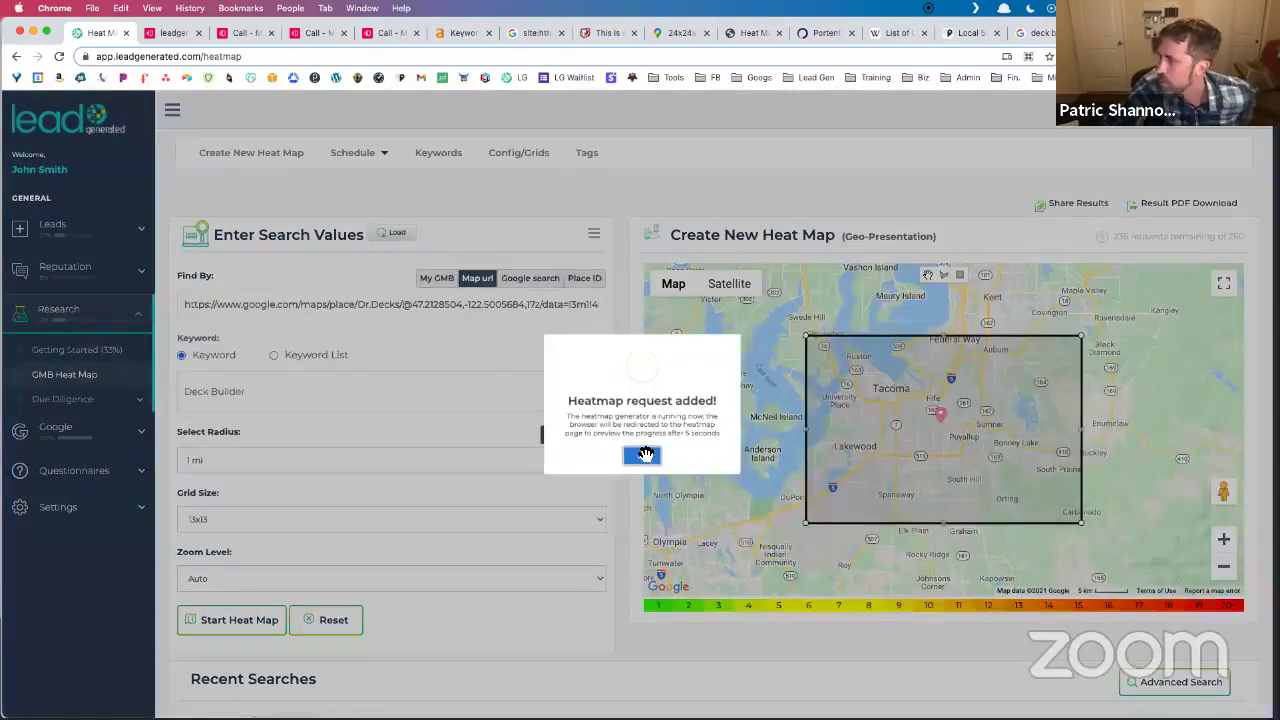
{"action": "left_click", "coordinate": [643, 455]}
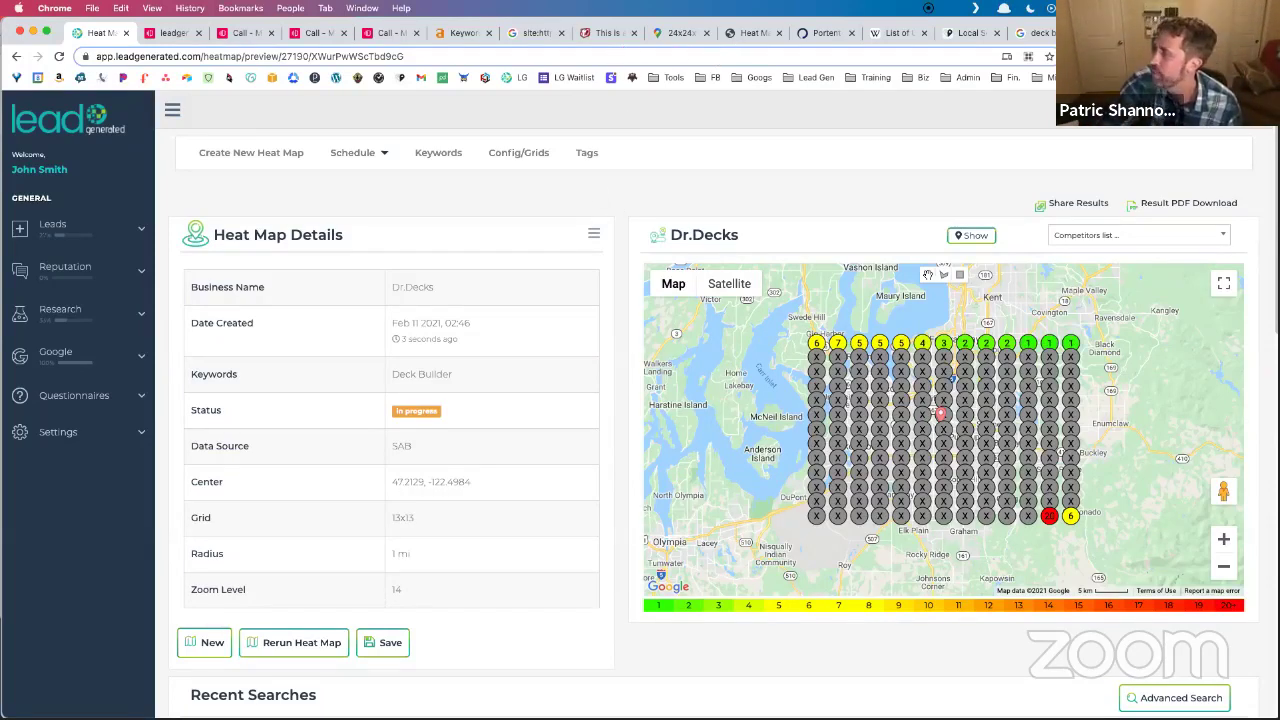
Return to the Dr.Decks Google listing and open the company's website, drdecks.com.
{"action": "key", "text": "super+9"}
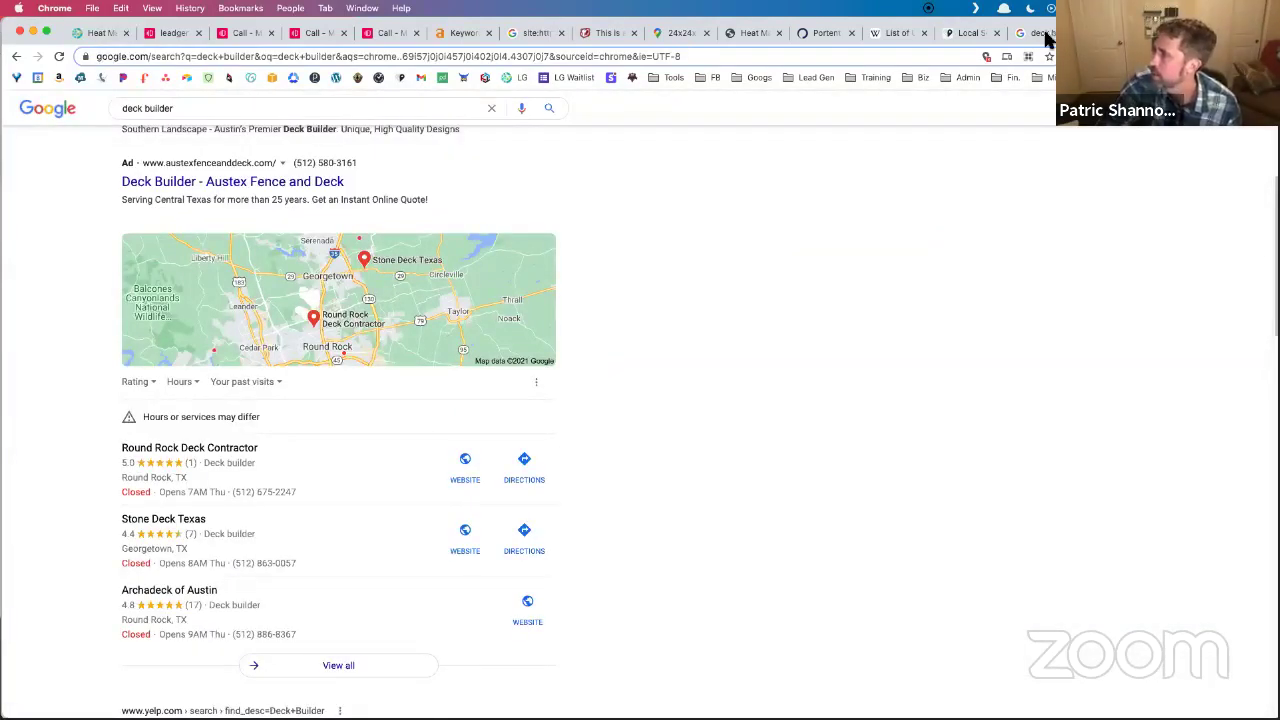
{"action": "key", "text": "super+alt+Left"}
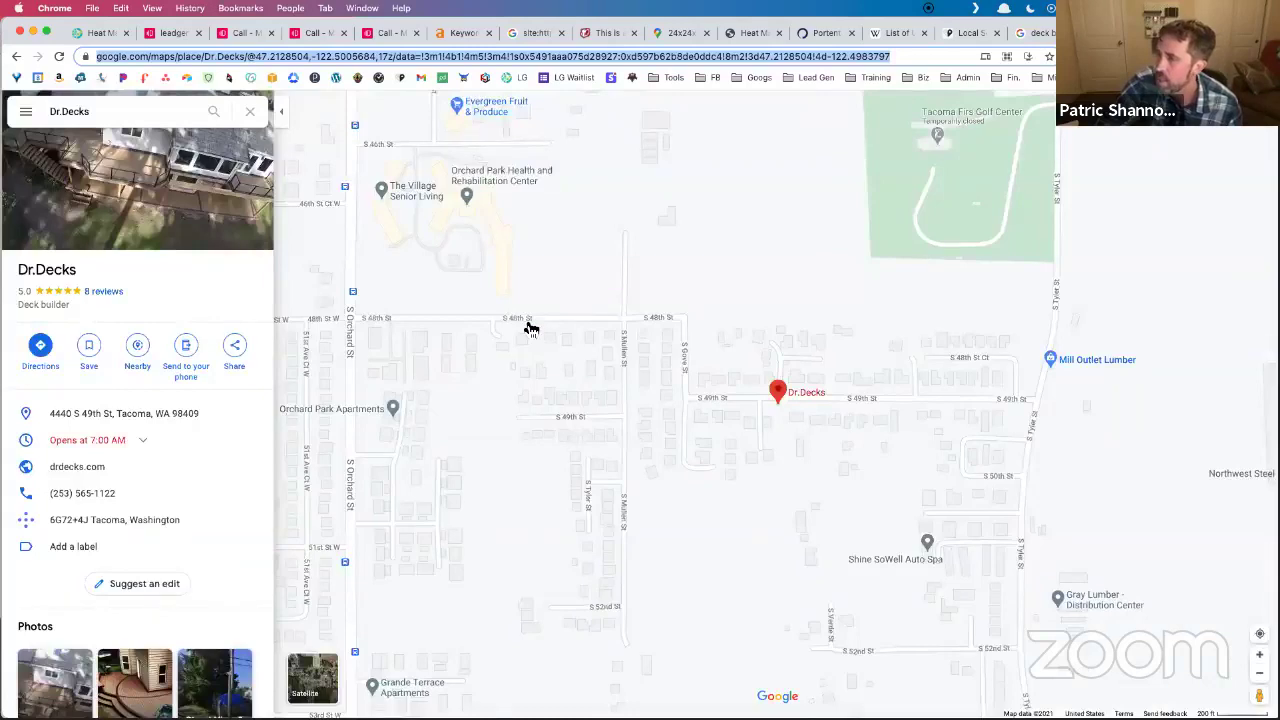
{"action": "key", "text": "super+w"}
{"action": "left_click", "coordinate": [472, 339]}
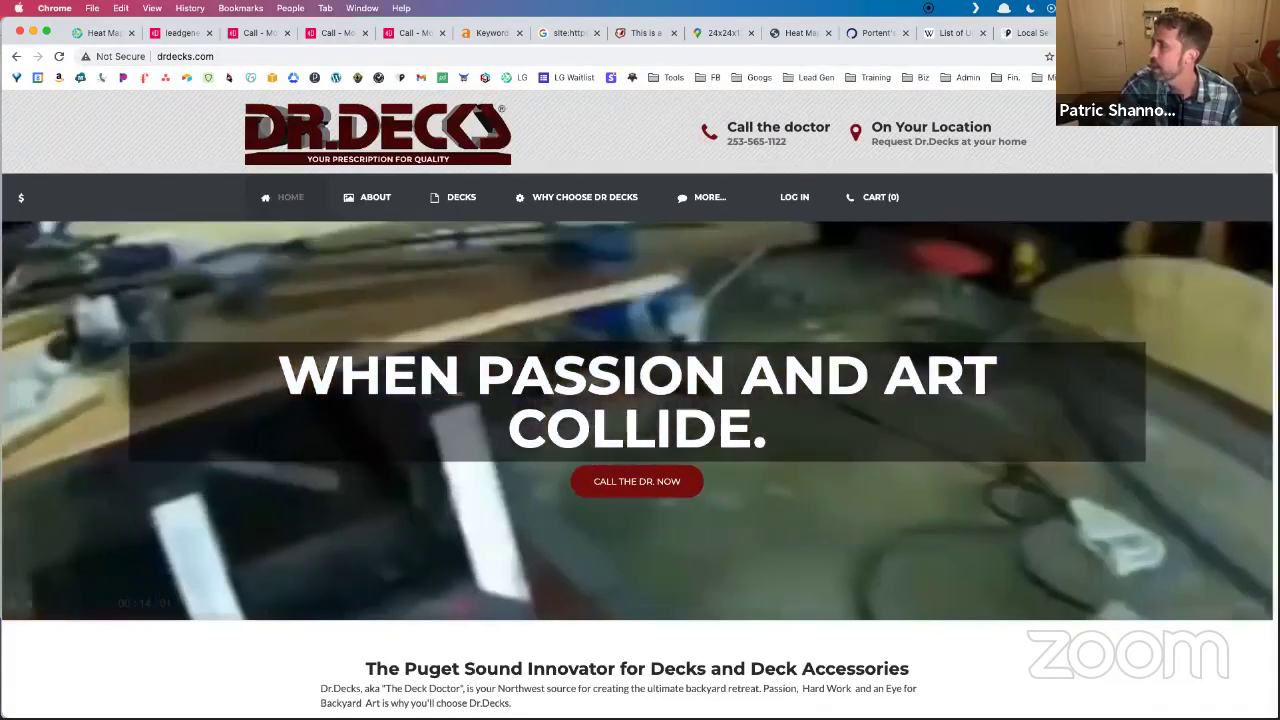
Find the Majestic extension in the extension manager by searching "maj", enable it and close the manager.
{"action": "key", "text": "super+shift+e"}
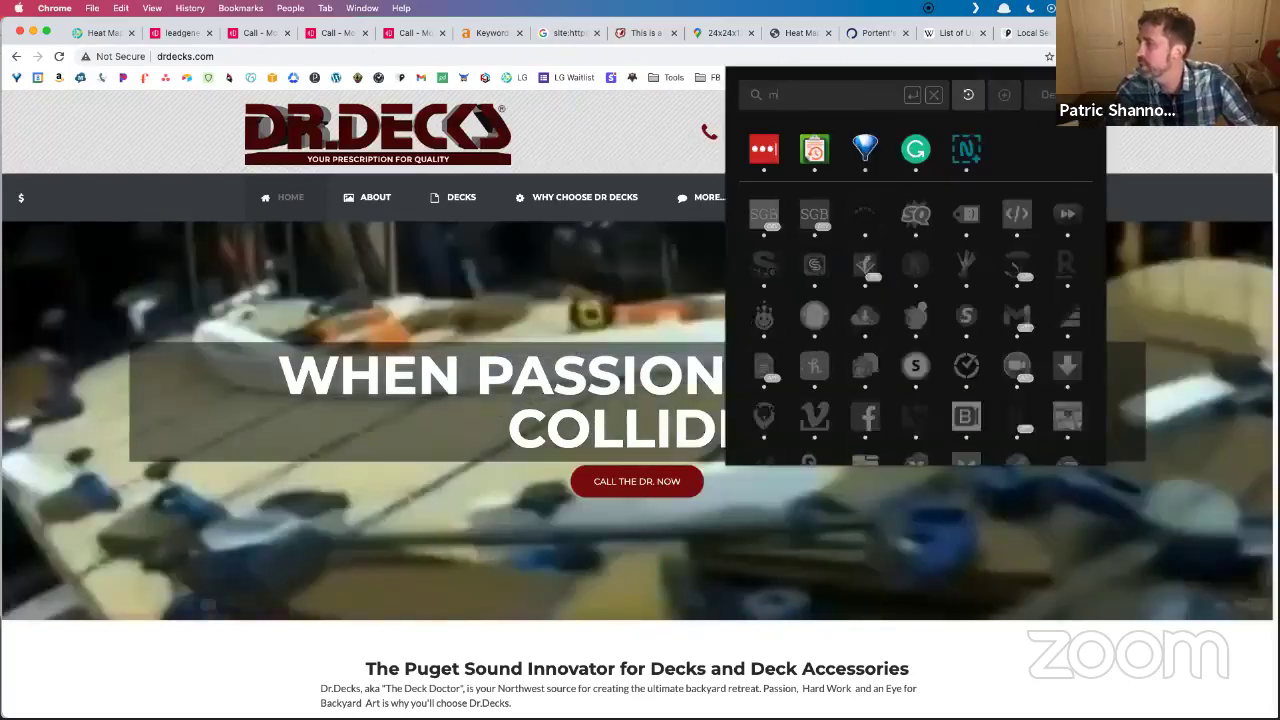
{"action": "type", "text": "me"}
{"action": "key", "text": "BackSpace"}
{"action": "type", "text": "ajal"}
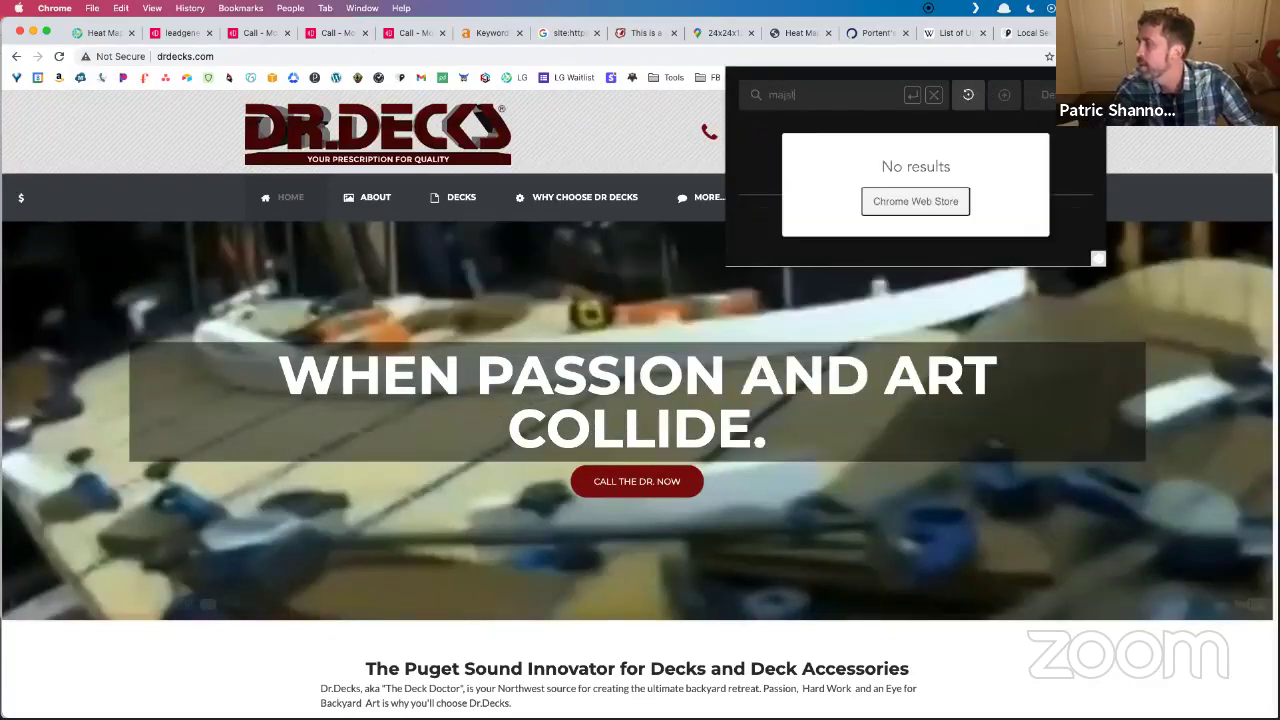
{"action": "key", "text": "BackSpace"}
{"action": "key", "text": "BackSpace"}
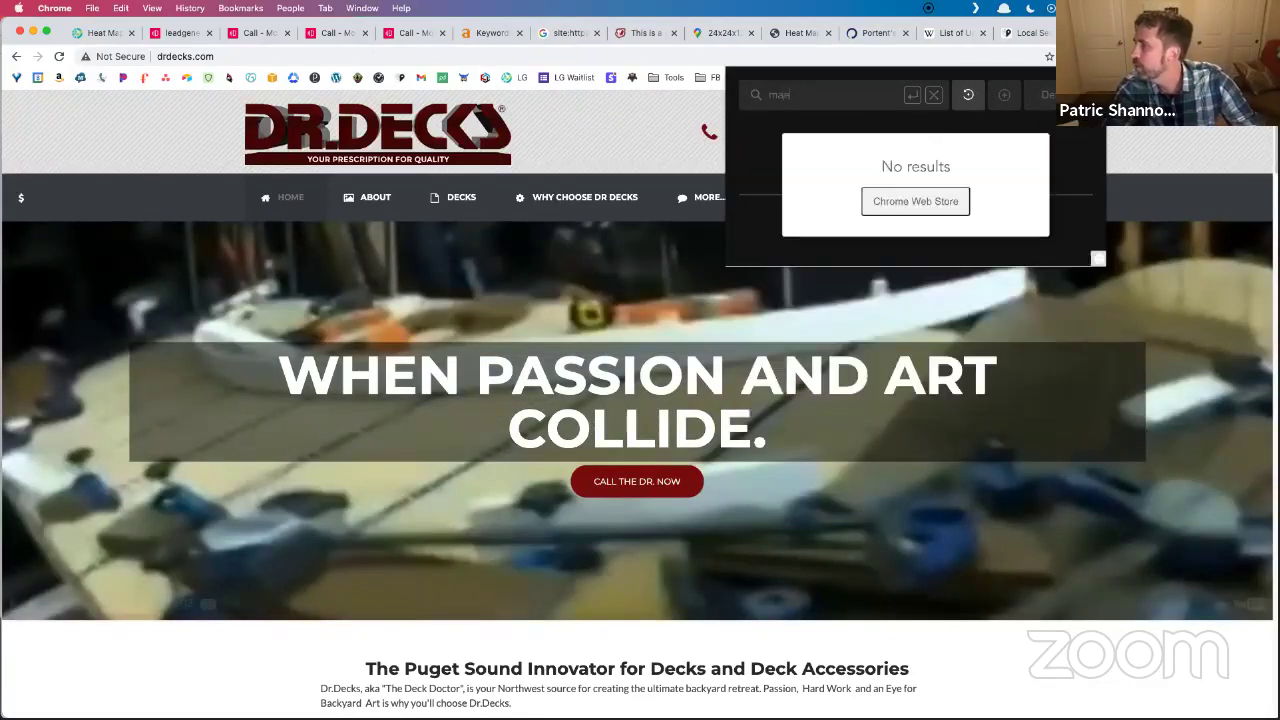
{"action": "key", "text": "BackSpace"}
{"action": "key", "text": "BackSpace"}
{"action": "type", "text": "aj"}
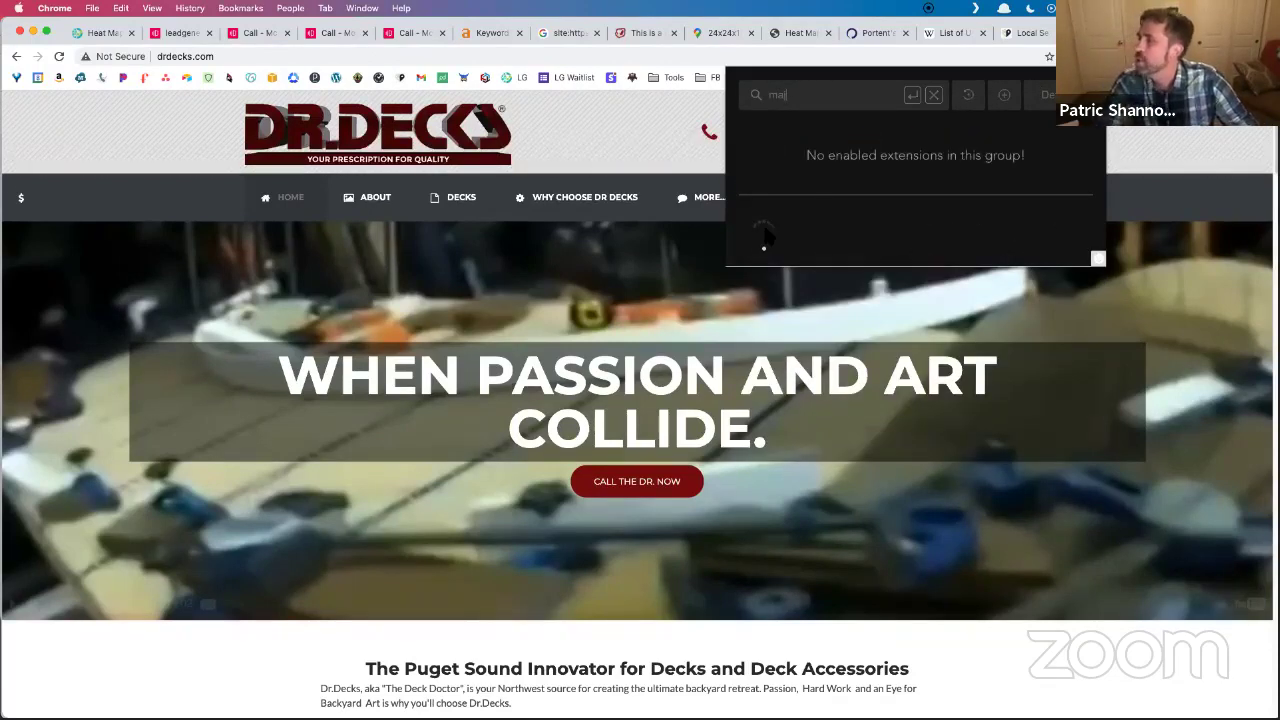
{"action": "left_click", "coordinate": [1143, 136]}
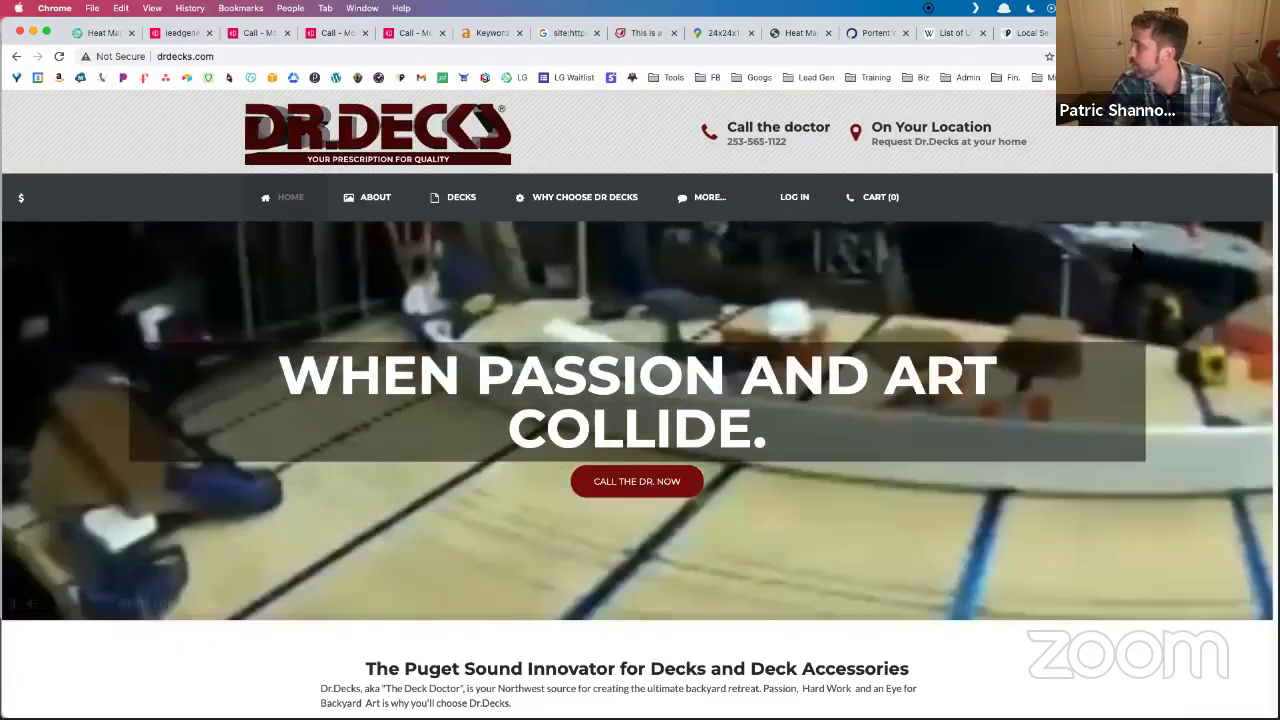
Open Majestic Backlink Analyzer for drdecks.com and request free temporary access through the robot check.
{"action": "left_click", "coordinate": [1213, 56]}
{"action": "left_click", "coordinate": [1237, 162]}
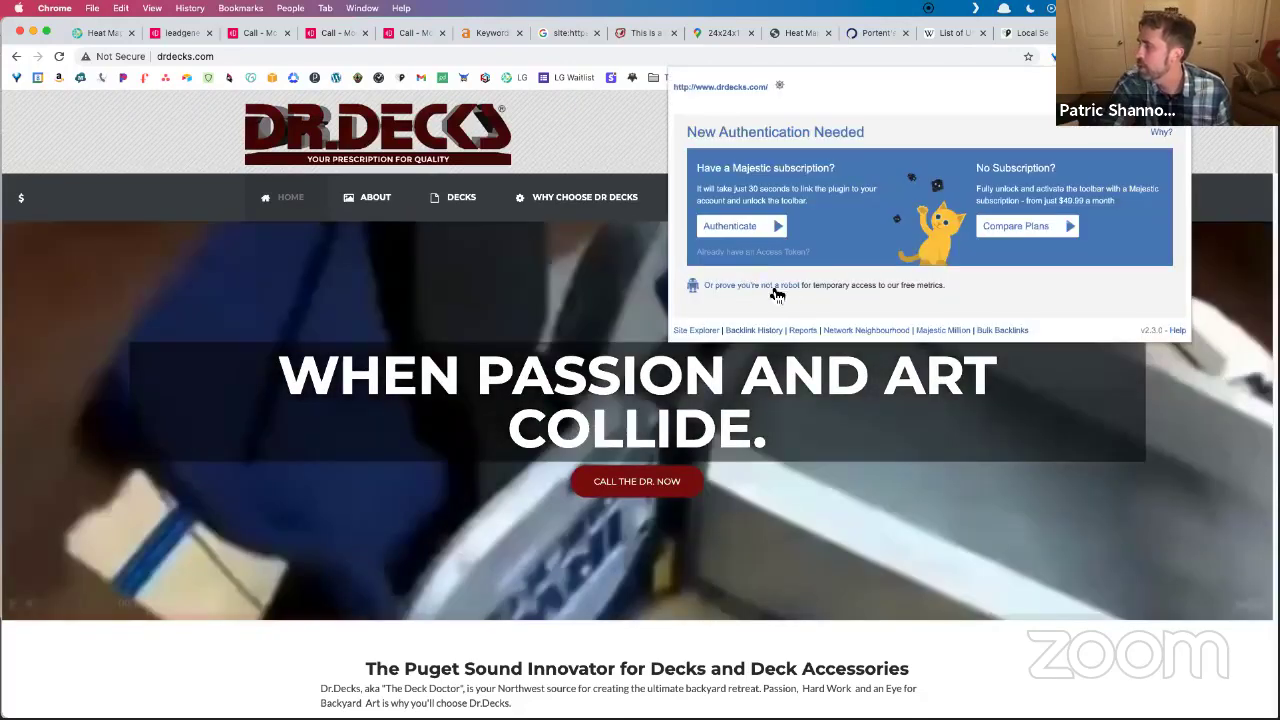
{"action": "left_click", "coordinate": [764, 287]}
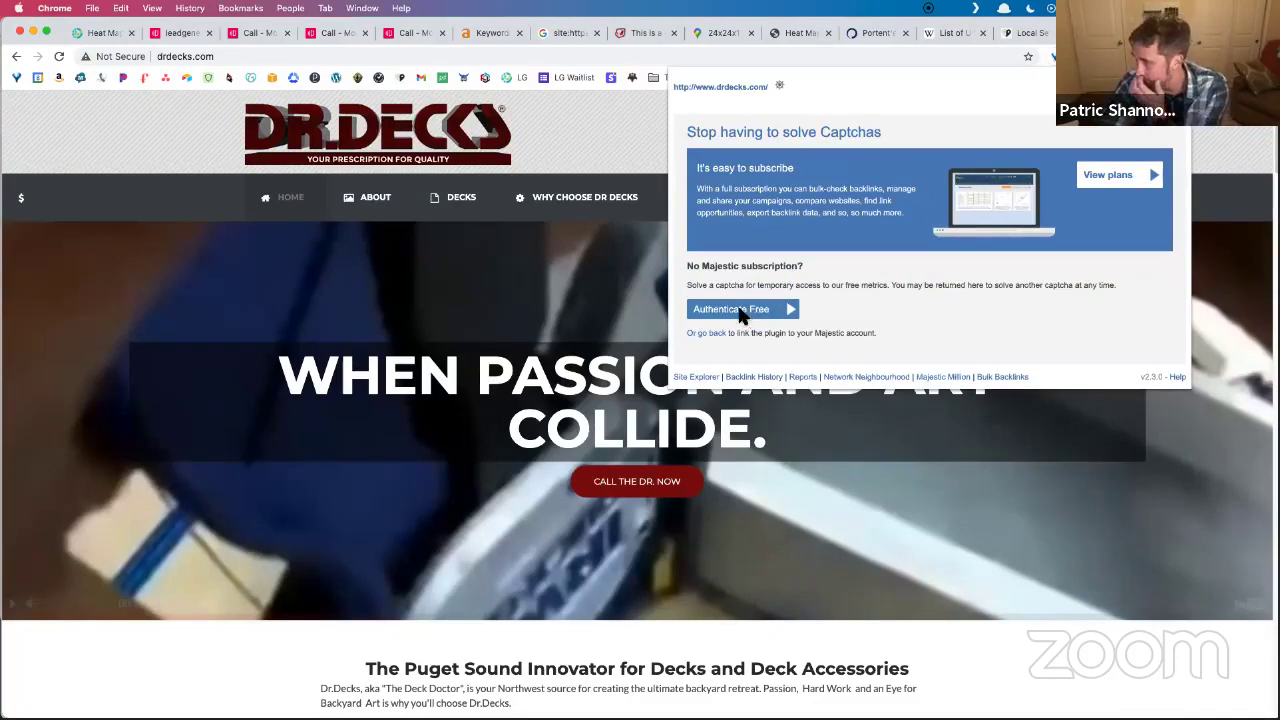
{"action": "left_click", "coordinate": [741, 312]}
{"action": "left_click", "coordinate": [557, 345]}
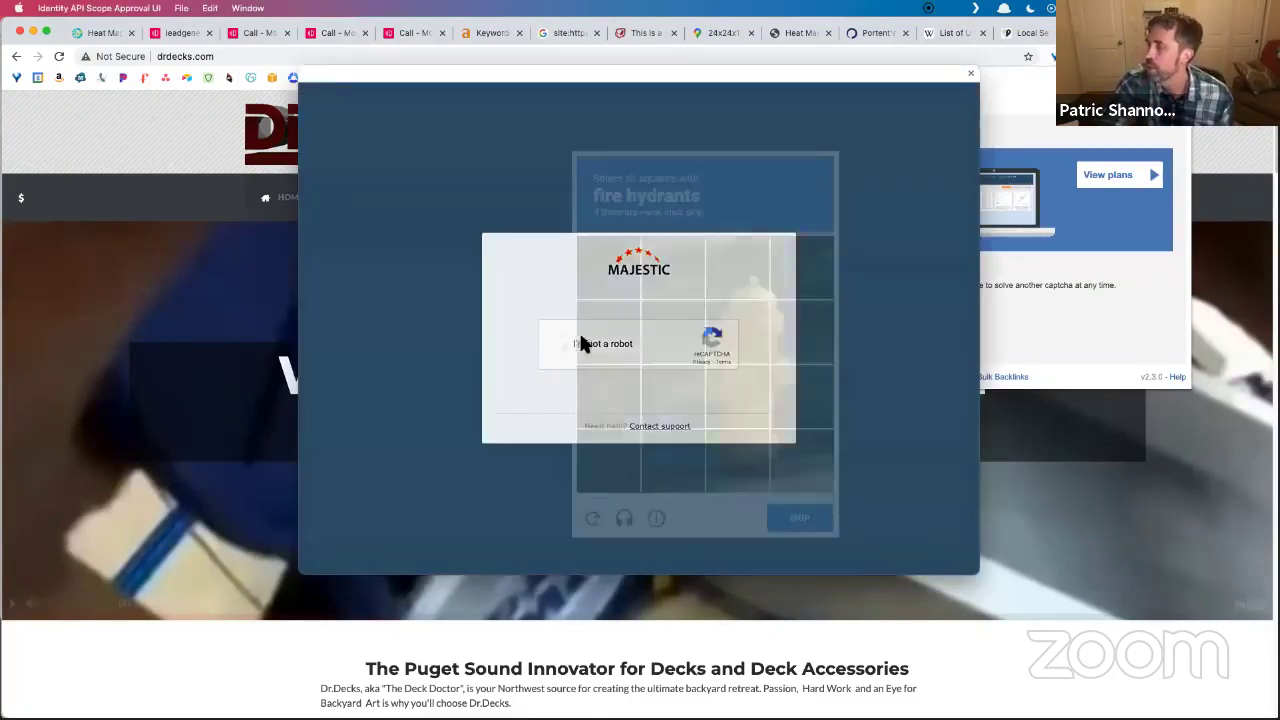
Mark all captcha squares containing the fire hydrant and continue to the following challenge.
{"action": "left_click", "coordinate": [748, 330]}
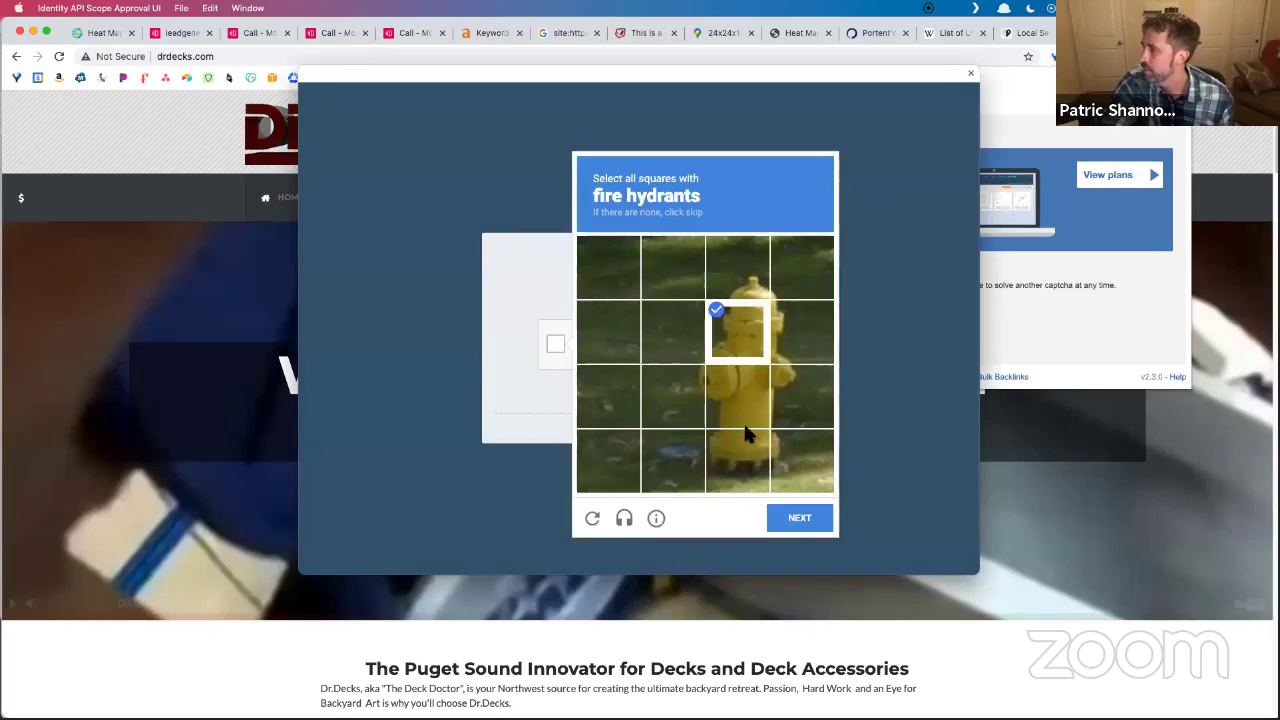
{"action": "left_click", "coordinate": [745, 408]}
{"action": "left_click", "coordinate": [740, 458]}
{"action": "left_click", "coordinate": [800, 398]}
{"action": "left_click", "coordinate": [795, 352]}
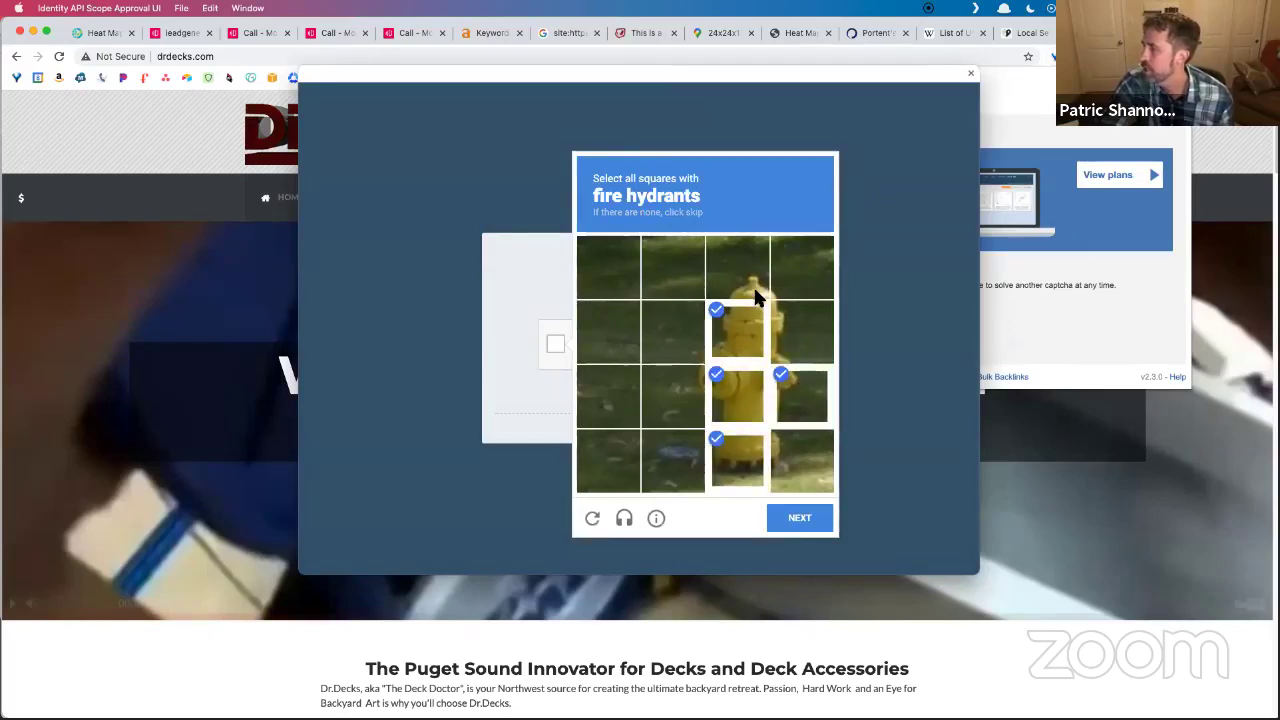
{"action": "left_click", "coordinate": [760, 293]}
{"action": "left_click", "coordinate": [778, 452]}
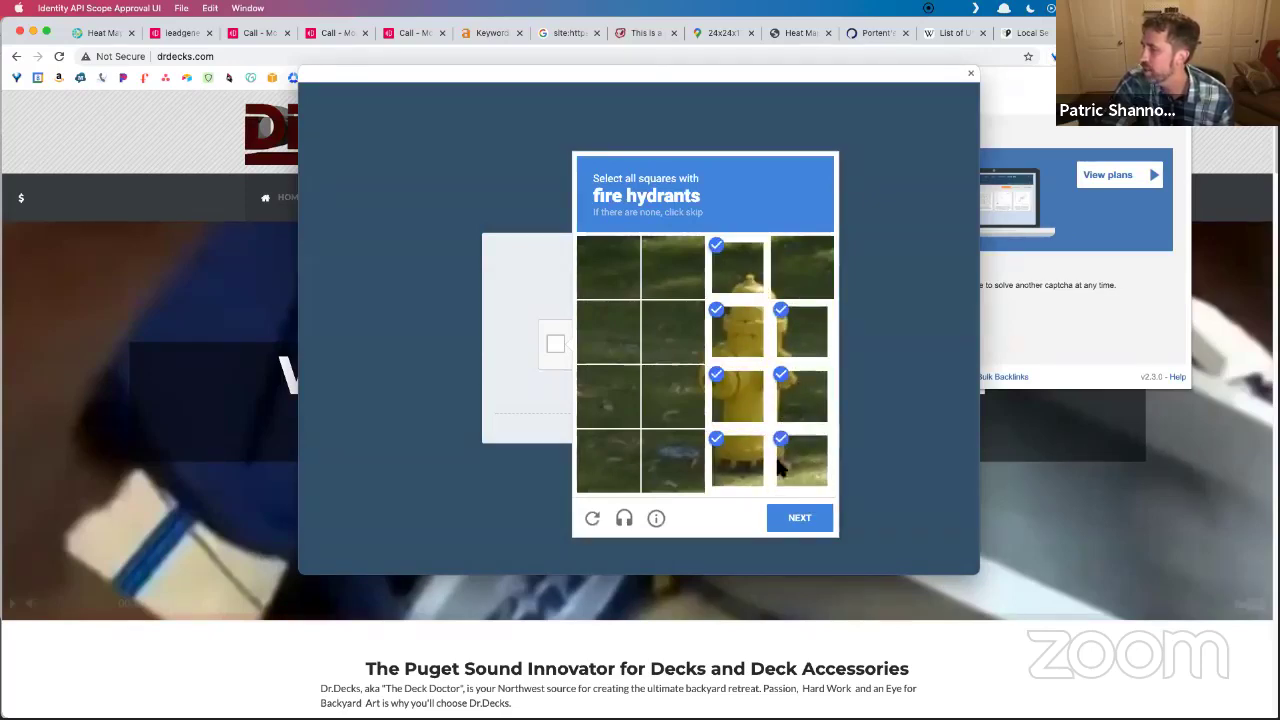
{"action": "left_click", "coordinate": [800, 517]}
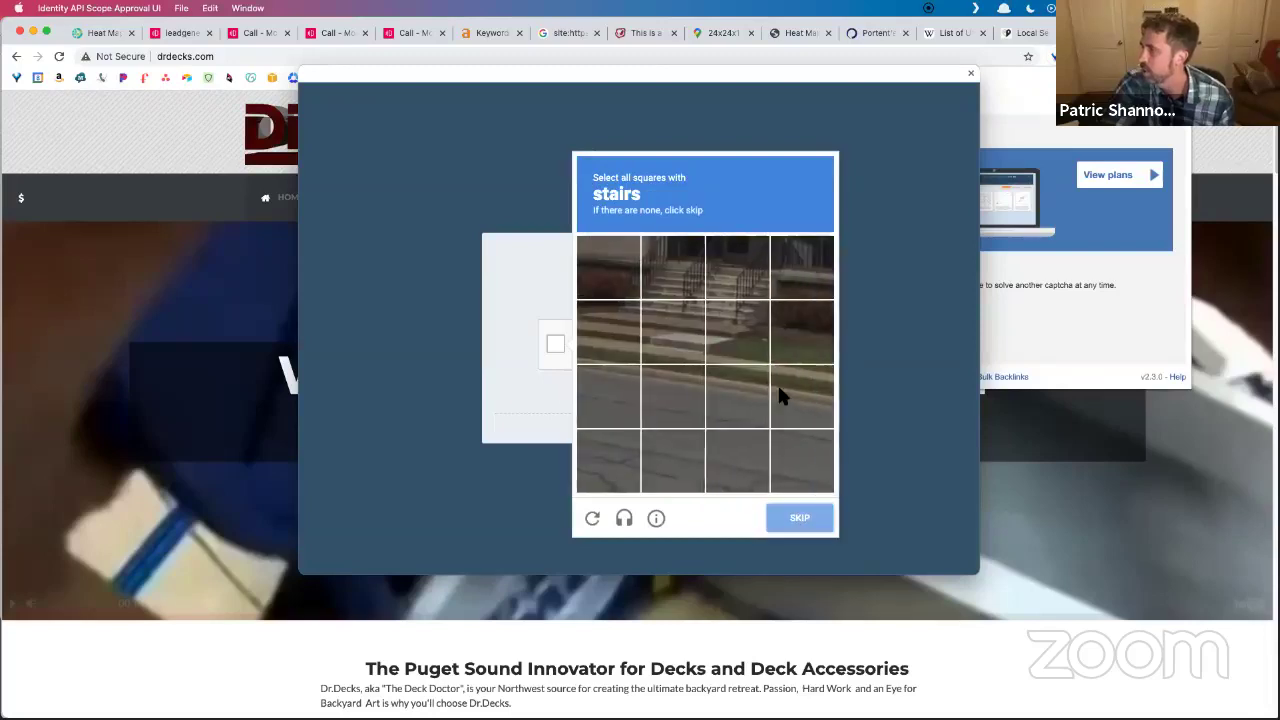
Mark the captcha squares containing stairs and submit the verification.
{"action": "left_click", "coordinate": [722, 285]}
{"action": "left_click", "coordinate": [680, 288]}
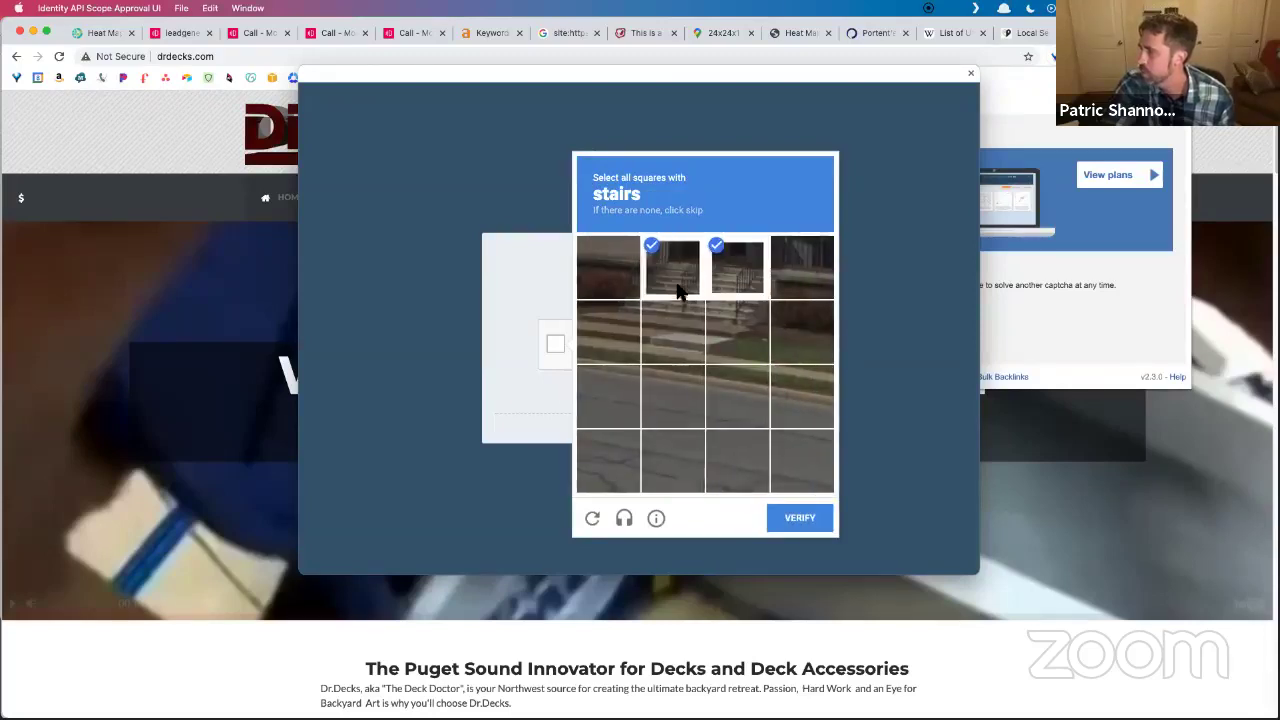
{"action": "left_click", "coordinate": [730, 320]}
{"action": "left_click", "coordinate": [675, 330]}
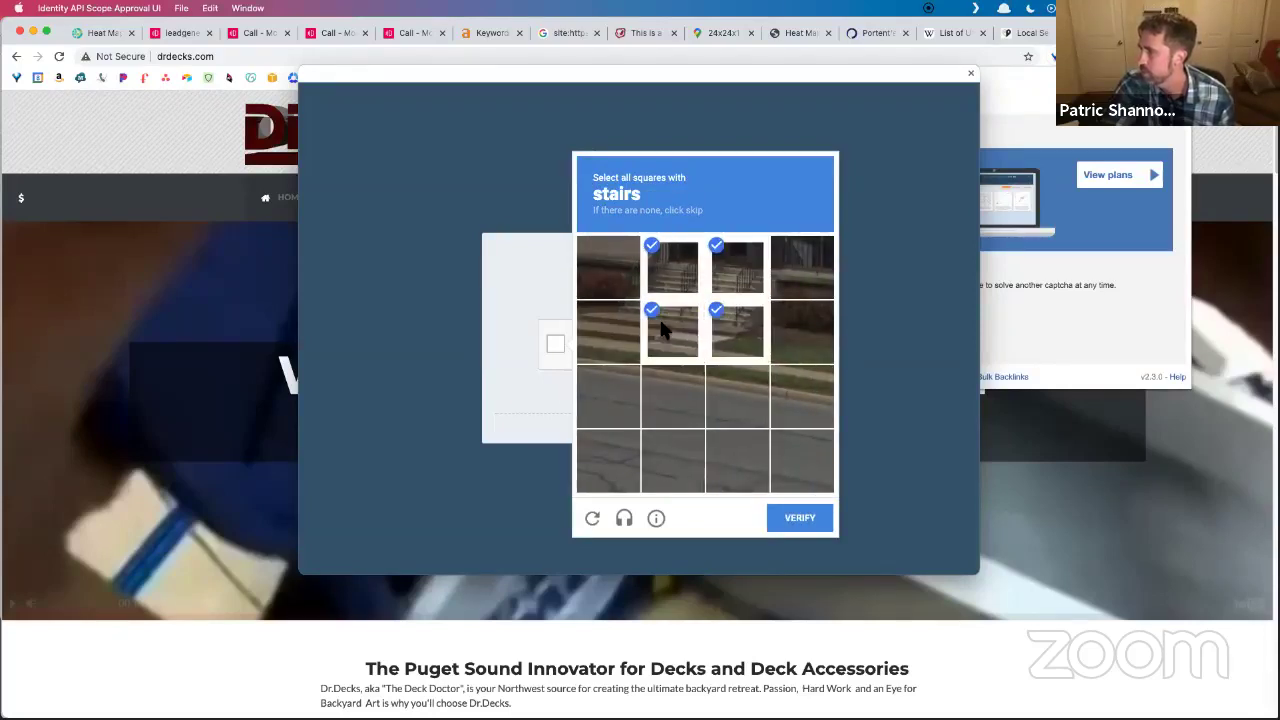
{"action": "left_click", "coordinate": [622, 331]}
{"action": "left_click", "coordinate": [799, 519]}
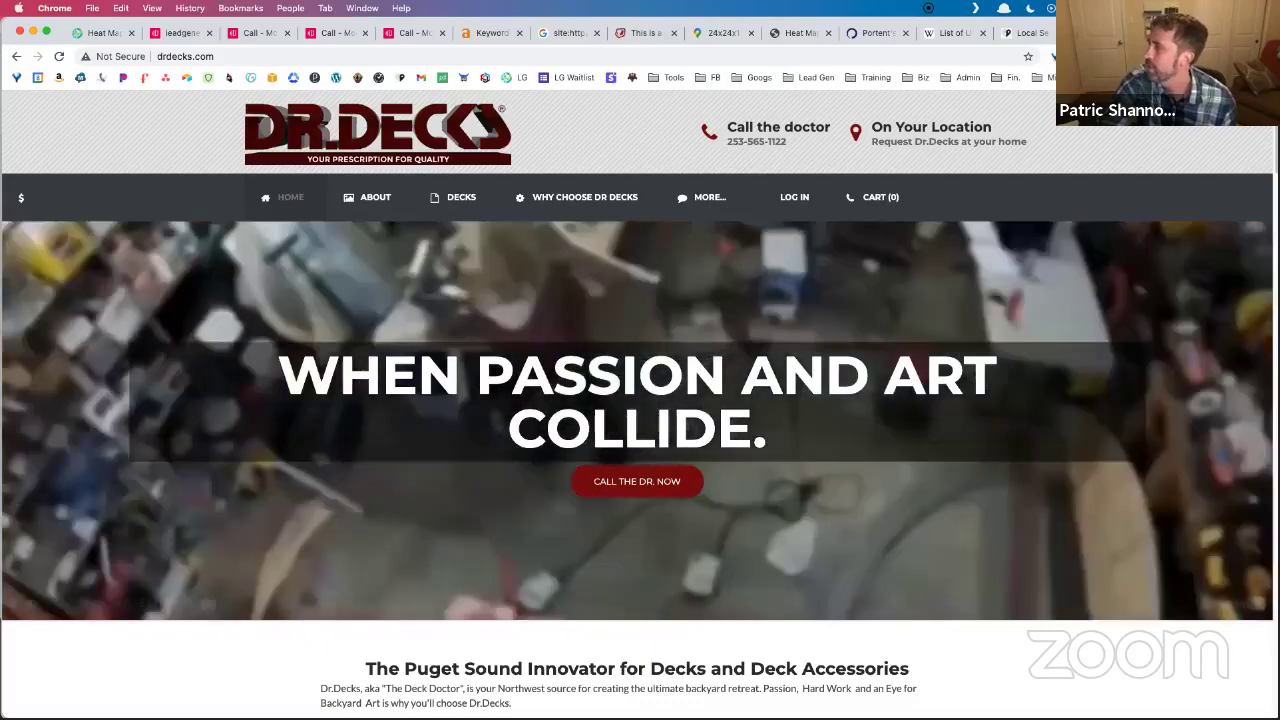
Review the Majestic summary of trust flow, citation flow, backlinks and referring domains for drdecks.com, and close it.
{"action": "left_click", "coordinate": [1170, 56]}
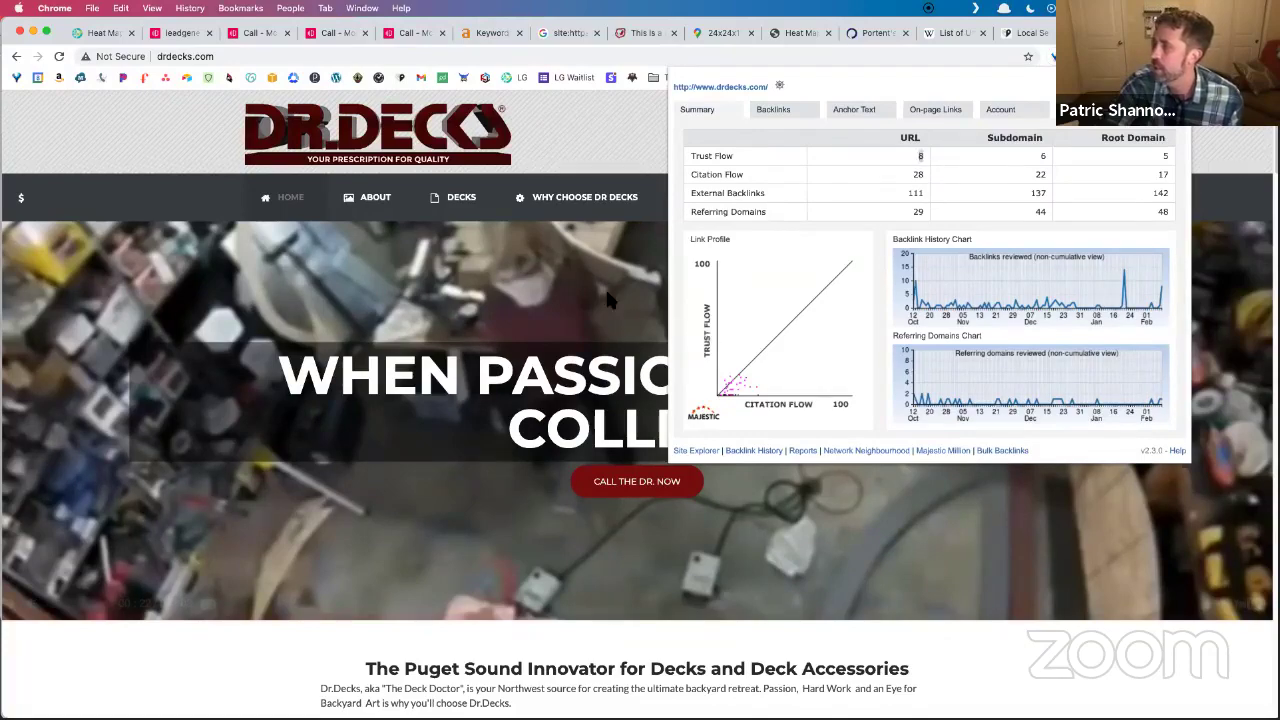
{"action": "left_click", "coordinate": [593, 131]}
Look through the Dr.Decks homepage down to its footer and return to the "Why Choose Dr. Decks" section.
{"action": "scroll", "coordinate": [628, 180], "scroll_direction": "down", "scroll_amount": 2}
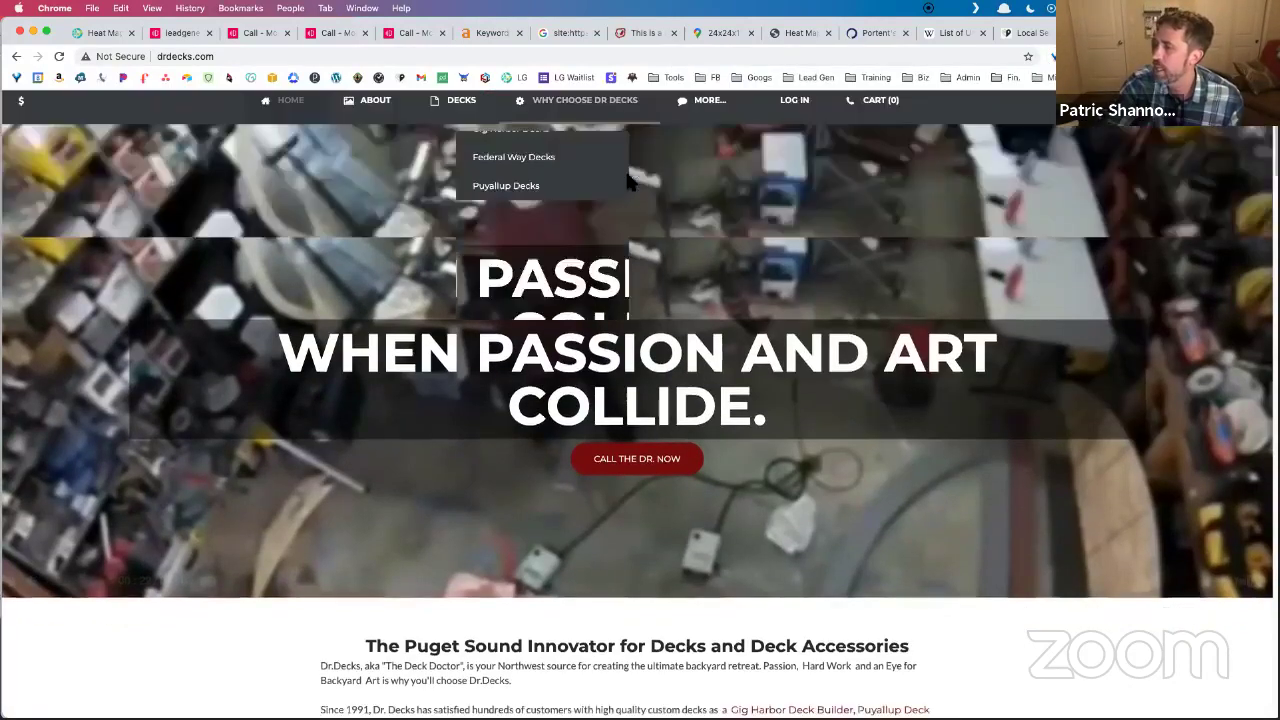
{"action": "scroll", "coordinate": [628, 180], "scroll_direction": "down", "scroll_amount": 15}
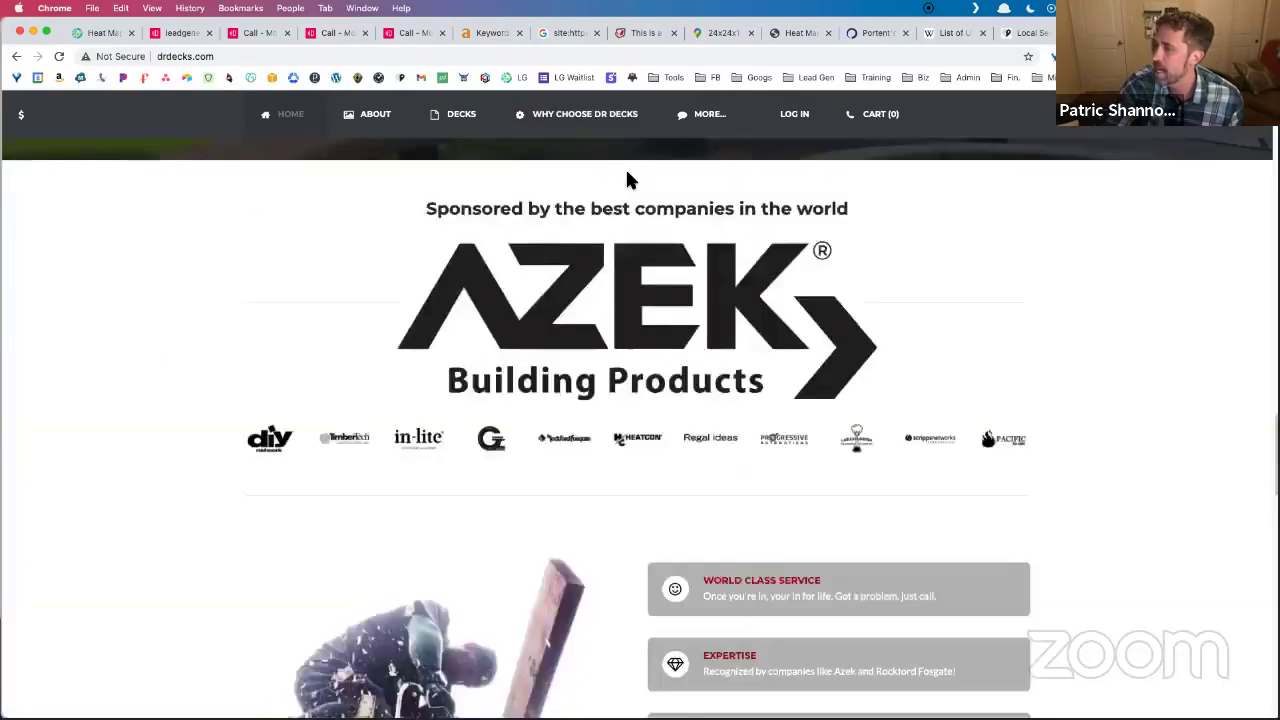
{"action": "scroll", "coordinate": [628, 180], "scroll_direction": "down", "scroll_amount": 15}
{"action": "scroll", "coordinate": [628, 181], "scroll_direction": "up", "scroll_amount": 5}
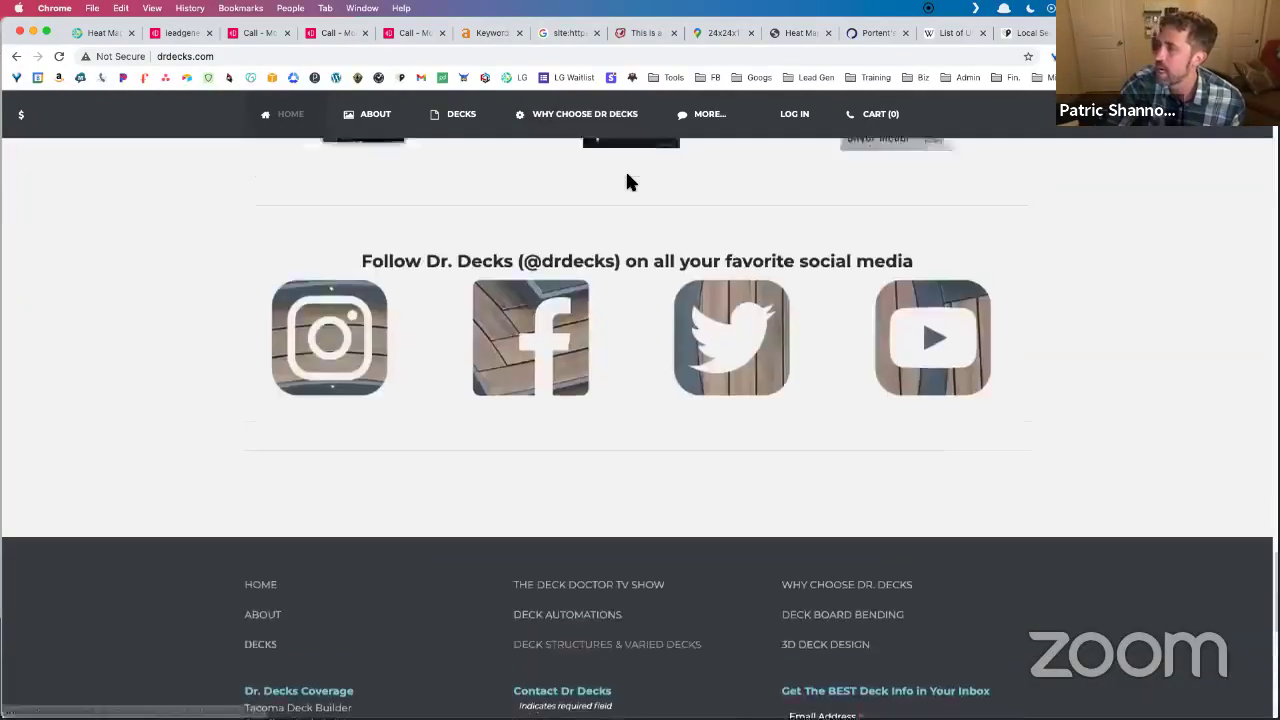
{"action": "scroll", "coordinate": [628, 182], "scroll_direction": "up", "scroll_amount": 15}
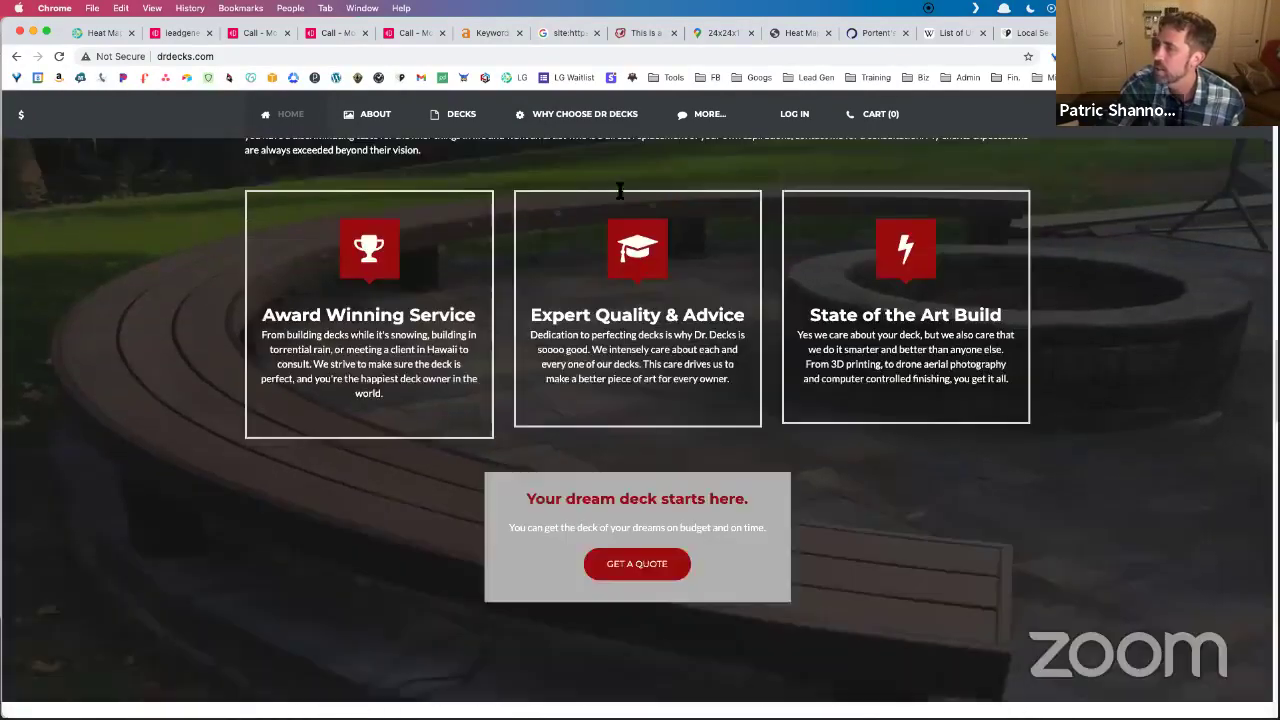
{"action": "scroll", "coordinate": [278, 235], "scroll_direction": "up", "scroll_amount": 2}
Highlight the "Why Choose Dr. Decks" text, search the extension manager for "word", and clear the search and close it.
{"action": "left_click_drag", "start_coordinate": [246, 234], "coordinate": [910, 445]}
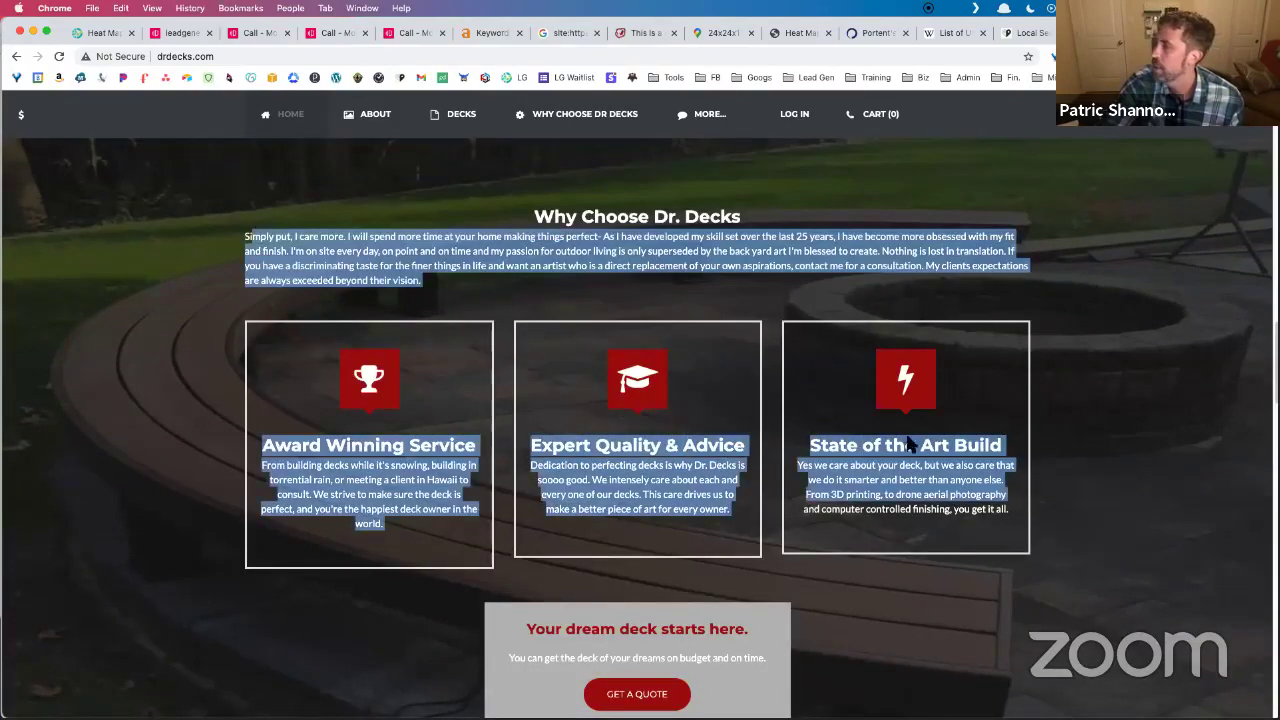
{"action": "left_click", "coordinate": [1068, 56]}
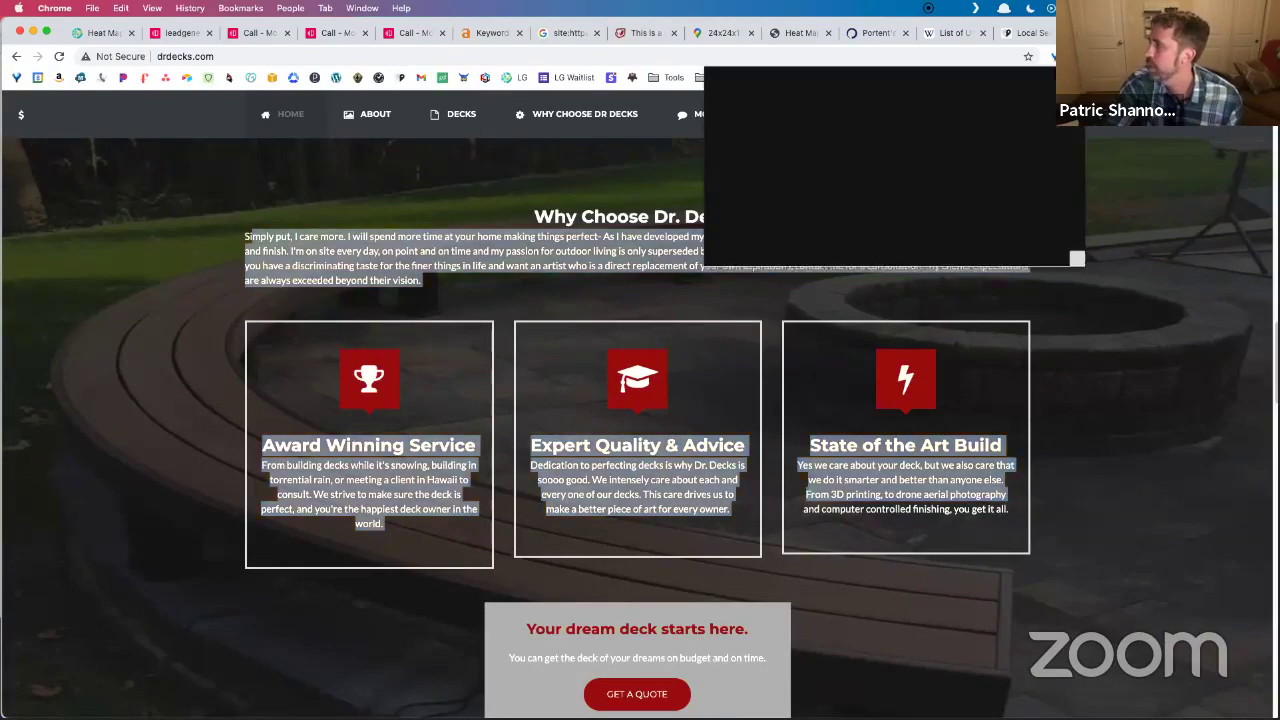
{"action": "type", "text": "word"}
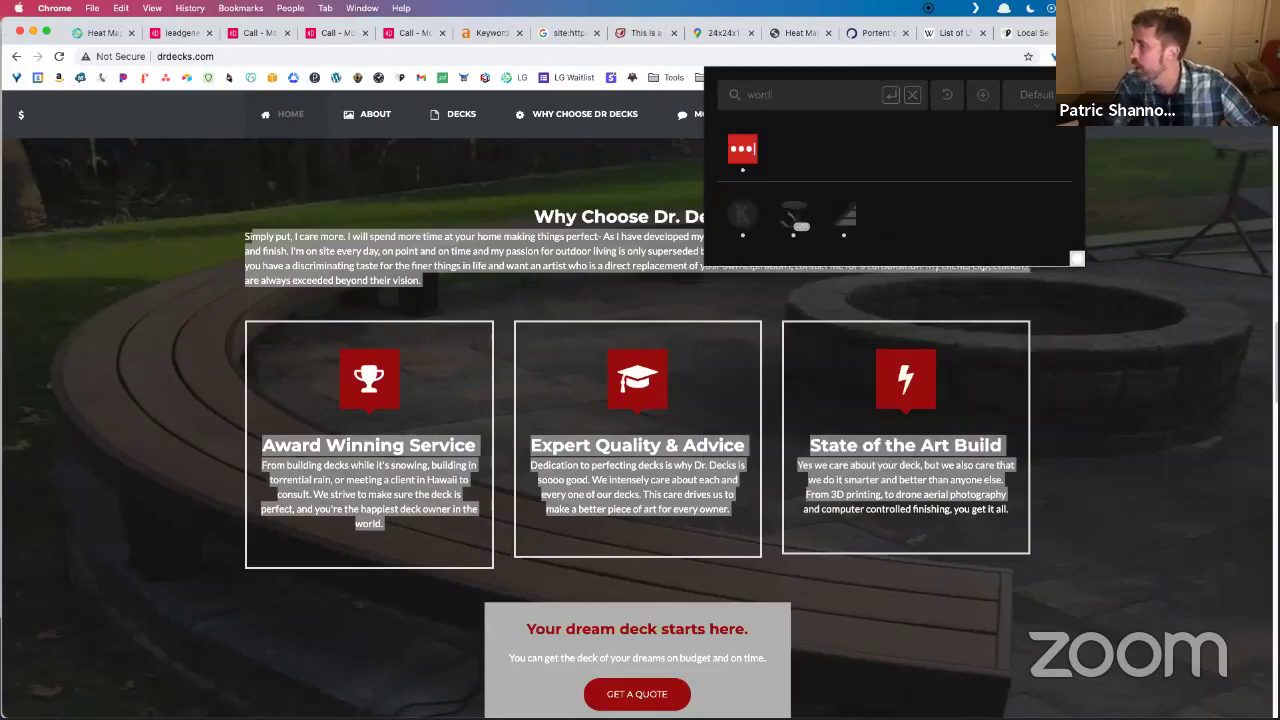
{"action": "key", "text": "BackSpace"}
{"action": "key", "text": "BackSpace"}
{"action": "key", "text": "BackSpace"}
{"action": "key", "text": "BackSpace"}
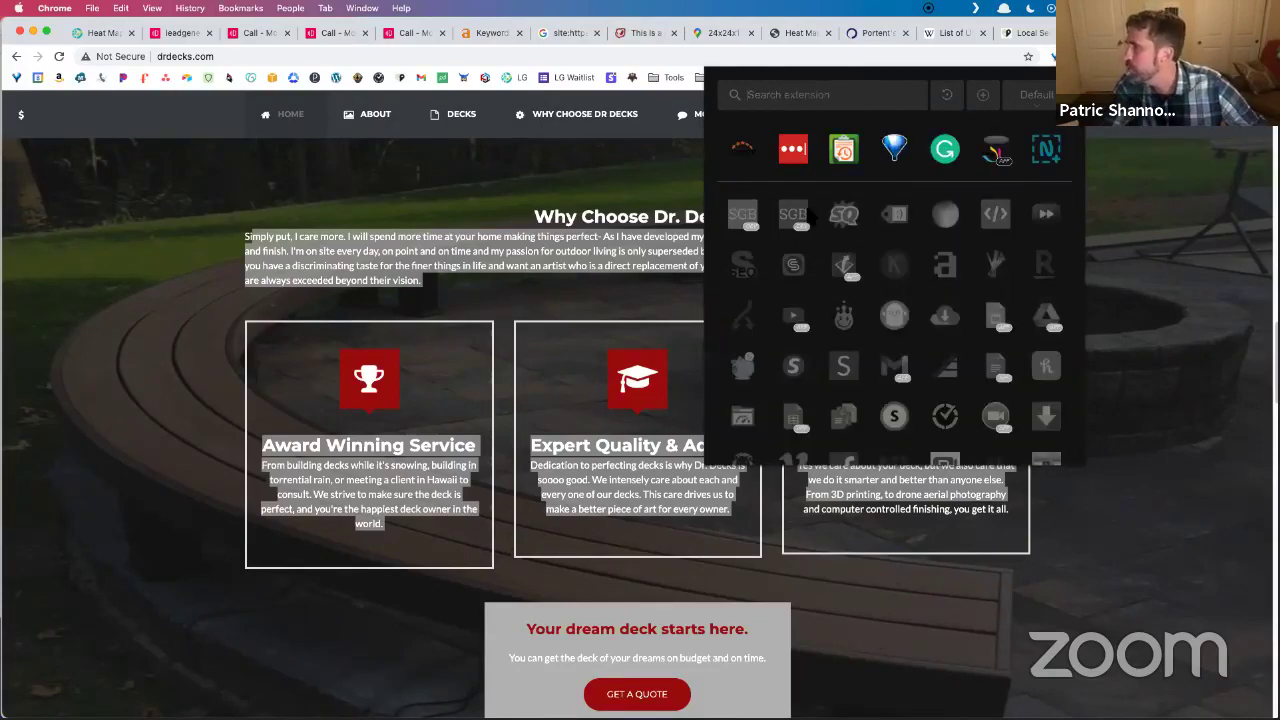
{"action": "left_click", "coordinate": [1152, 161]}
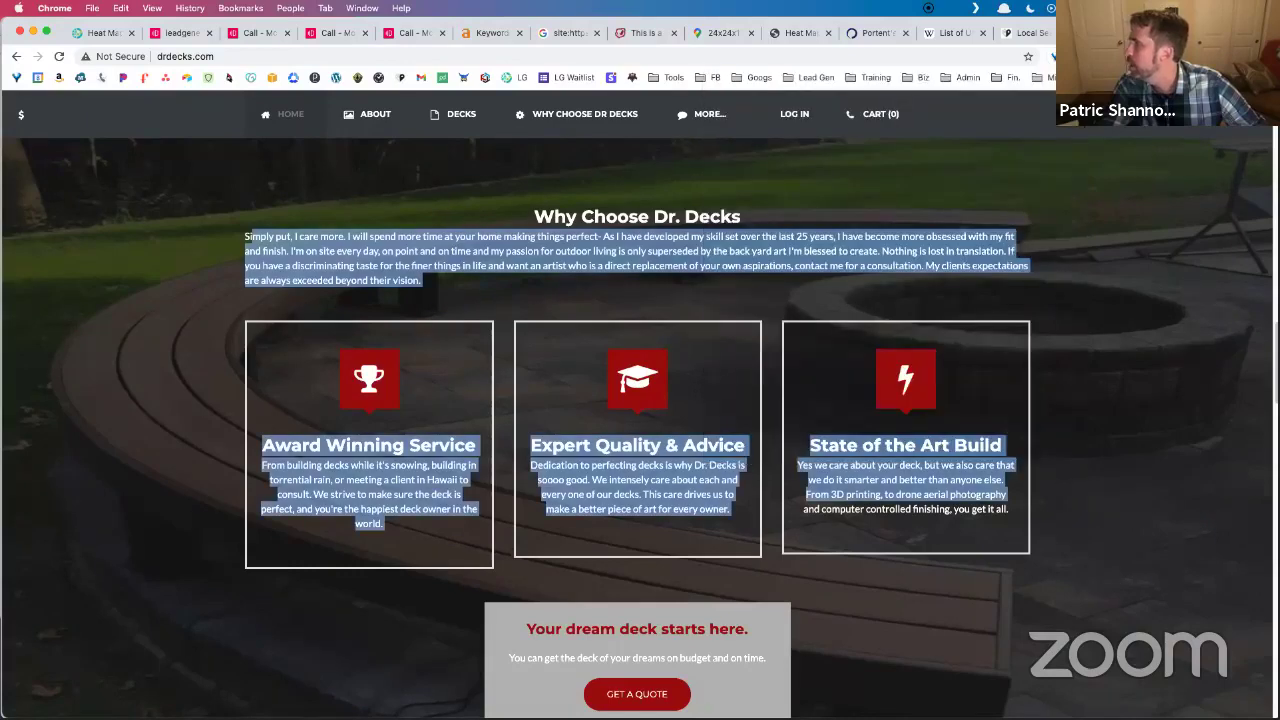
Check the browser's active extensions and the extension manager's full list, and close both.
{"action": "left_click", "coordinate": [1052, 56]}
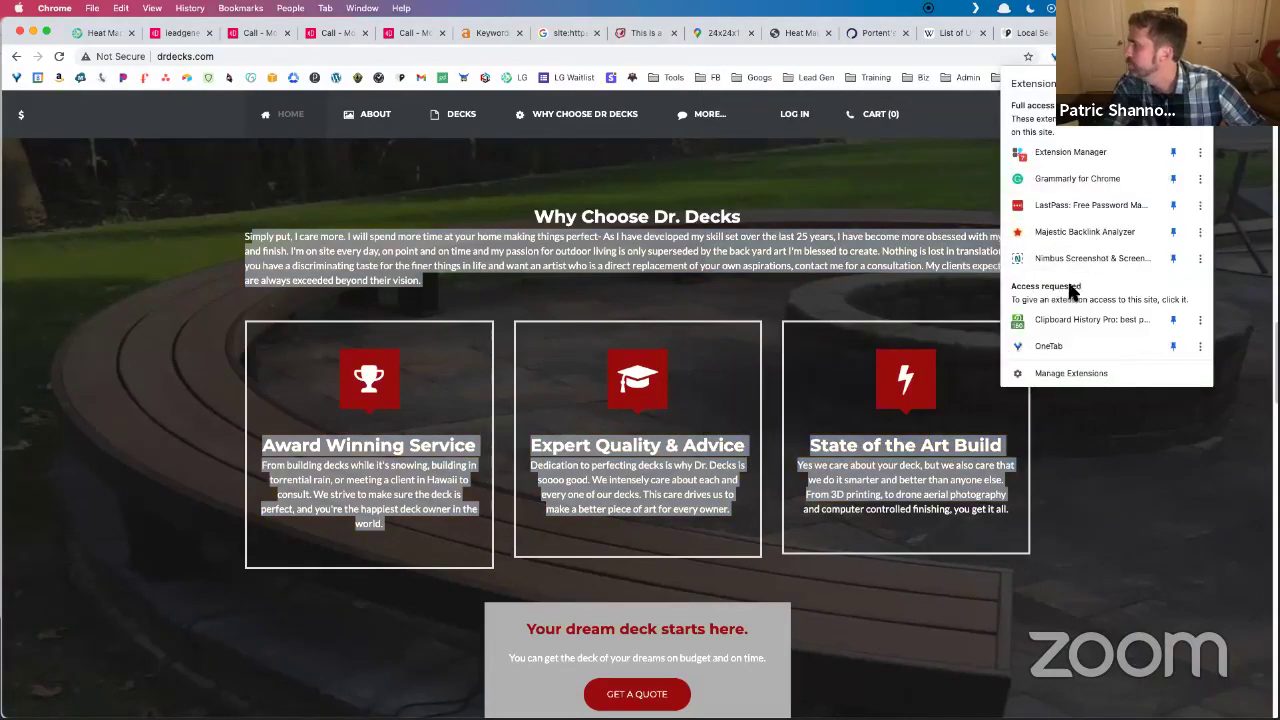
{"action": "left_click", "coordinate": [1232, 185]}
{"action": "left_click", "coordinate": [1075, 56]}
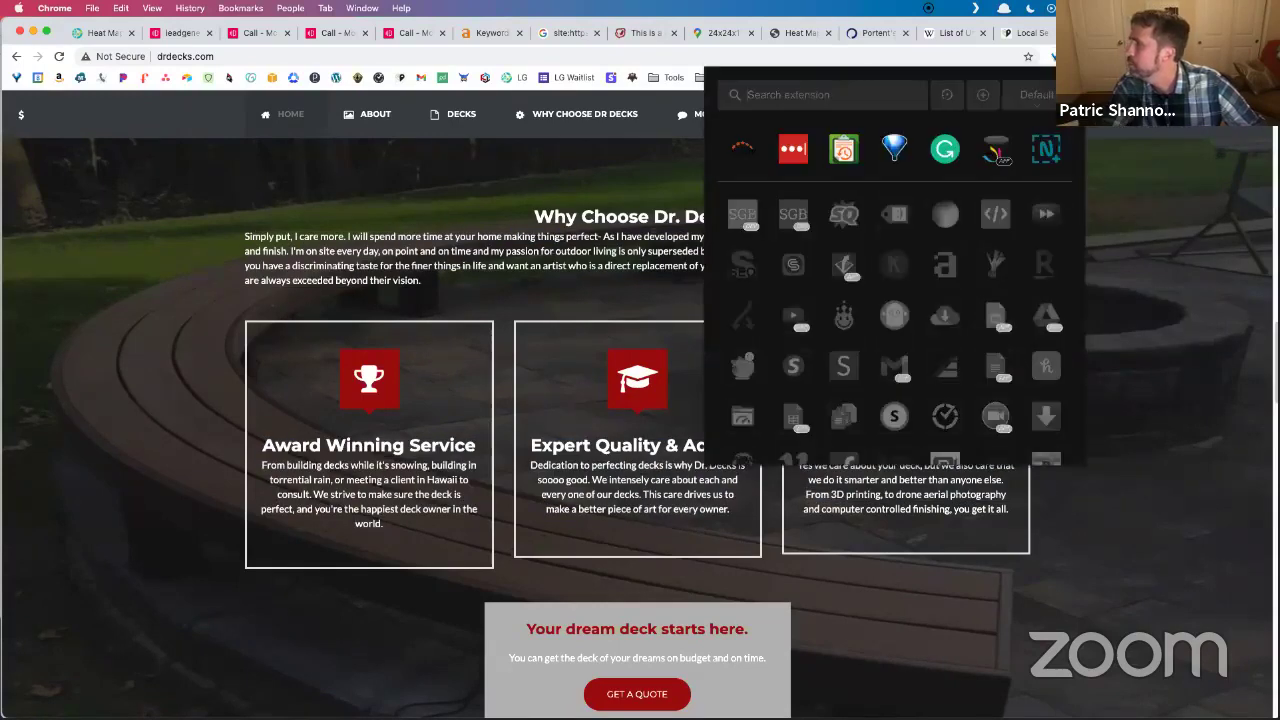
{"action": "left_click", "coordinate": [1126, 165]}
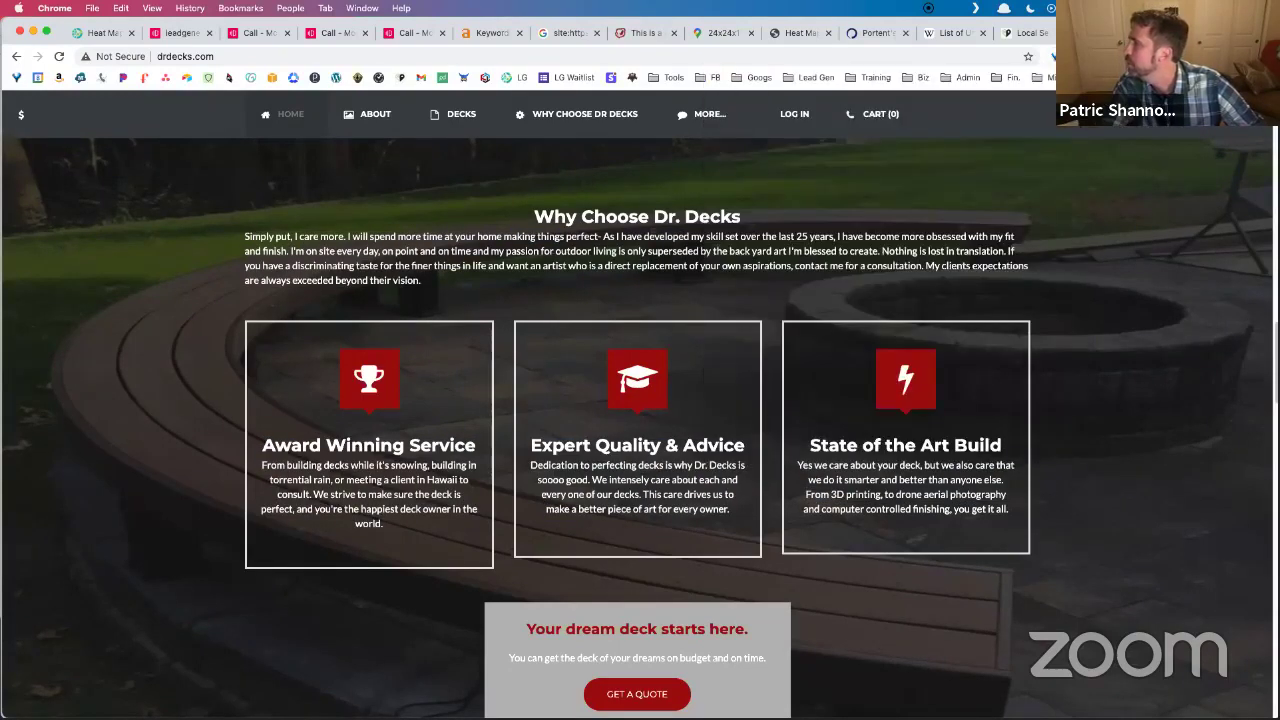
{"action": "left_click", "coordinate": [1200, 56]}
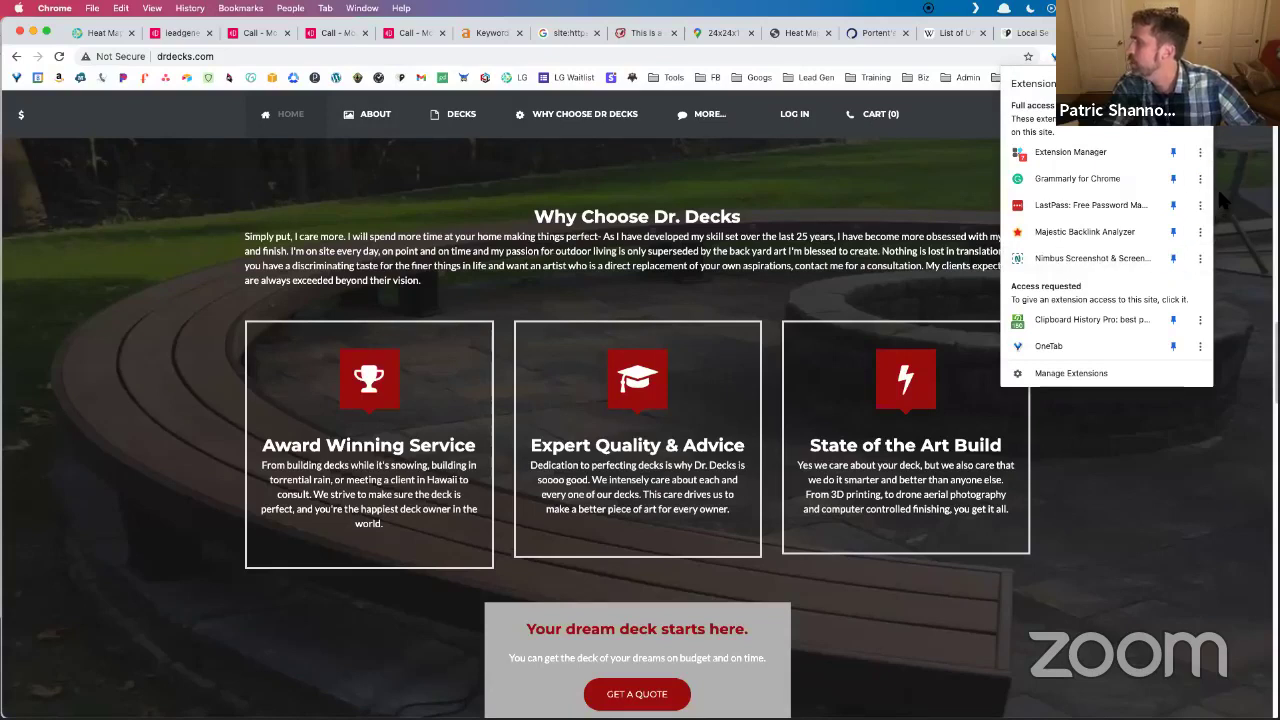
{"action": "left_click", "coordinate": [717, 278]}
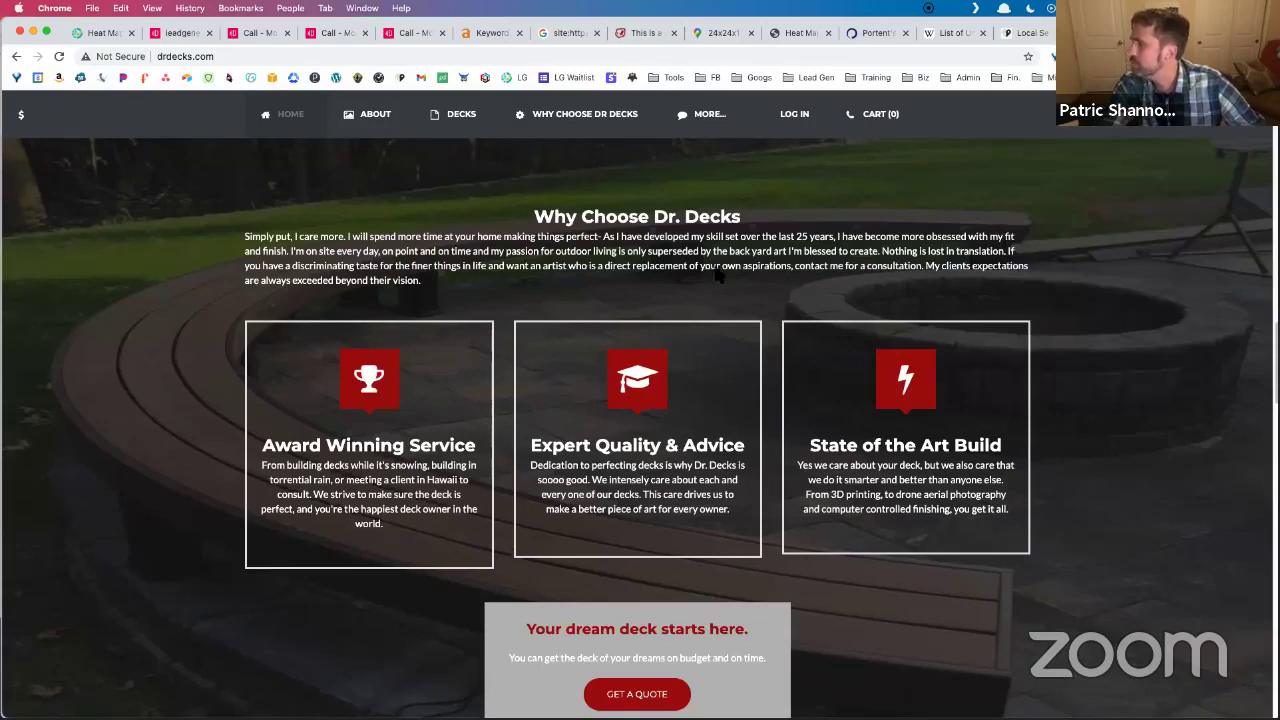
{"action": "left_click_drag", "start_coordinate": [476, 254], "coordinate": [497, 268]}
{"action": "right_click", "coordinate": [497, 268]}
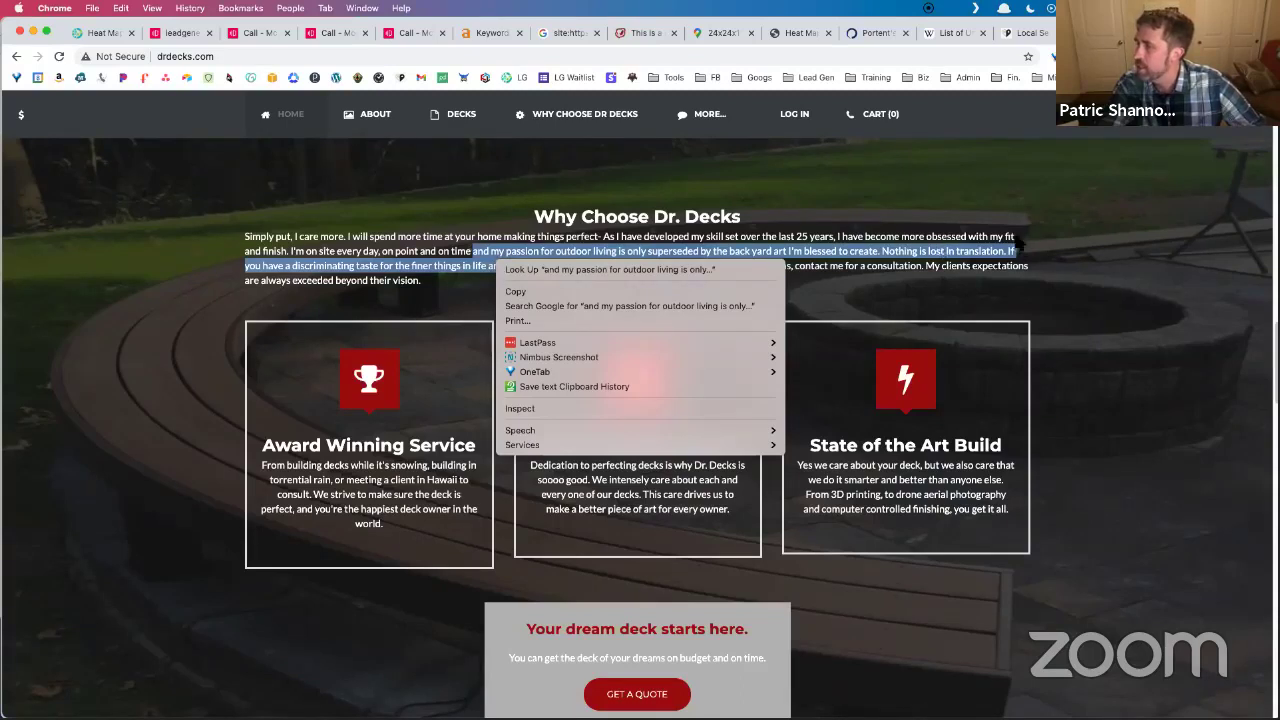
{"action": "left_click", "coordinate": [873, 245]}
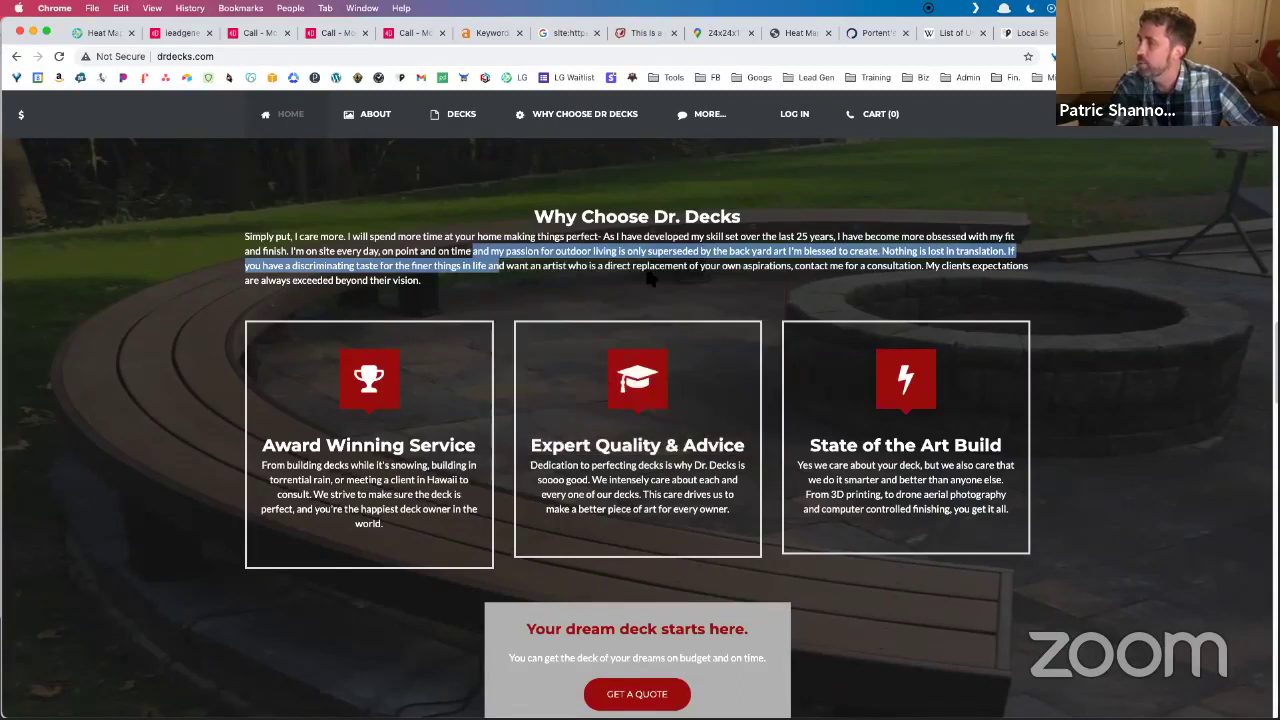
Copy all of the text on the Dr.Decks homepage.
{"action": "key", "text": "super+a"}
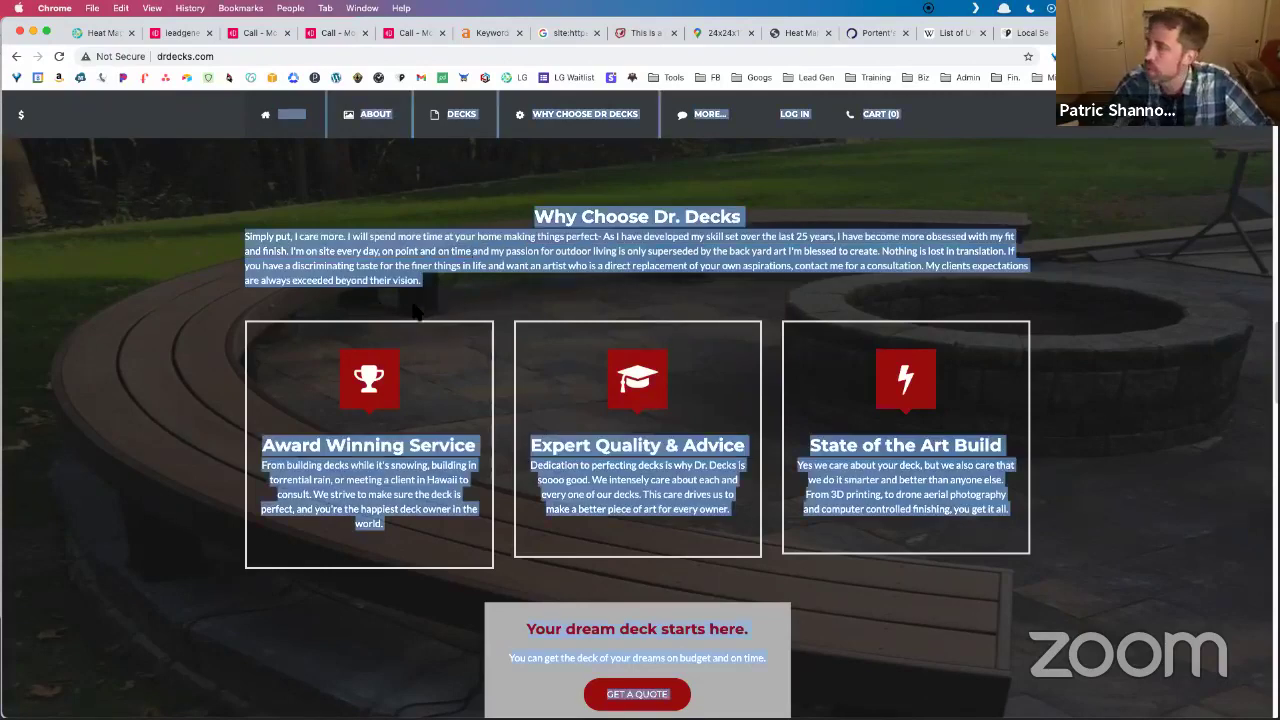
{"action": "right_click", "coordinate": [368, 268]}
{"action": "left_click", "coordinate": [392, 300]}
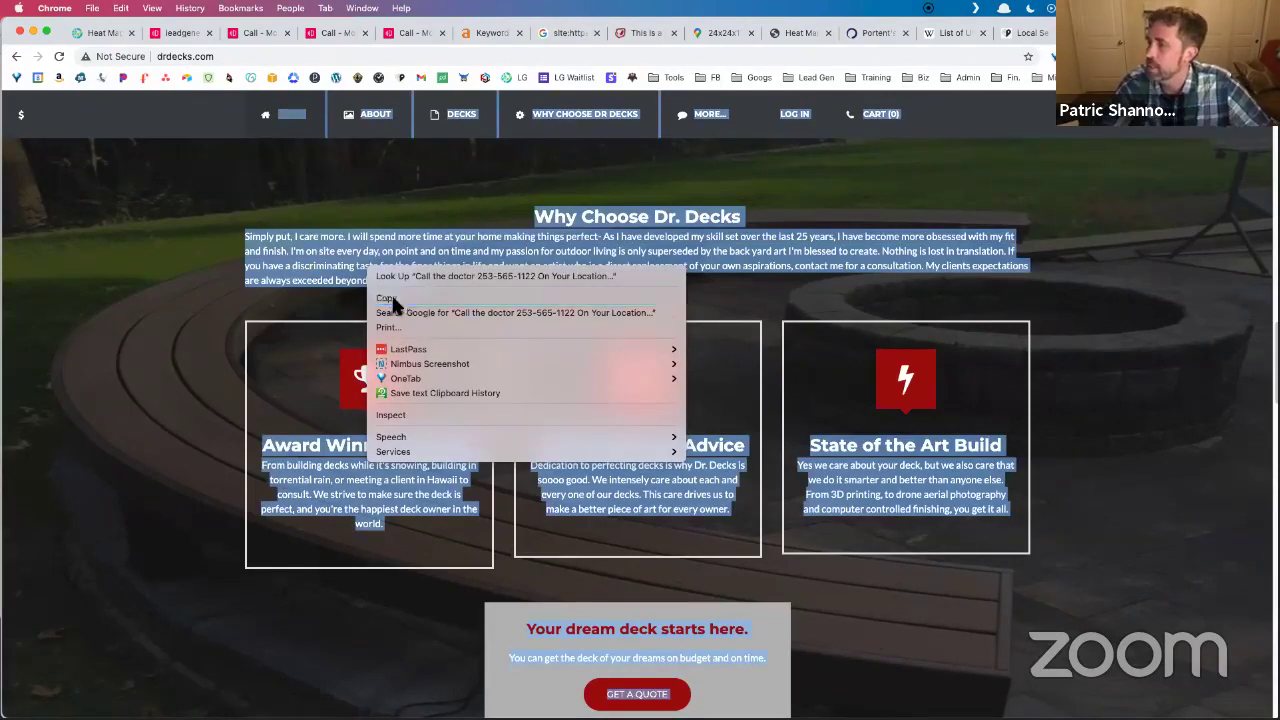
Search Google in a new tab for "word count tool" and open the wordcounttool.com result.
{"action": "key", "text": "super+t"}
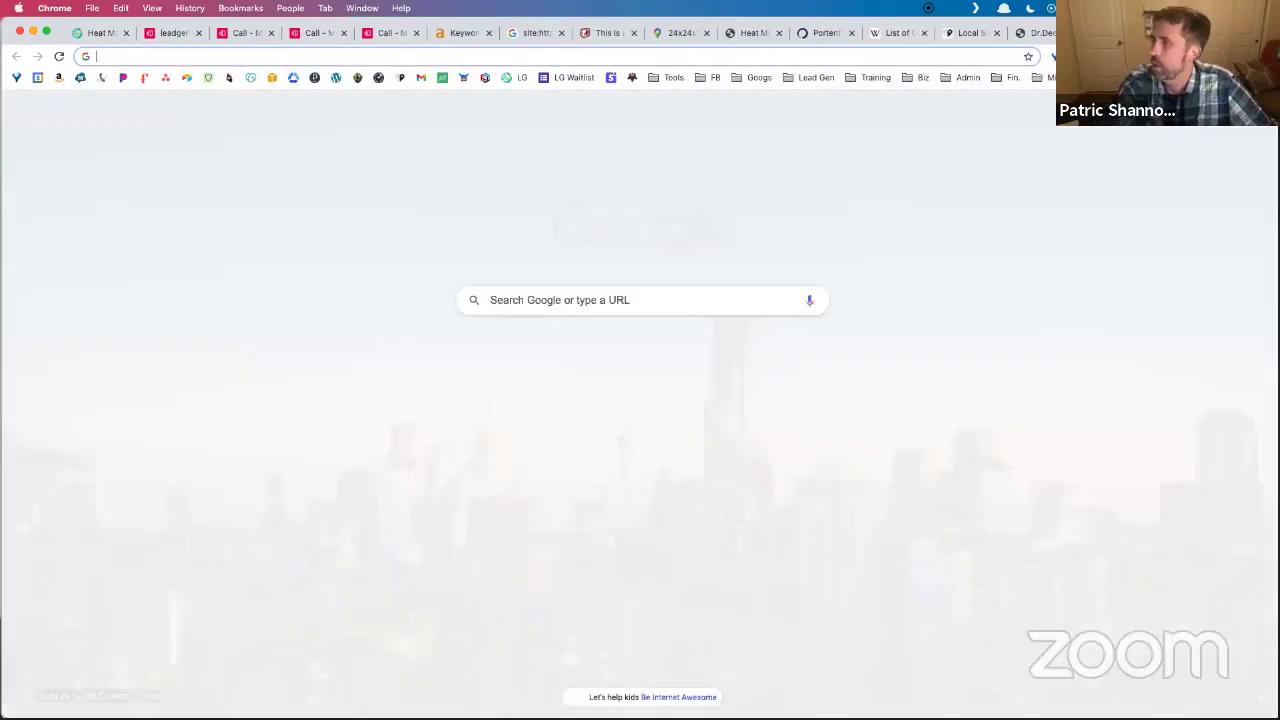
{"action": "type", "text": "word count tool"}
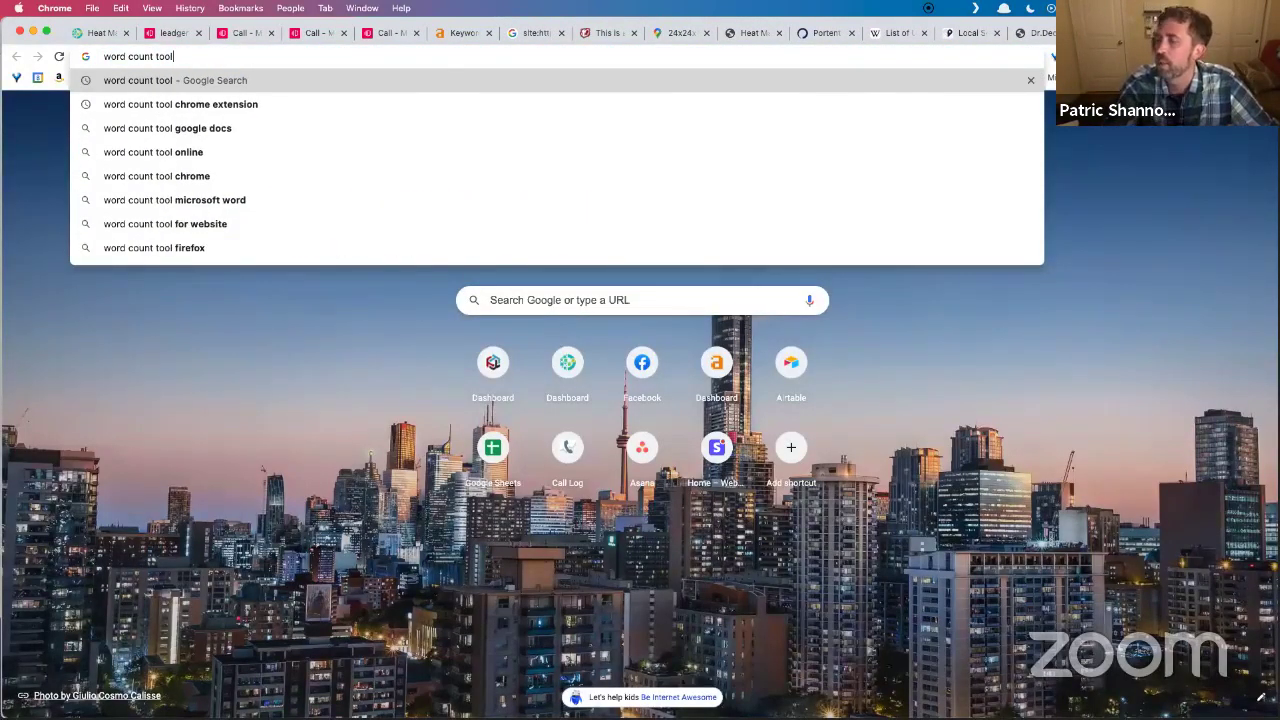
{"action": "key", "text": "Return"}
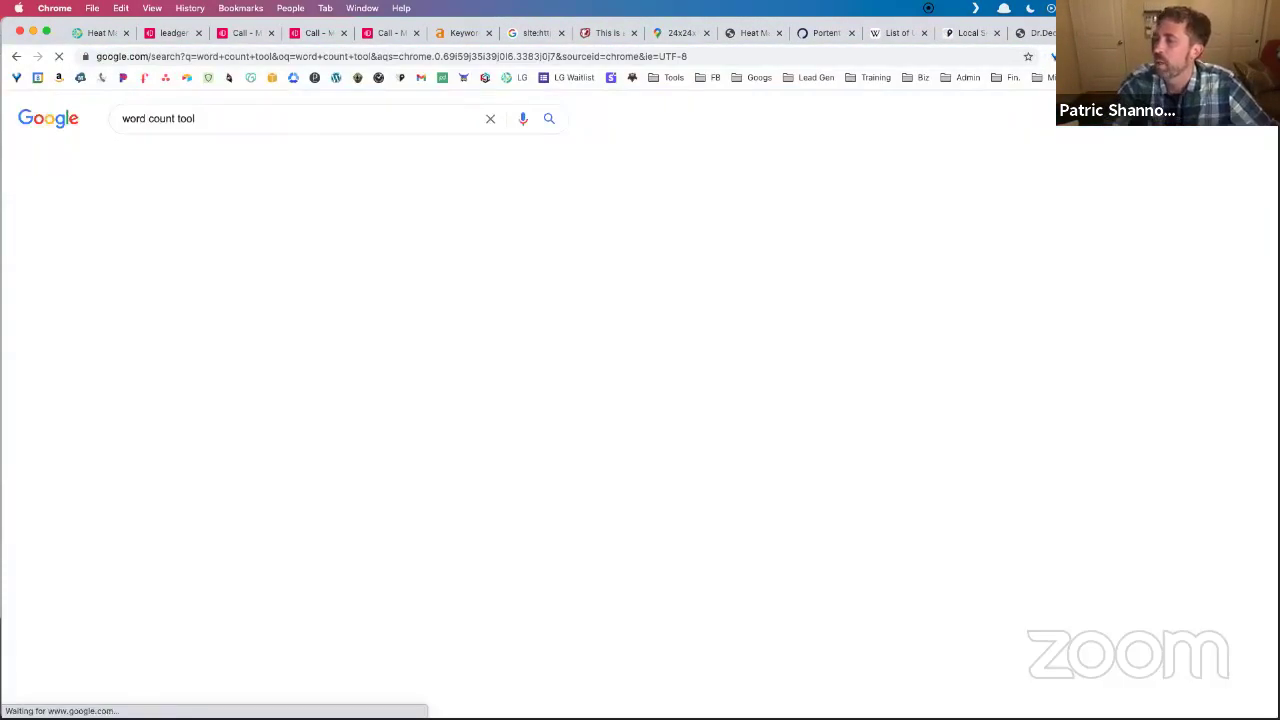
{"action": "left_click", "coordinate": [216, 238]}
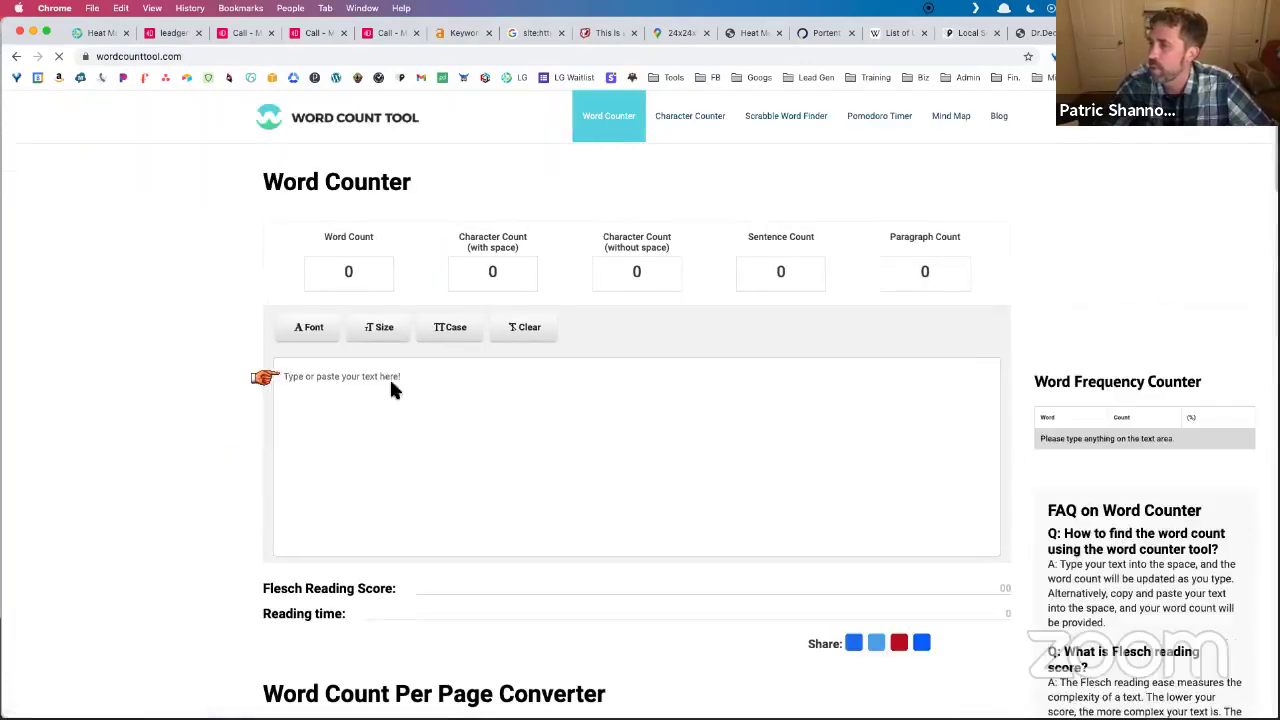
Paste the homepage text into the word counter and delete the newsletter signup and sponsor lines between "SUBMIT" and the copyright line.
{"action": "left_click", "coordinate": [380, 395]}
{"action": "key", "text": "super+v"}
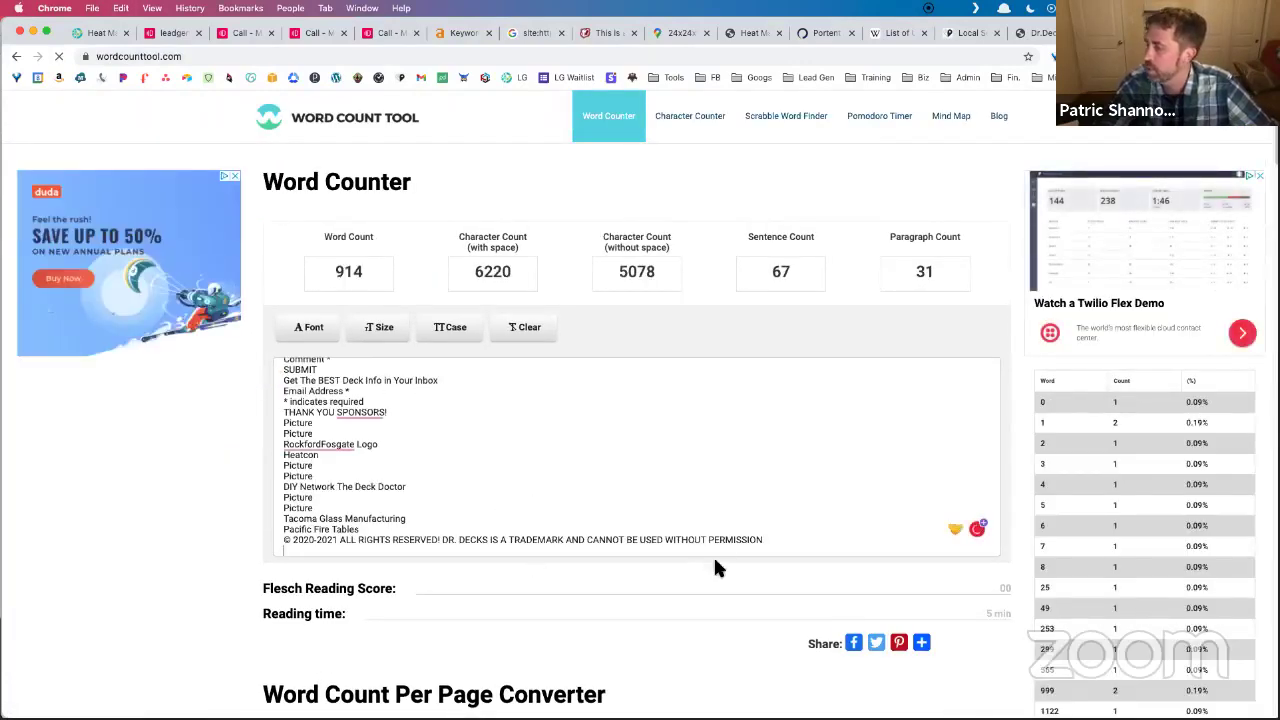
{"action": "left_click_drag", "start_coordinate": [775, 535], "coordinate": [279, 391]}
{"action": "key", "text": "BackSpace"}
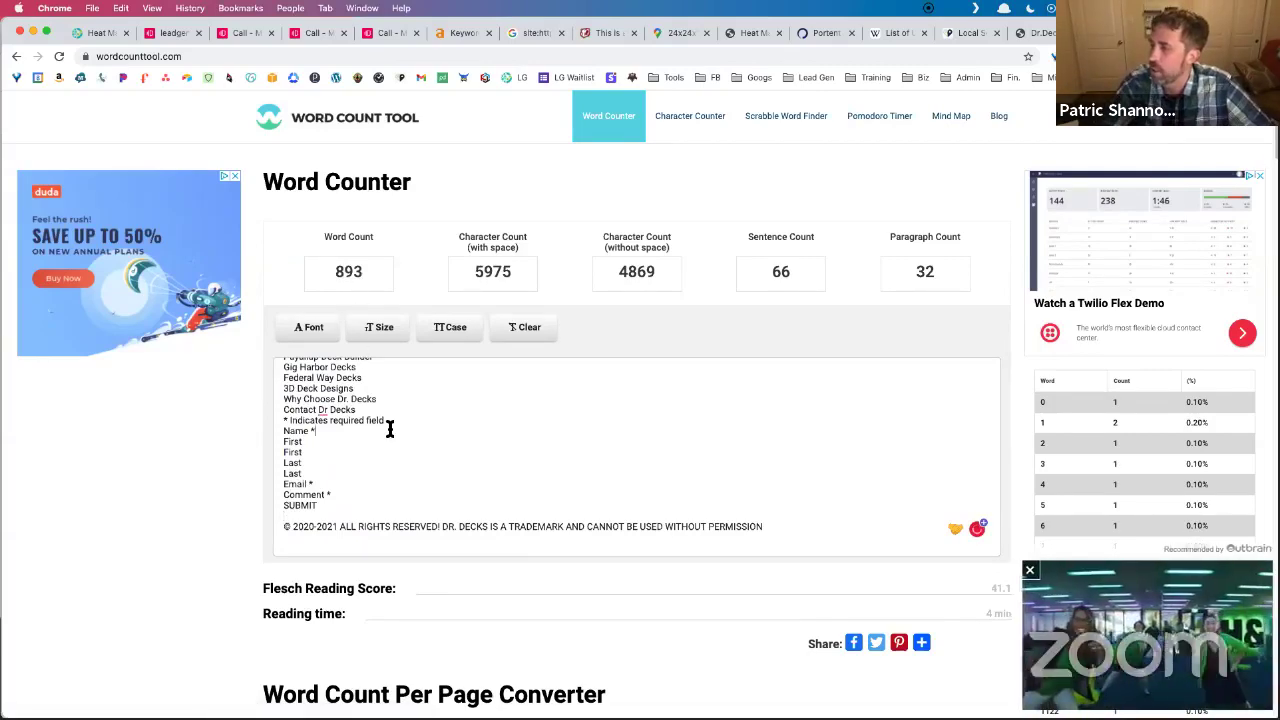
Examine the remaining pasted text from the contact form fields back up to the "Expert Quality & Advice" section.
{"action": "scroll", "coordinate": [374, 443], "scroll_direction": "down", "scroll_amount": 5}
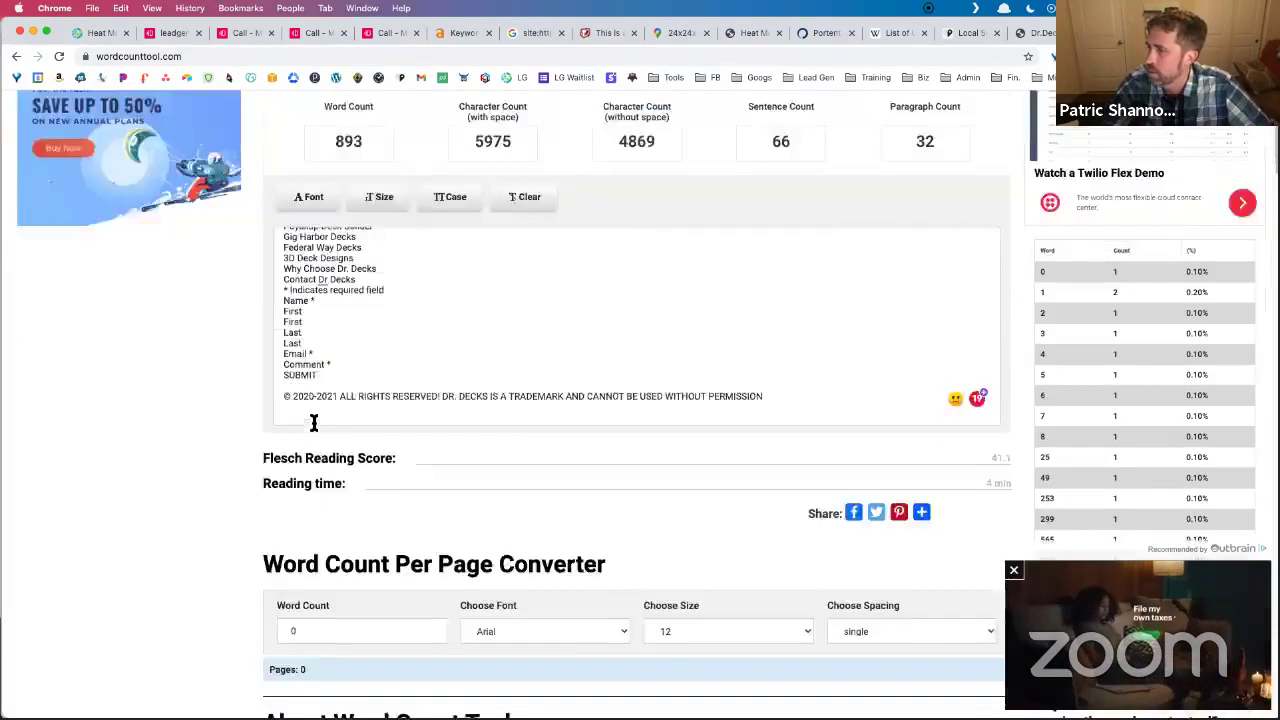
{"action": "left_click", "coordinate": [444, 222]}
{"action": "scroll", "coordinate": [329, 220], "scroll_direction": "up", "scroll_amount": 3}
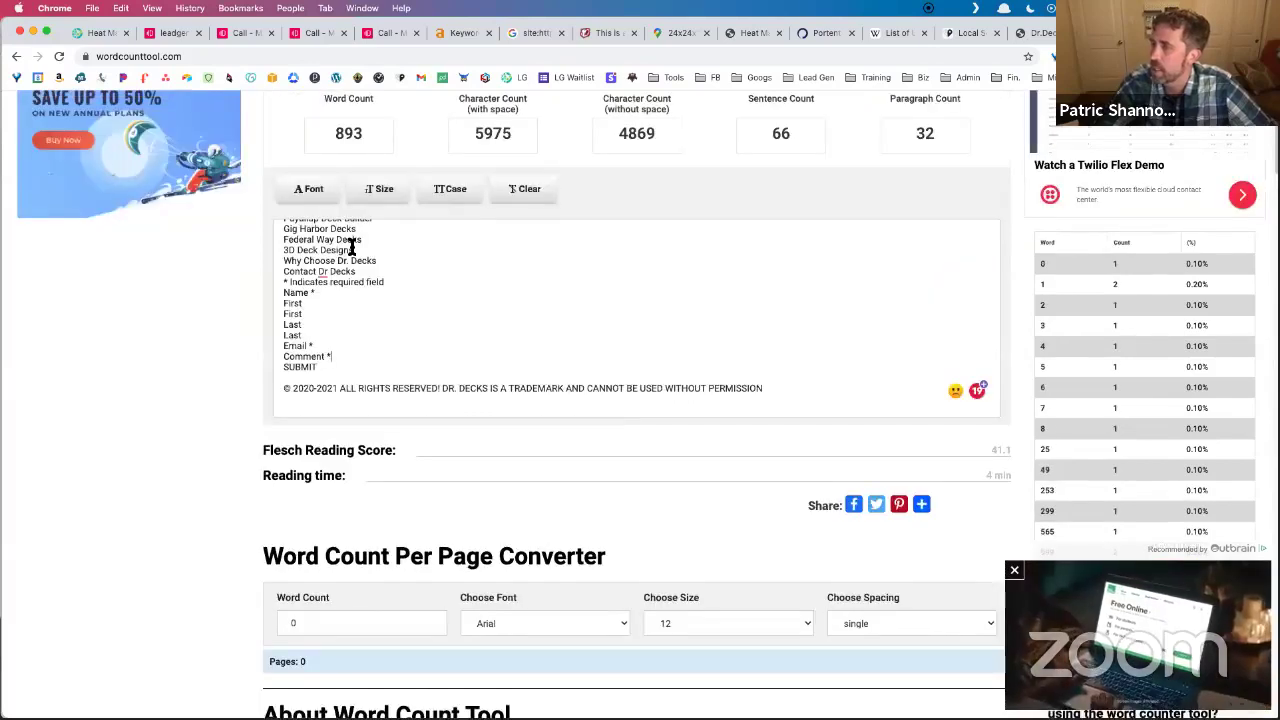
{"action": "key", "text": "Up"}
{"action": "key", "text": "Up"}
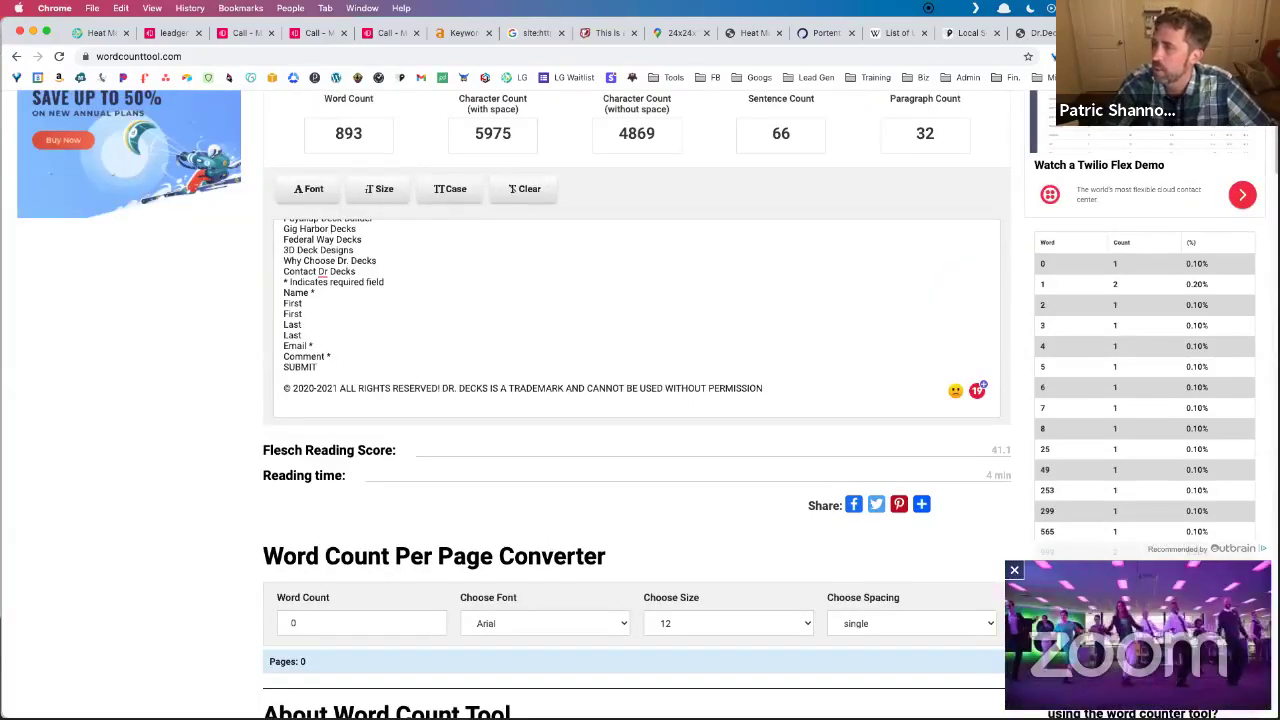
{"action": "key", "text": "Up"}
{"action": "key", "text": "Up"}
{"action": "key", "text": "Up"}
{"action": "key", "text": "Up"}
{"action": "key", "text": "Up"}
{"action": "key", "text": "Up"}
{"action": "key", "text": "Up"}
{"action": "key", "text": "Up"}
{"action": "key", "text": "Up"}
{"action": "key", "text": "Up"}
{"action": "key", "text": "Up"}
{"action": "key", "text": "Up"}
{"action": "key", "text": "Up"}
{"action": "key", "text": "Up"}
{"action": "key", "text": "Up"}
{"action": "key", "text": "Up"}
{"action": "key", "text": "Up"}
{"action": "key", "text": "Up"}
{"action": "key", "text": "Up"}
{"action": "key", "text": "Up"}
{"action": "key", "text": "Up"}
{"action": "key", "text": "Up"}
{"action": "key", "text": "Up"}
{"action": "key", "text": "Up"}
{"action": "key", "text": "Up"}
{"action": "key", "text": "Up"}
{"action": "key", "text": "Up"}
{"action": "key", "text": "Up"}
{"action": "key", "text": "Up"}
{"action": "key", "text": "Up"}
{"action": "key", "text": "Up"}
{"action": "key", "text": "Up"}
{"action": "key", "text": "Up"}
{"action": "key", "text": "Up"}
{"action": "key", "text": "Up"}
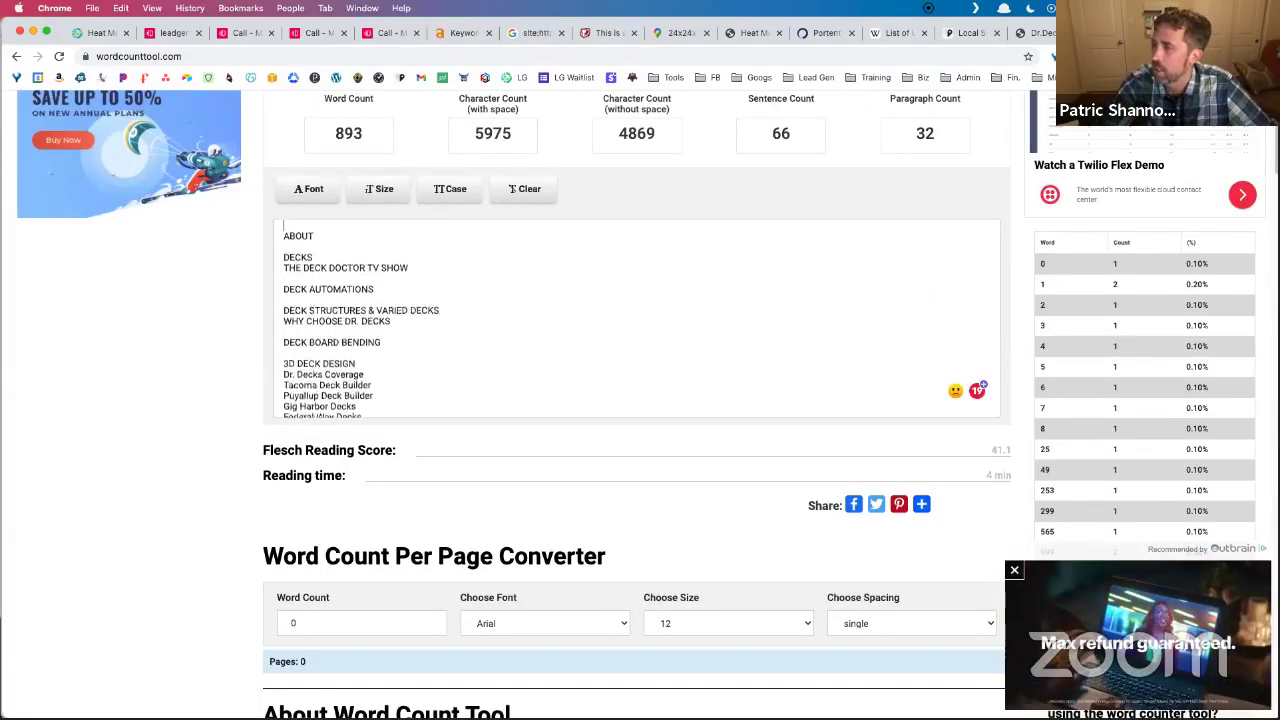
{"action": "key", "text": "Up"}
{"action": "key", "text": "Up"}
{"action": "key", "text": "Up"}
{"action": "key", "text": "Up"}
{"action": "key", "text": "Up"}
{"action": "key", "text": "Up"}
{"action": "key", "text": "Up"}
{"action": "key", "text": "Up"}
{"action": "key", "text": "Up"}
{"action": "key", "text": "Up"}
{"action": "key", "text": "Up"}
{"action": "key", "text": "Up"}
{"action": "key", "text": "Up"}
{"action": "key", "text": "Up"}
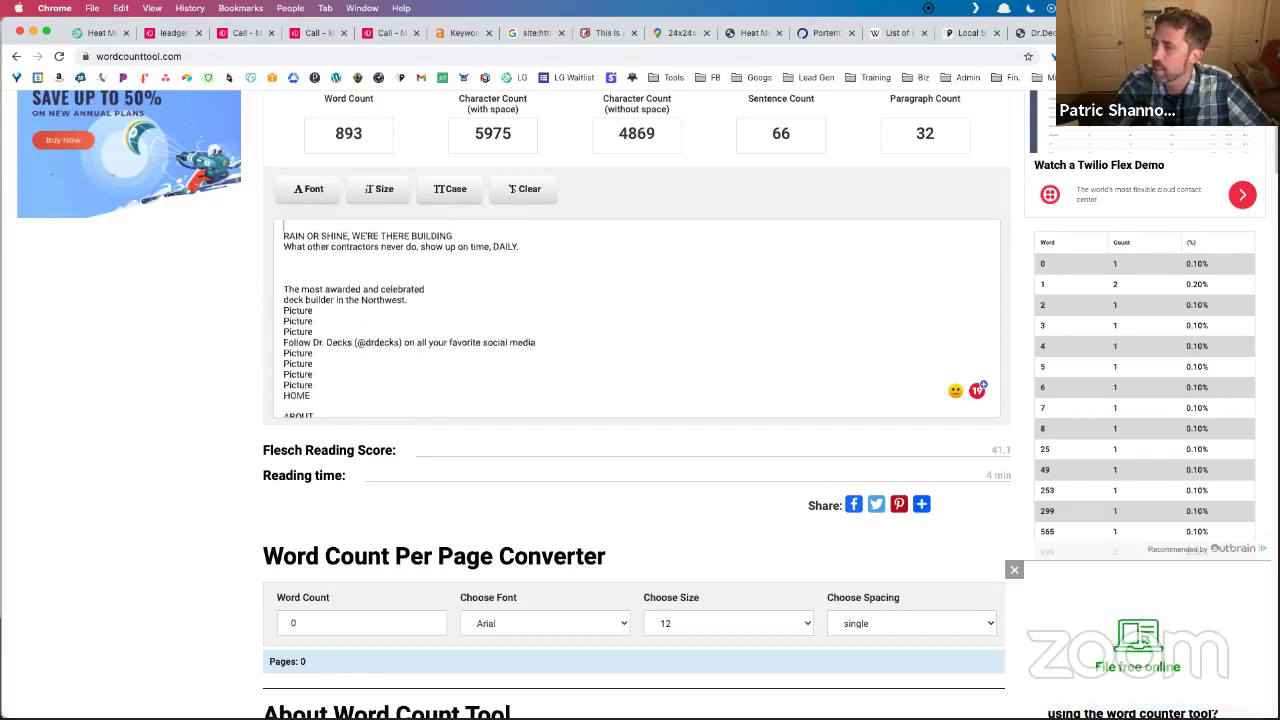
{"action": "key", "text": "Up"}
{"action": "key", "text": "Up"}
{"action": "key", "text": "Up"}
{"action": "key", "text": "Up"}
{"action": "key", "text": "Up"}
{"action": "key", "text": "Up"}
{"action": "key", "text": "Up"}
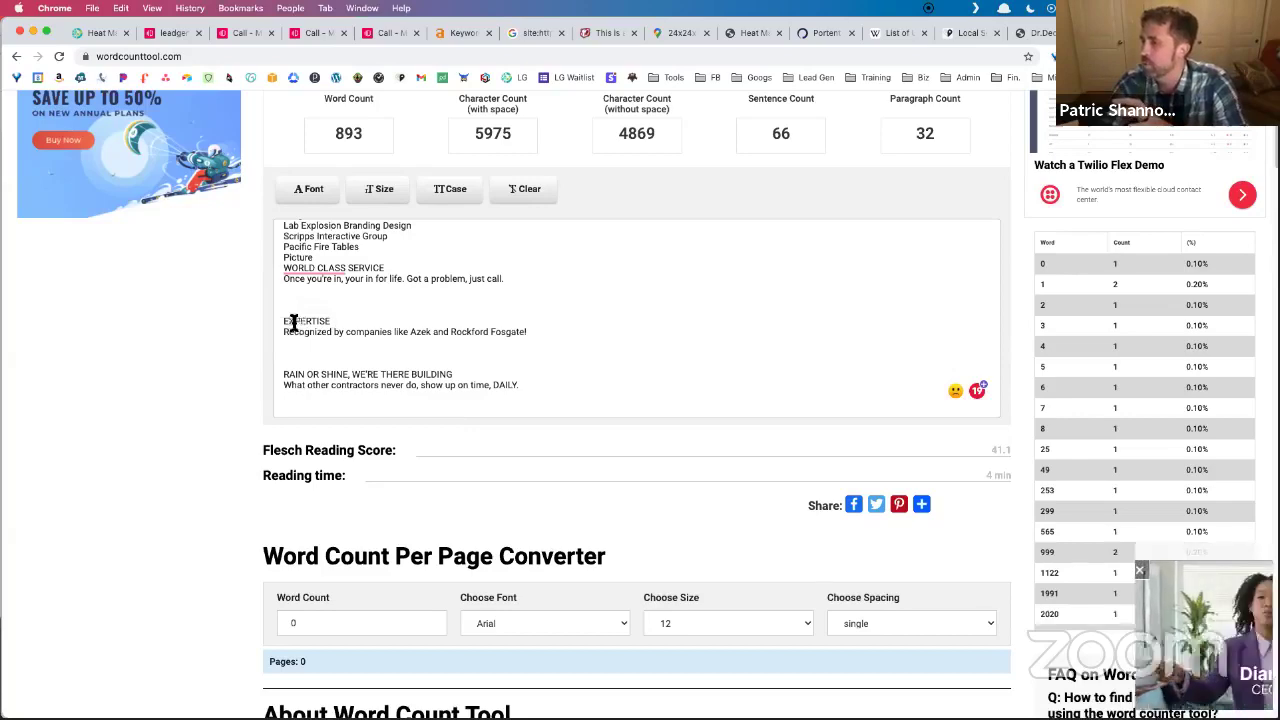
{"action": "scroll", "coordinate": [334, 367], "scroll_direction": "down", "scroll_amount": 3}
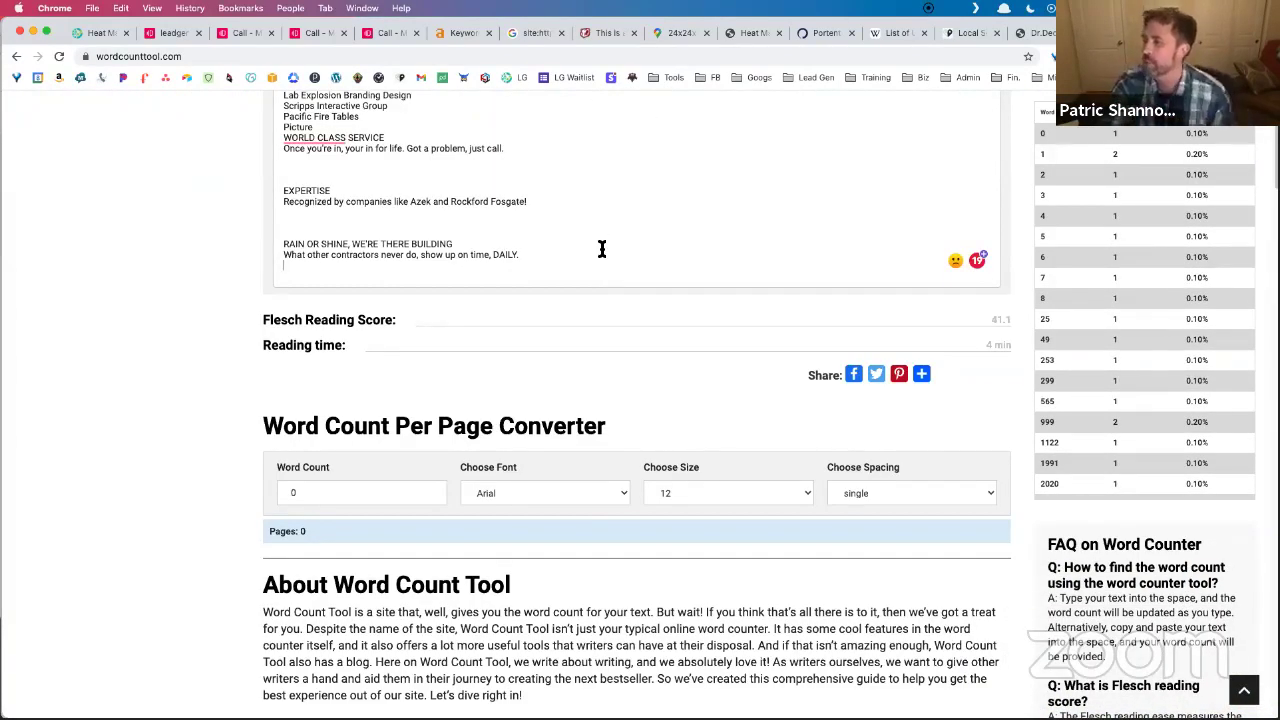
{"action": "scroll", "coordinate": [592, 238], "scroll_direction": "up", "scroll_amount": 3}
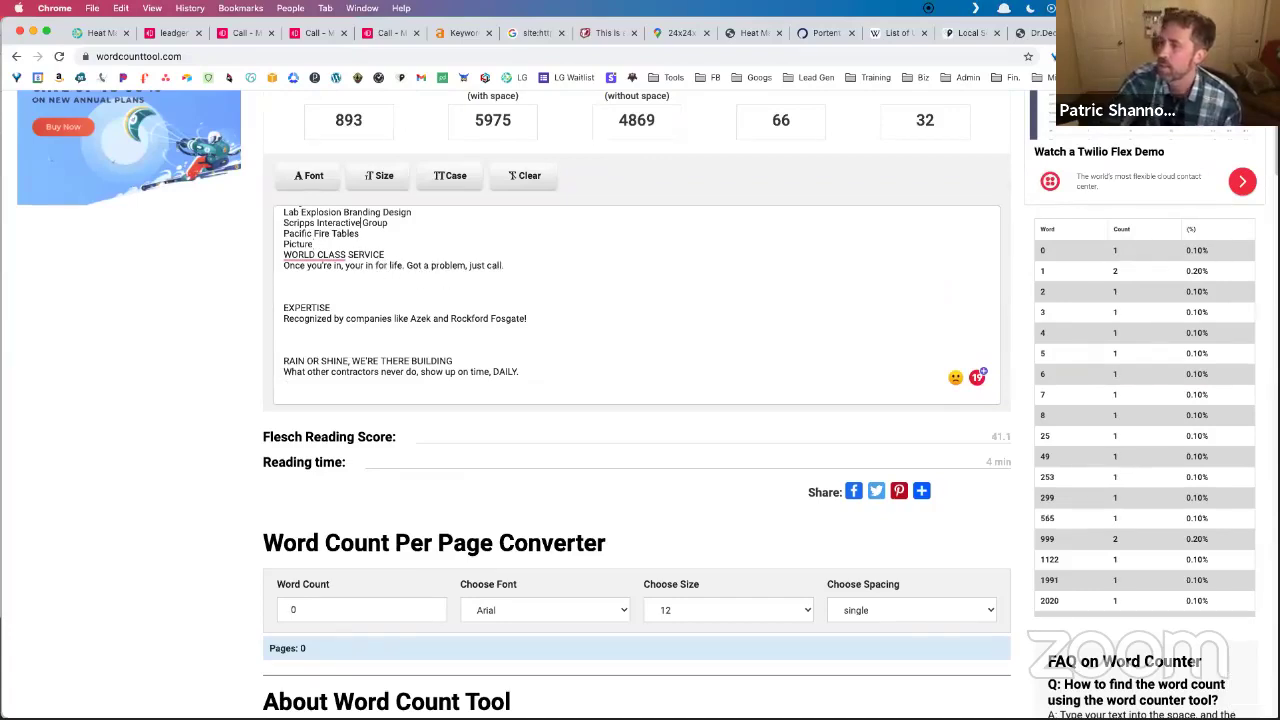
{"action": "scroll", "coordinate": [361, 222], "scroll_direction": "up", "scroll_amount": 8}
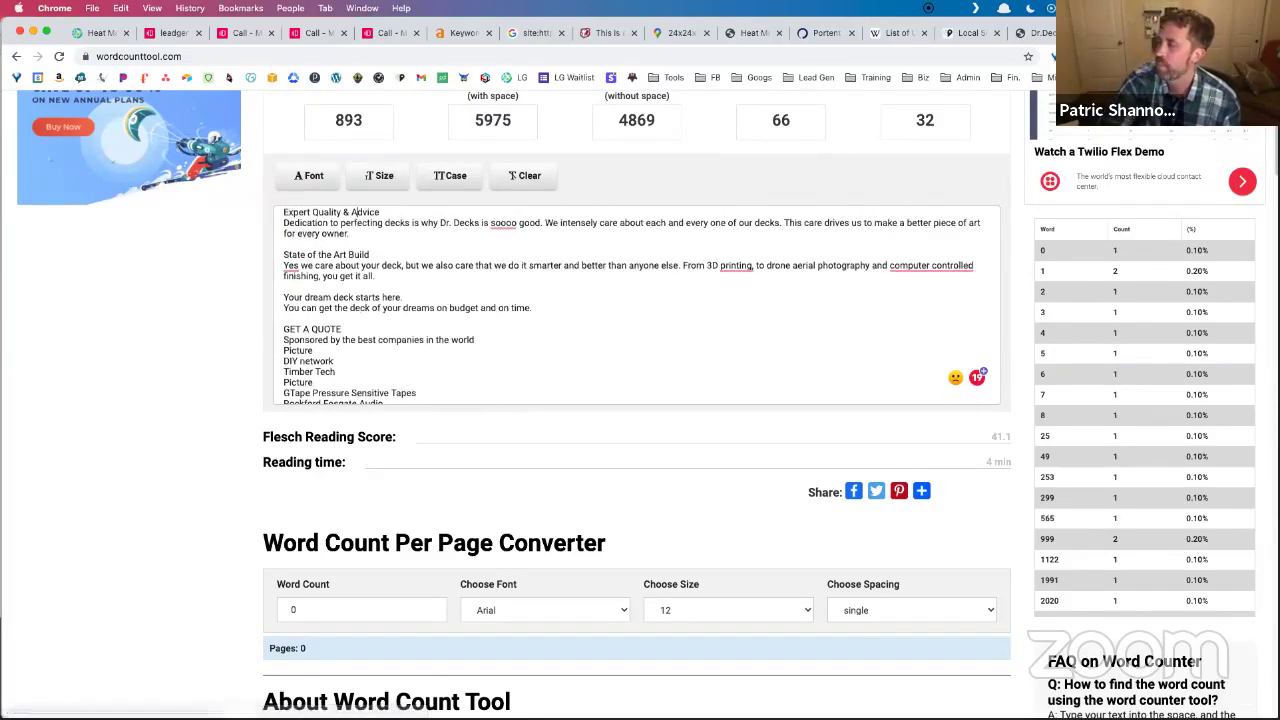
{"action": "left_click", "coordinate": [492, 224]}
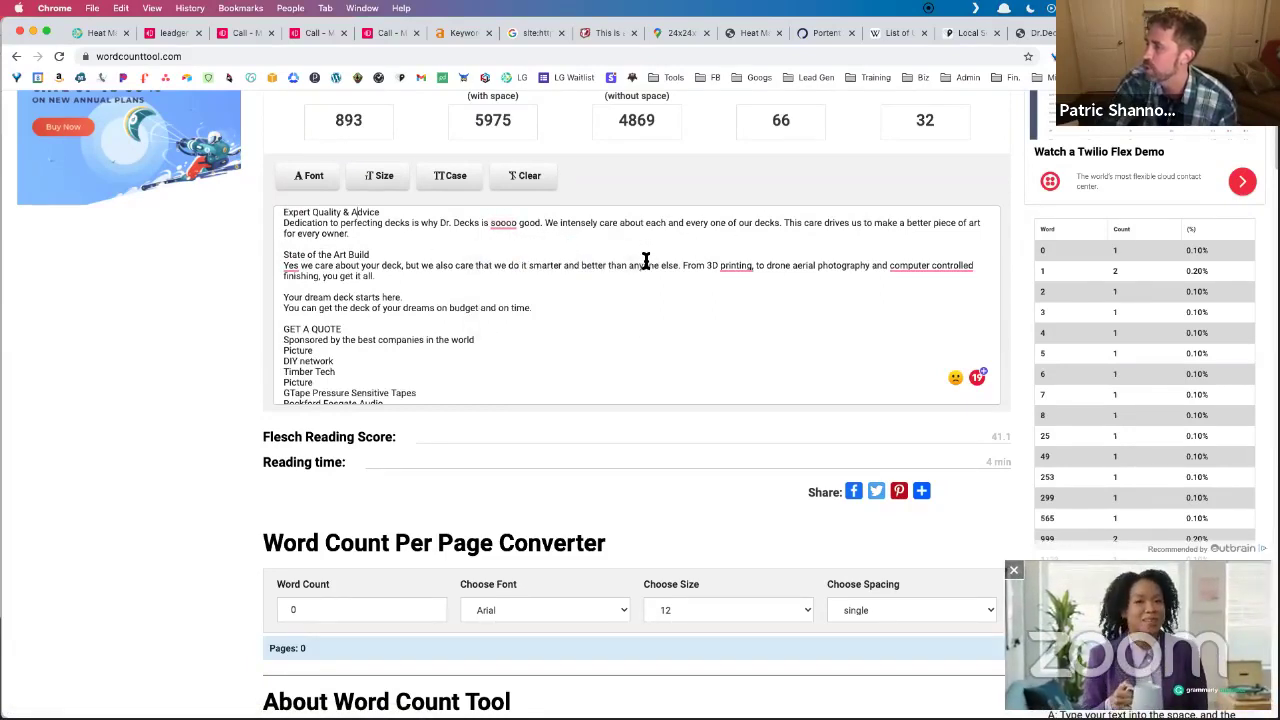
{"action": "mouse_move", "coordinate": [735, 267]}
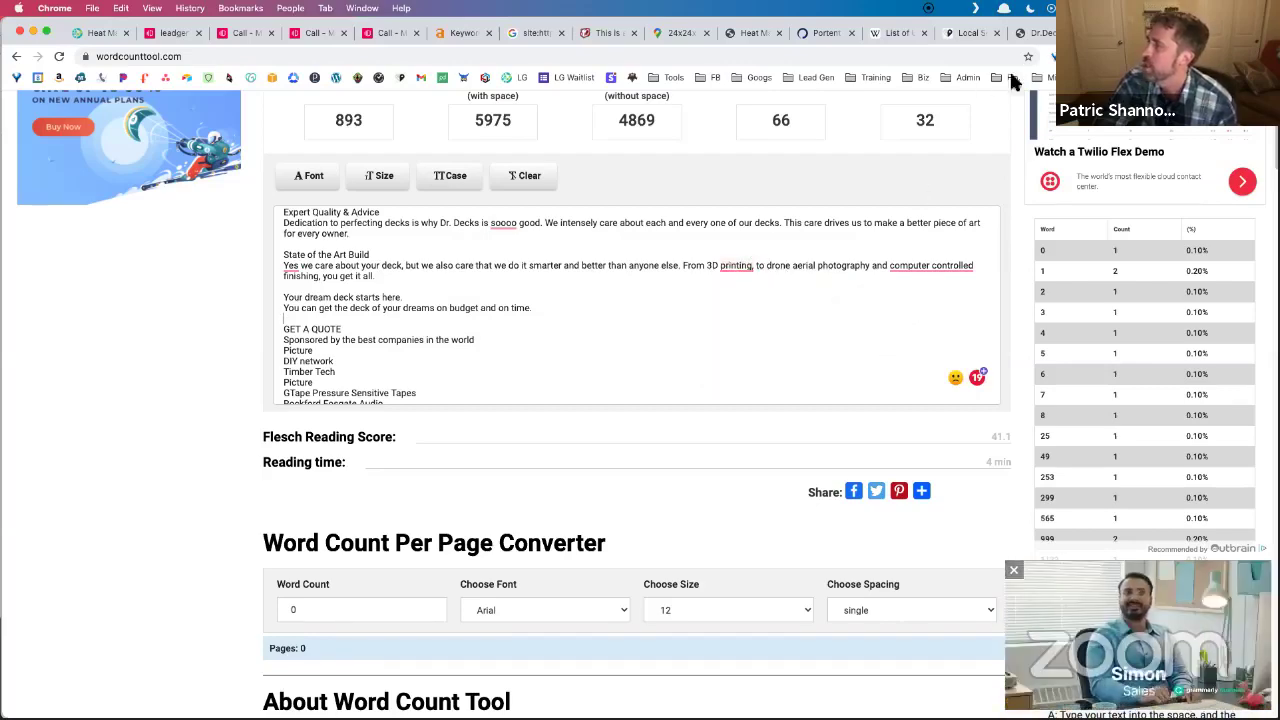
{"action": "left_click", "coordinate": [1038, 33]}
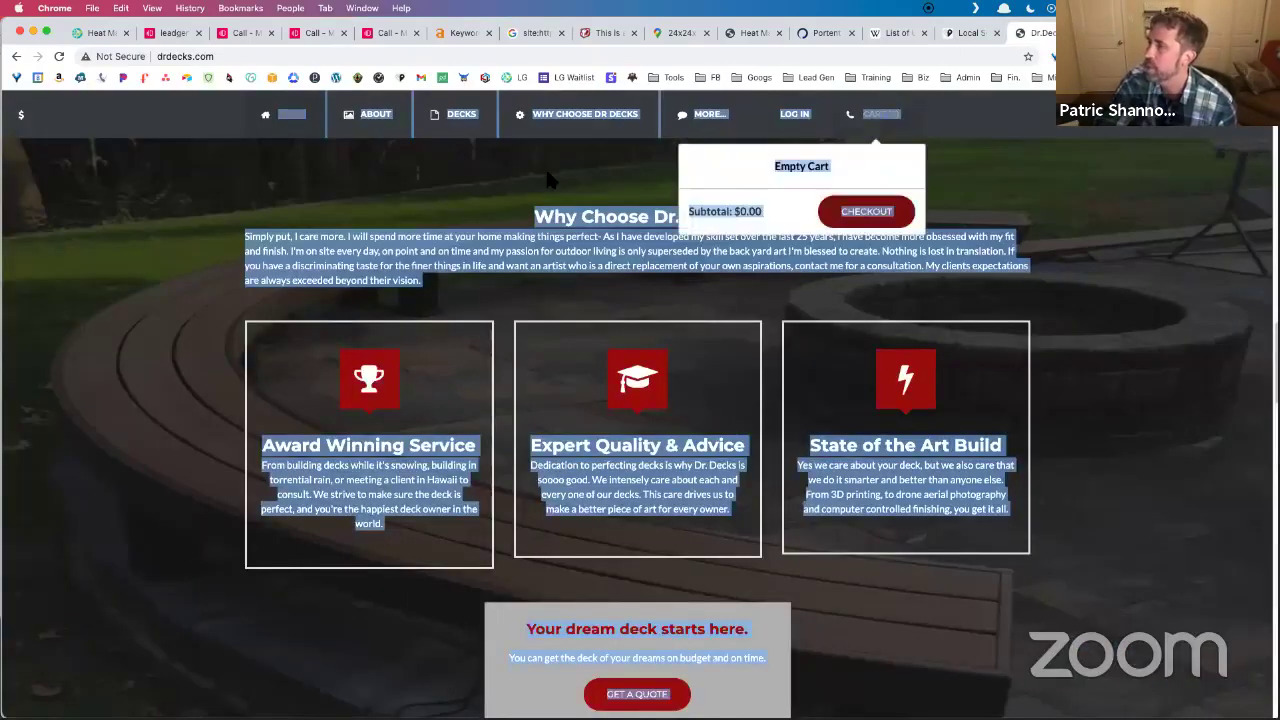
{"action": "left_click", "coordinate": [460, 177]}
{"action": "left_click", "coordinate": [166, 56]}
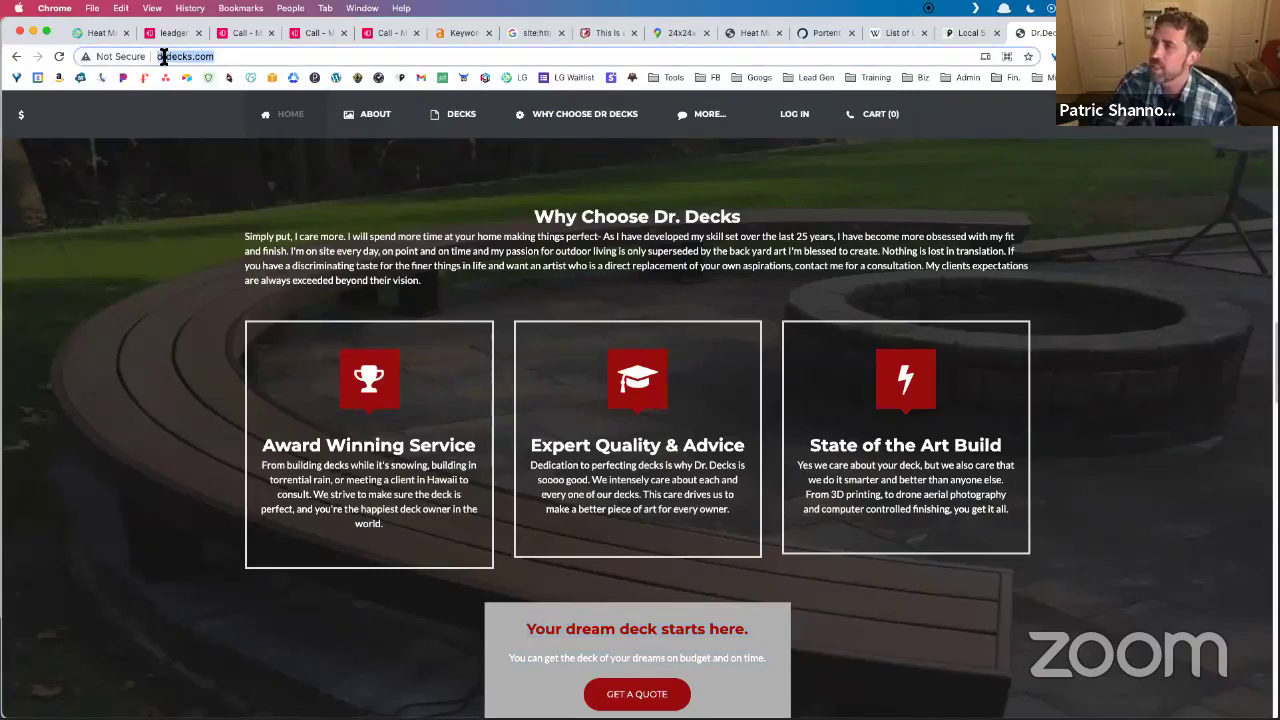
{"action": "left_click", "coordinate": [162, 57]}
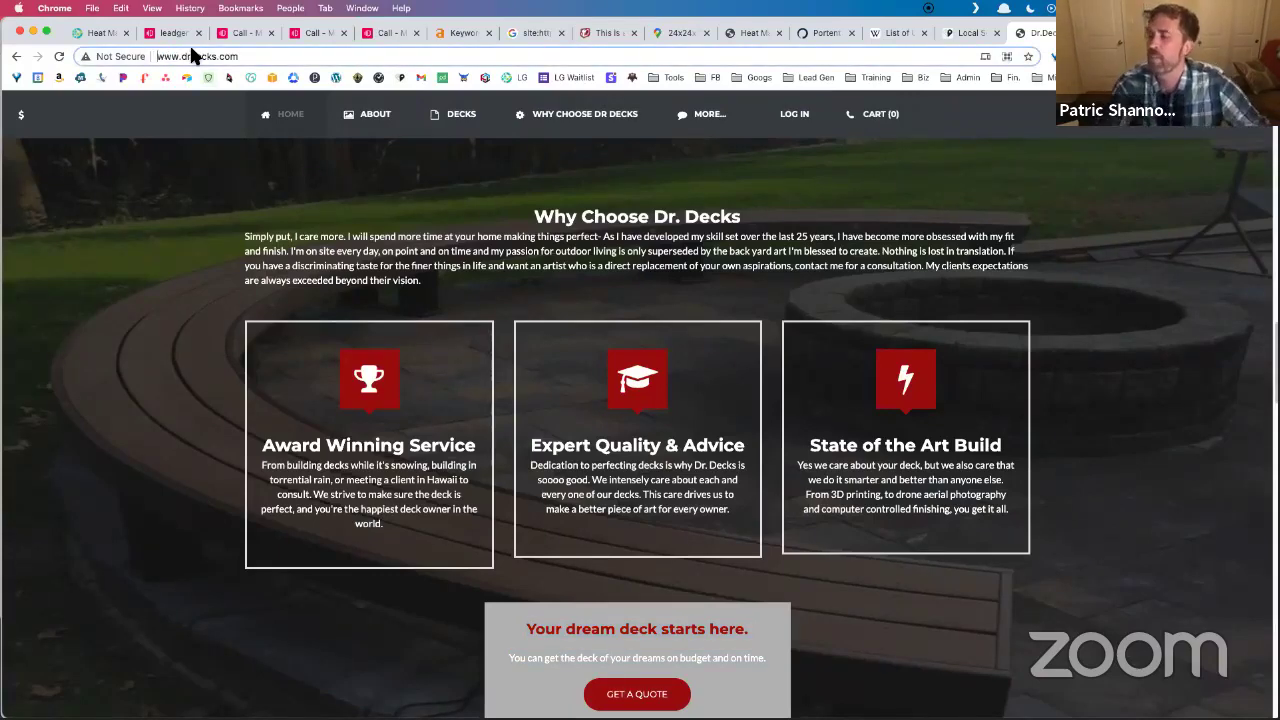
{"action": "type", "text": "site:"}
{"action": "key", "text": "Return"}
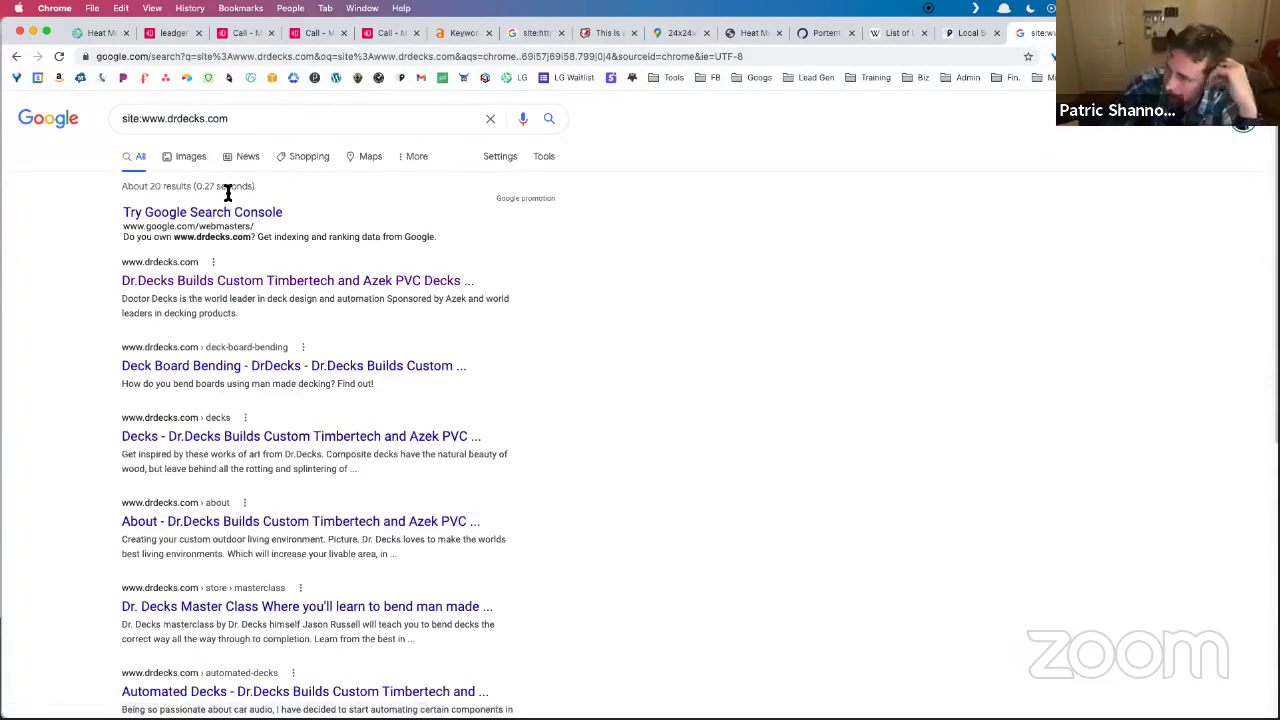
Look through the first page of Google's indexed pages for drdecks.com, down to the page navigation.
{"action": "scroll", "coordinate": [228, 197], "scroll_direction": "down", "scroll_amount": 2}
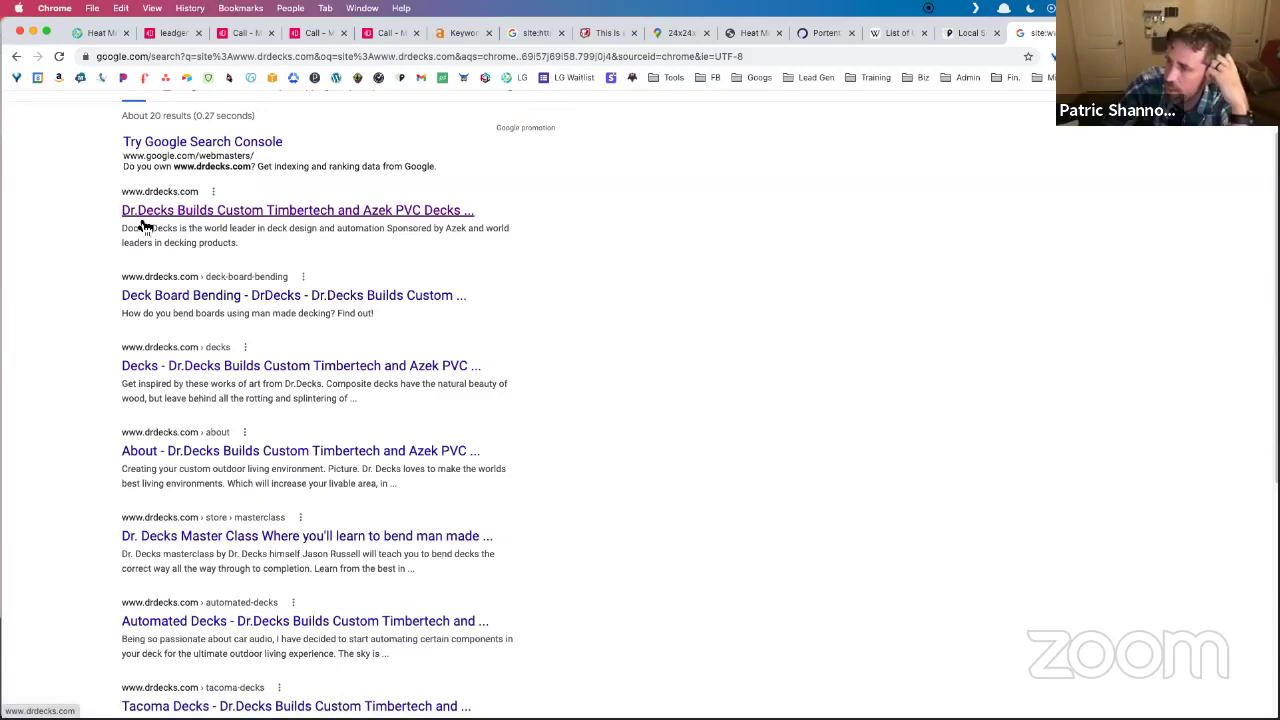
{"action": "scroll", "coordinate": [143, 227], "scroll_direction": "down", "scroll_amount": 1}
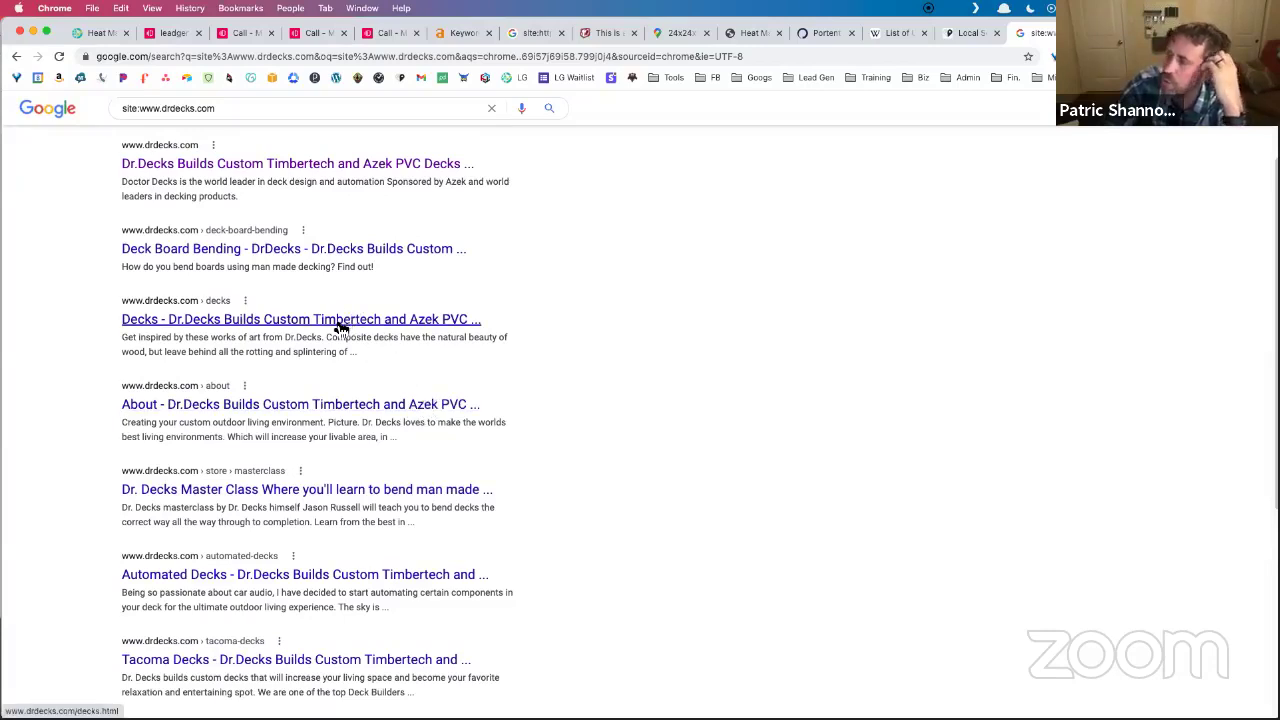
{"action": "scroll", "coordinate": [327, 307], "scroll_direction": "down", "scroll_amount": 2}
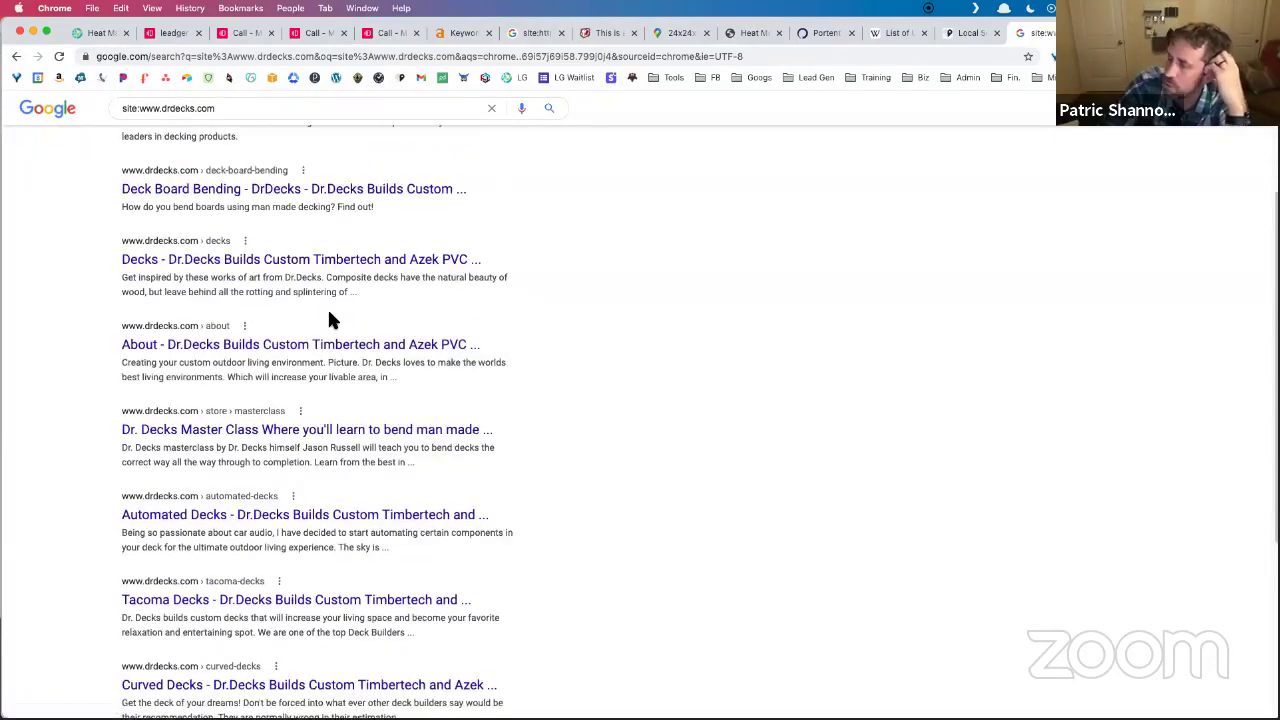
{"action": "scroll", "coordinate": [329, 305], "scroll_direction": "down", "scroll_amount": 1}
{"action": "scroll", "coordinate": [333, 313], "scroll_direction": "down", "scroll_amount": 4}
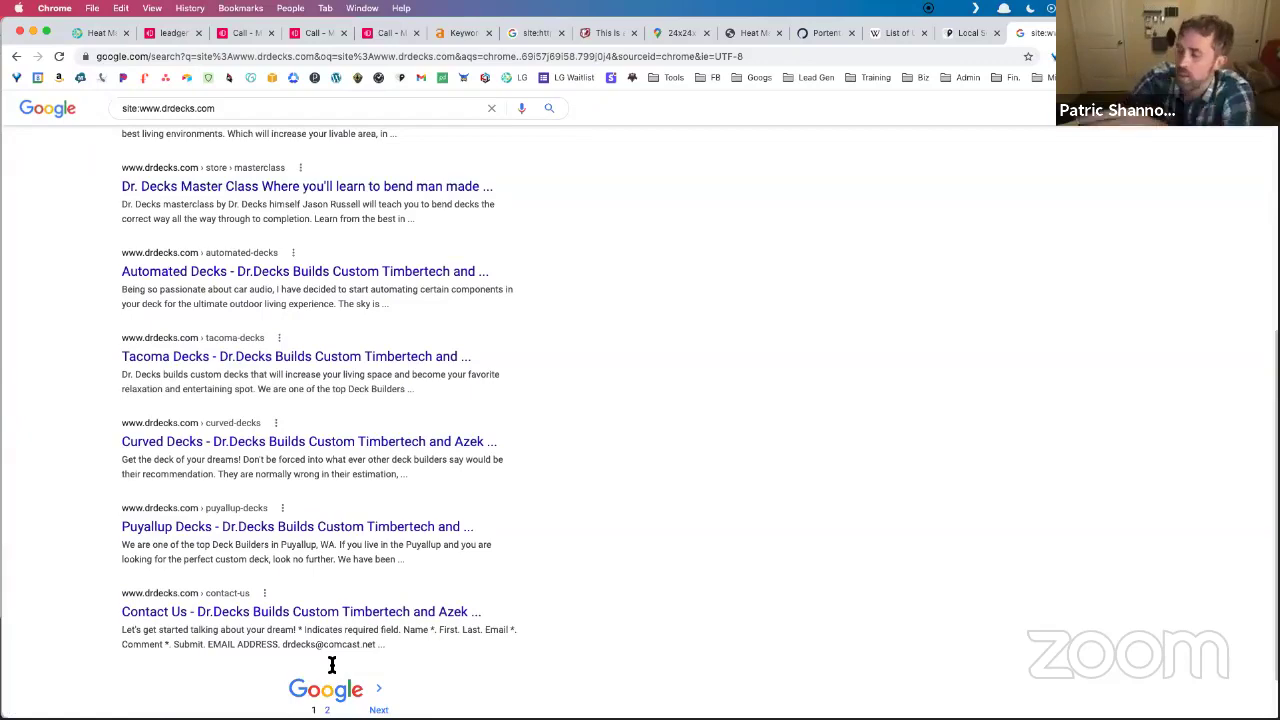
{"action": "scroll", "coordinate": [363, 568], "scroll_direction": "down", "scroll_amount": 2}
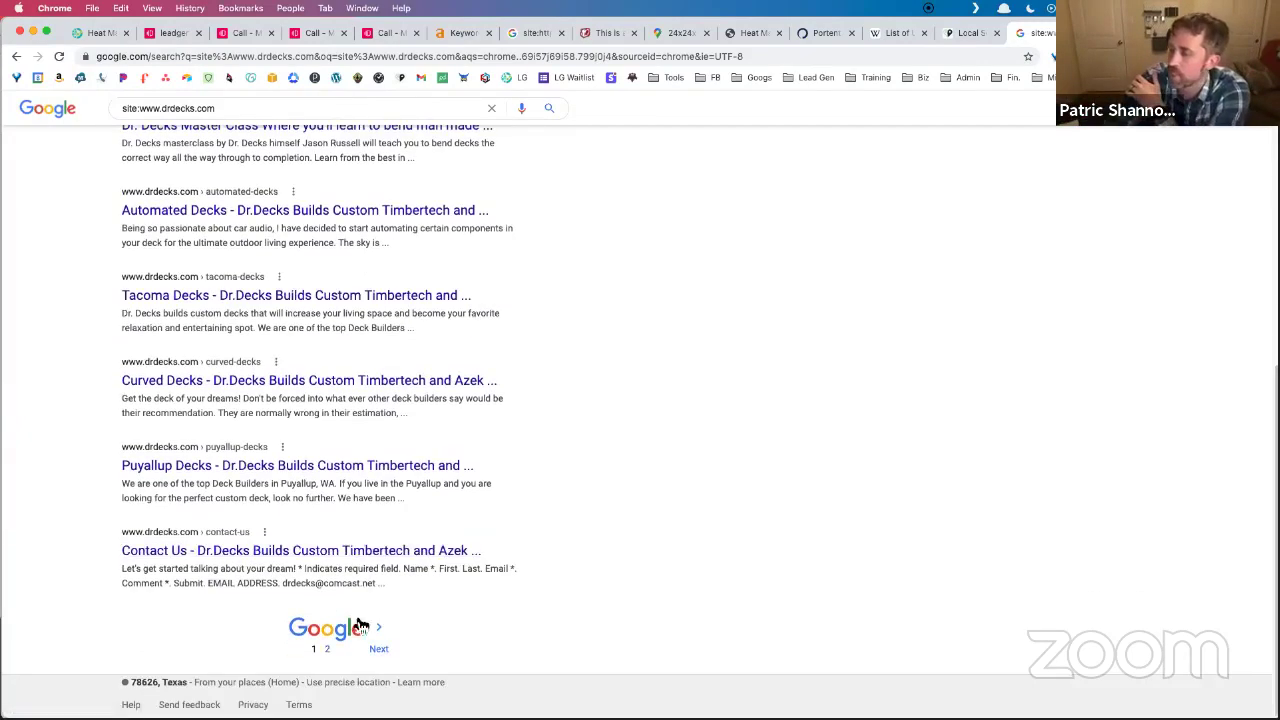
Open the second page of the site search results and review the service and city pages listed there.
{"action": "left_click", "coordinate": [327, 650]}
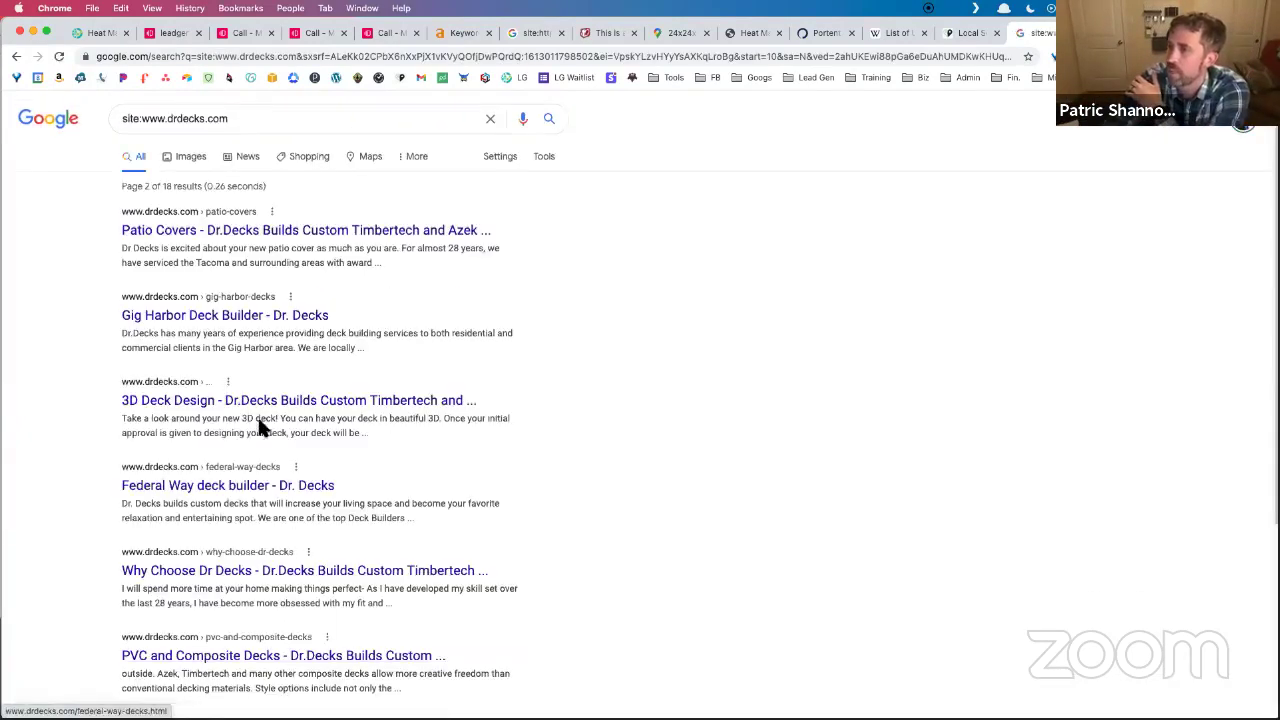
{"action": "scroll", "coordinate": [480, 446], "scroll_direction": "down", "scroll_amount": 5}
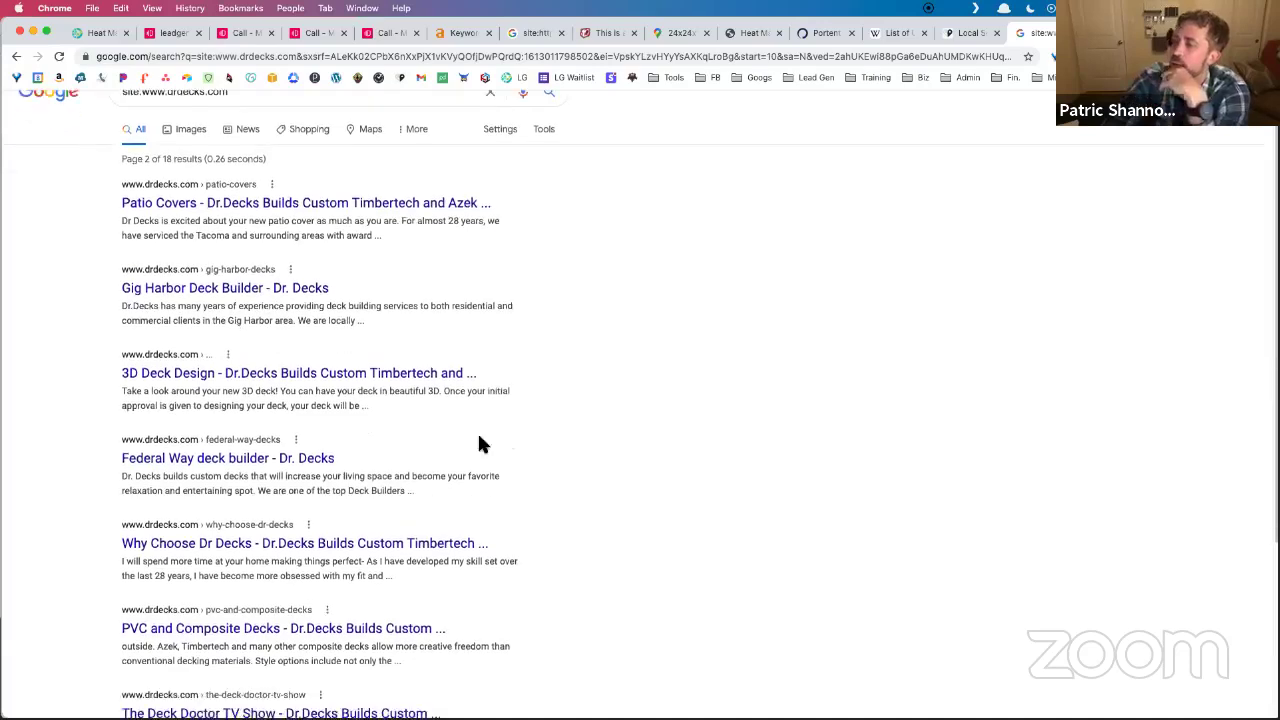
{"action": "left_click", "coordinate": [423, 471]}
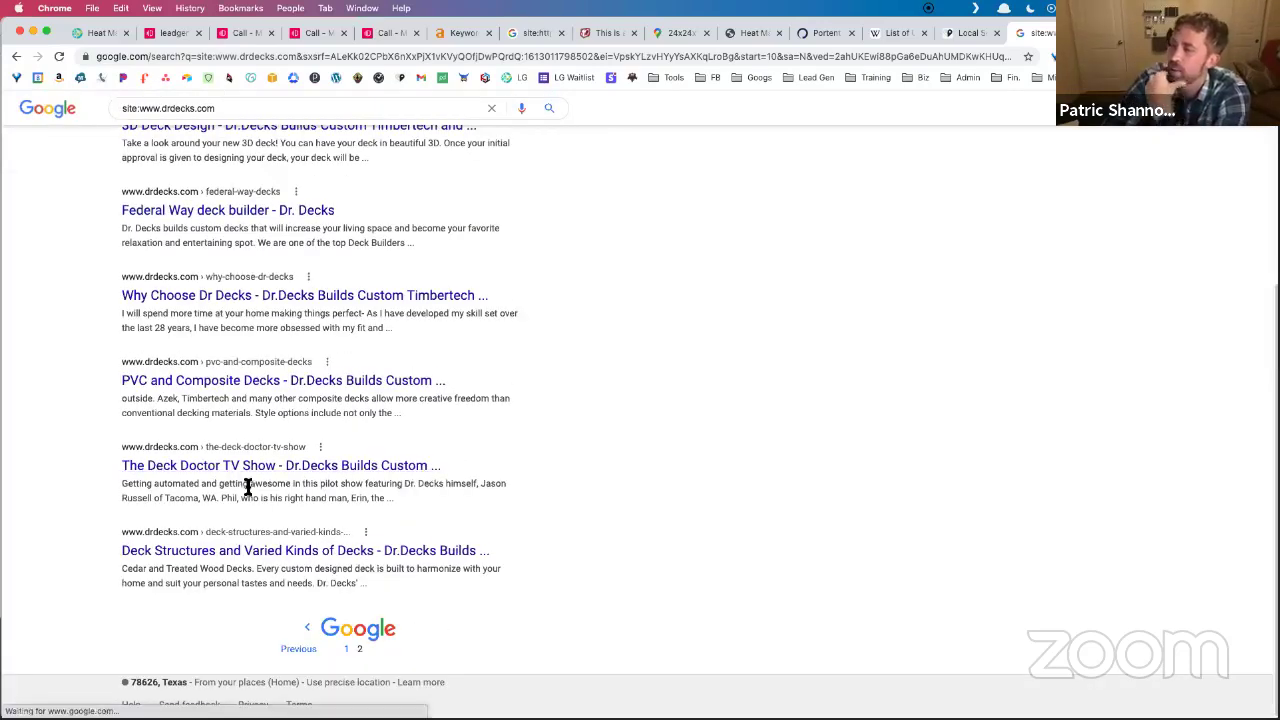
{"action": "scroll", "coordinate": [210, 477], "scroll_direction": "up", "scroll_amount": 1}
{"action": "scroll", "coordinate": [208, 476], "scroll_direction": "up", "scroll_amount": 5}
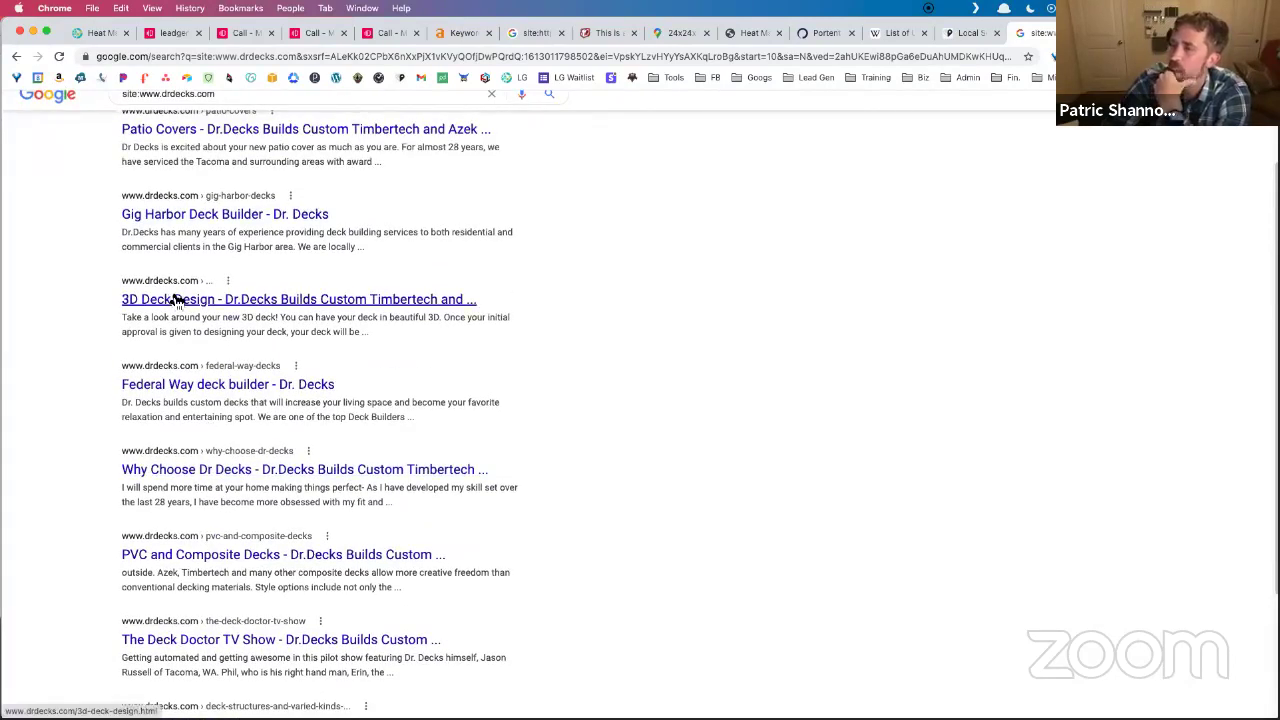
{"action": "scroll", "coordinate": [180, 305], "scroll_direction": "up", "scroll_amount": 2}
{"action": "scroll", "coordinate": [215, 335], "scroll_direction": "up", "scroll_amount": 2}
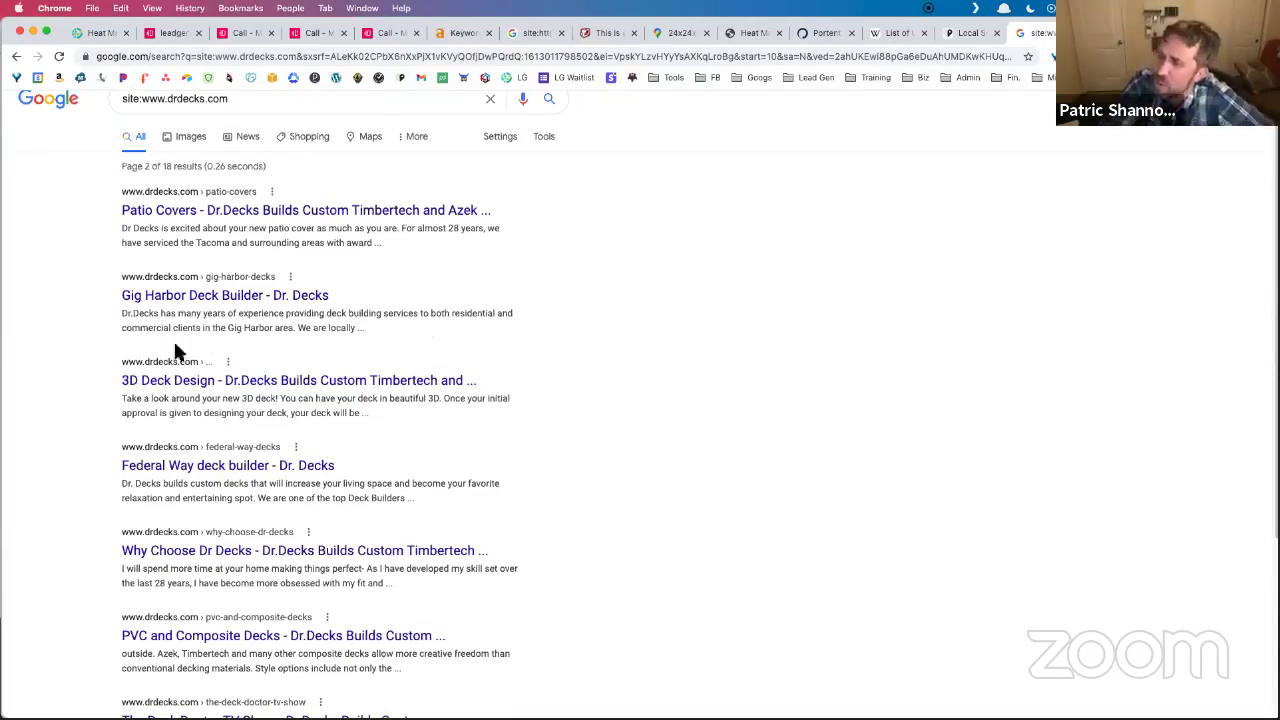
Review the remaining indexed Dr.Decks pages, from 3D Deck Design down to the end of the second results page.
{"action": "left_click_drag", "start_coordinate": [112, 380], "coordinate": [224, 385]}
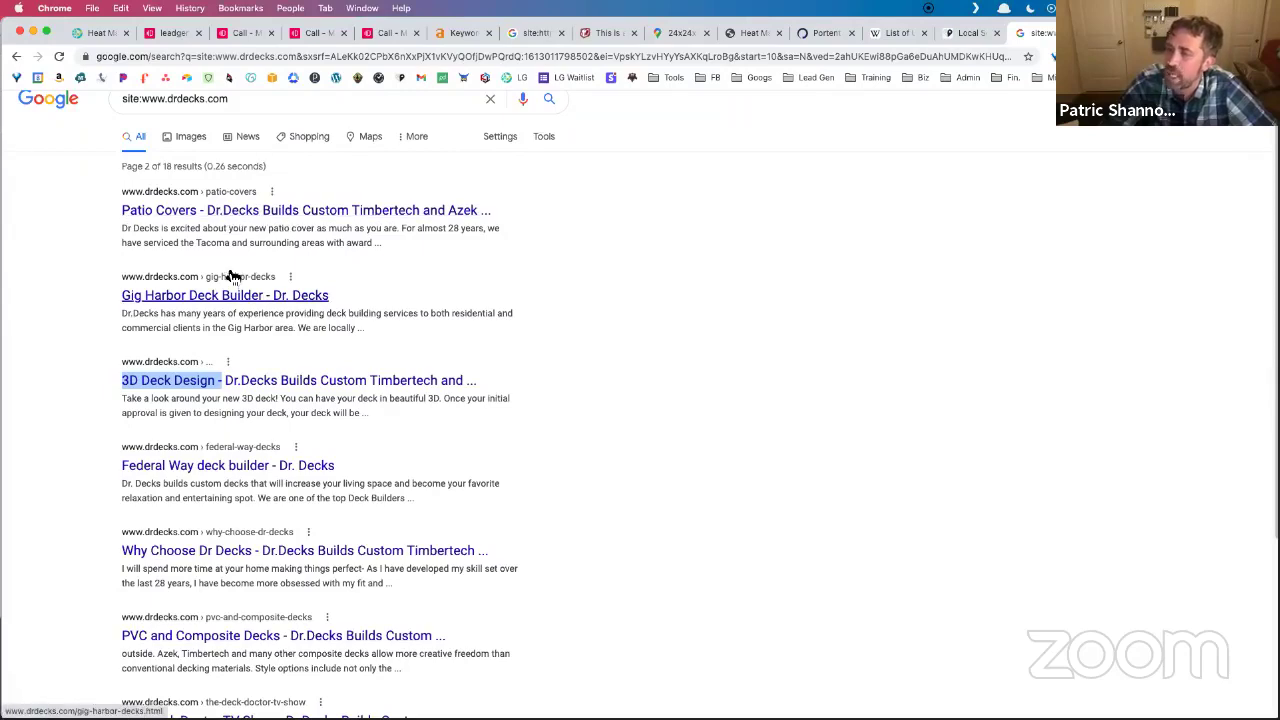
{"action": "scroll", "coordinate": [229, 275], "scroll_direction": "down", "scroll_amount": 3}
{"action": "scroll", "coordinate": [241, 262], "scroll_direction": "down", "scroll_amount": 2}
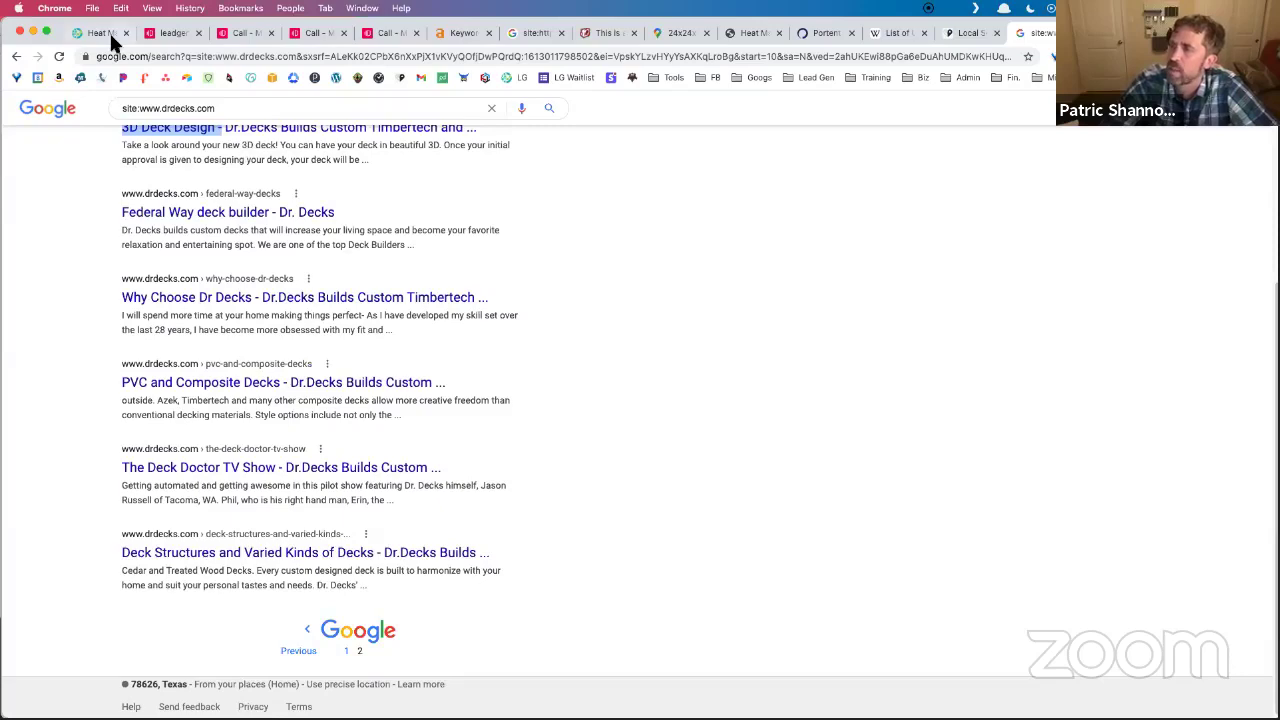
Reload the Dr.Decks heat map report, show the competitor averages, and sort the companies by Average, lowest first.
{"action": "key", "text": "super+1"}
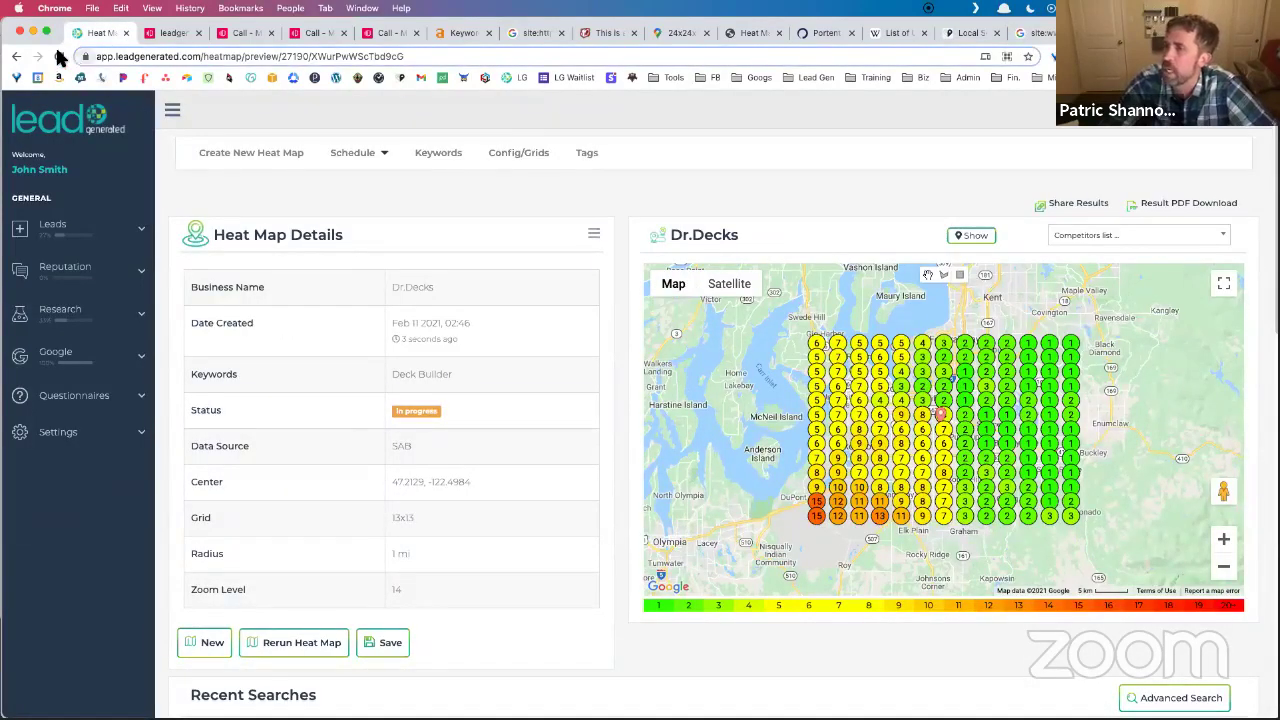
{"action": "left_click", "coordinate": [59, 56]}
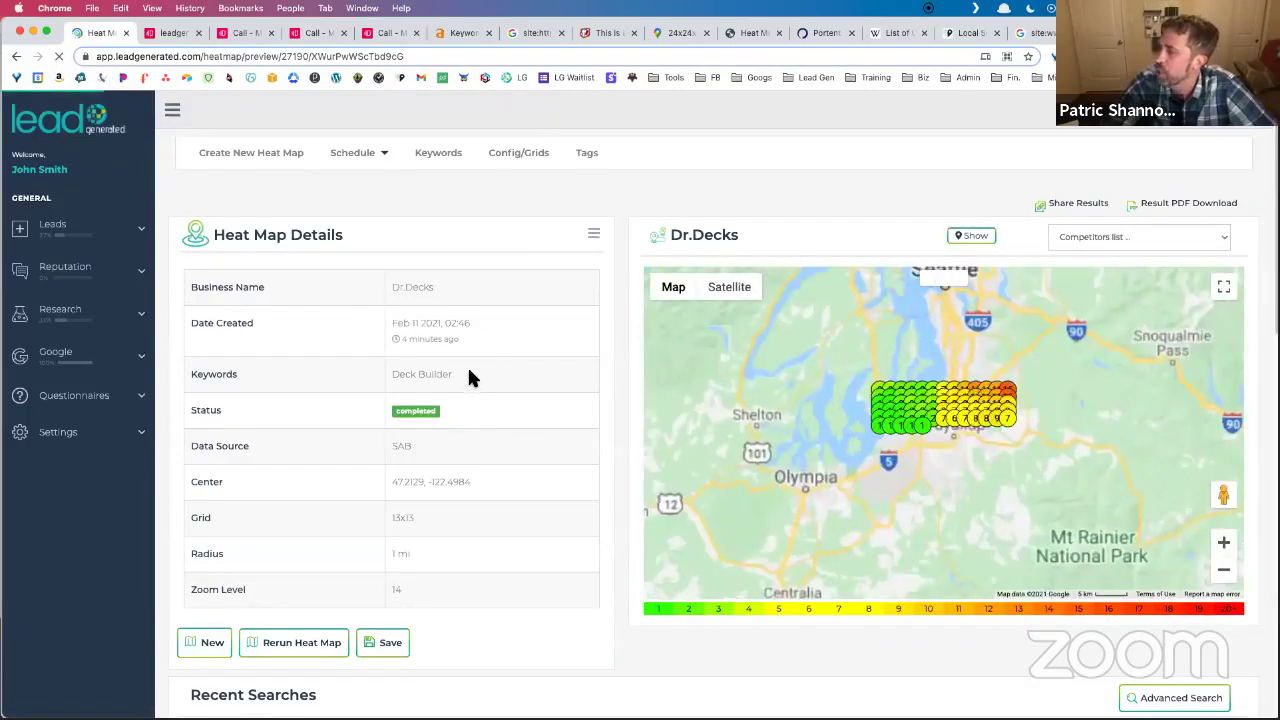
{"action": "scroll", "coordinate": [467, 365], "scroll_direction": "down", "scroll_amount": 5}
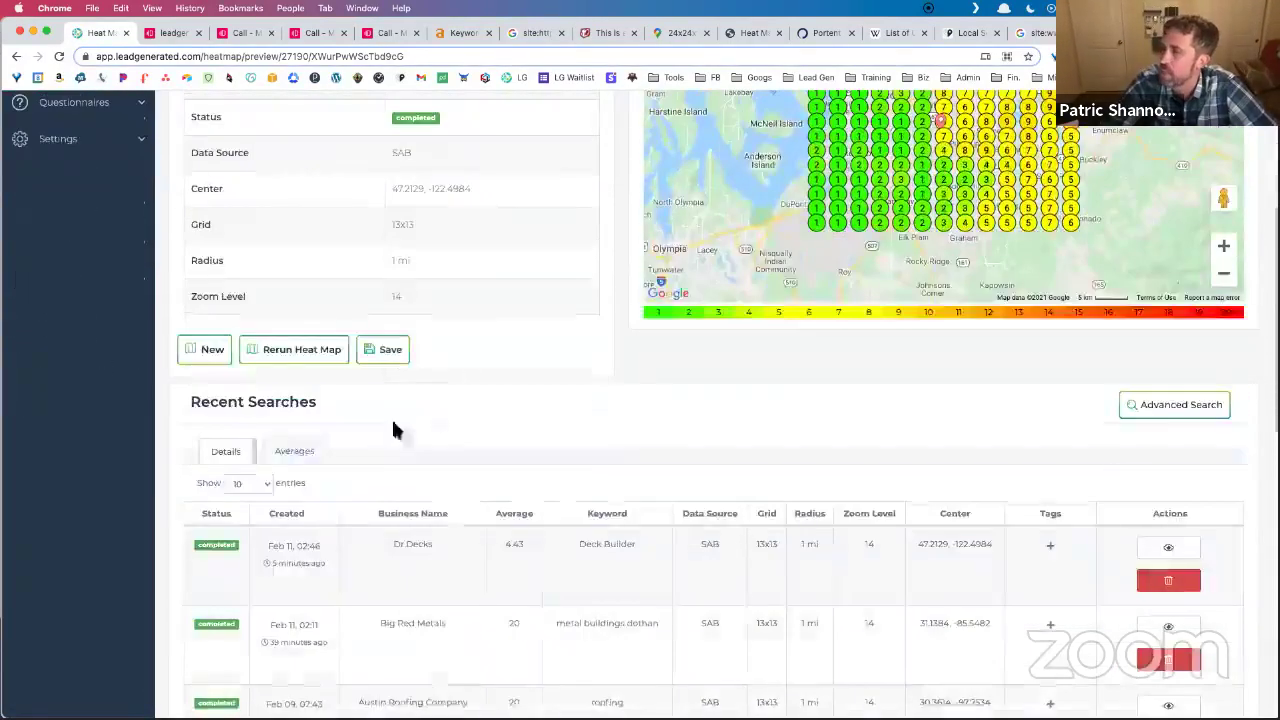
{"action": "left_click", "coordinate": [296, 451]}
{"action": "scroll", "coordinate": [420, 403], "scroll_direction": "down", "scroll_amount": 4}
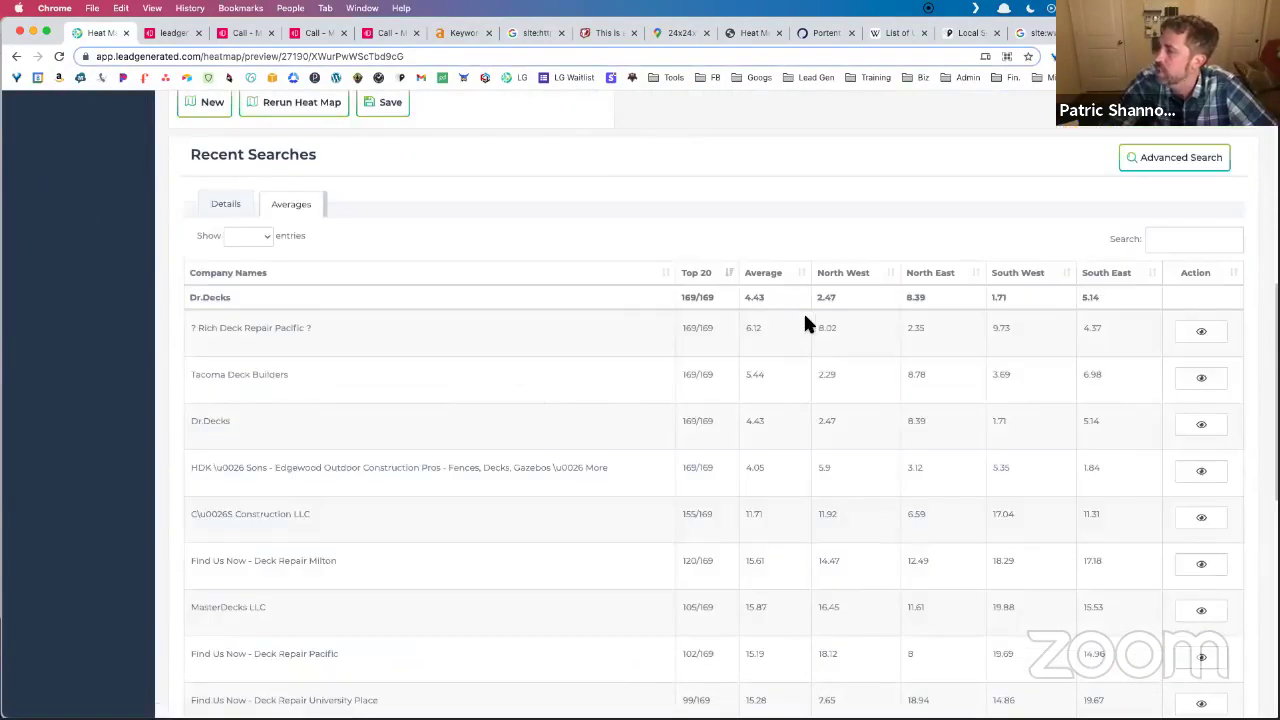
{"action": "left_click", "coordinate": [802, 279]}
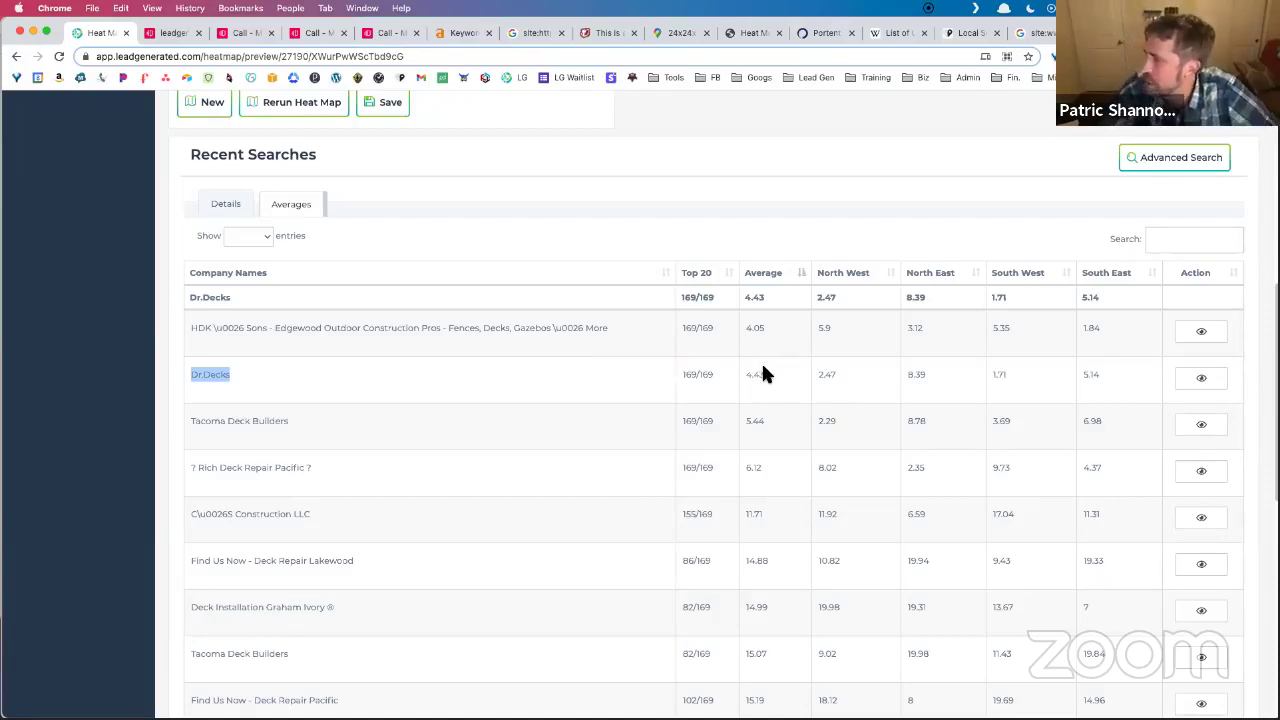
Compare the average rank of HDK & Sons with that of Dr.Decks, checking the heat map grid as well.
{"action": "left_click_drag", "start_coordinate": [743, 328], "coordinate": [763, 330]}
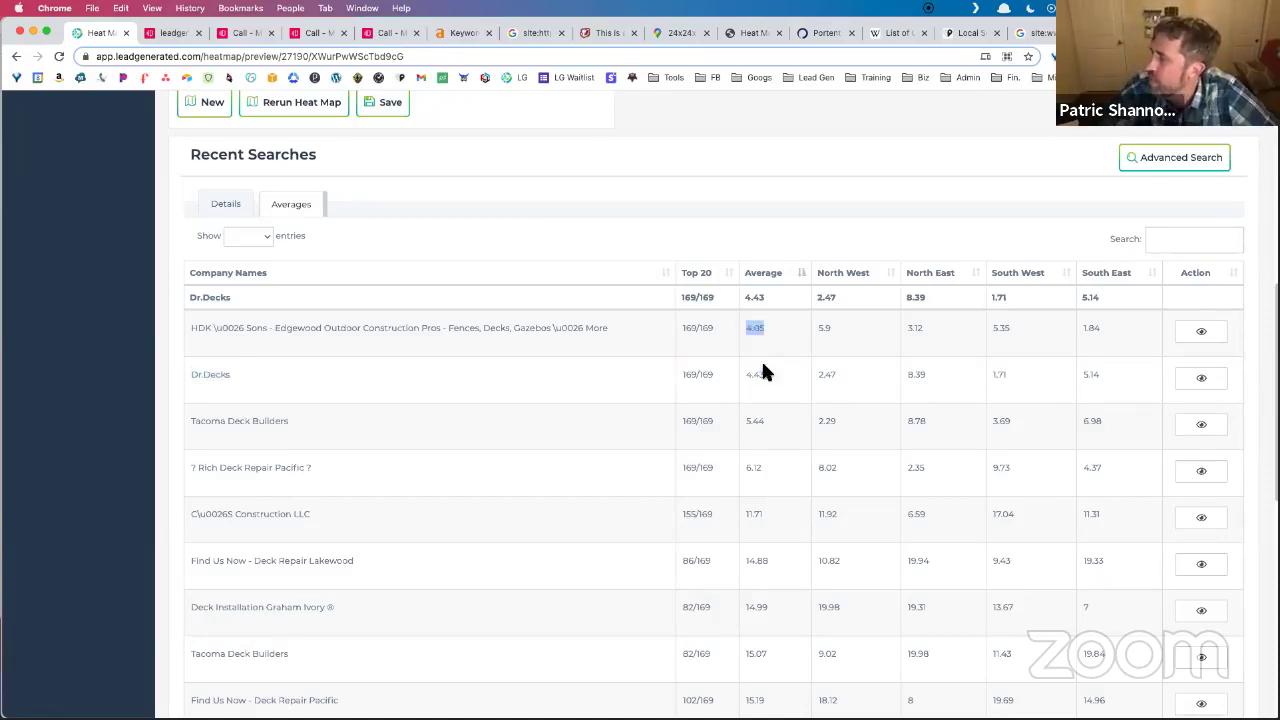
{"action": "scroll", "coordinate": [754, 377], "scroll_direction": "up", "scroll_amount": 5}
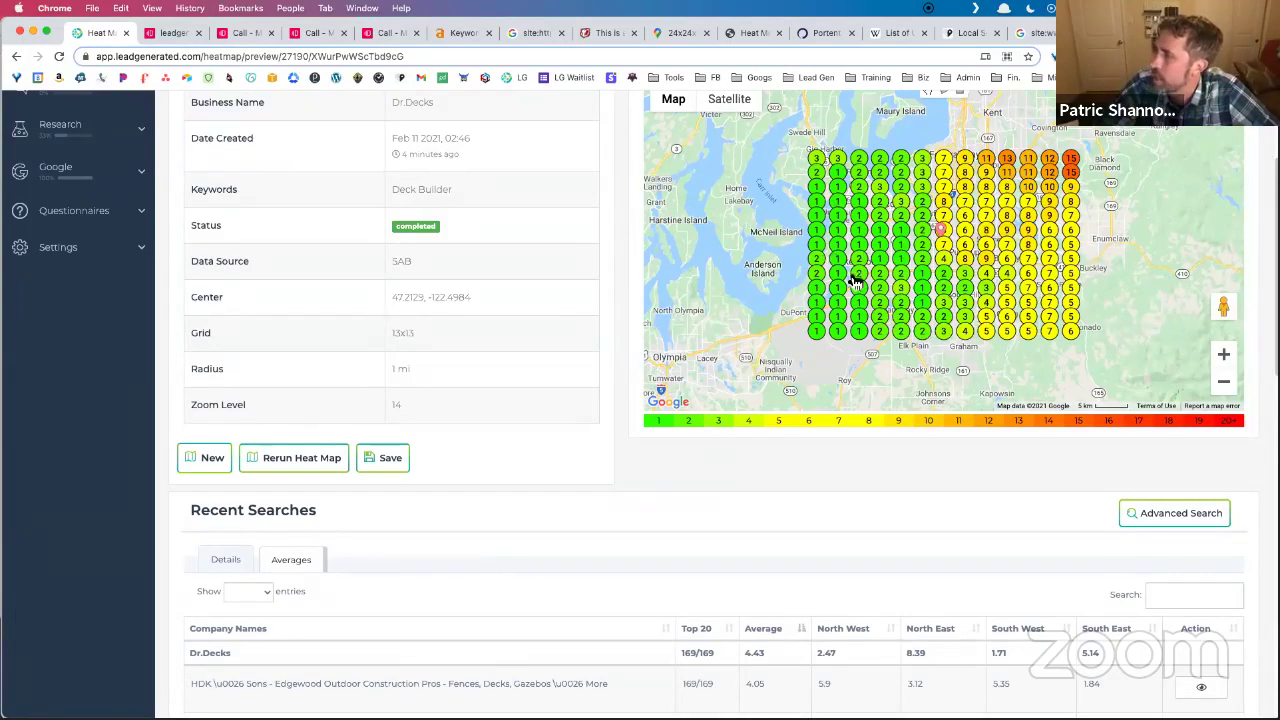
{"action": "scroll", "coordinate": [725, 510], "scroll_direction": "down", "scroll_amount": 4}
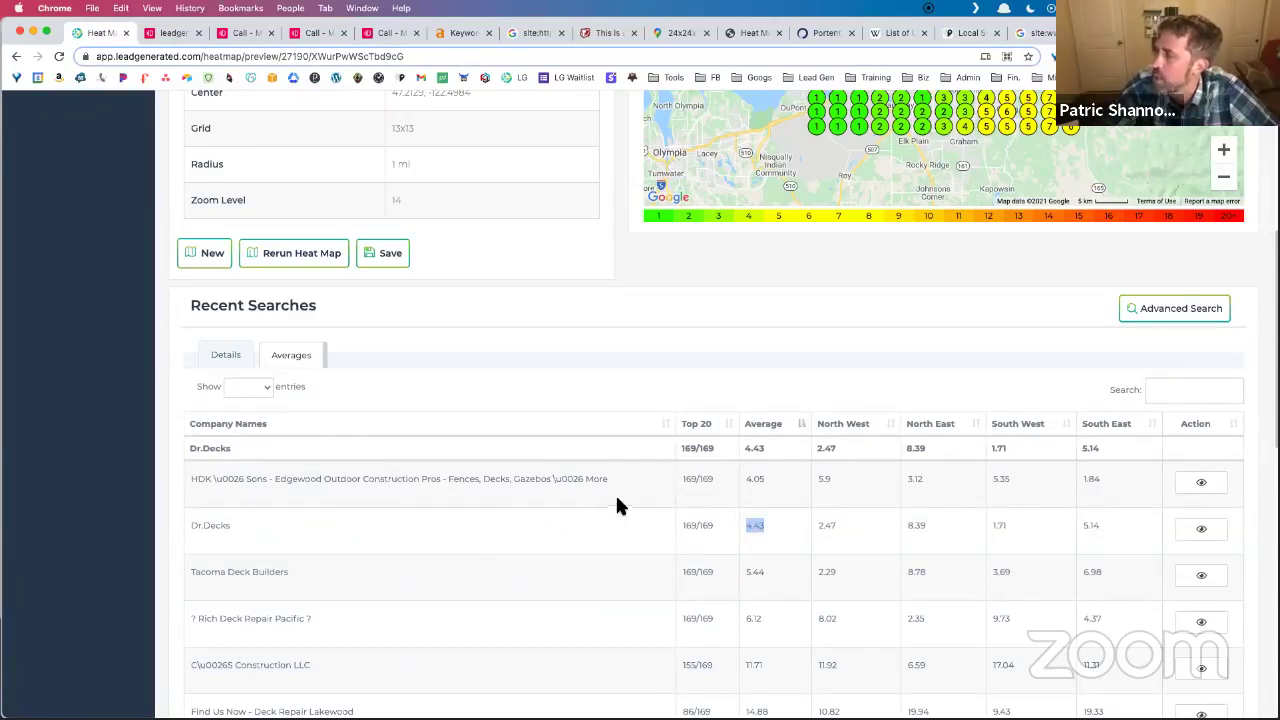
{"action": "double_click", "coordinate": [766, 486]}
{"action": "left_click", "coordinate": [756, 530]}
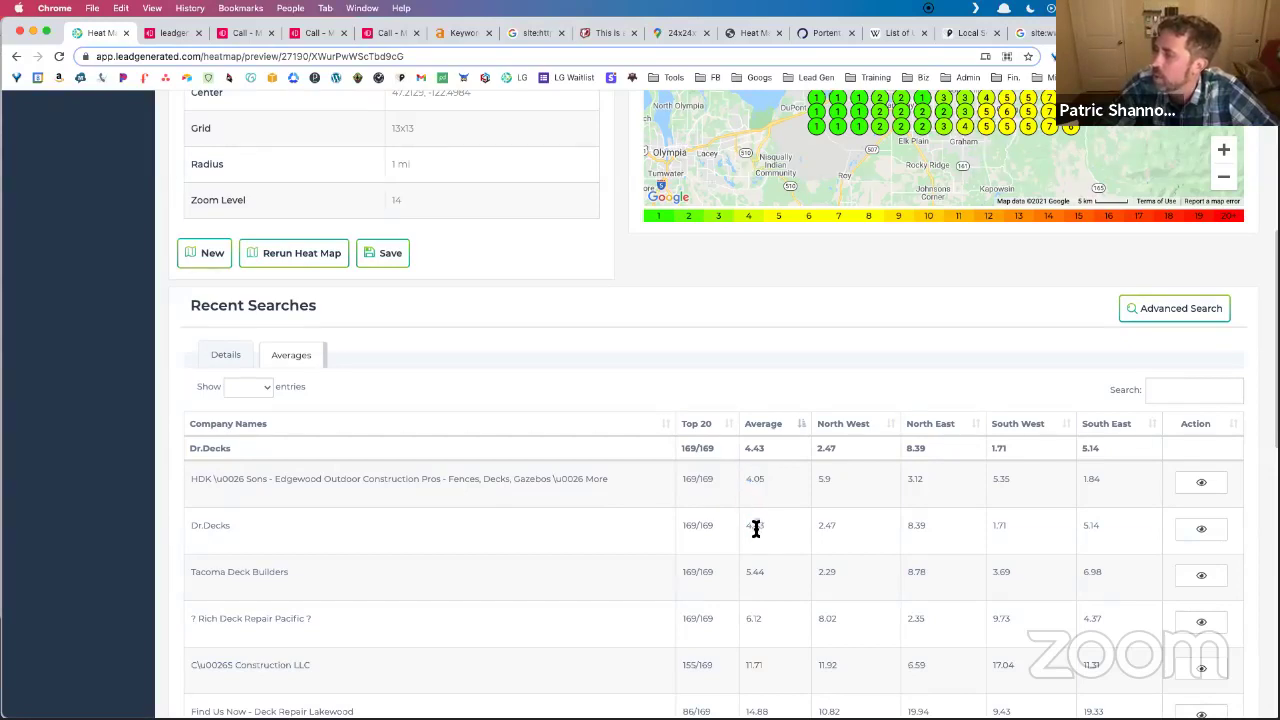
{"action": "double_click", "coordinate": [757, 528]}
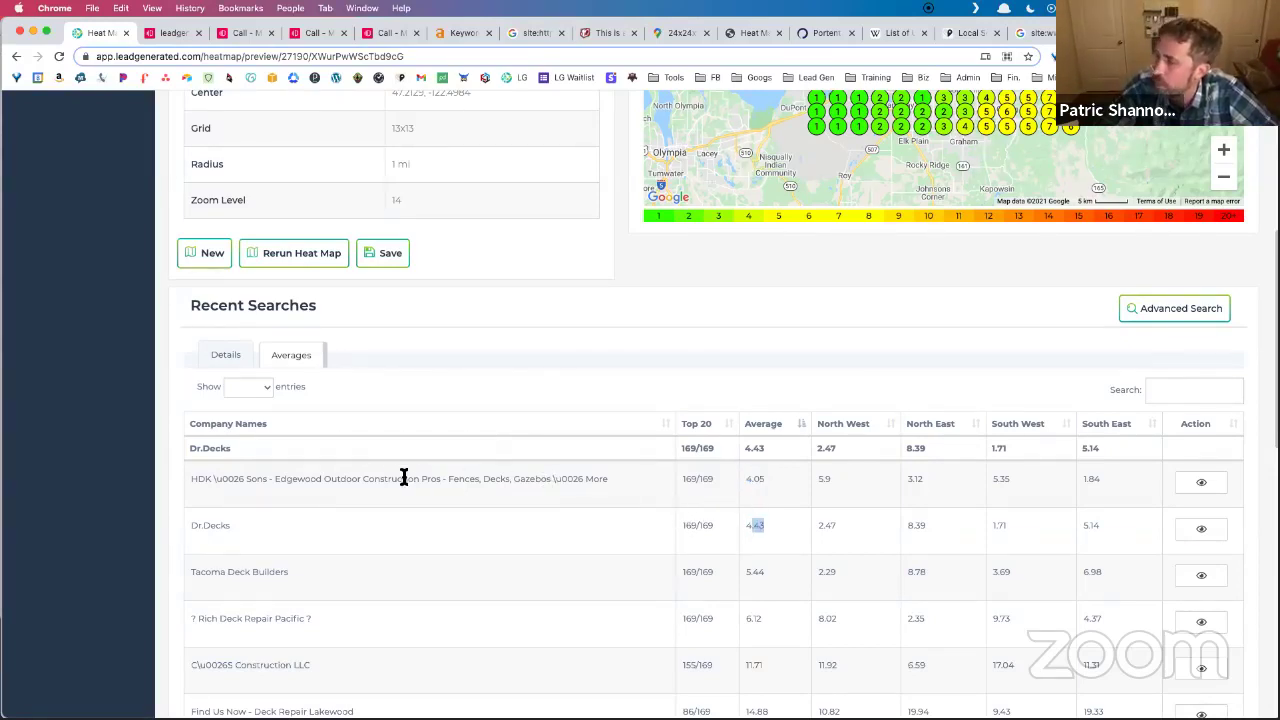
{"action": "left_click_drag", "start_coordinate": [214, 481], "coordinate": [237, 480]}
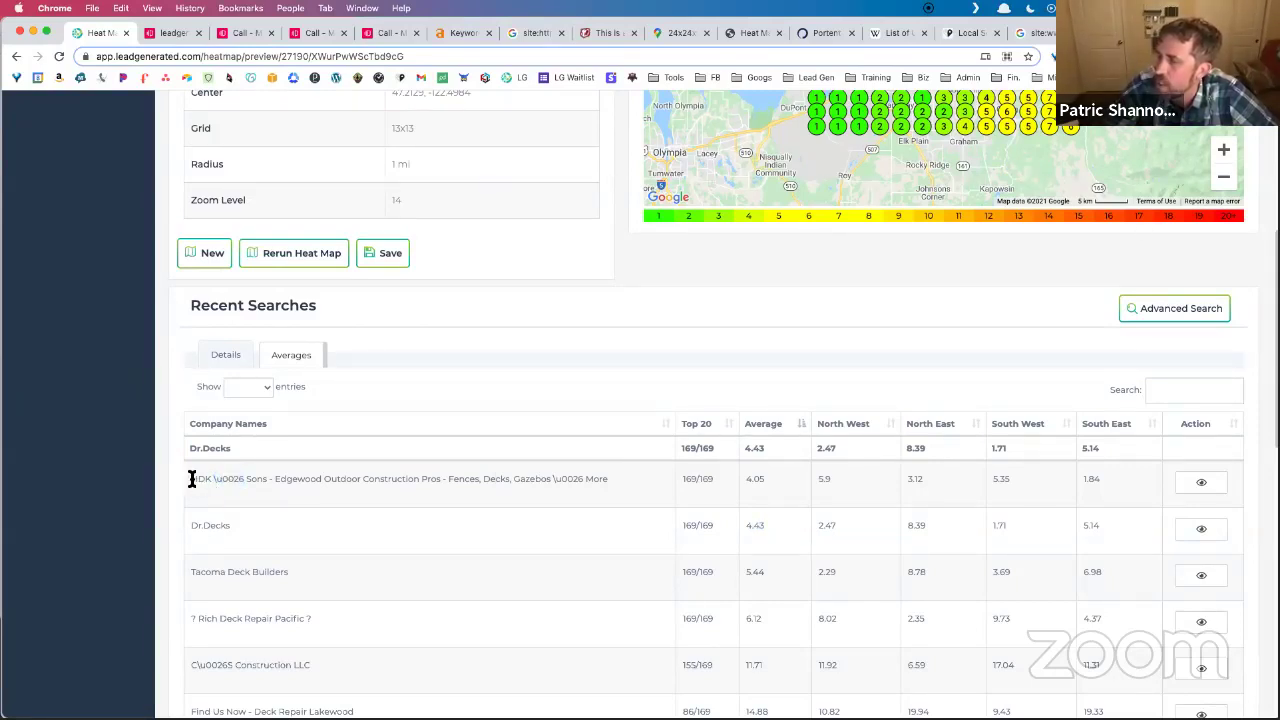
{"action": "left_click_drag", "start_coordinate": [191, 480], "coordinate": [210, 482]}
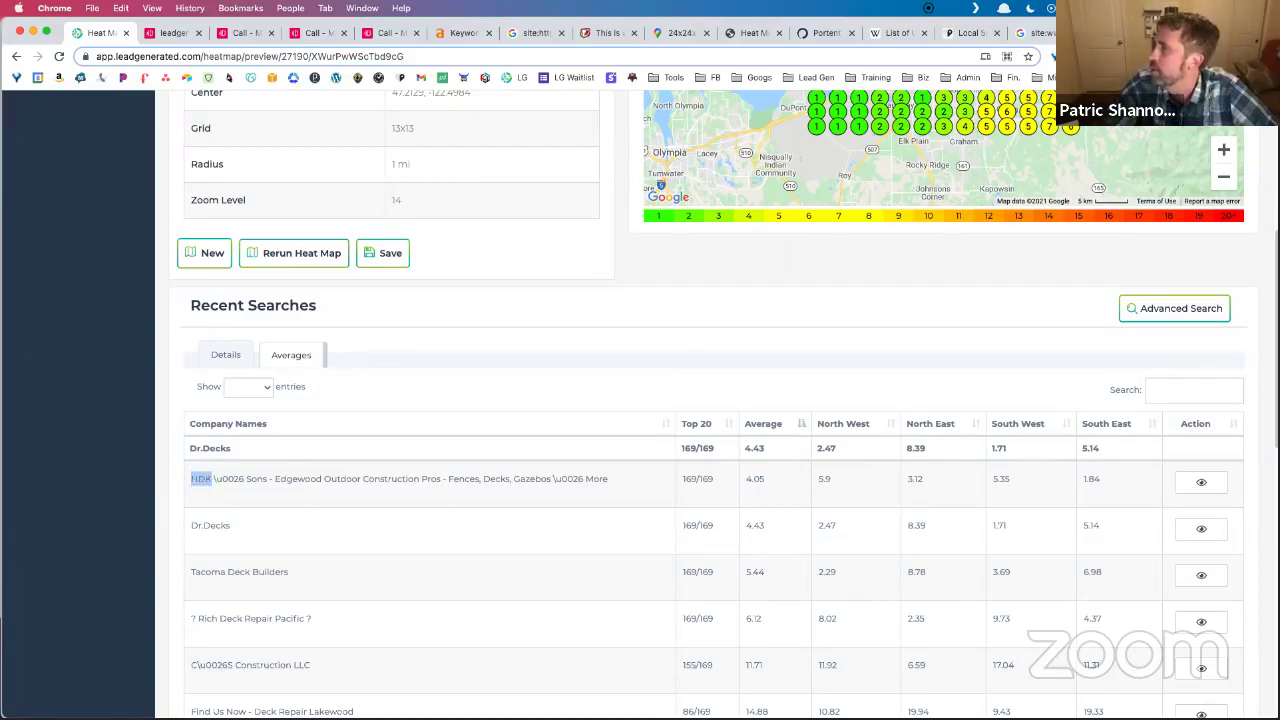
Load a fresh Google Maps page in the Dr.Decks listing's tab and enter "HDK & son" as the search.
{"action": "key", "text": "ctrl+Tab"}
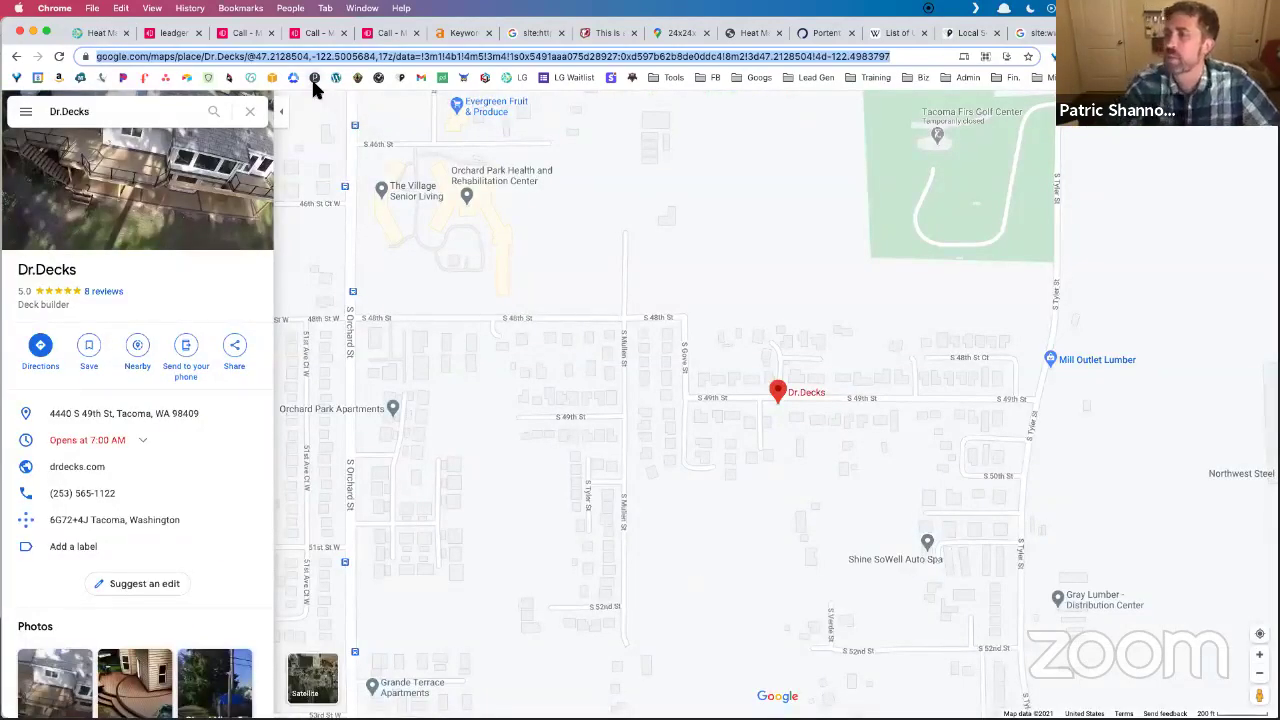
{"action": "key", "text": "super+l"}
{"action": "type", "text": "ma"}
{"action": "key", "text": "Return"}
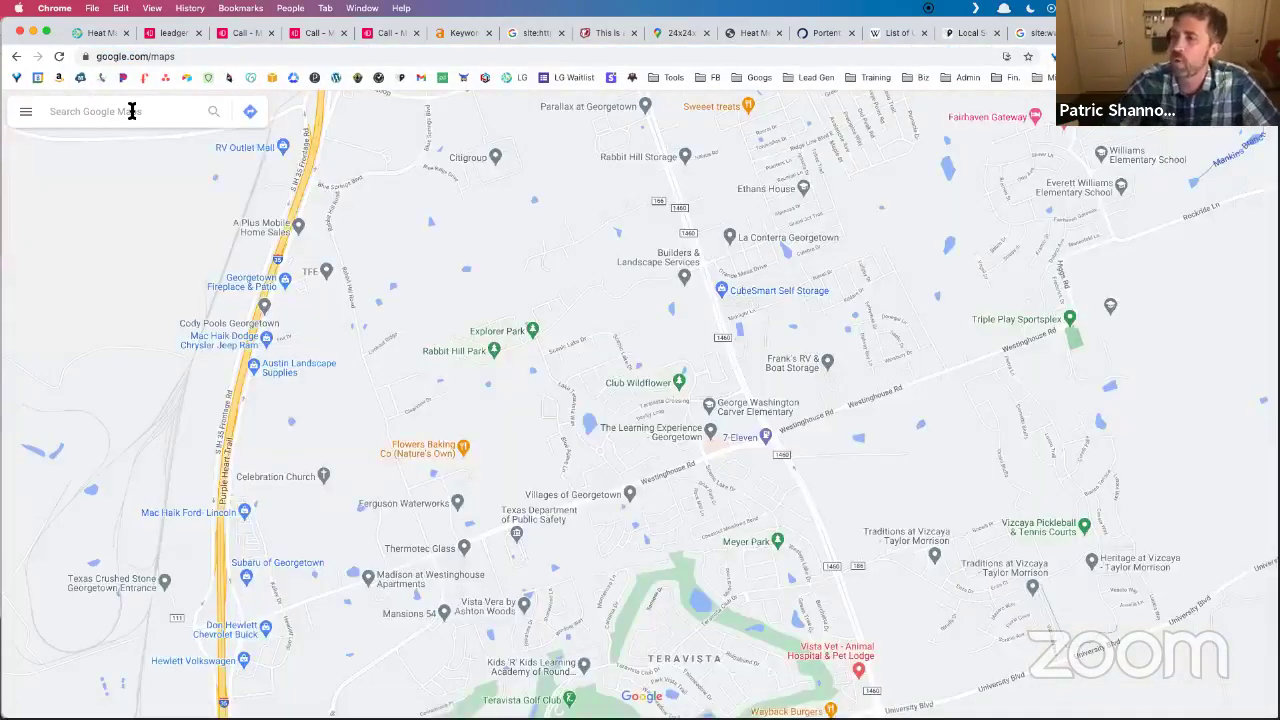
{"action": "left_click", "coordinate": [131, 111]}
{"action": "type", "text": "HD"}
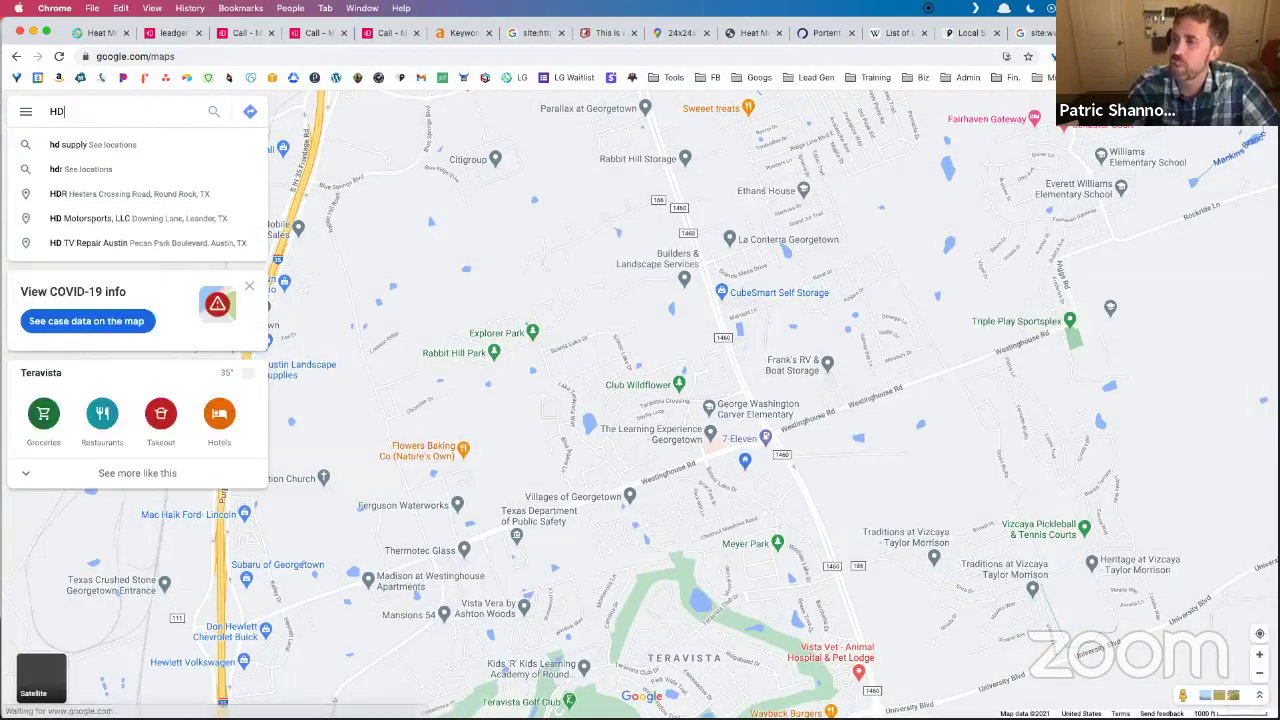
{"action": "type", "text": "K"}
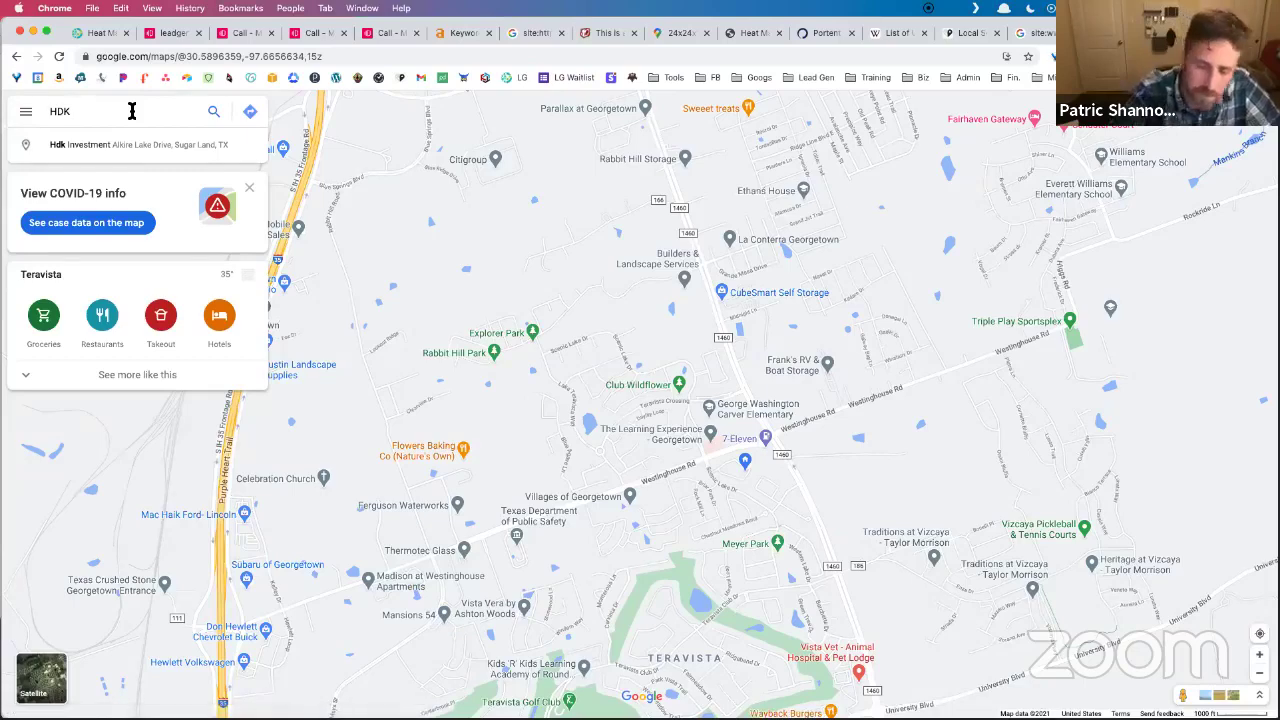
{"action": "type", "text": " & son"}
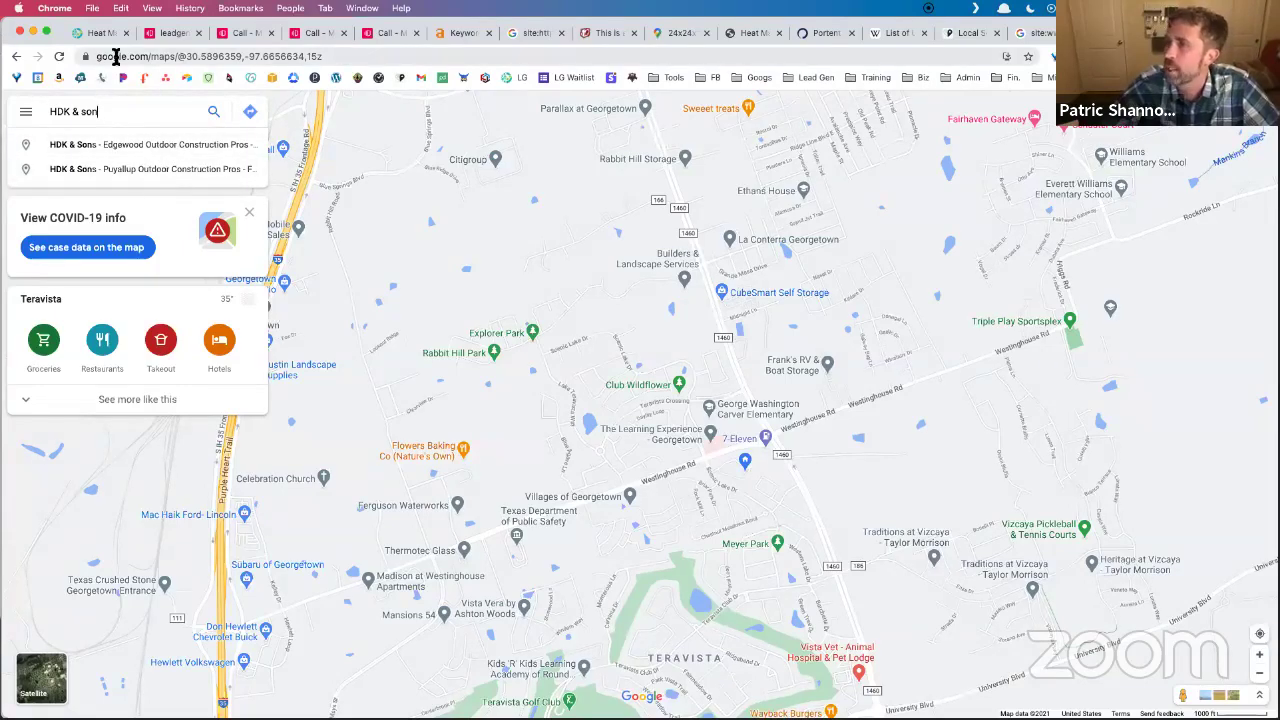
Return to the heat map report and look through the companies in the averages table, down to its last row and back.
{"action": "left_click", "coordinate": [90, 35]}
{"action": "scroll", "coordinate": [381, 429], "scroll_direction": "down", "scroll_amount": 3}
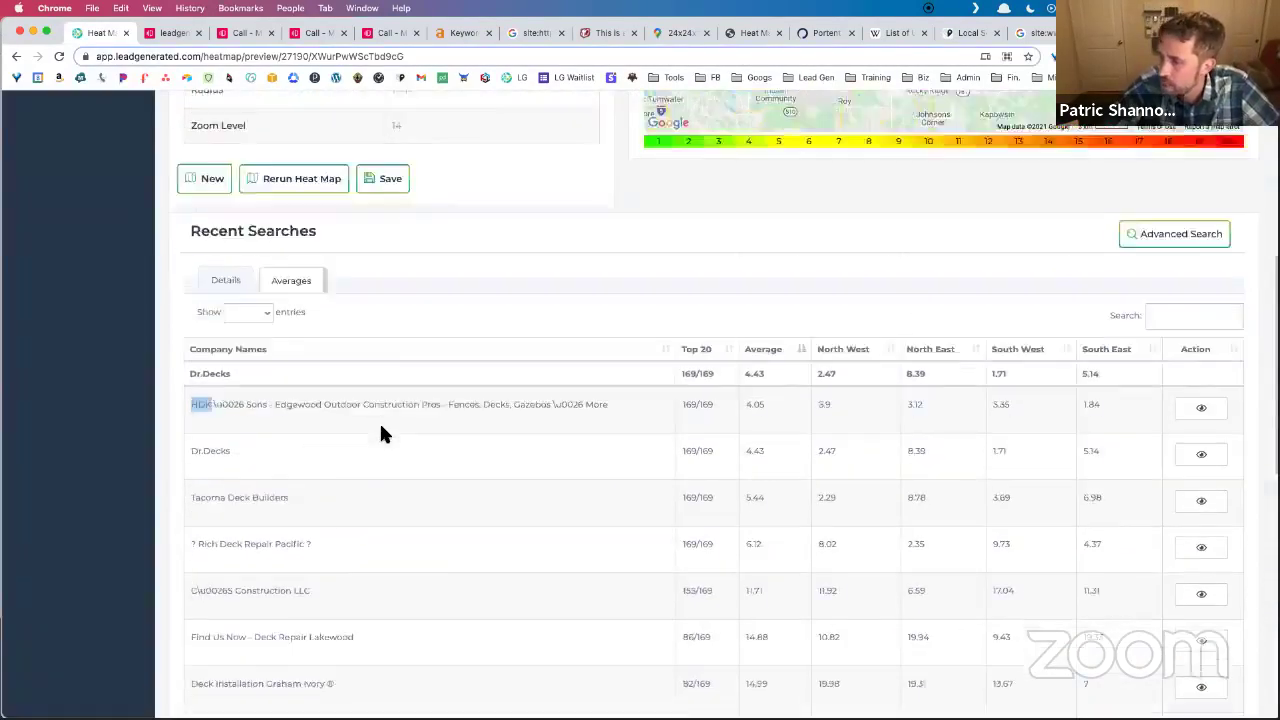
{"action": "scroll", "coordinate": [381, 432], "scroll_direction": "down", "scroll_amount": 5}
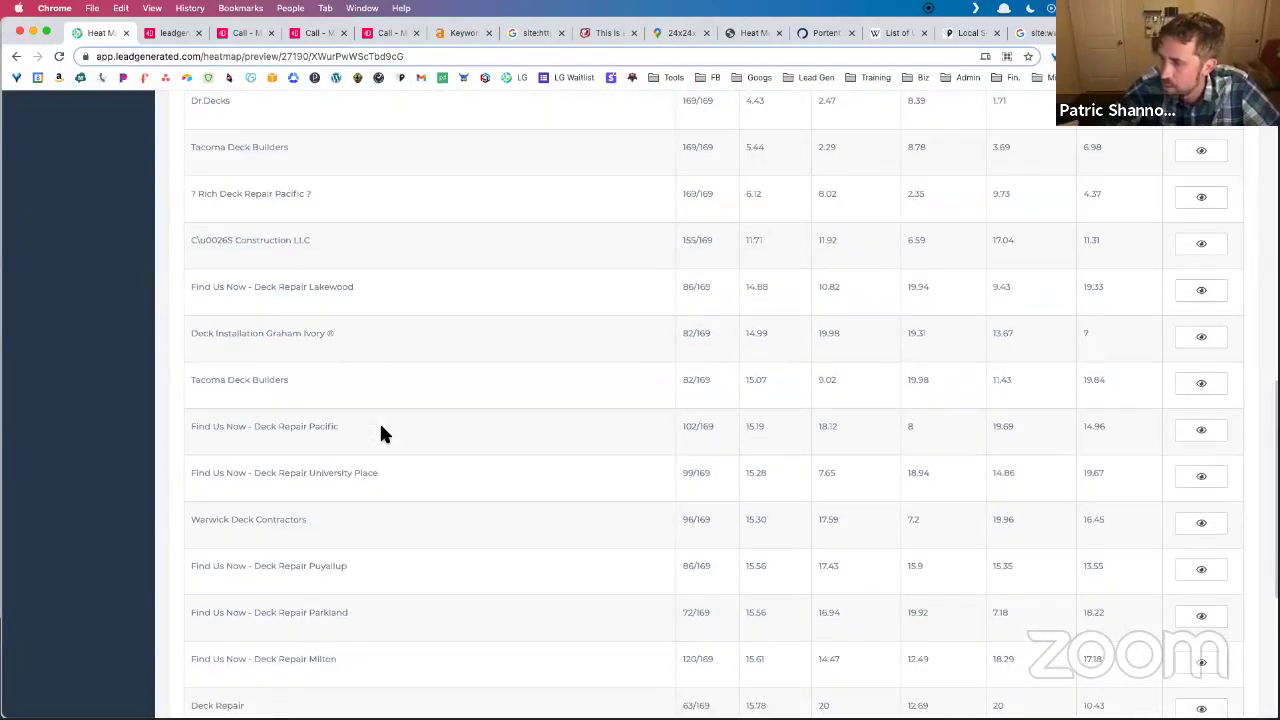
{"action": "scroll", "coordinate": [381, 433], "scroll_direction": "down", "scroll_amount": 3}
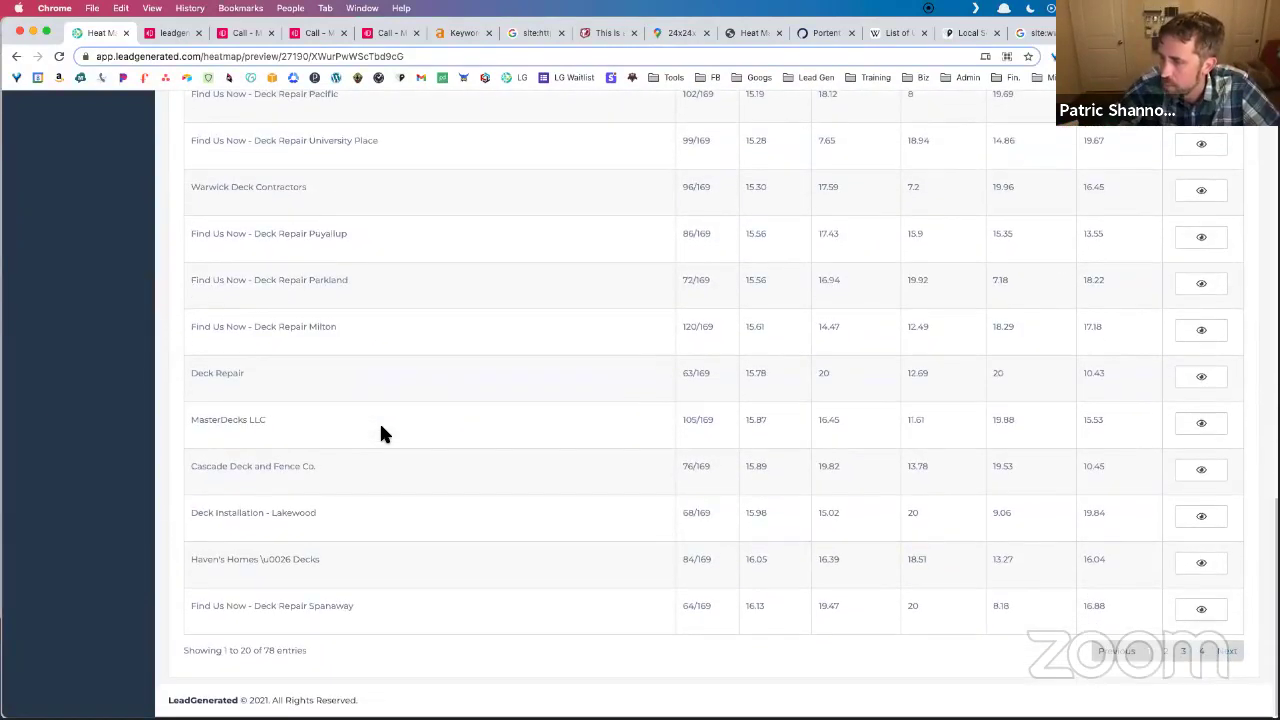
{"action": "scroll", "coordinate": [358, 468], "scroll_direction": "up", "scroll_amount": 3}
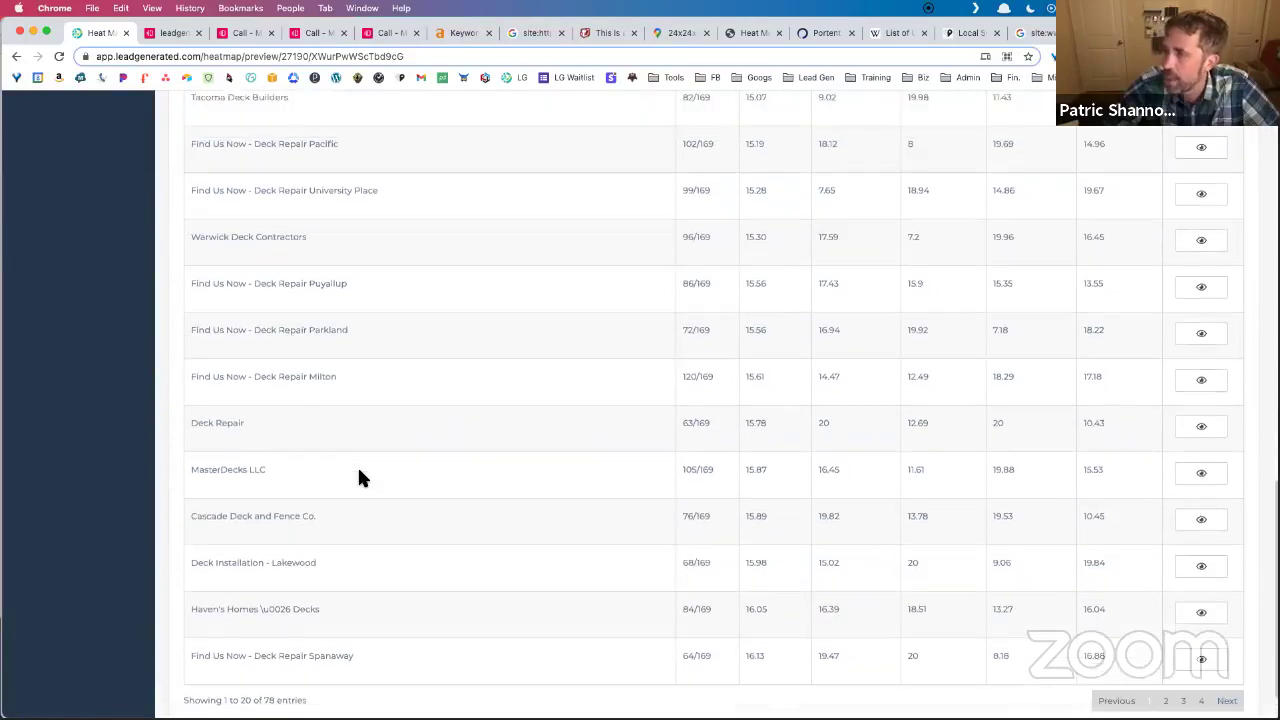
{"action": "scroll", "coordinate": [357, 464], "scroll_direction": "up", "scroll_amount": 5}
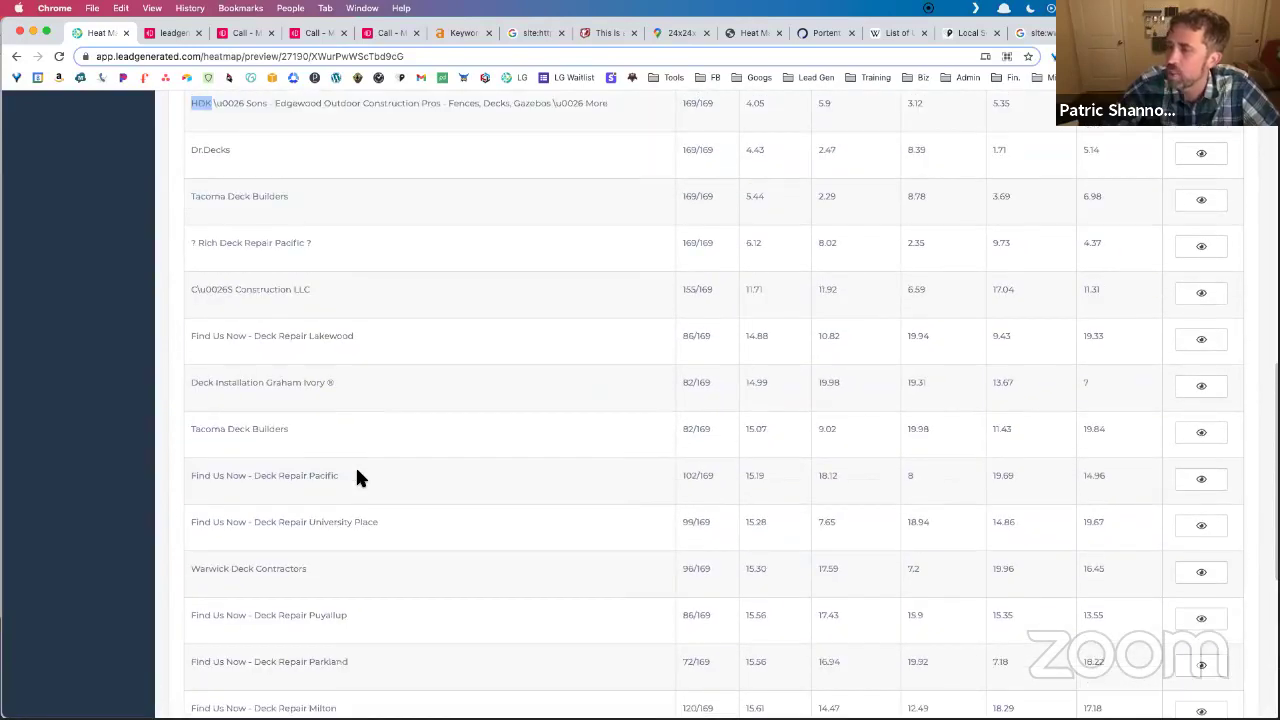
{"action": "scroll", "coordinate": [356, 465], "scroll_direction": "up", "scroll_amount": 4}
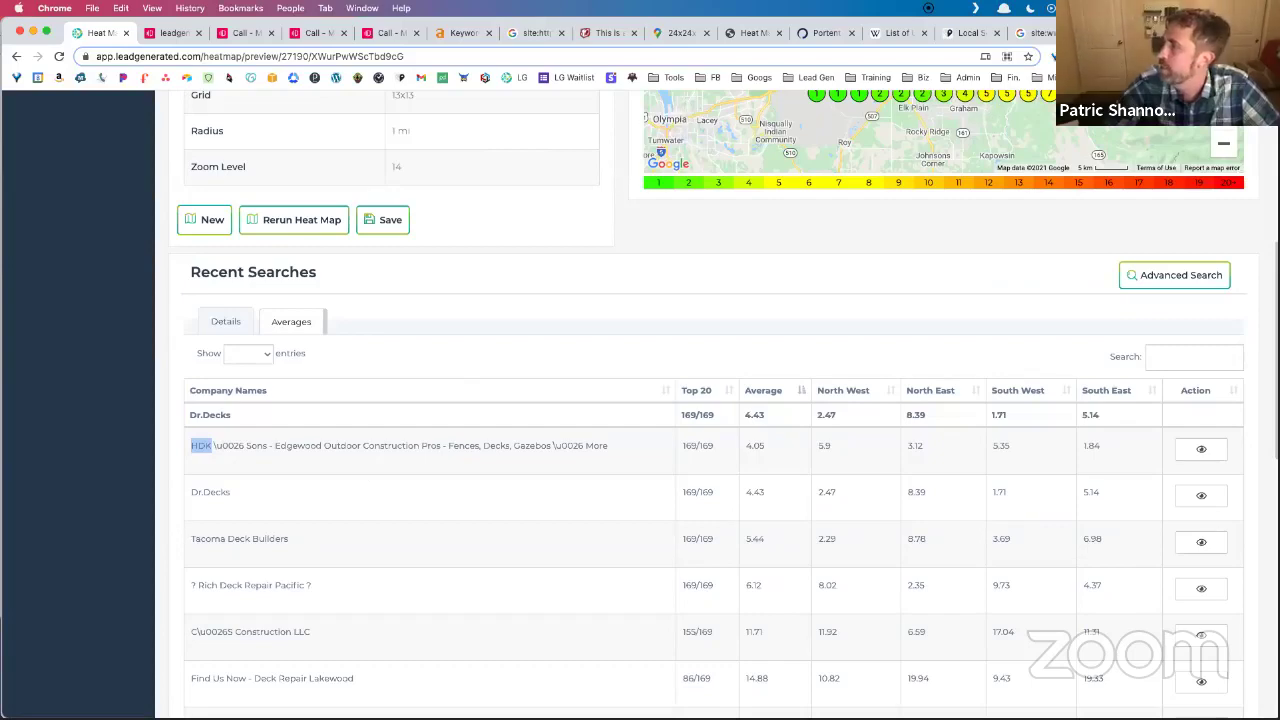
Back in Google Maps, choose the suggested HDK & Sons Edgewood Outdoor Construction Pros listing and open its website.
{"action": "key", "text": "ctrl+Tab"}
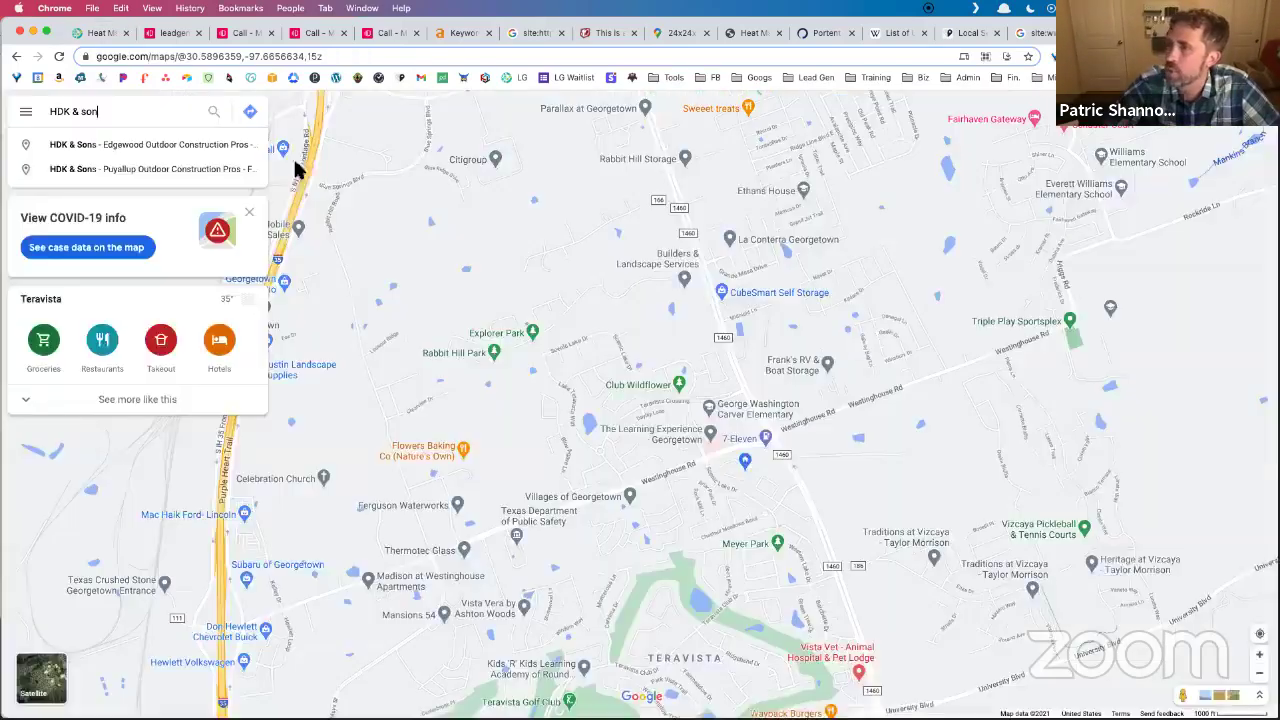
{"action": "left_click", "coordinate": [218, 148]}
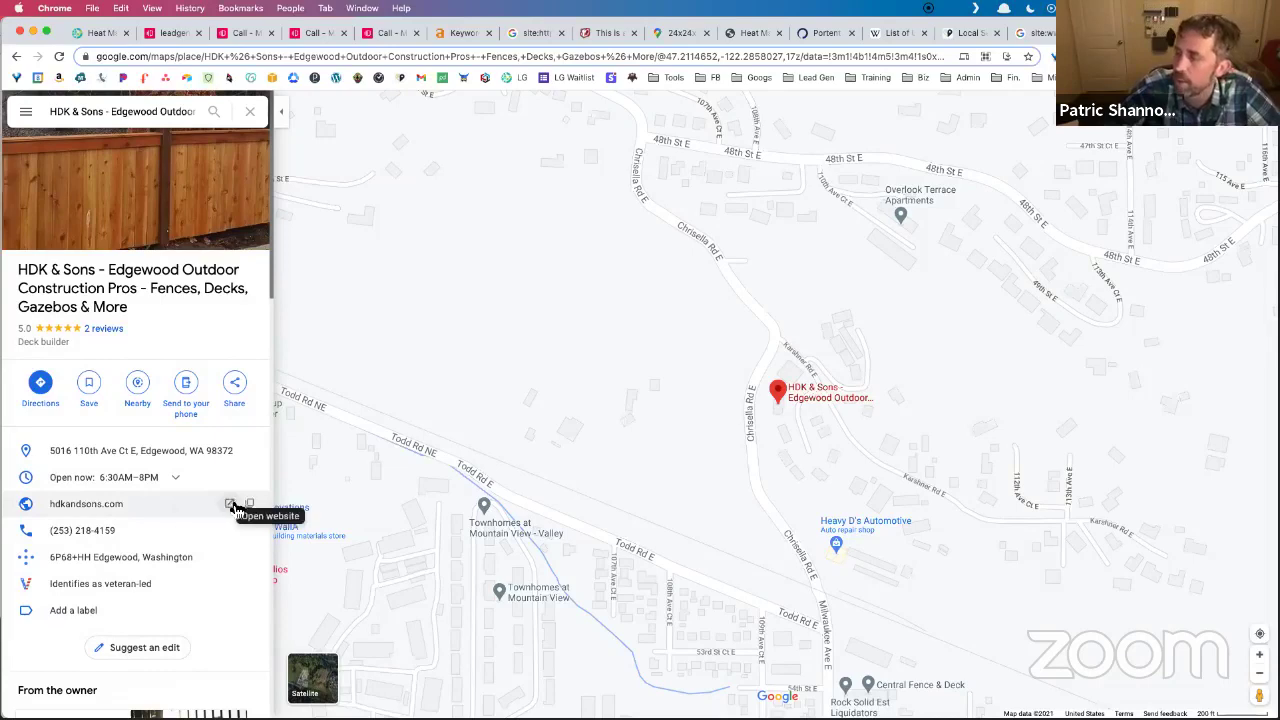
{"action": "left_click", "coordinate": [232, 506]}
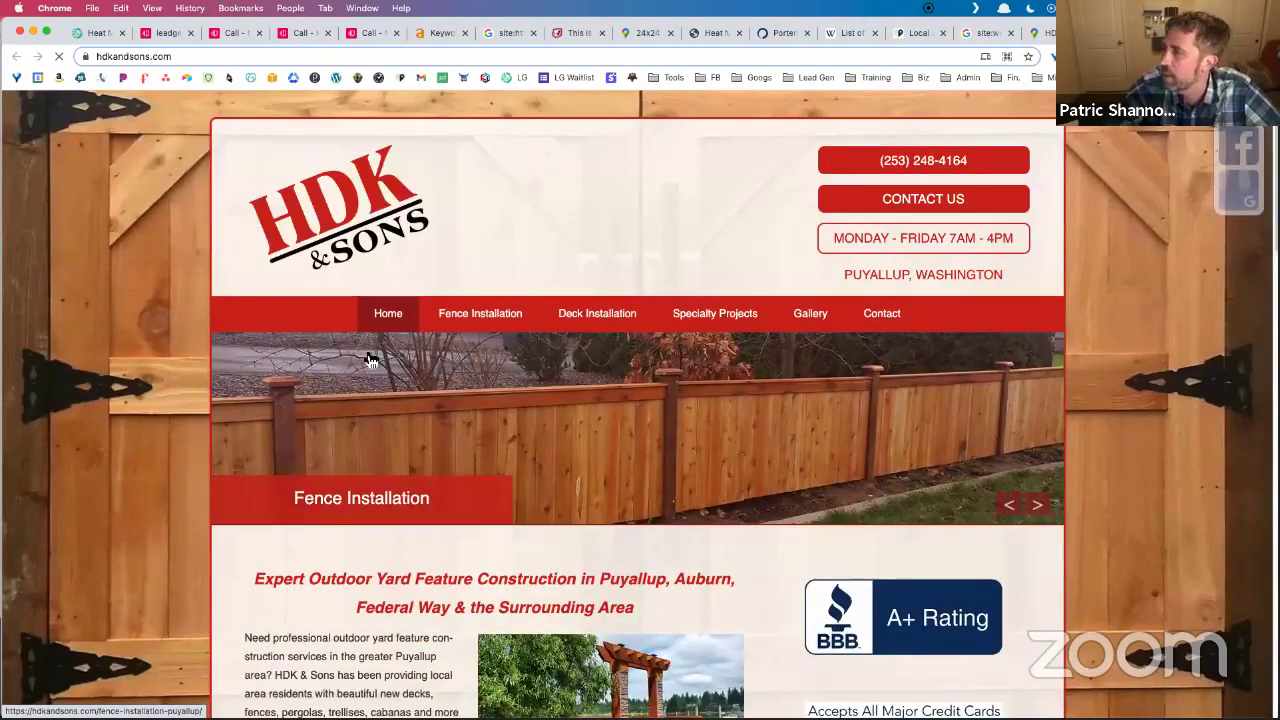
Look through the HDK & Sons home page, covering its service text, communities served, reviews and contact form.
{"action": "scroll", "coordinate": [360, 352], "scroll_direction": "down", "scroll_amount": 3}
{"action": "scroll", "coordinate": [360, 352], "scroll_direction": "down", "scroll_amount": 7}
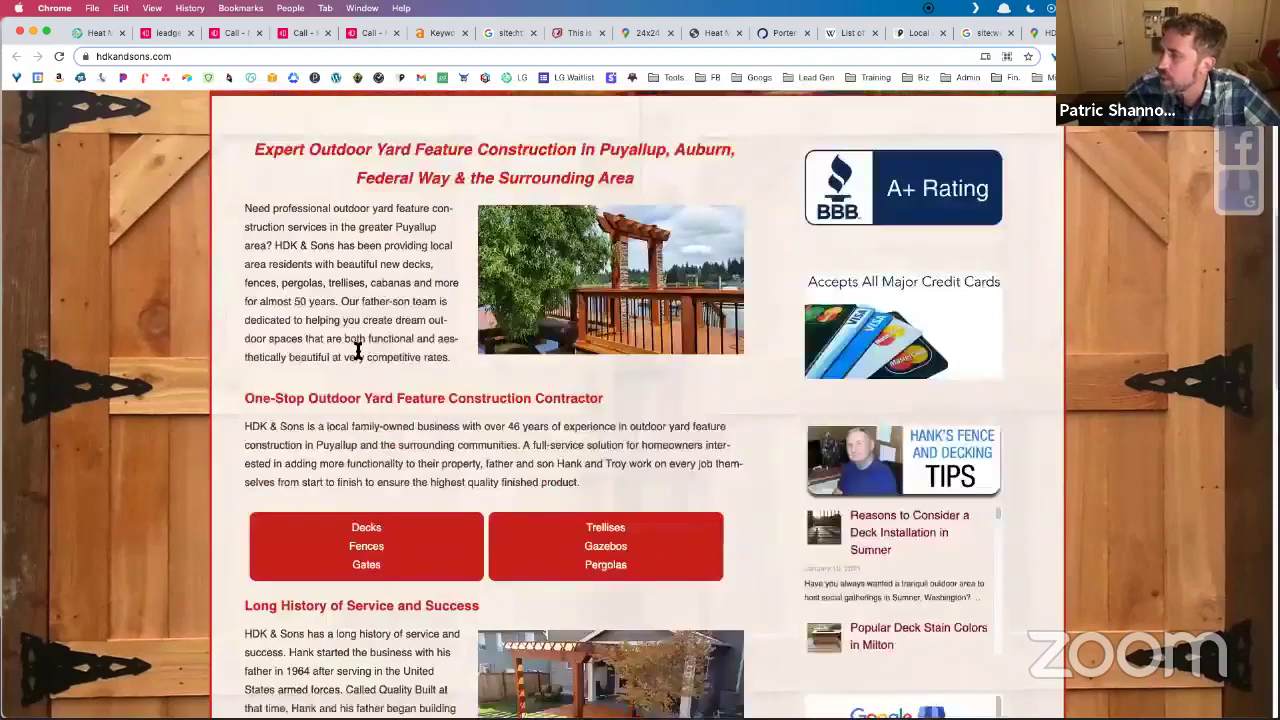
{"action": "scroll", "coordinate": [357, 349], "scroll_direction": "down", "scroll_amount": 10}
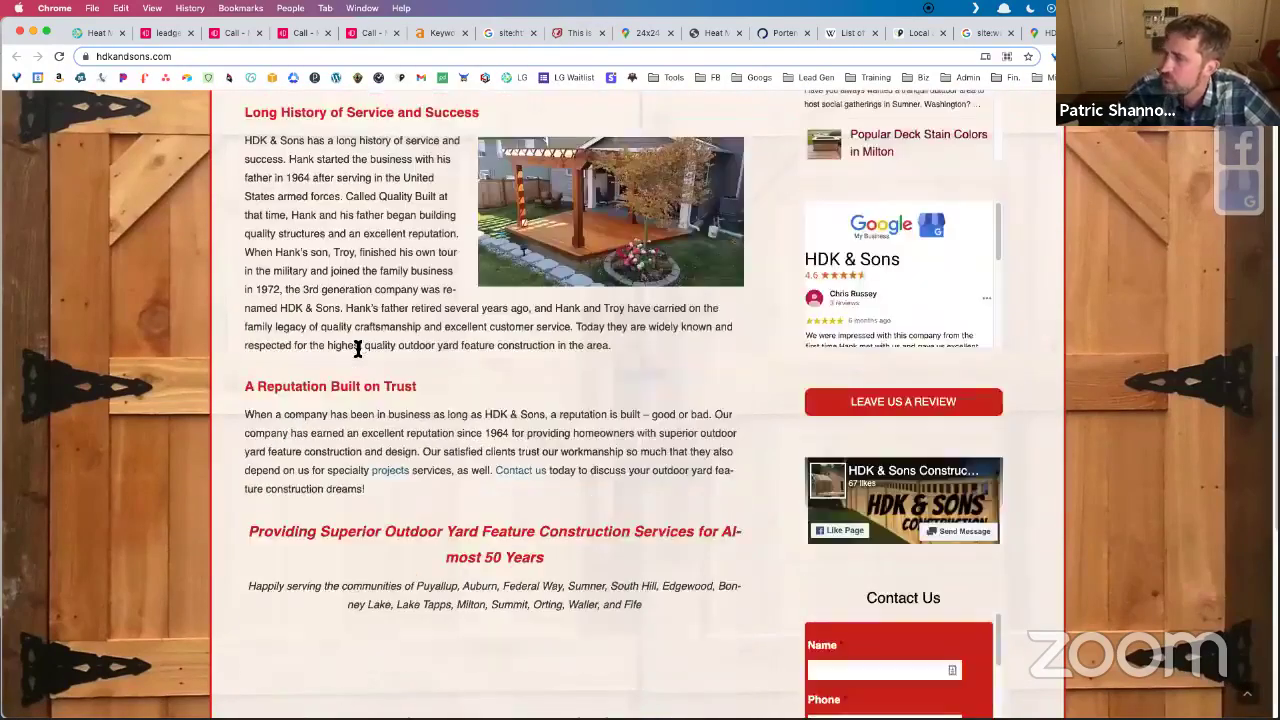
{"action": "scroll", "coordinate": [355, 352], "scroll_direction": "up", "scroll_amount": 10}
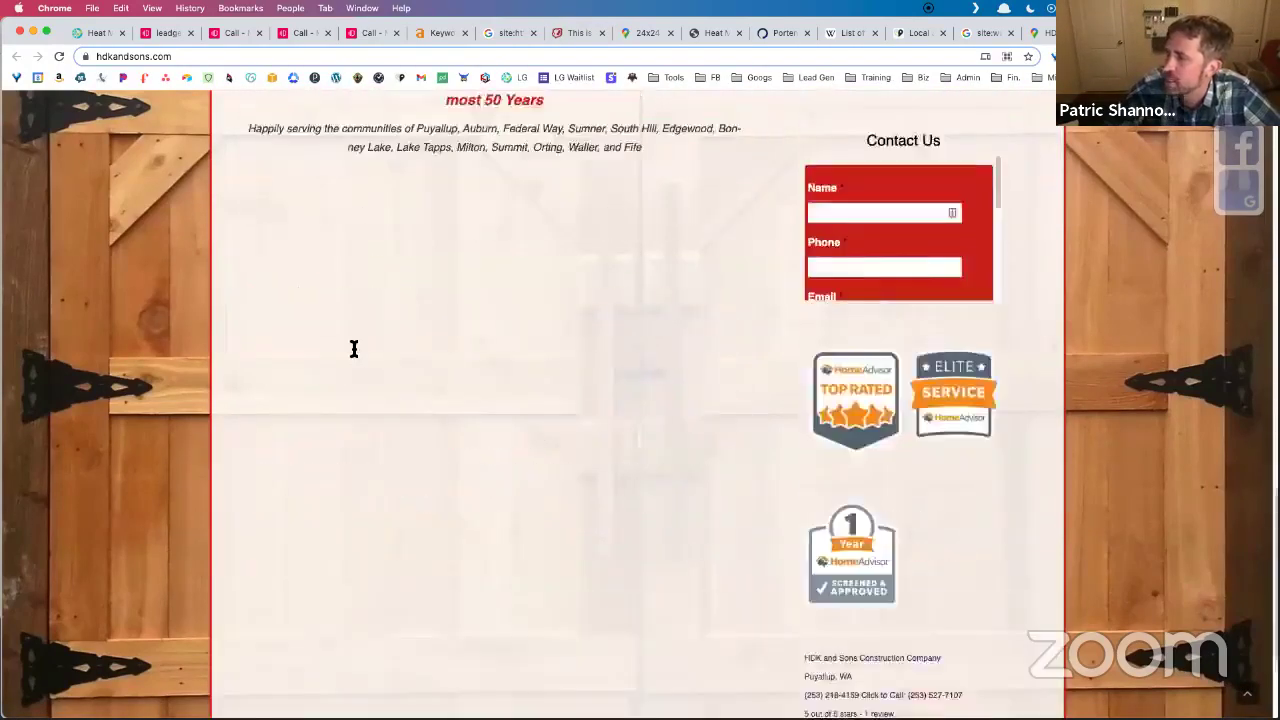
{"action": "scroll", "coordinate": [353, 350], "scroll_direction": "up", "scroll_amount": 4}
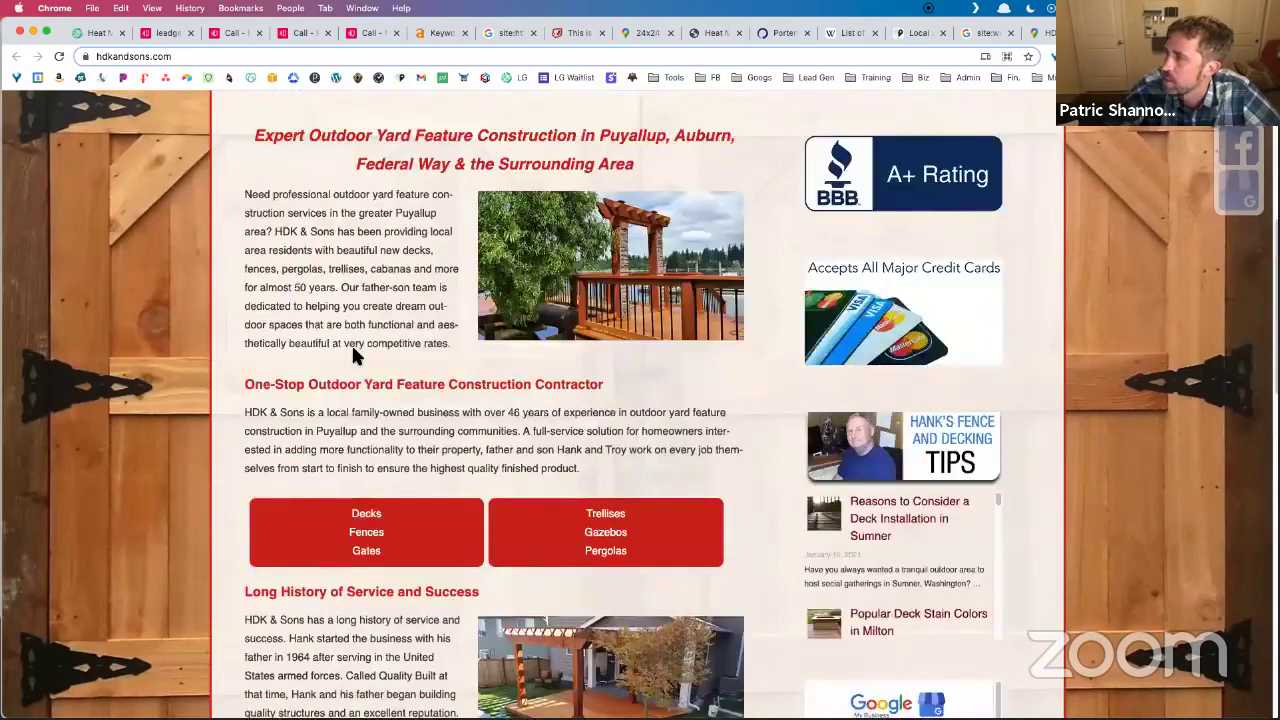
{"action": "scroll", "coordinate": [447, 253], "scroll_direction": "up", "scroll_amount": 2}
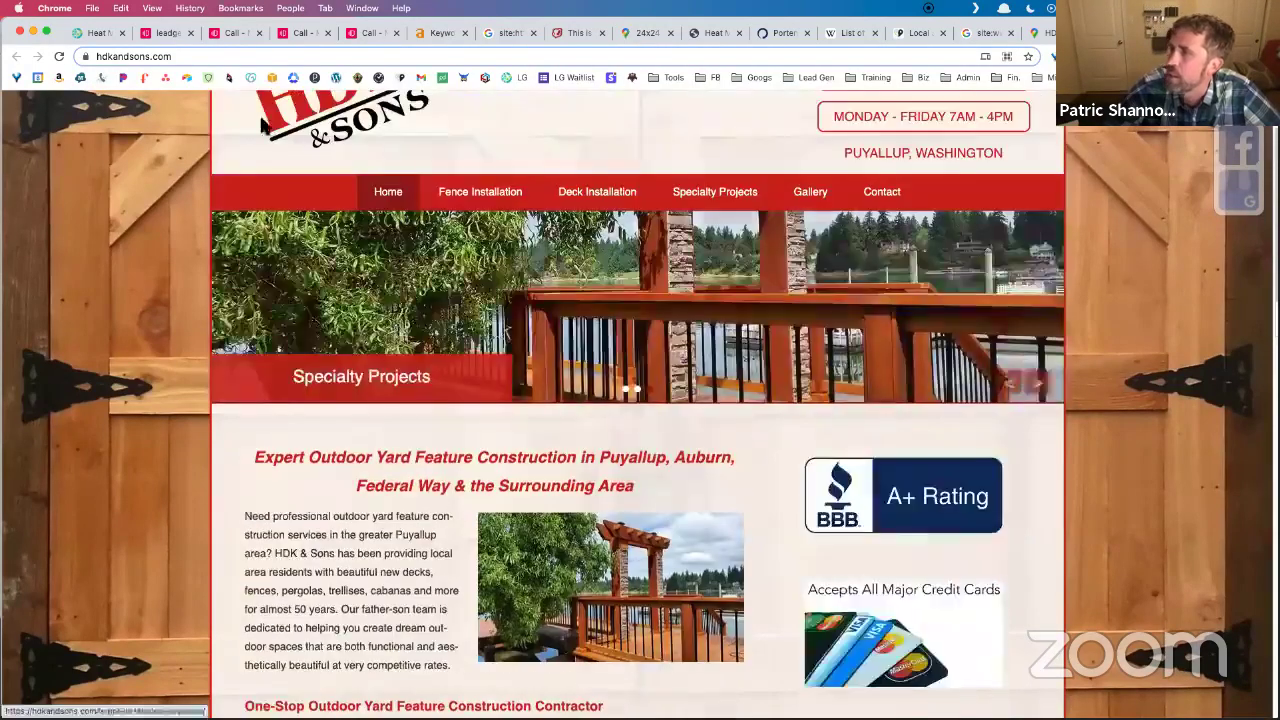
{"action": "left_click", "coordinate": [165, 55]}
{"action": "left_click", "coordinate": [112, 56]}
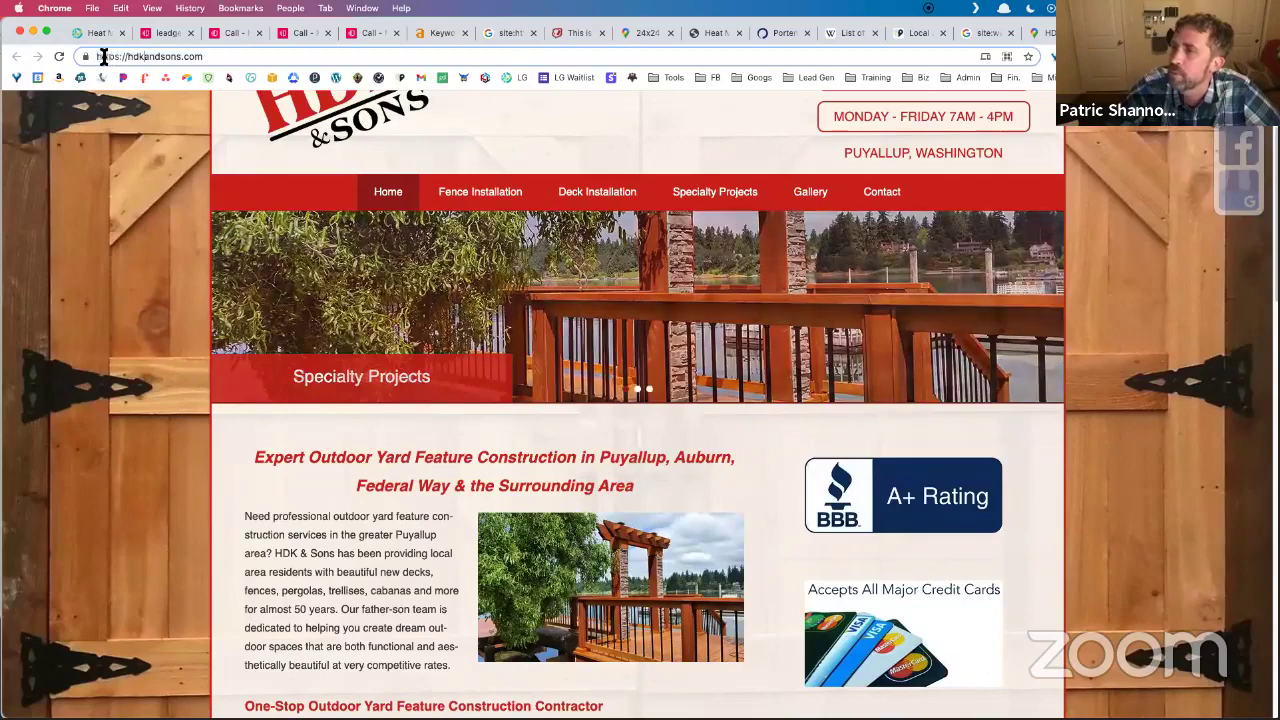
{"action": "type", "text": "site:"}
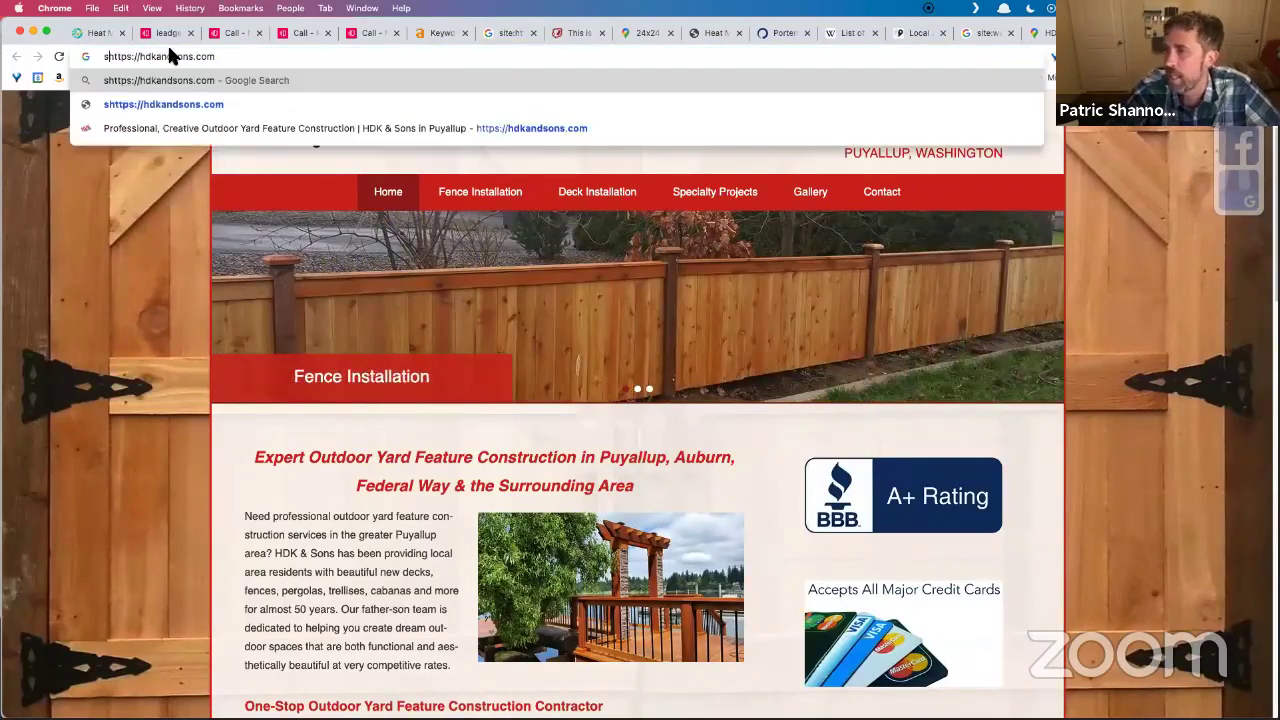
{"action": "key", "text": "Return"}
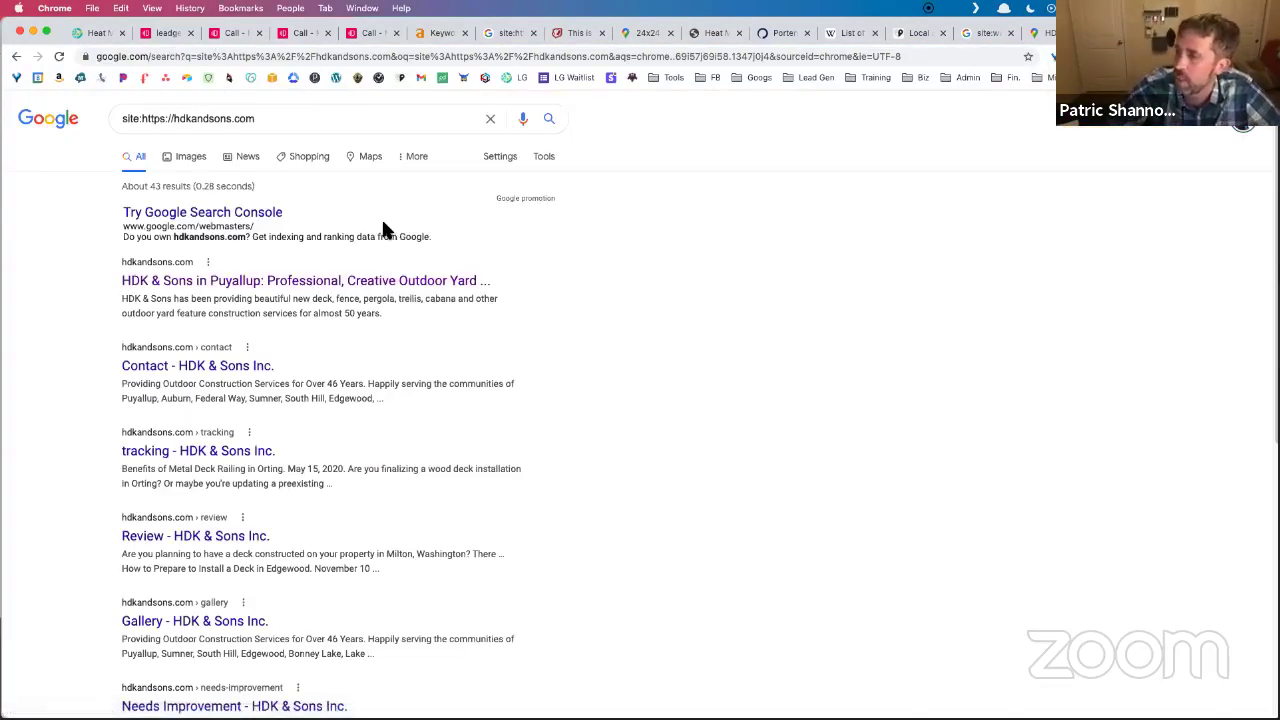
{"action": "scroll", "coordinate": [383, 230], "scroll_direction": "down", "scroll_amount": 3}
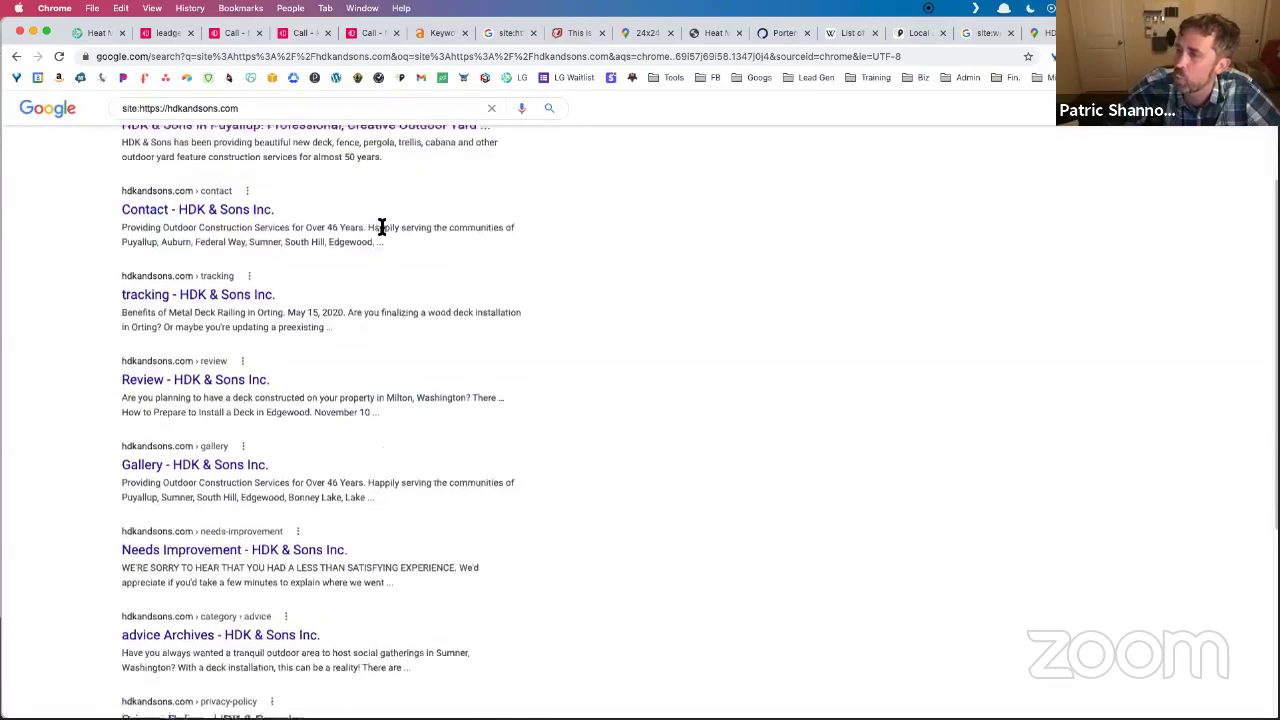
{"action": "scroll", "coordinate": [381, 225], "scroll_direction": "down", "scroll_amount": 2}
{"action": "scroll", "coordinate": [381, 225], "scroll_direction": "down", "scroll_amount": 1}
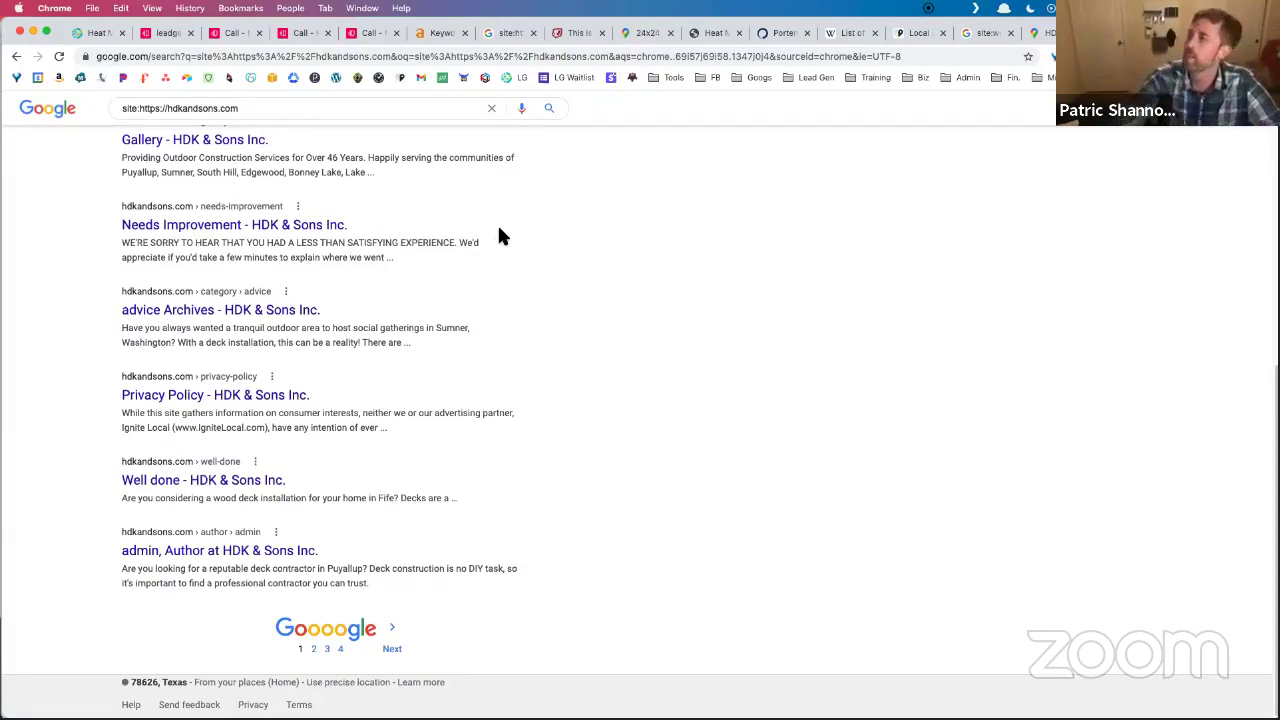
In a new tab, search Google for "seattle population 2020" using the suggested query.
{"action": "key", "text": "super+t"}
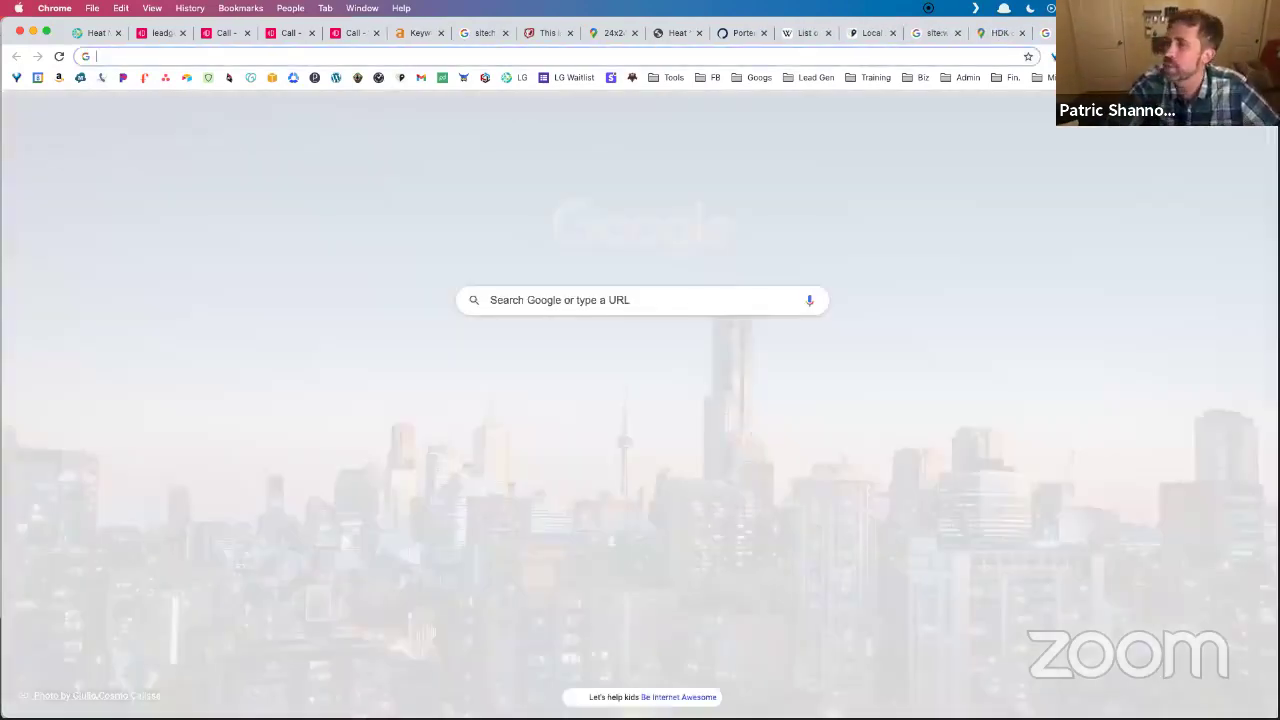
{"action": "type", "text": "seattle p"}
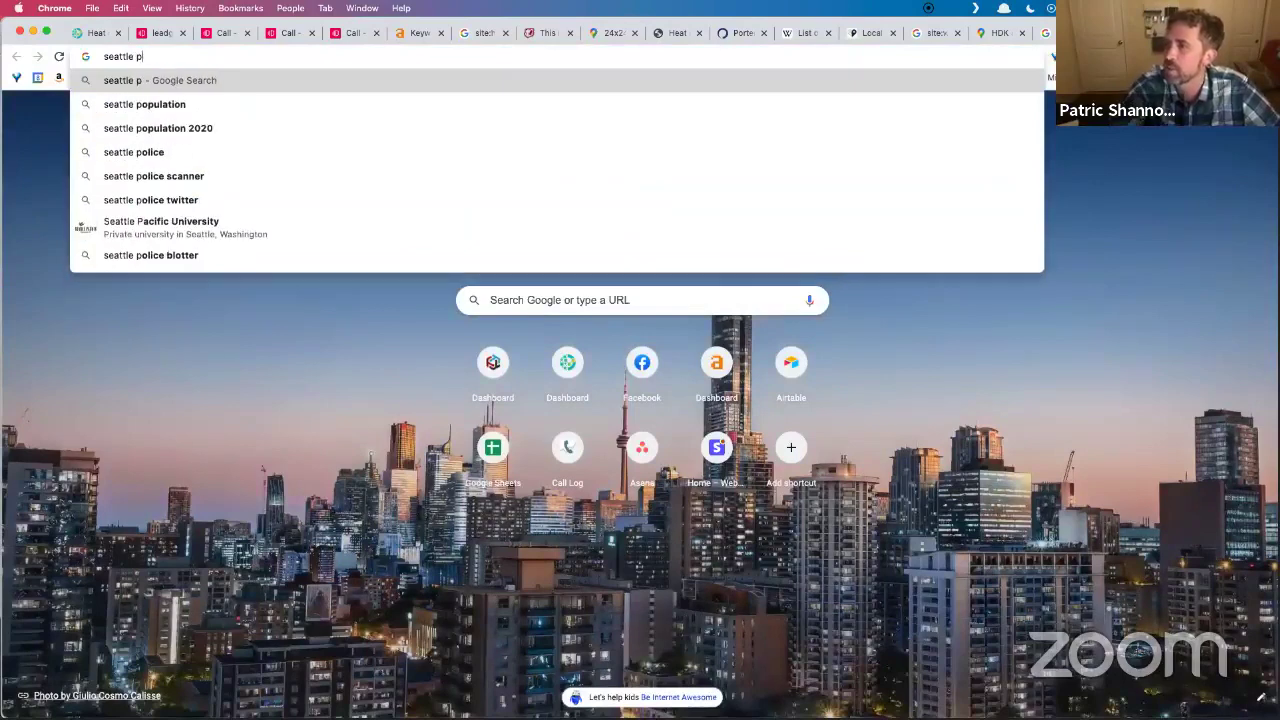
{"action": "key", "text": "Down"}
{"action": "key", "text": "Down"}
{"action": "key", "text": "Return"}
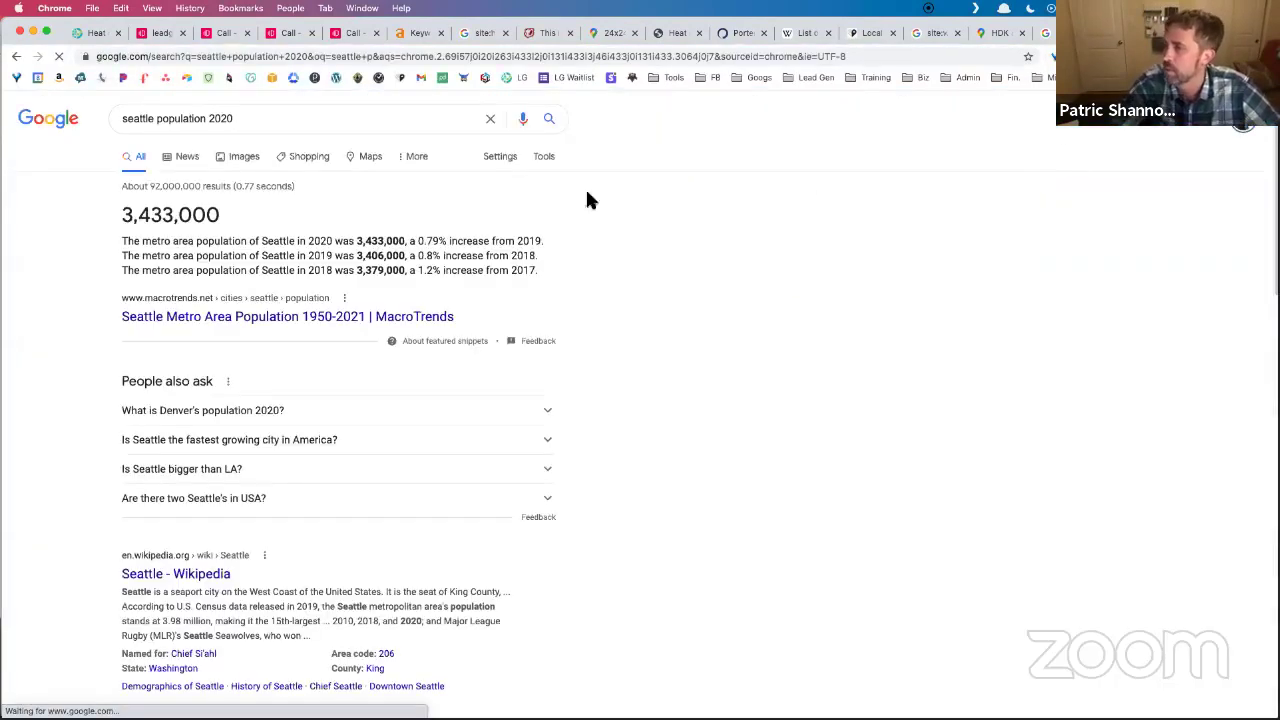
Replace the city in the population query and search for "olympia population 2020".
{"action": "left_click_drag", "start_coordinate": [251, 121], "coordinate": [124, 118]}
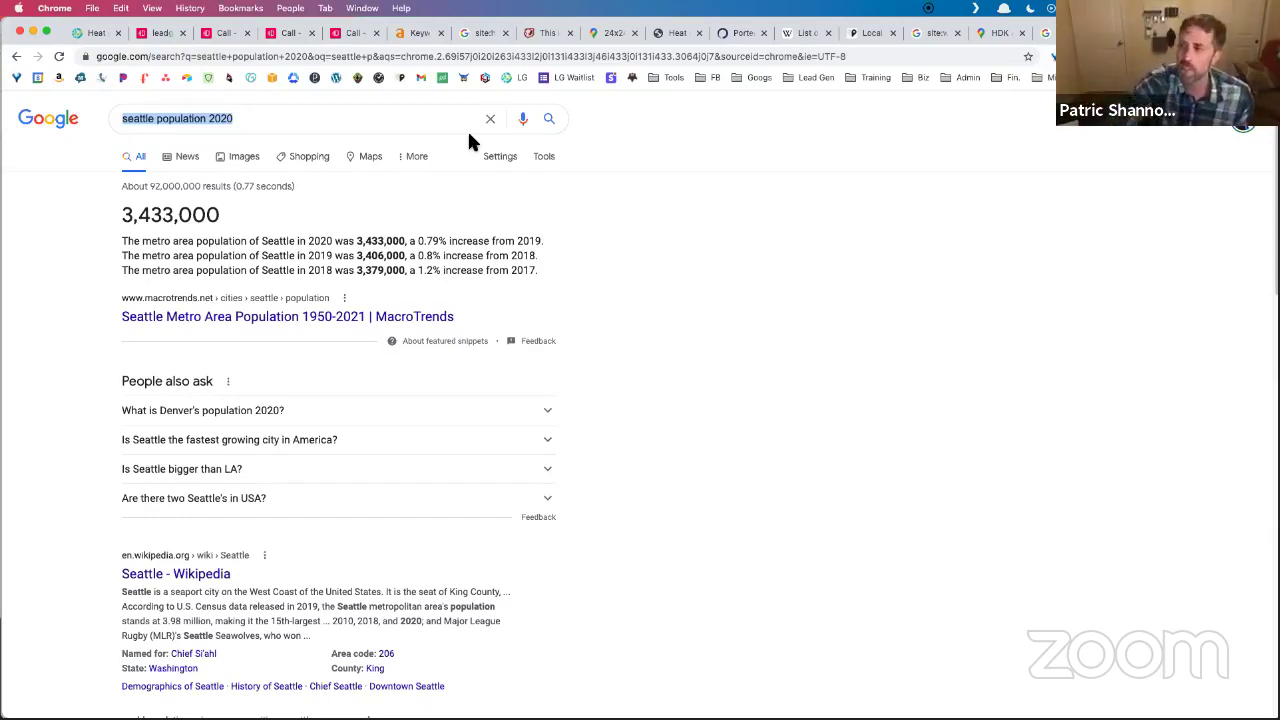
{"action": "double_click", "coordinate": [142, 118]}
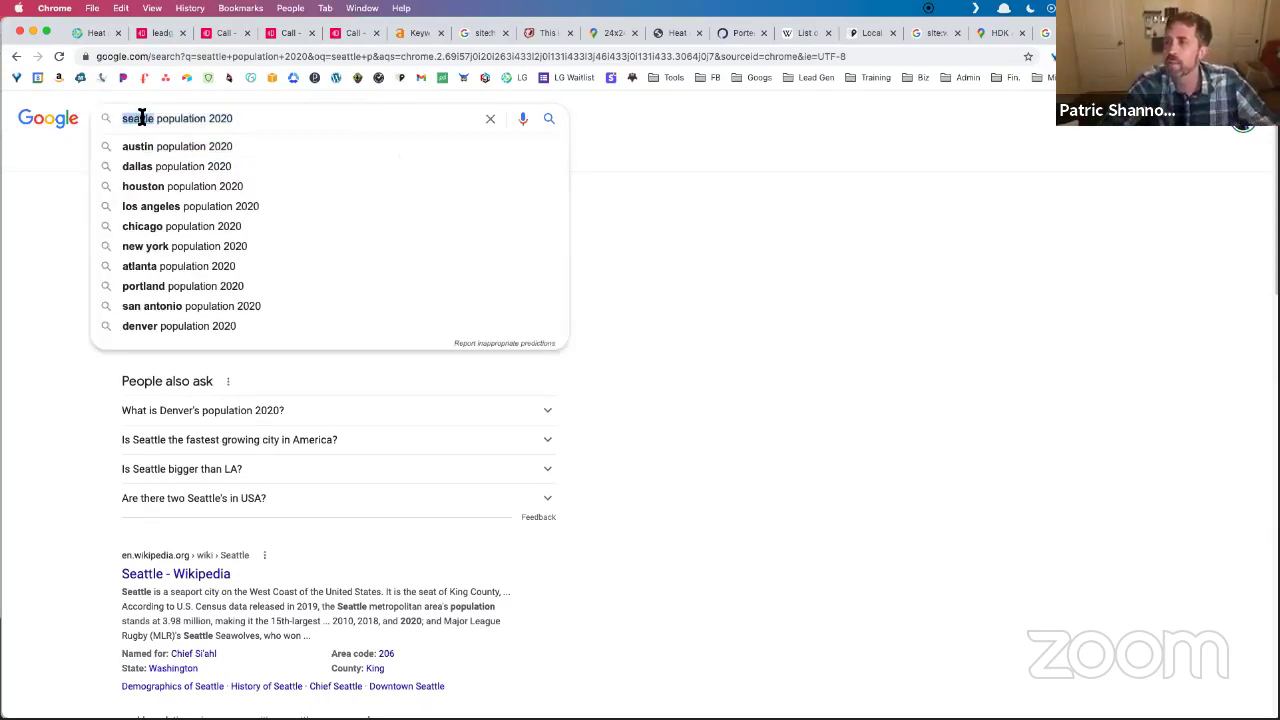
{"action": "type", "text": "olu"}
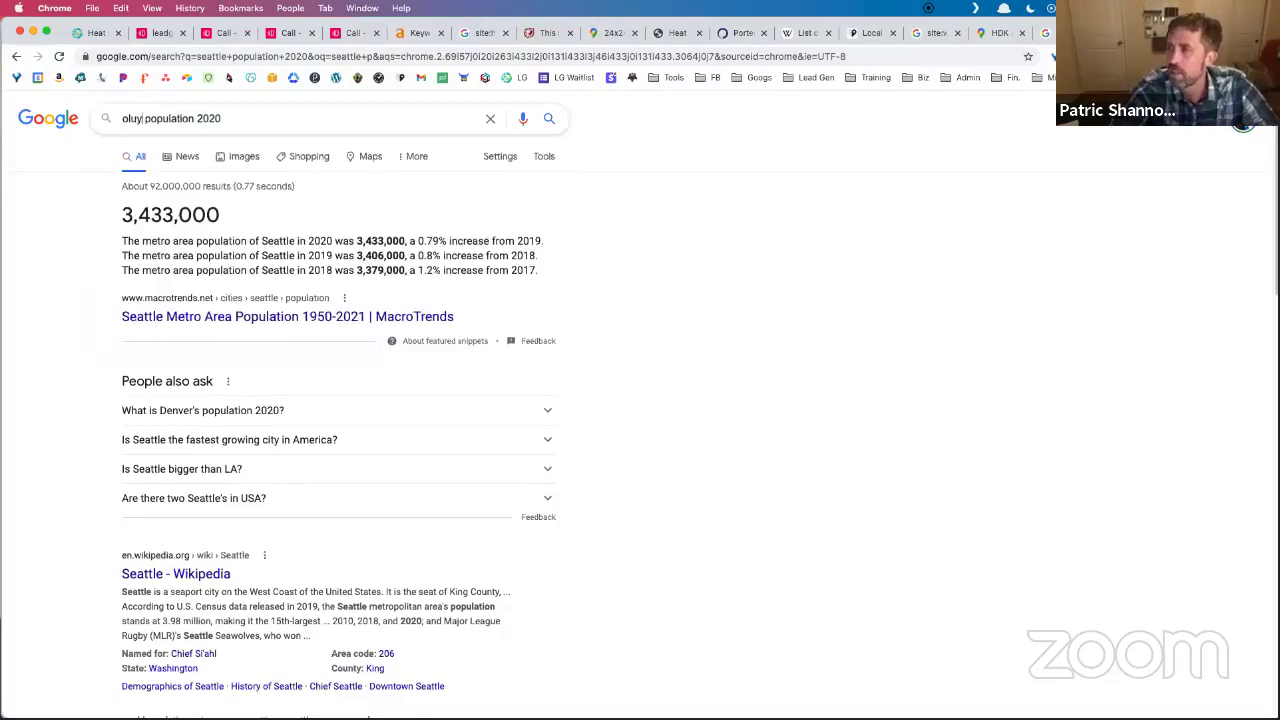
{"action": "key", "text": "BackSpace"}
{"action": "type", "text": "y"}
{"action": "type", "text": "m p"}
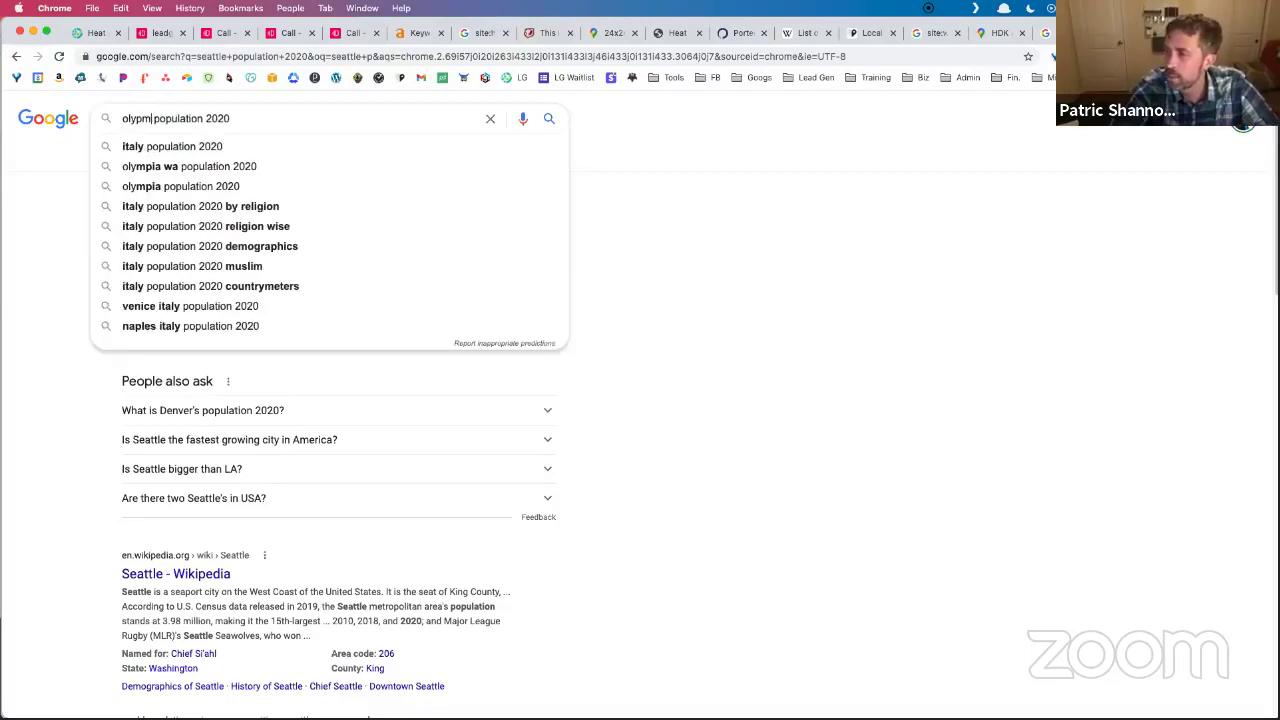
{"action": "key", "text": "BackSpace"}
{"action": "type", "text": "pi"}
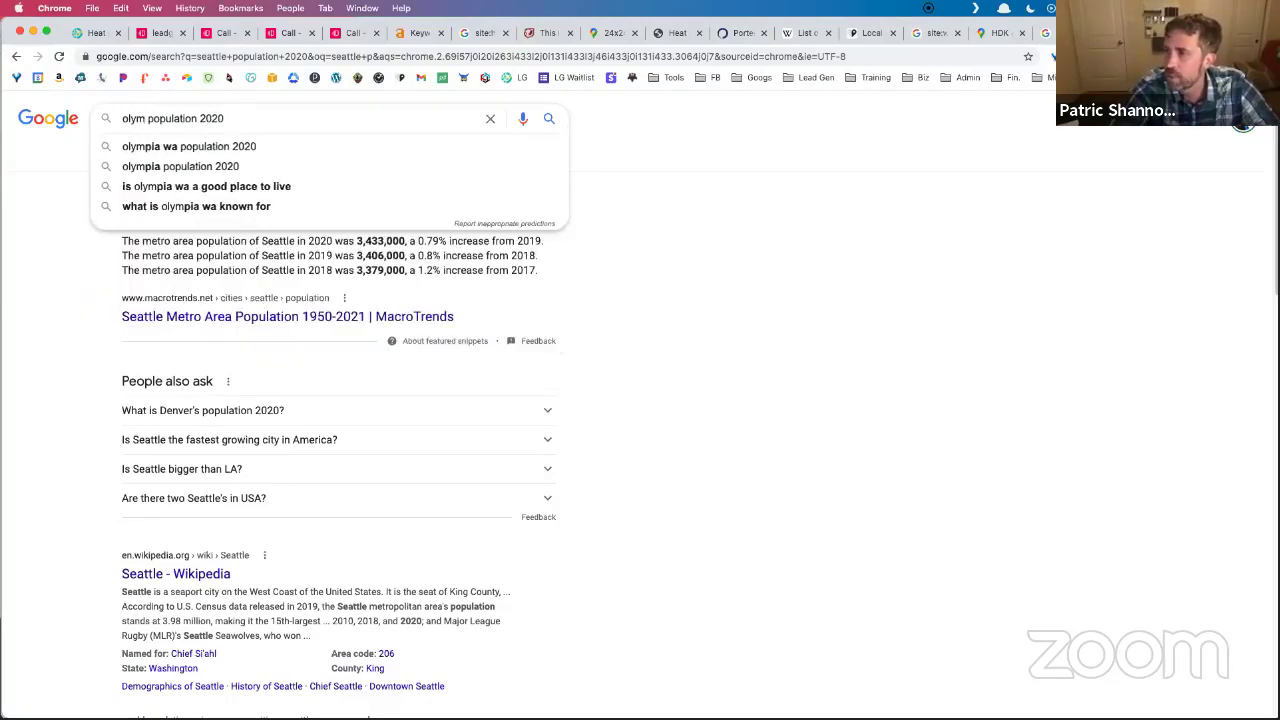
{"action": "key", "text": "Down"}
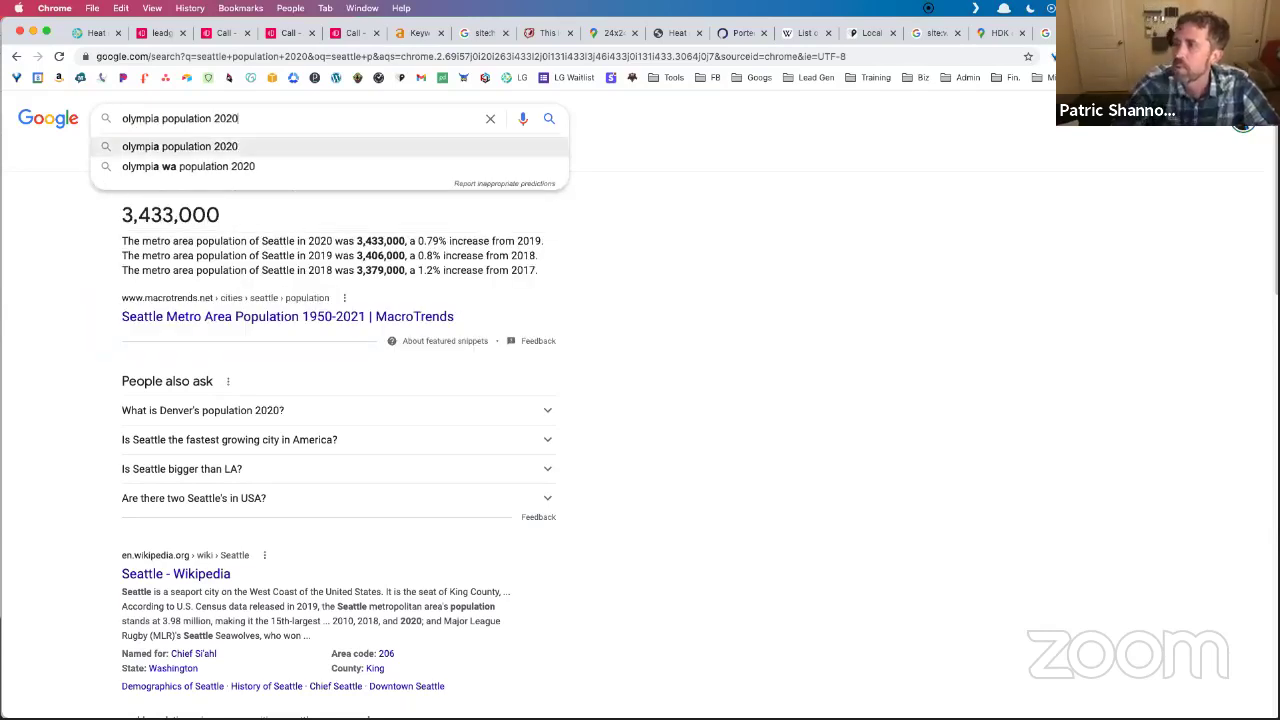
{"action": "key", "text": "Return"}
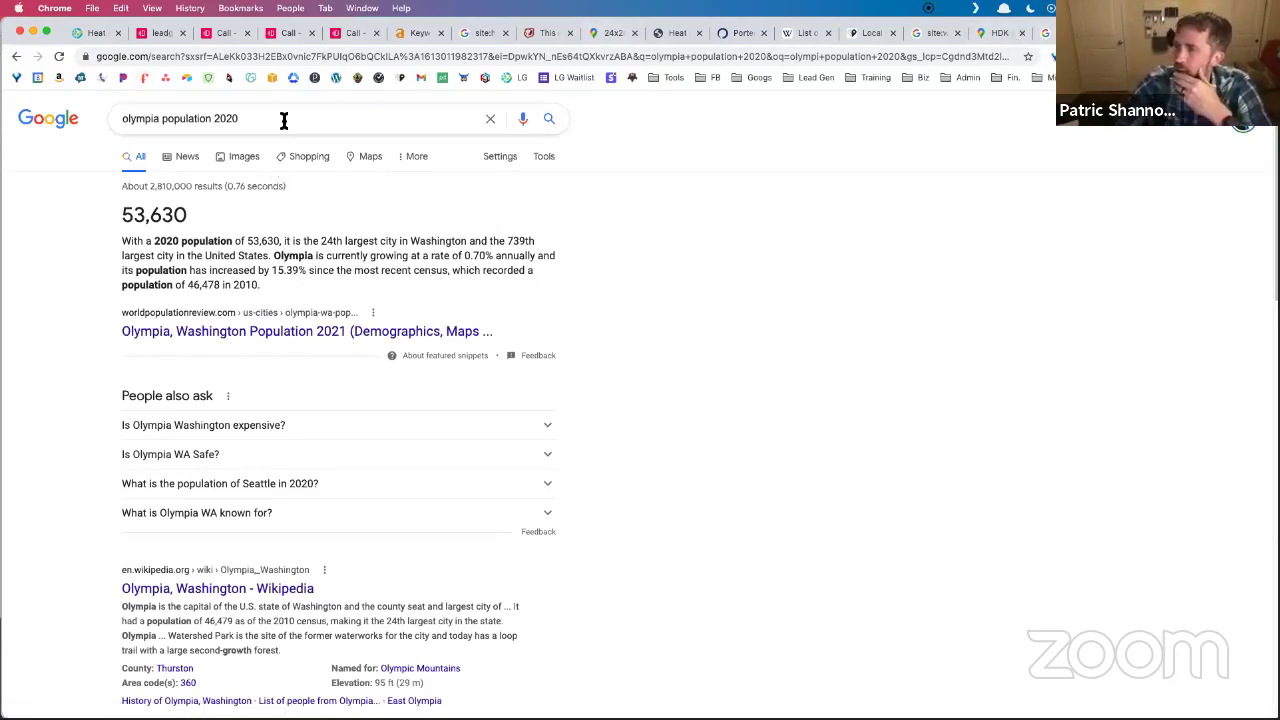
Remove the year from the query and search for "olympia population" instead.
{"action": "left_click_drag", "start_coordinate": [256, 119], "coordinate": [211, 119]}
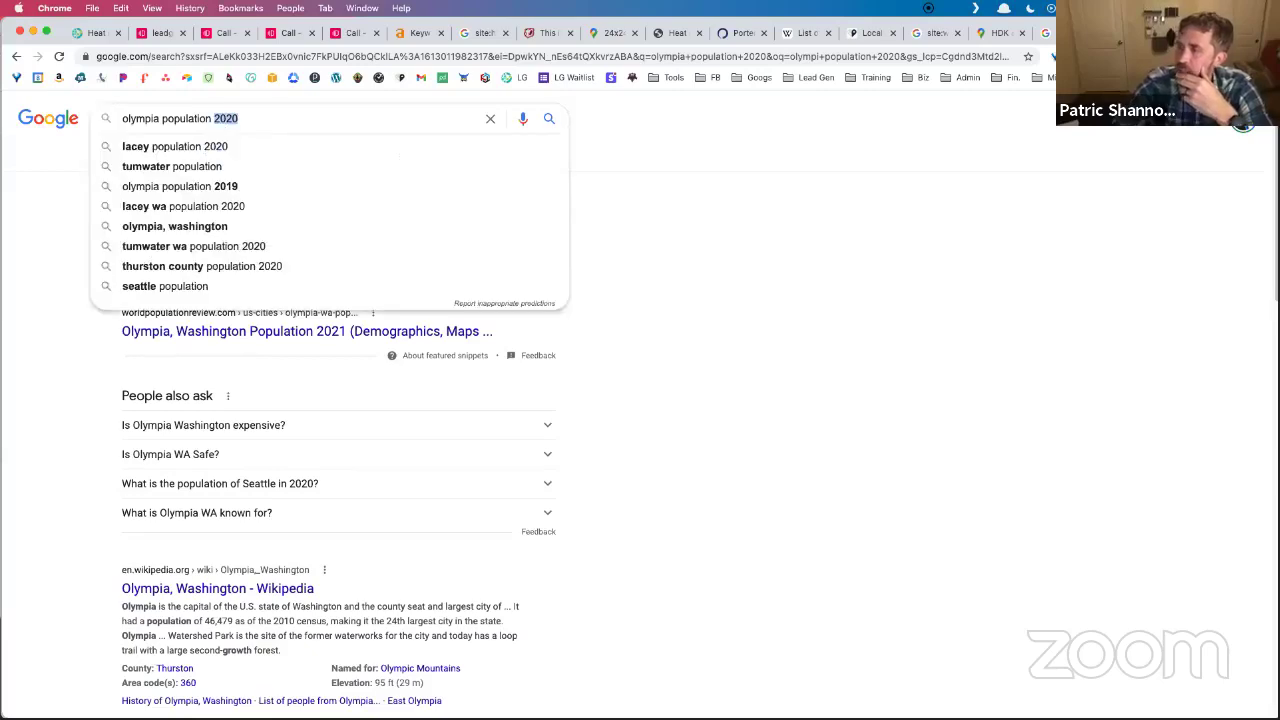
{"action": "key", "text": "BackSpace"}
{"action": "key", "text": "Return"}
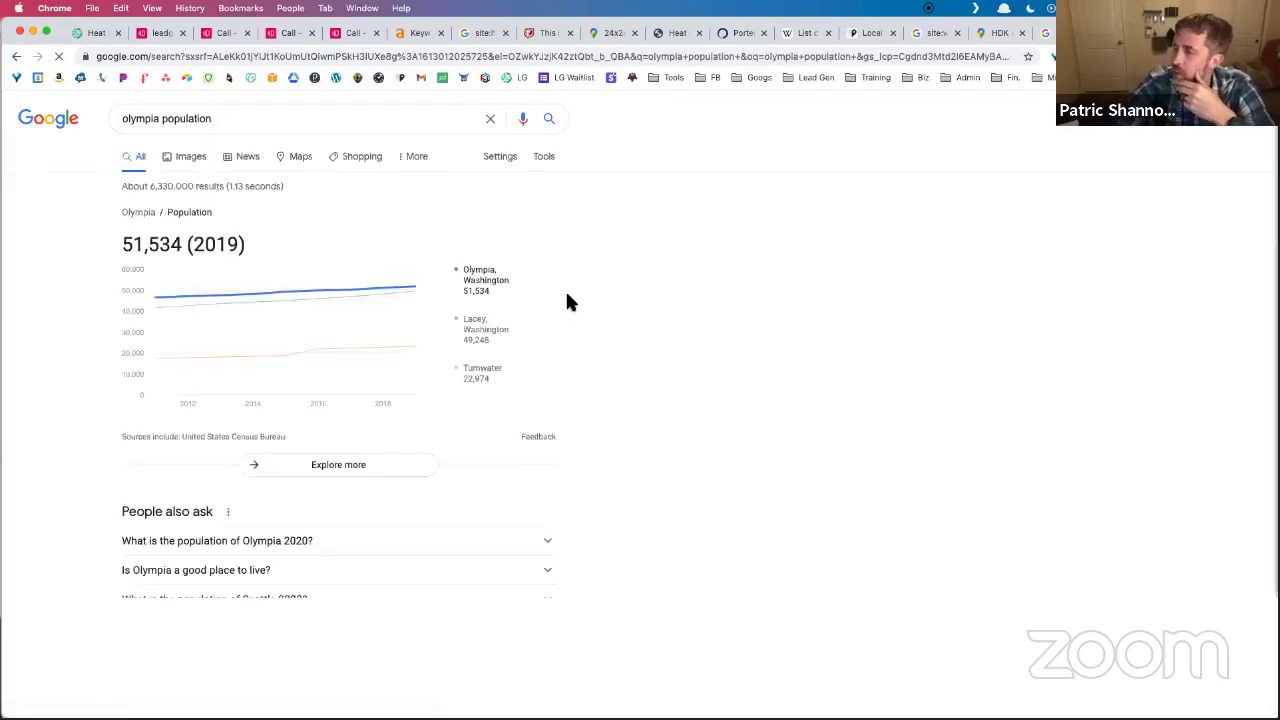
Open Olympia, WA in Google Maps and examine its surroundings out to Tacoma, Puyallup and Seattle.
{"action": "left_click", "coordinate": [852, 276]}
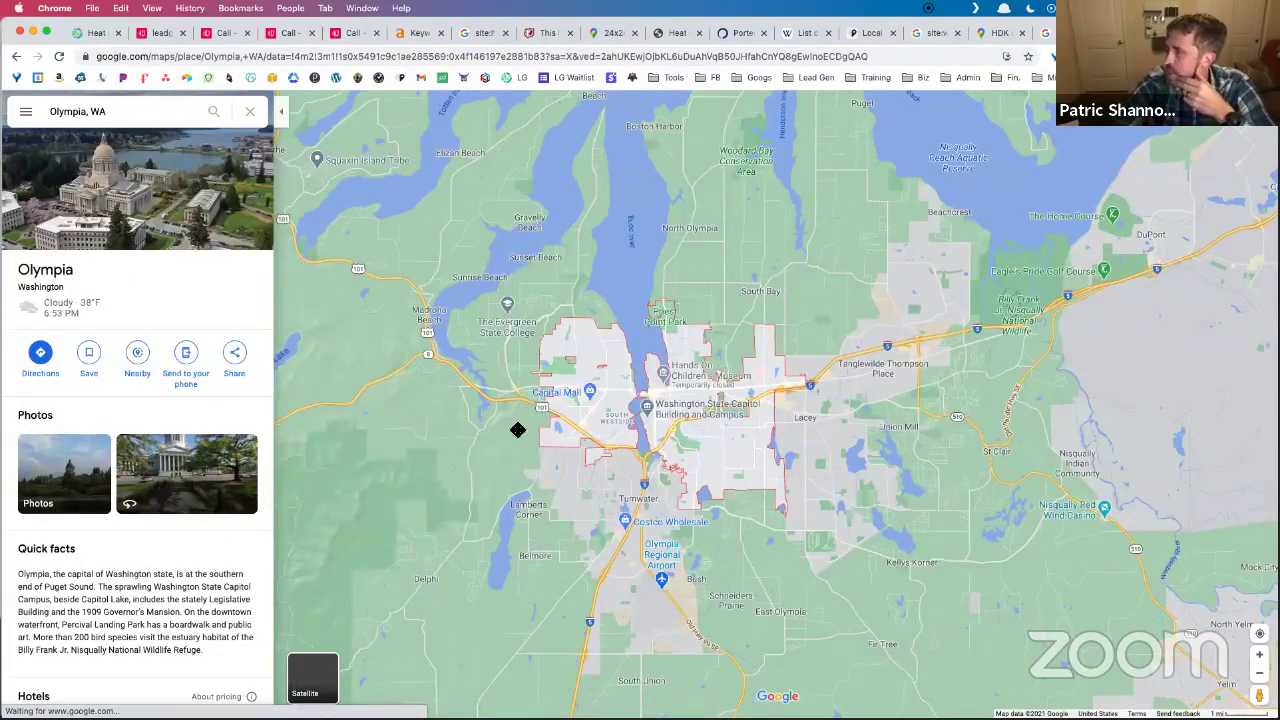
{"action": "scroll", "coordinate": [517, 429], "scroll_direction": "down", "scroll_amount": 5}
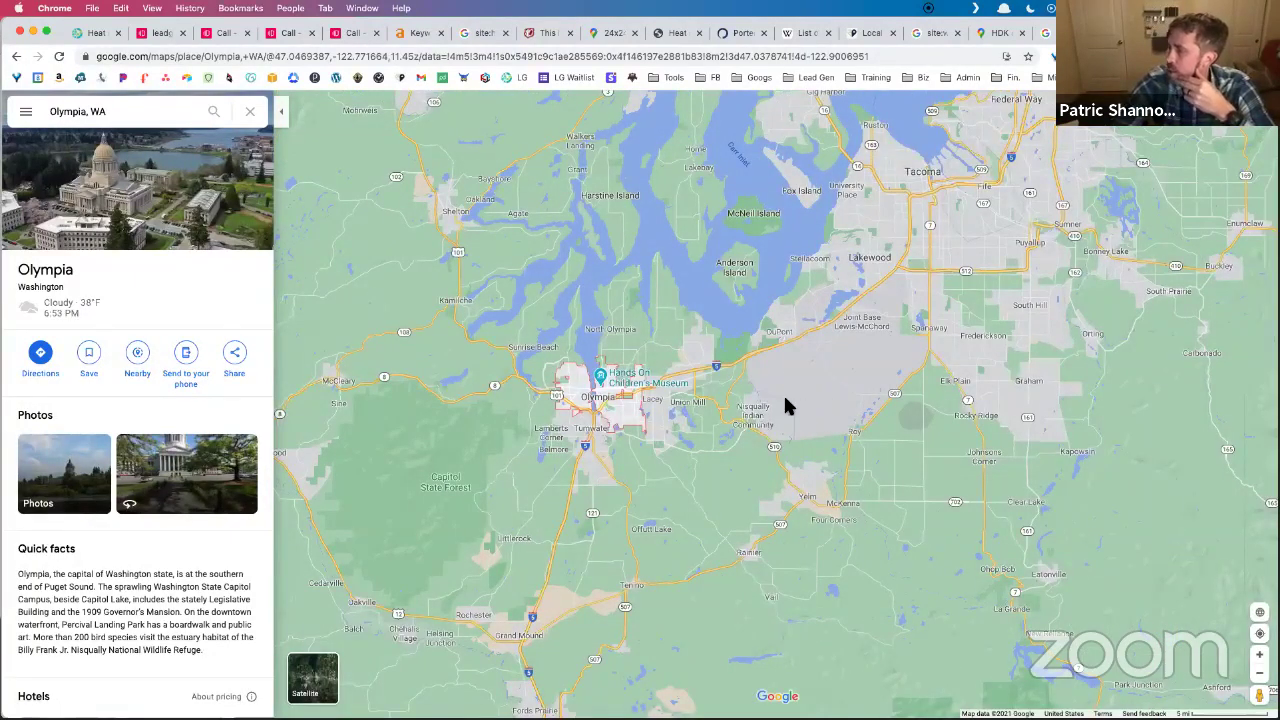
{"action": "scroll", "coordinate": [786, 380], "scroll_direction": "right", "scroll_amount": 5}
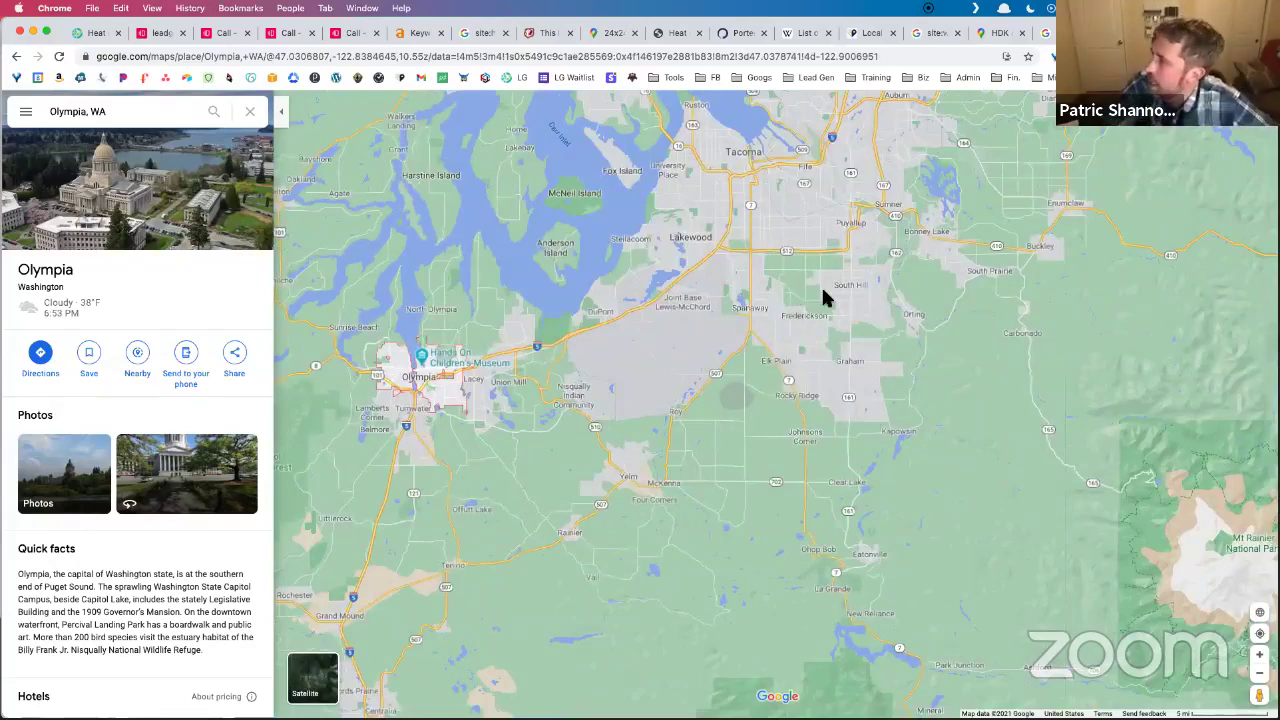
{"action": "scroll", "coordinate": [821, 285], "scroll_direction": "up", "scroll_amount": 1}
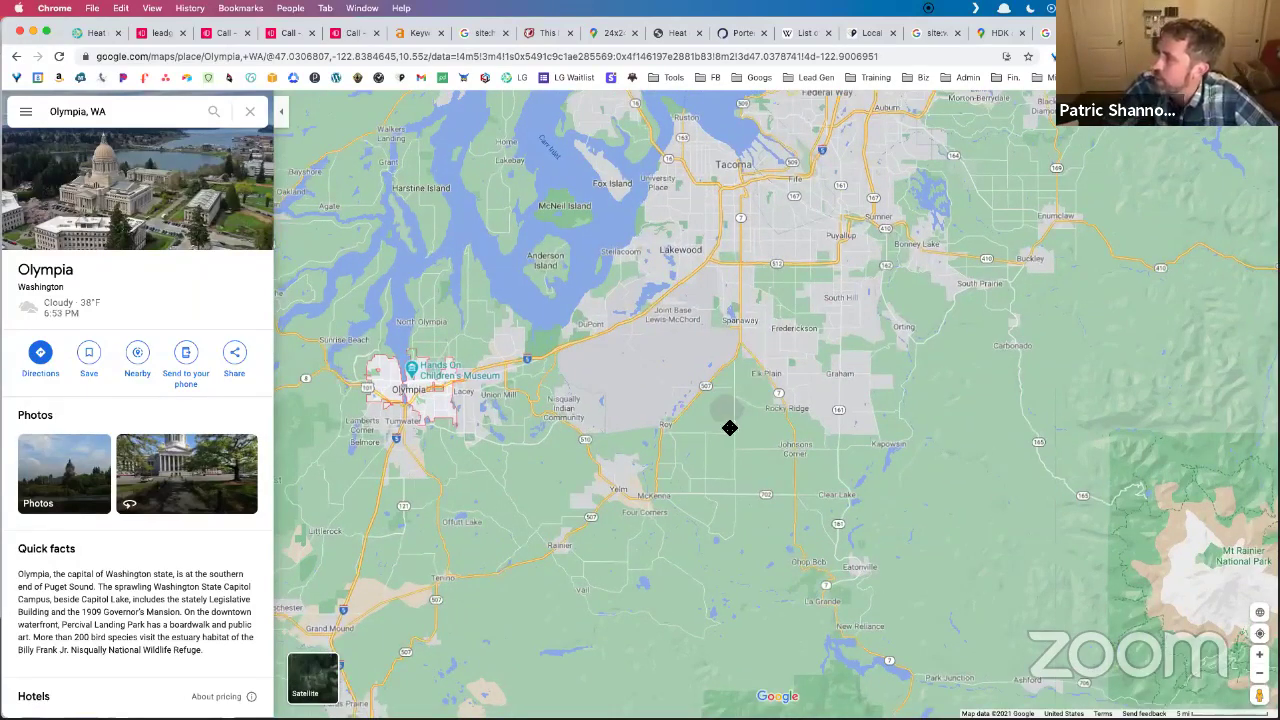
{"action": "scroll", "coordinate": [730, 428], "scroll_direction": "down", "scroll_amount": 3}
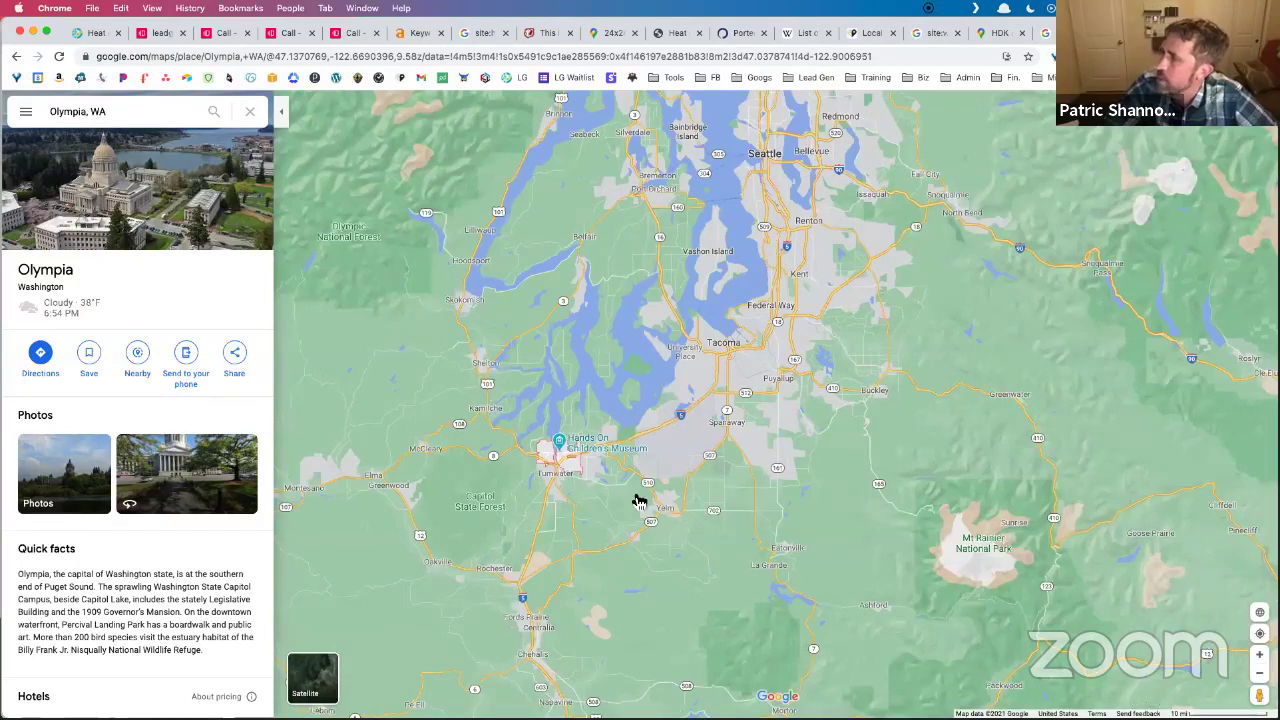
{"action": "scroll", "coordinate": [734, 346], "scroll_direction": "down", "scroll_amount": 2}
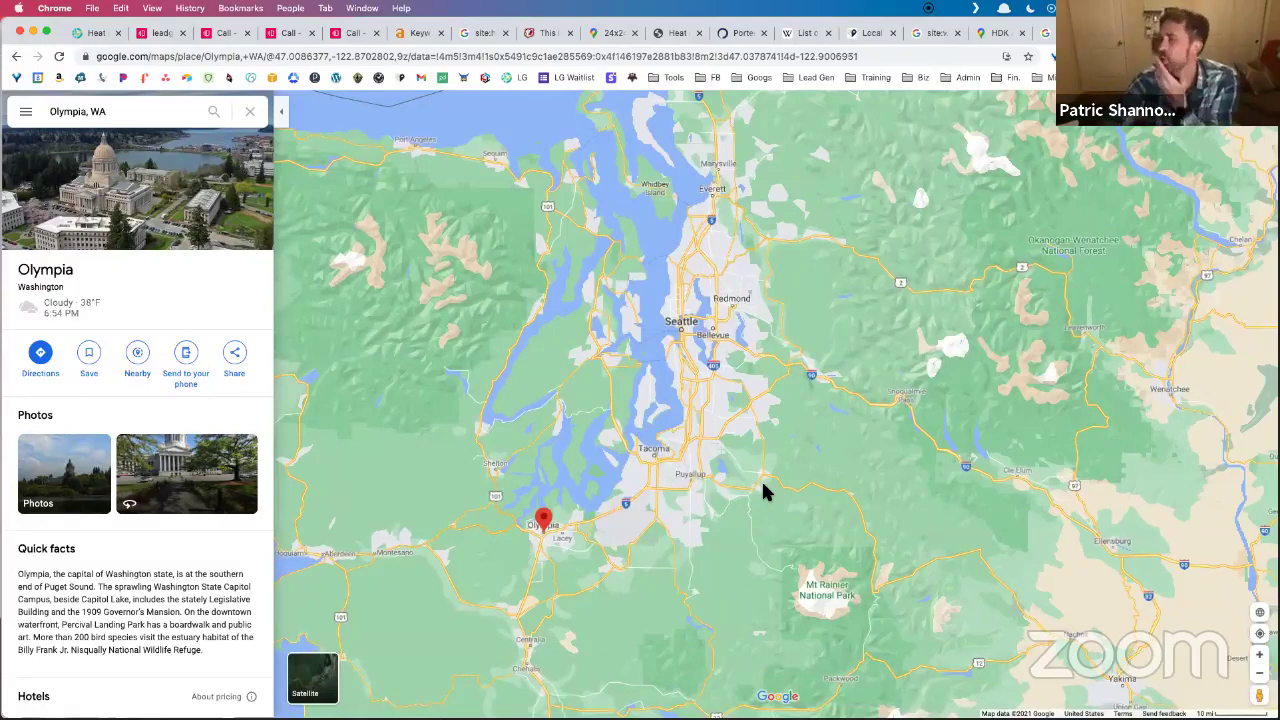
{"action": "scroll", "coordinate": [716, 368], "scroll_direction": "down", "scroll_amount": 1}
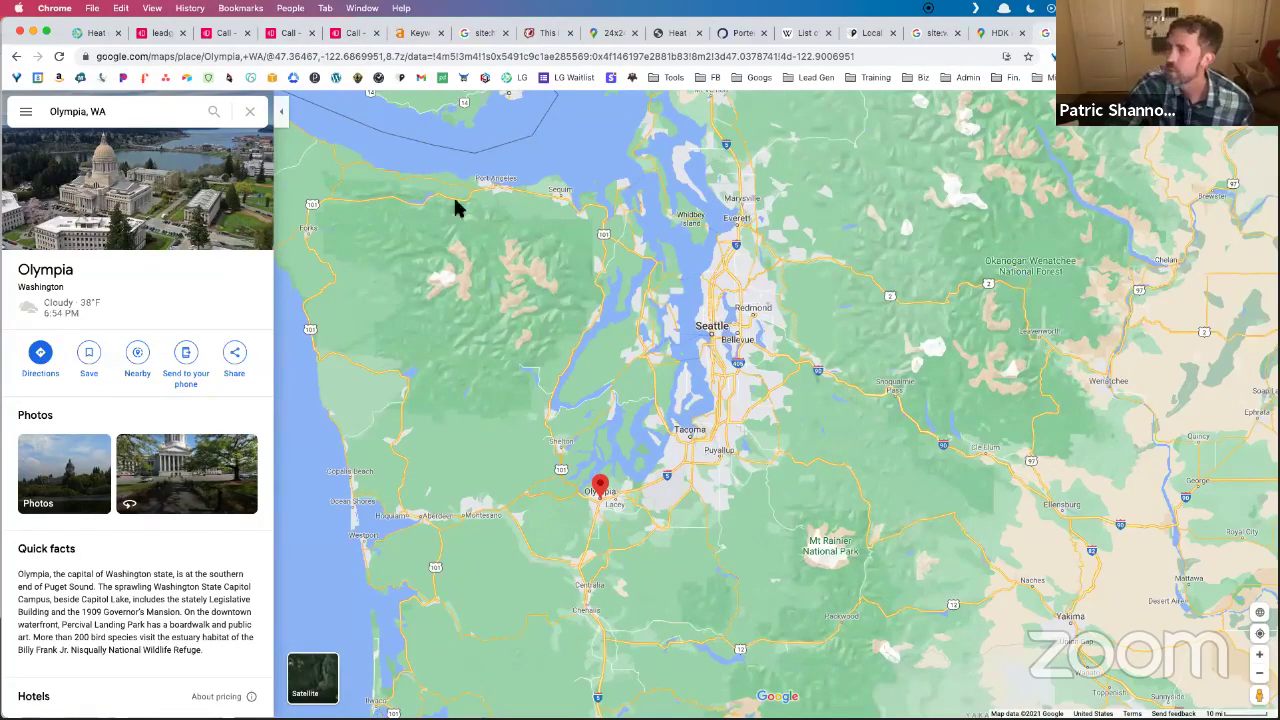
Return to the HDK & Sons indexed results, open the home page and show its Majestic backlink summary.
{"action": "key", "text": "ctrl+Tab"}
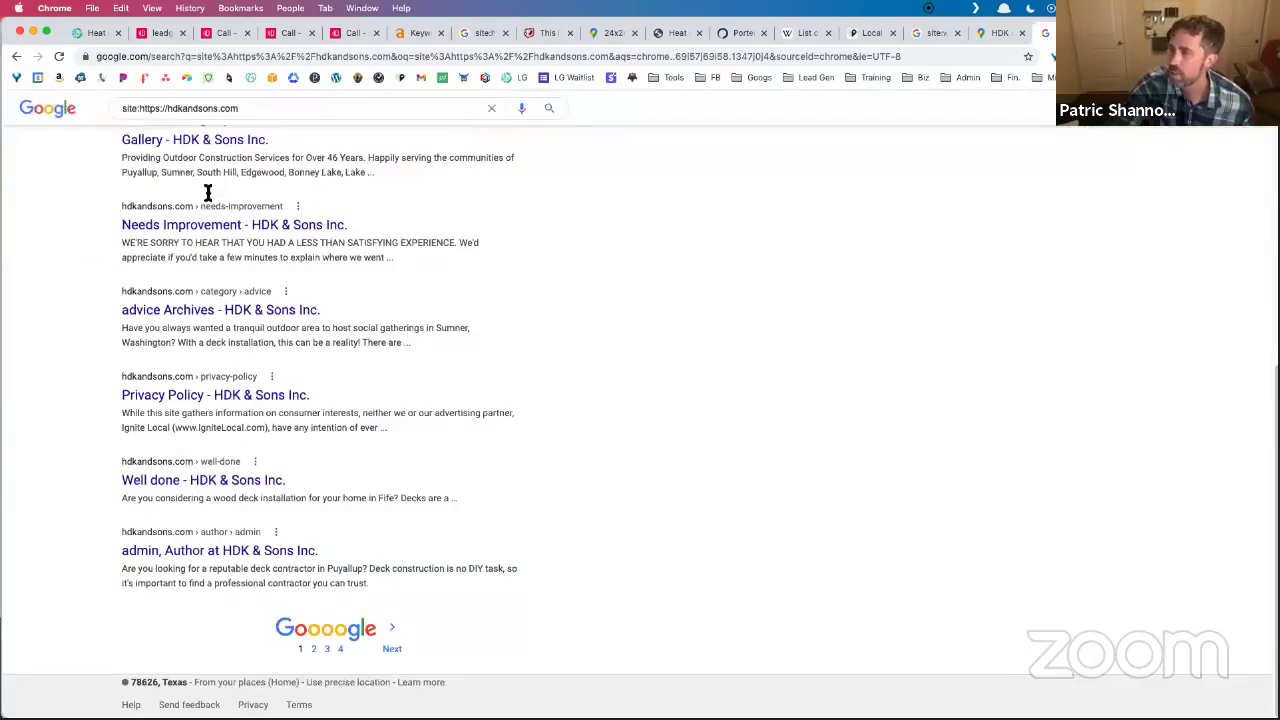
{"action": "scroll", "coordinate": [206, 194], "scroll_direction": "up", "scroll_amount": 3}
{"action": "scroll", "coordinate": [227, 290], "scroll_direction": "up", "scroll_amount": 3}
{"action": "left_click", "coordinate": [218, 282]}
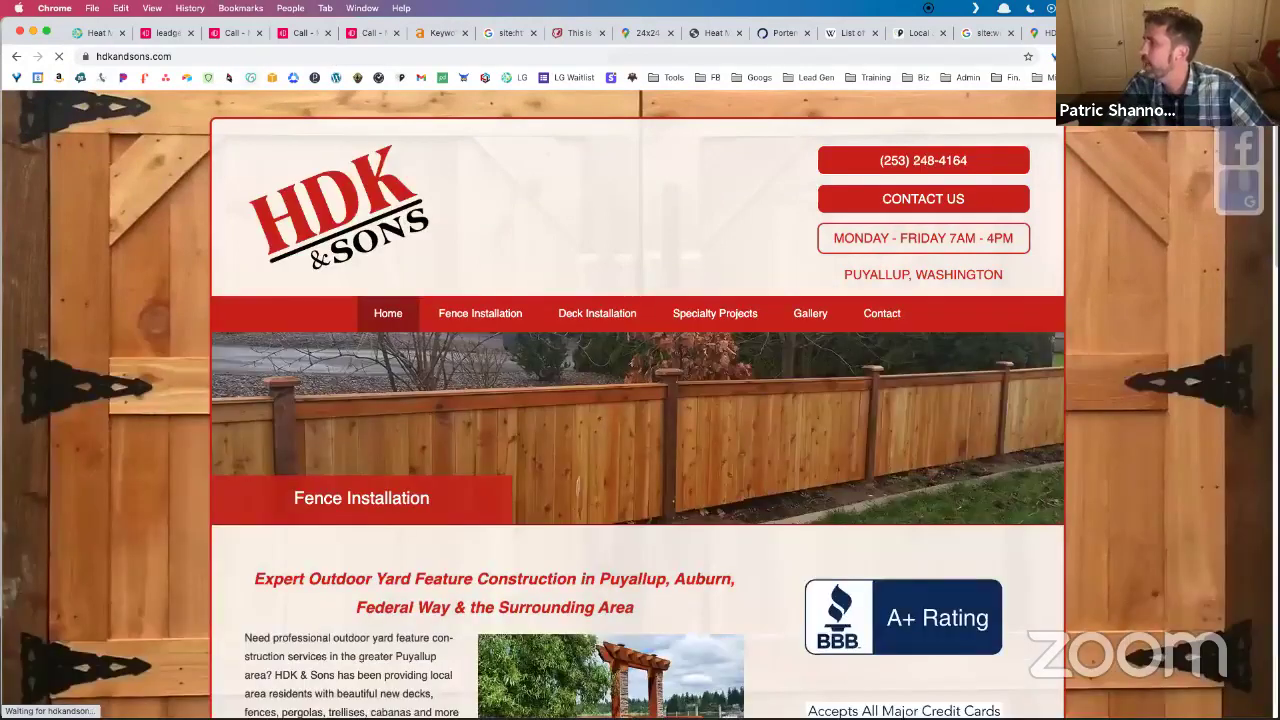
{"action": "left_click", "coordinate": [1175, 56]}
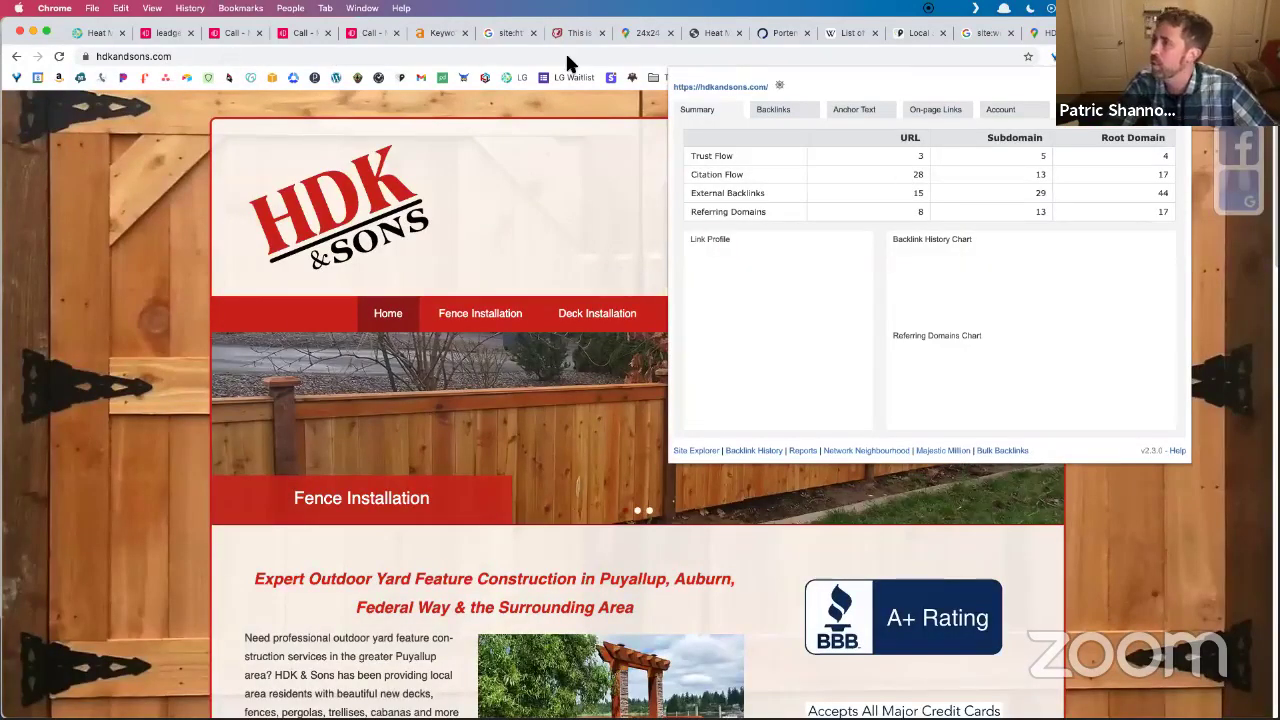
{"action": "left_click", "coordinate": [420, 38]}
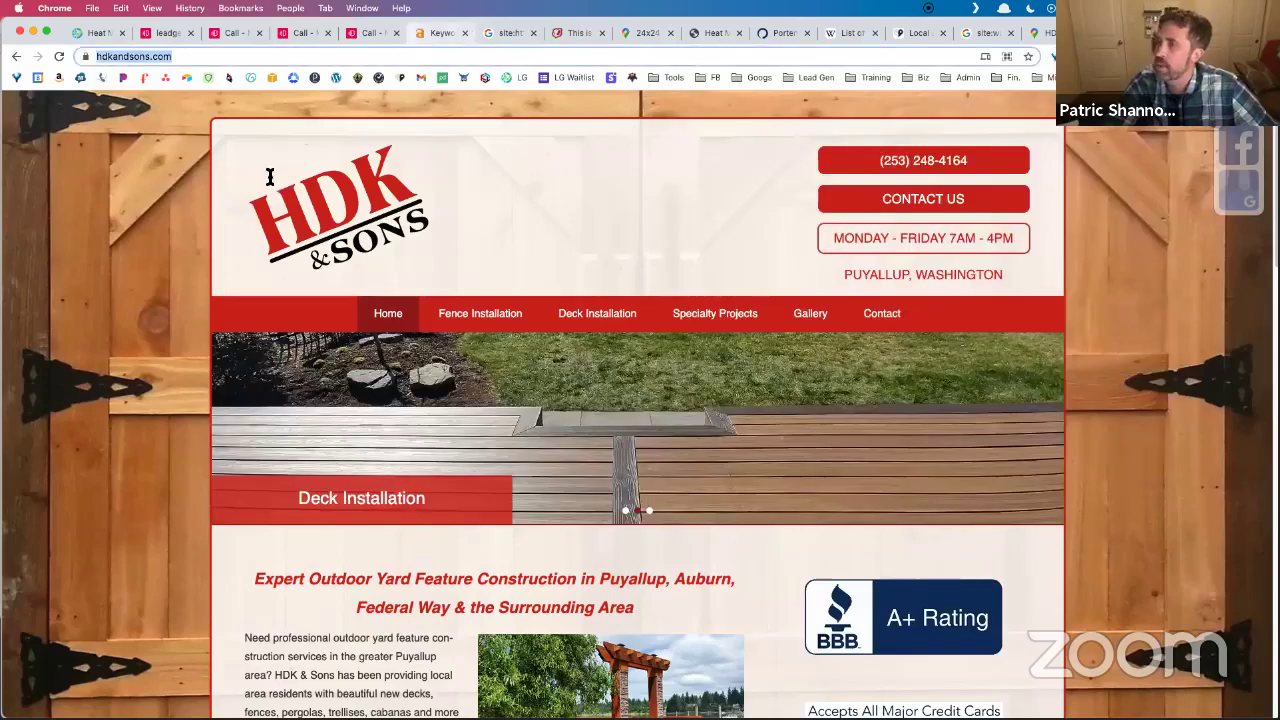
{"action": "scroll", "coordinate": [90, 143], "scroll_direction": "up", "scroll_amount": 2}
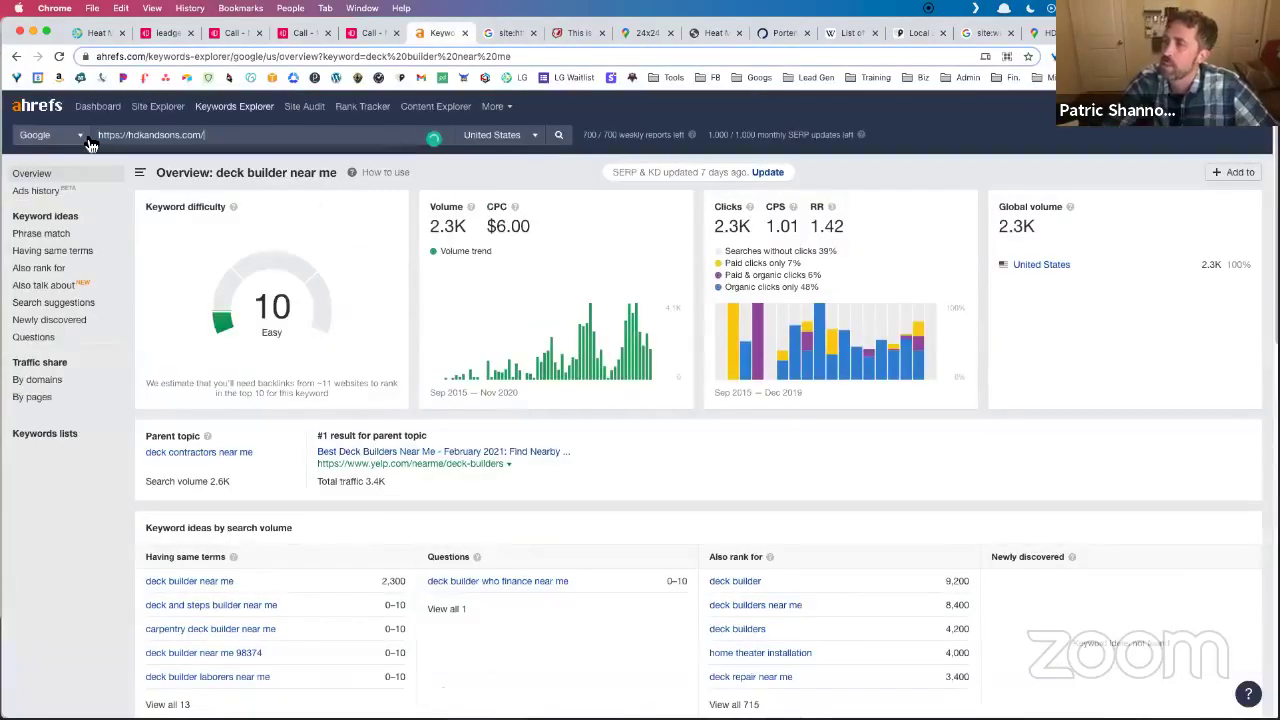
{"action": "left_click", "coordinate": [175, 118]}
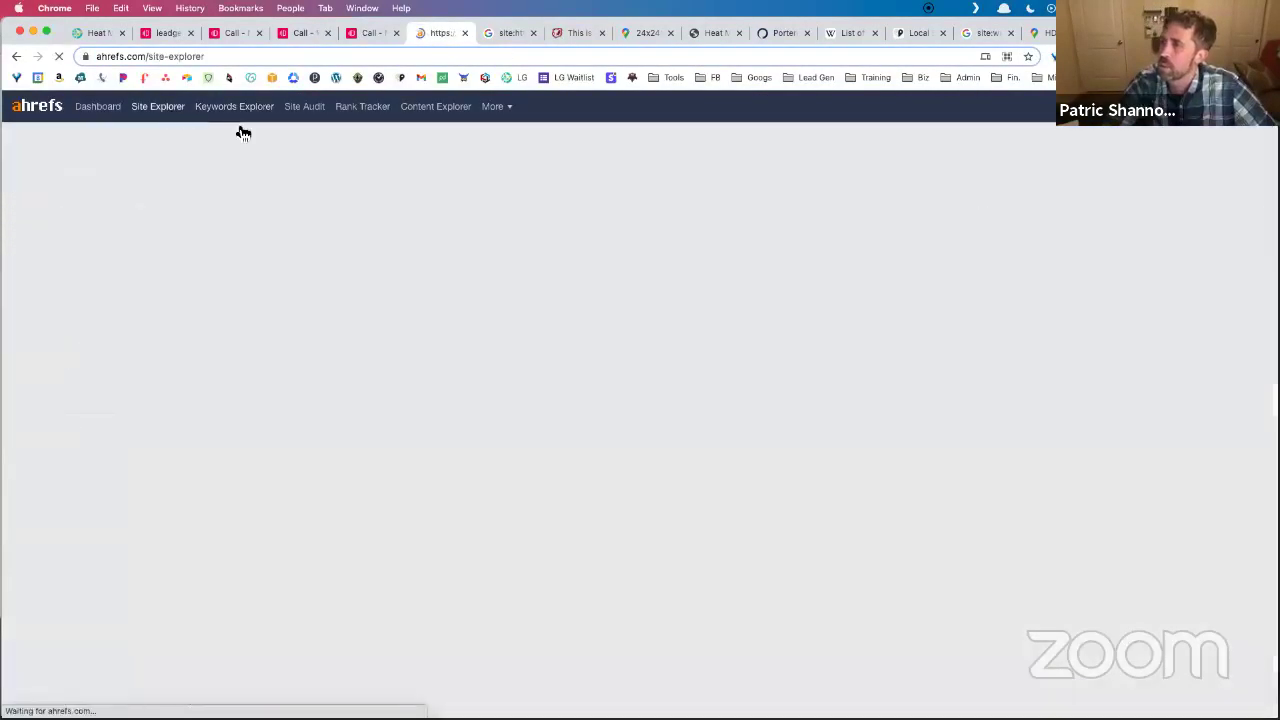
{"action": "type", "text": "https://hdkandsons.com/"}
{"action": "key", "text": "Return"}
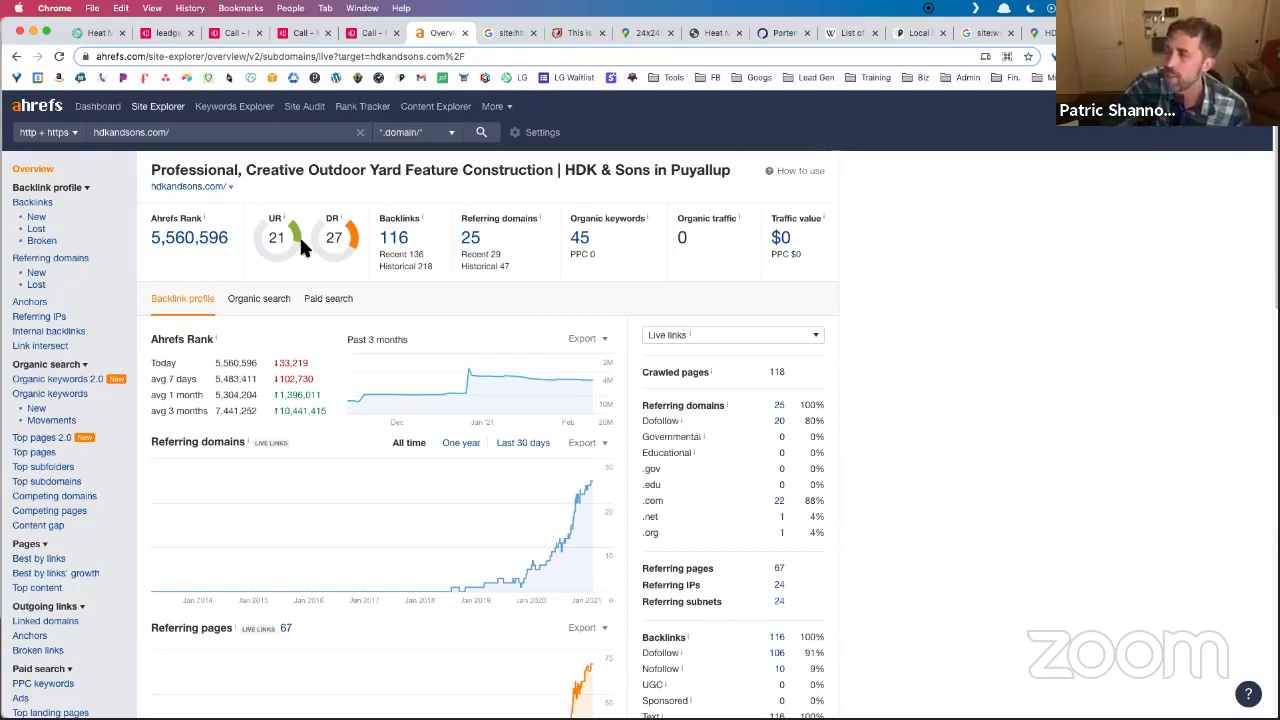
Open the Backlinks report for hdkandsons.com and look through the referring pages, including the HomeAdvisor and Better Business Bureau entries.
{"action": "left_click", "coordinate": [33, 205]}
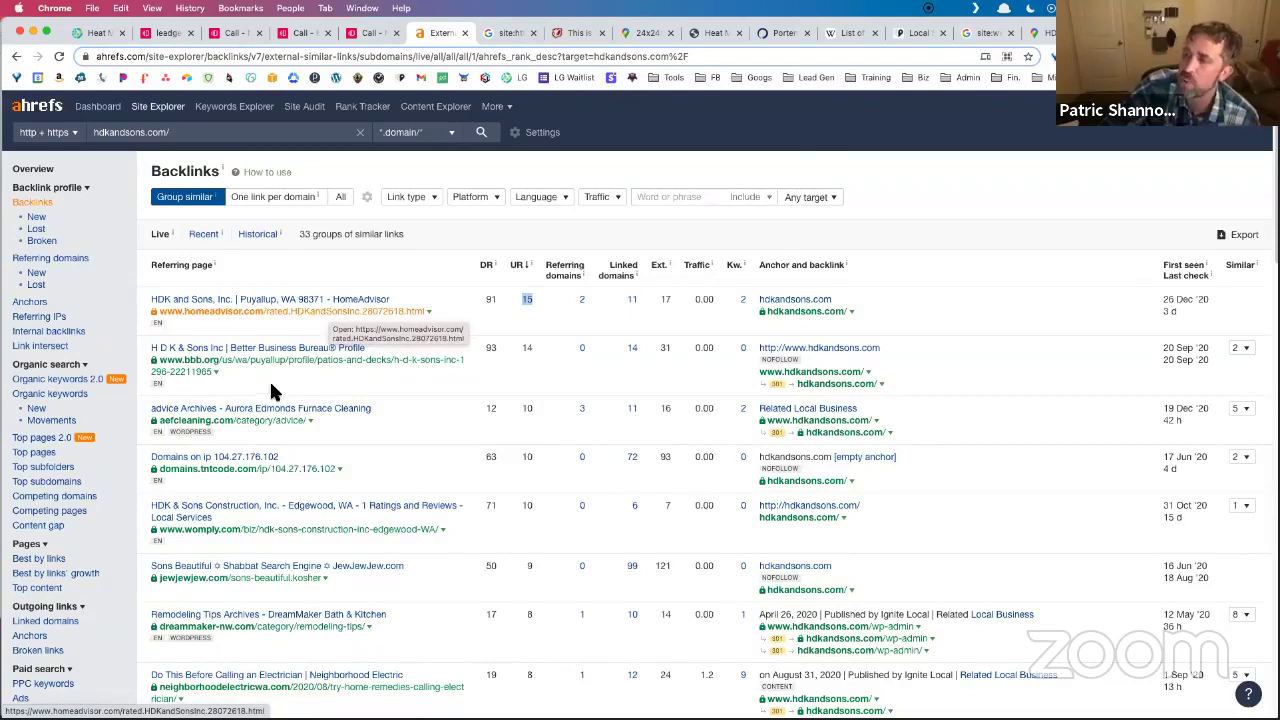
{"action": "left_click_drag", "start_coordinate": [471, 350], "coordinate": [173, 357]}
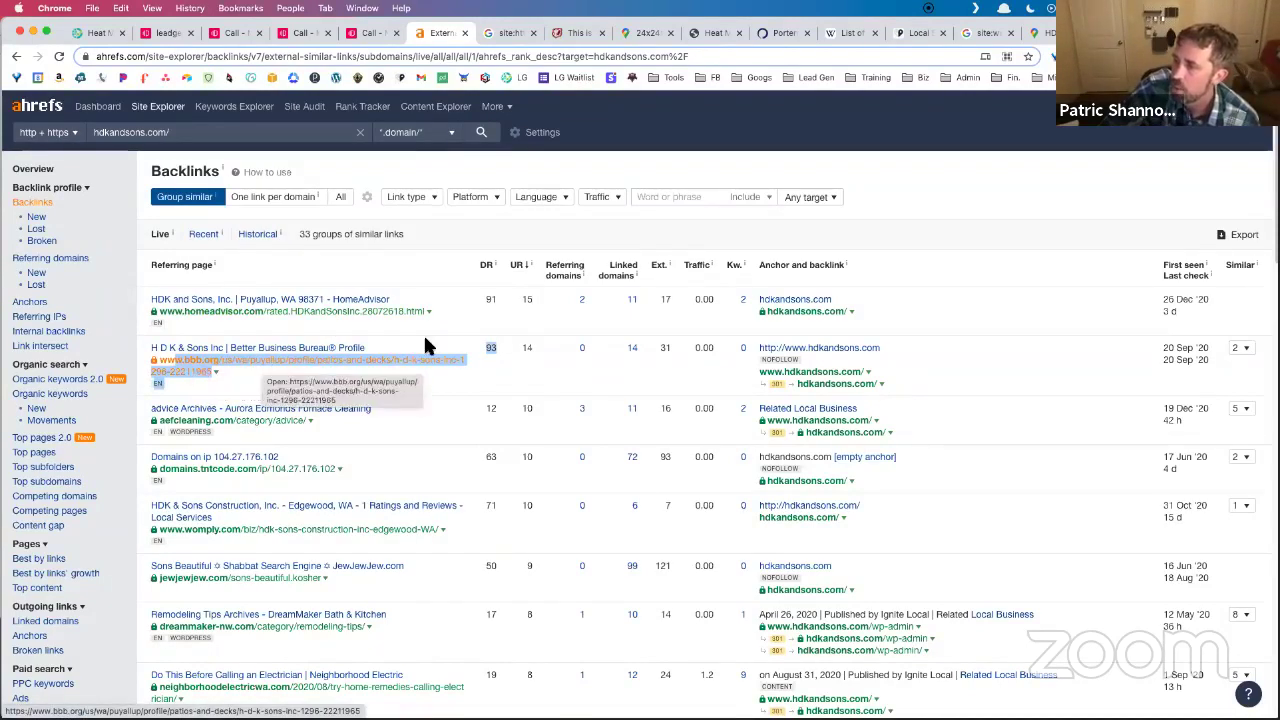
{"action": "scroll", "coordinate": [507, 313], "scroll_direction": "down", "scroll_amount": 1}
{"action": "scroll", "coordinate": [507, 316], "scroll_direction": "down", "scroll_amount": 1}
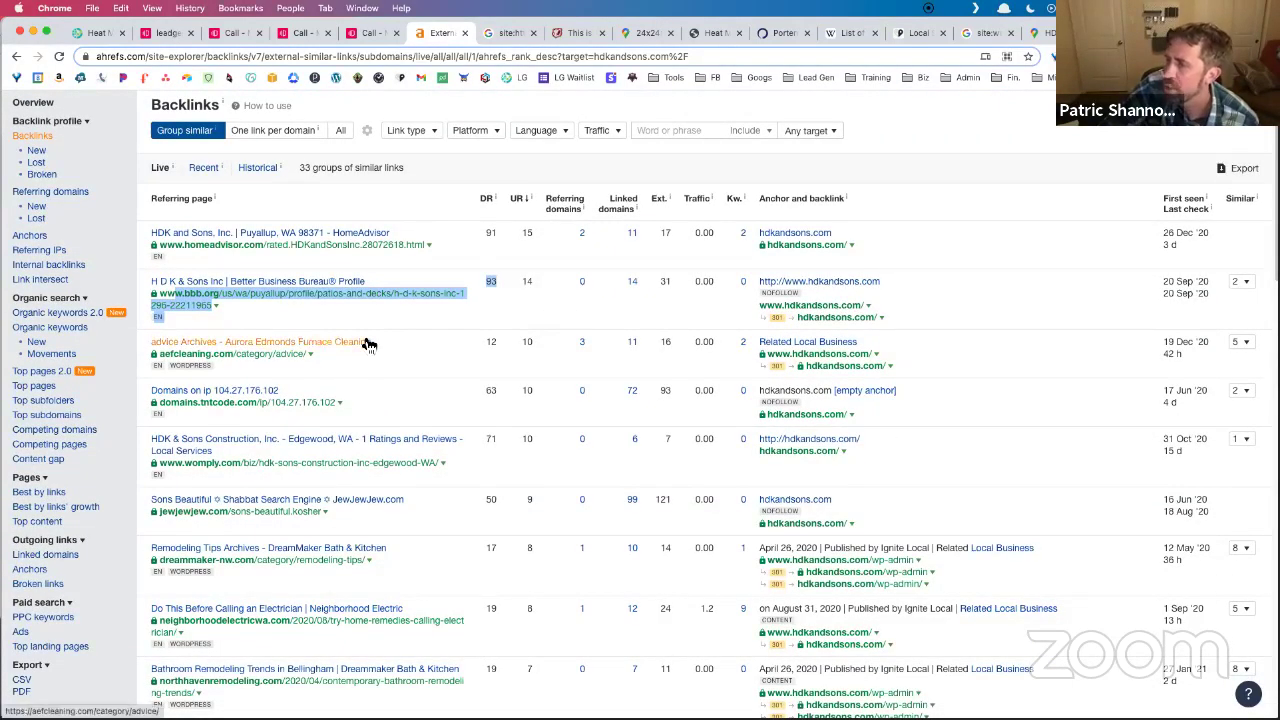
{"action": "scroll", "coordinate": [361, 339], "scroll_direction": "down", "scroll_amount": 1}
{"action": "scroll", "coordinate": [359, 341], "scroll_direction": "down", "scroll_amount": 2}
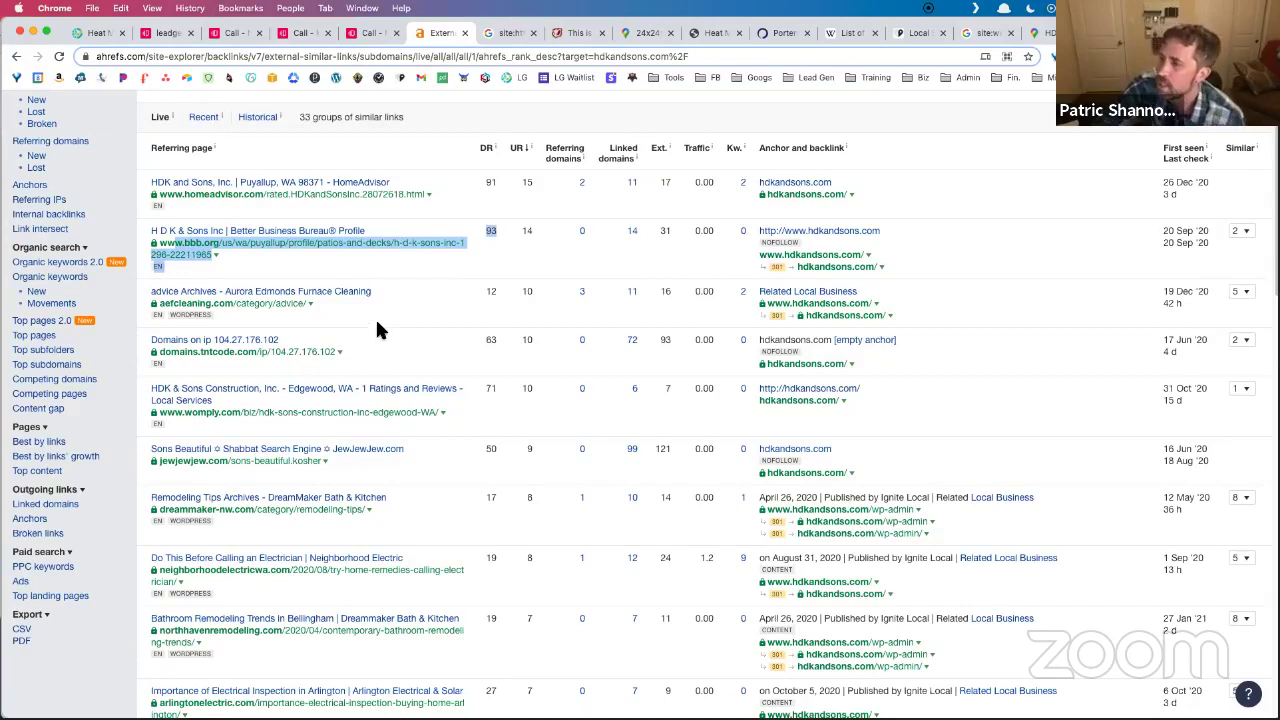
Examine the Aurora Edmonds Furnace Cleaning referring URL and the hdkandsons.com target link of the Better Business Bureau entry.
{"action": "left_click_drag", "start_coordinate": [380, 305], "coordinate": [311, 306]}
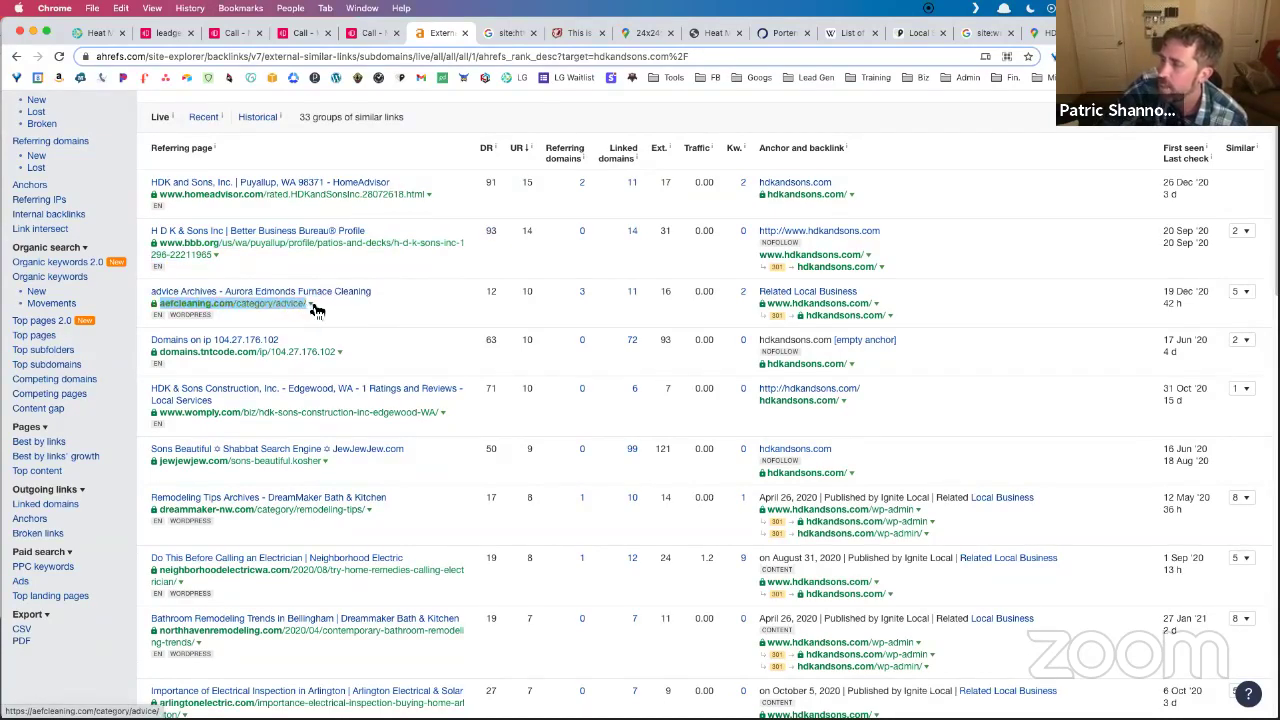
{"action": "left_click", "coordinate": [350, 305]}
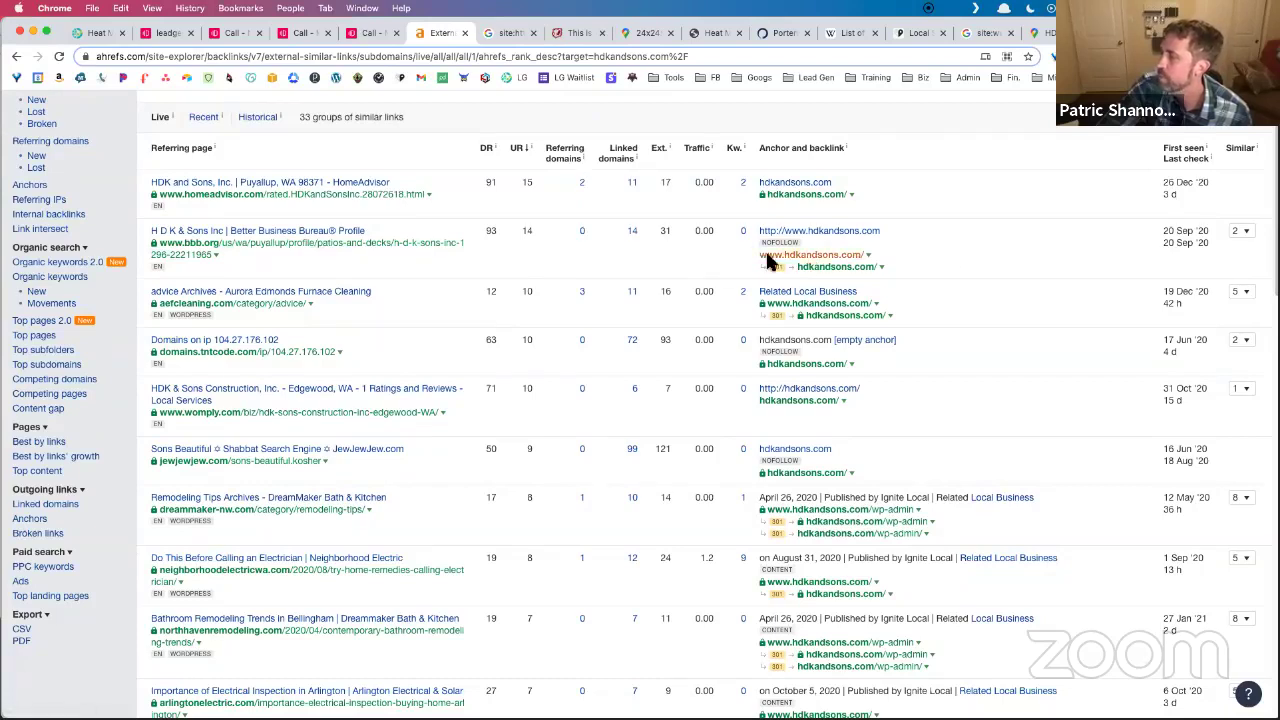
{"action": "left_click_drag", "start_coordinate": [760, 256], "coordinate": [822, 257]}
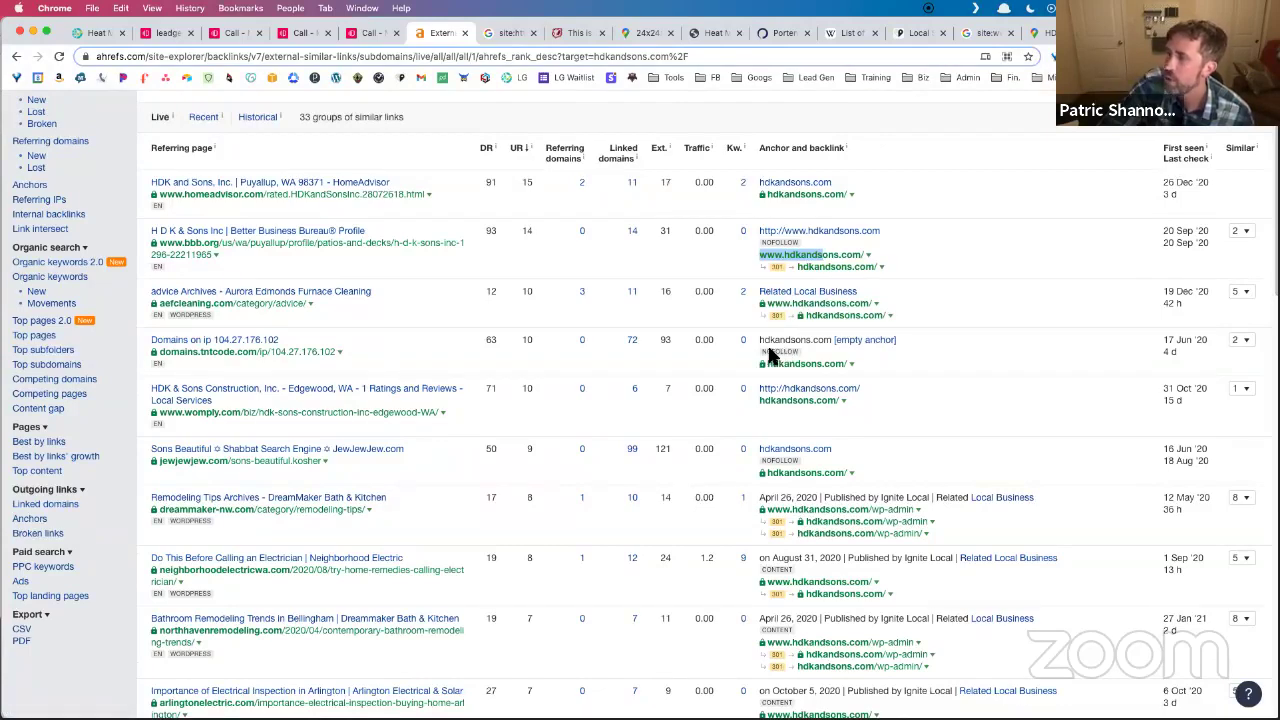
Review the rest of the hdkandsons.com referring pages and their anchors, including the remodeling, electrician and plumbing sites.
{"action": "scroll", "coordinate": [375, 347], "scroll_direction": "down", "scroll_amount": 2}
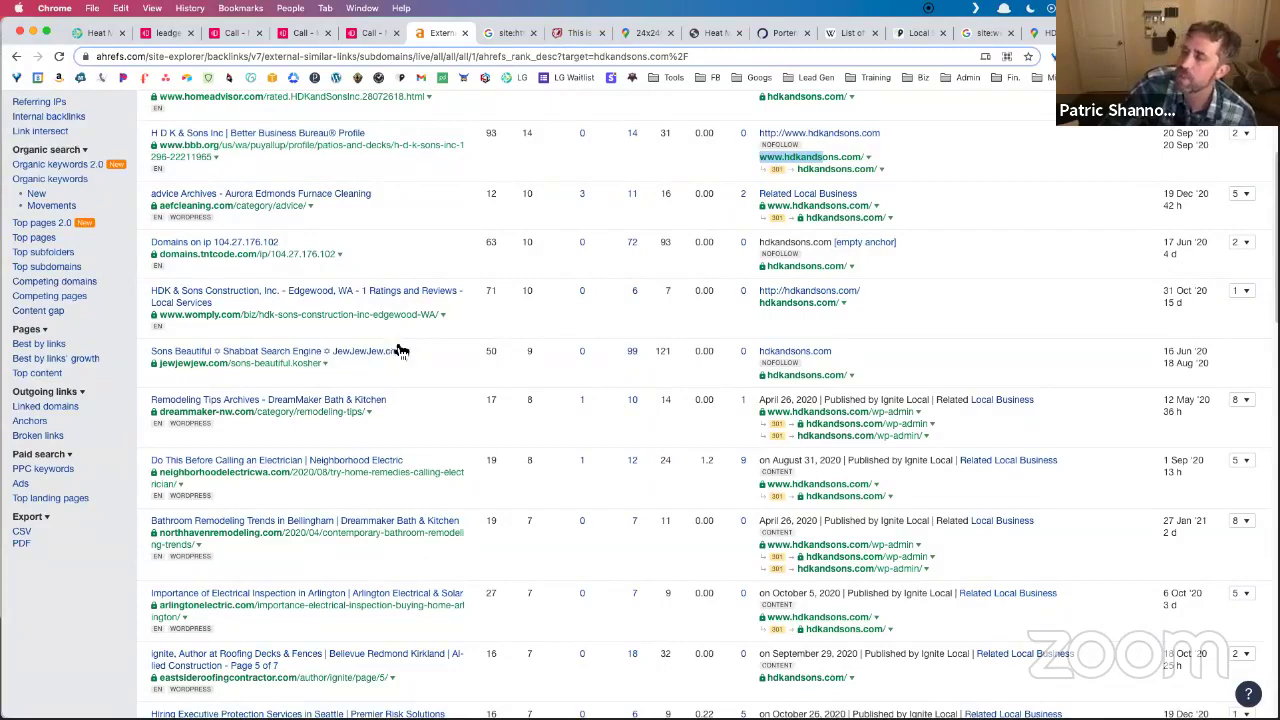
{"action": "scroll", "coordinate": [395, 345], "scroll_direction": "down", "scroll_amount": 1}
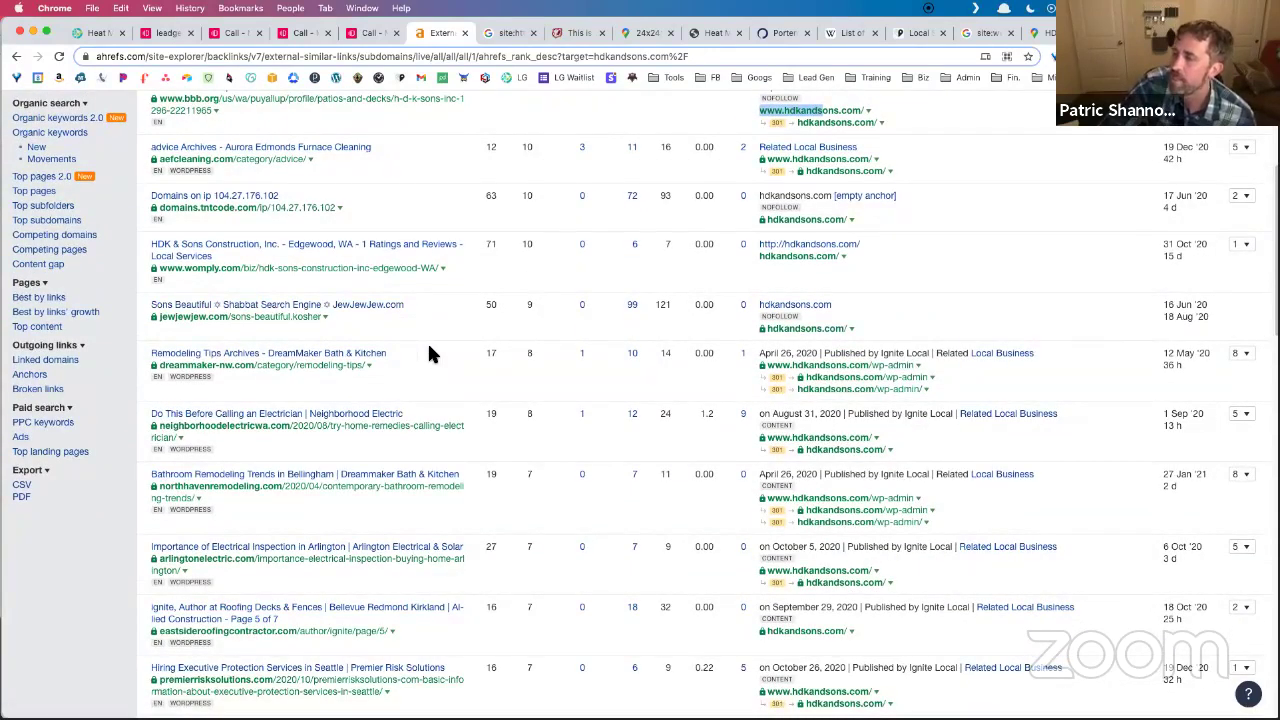
{"action": "scroll", "coordinate": [428, 370], "scroll_direction": "down", "scroll_amount": 2}
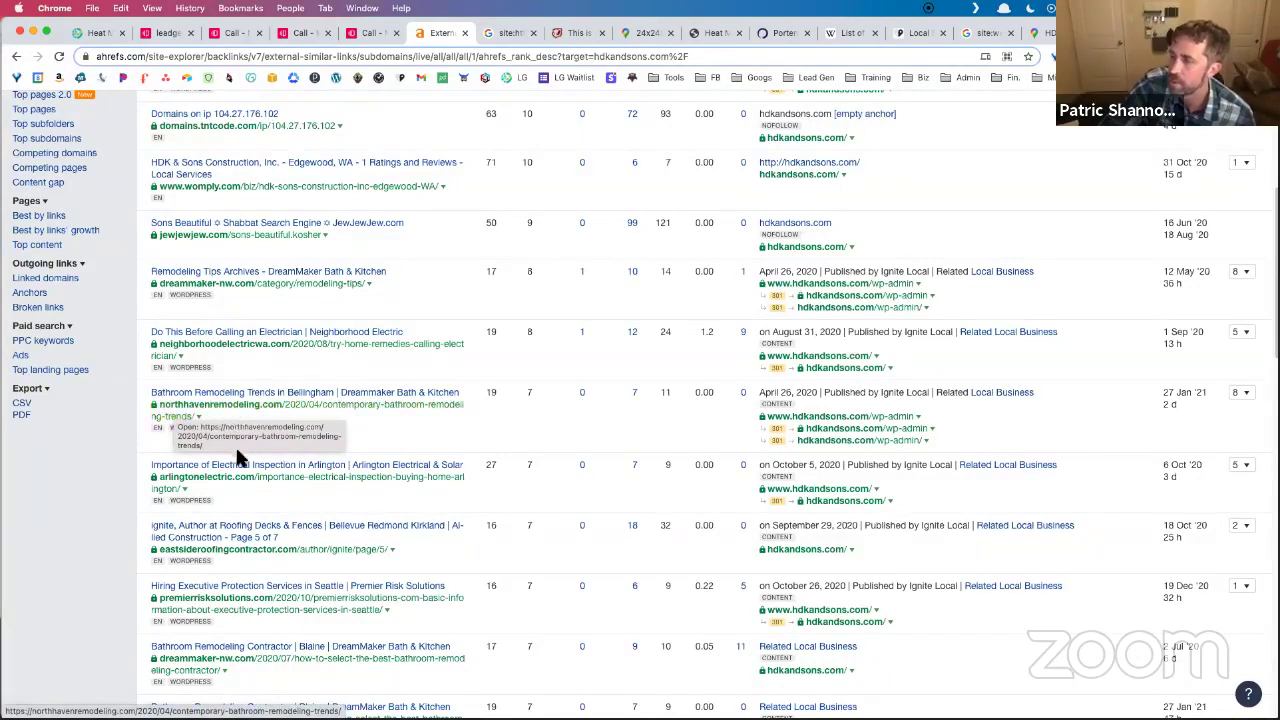
{"action": "scroll", "coordinate": [240, 448], "scroll_direction": "down", "scroll_amount": 3}
{"action": "scroll", "coordinate": [249, 464], "scroll_direction": "down", "scroll_amount": 2}
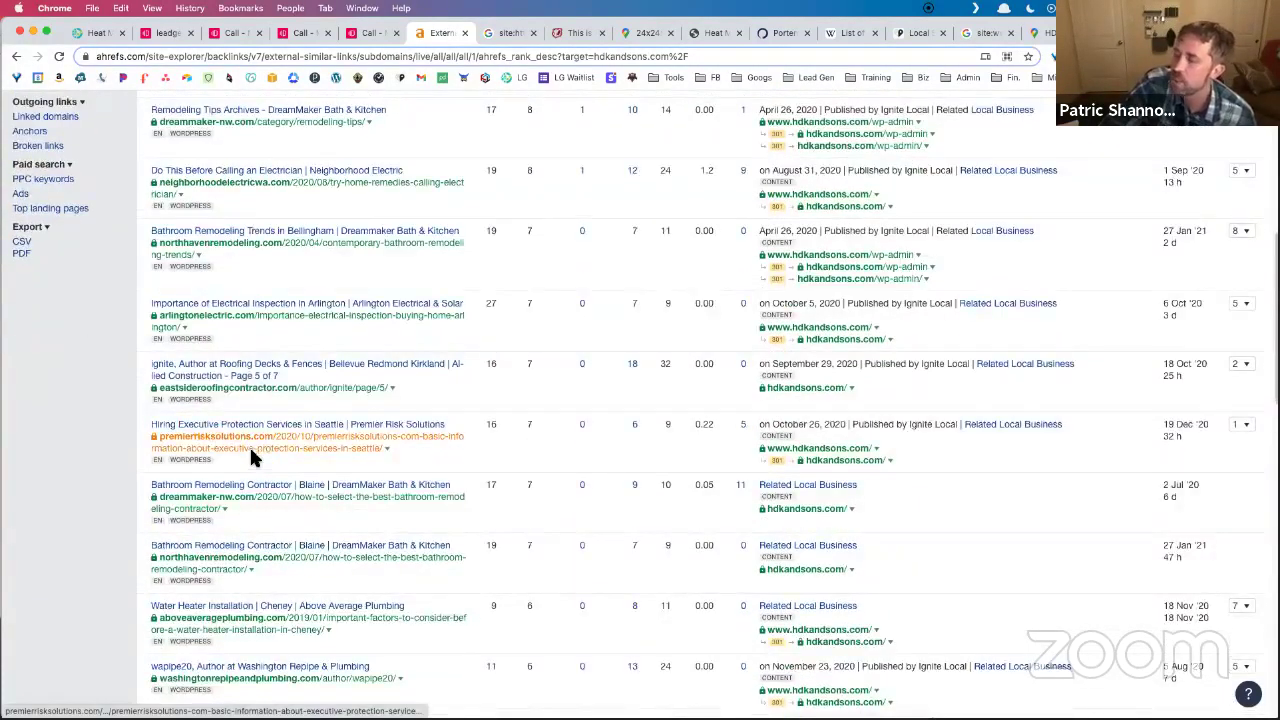
{"action": "scroll", "coordinate": [275, 460], "scroll_direction": "down", "scroll_amount": 2}
{"action": "scroll", "coordinate": [291, 434], "scroll_direction": "up", "scroll_amount": 6}
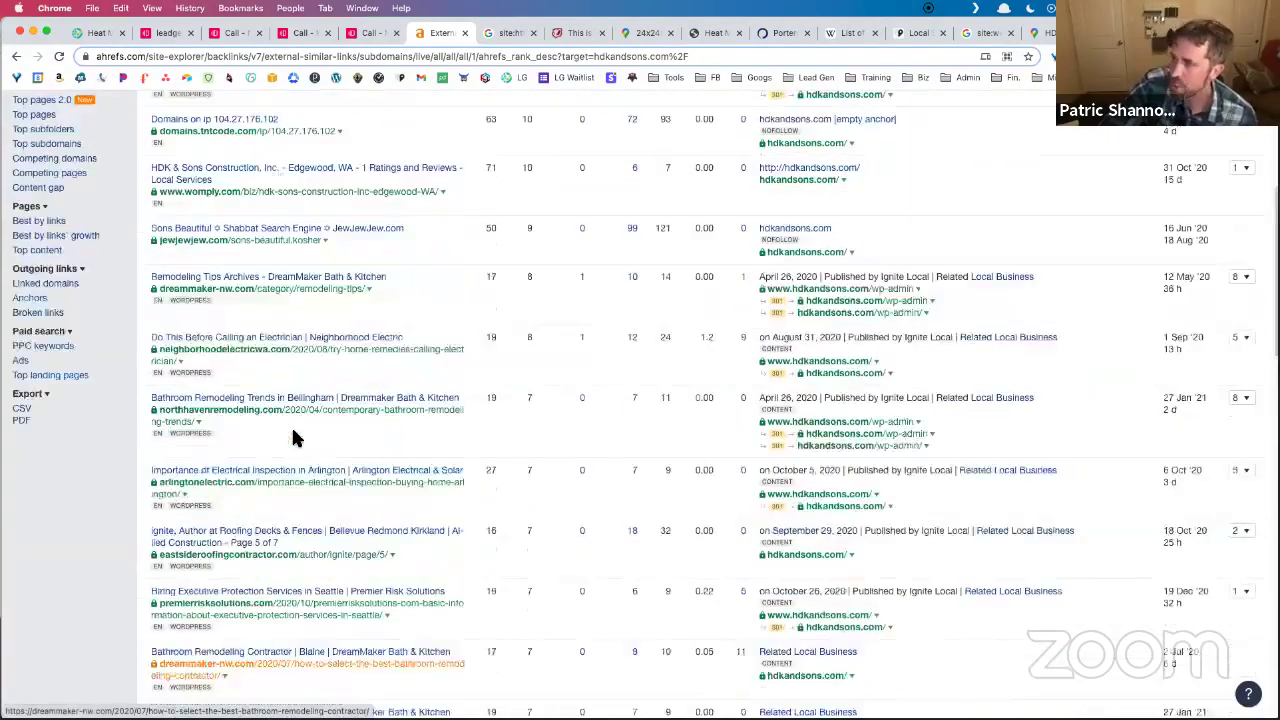
{"action": "scroll", "coordinate": [315, 425], "scroll_direction": "up", "scroll_amount": 8}
{"action": "scroll", "coordinate": [334, 414], "scroll_direction": "down", "scroll_amount": 8}
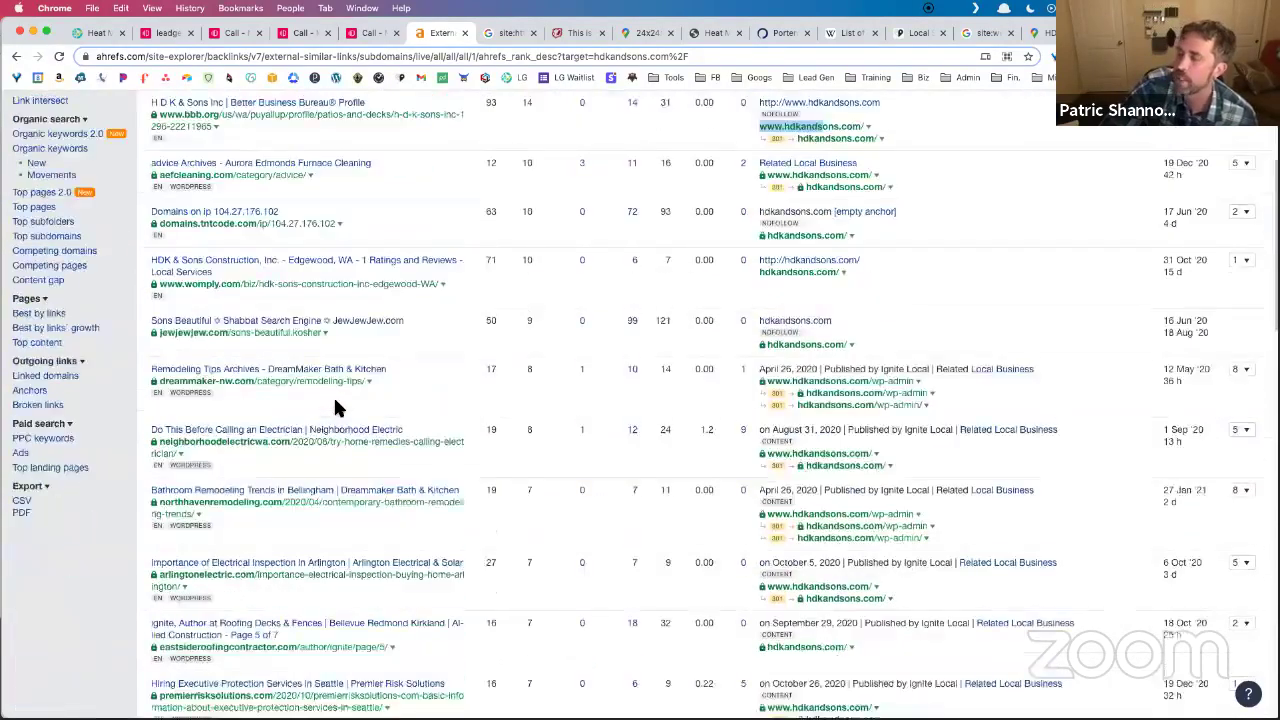
{"action": "scroll", "coordinate": [345, 403], "scroll_direction": "up", "scroll_amount": 4}
{"action": "scroll", "coordinate": [340, 390], "scroll_direction": "up", "scroll_amount": 5}
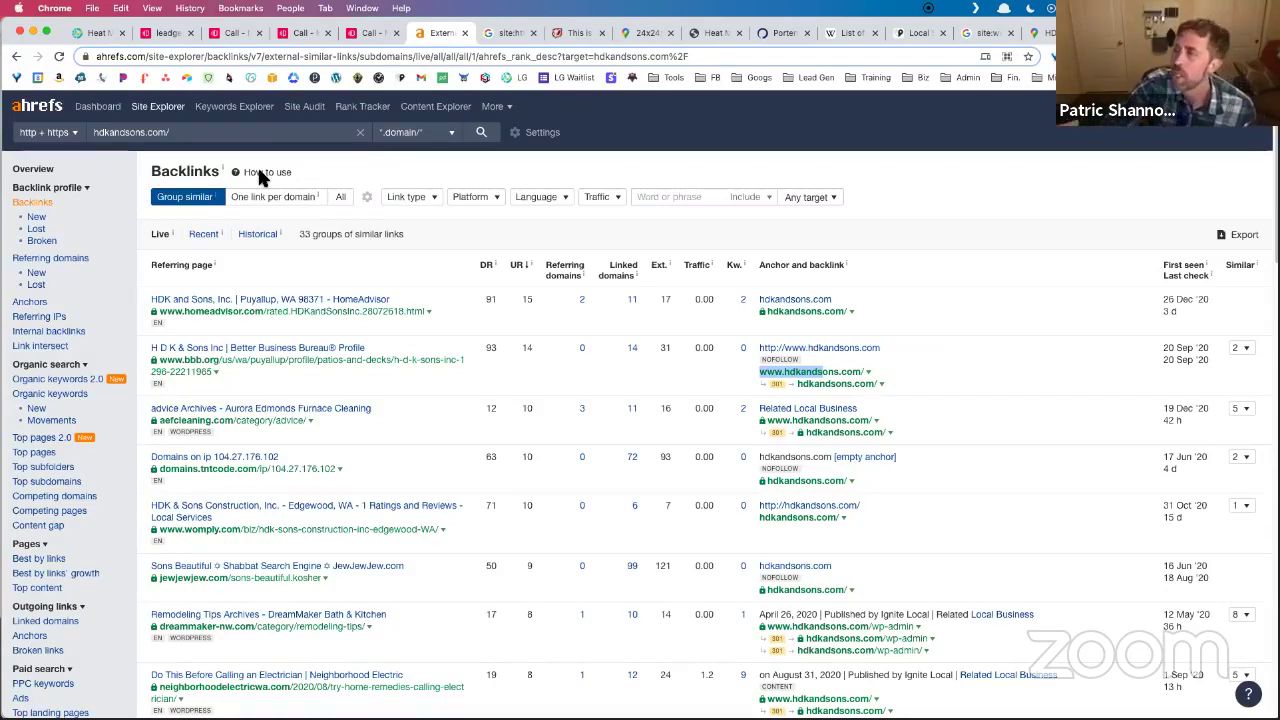
Switch to the LeadGenerated heat map page, go to the due diligence worksheets and open a blank worksheet form.
{"action": "left_click", "coordinate": [92, 32]}
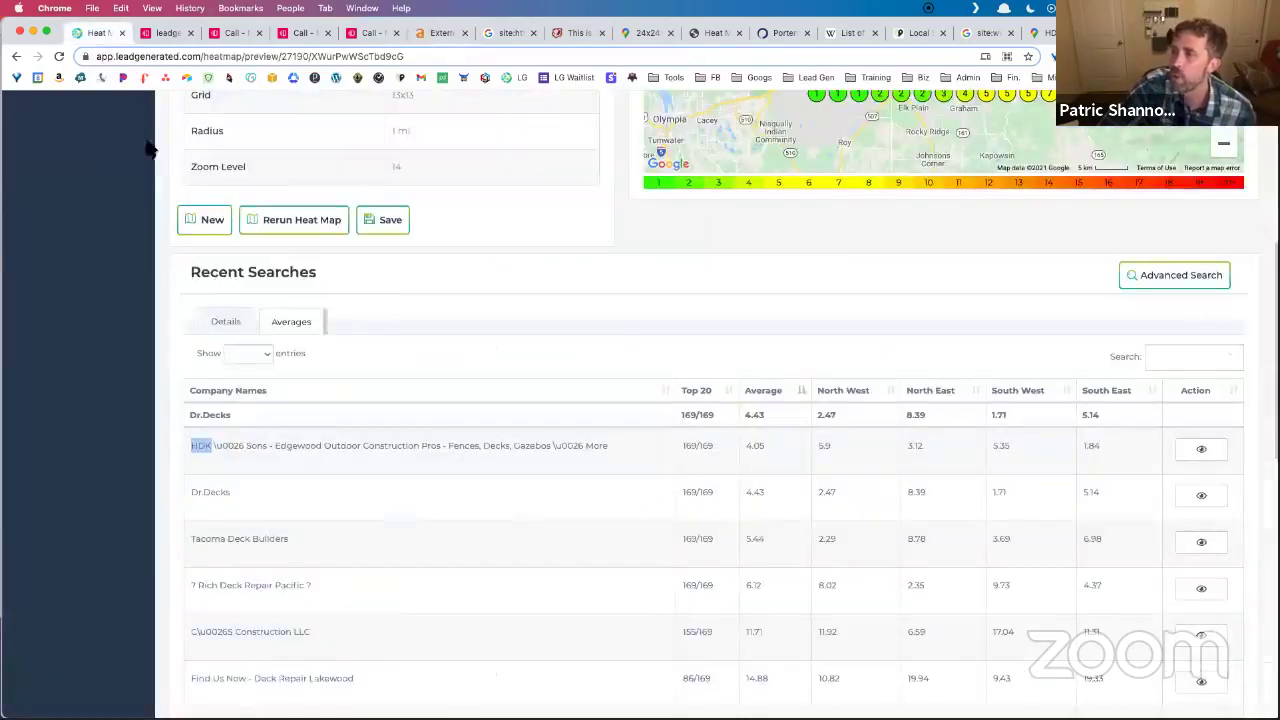
{"action": "scroll", "coordinate": [100, 295], "scroll_direction": "up", "scroll_amount": 1}
{"action": "scroll", "coordinate": [112, 292], "scroll_direction": "up", "scroll_amount": 5}
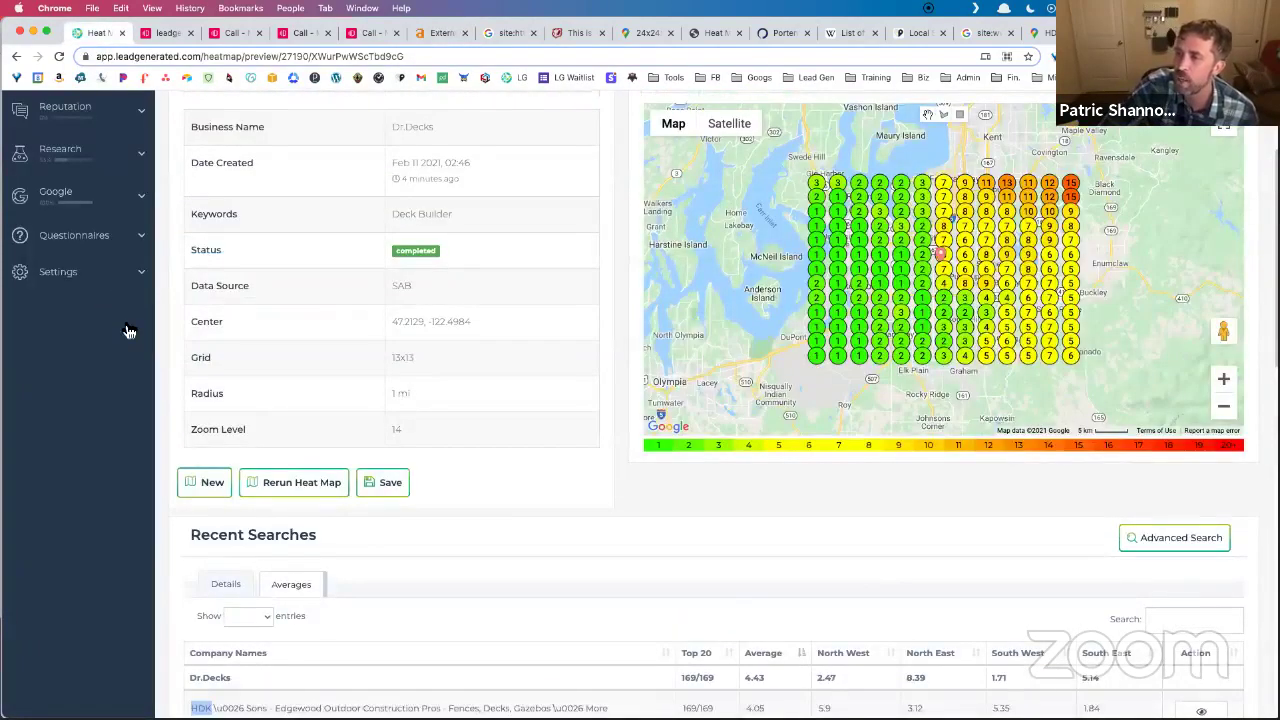
{"action": "scroll", "coordinate": [125, 319], "scroll_direction": "up", "scroll_amount": 3}
{"action": "left_click", "coordinate": [115, 310]}
{"action": "left_click", "coordinate": [100, 400]}
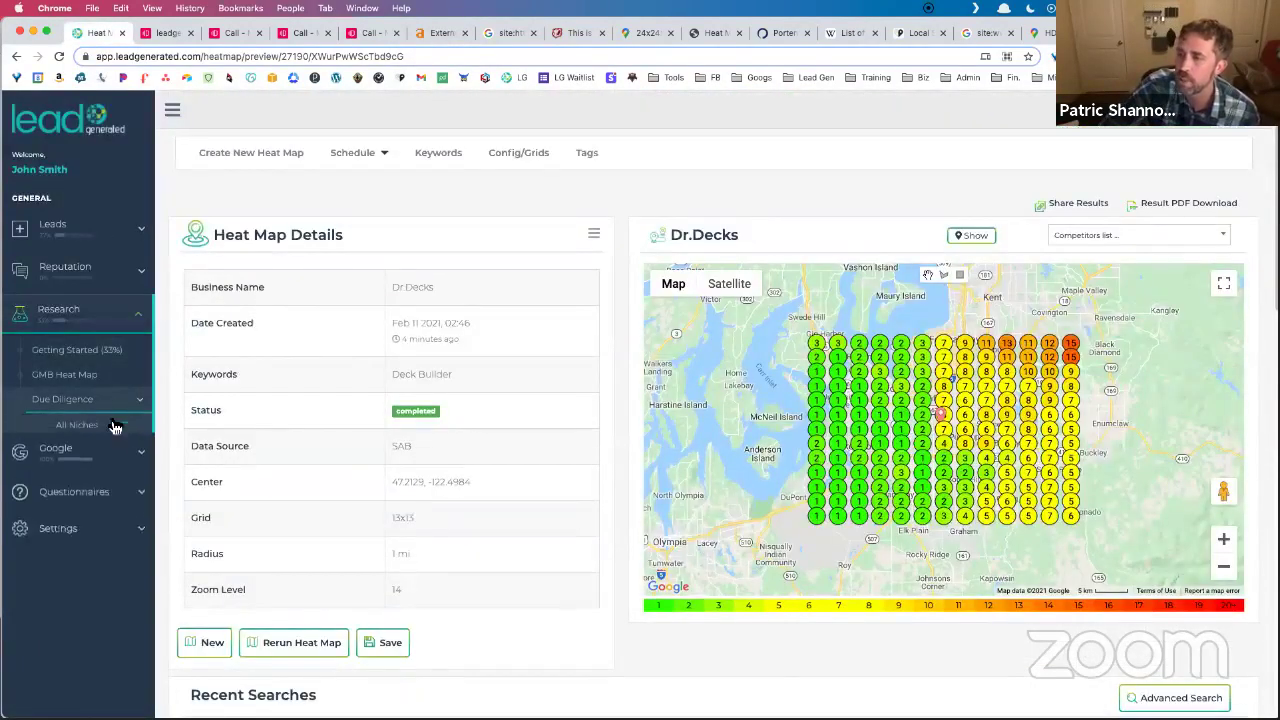
{"action": "left_click", "coordinate": [99, 456]}
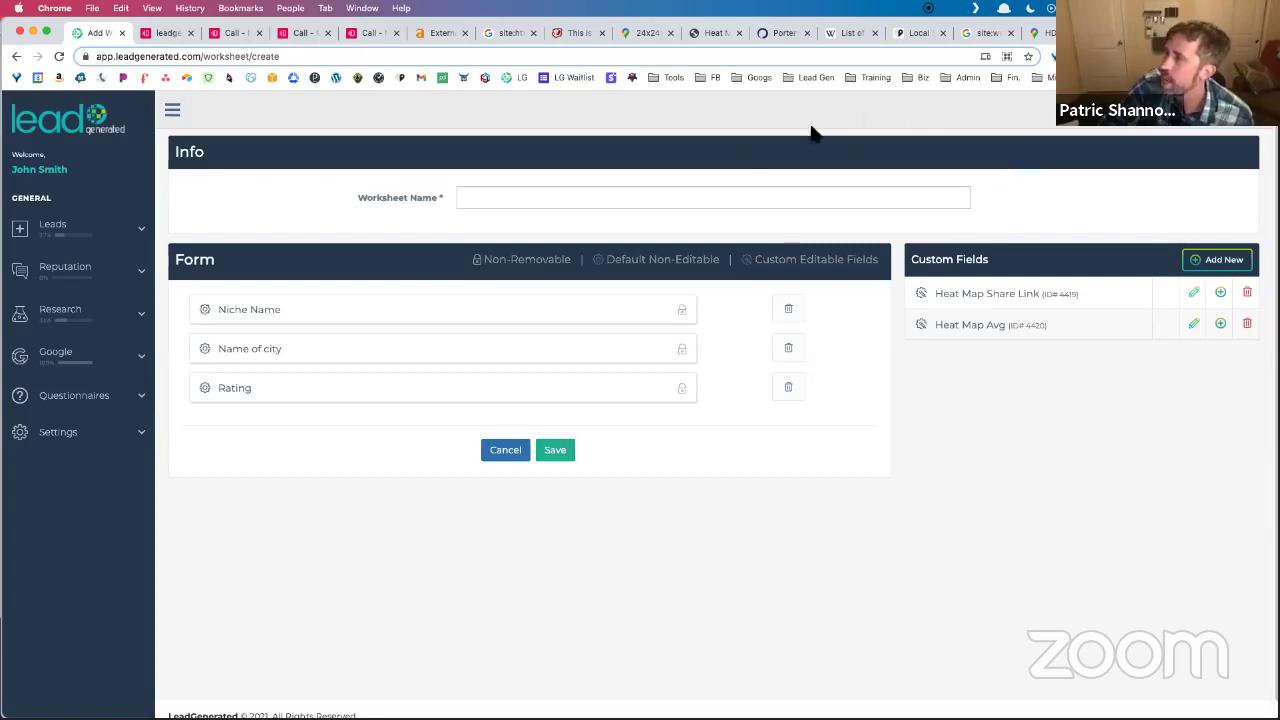
Leave the blank worksheet form, return to the Dr.Decks heat map and view its recent searches.
{"action": "key", "text": "super+bracketleft"}
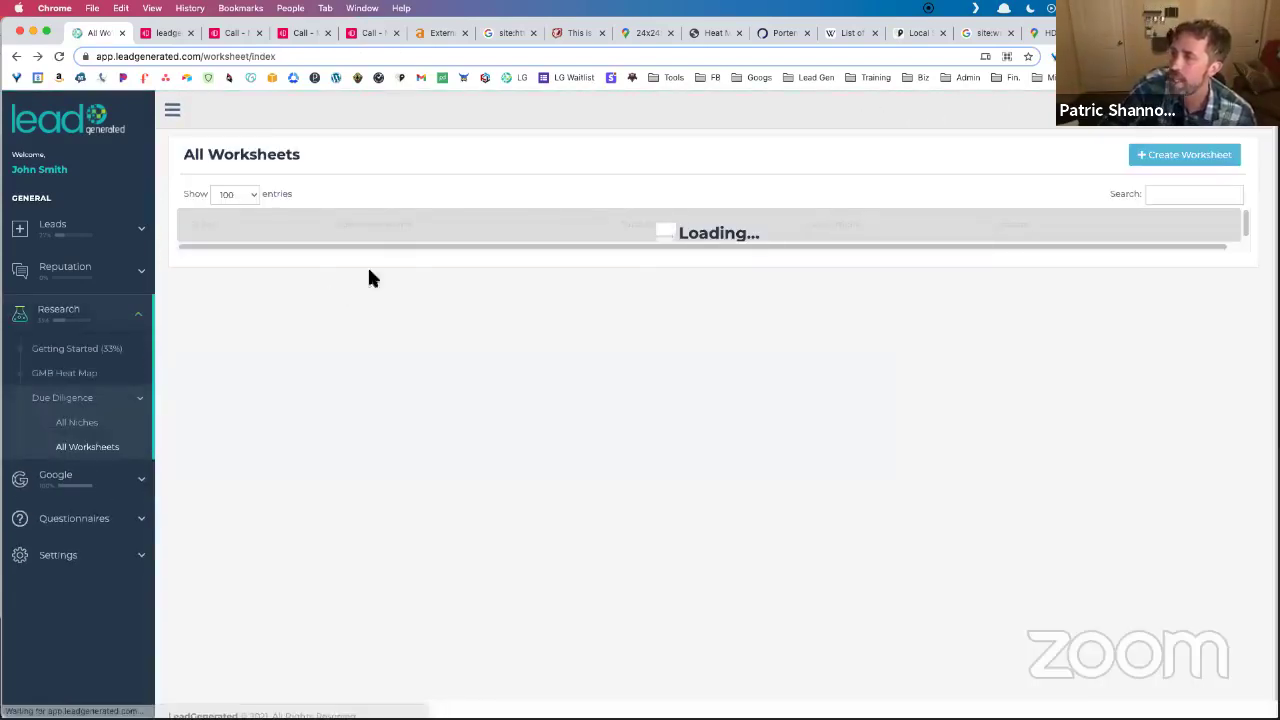
{"action": "key", "text": "super+bracketleft"}
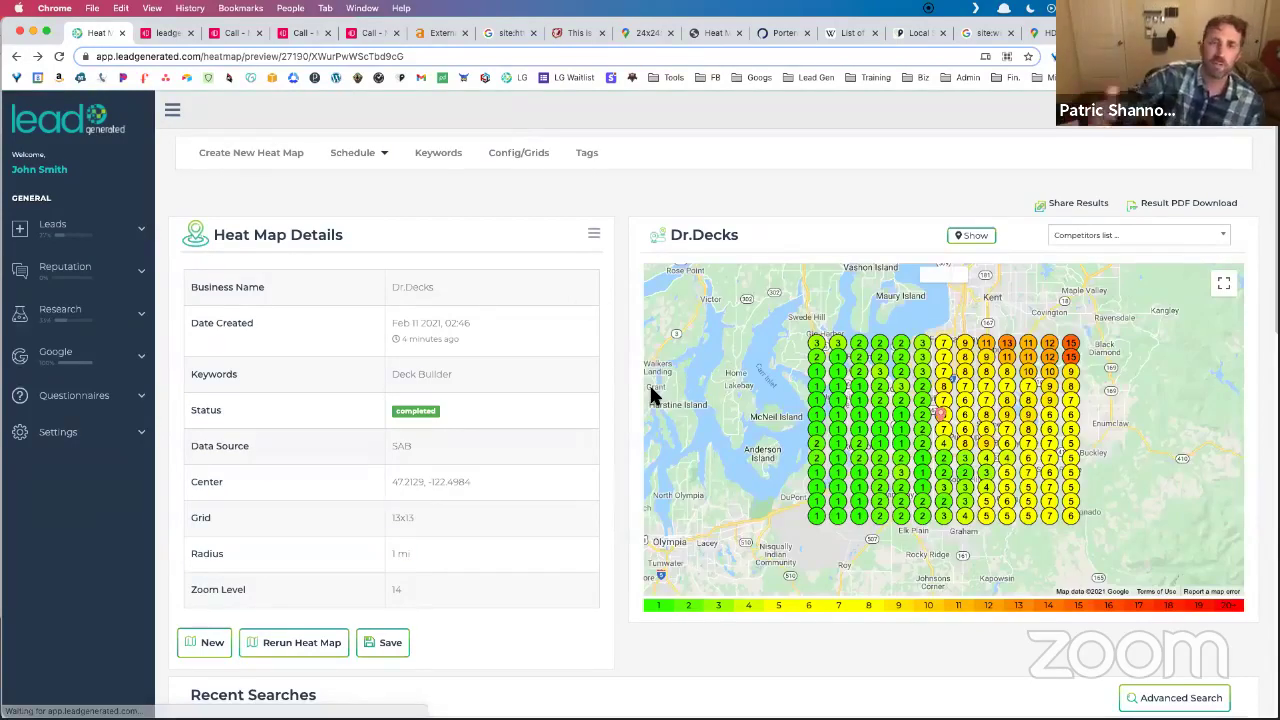
{"action": "scroll", "coordinate": [650, 395], "scroll_direction": "down", "scroll_amount": 3}
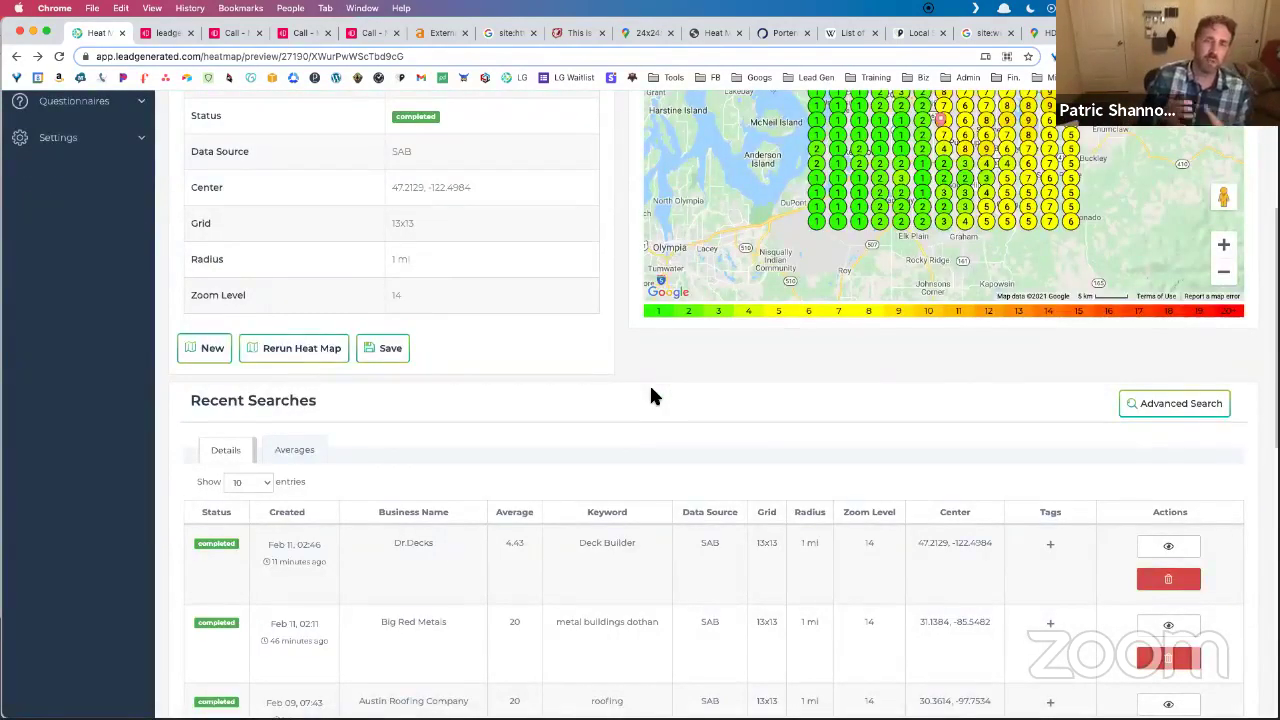